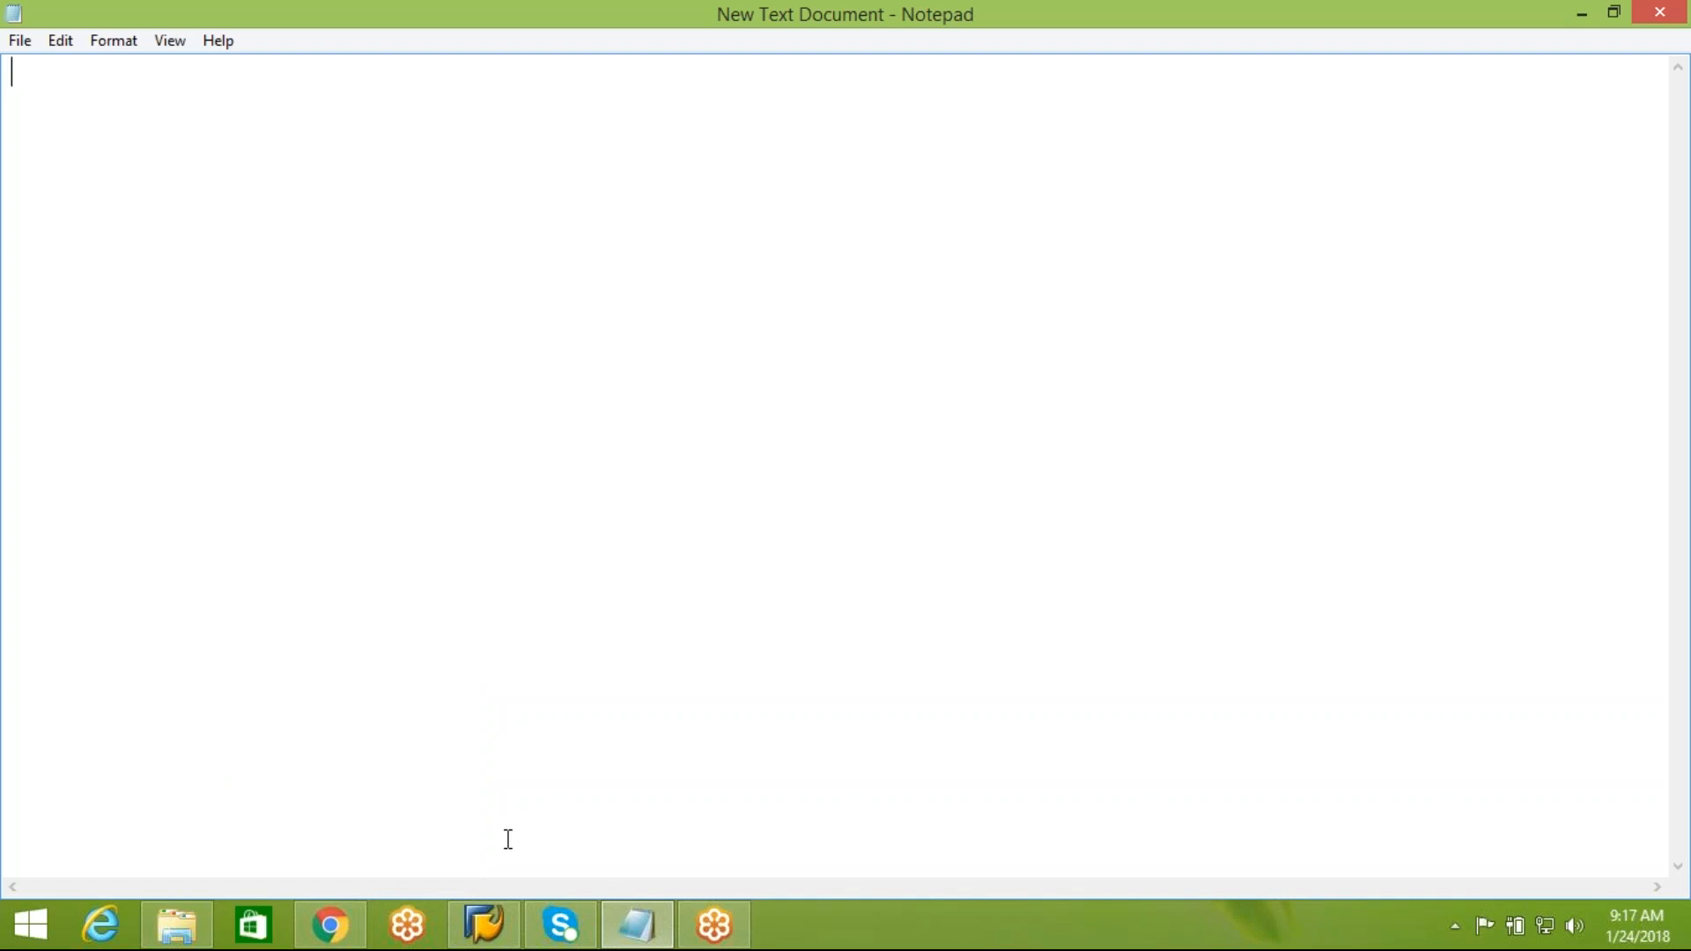
left_click(493, 915)
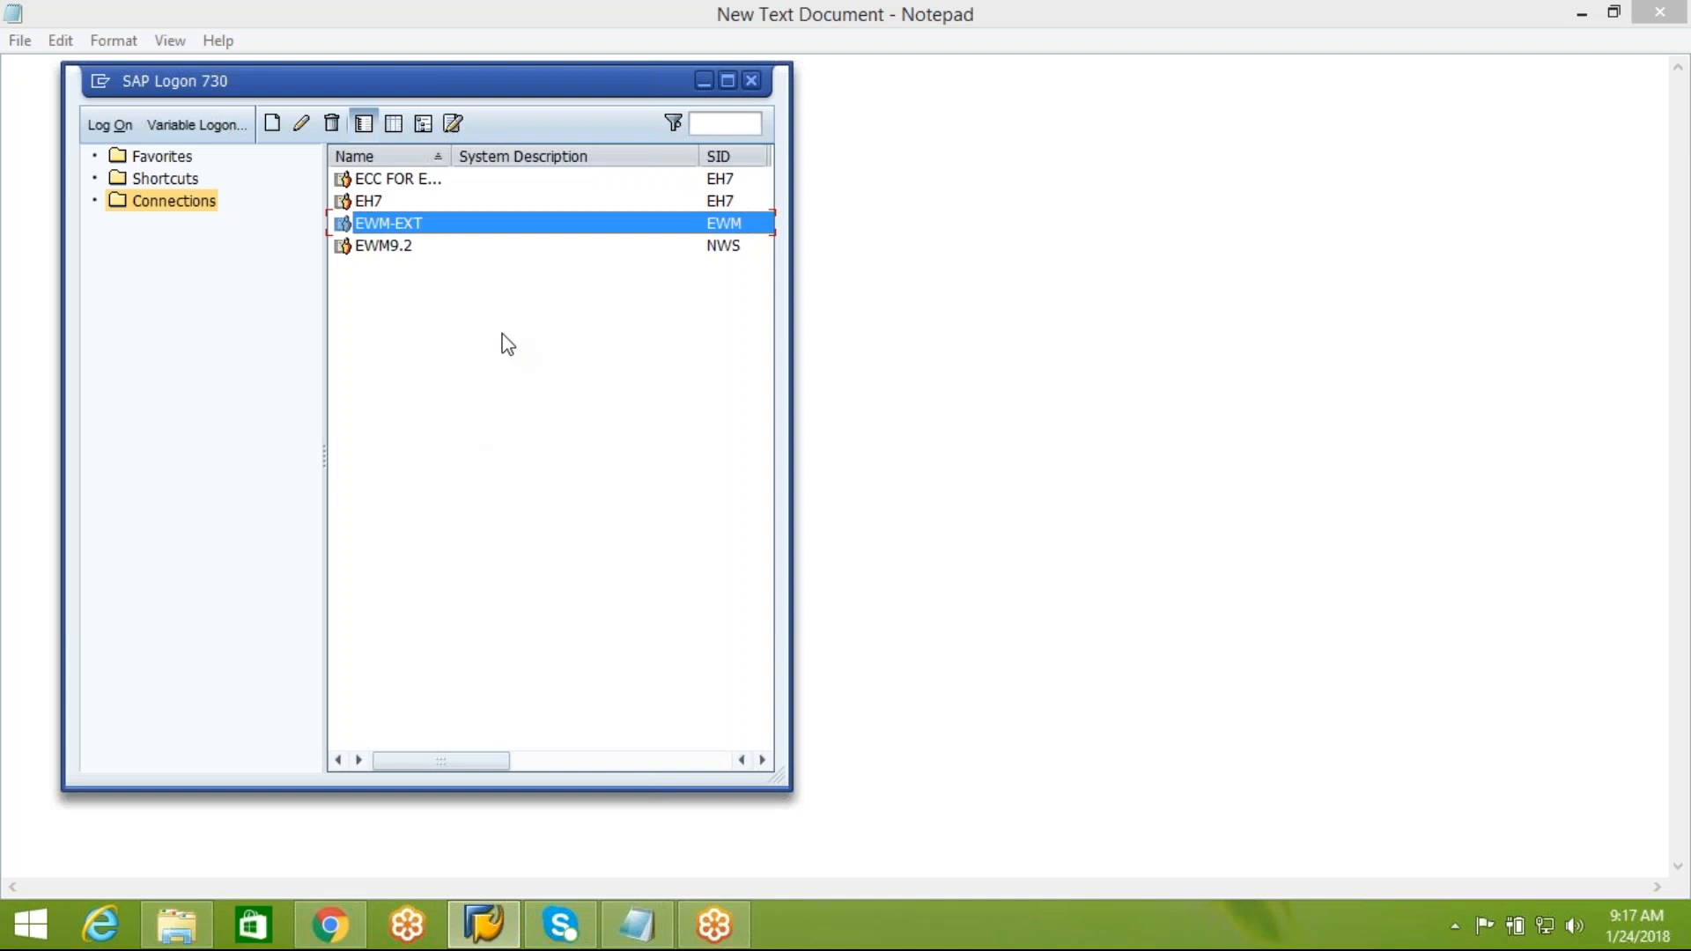
left_click(510, 347)
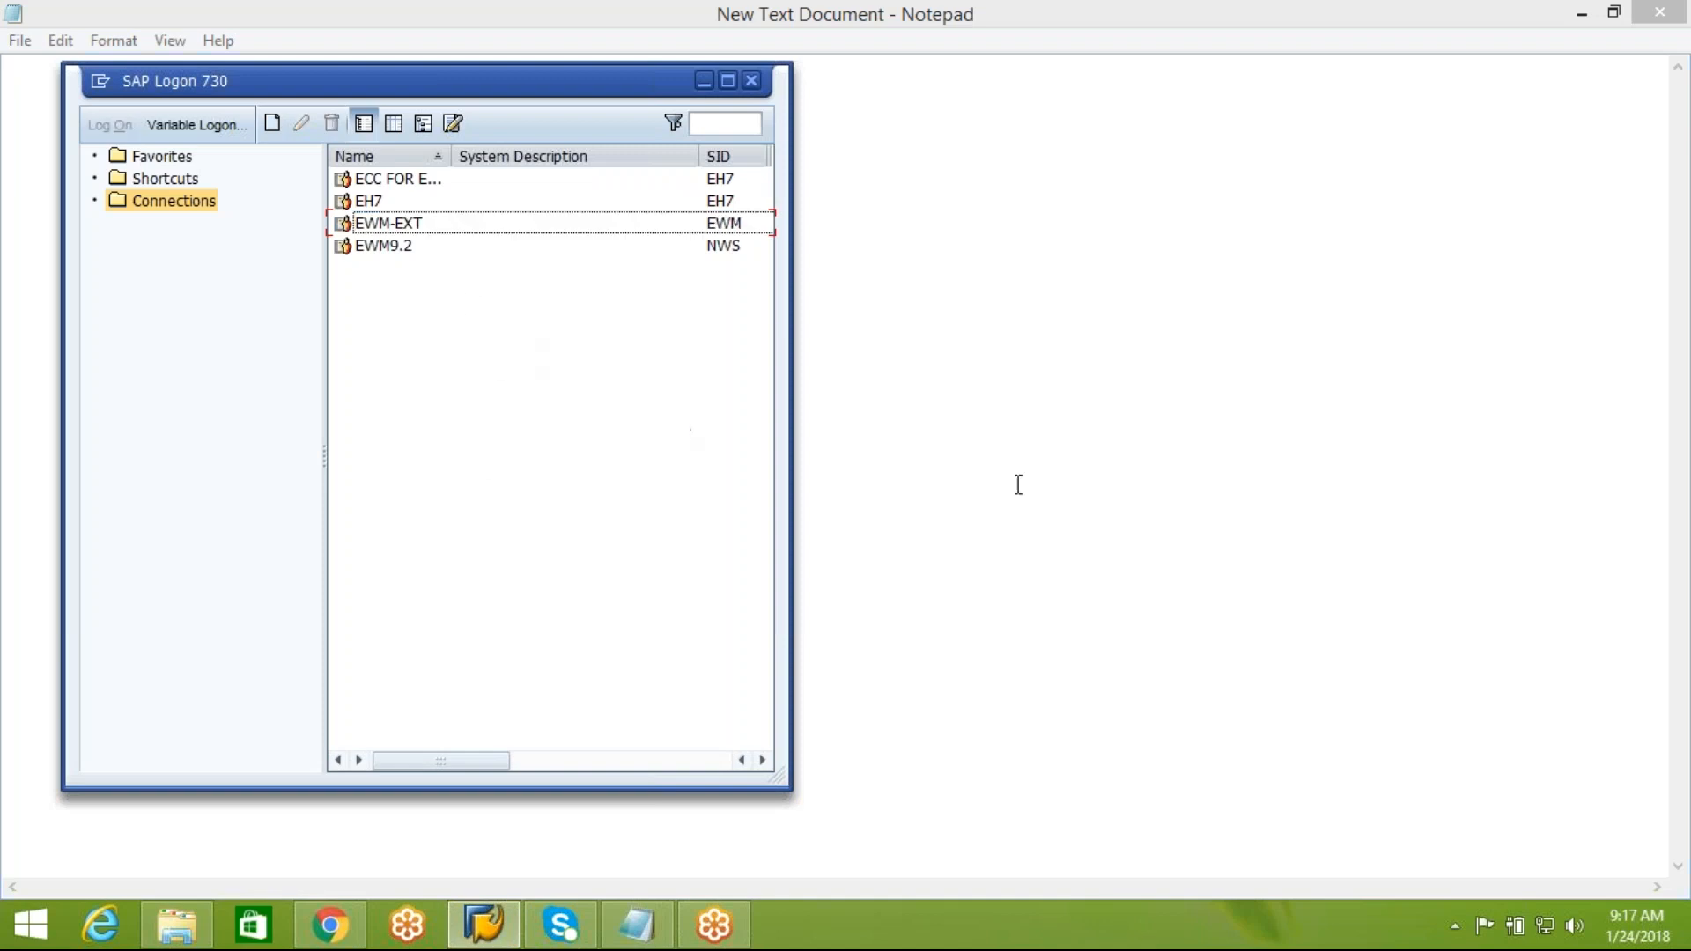
left_click(978, 454)
Enter the heading "ECC & EWM system integration" on the first line of the document
type("ECC & EWM eb")
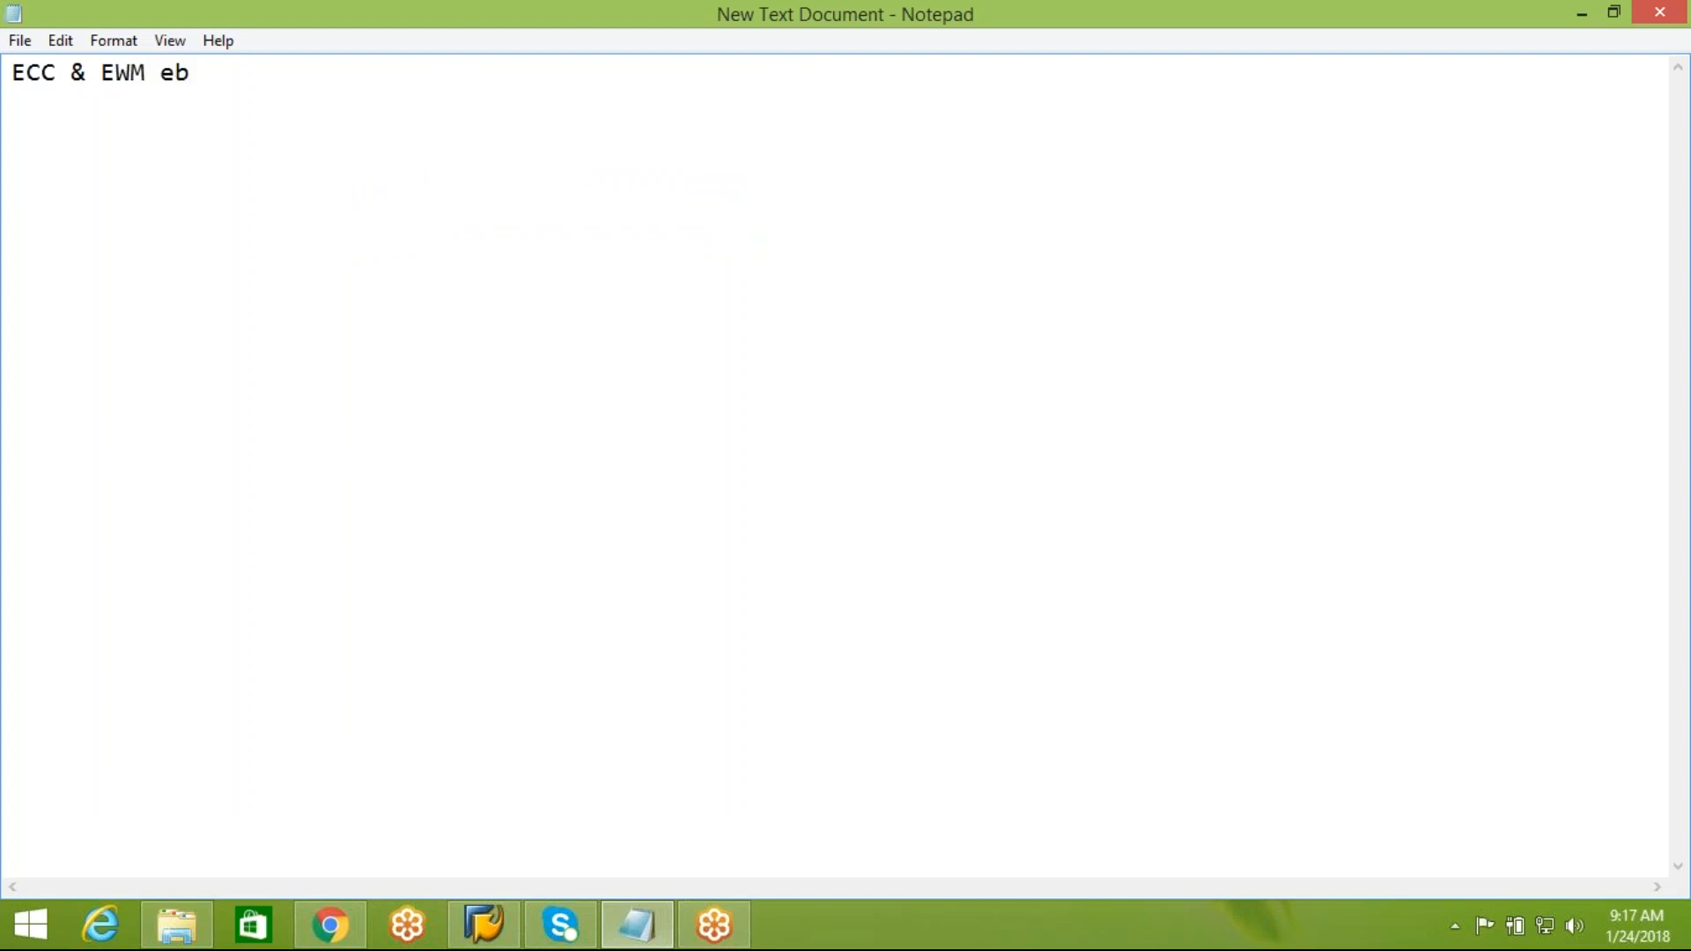
key("BackSpace")
key("BackSpace")
type("system integration")
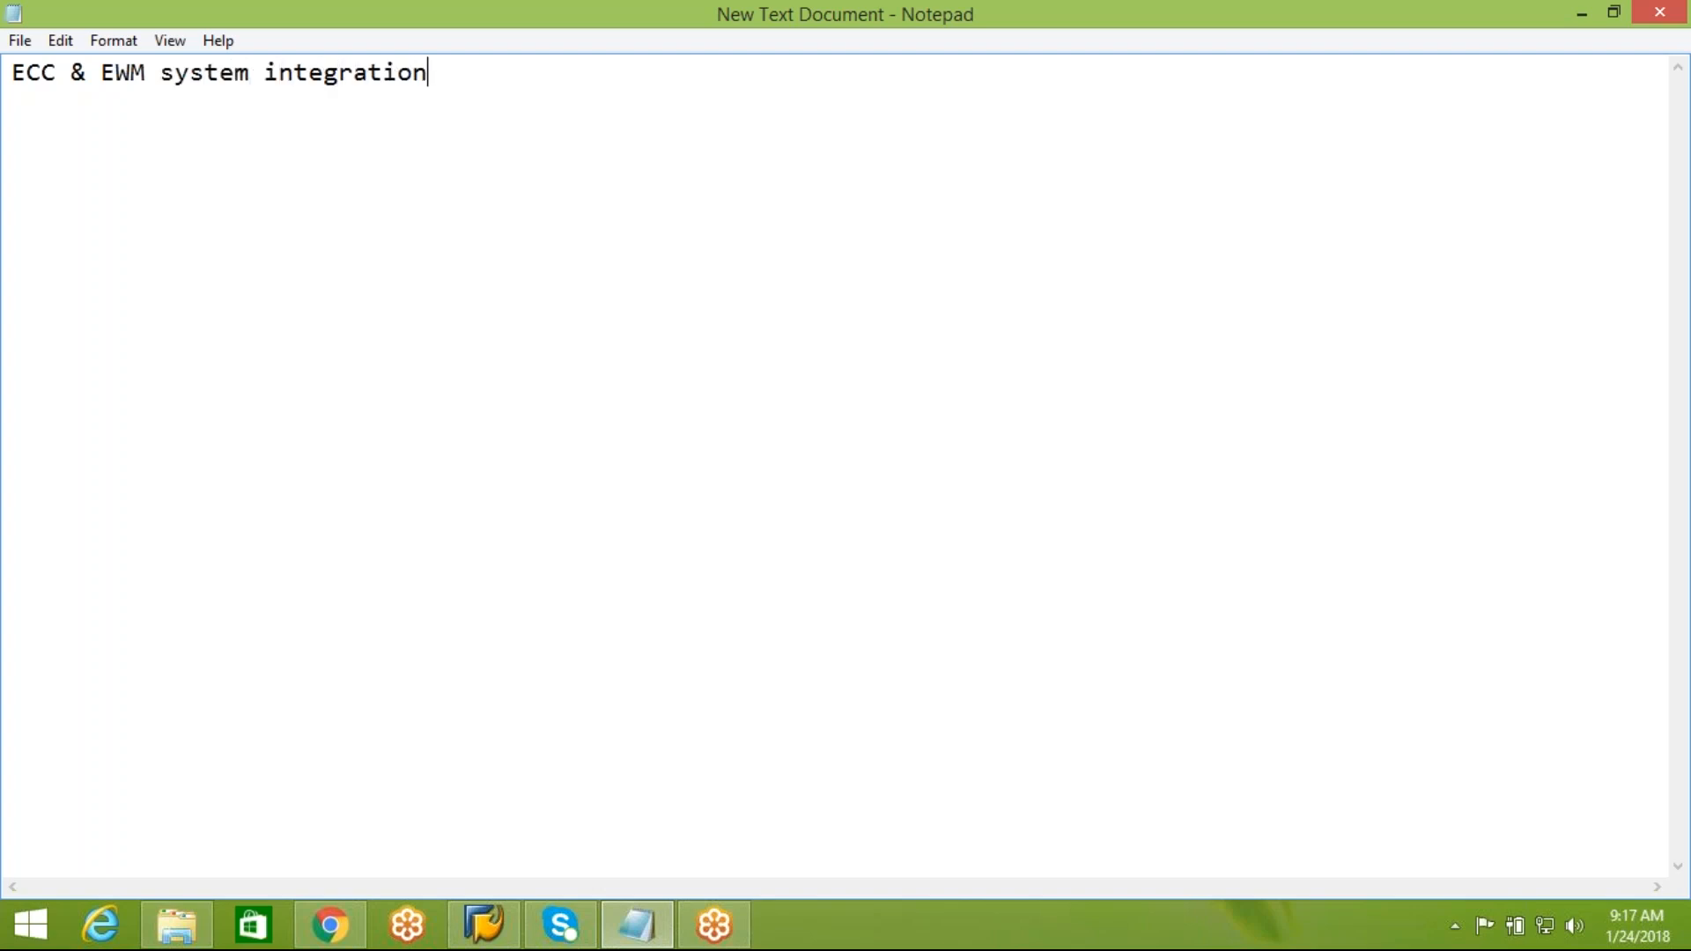
Below a blank line, add the numbered lines "1. ECC---> PO" and "2. ECC---> IBD"
key("Return")
key("Return")
type("1.")
type("ECC---> PO")
key("Return")
type("2. ")
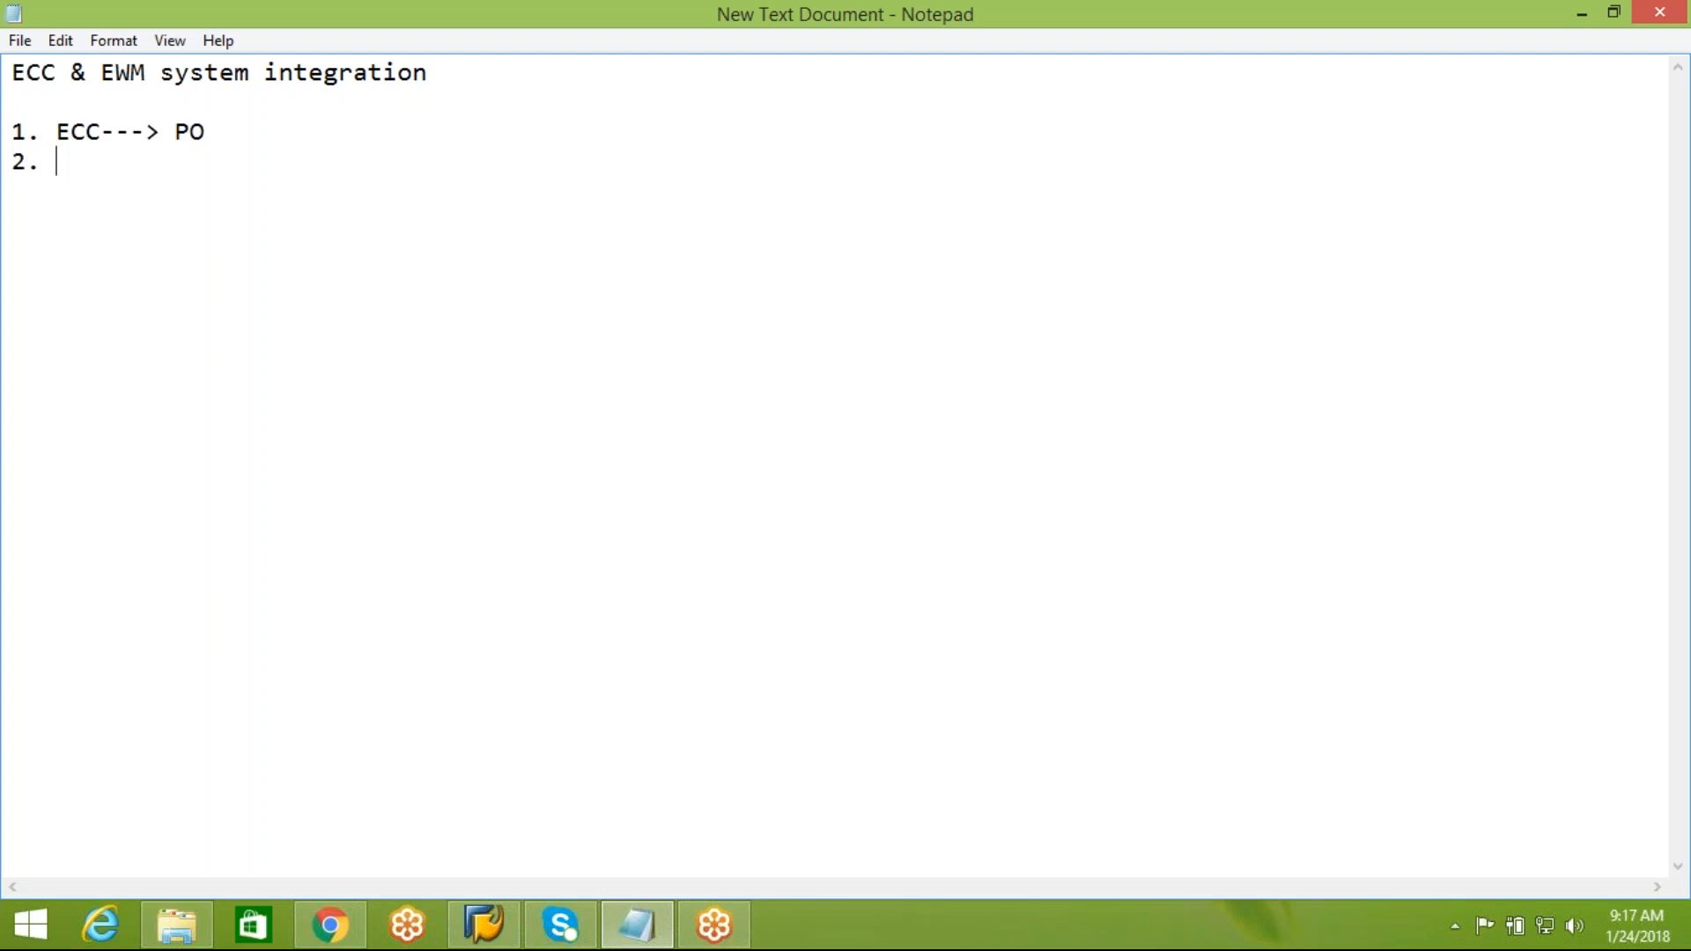
type("ECC---> IBD 3")
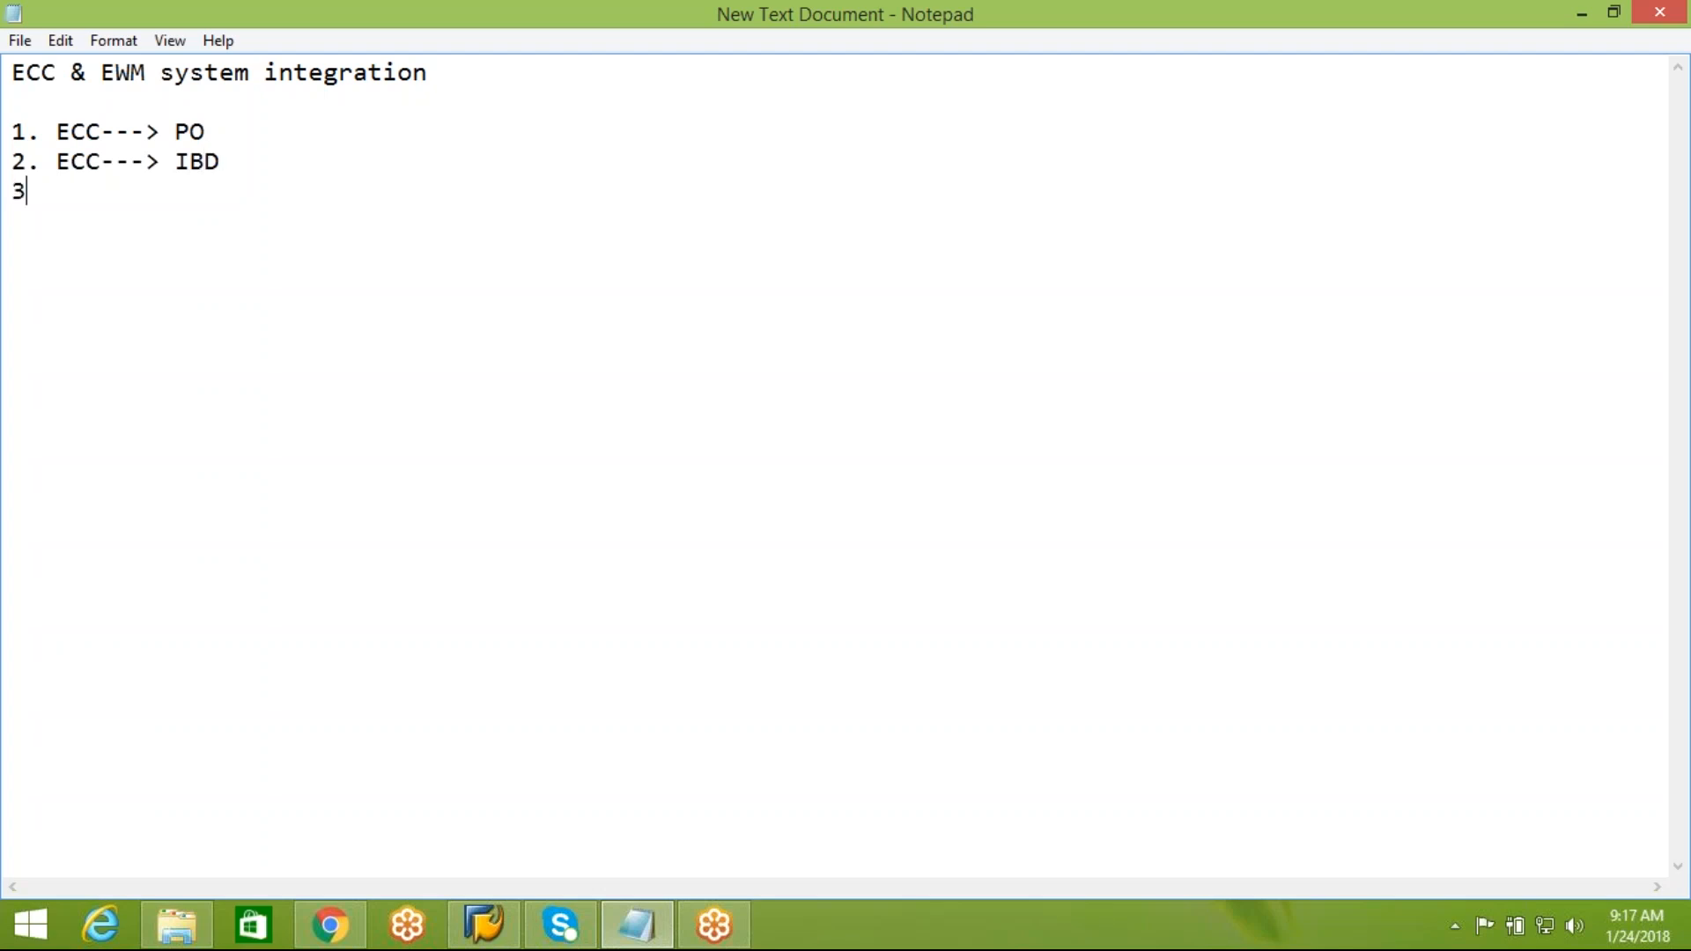
type(". EWM---> Inbound delivery notification")
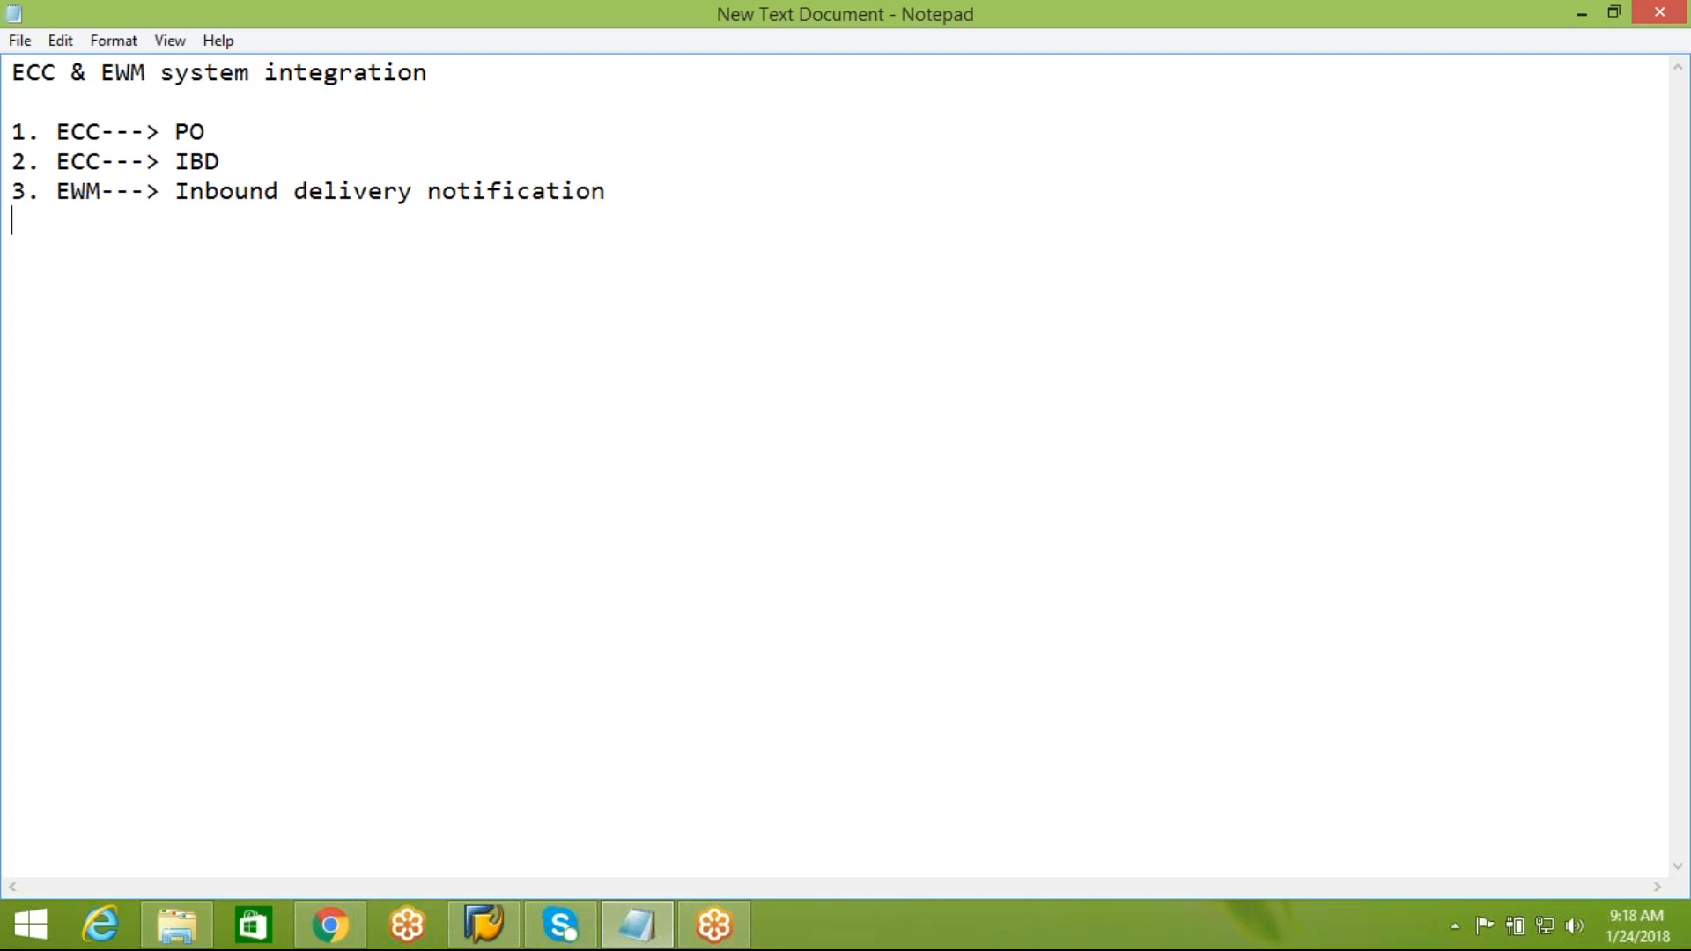
Start the fourth numbered line with "4. EWM--->"
key("Return")
type("4. EWM--->")
Append "( Replica of ECC IBD )" to line 3 and complete line 4 with "IBD"
left_click(628, 199)
type("( save")
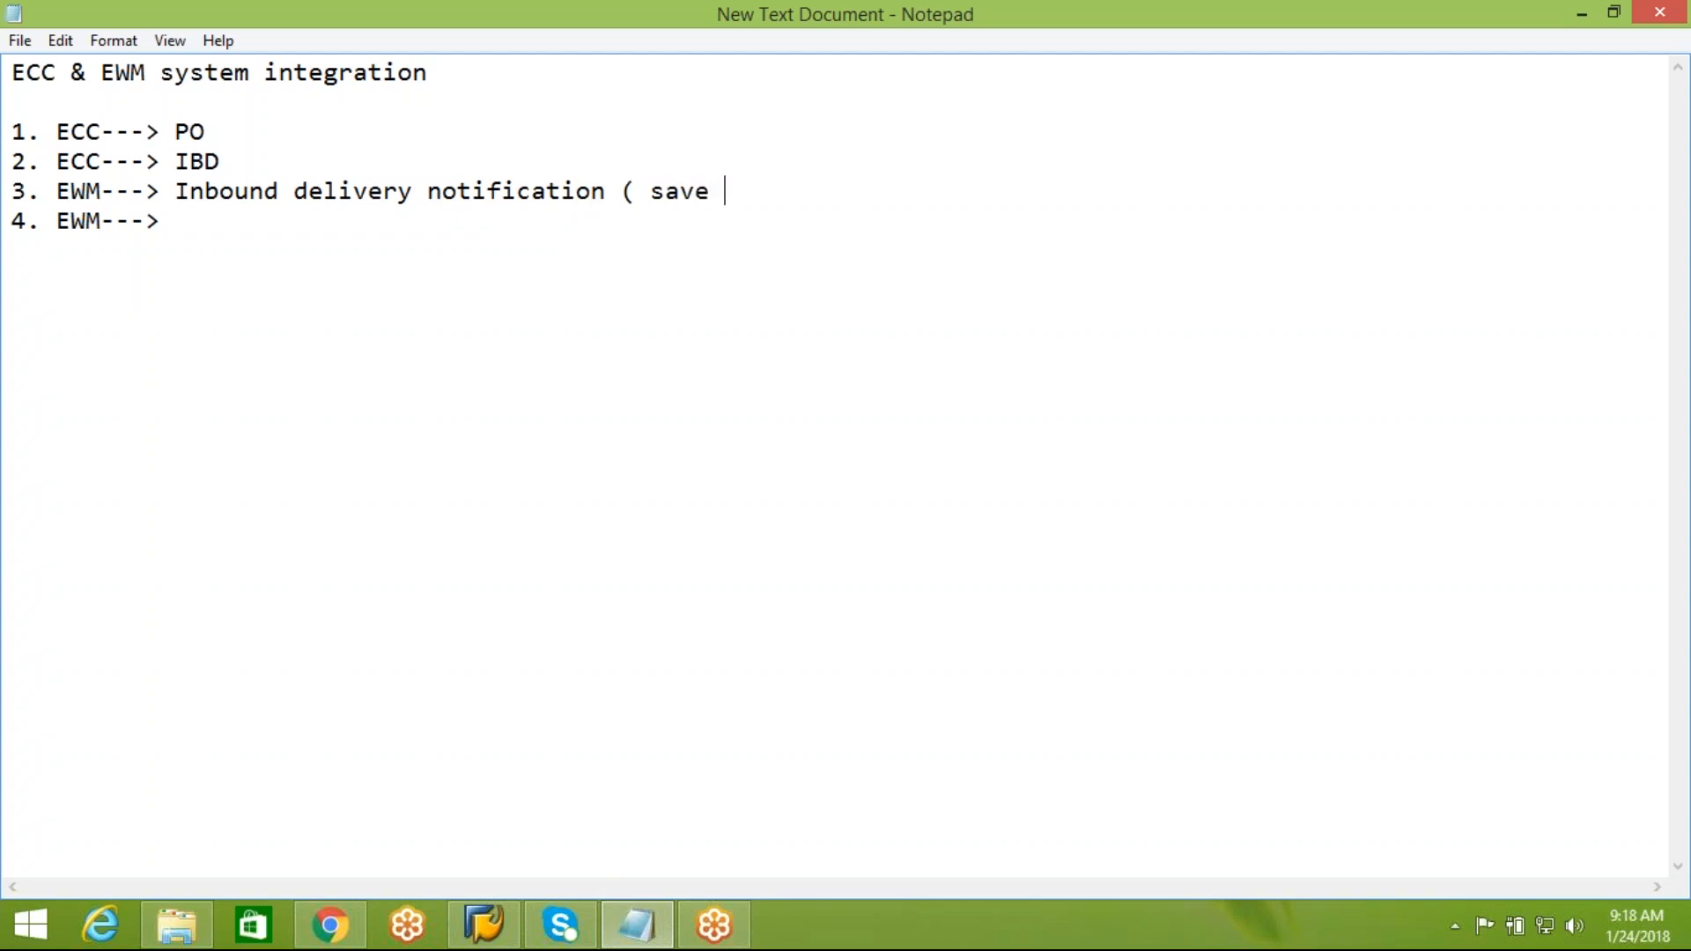
key("BackSpace")
key("BackSpace")
key("BackSpace")
key("BackSpace")
key("BackSpace")
type("Replica of EC")
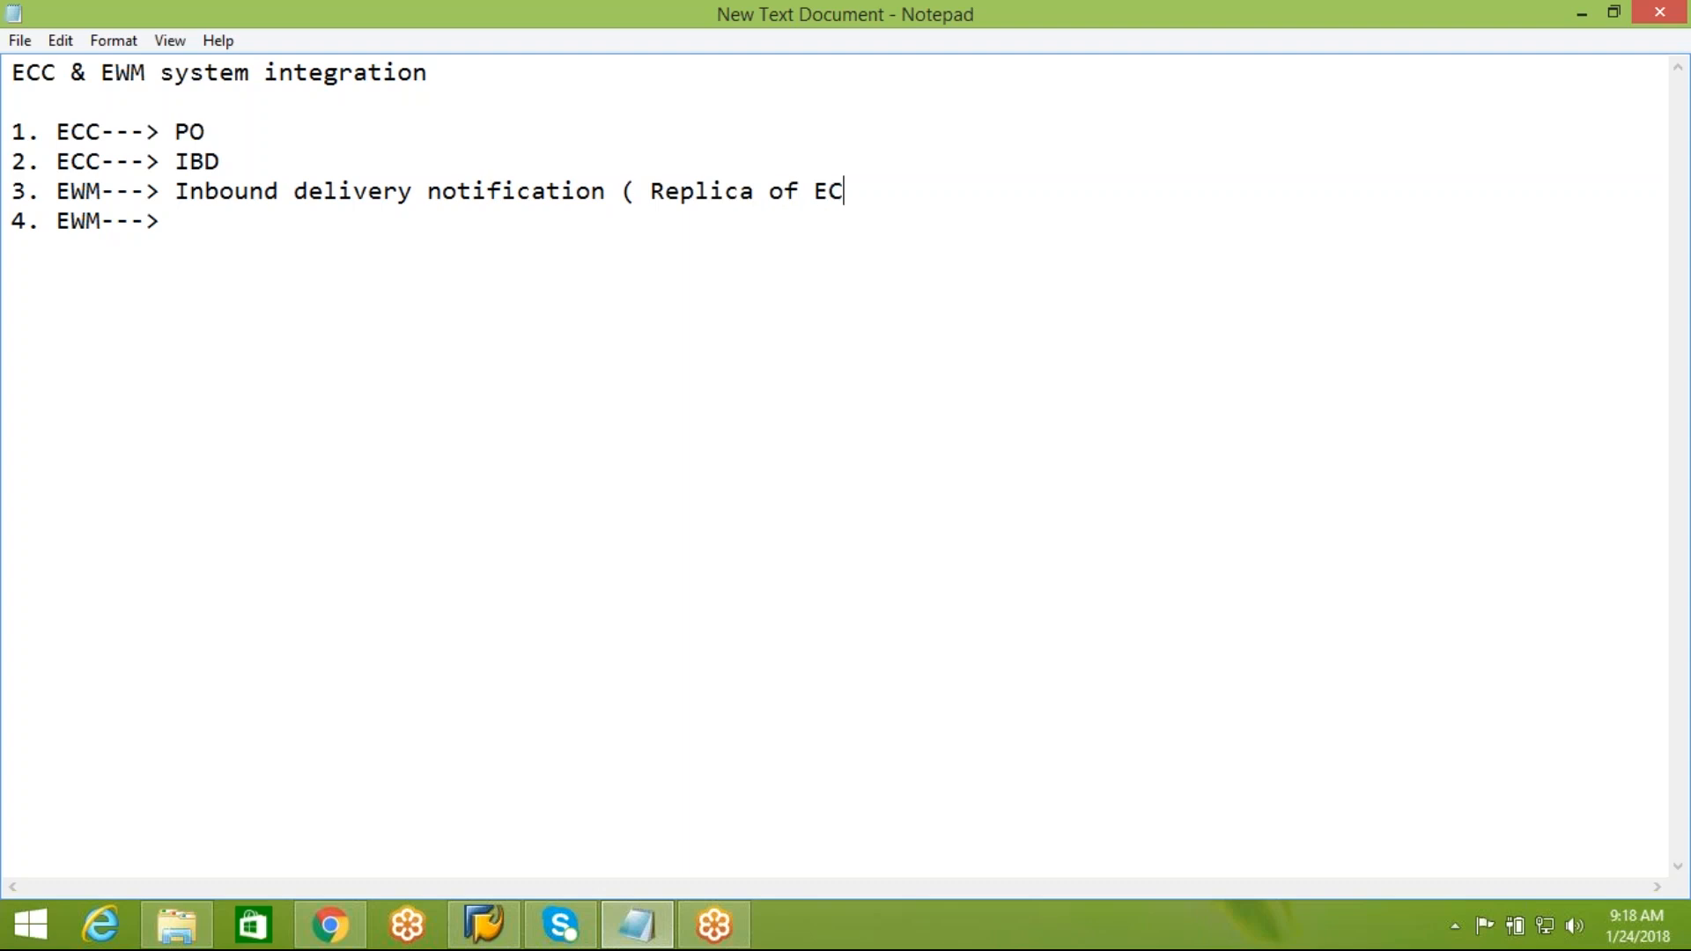
type("C IBD )")
type("IBD")
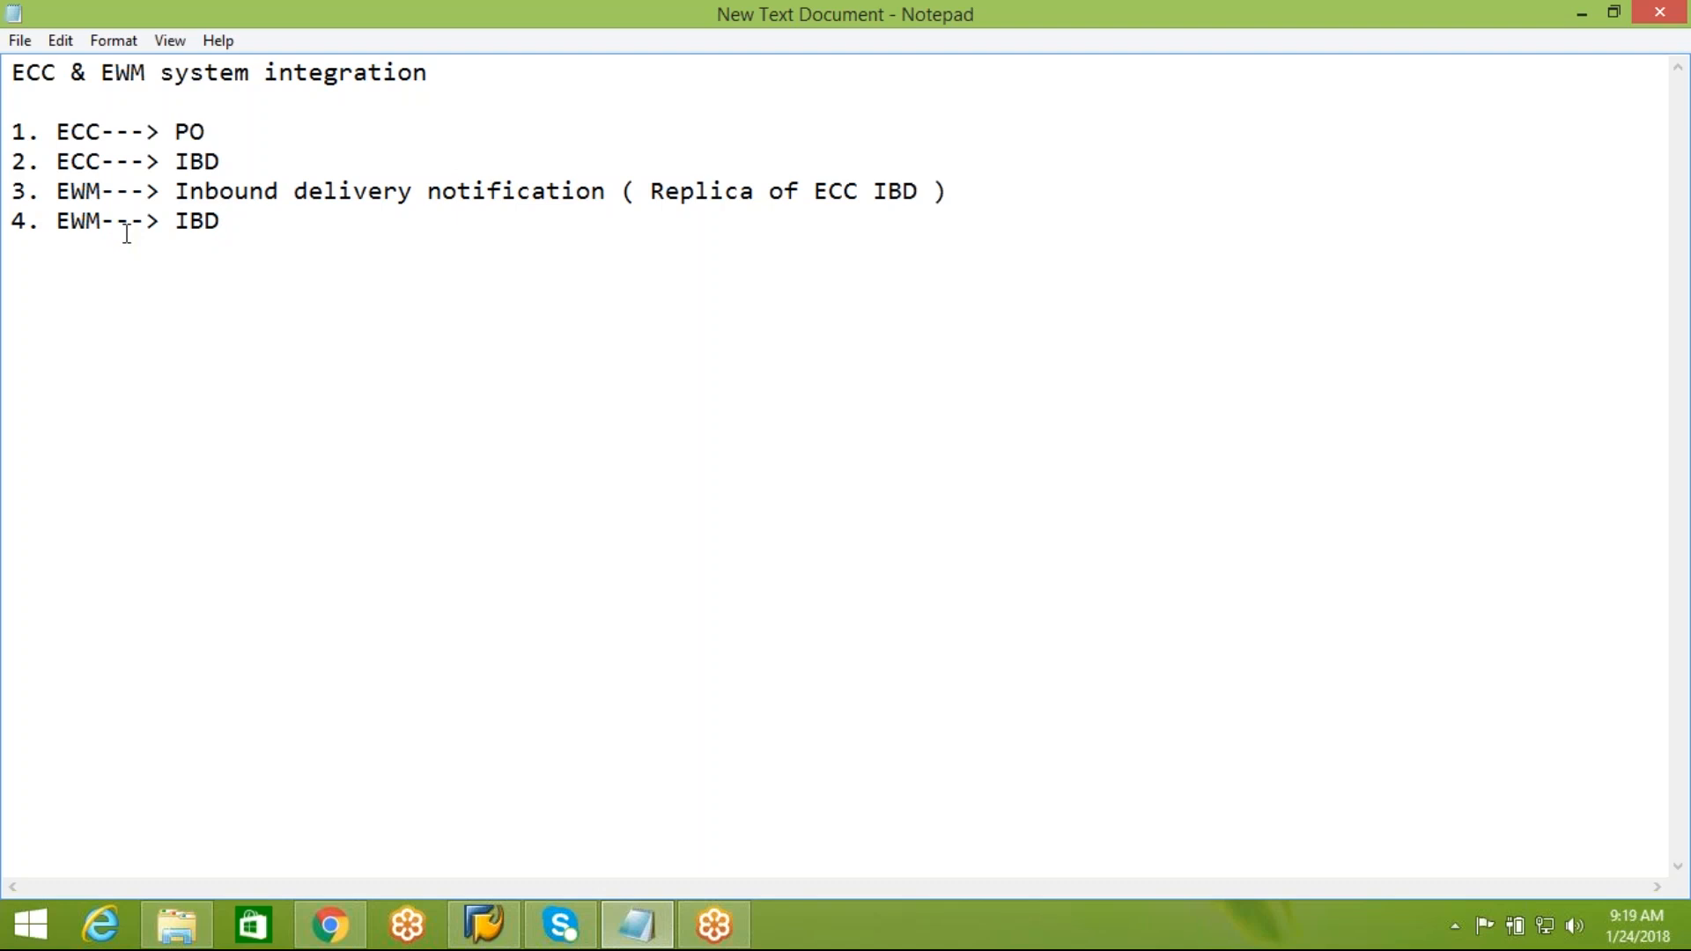
Add the fifth numbered line reading "5. EWM---> GOODS RECEIPT"
key("Return")
type("5. E")
type("WM--")
type("-> ")
type("W")
key("BackSpace")
type("PUTAW")
key("BackSpace")
key("BackSpace")
key("BackSpace")
key("BackSpace")
key("BackSpace")
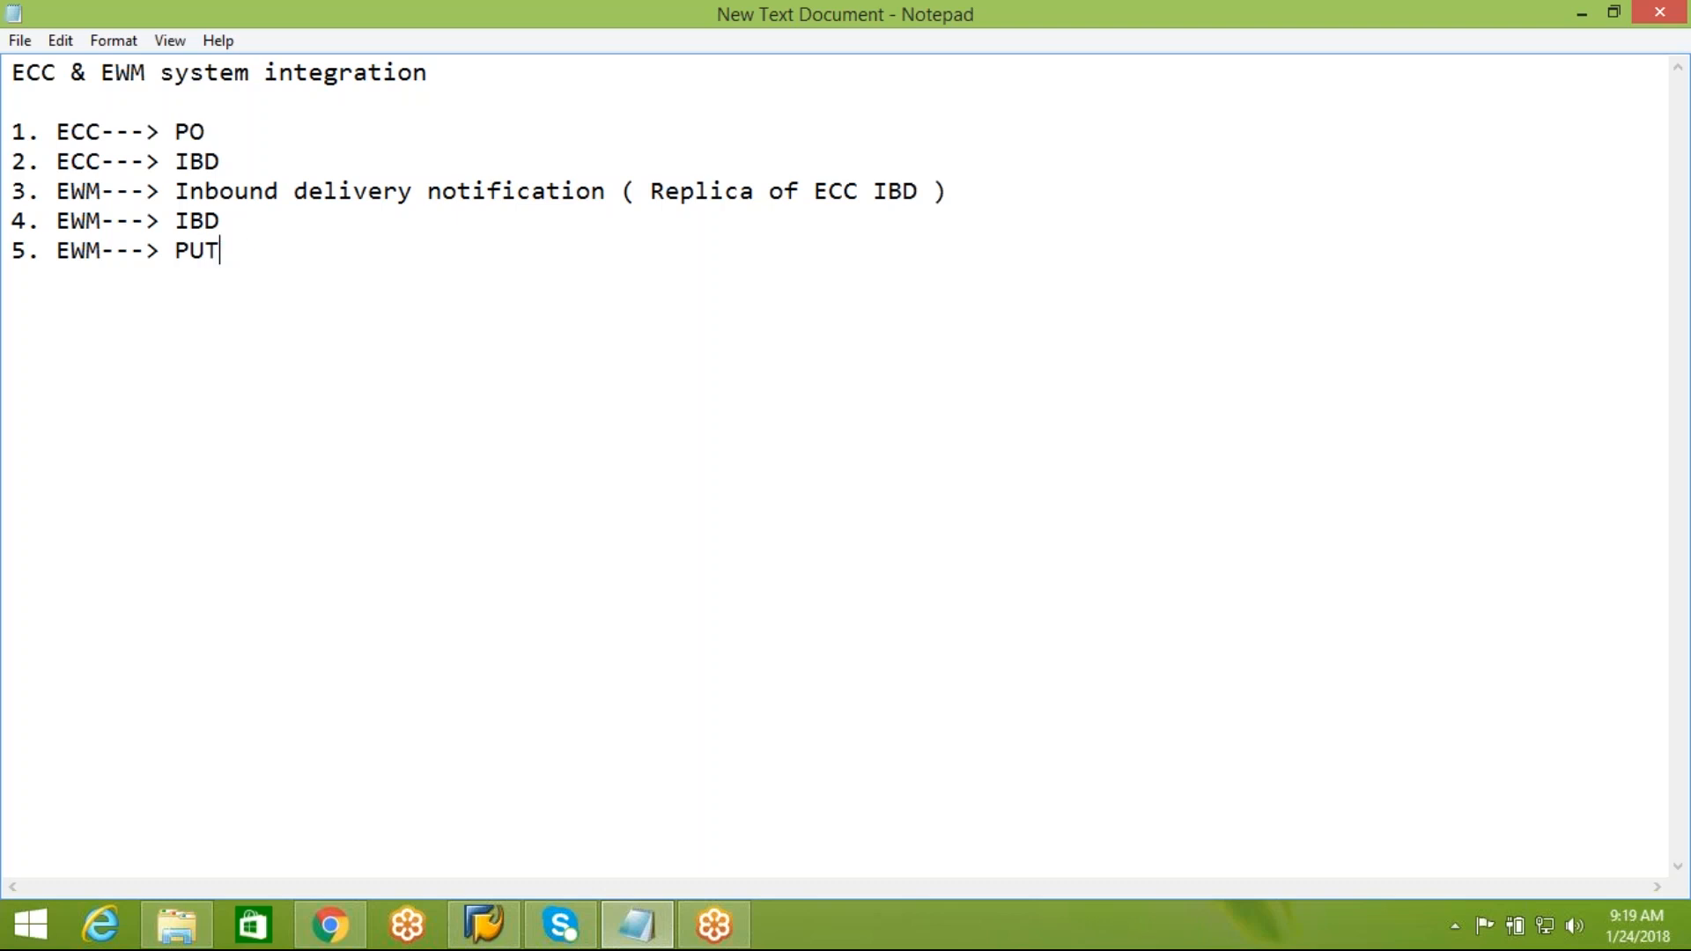
type("GOODS RECEIPT")
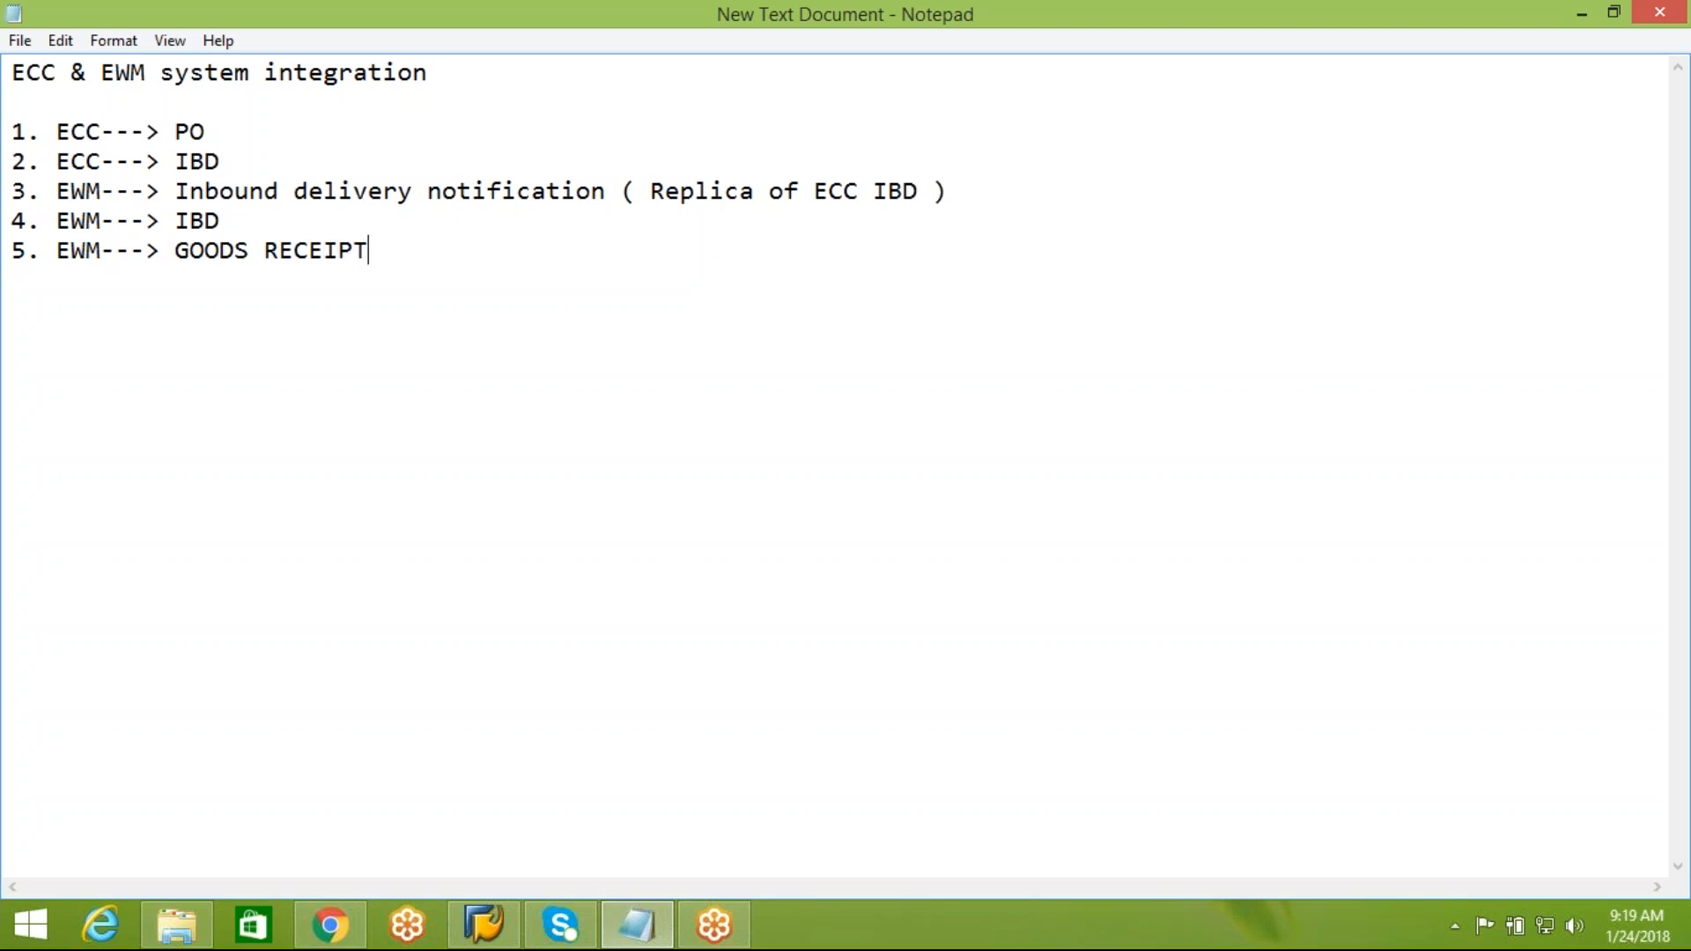
type("--->ECC : IBD")
Switch to SAP Logon and examine the connection properties of the EH7 and EWM-EXT systems
left_click(482, 925)
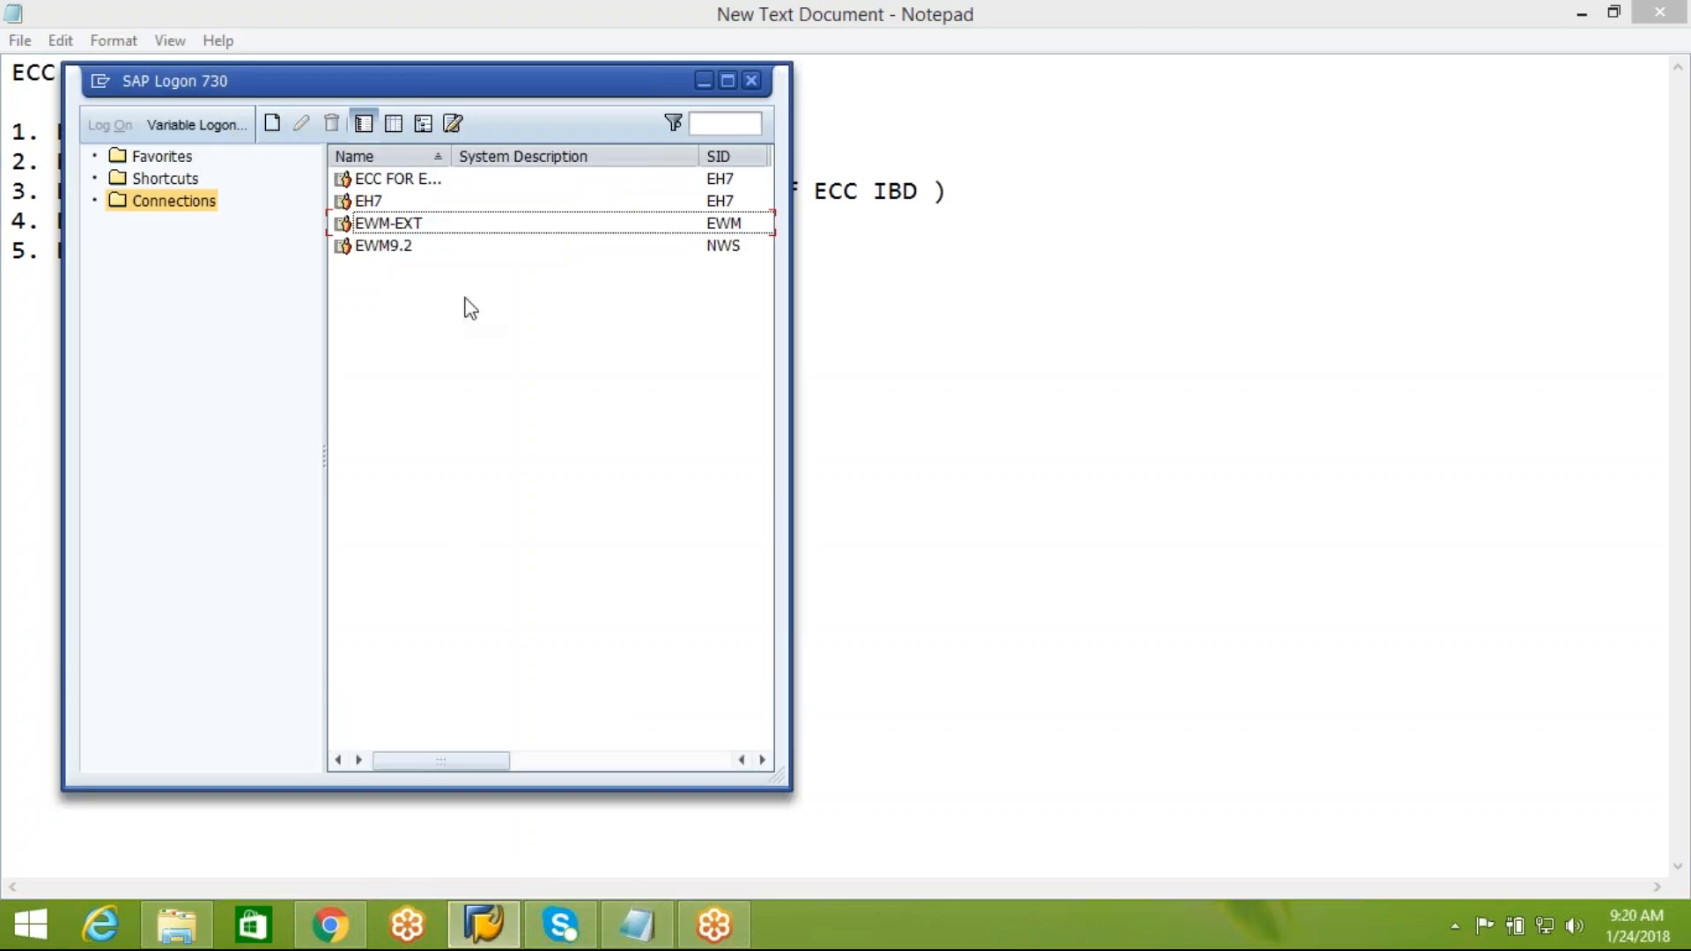
left_click(384, 201)
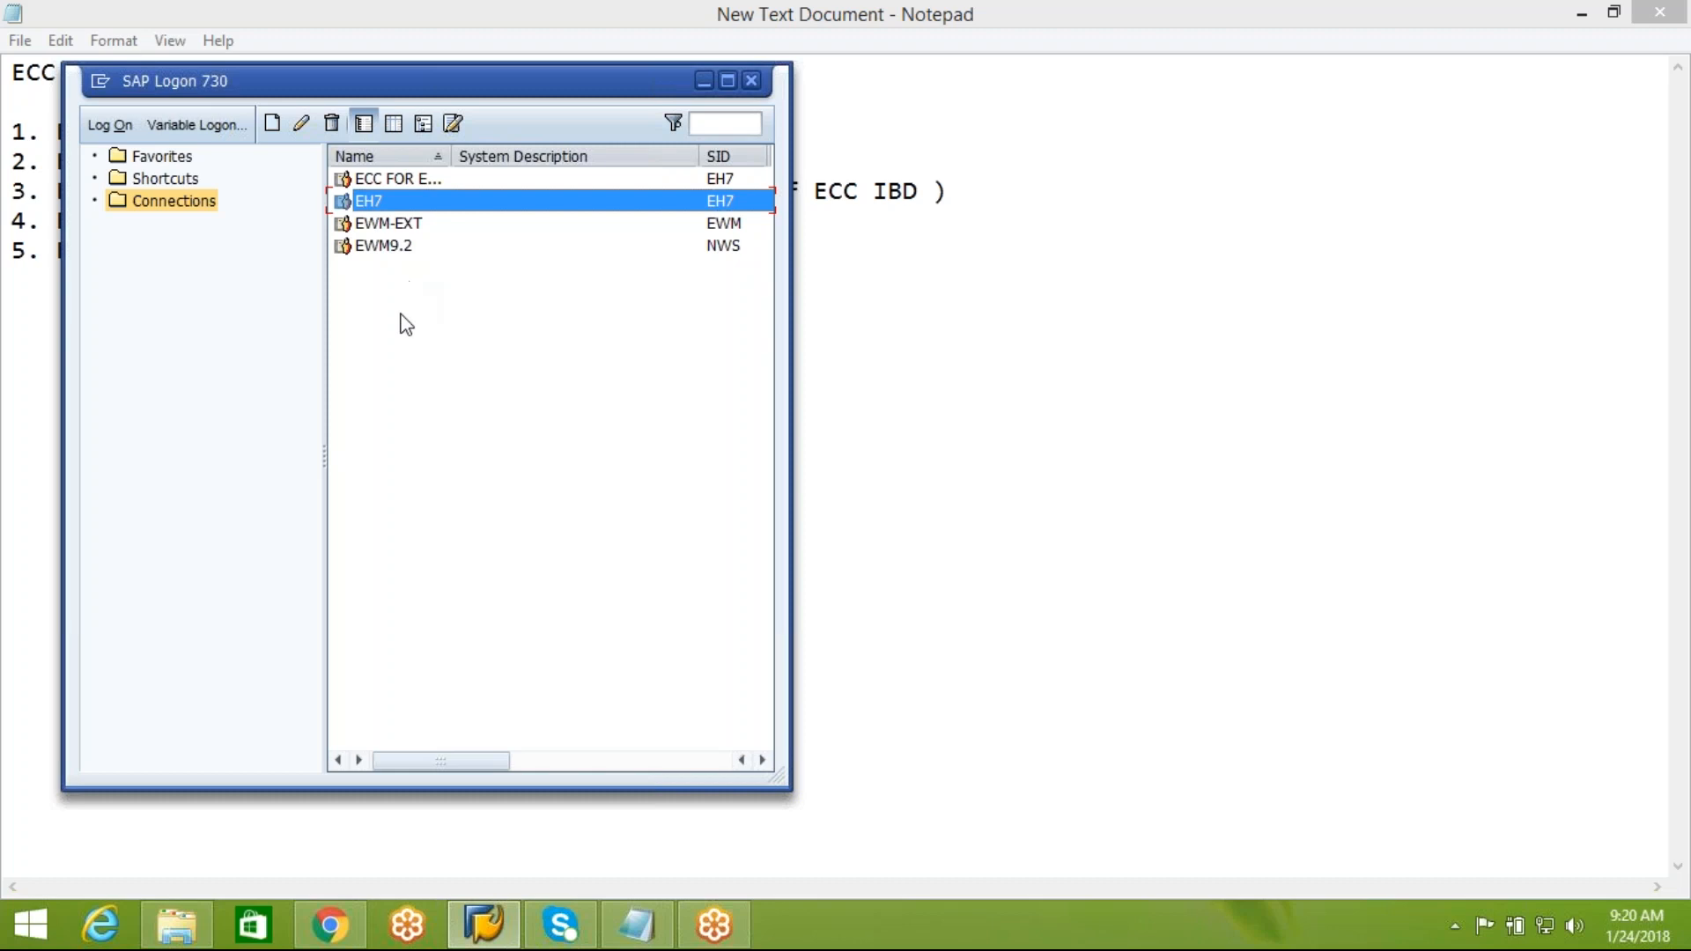
left_click(307, 132)
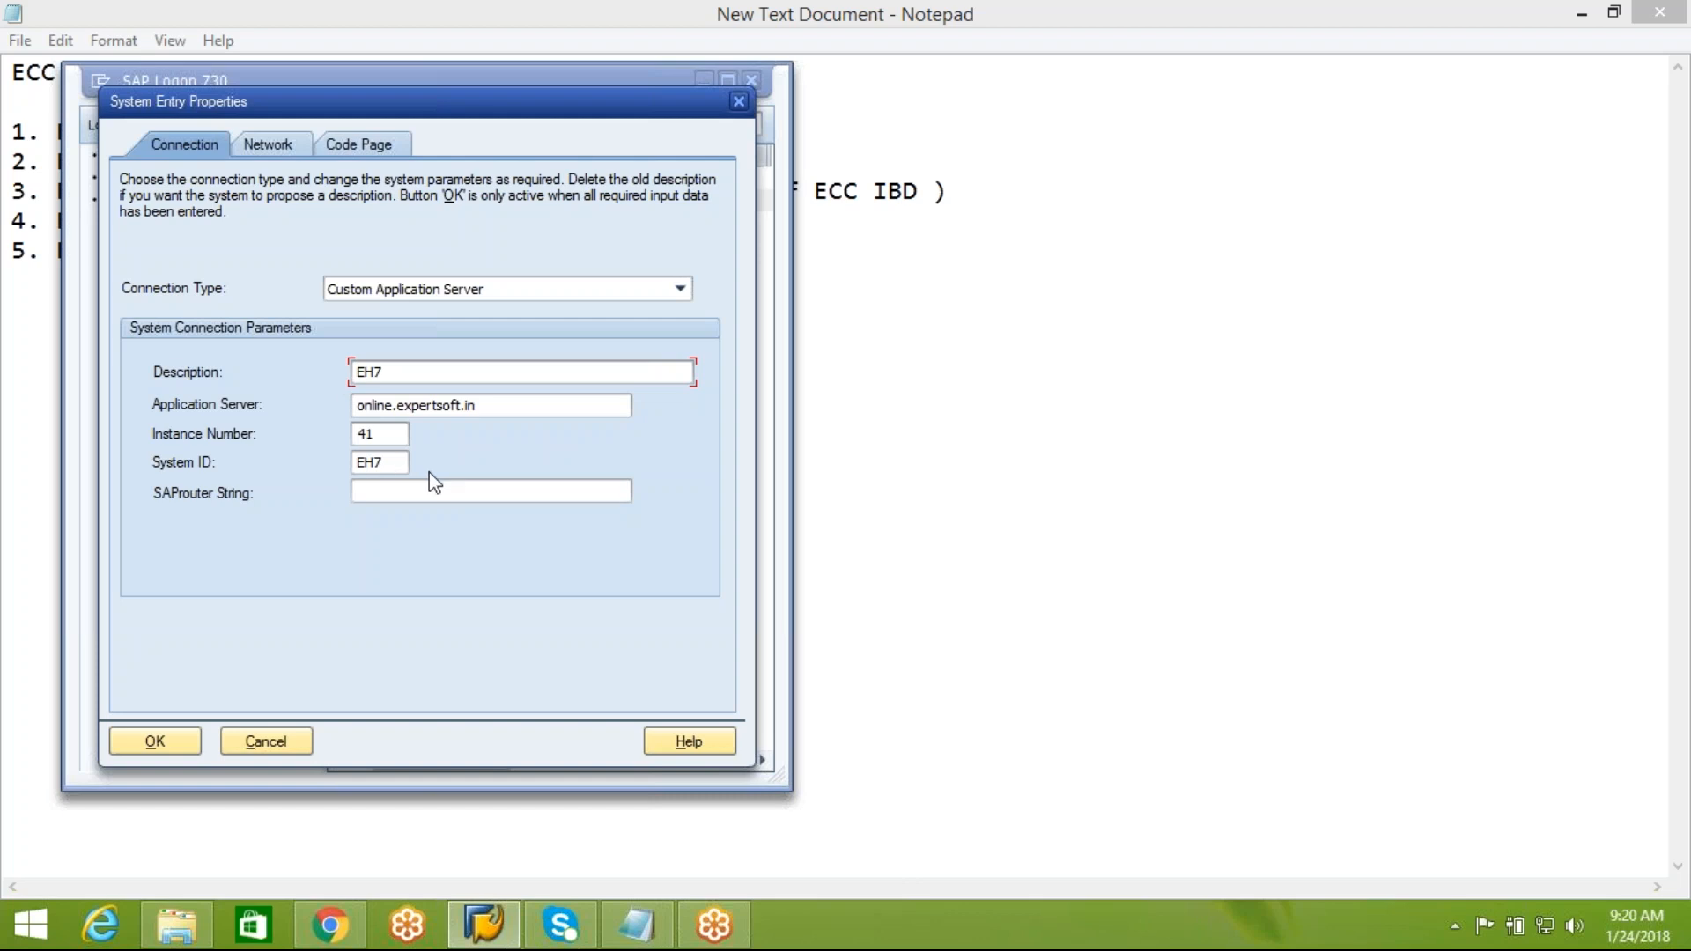
left_click(739, 103)
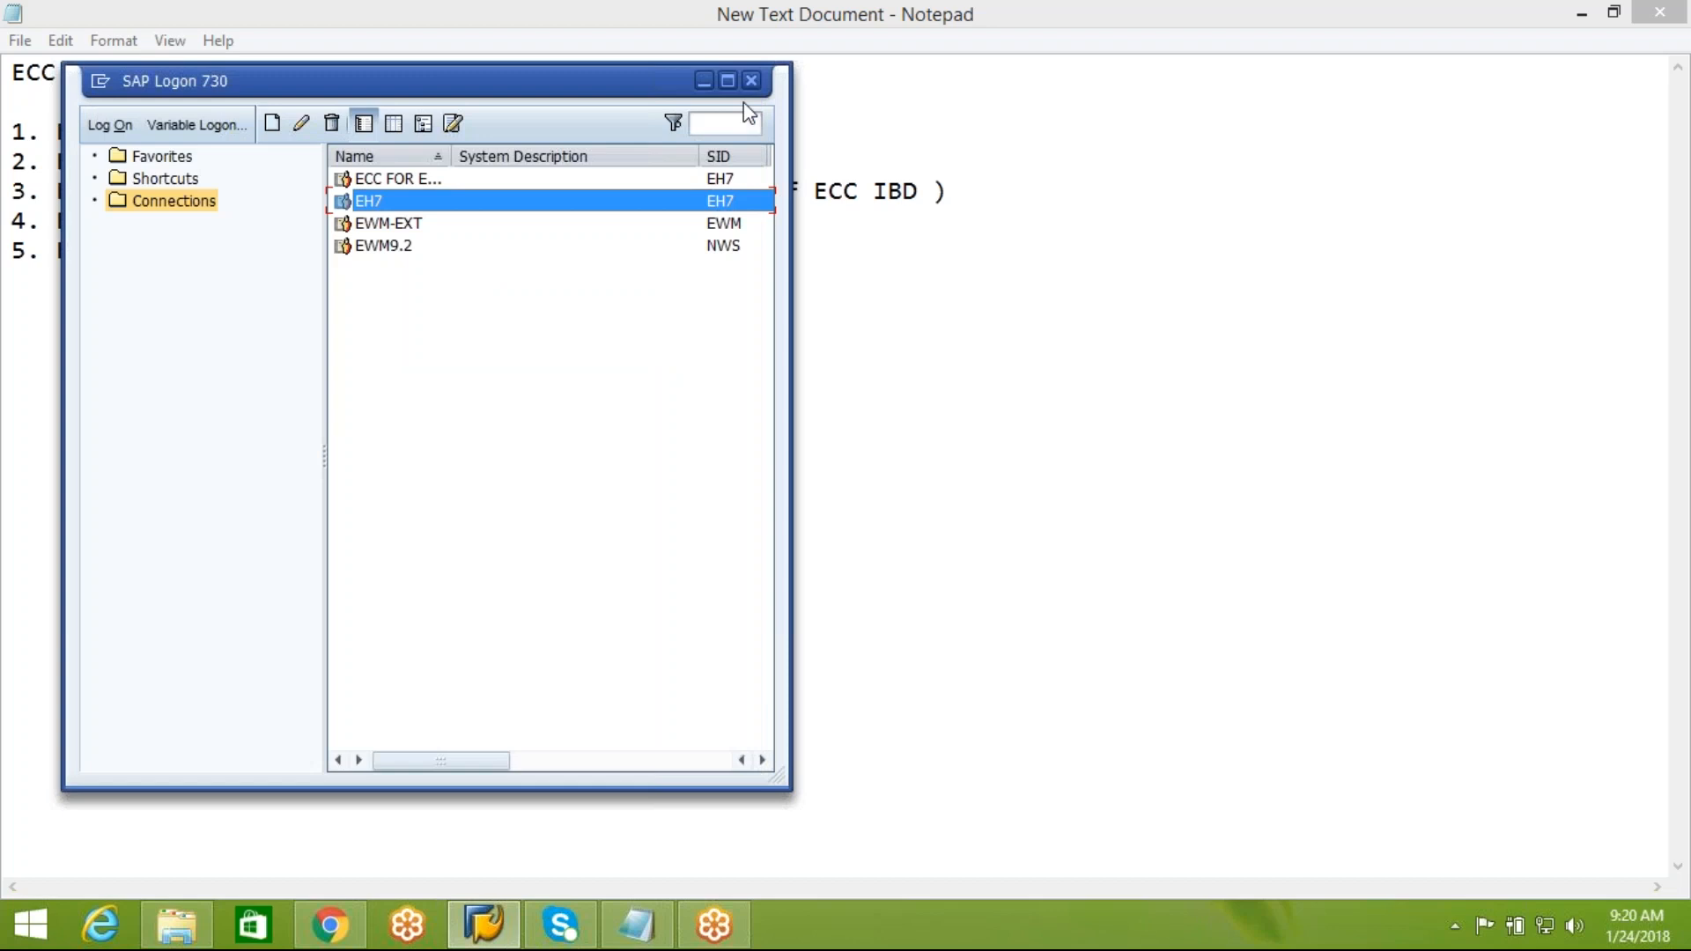
left_click(378, 225)
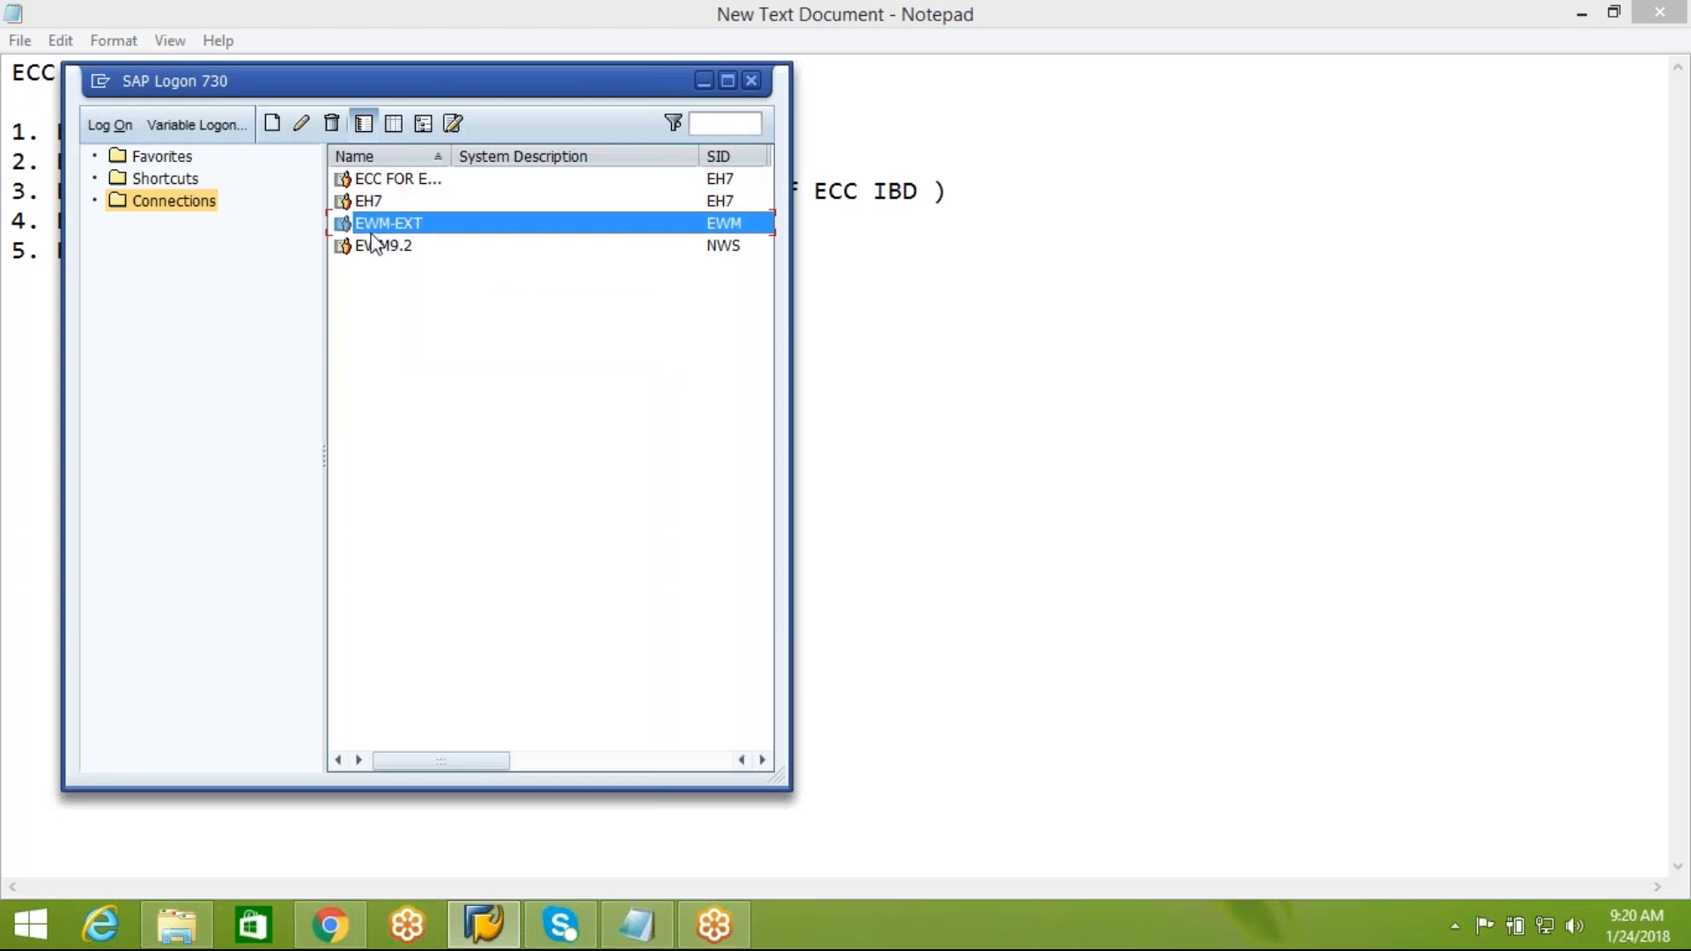
left_click(299, 129)
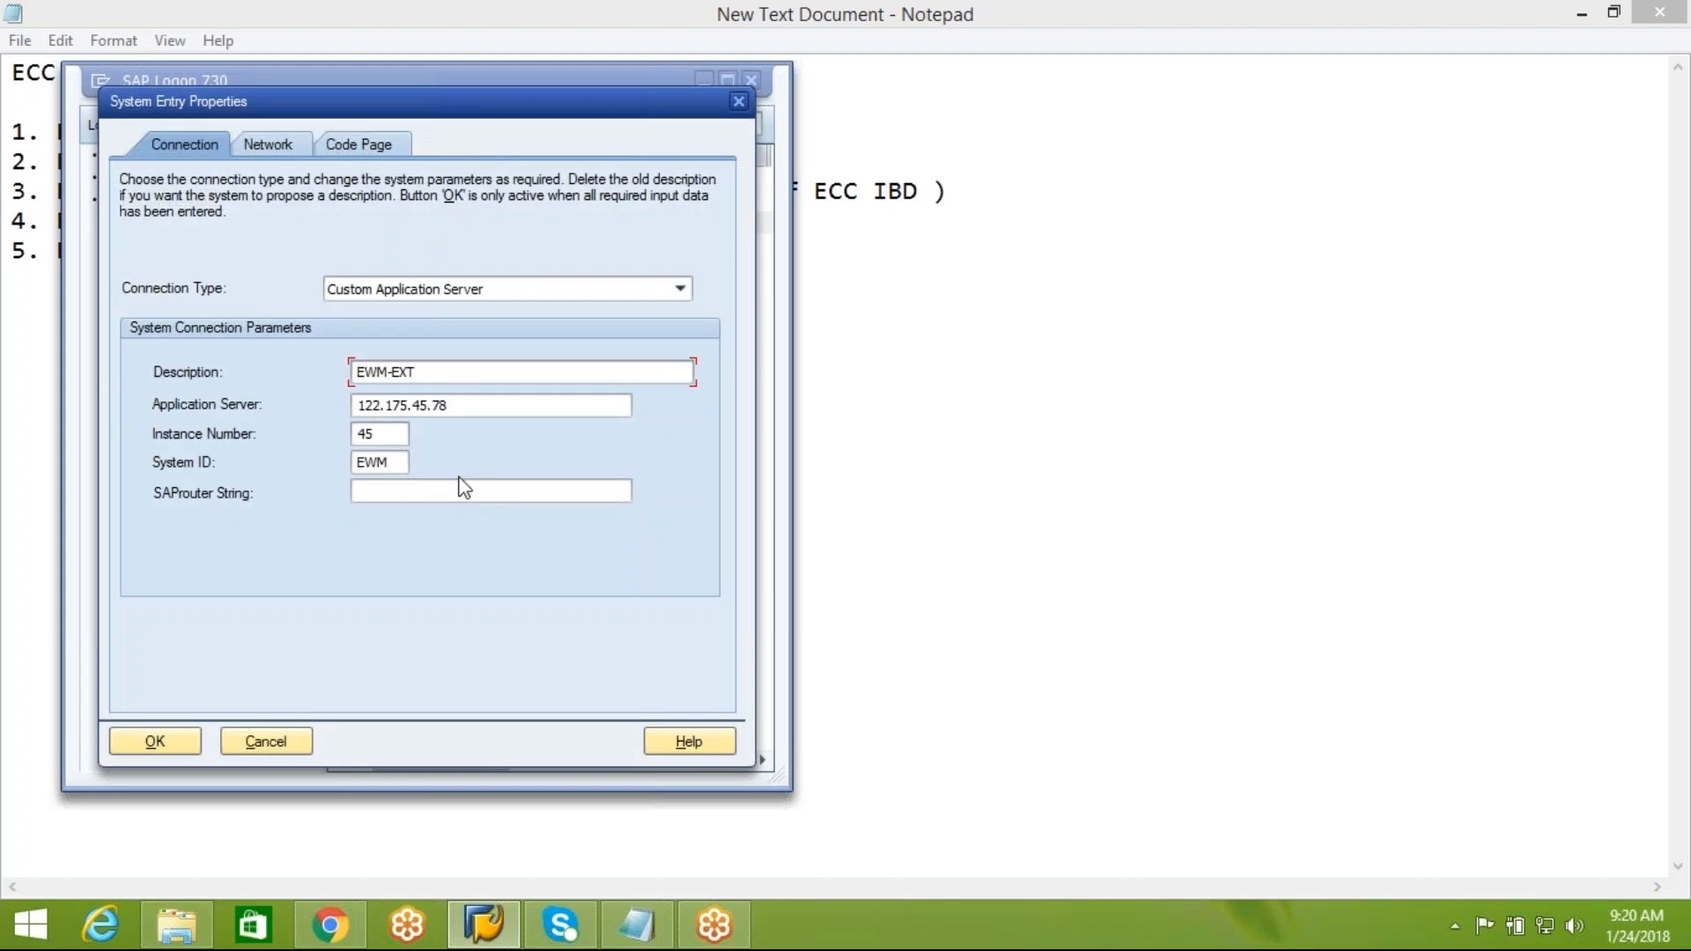
left_click(740, 103)
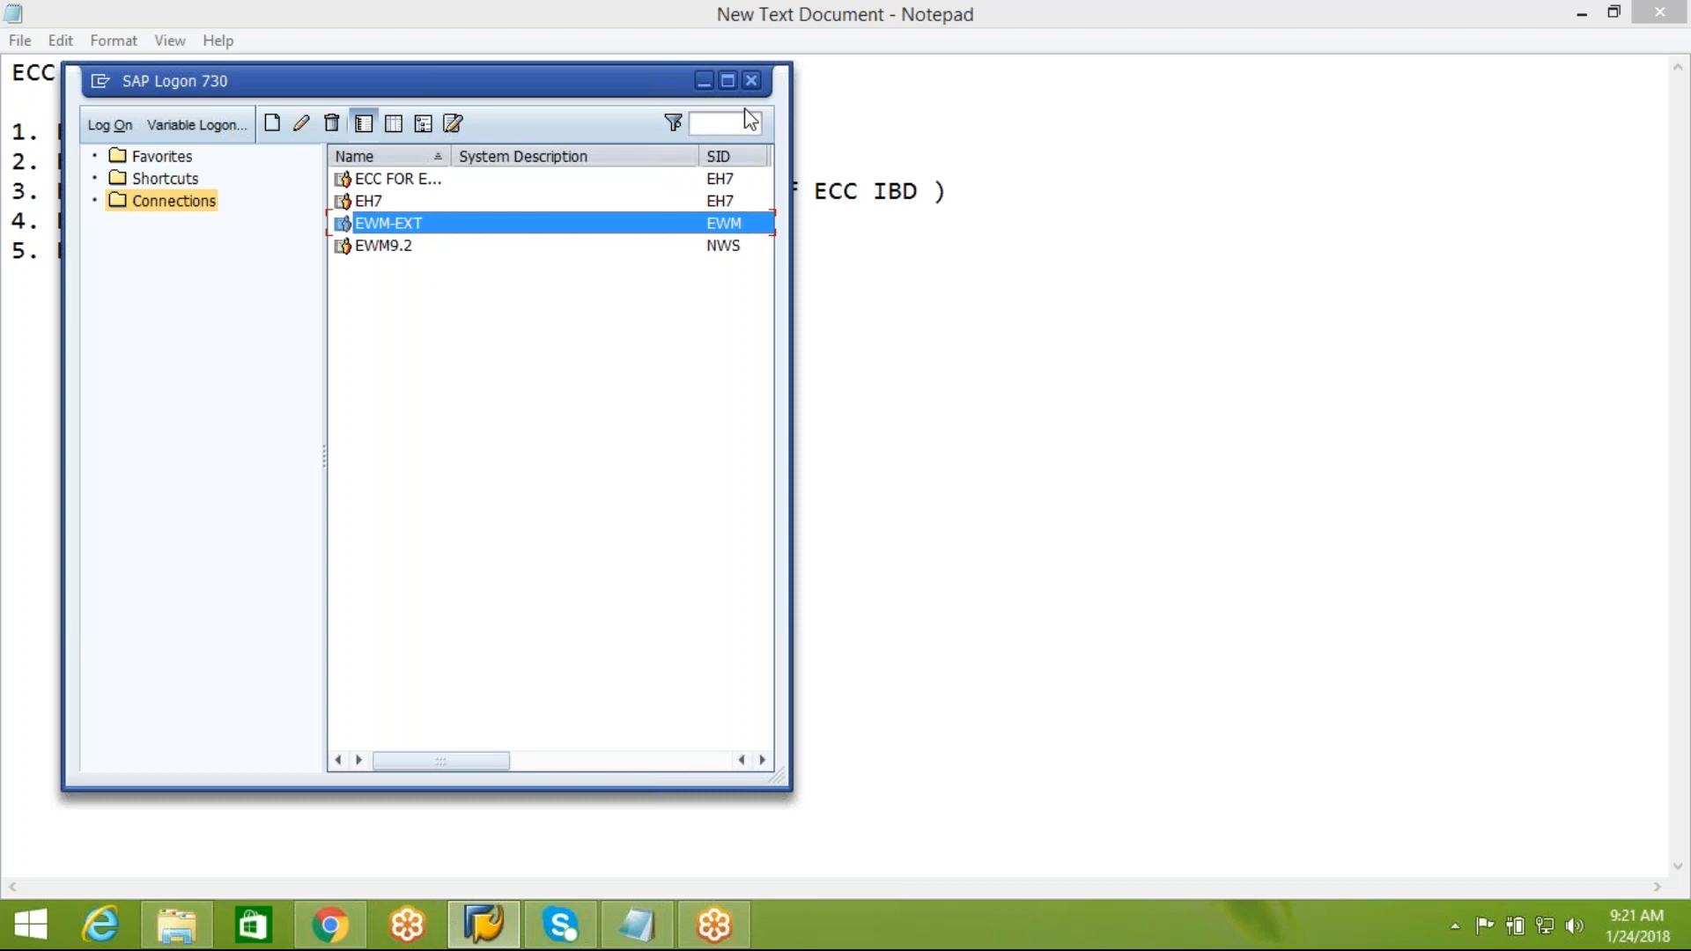
Open the EH7 connection to reach its SAP logon screen
left_click(385, 209)
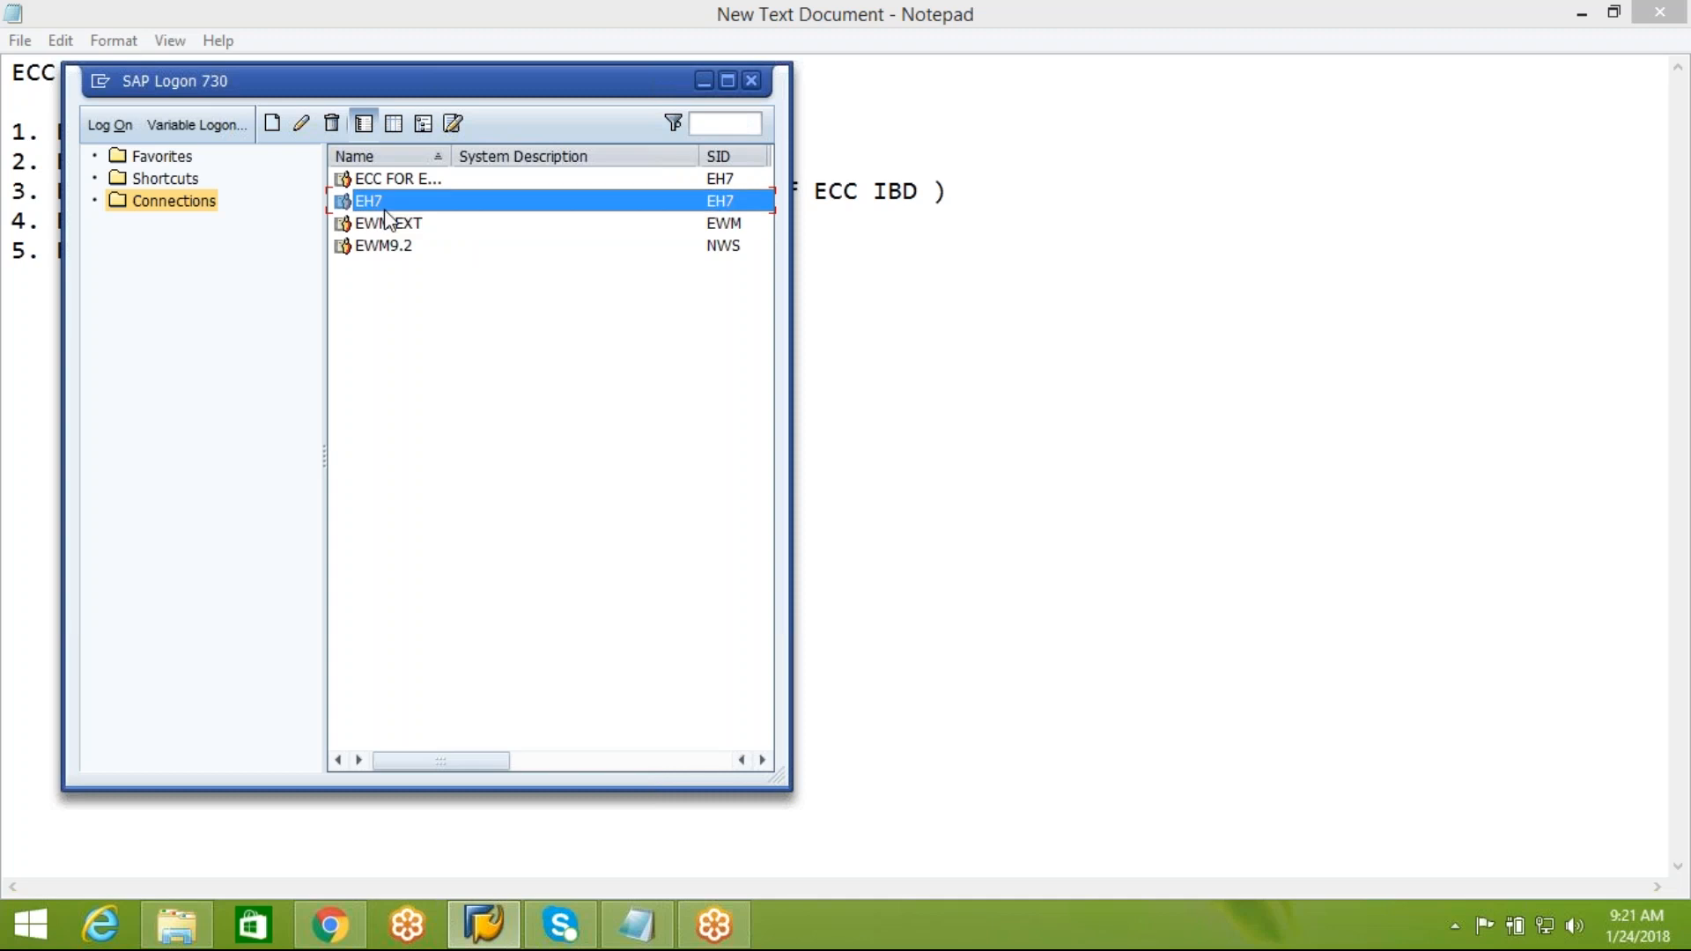
double_click(385, 210)
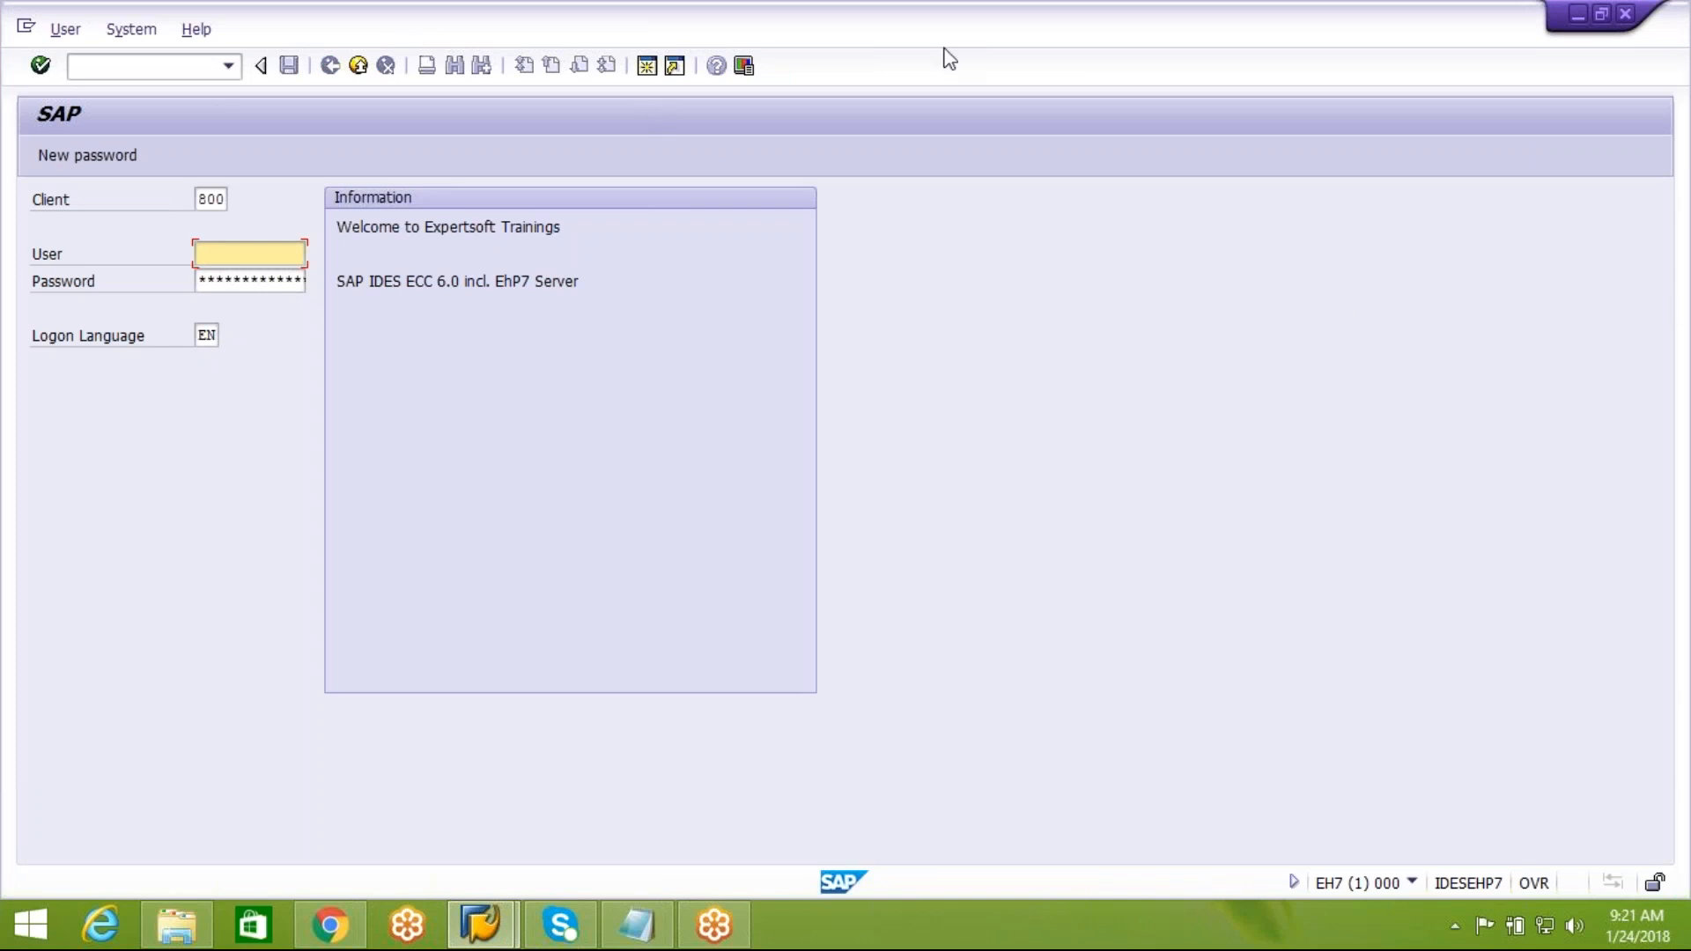
Switch back to Notepad and review the inbound delivery entries in lines 2 to 4
left_click(636, 925)
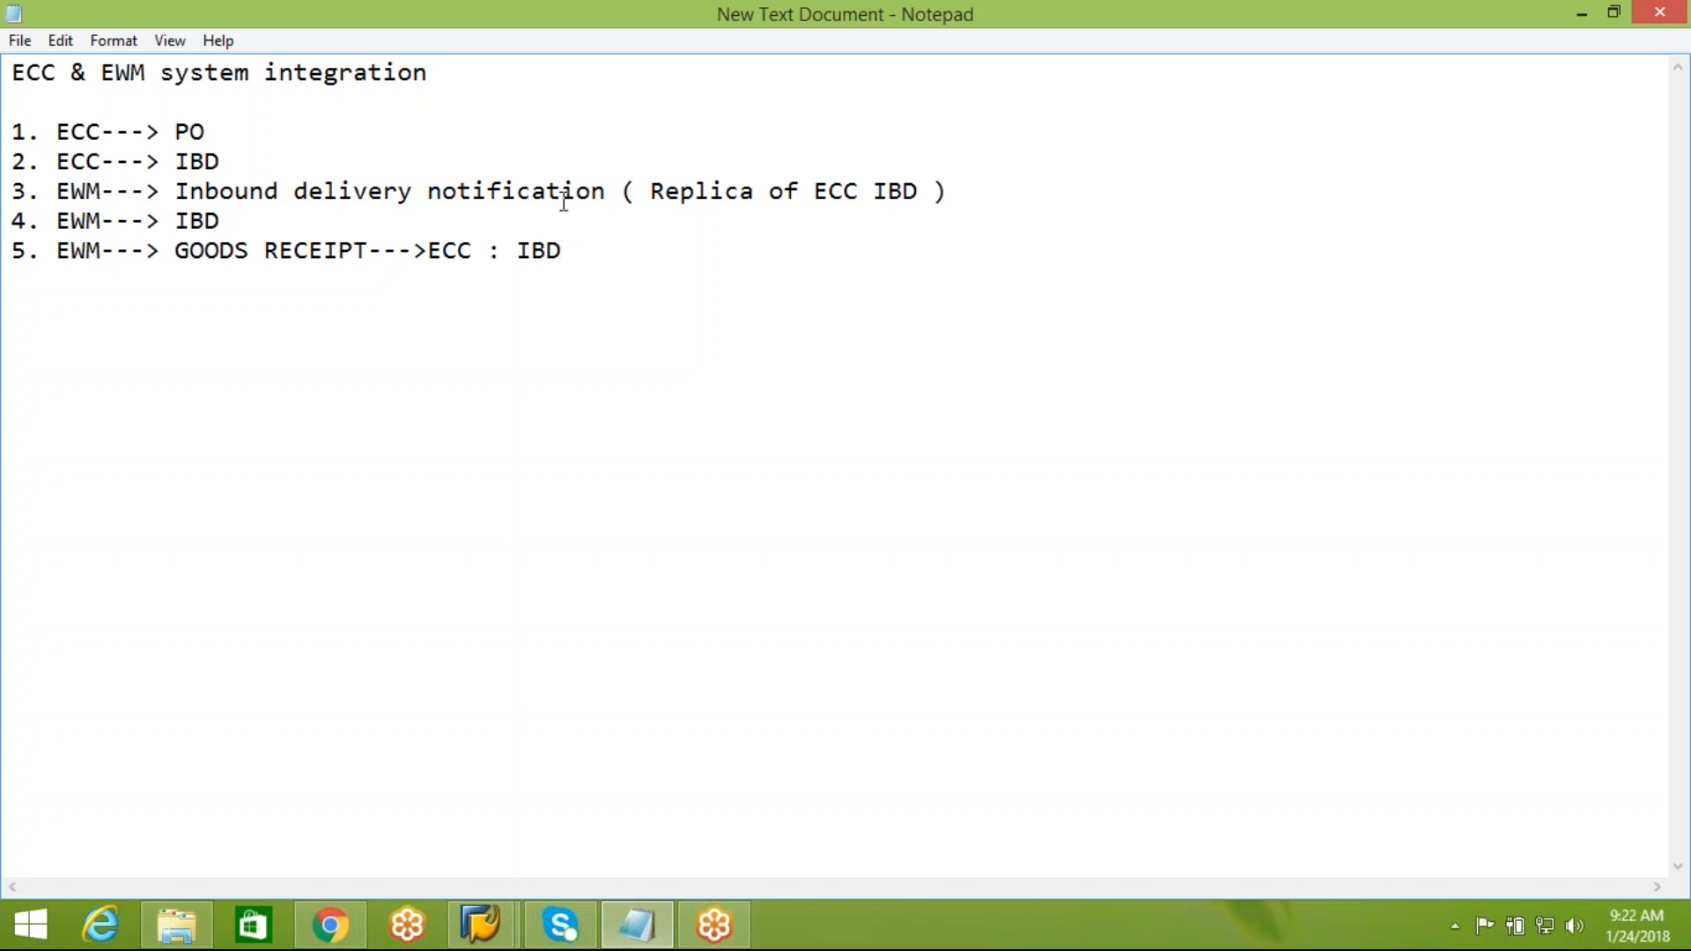
left_click(238, 221)
left_click_drag(56, 190, 159, 220)
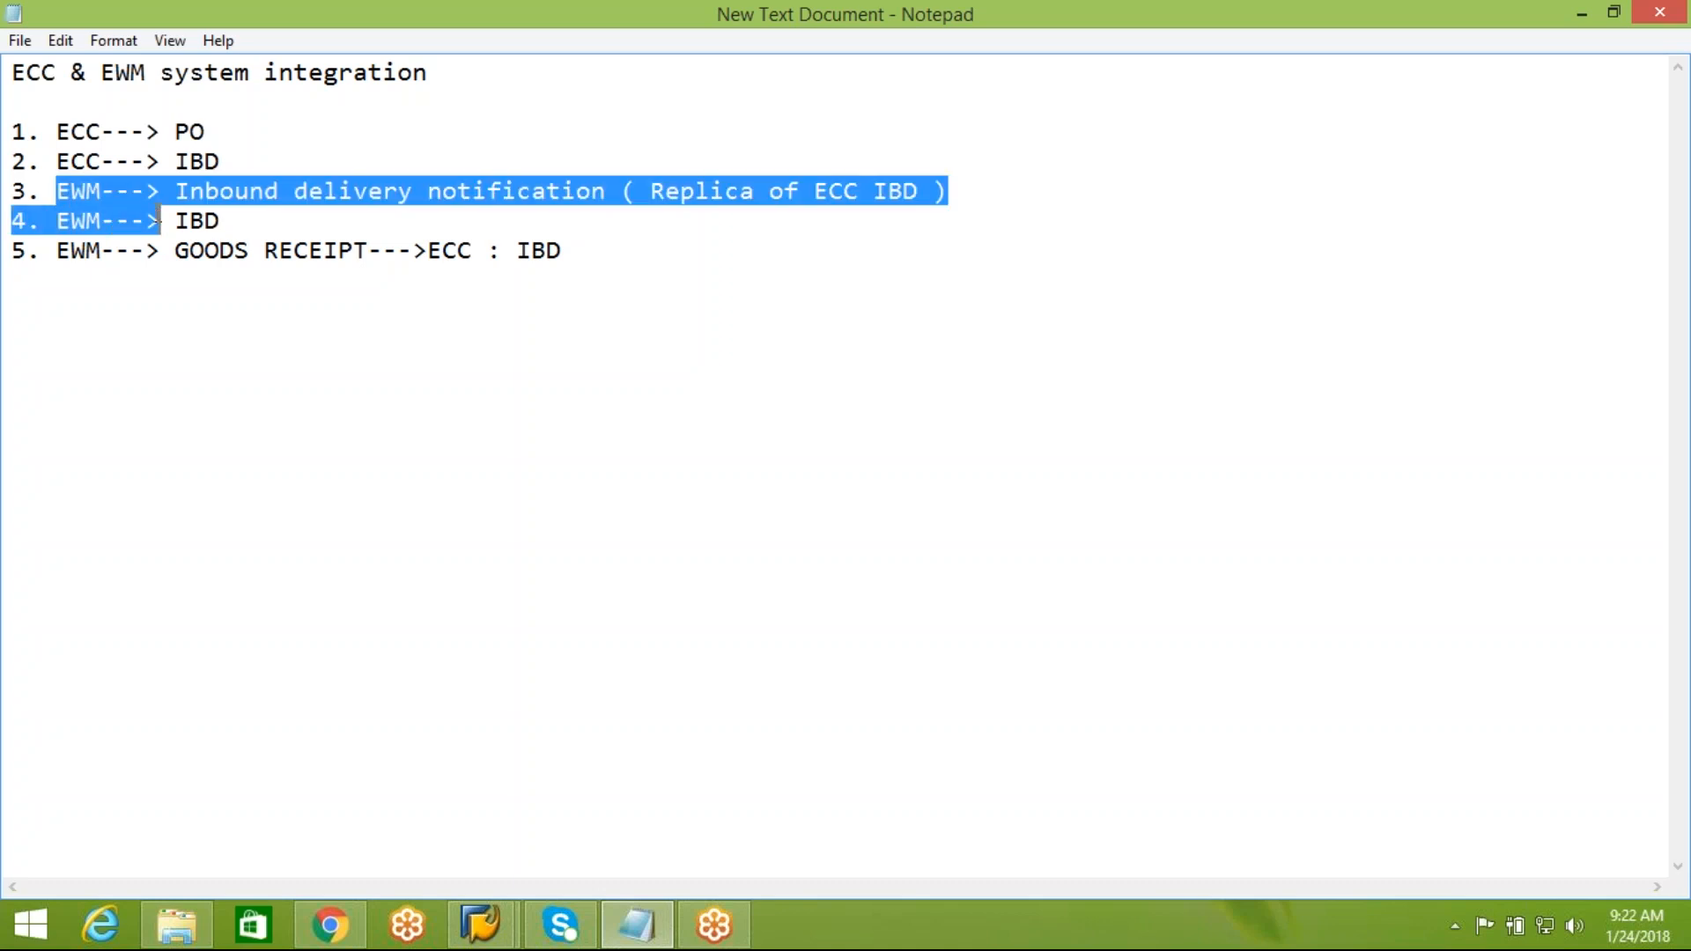
left_click(354, 190)
left_click_drag(56, 162, 948, 191)
left_click(15, 164)
left_click_drag(15, 163, 932, 190)
left_click(936, 194)
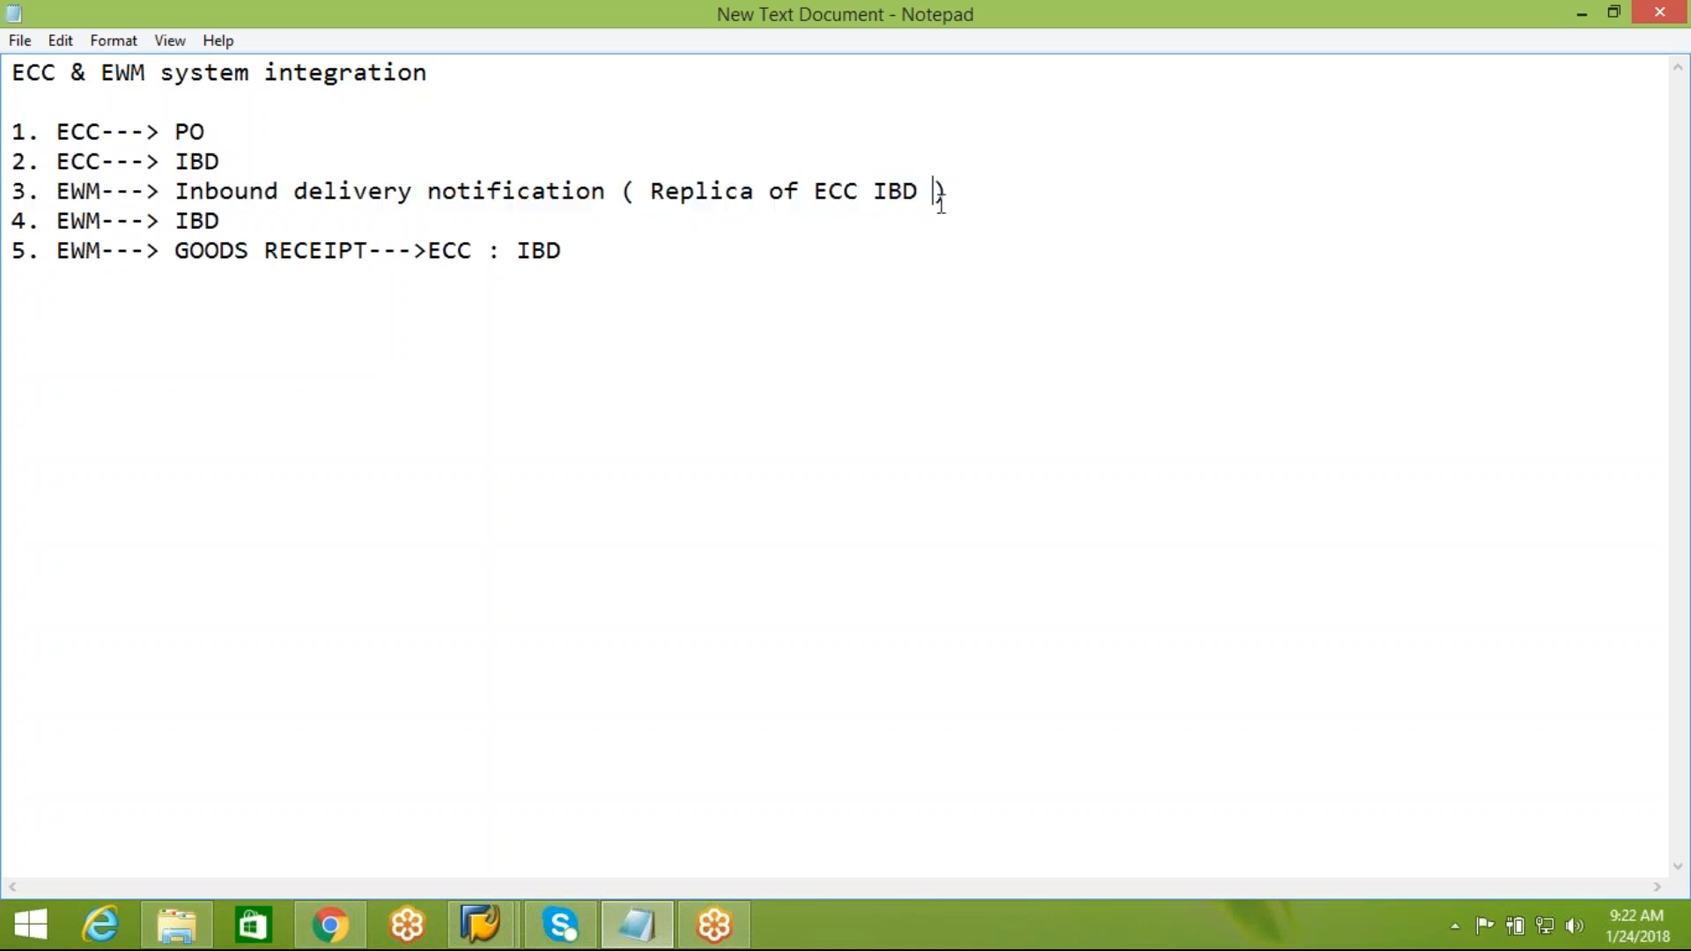
Append "( no need to maintain any NR )" to the end of line 3
left_click(951, 196)
type("( no need to mai")
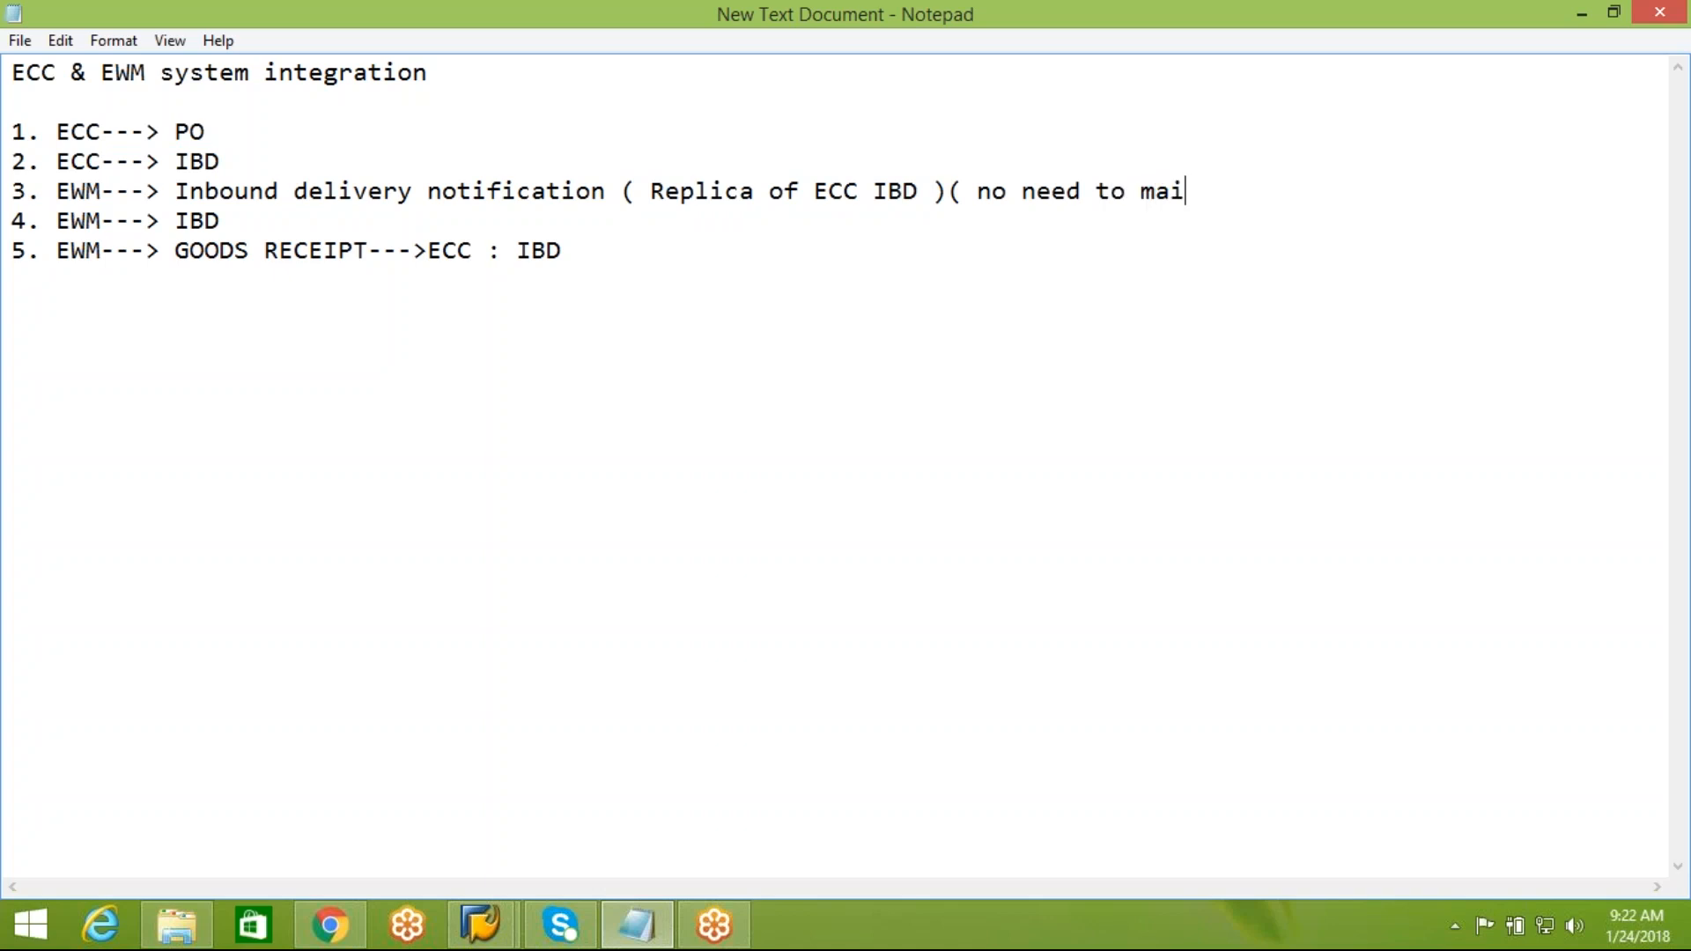
type("ntai n any N")
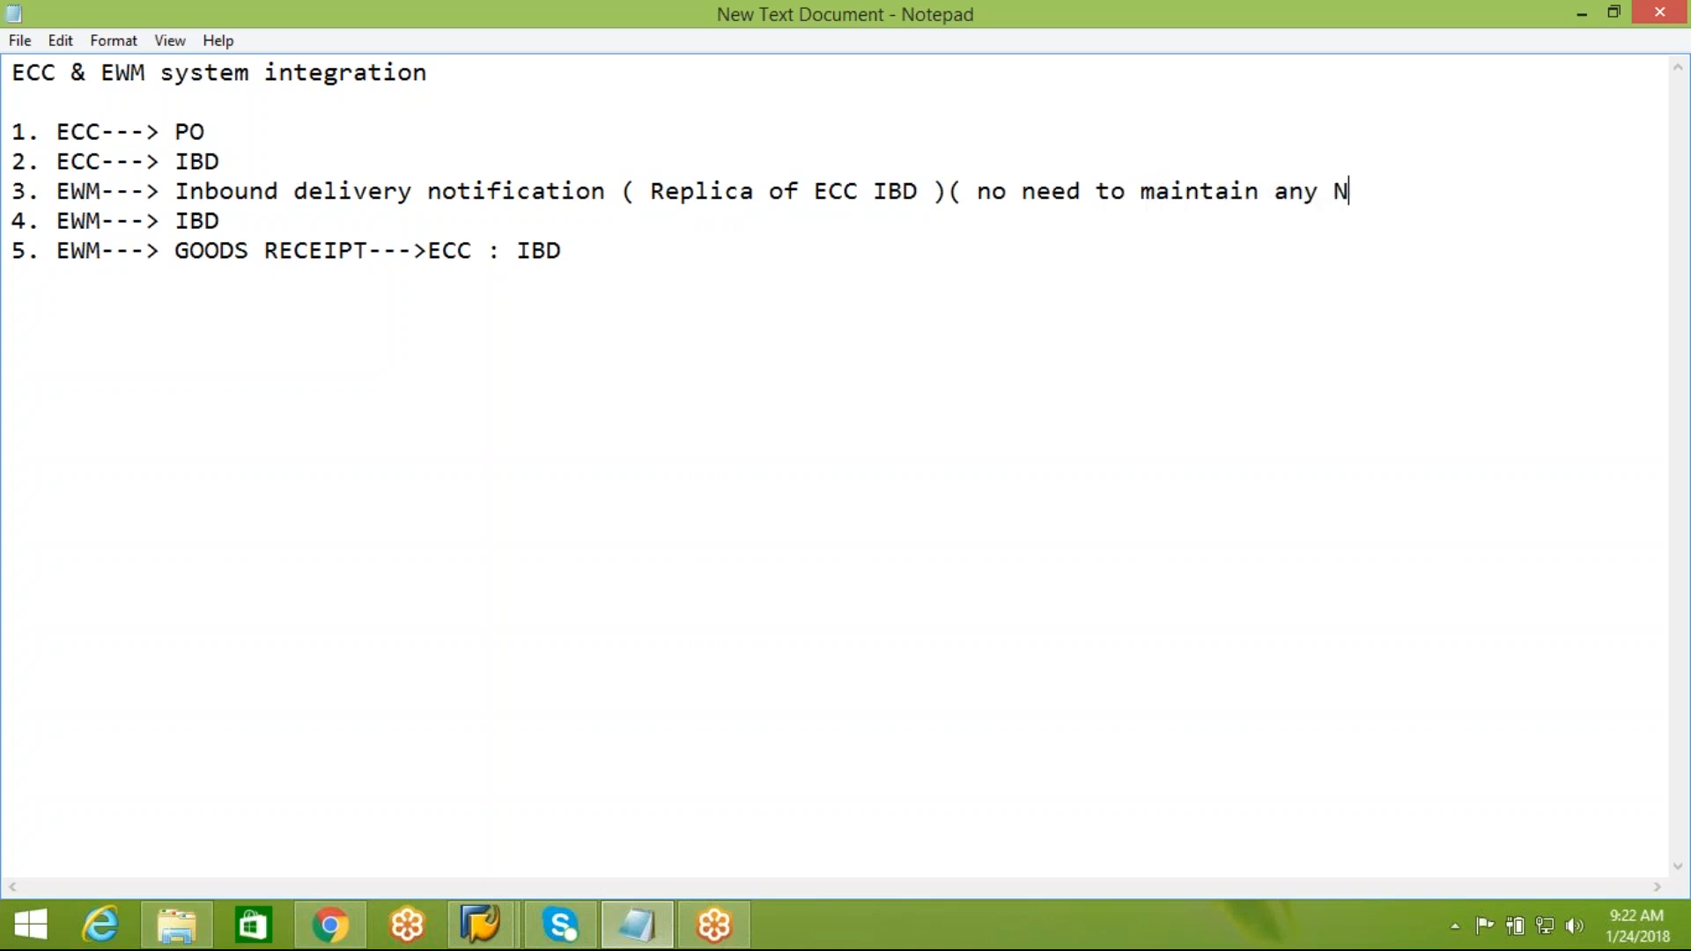
type("R )")
left_click(480, 925)
left_click(626, 777)
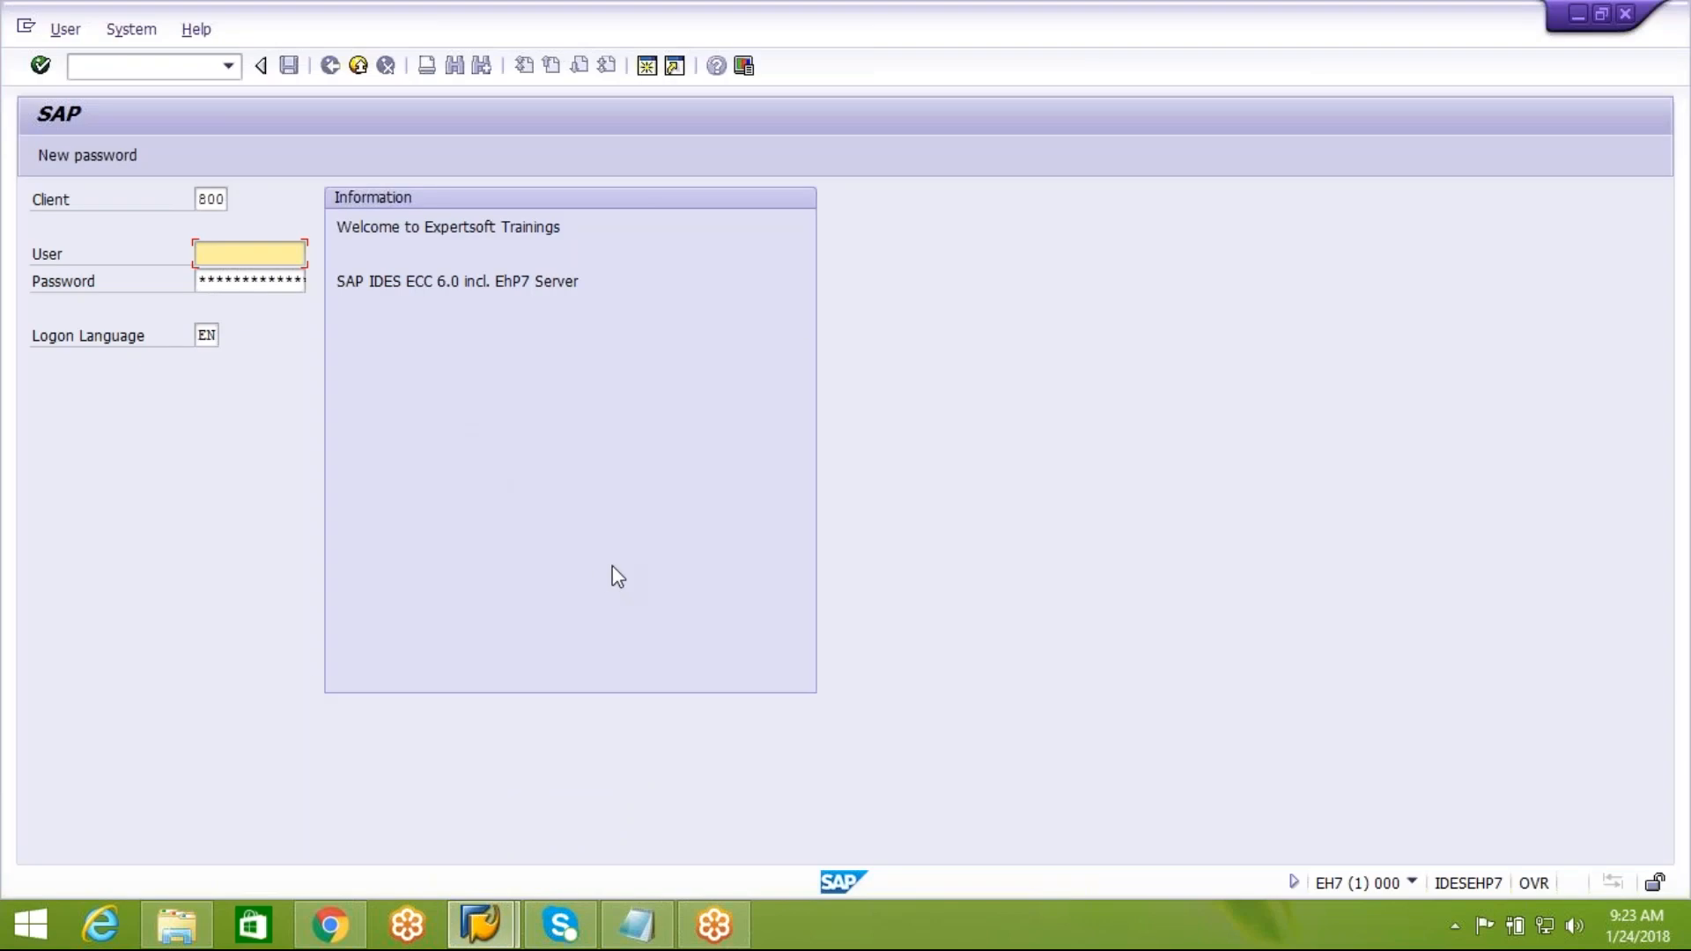
left_click(636, 925)
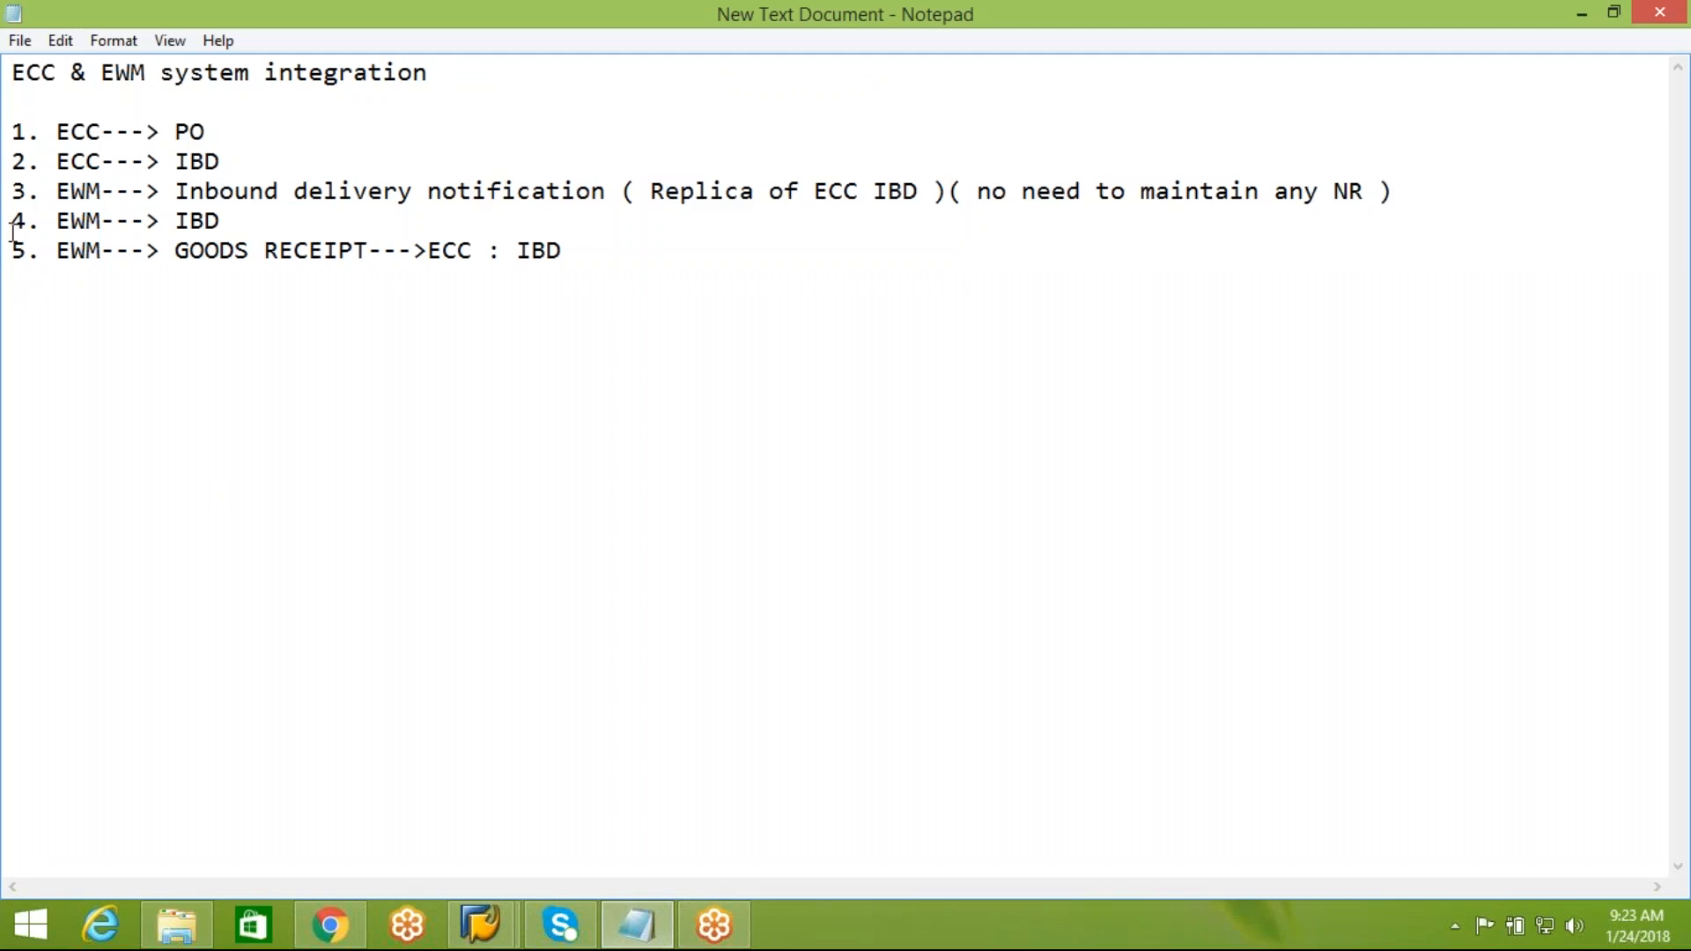
left_click_drag(13, 222, 224, 228)
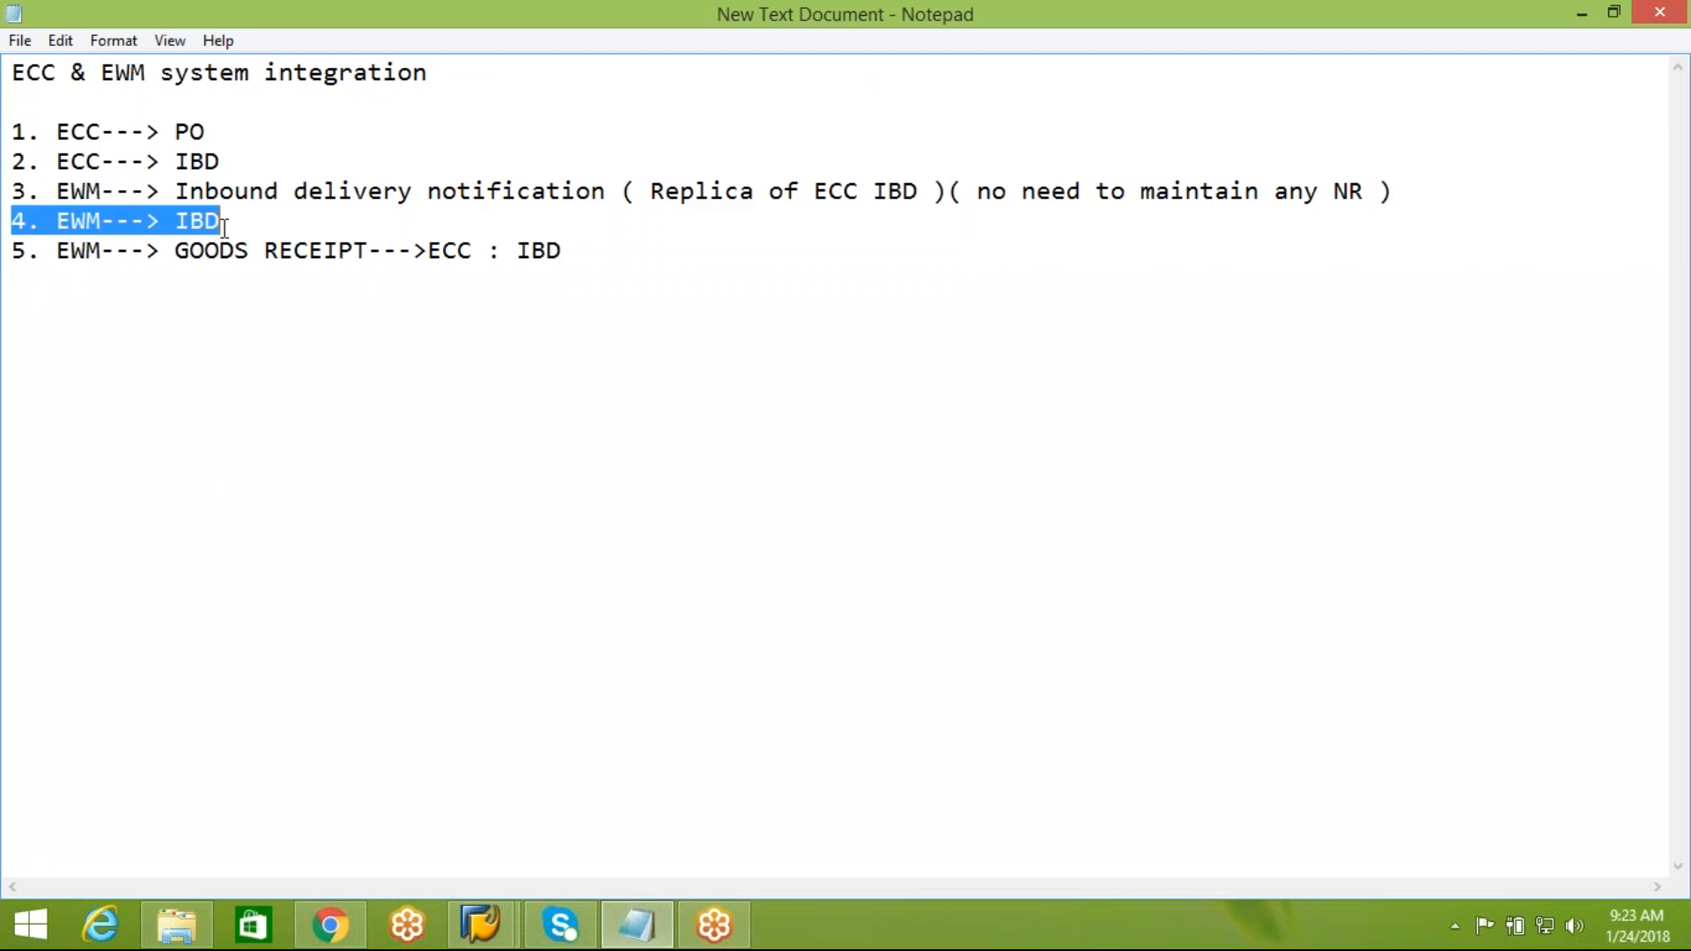
left_click(231, 220)
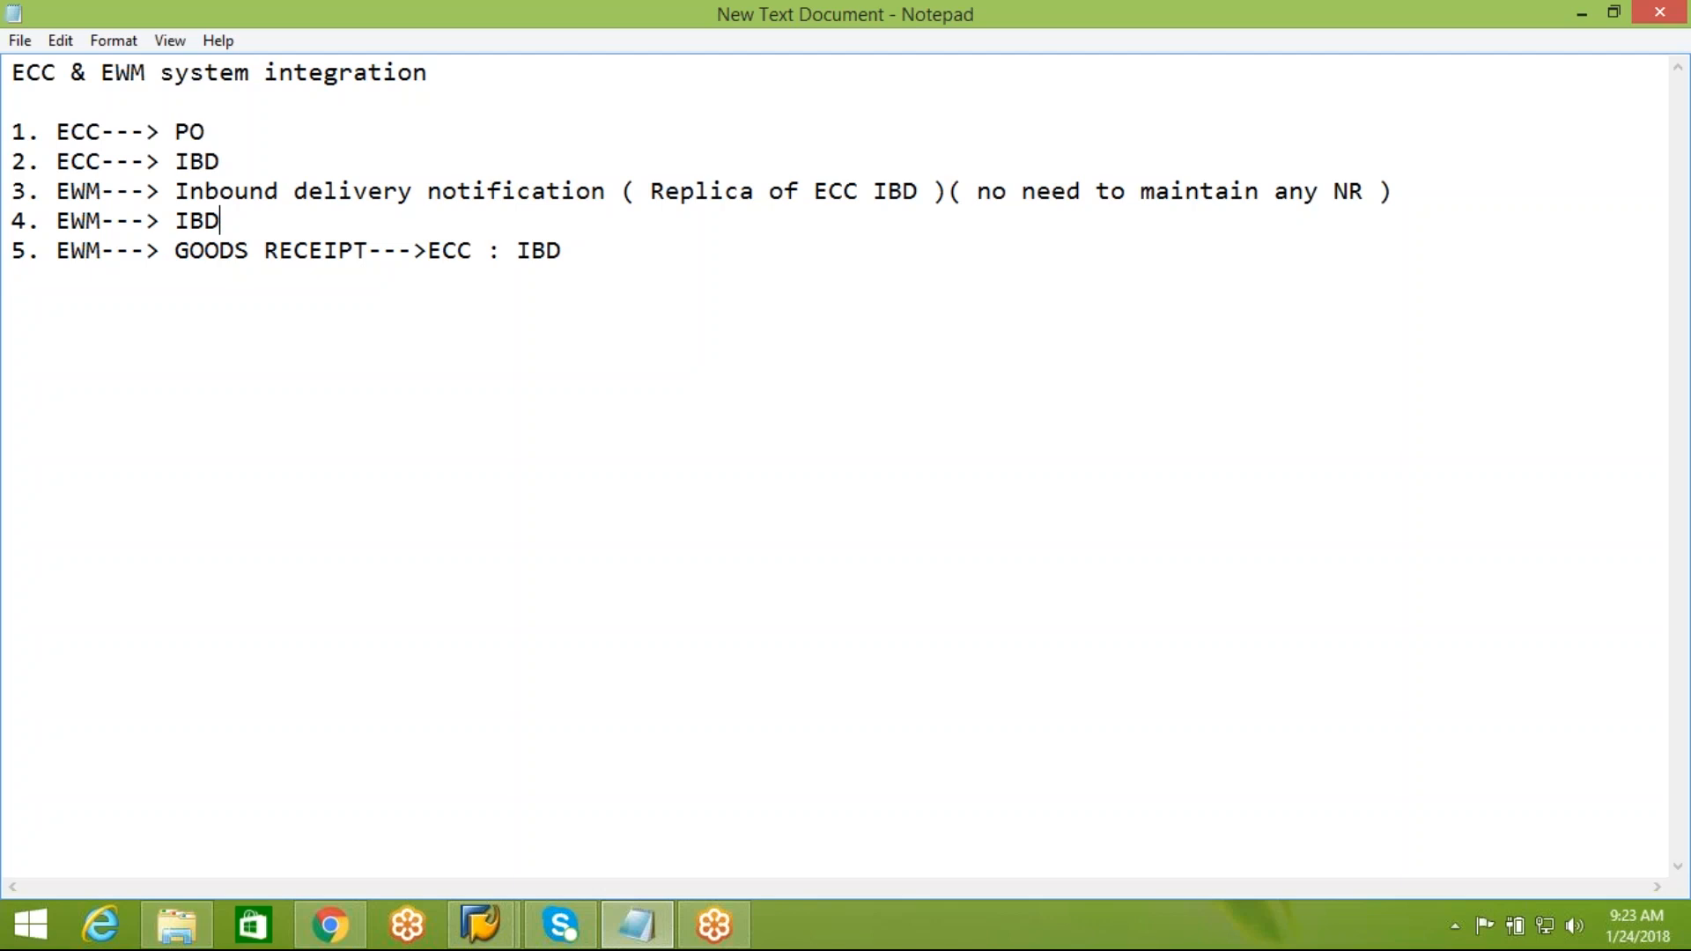
right_click(493, 925)
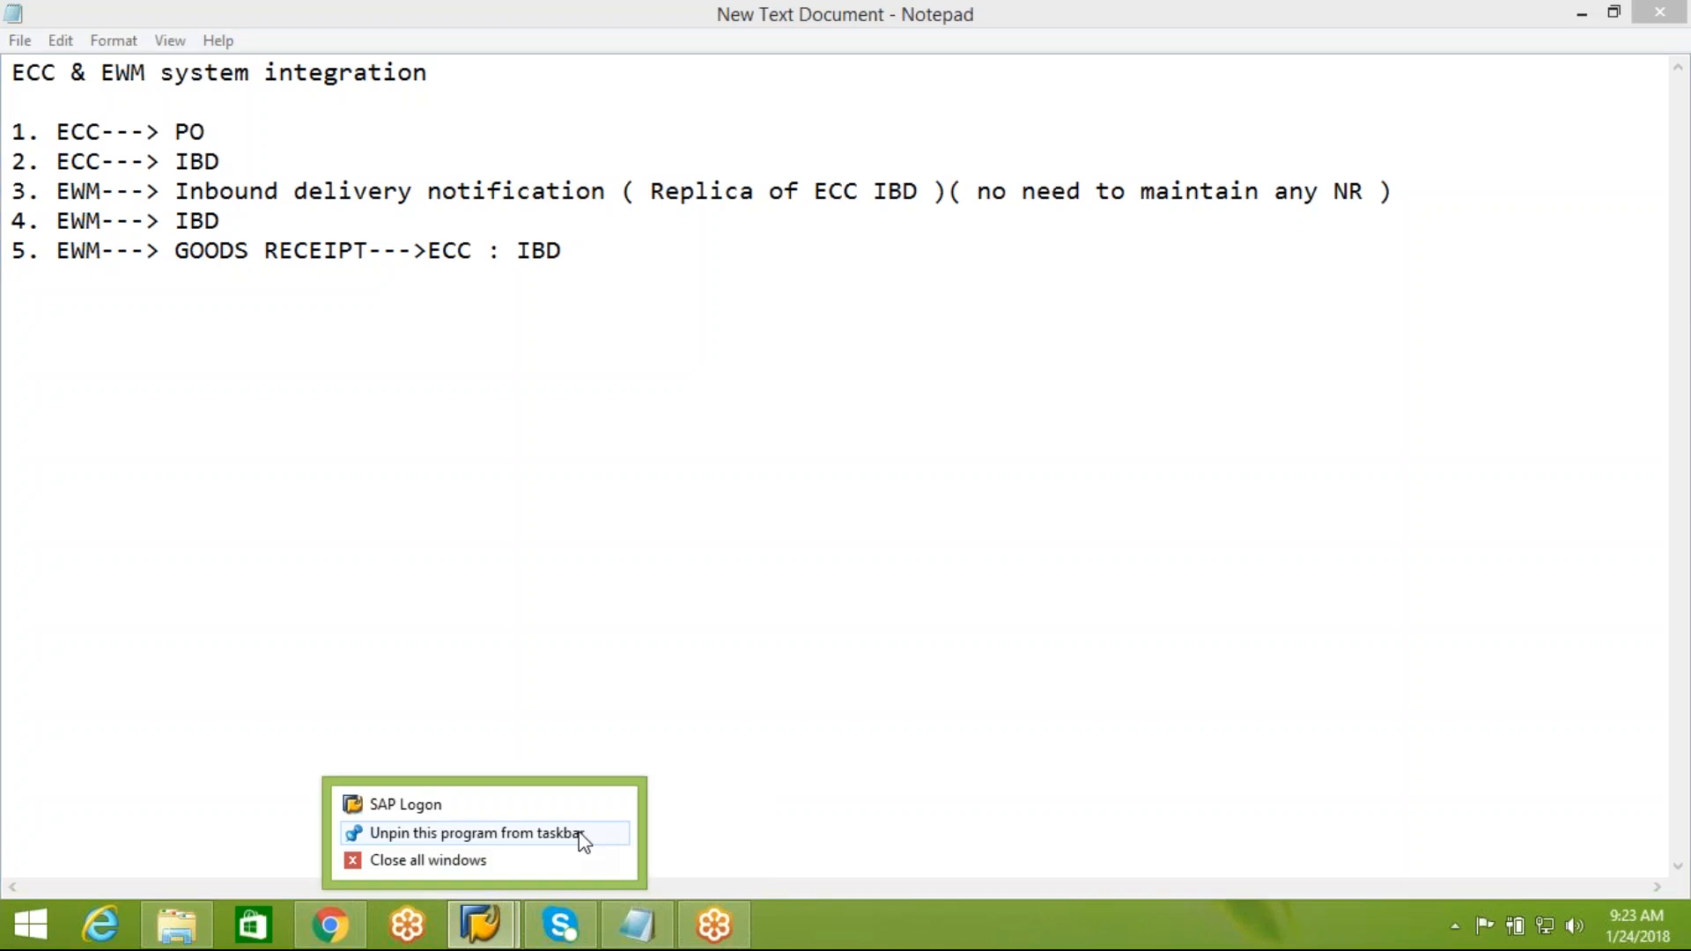
left_click(483, 925)
left_click(619, 819)
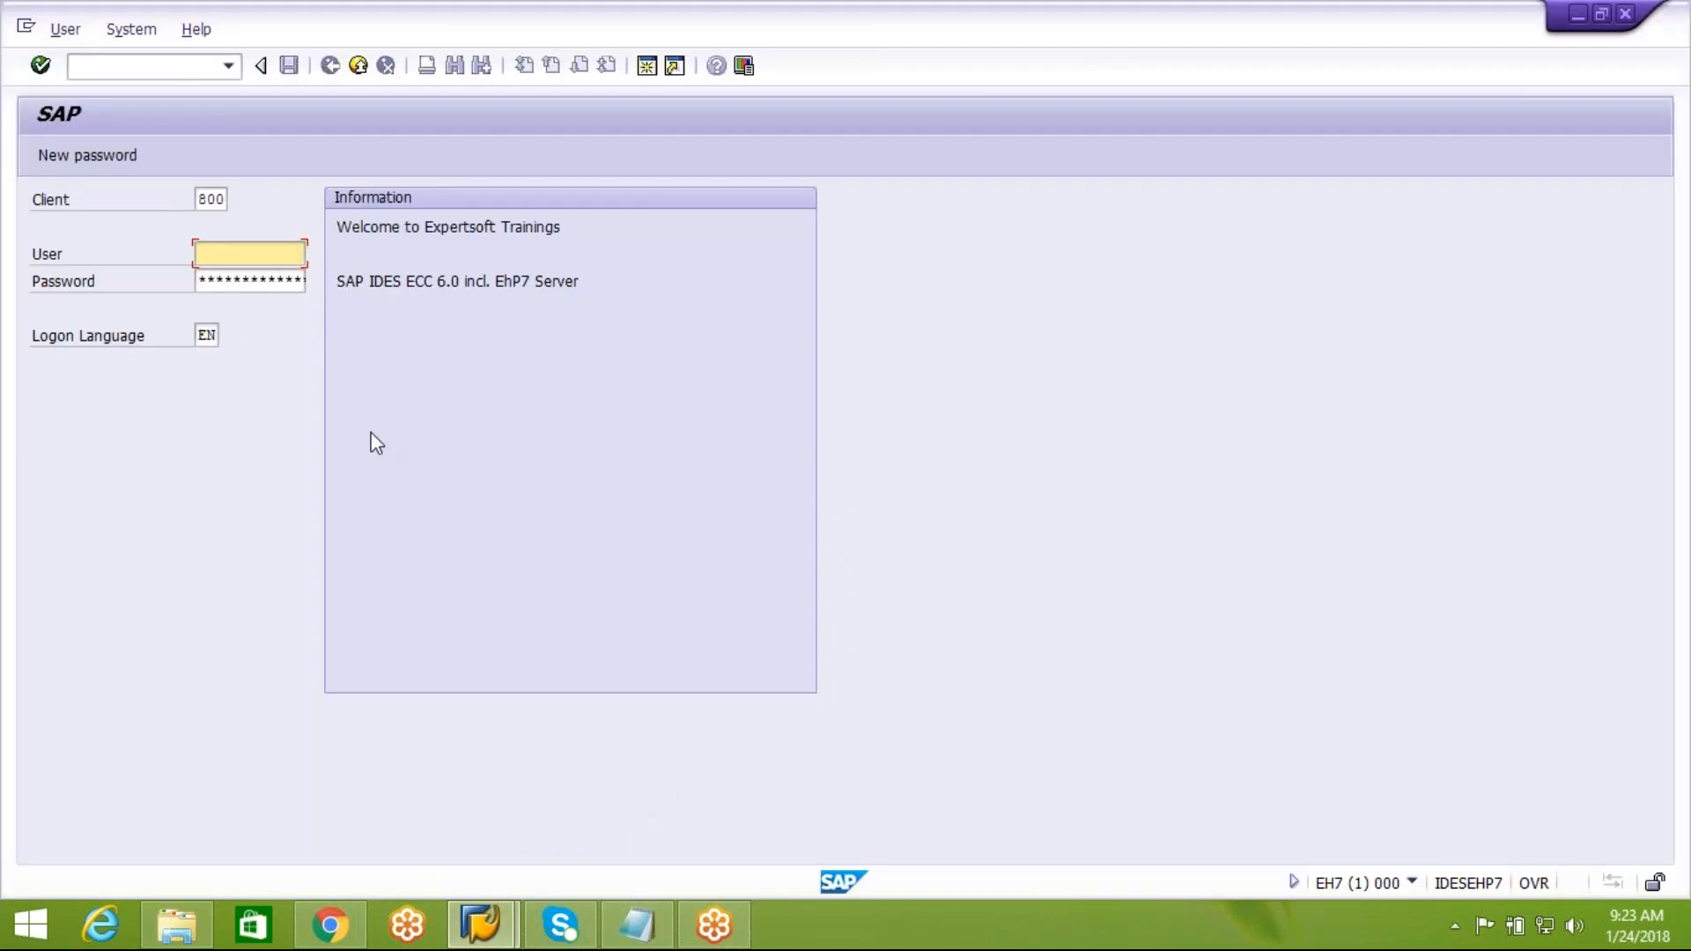
left_click(636, 927)
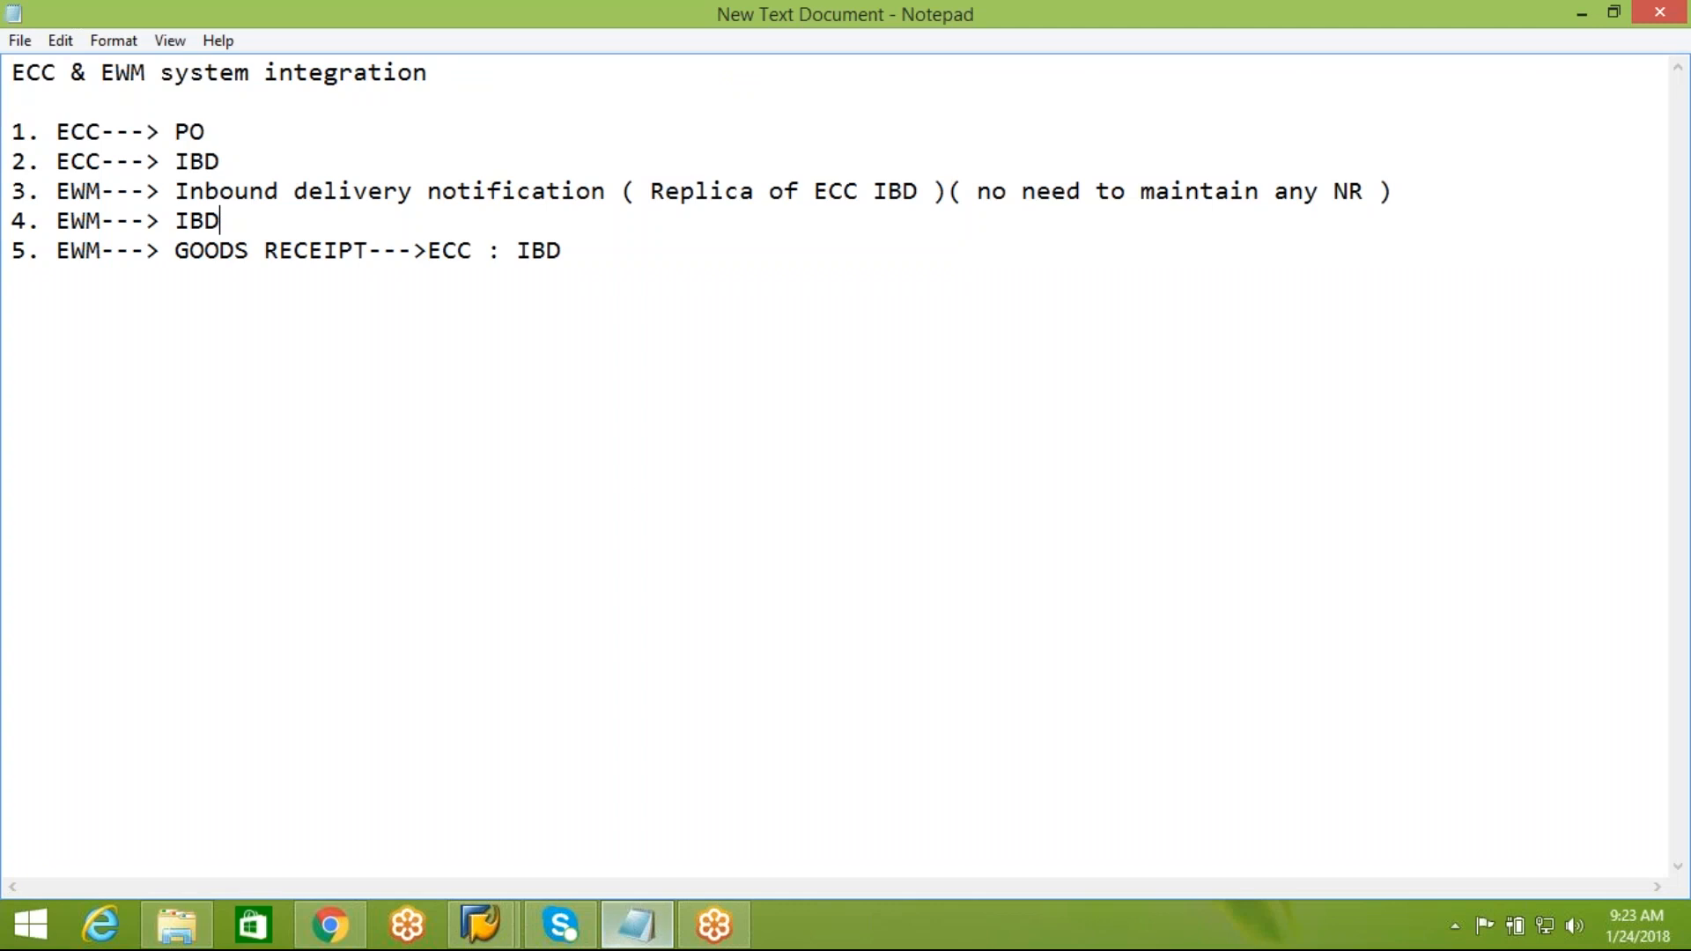
Add the note "Expected GR" below line 5, separated from the numbered list by a blank line
left_click(600, 256)
key("Return")
key("Return")
type("Expe")
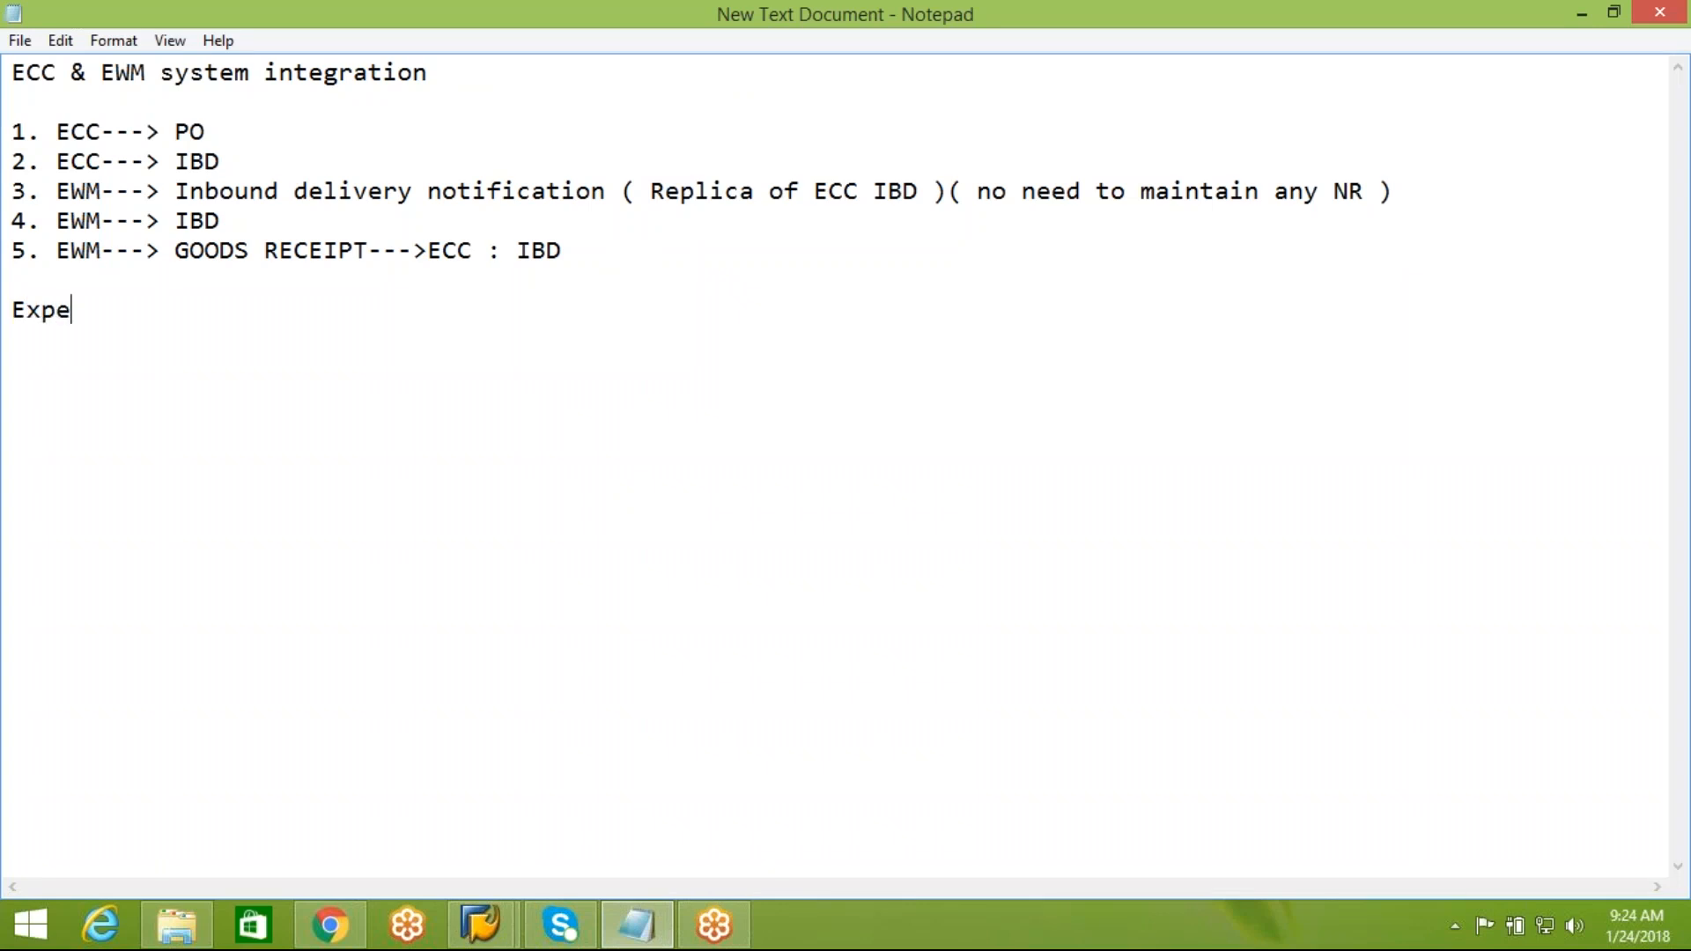
type("cted GR")
key("Return")
key("Return")
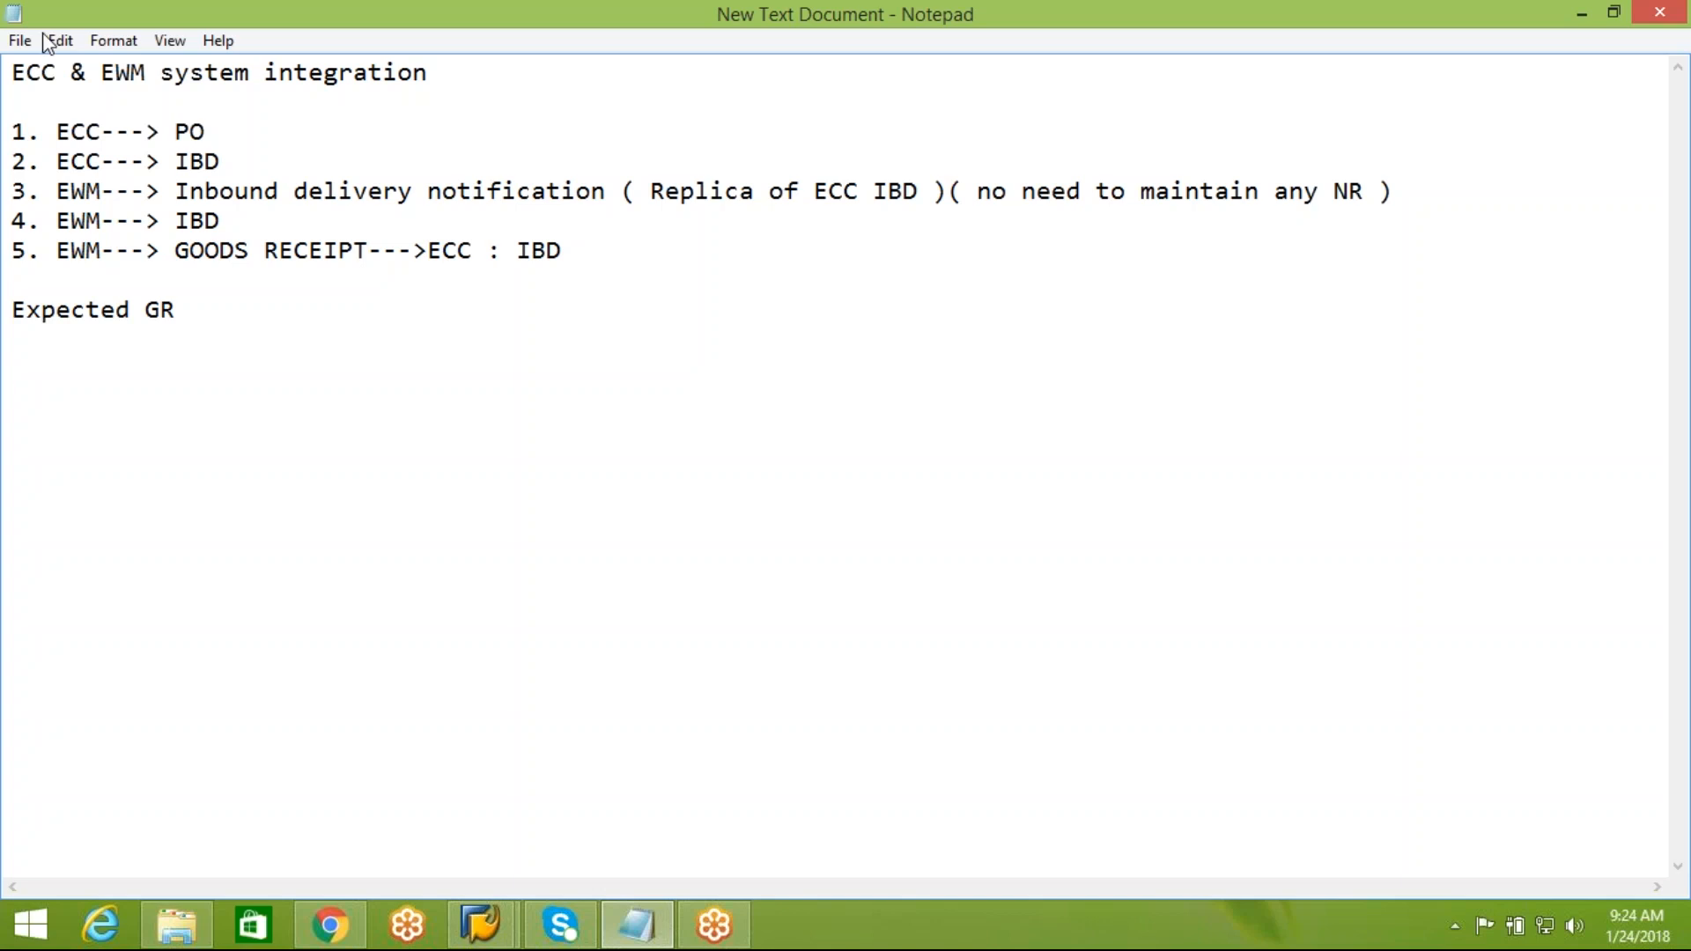
Review the five numbered integration flow entries, focusing on the IBD entries in lines 2 and 4
left_click_drag(13, 130, 584, 254)
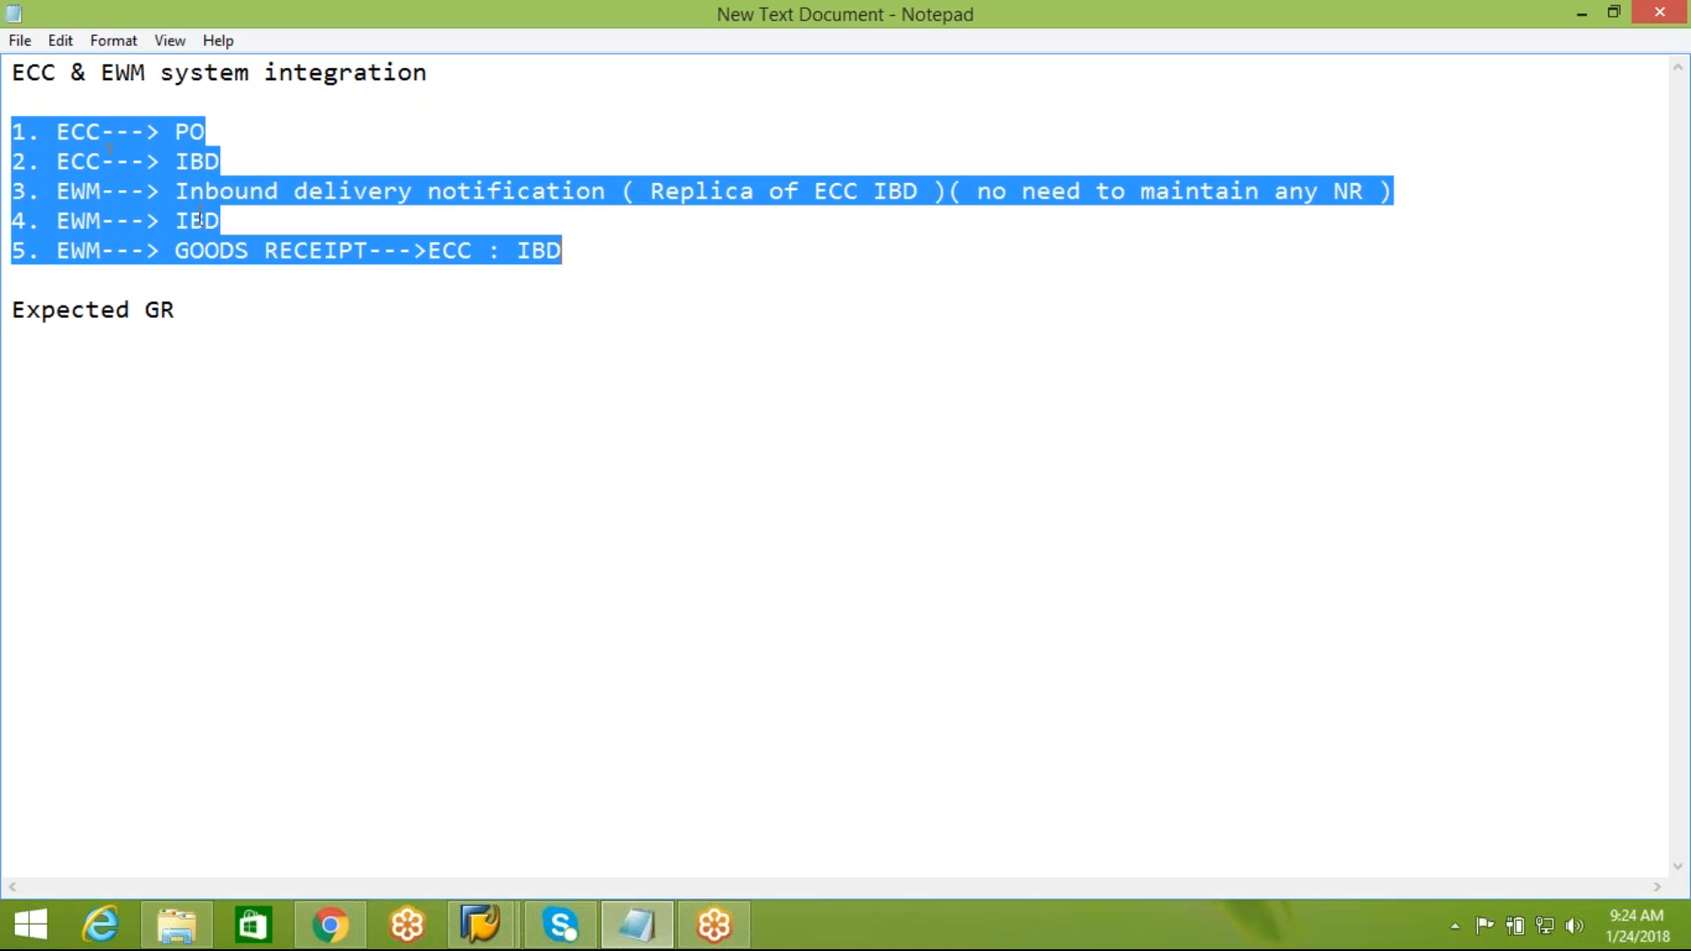
left_click(229, 320)
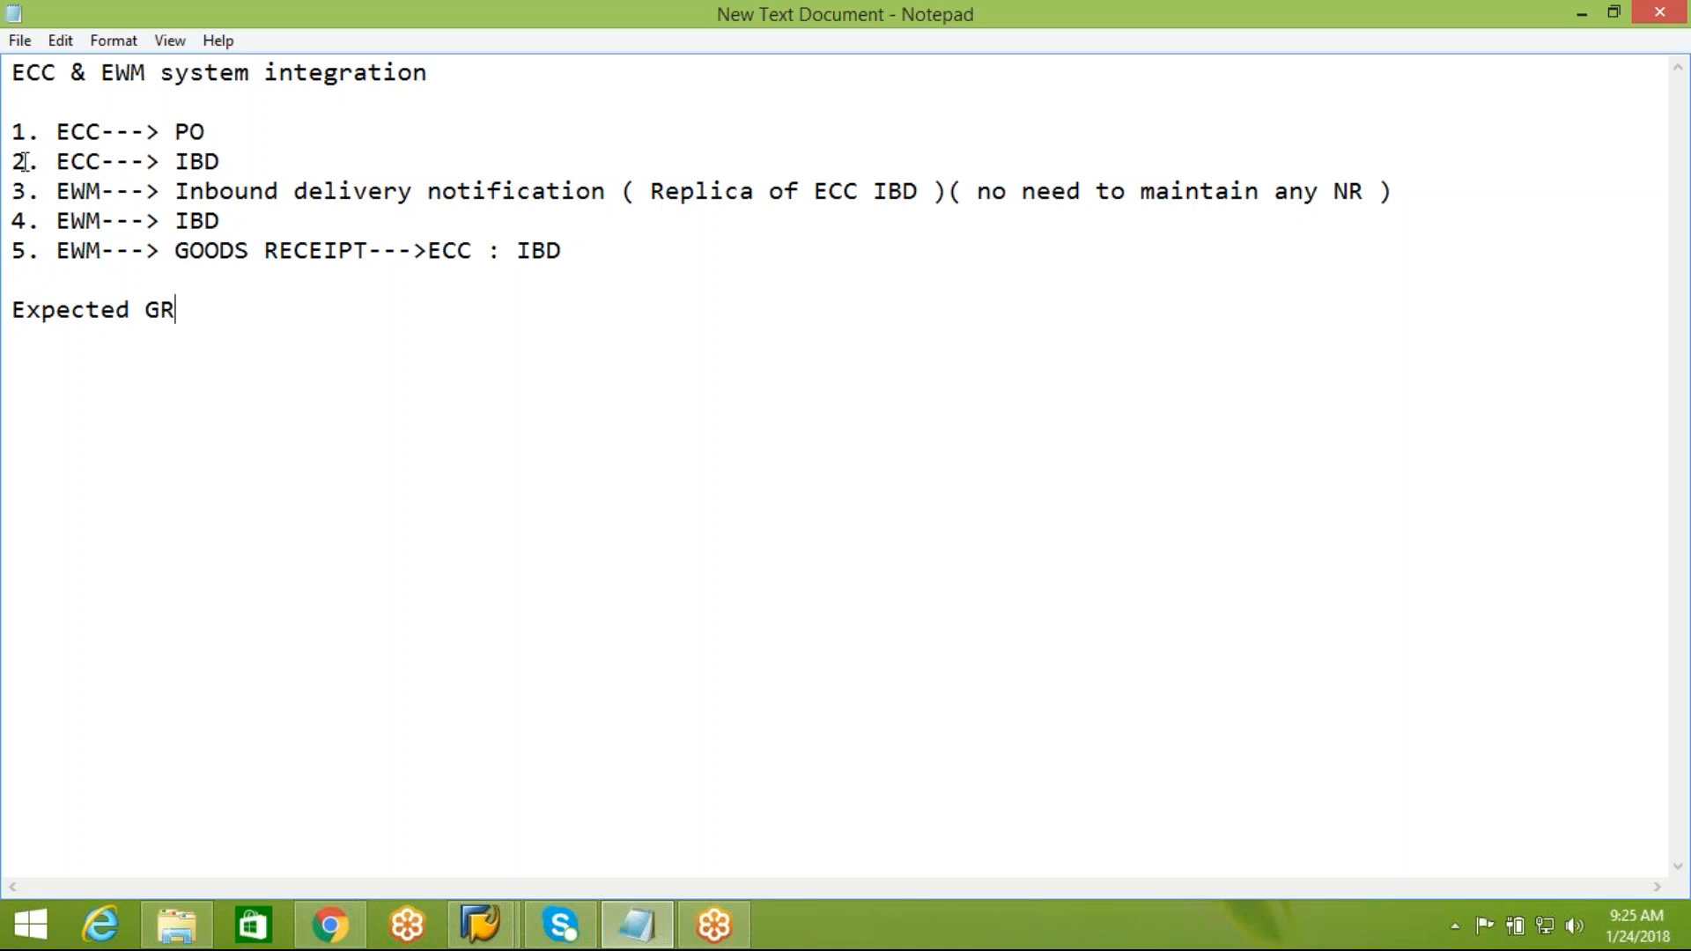
left_click_drag(13, 161, 174, 161)
left_click_drag(12, 220, 221, 229)
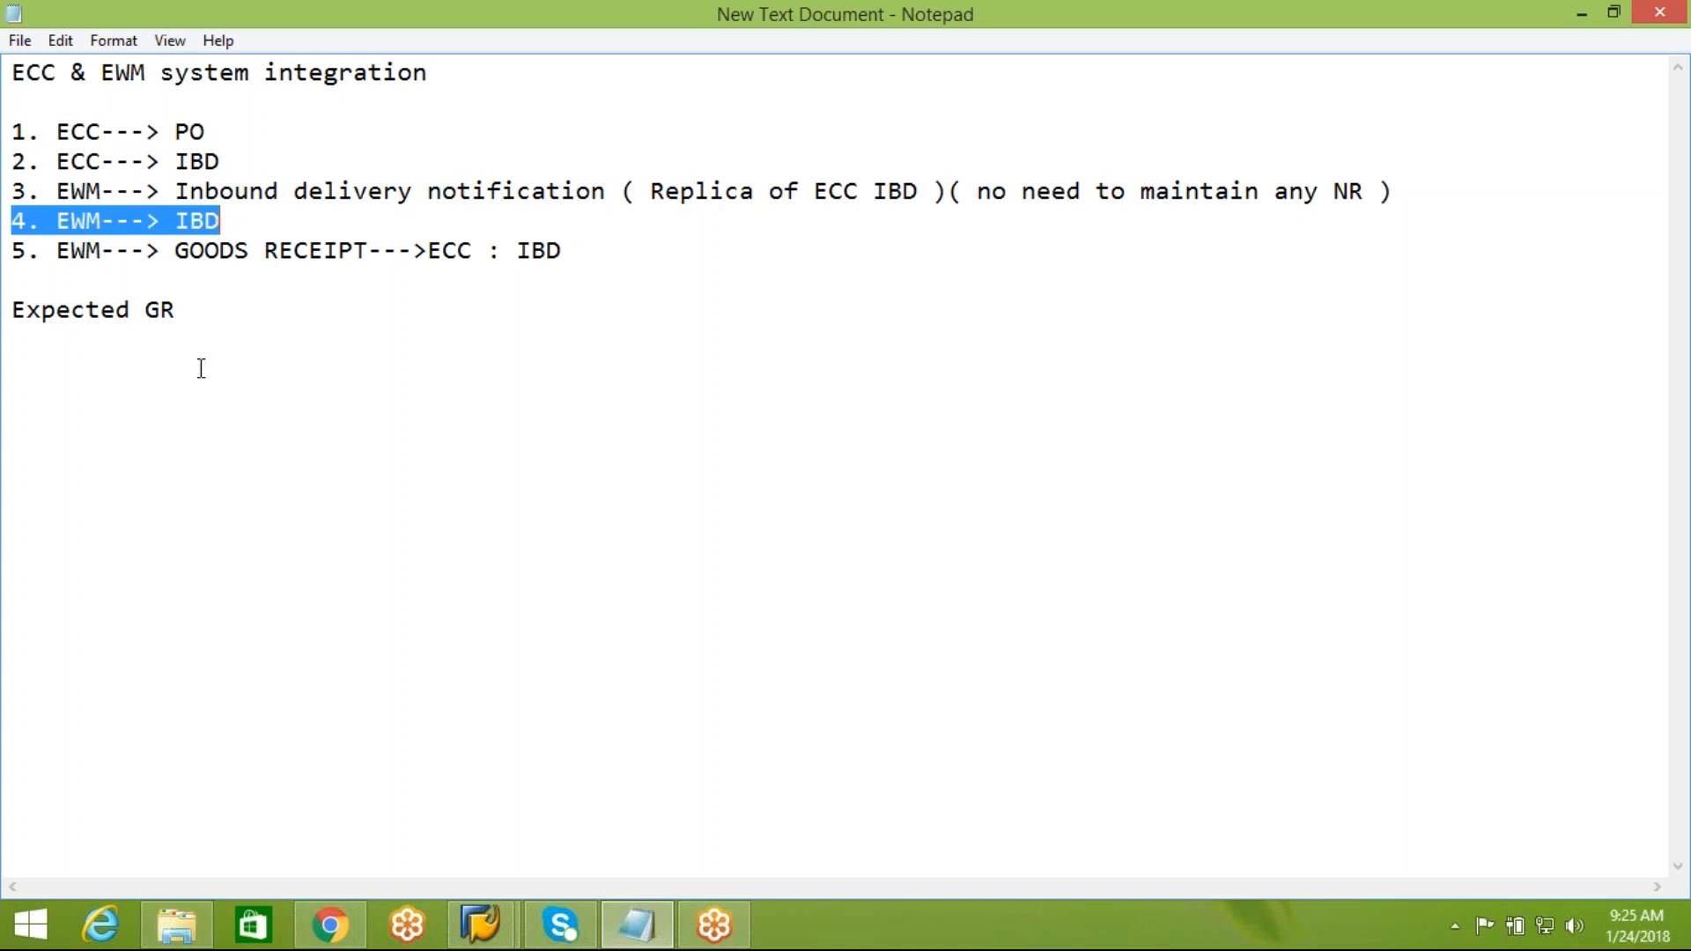
left_click(197, 313)
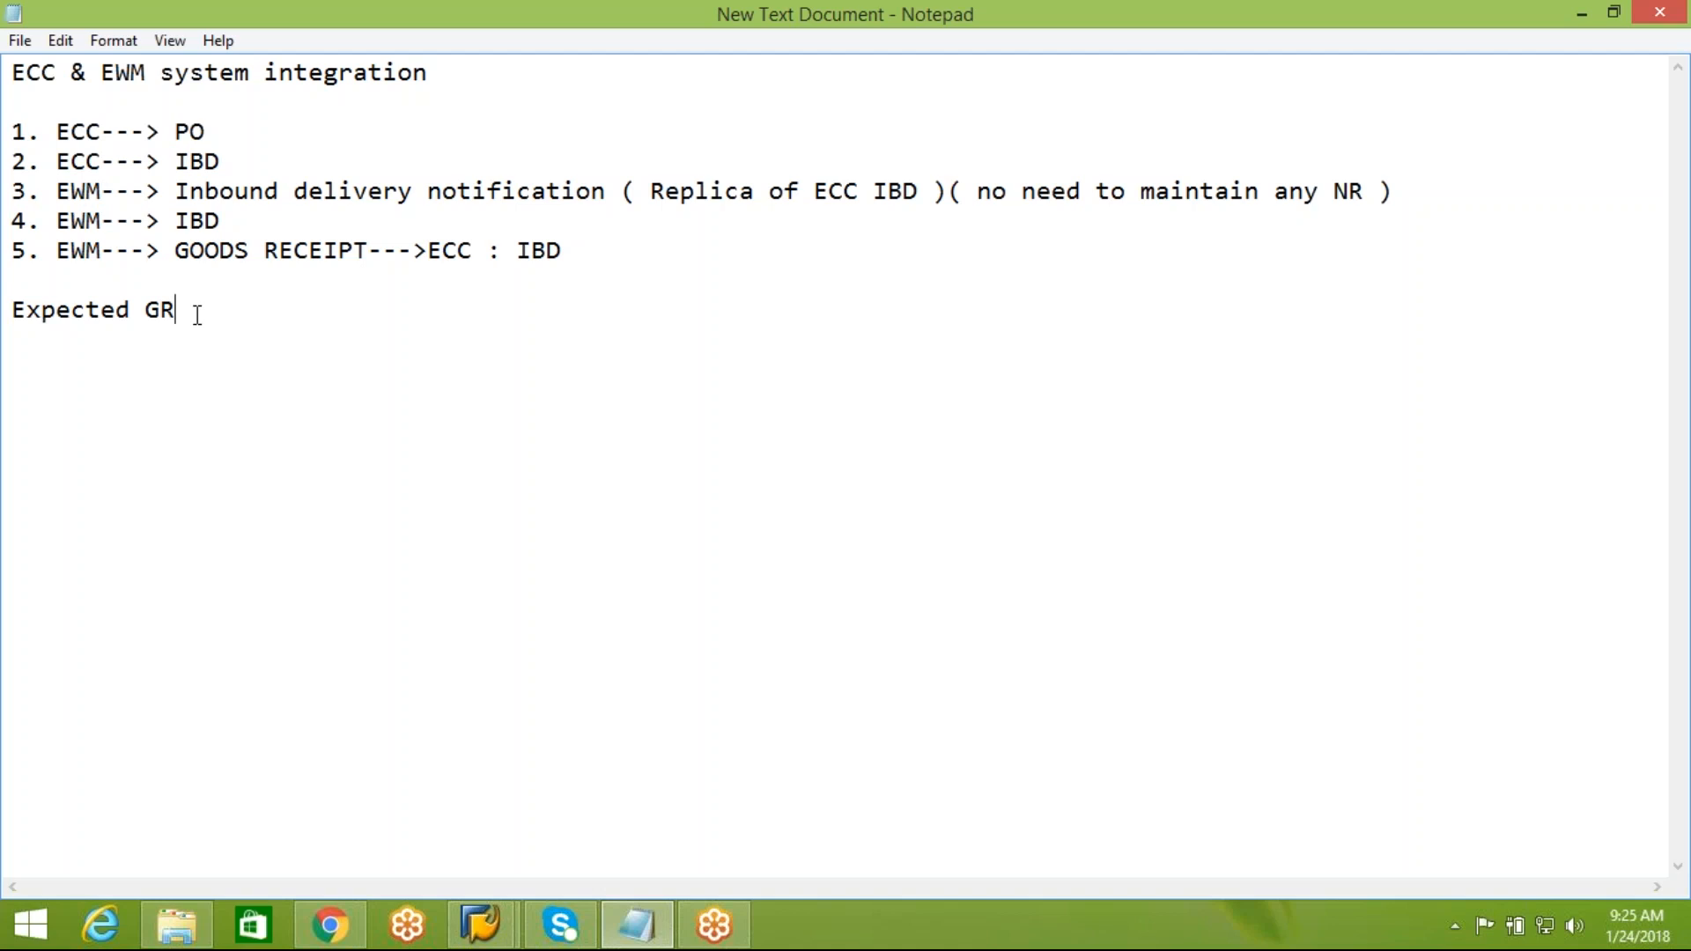
Add line 6 to the list: "6. EWm---> Putaway ( keeping the stocks from GR area to final destination bin )"
left_click(577, 256)
key("Return")
type("6. EWm---> ")
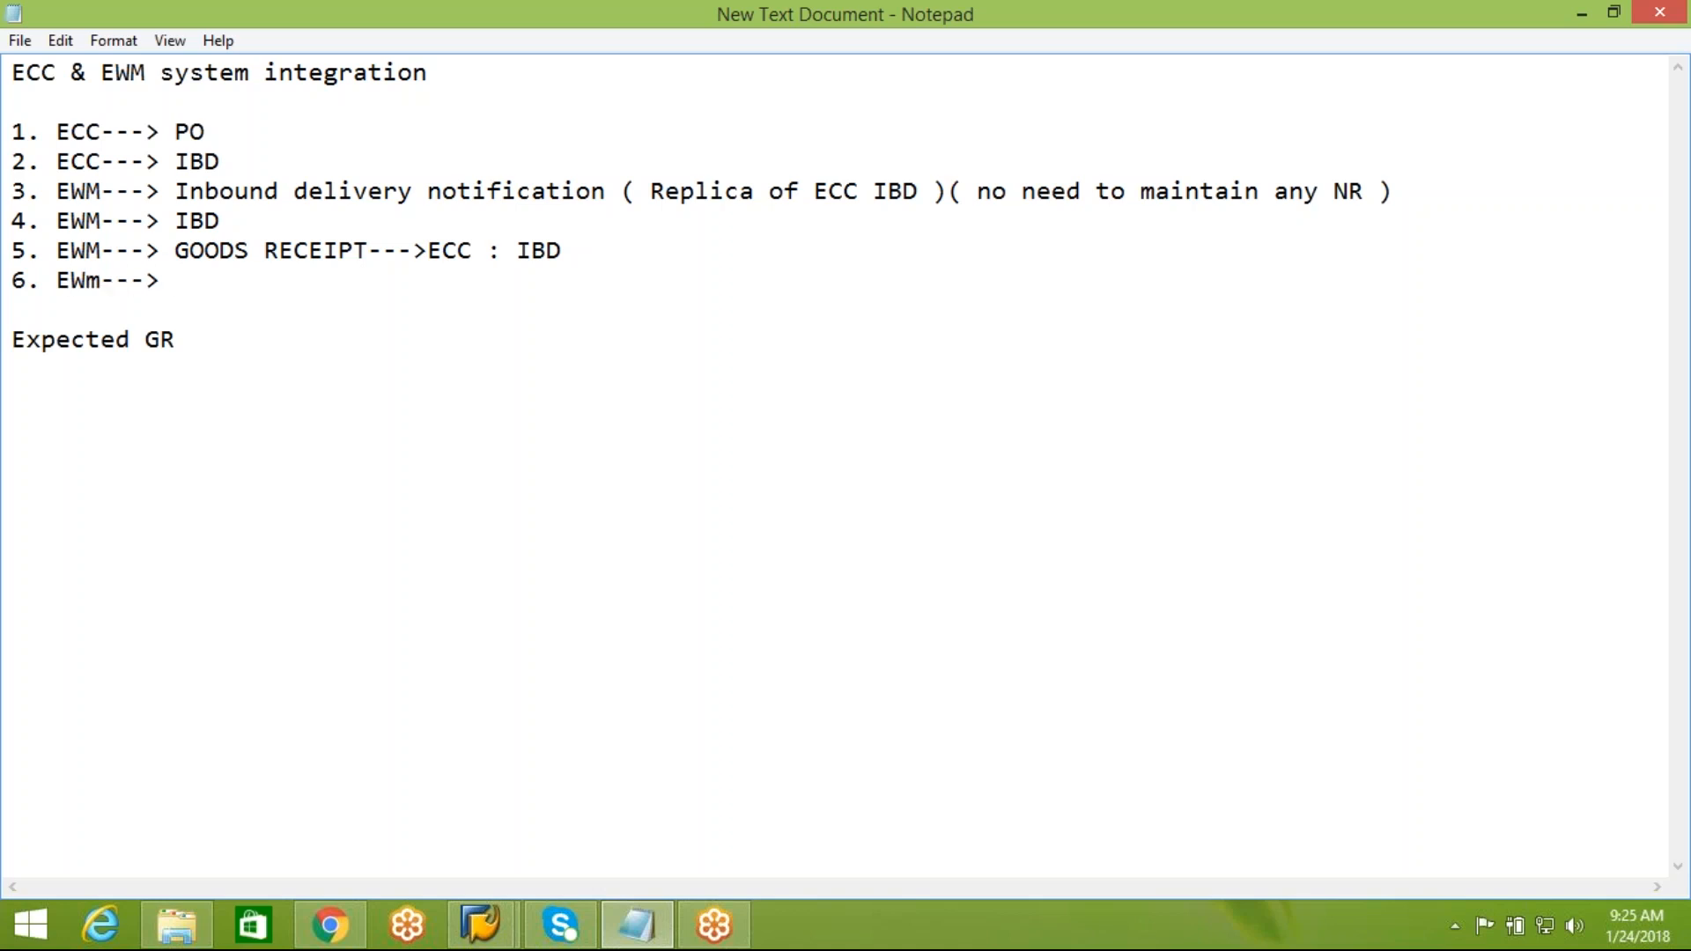
type("Putaway (")
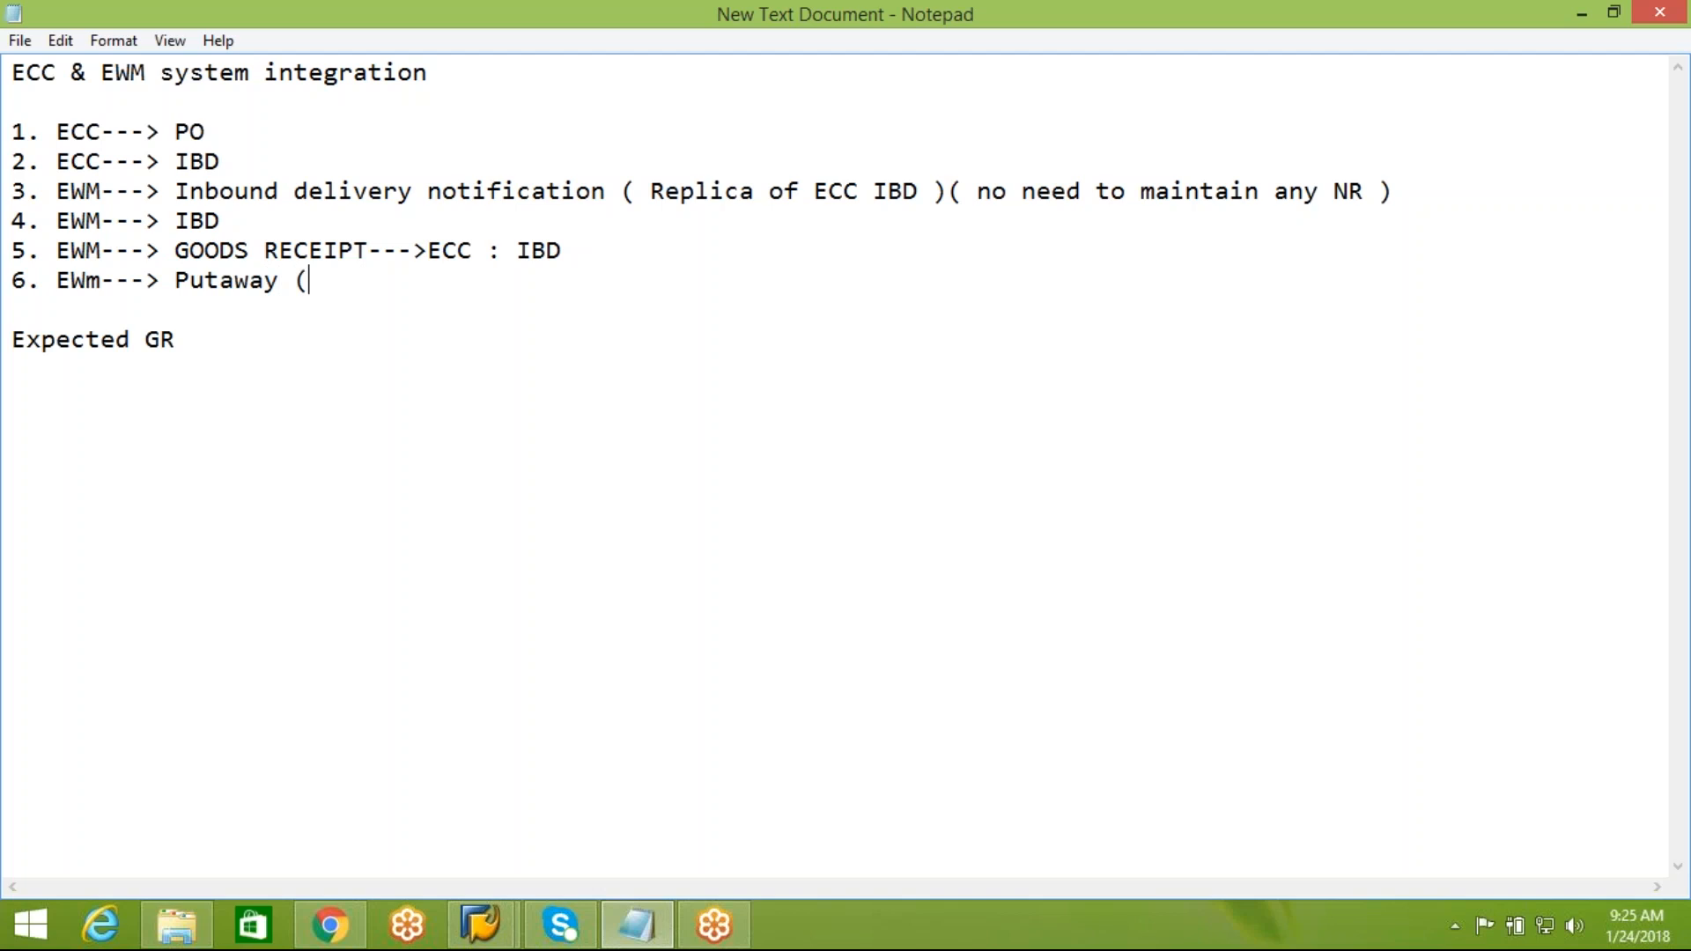
type(" keeping")
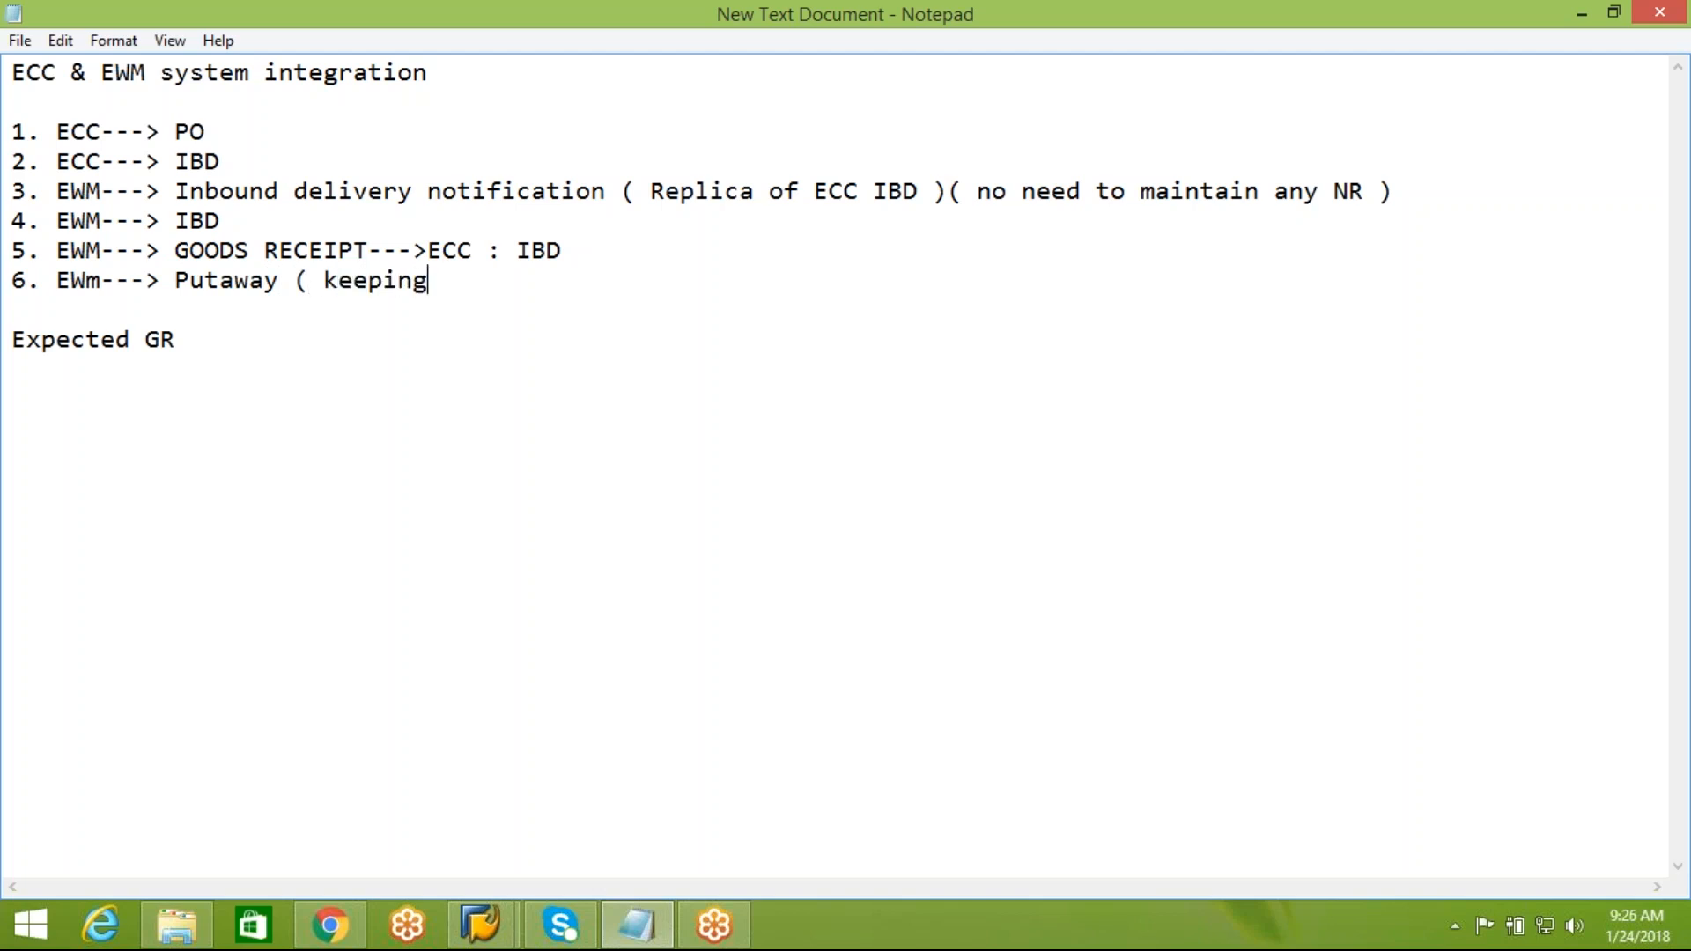
type(" the stocks from ")
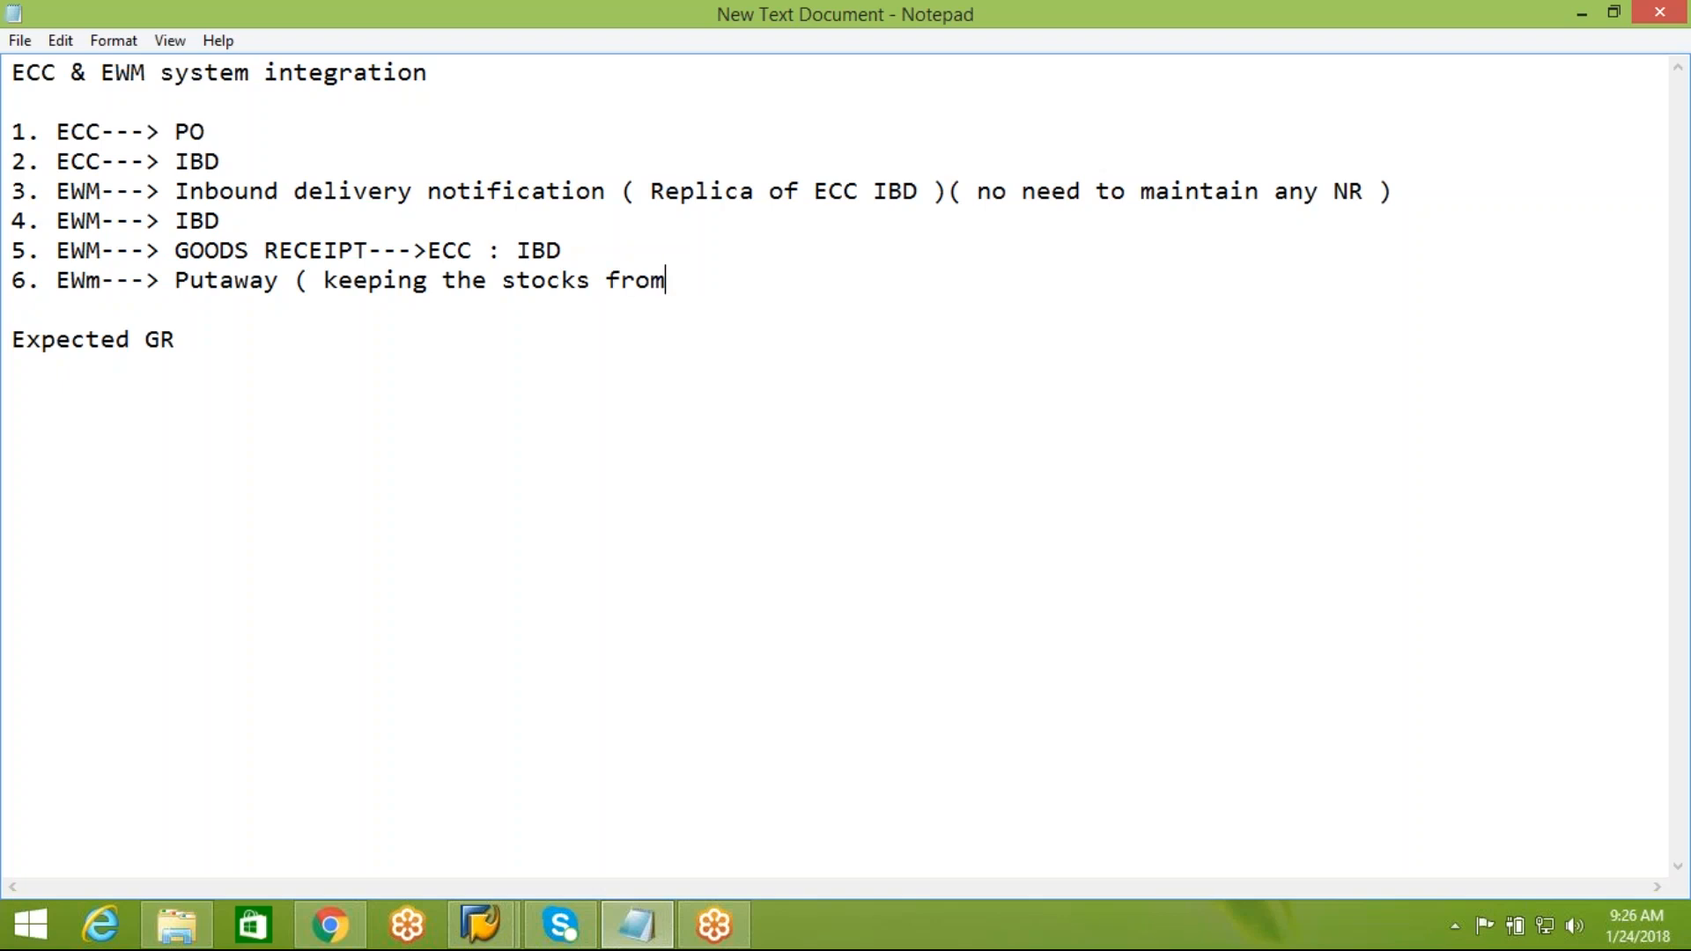
type("GR area to ")
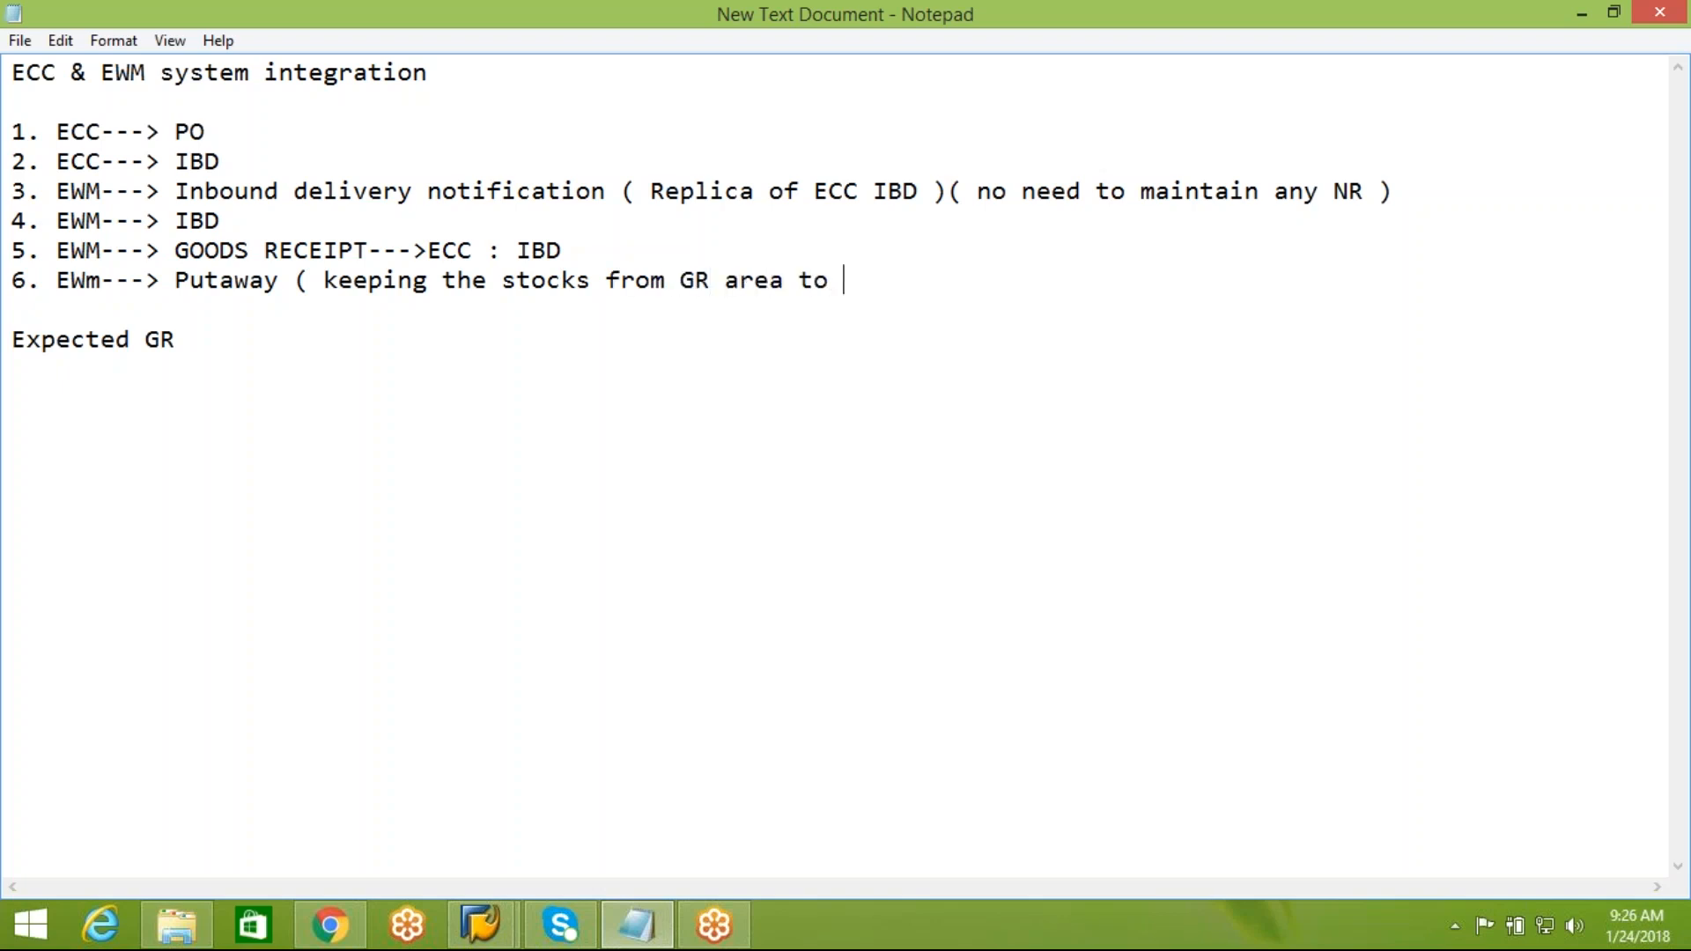
type("final destina")
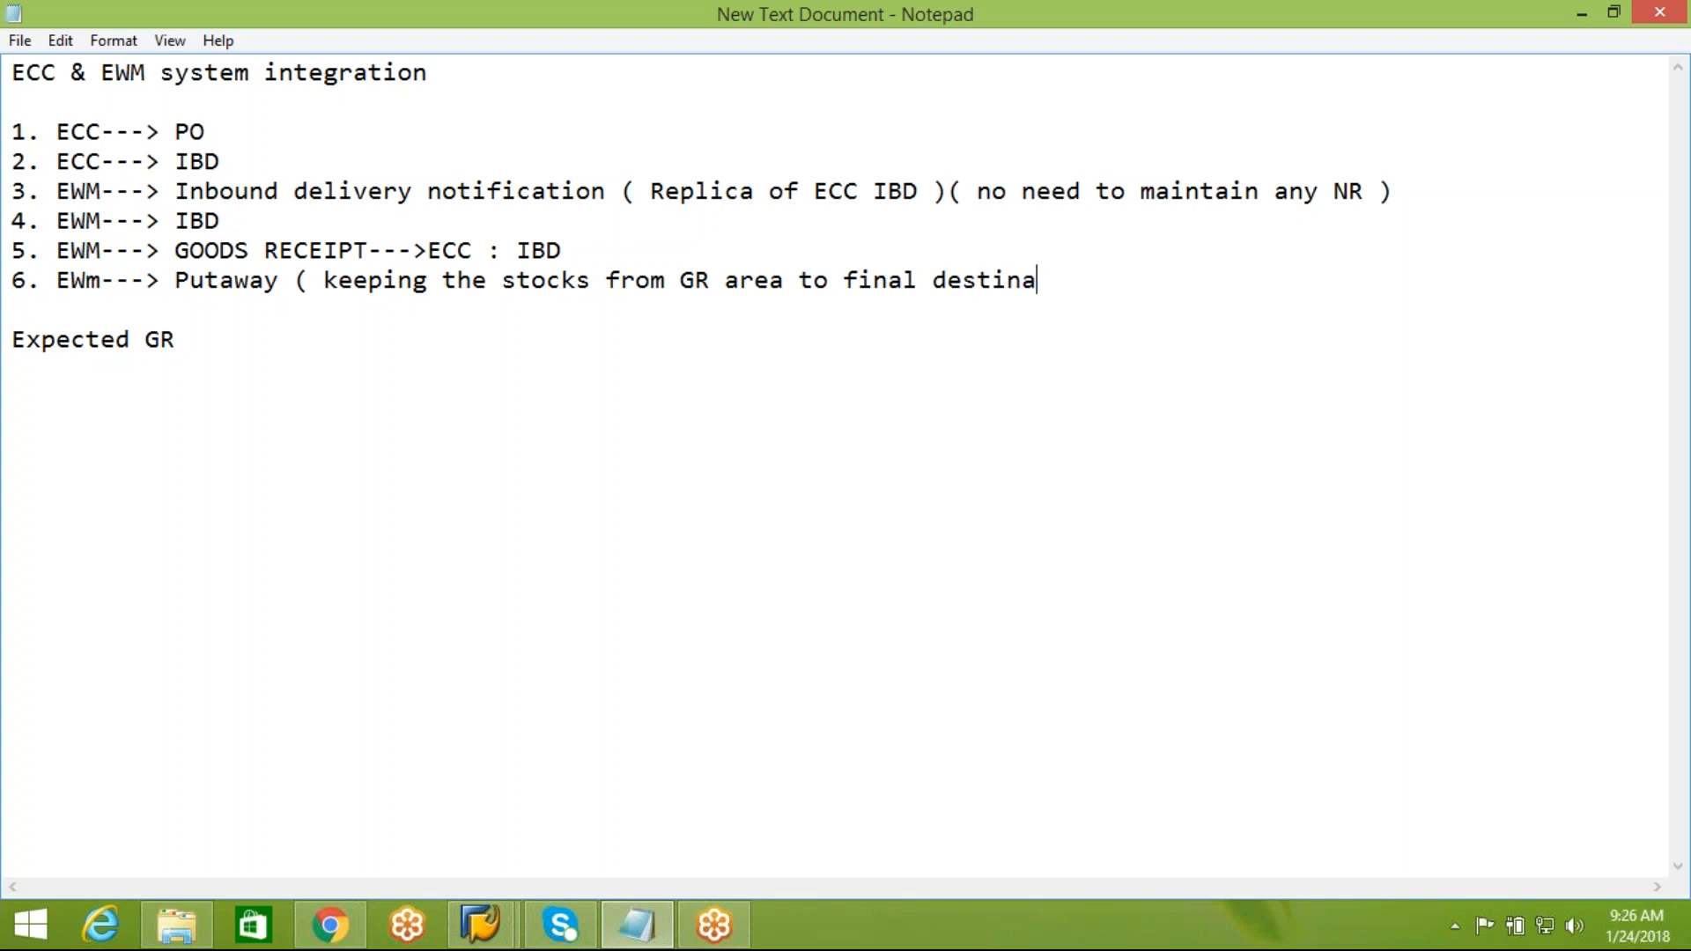
type("tion bin )")
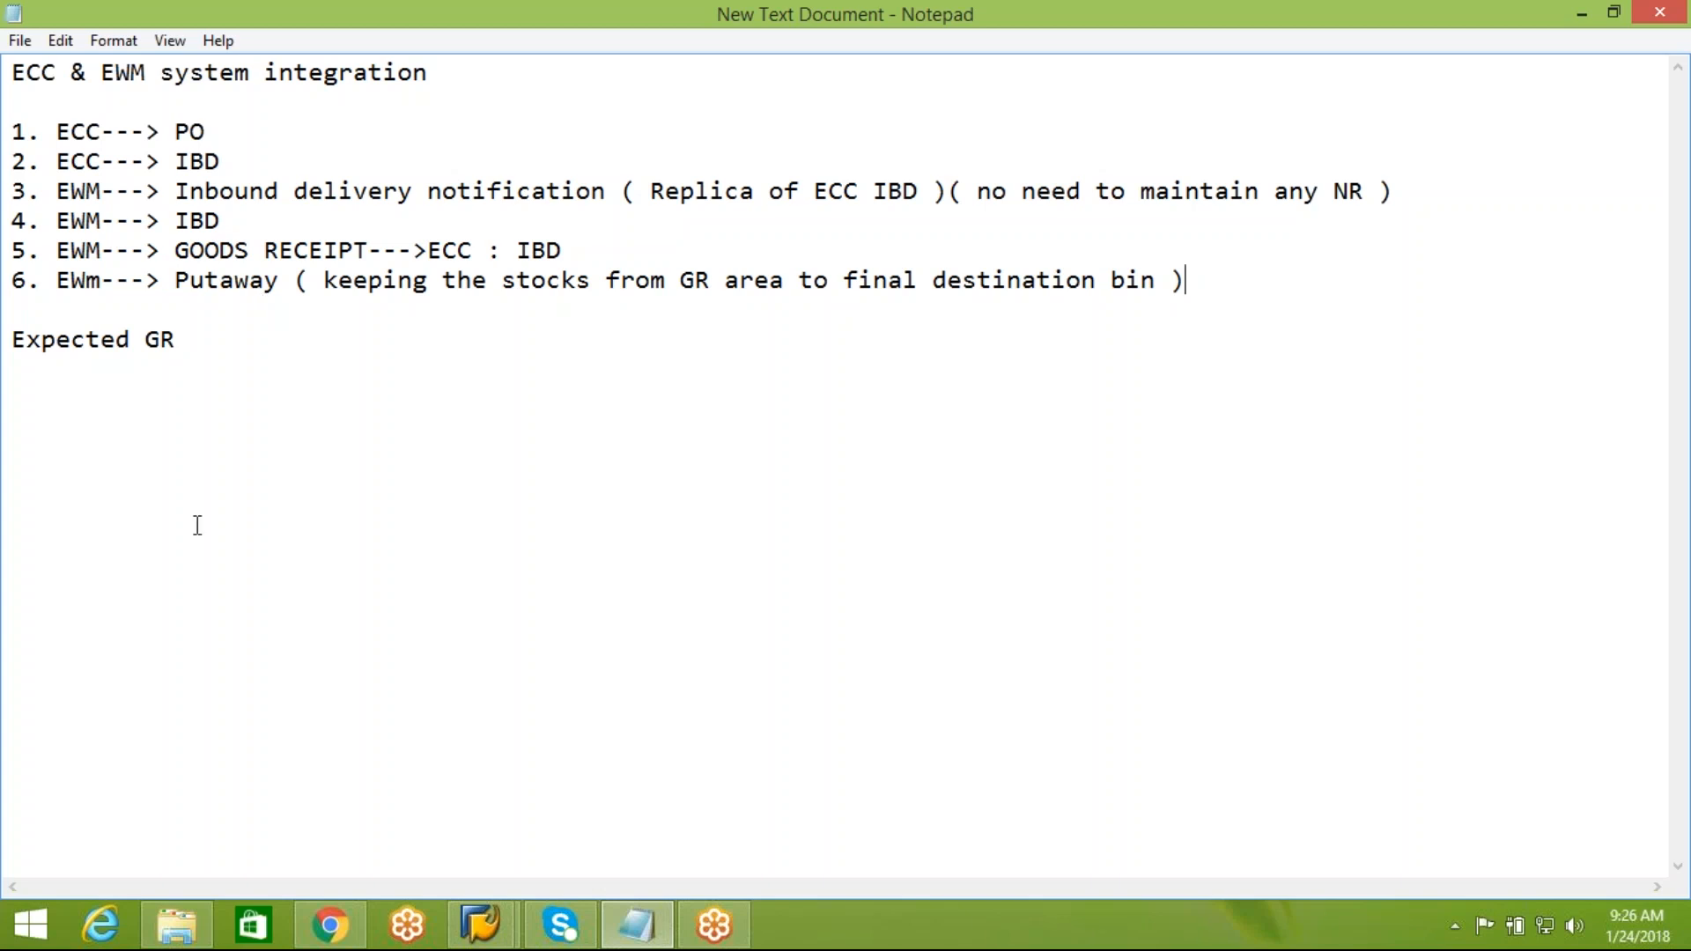
Switch to the SAP logon screen and log on to client 800 with the user name and password
left_click(491, 937)
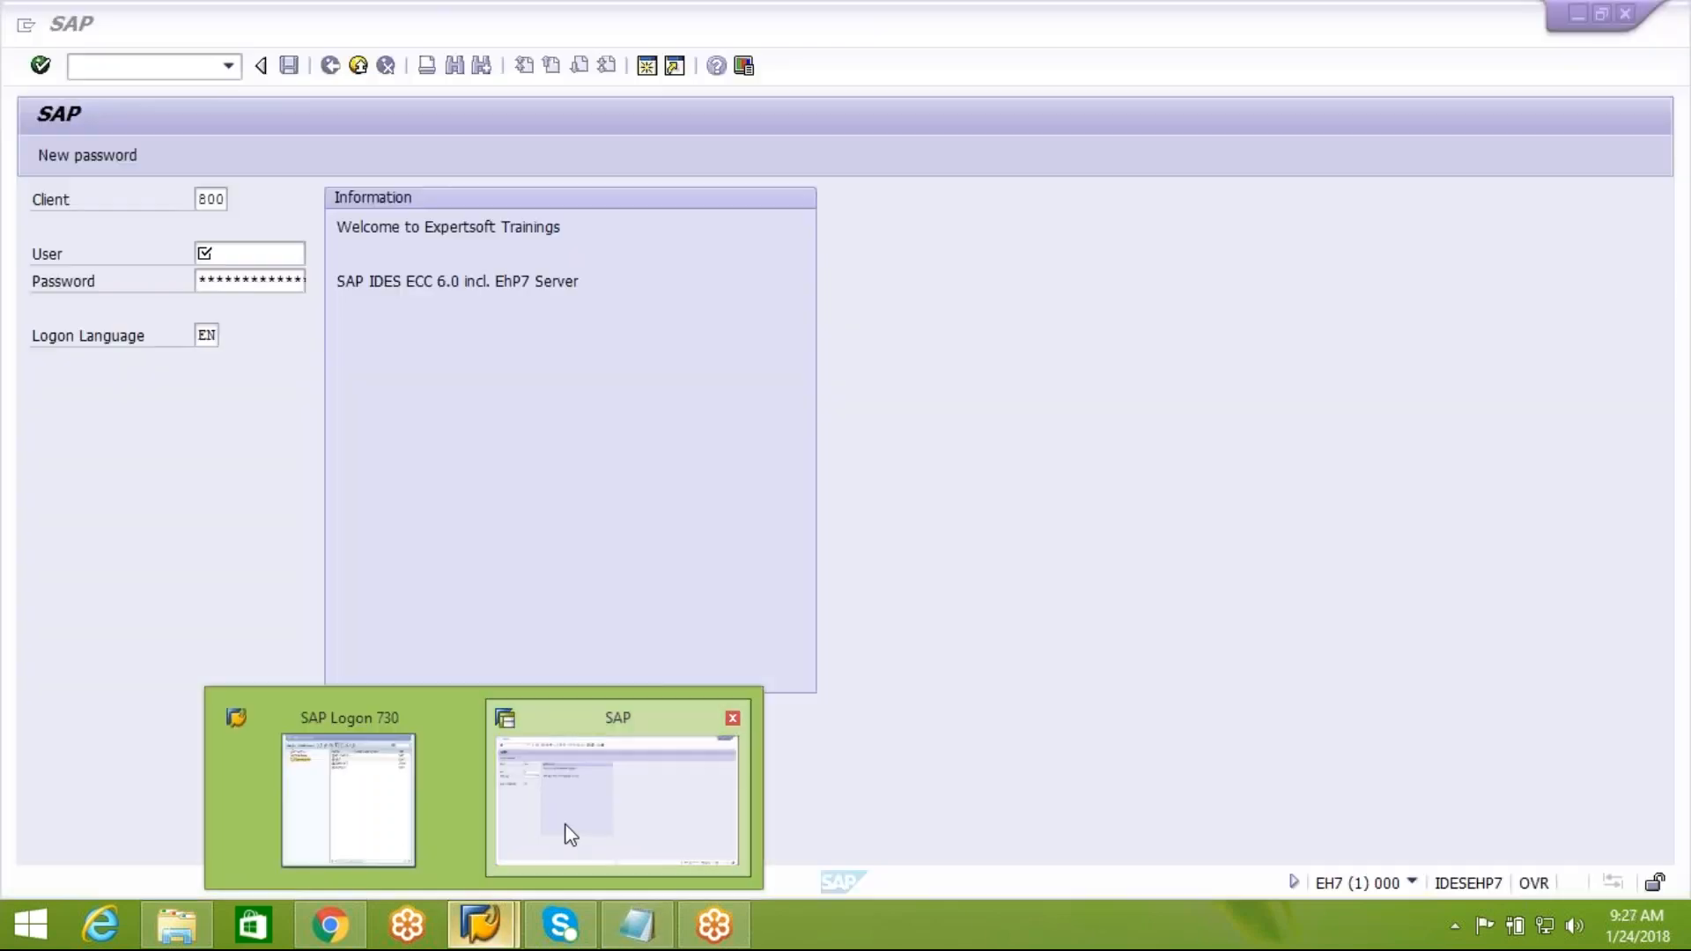
left_click(564, 834)
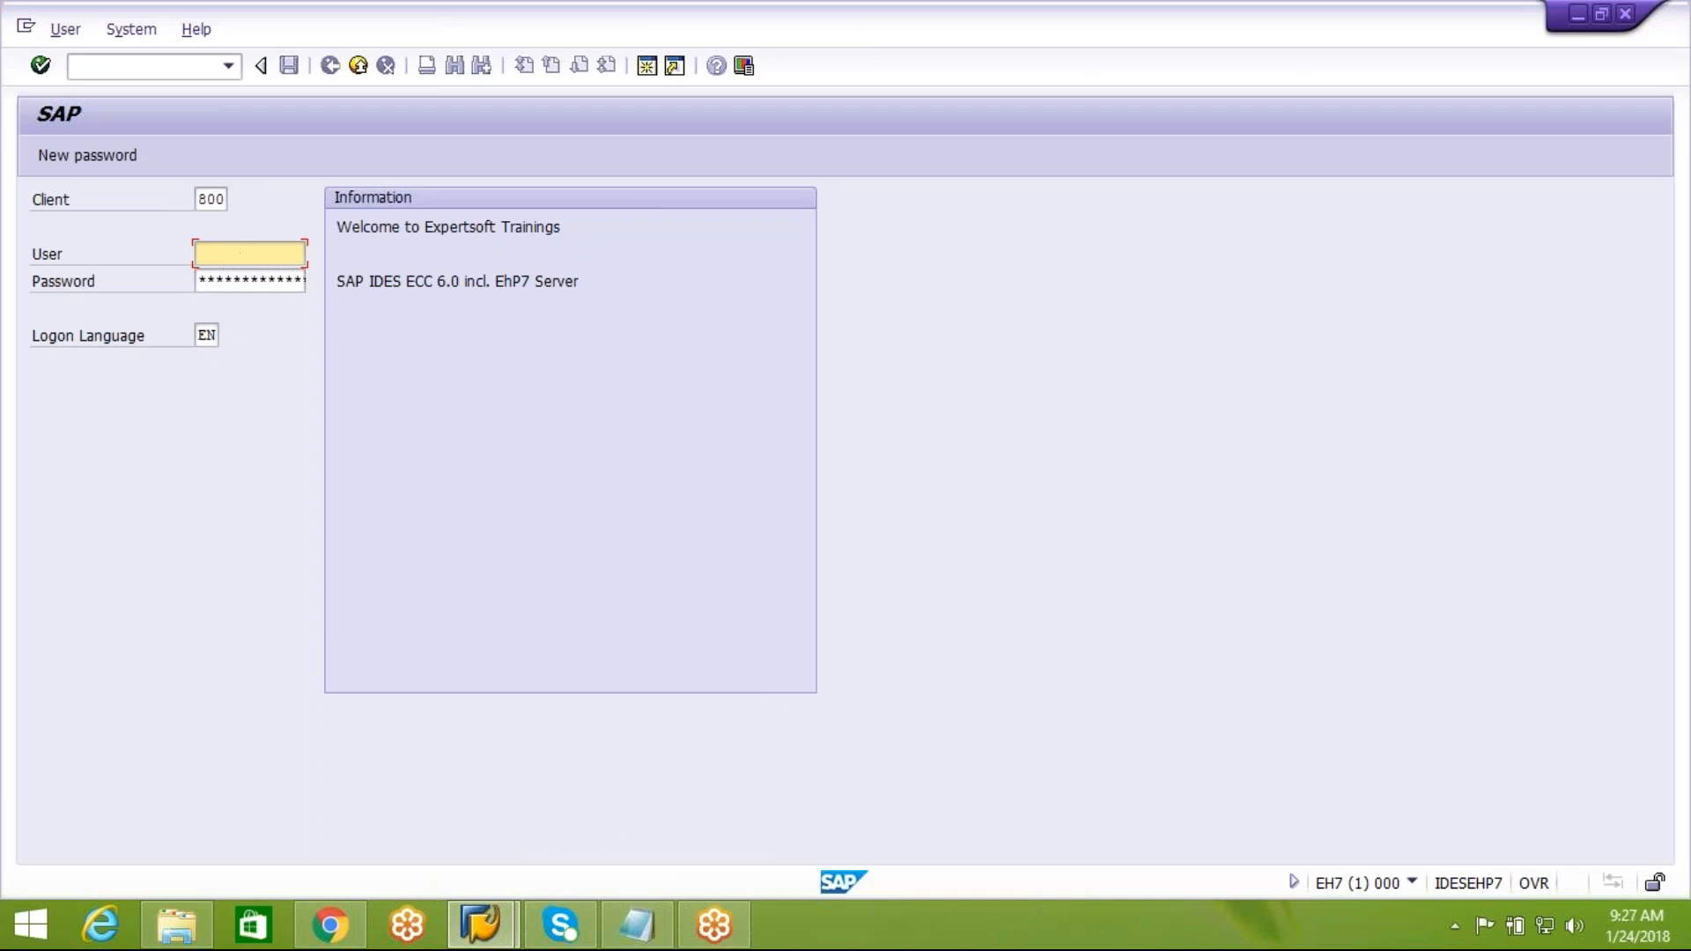
type("ckdecember2")
key("Tab")
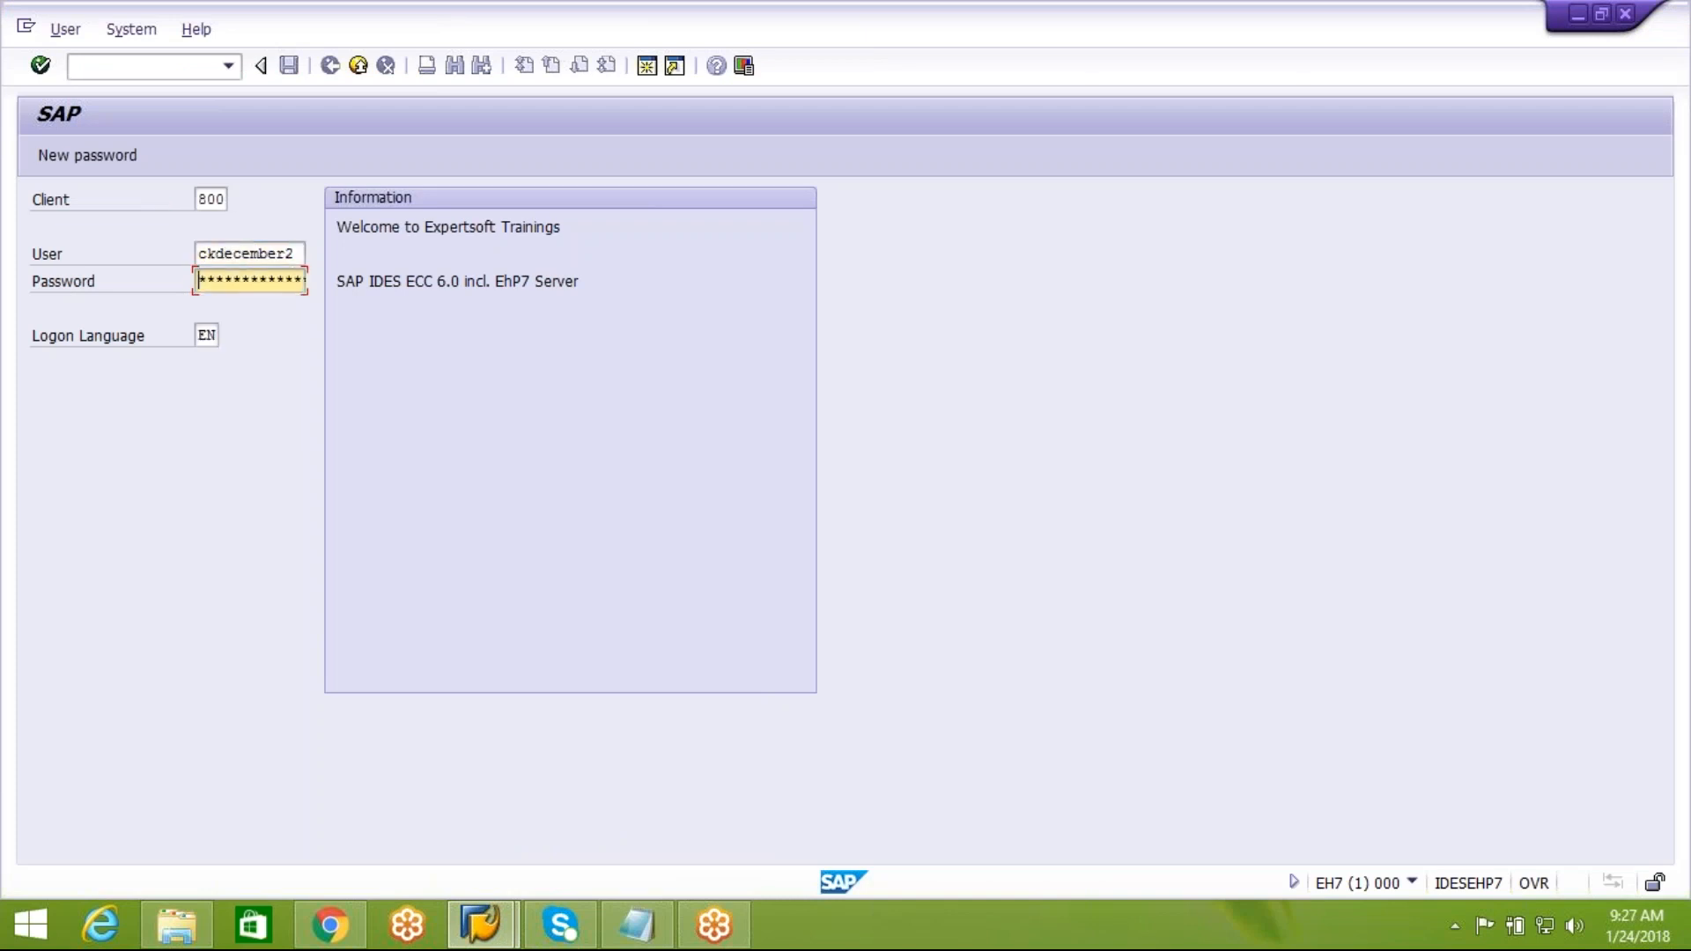
type("*******")
key("Return")
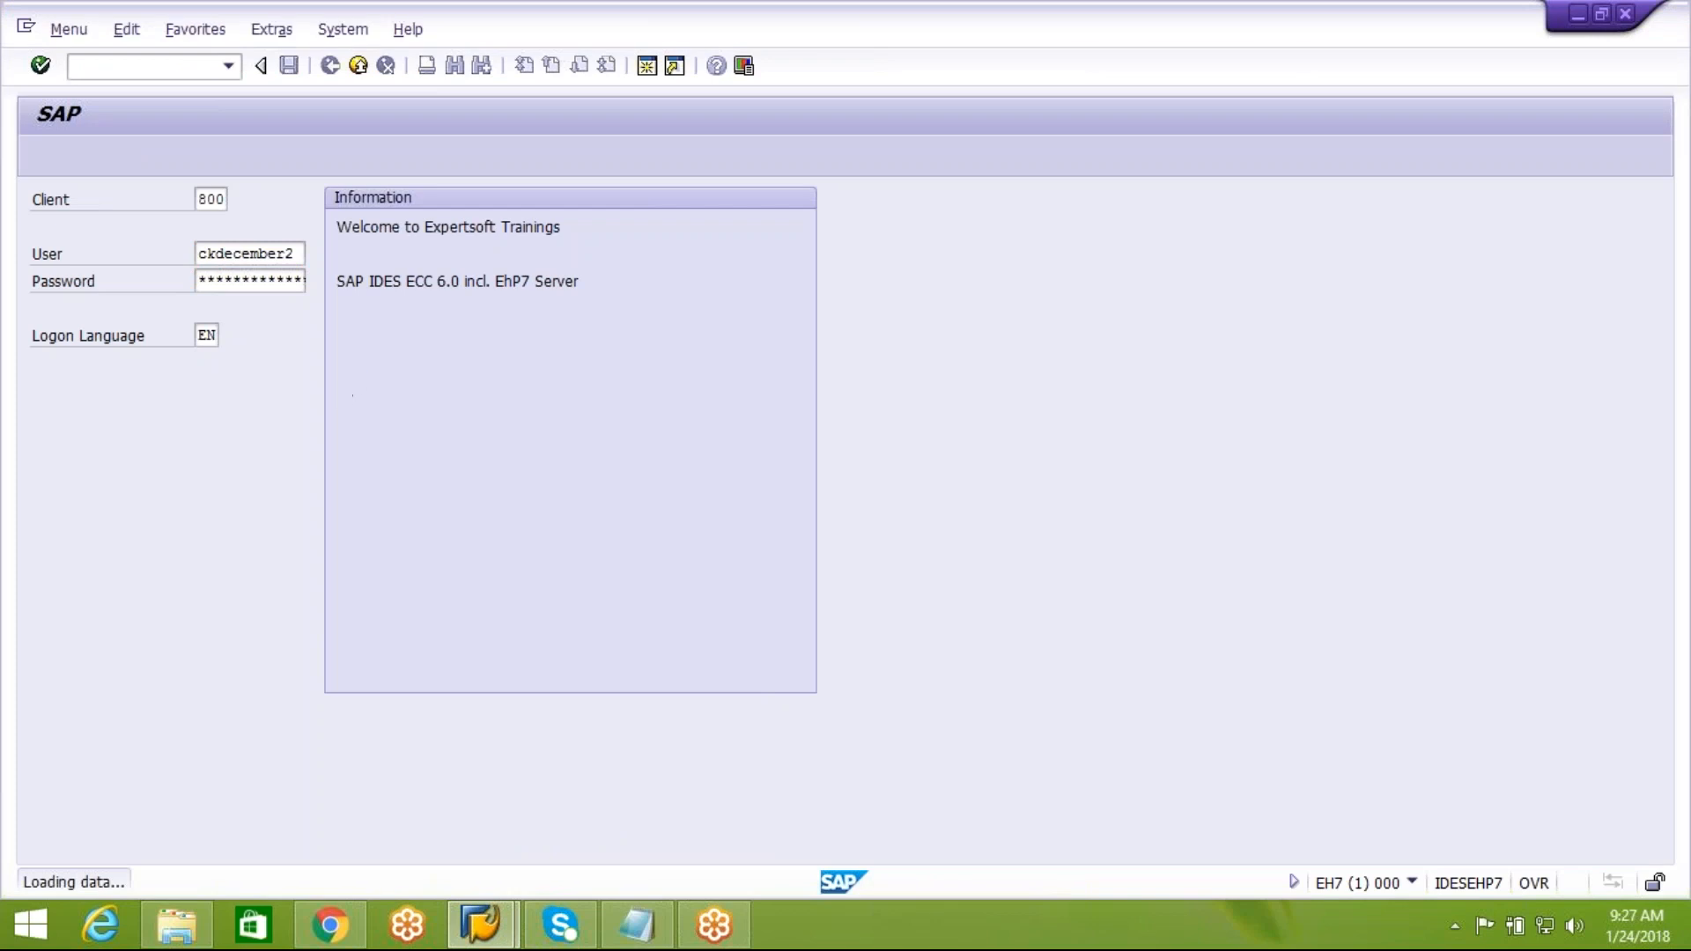
In transaction VL31N, pick the first suggested purchase order number, copy it and leave the transaction
type("vl31n")
key("Return")
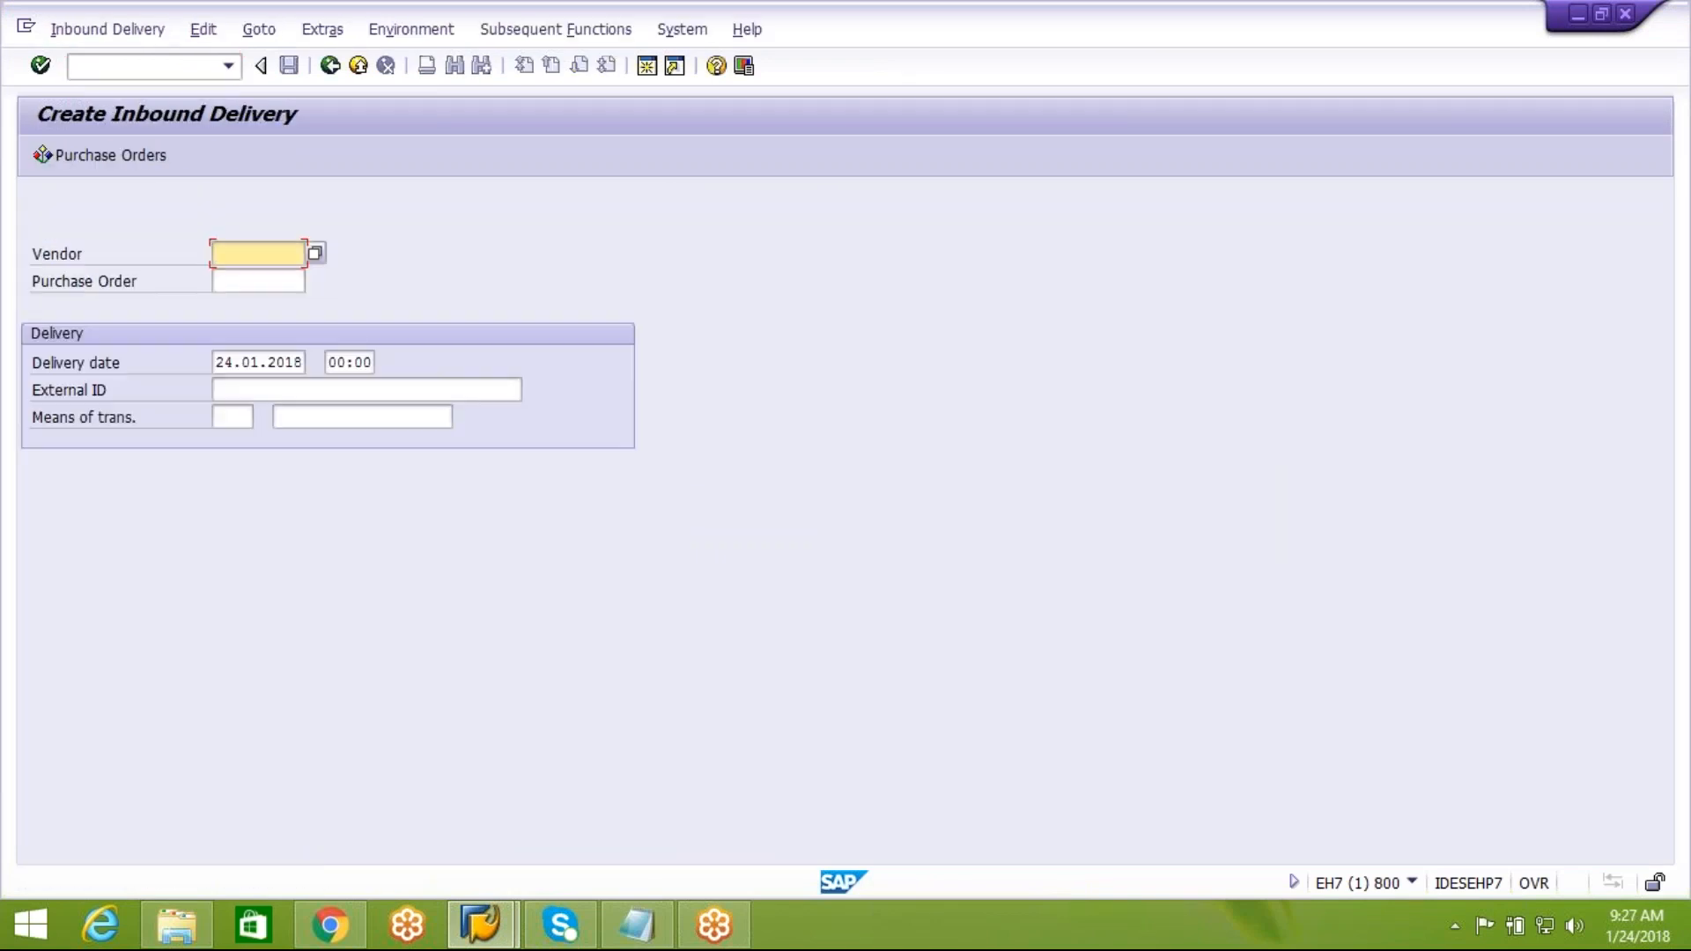
left_click(283, 284)
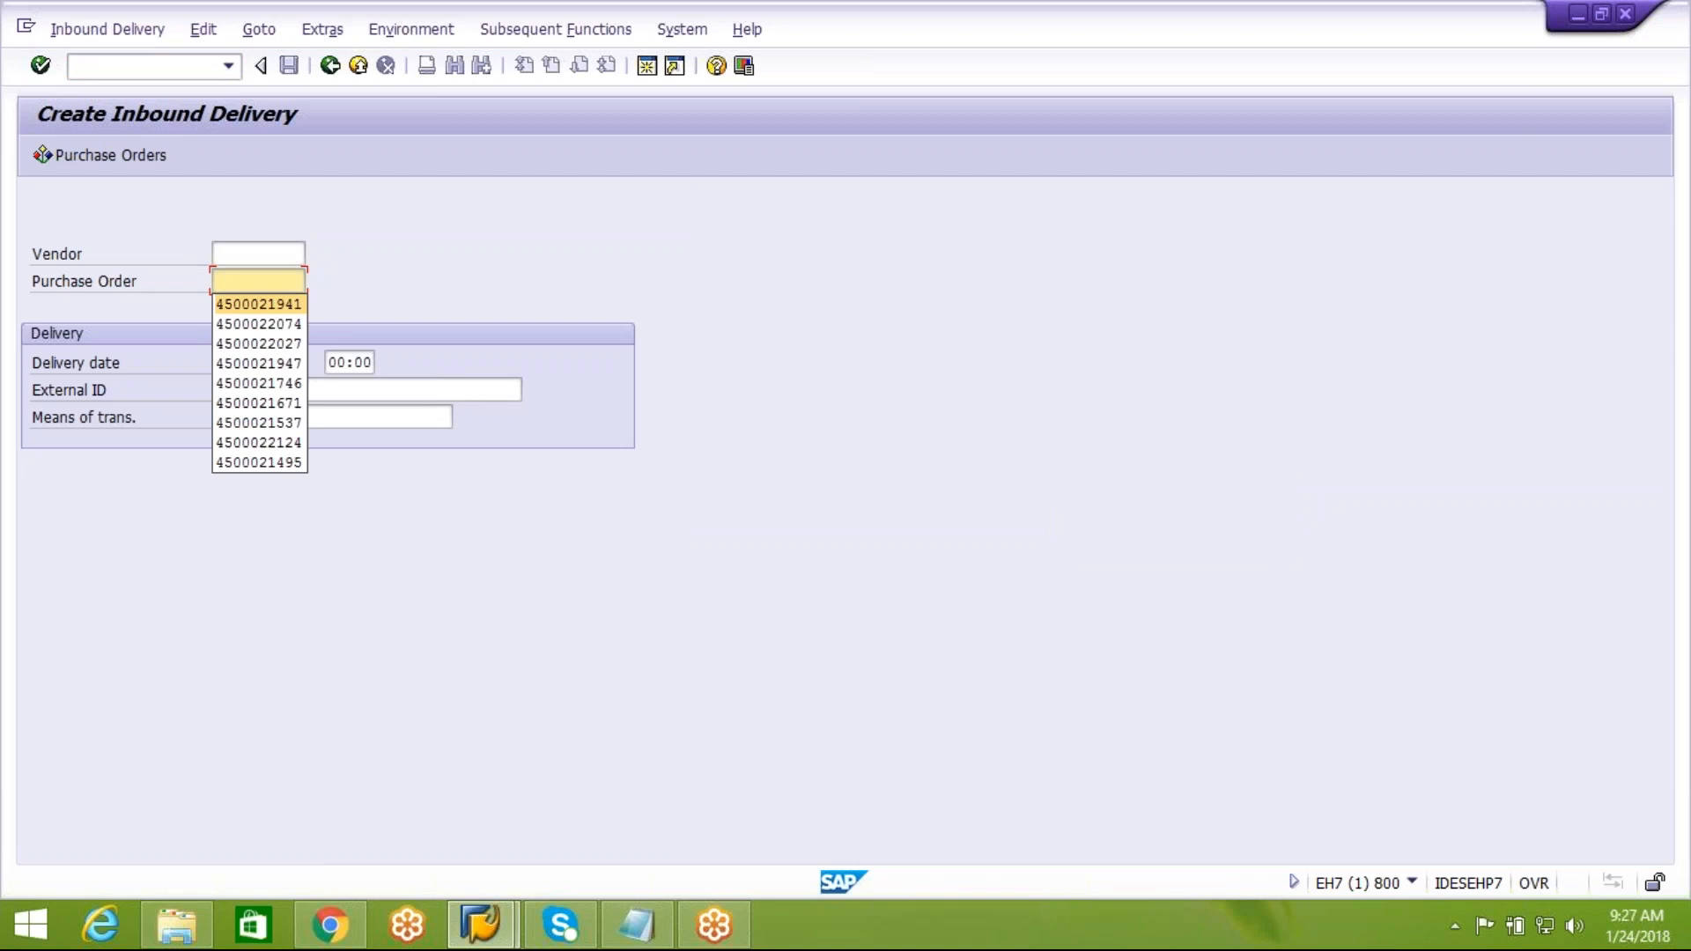
left_click(253, 305)
left_click_drag(222, 282, 303, 281)
key("ctrl+c")
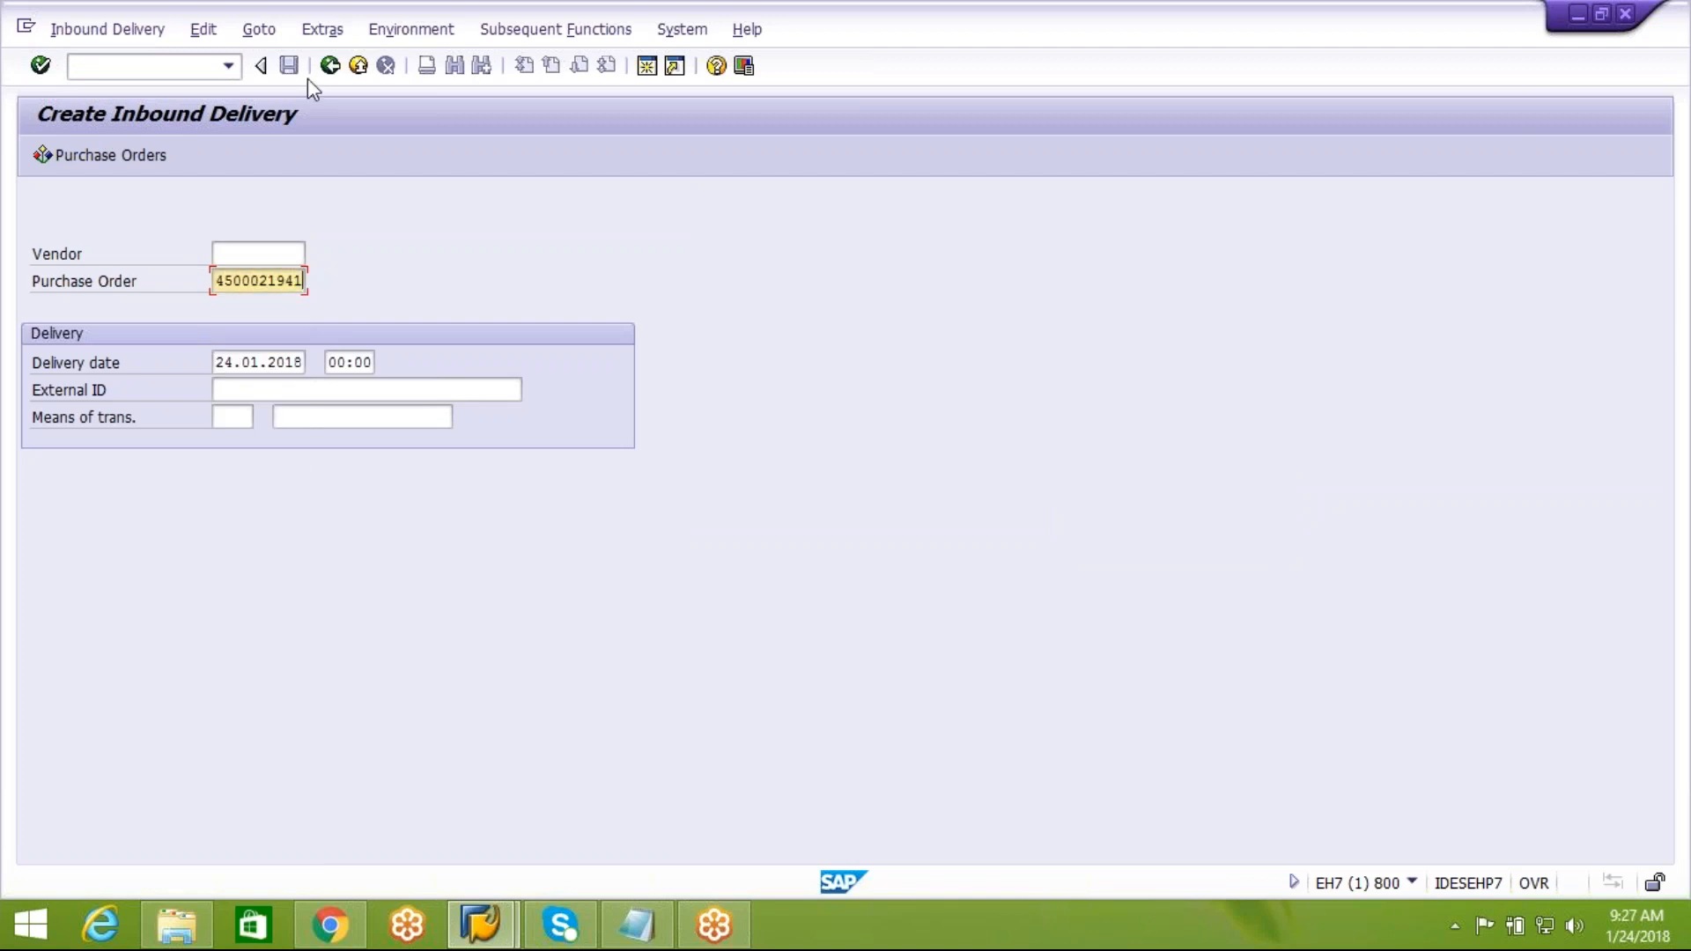
left_click(329, 66)
Start a new standard purchase order with transaction ME21N and expand its header data
type("me21n")
key("Return")
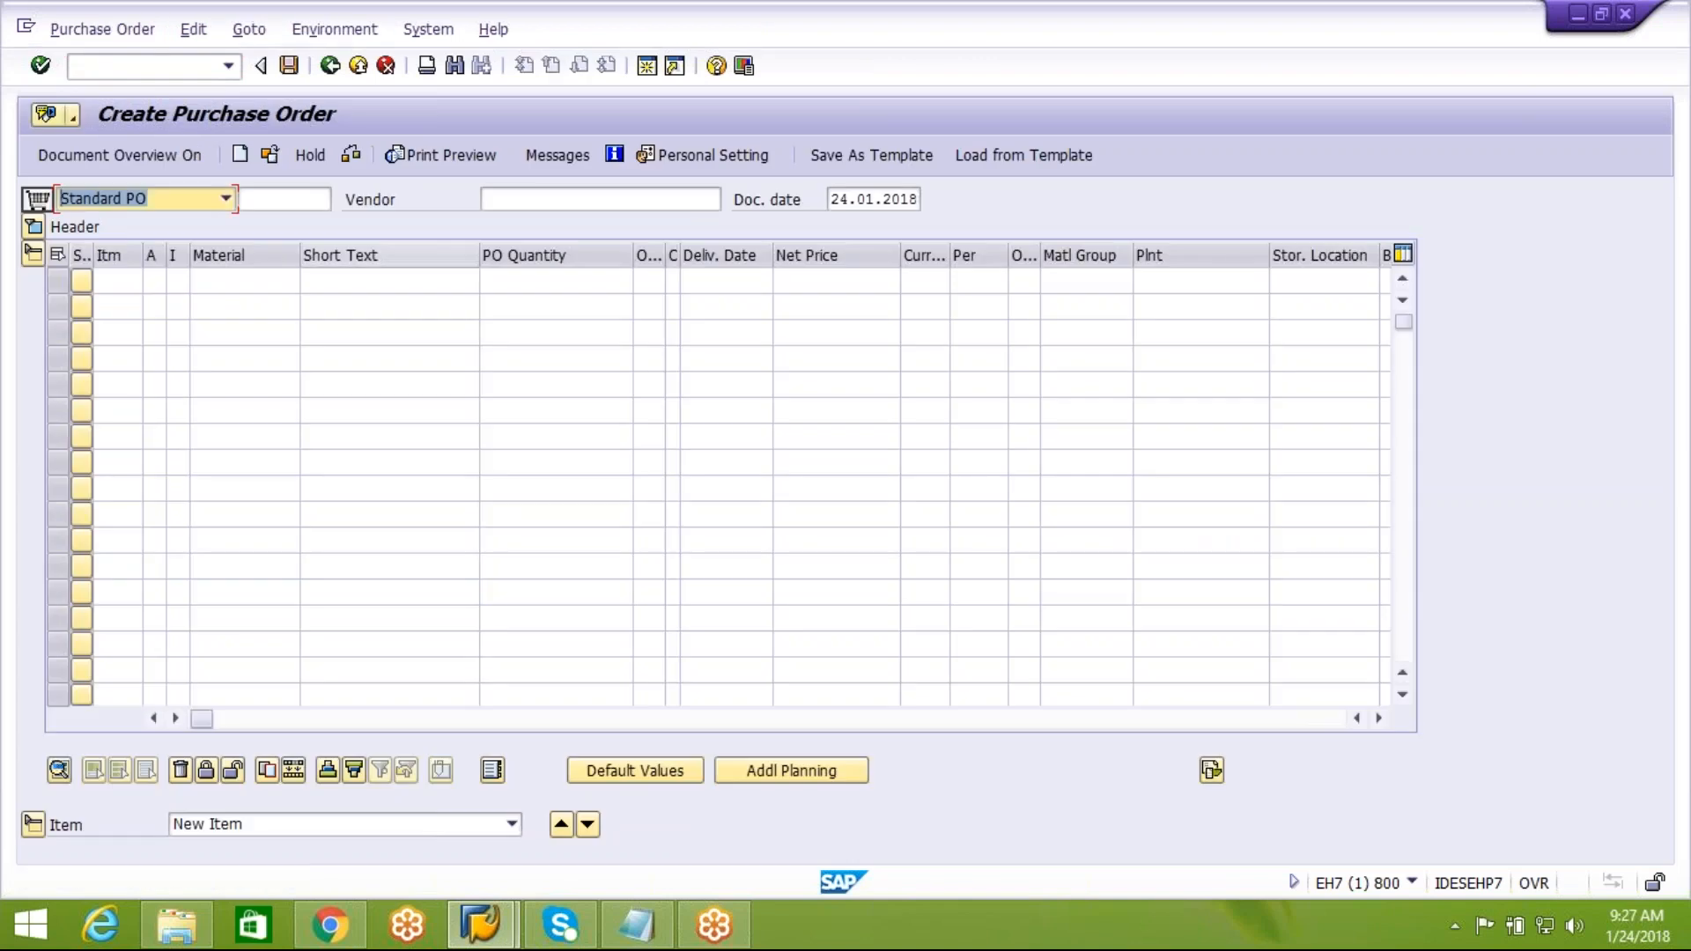
left_click(33, 226)
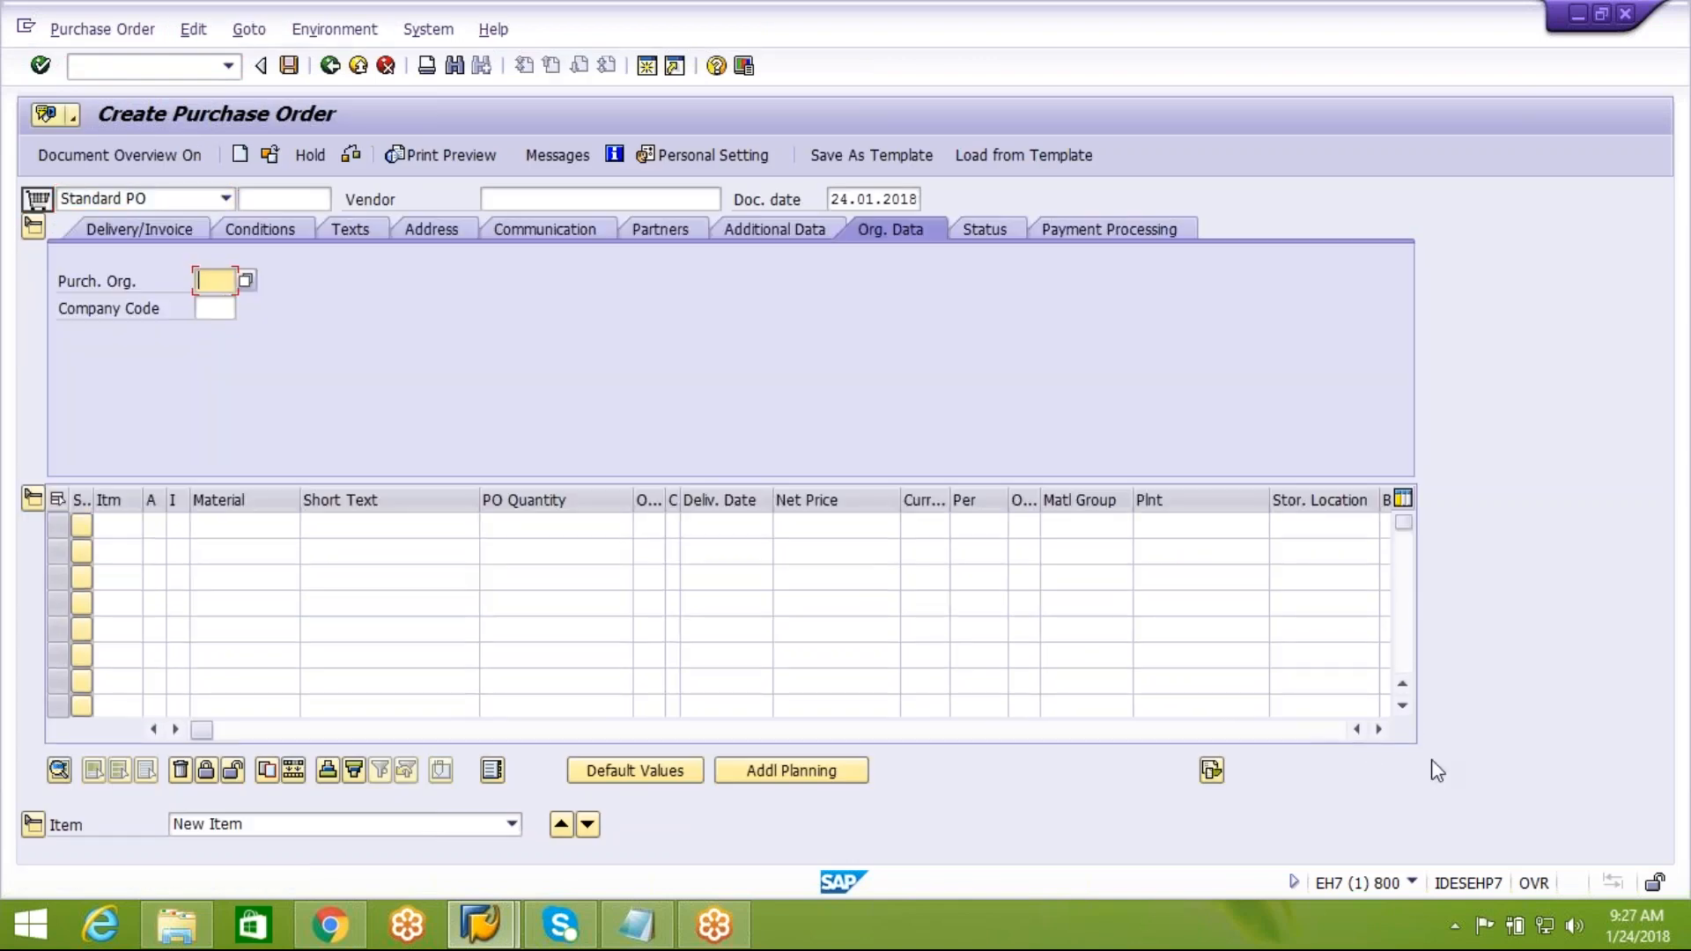
Reference the copied purchase order number in the first two item rows, with reference items 10 and 20, and adopt their data
left_click(1378, 731)
left_click(1378, 731)
left_click(1379, 731)
left_click(1379, 731)
left_click(1379, 731)
left_click(1378, 731)
left_click(1378, 731)
left_click(1378, 731)
left_click(1378, 731)
left_click(1378, 731)
left_click(1378, 731)
left_click(1378, 731)
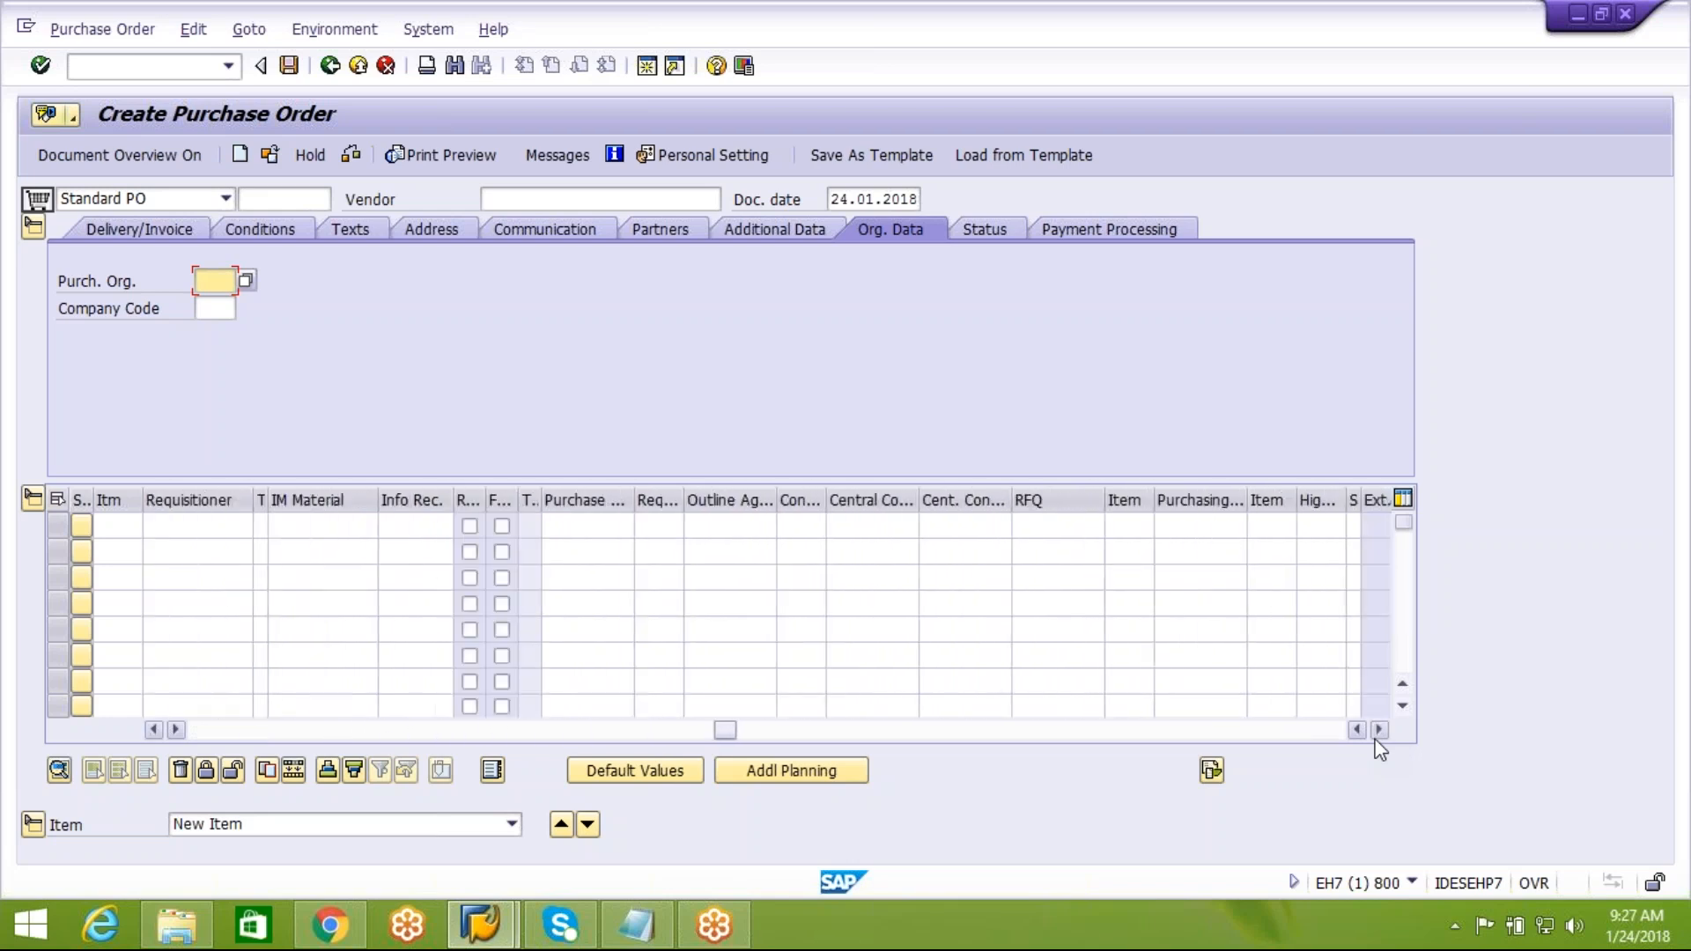
left_click(1378, 731)
left_click(1075, 524)
key("ctrl+v")
left_click(1075, 553)
key("ctrl+v")
left_click(1166, 529)
type("10")
left_click(1161, 555)
type("20")
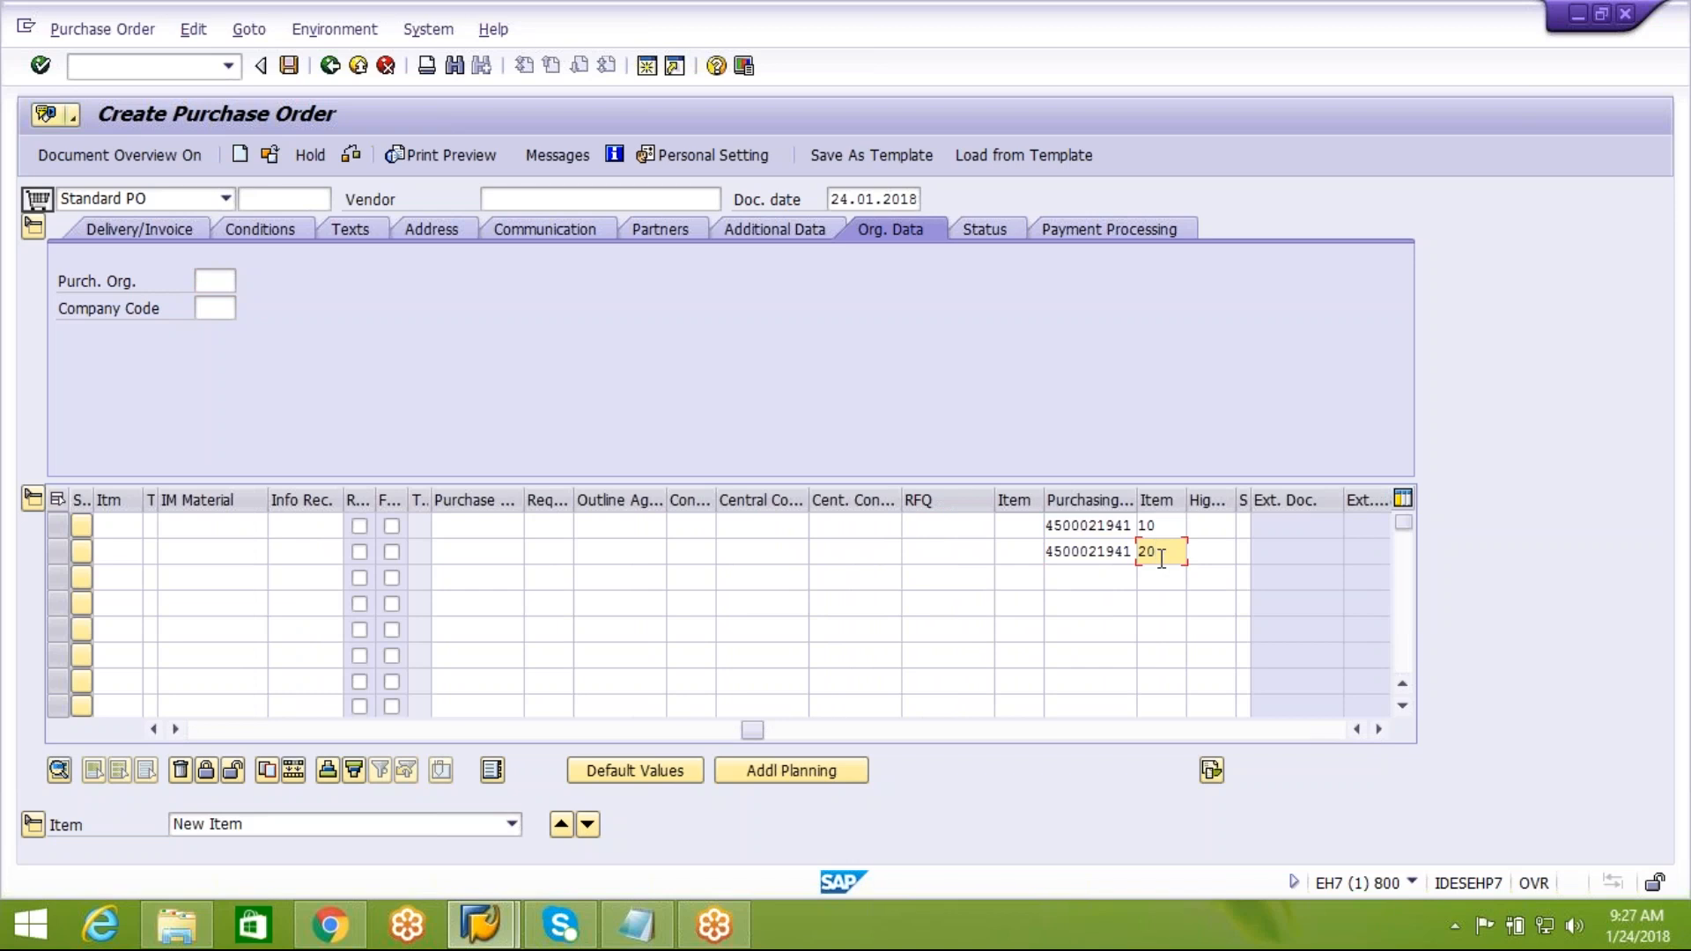
left_click_drag(752, 730, 194, 732)
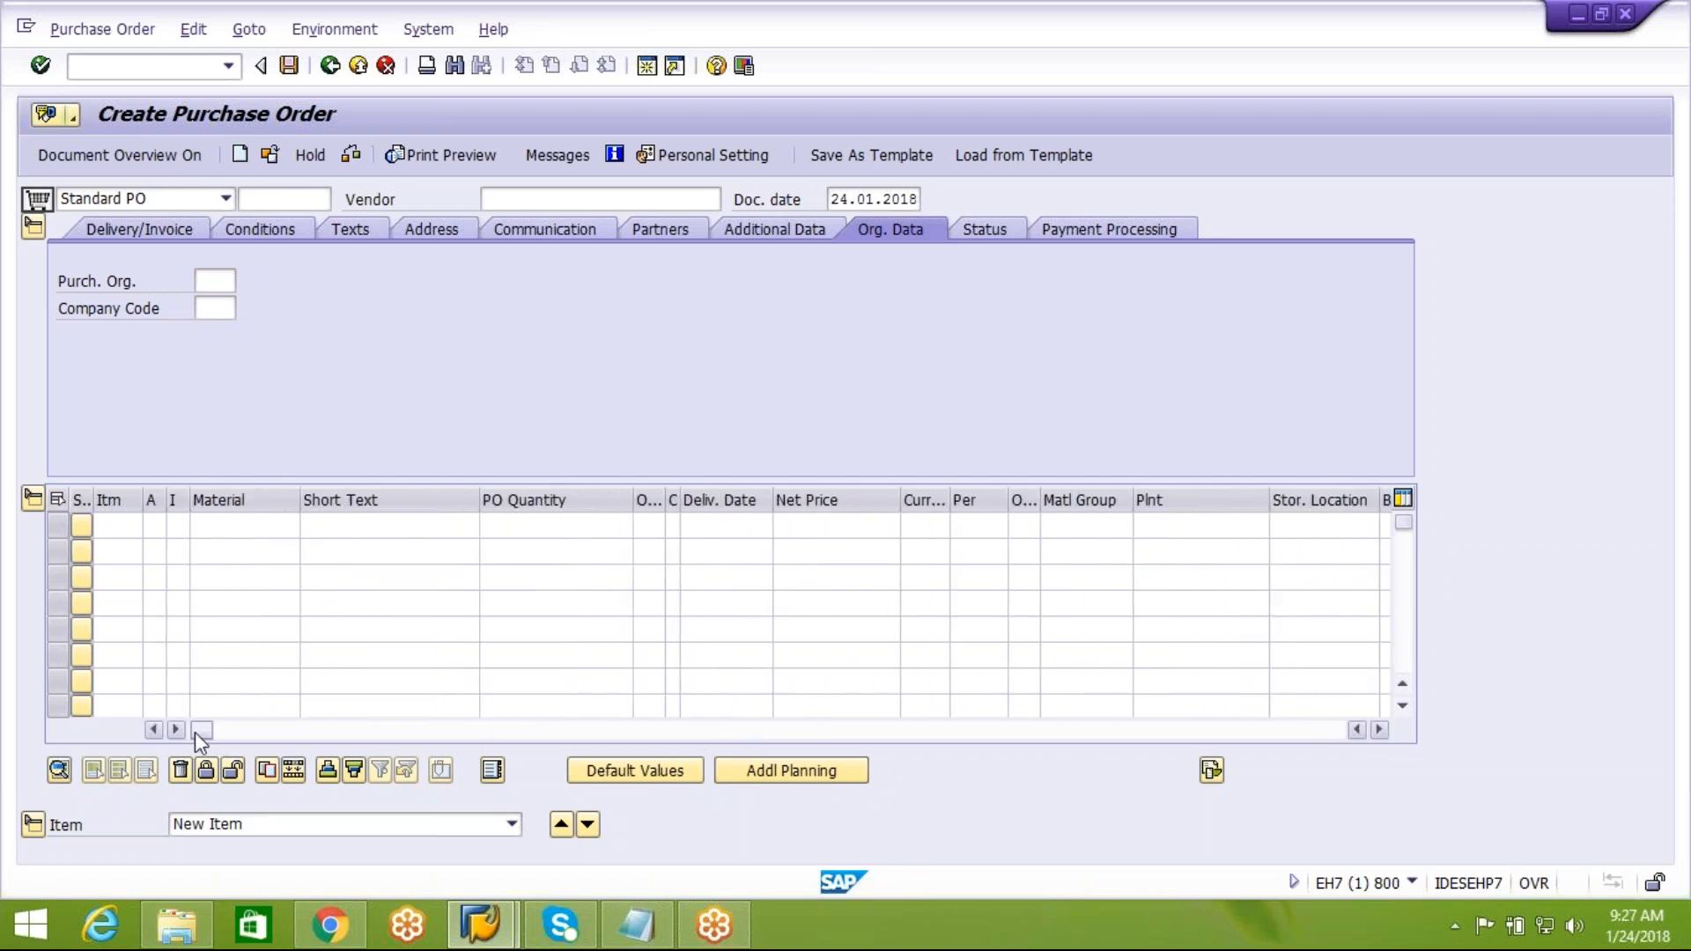
key("Return")
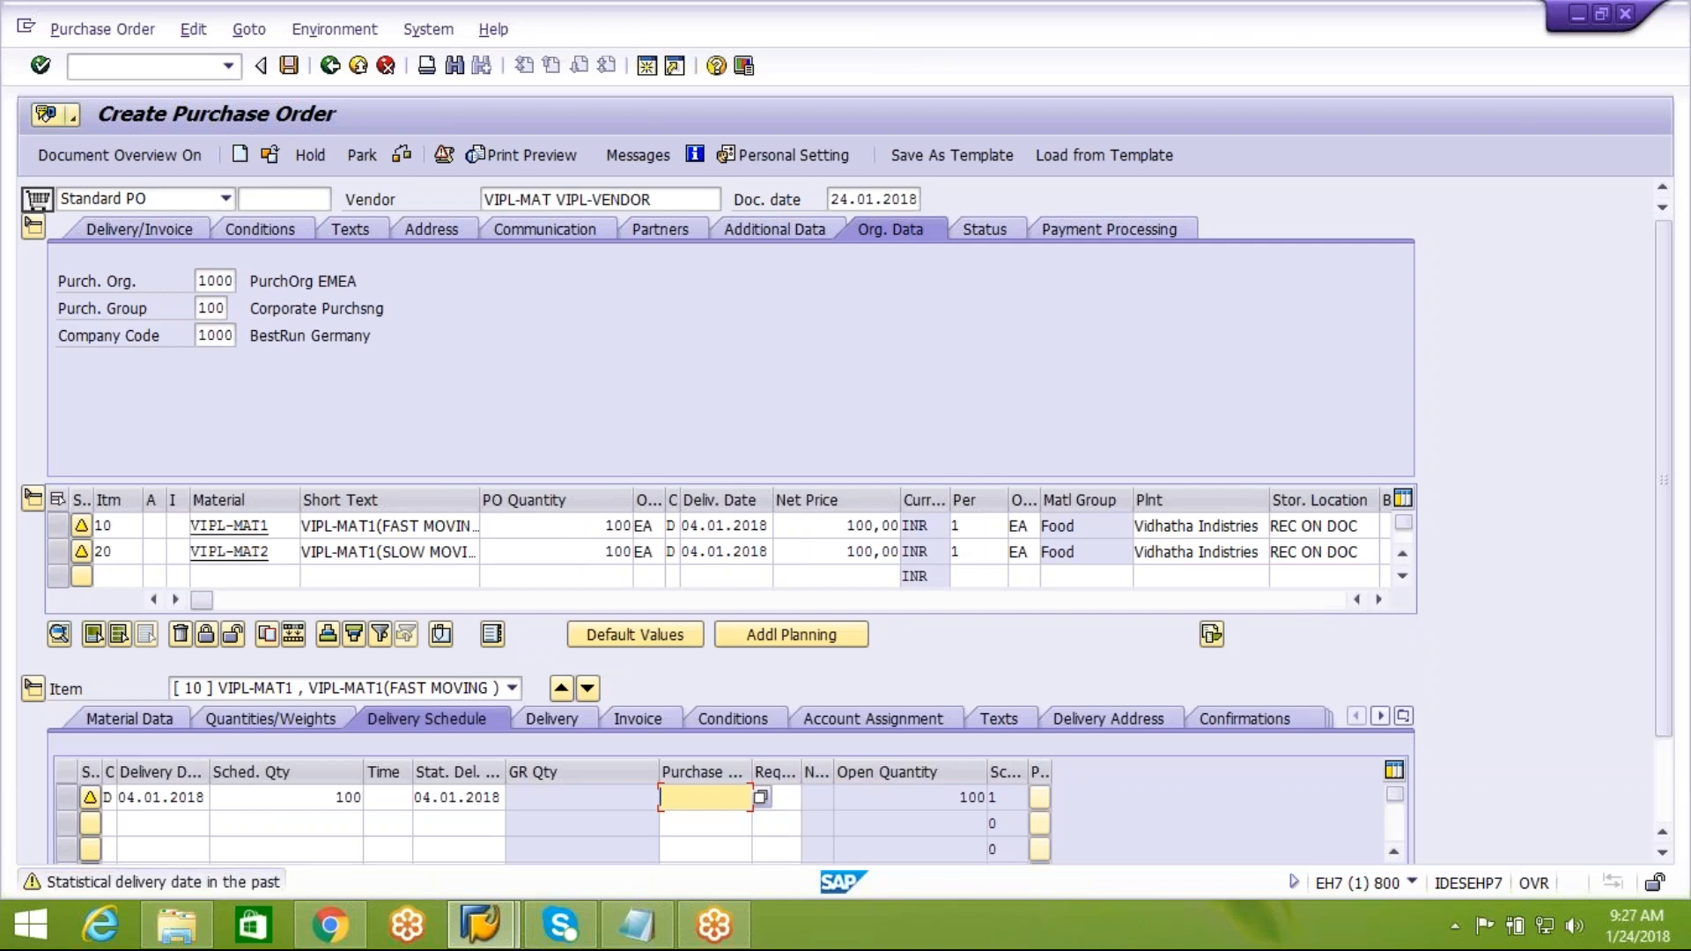
Set the delivery date in the delivery schedules of items 10 and 20 to 24.01.2018
left_click(179, 804)
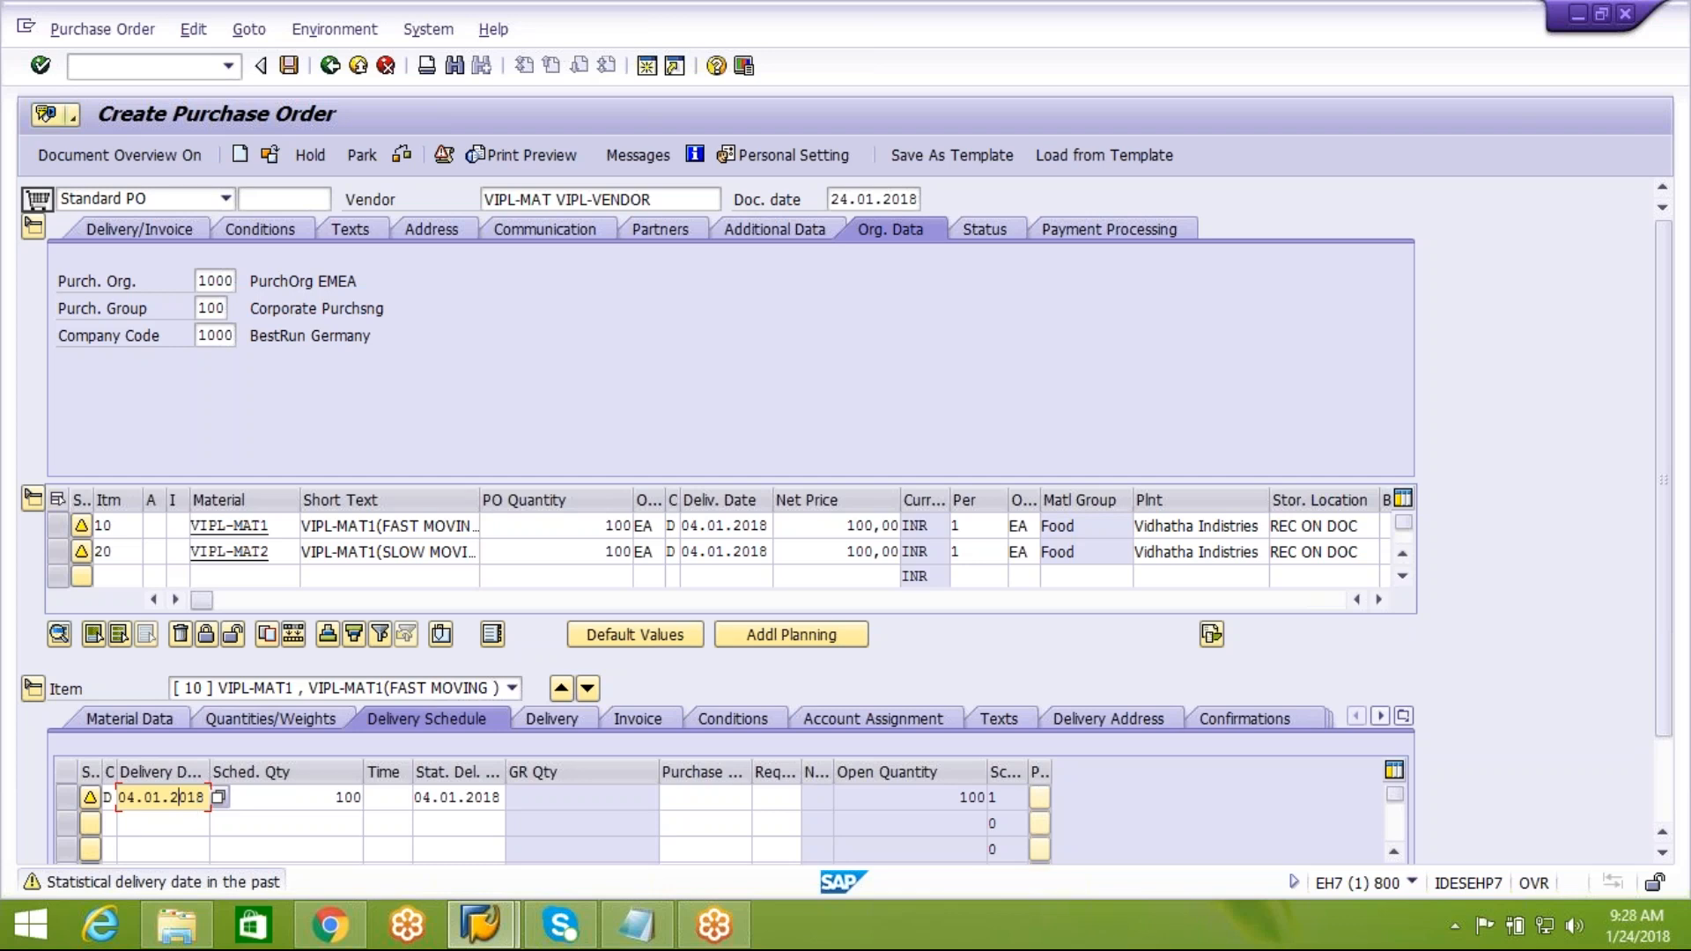
left_click(219, 797)
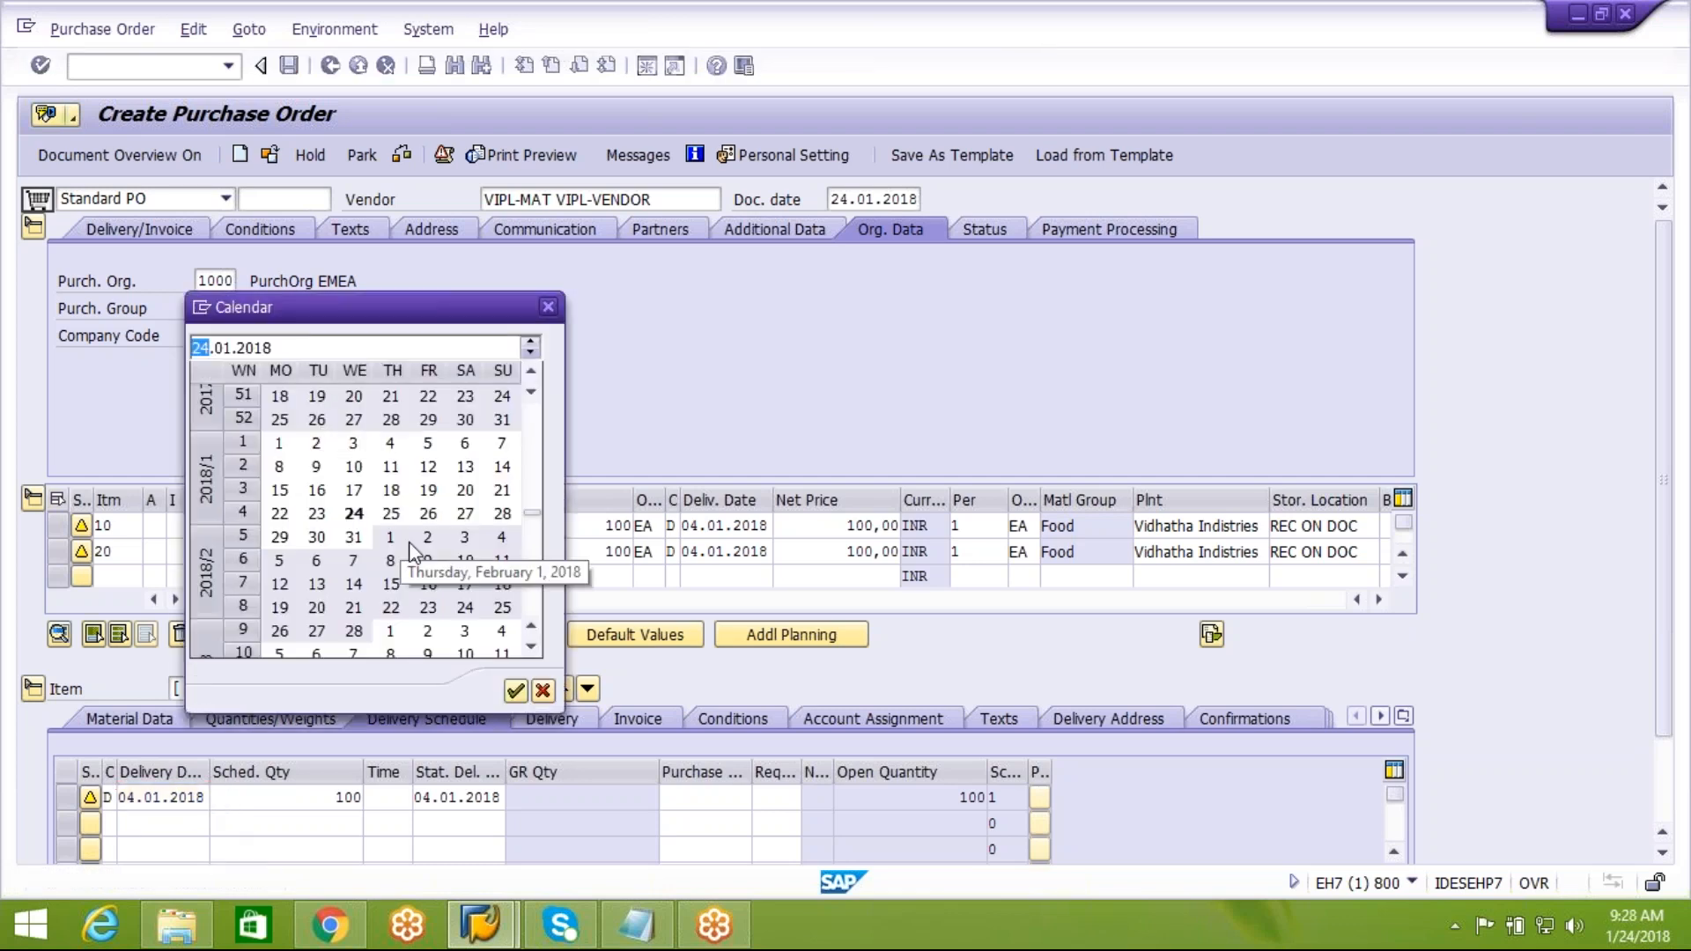
double_click(355, 515)
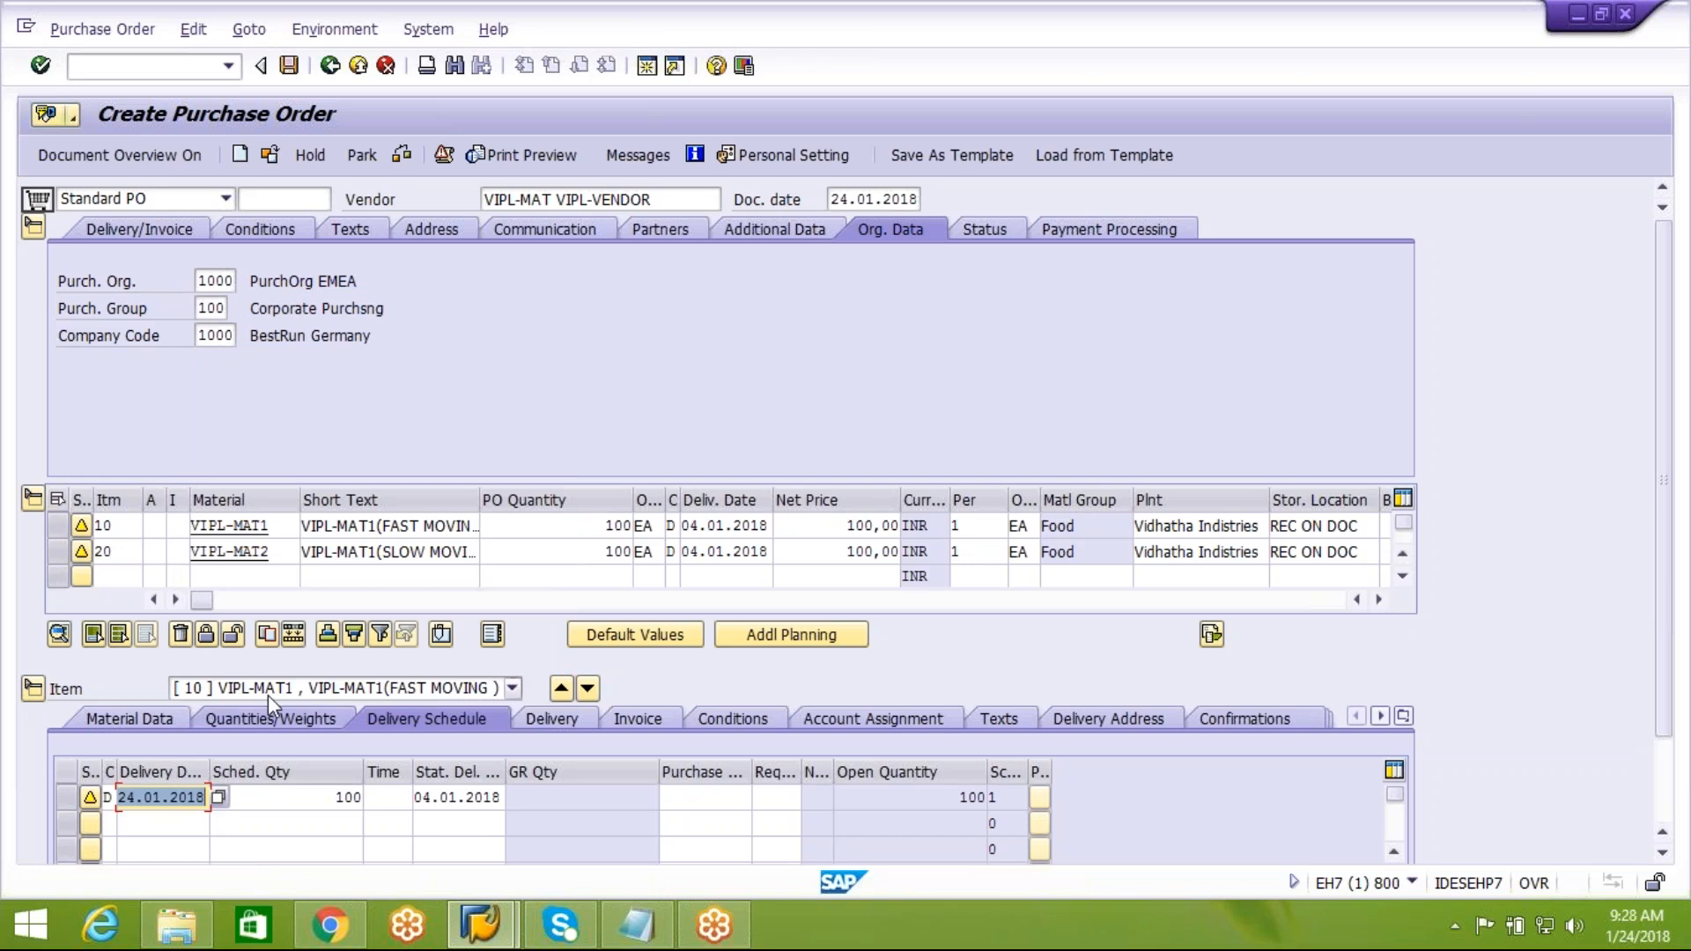
left_click(587, 688)
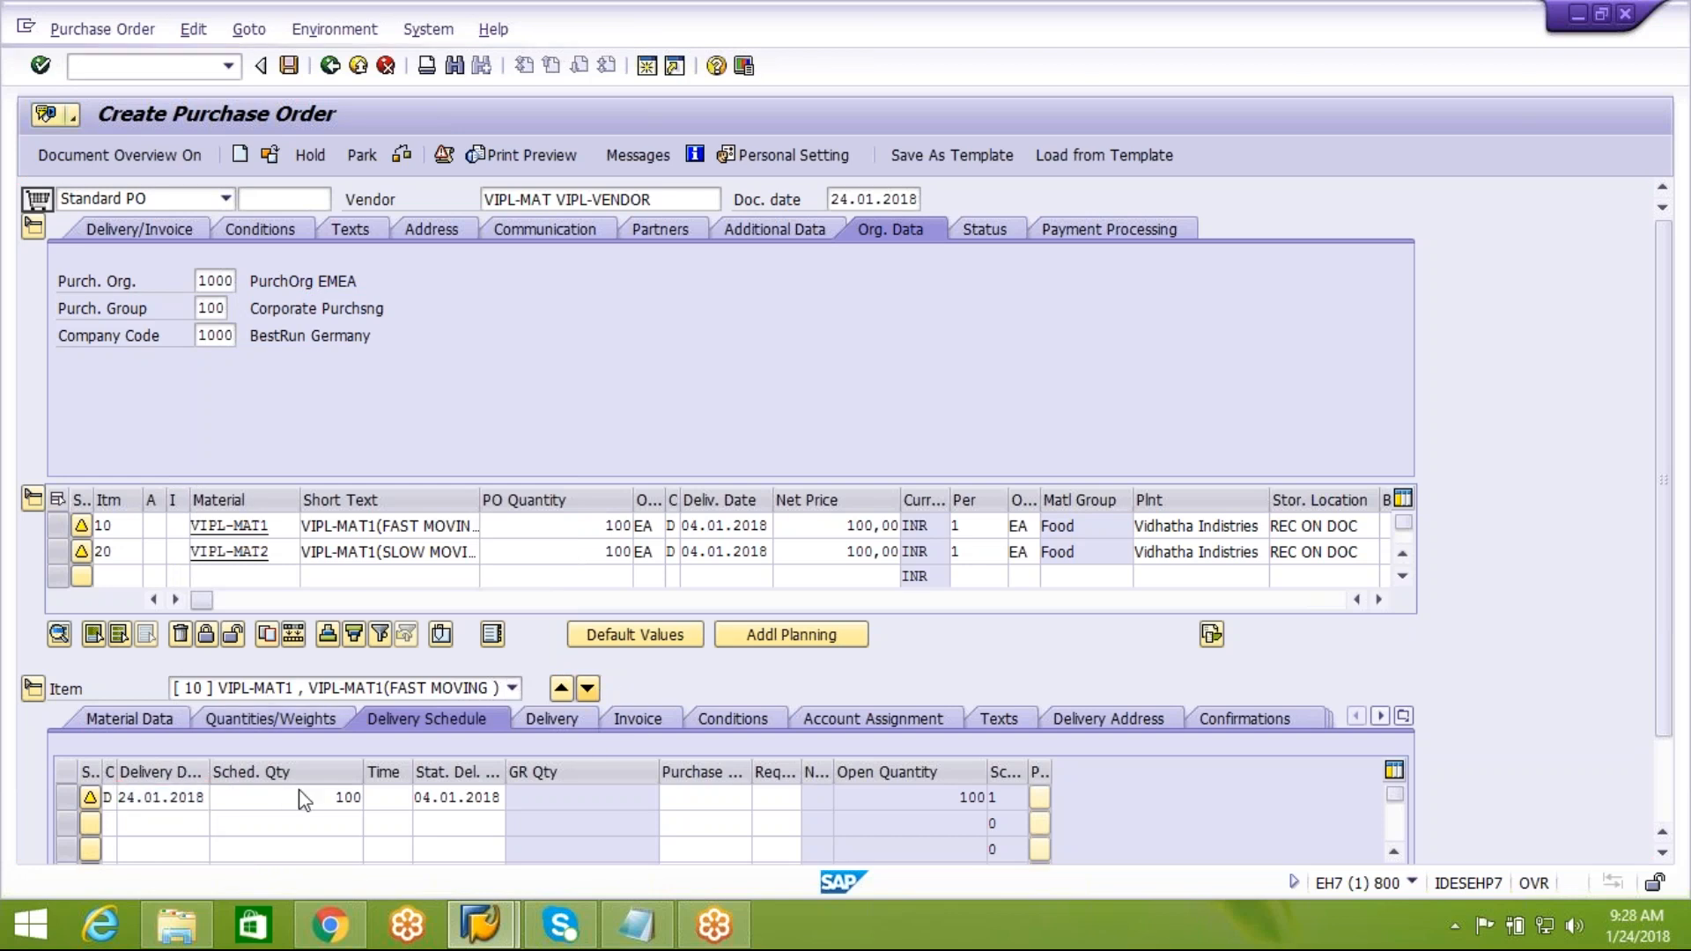
left_click(175, 797)
left_click(219, 797)
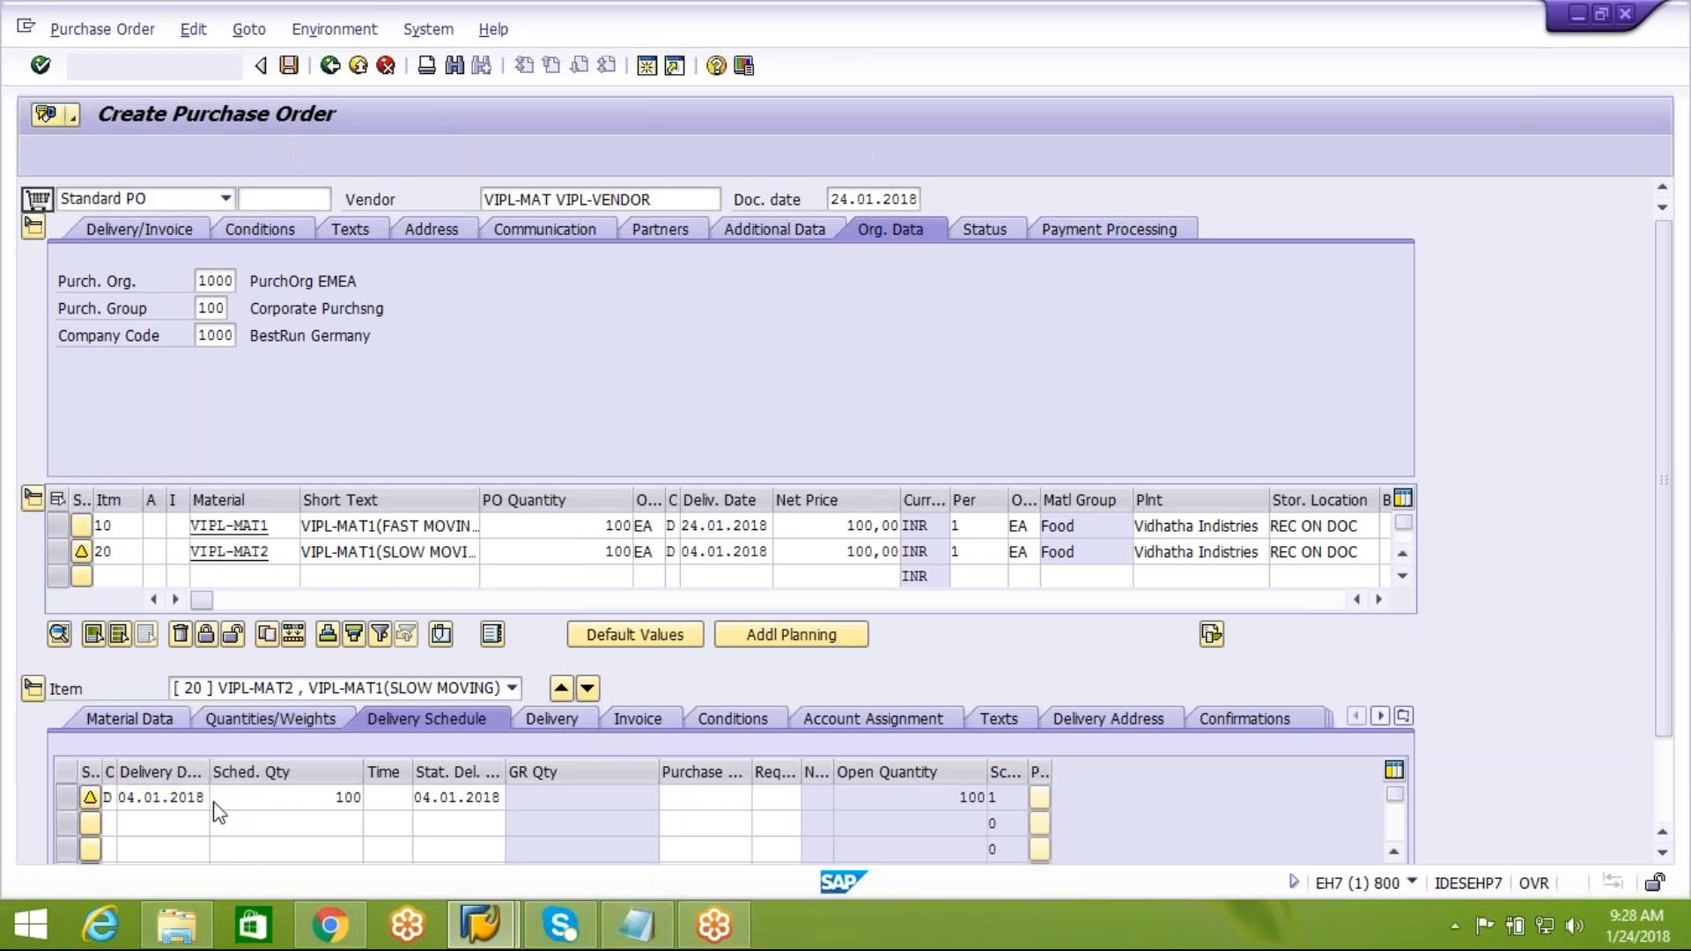
double_click(350, 518)
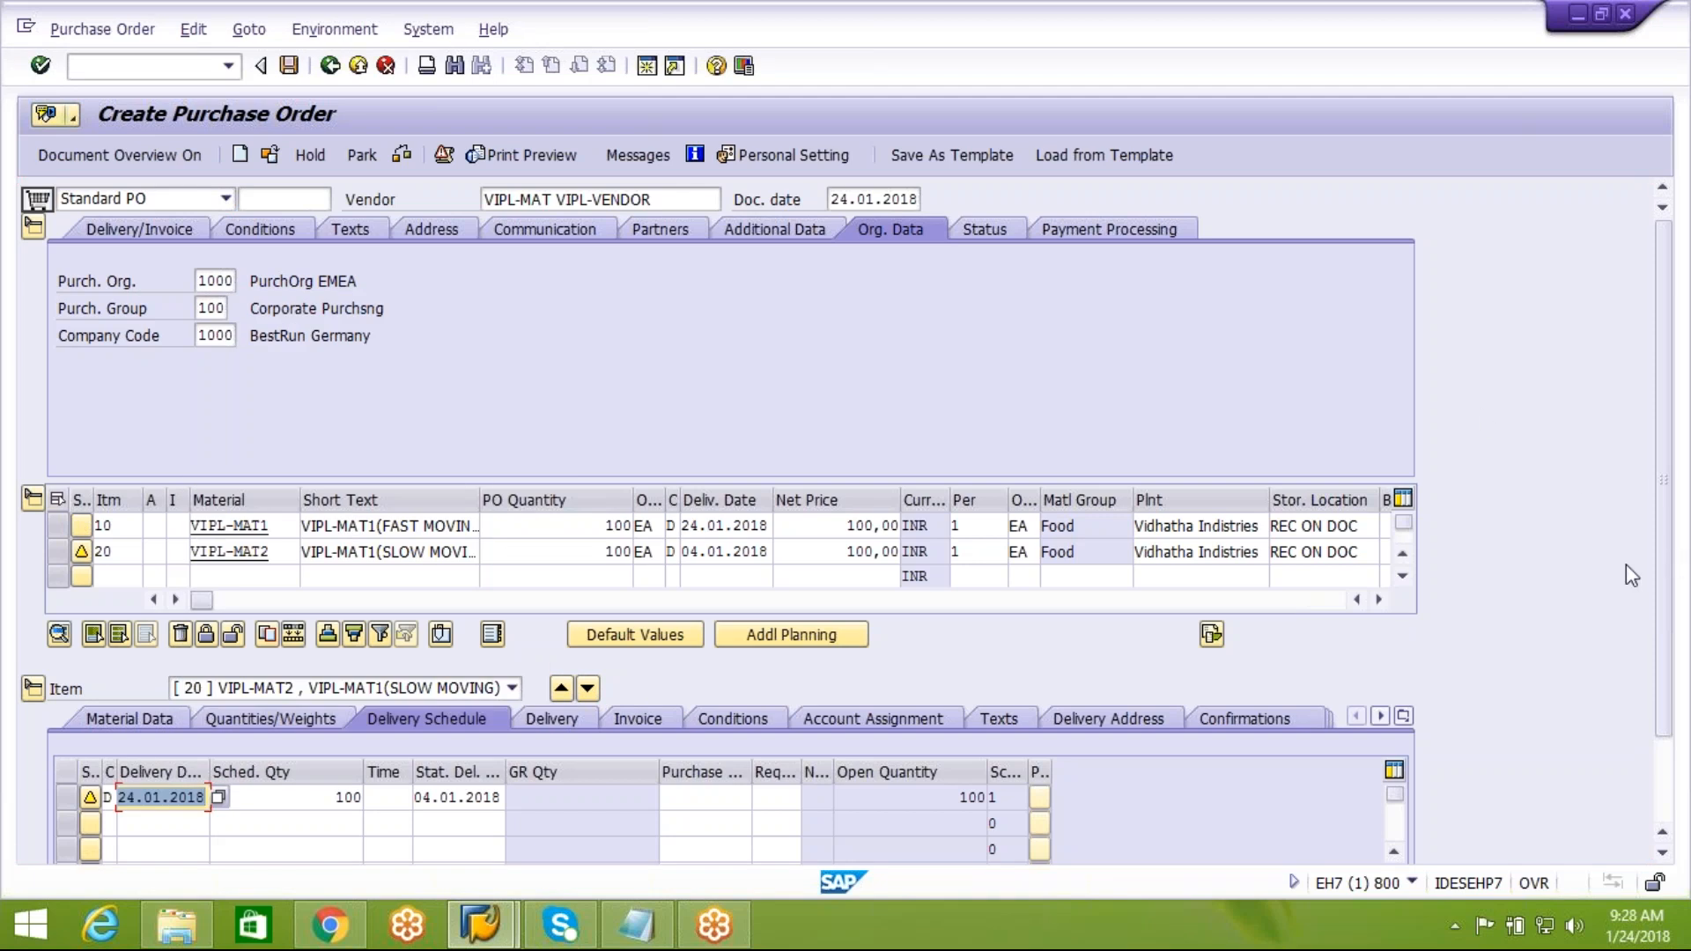
scroll(1669, 603, "down", 1)
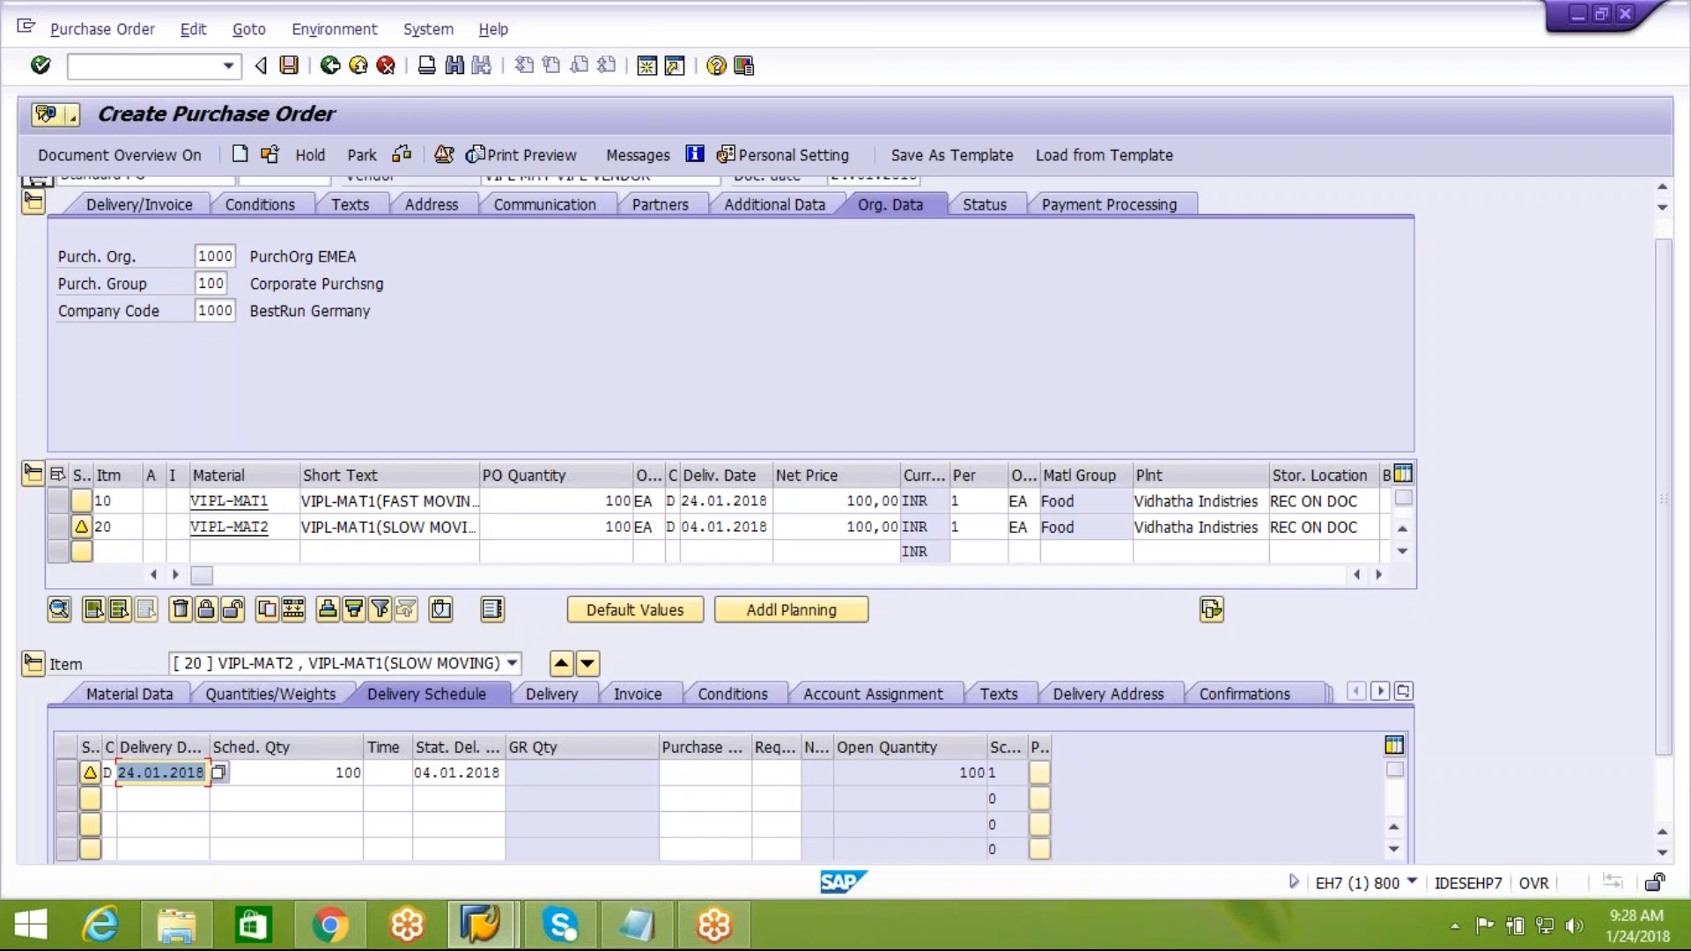
key("Return")
Set the confirmation control of items 10 and 20 to Inbound Delivery WMS and save the purchase order despite the system messages
left_click(59, 526)
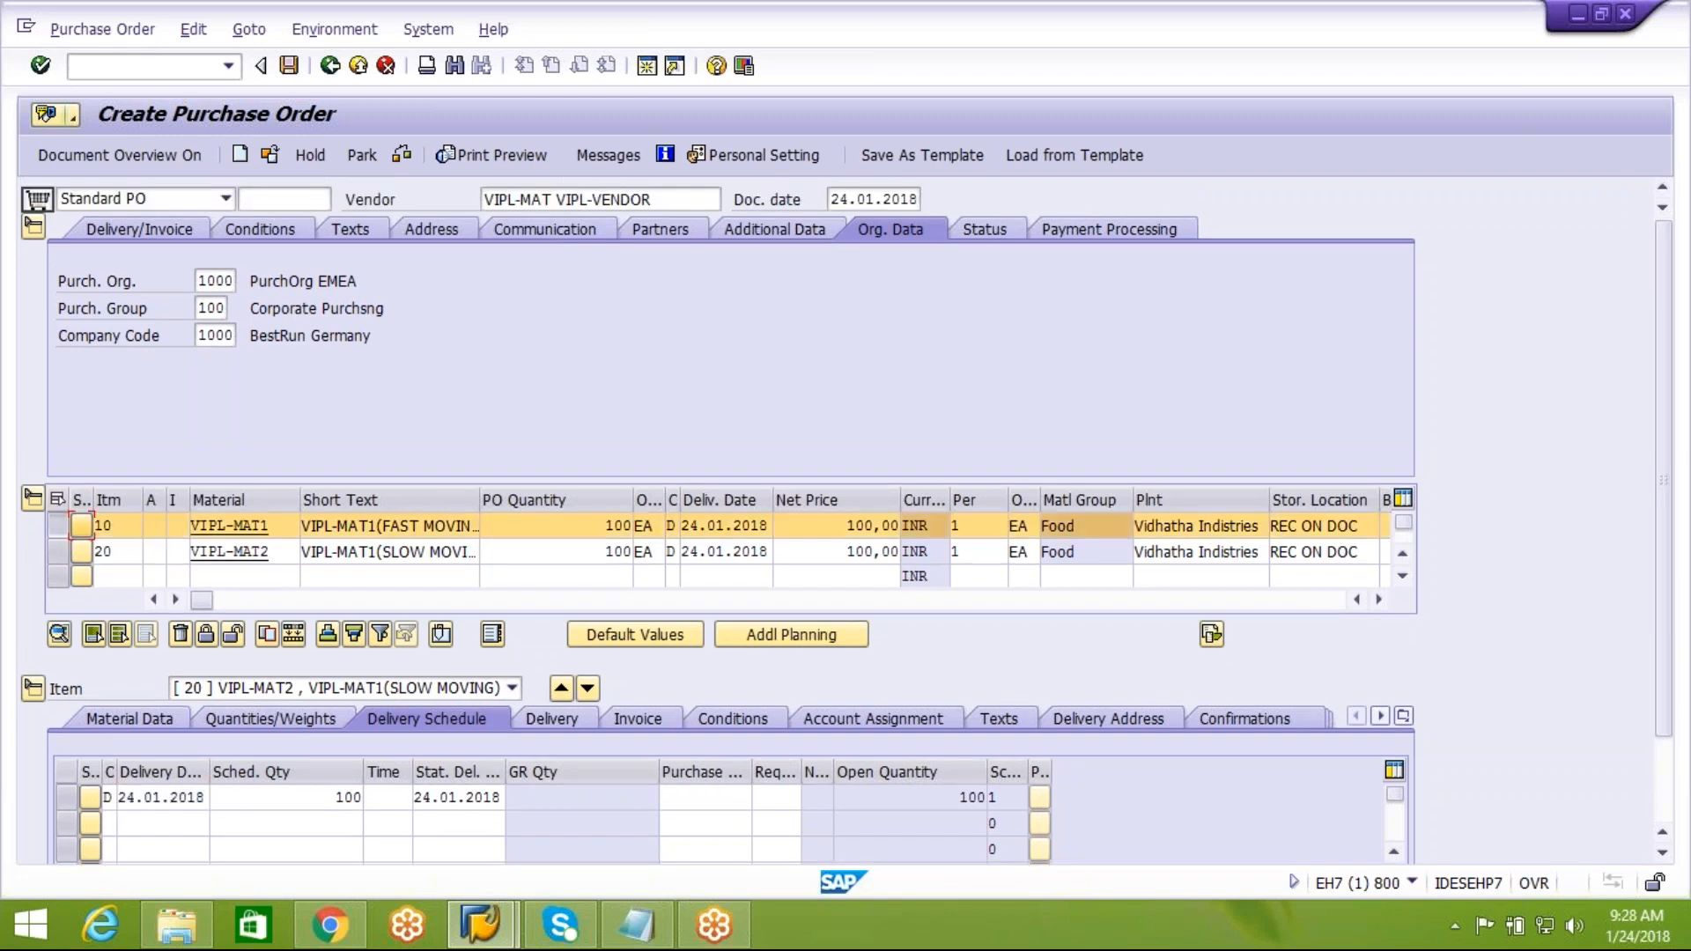
left_click(1254, 721)
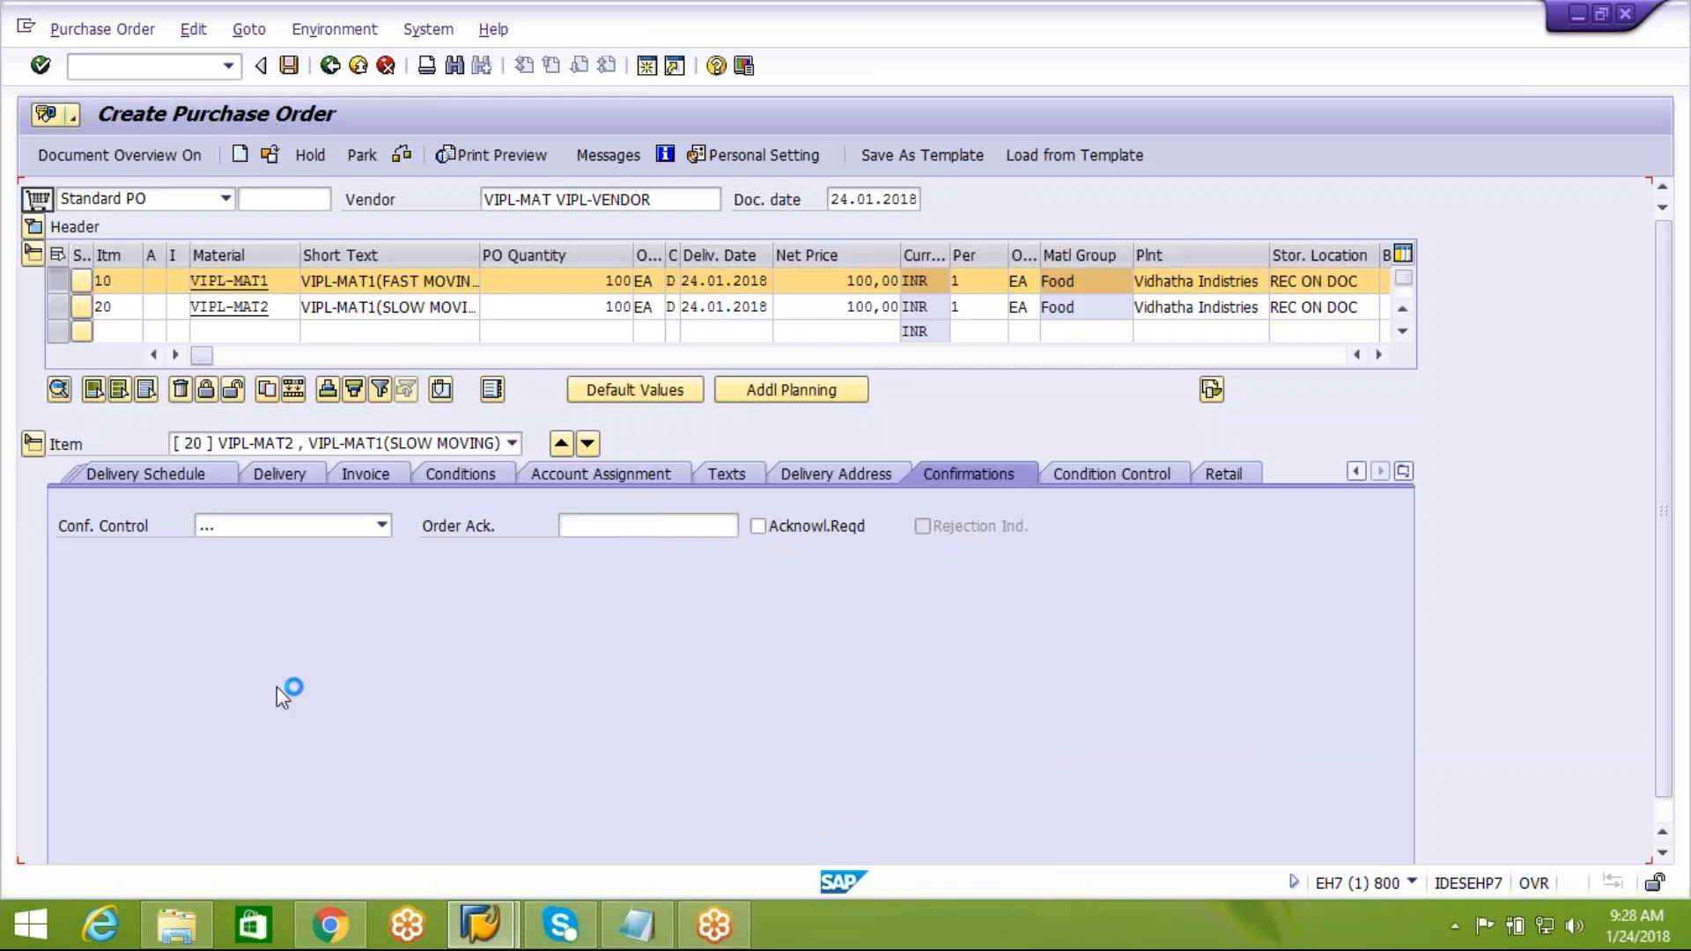
left_click(561, 443)
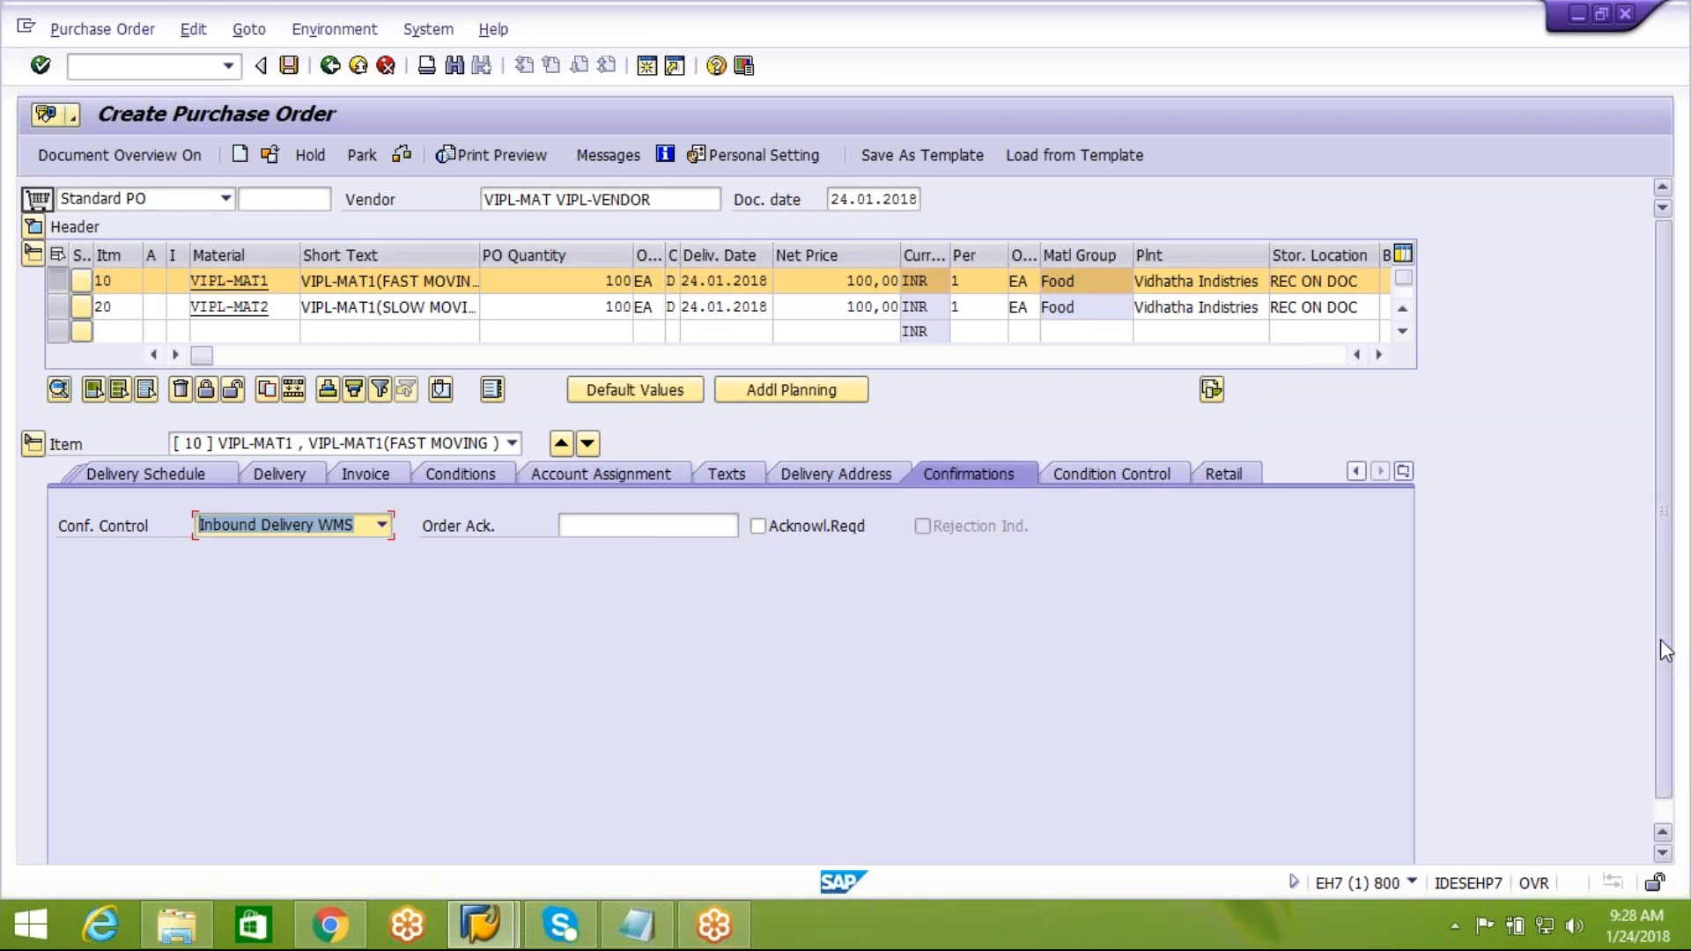
left_click(299, 63)
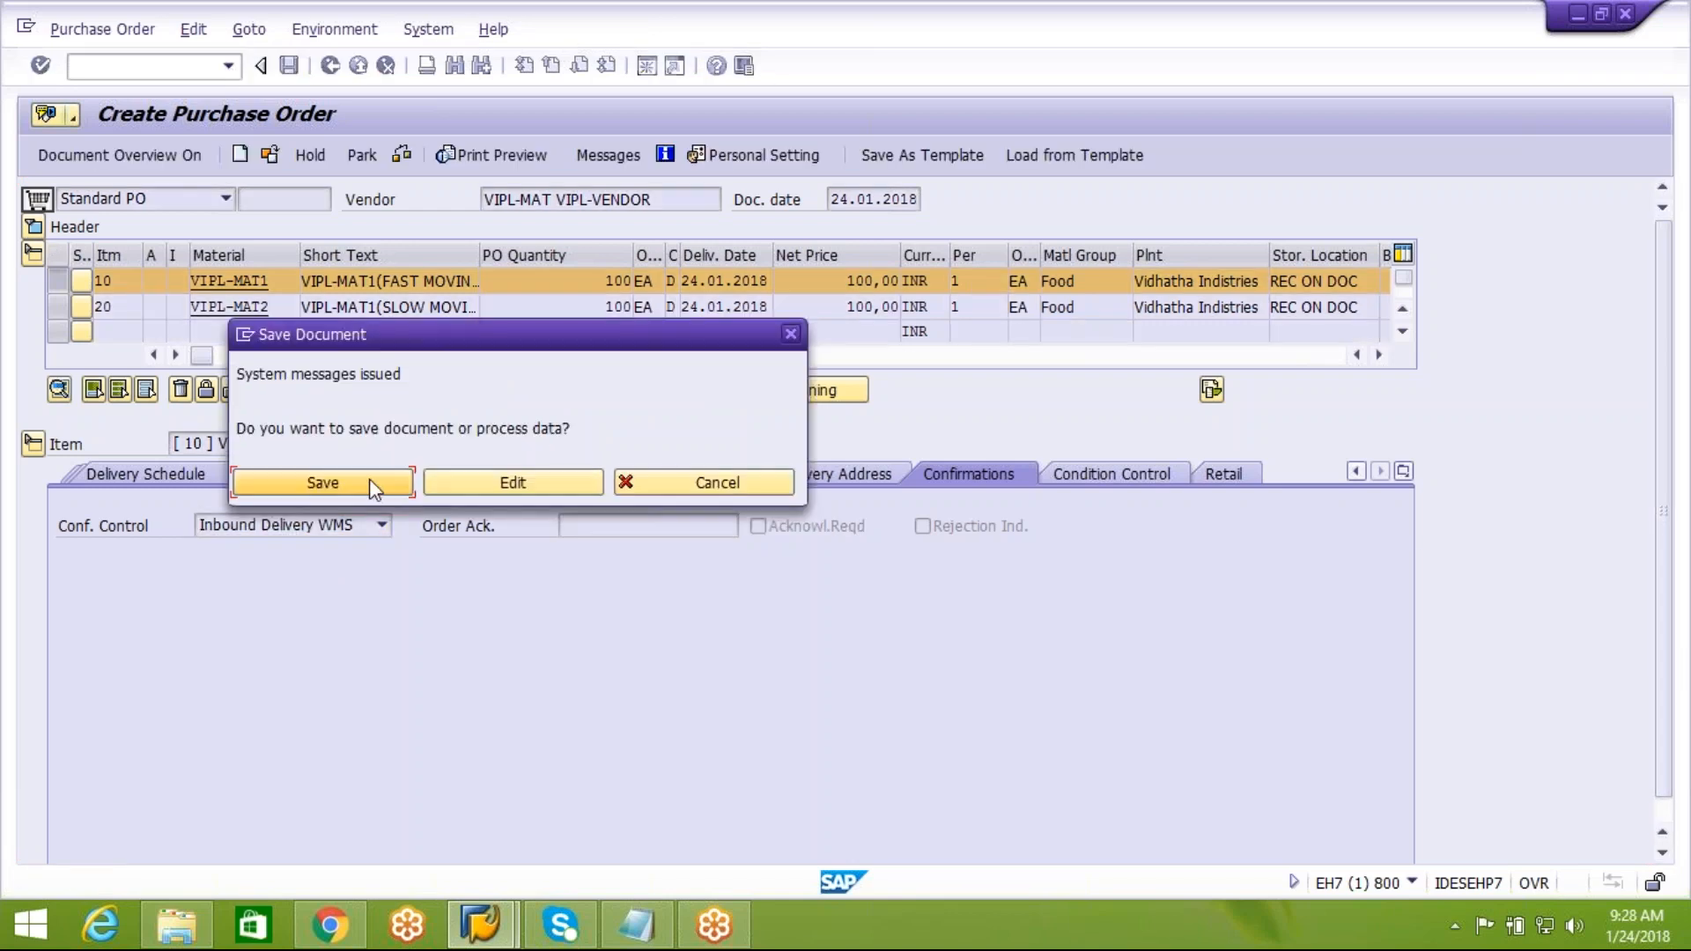
left_click(366, 480)
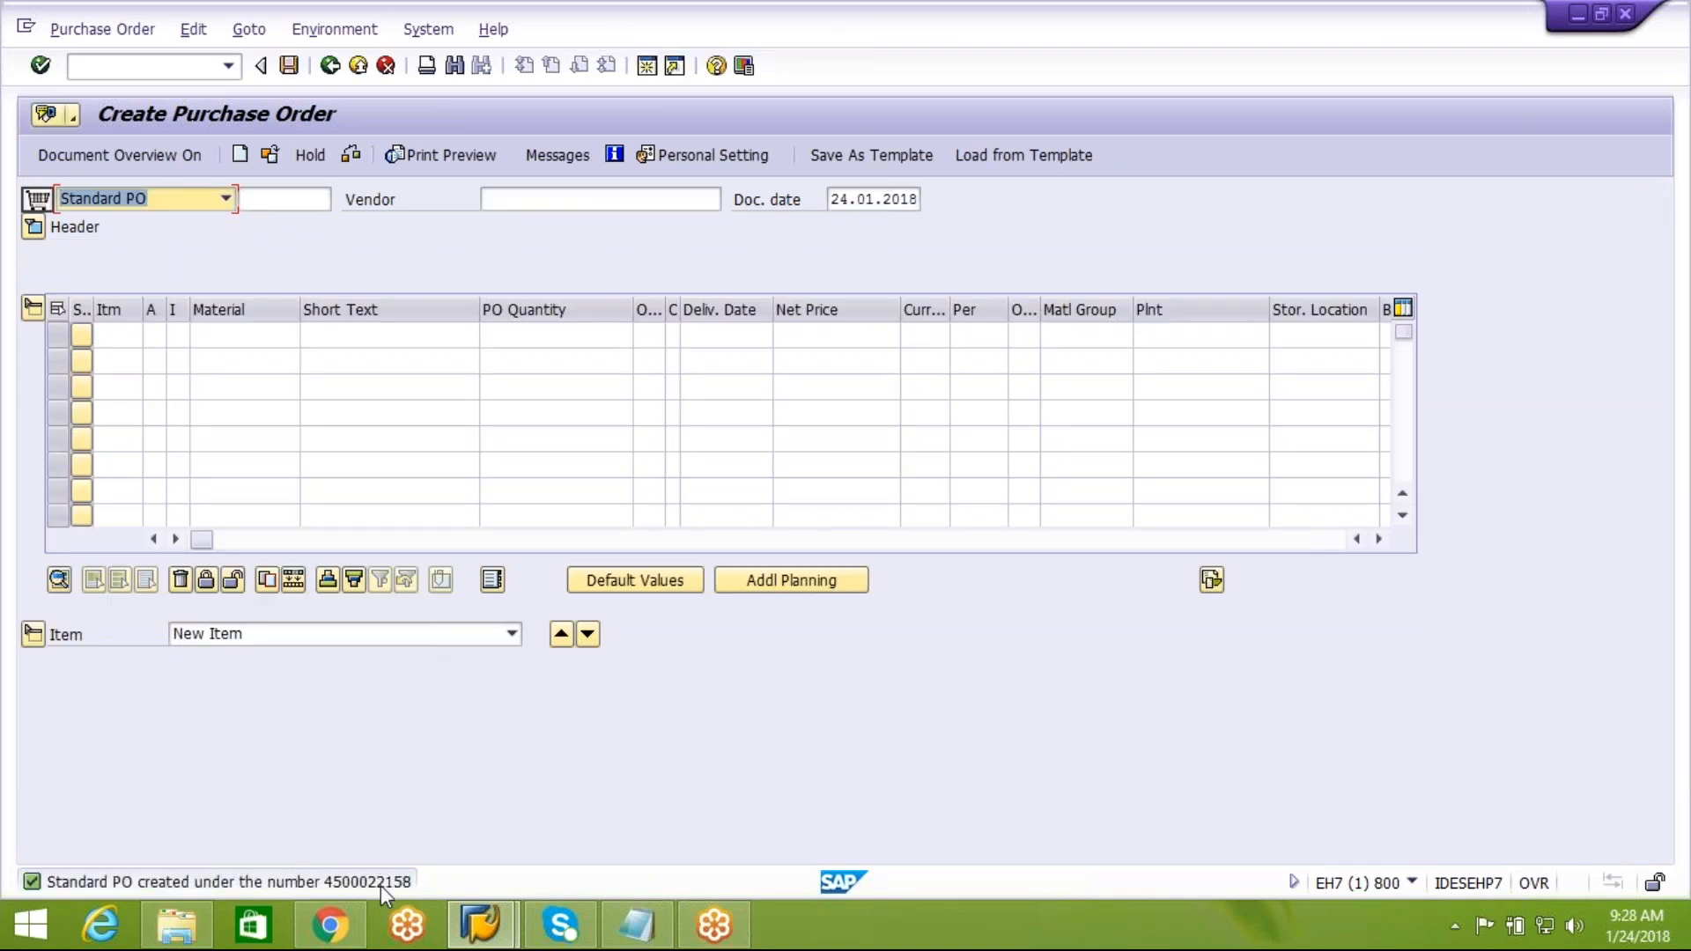
Copy the new purchase order number from the message details into Notepad below Expected GR, and close the message details
double_click(381, 883)
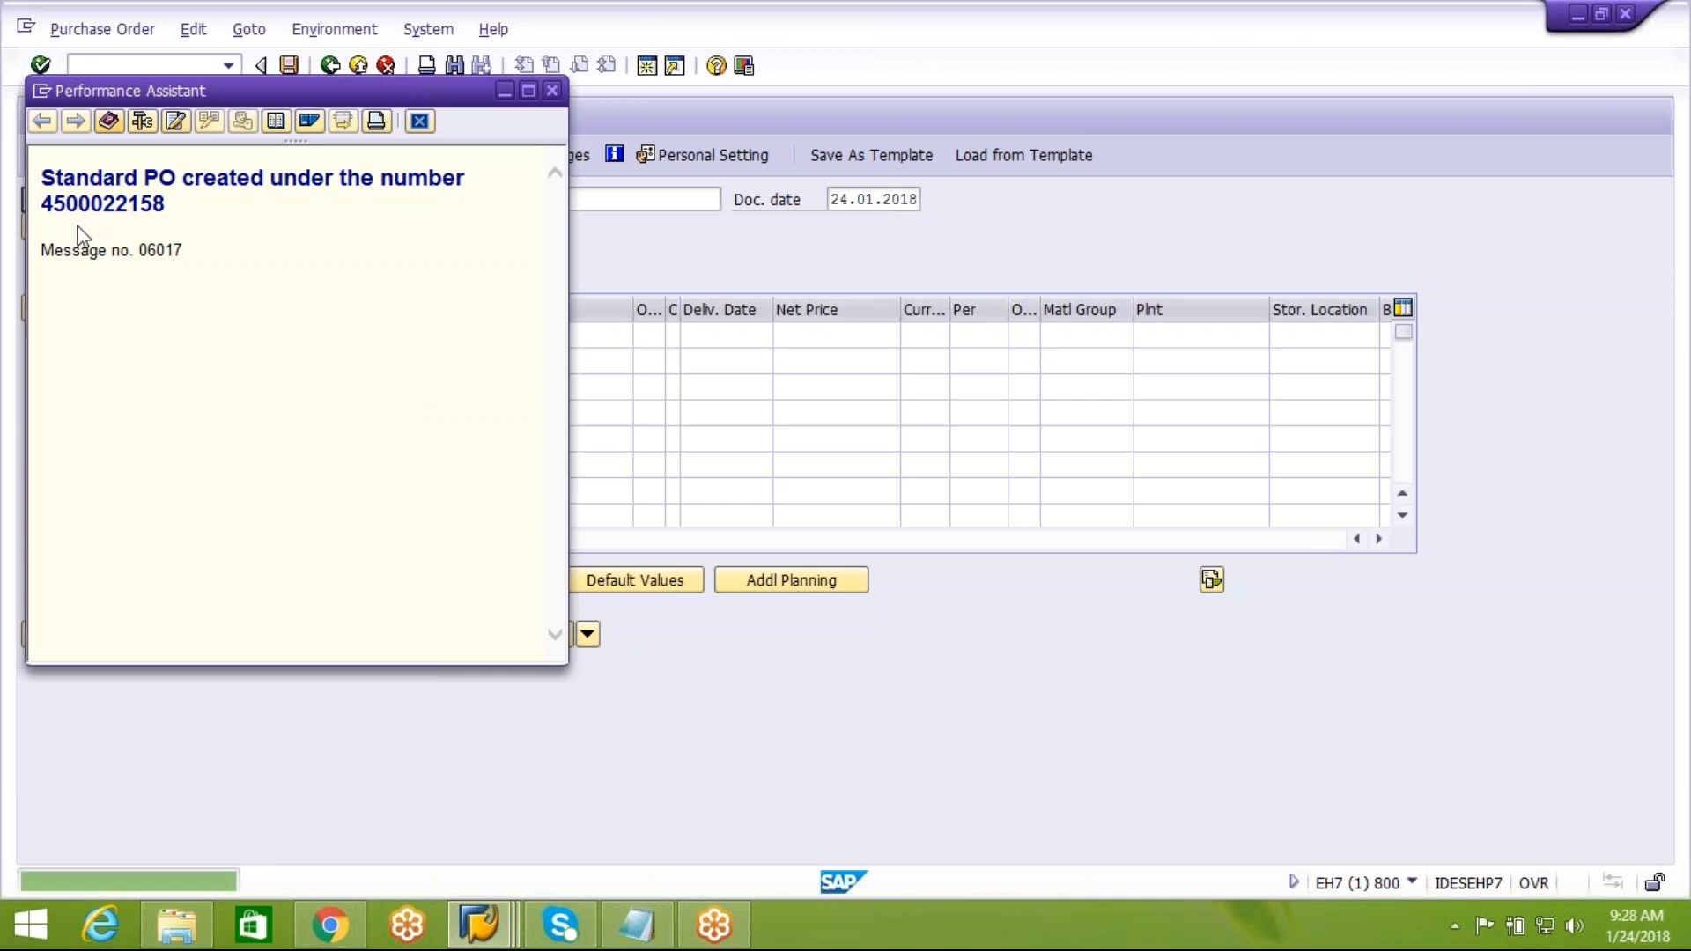
left_click_drag(42, 201, 222, 192)
key("ctrl+c")
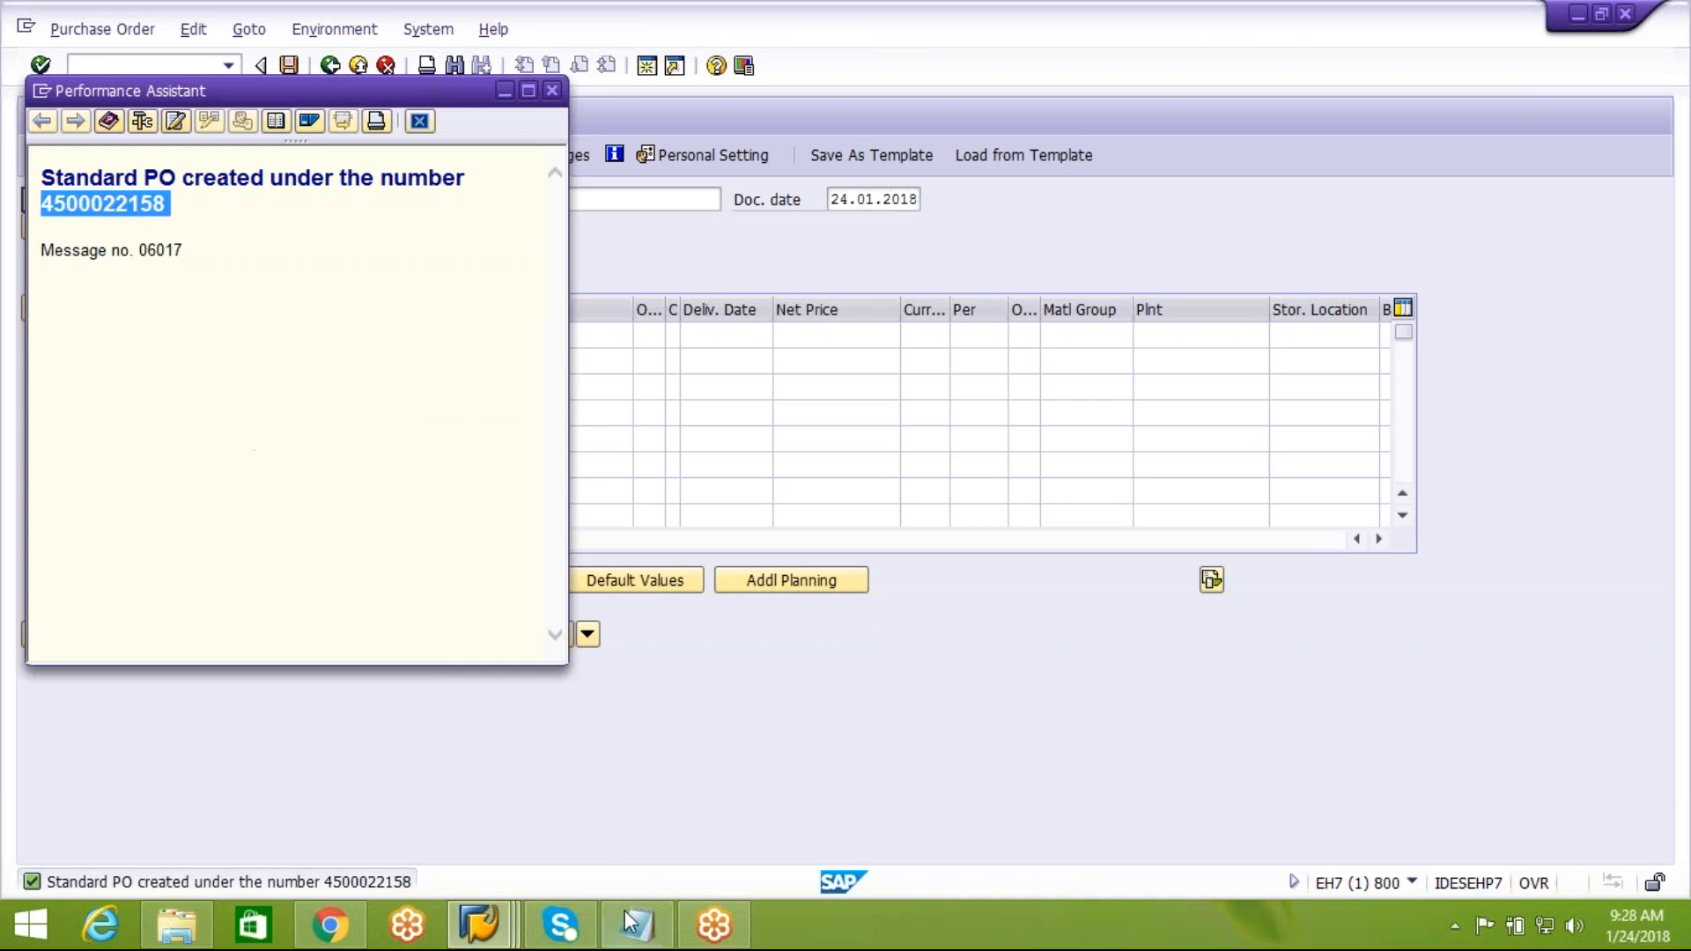
left_click(643, 932)
left_click(67, 421)
key("ctrl+v")
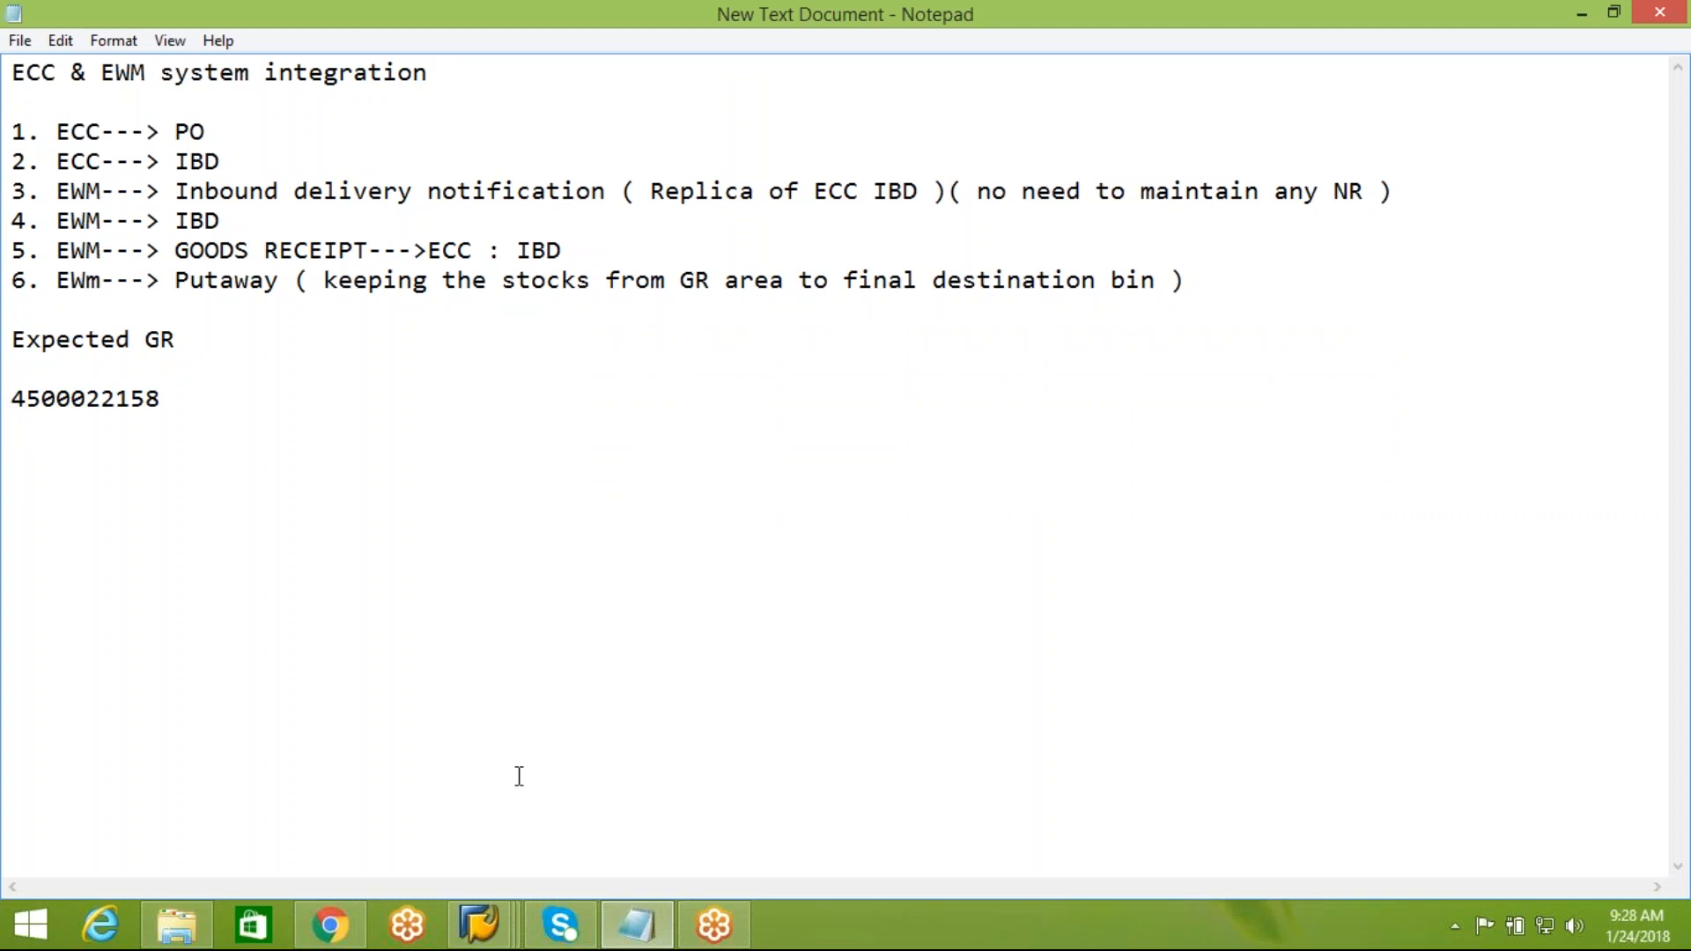
mouse_move(480, 925)
left_click(866, 847)
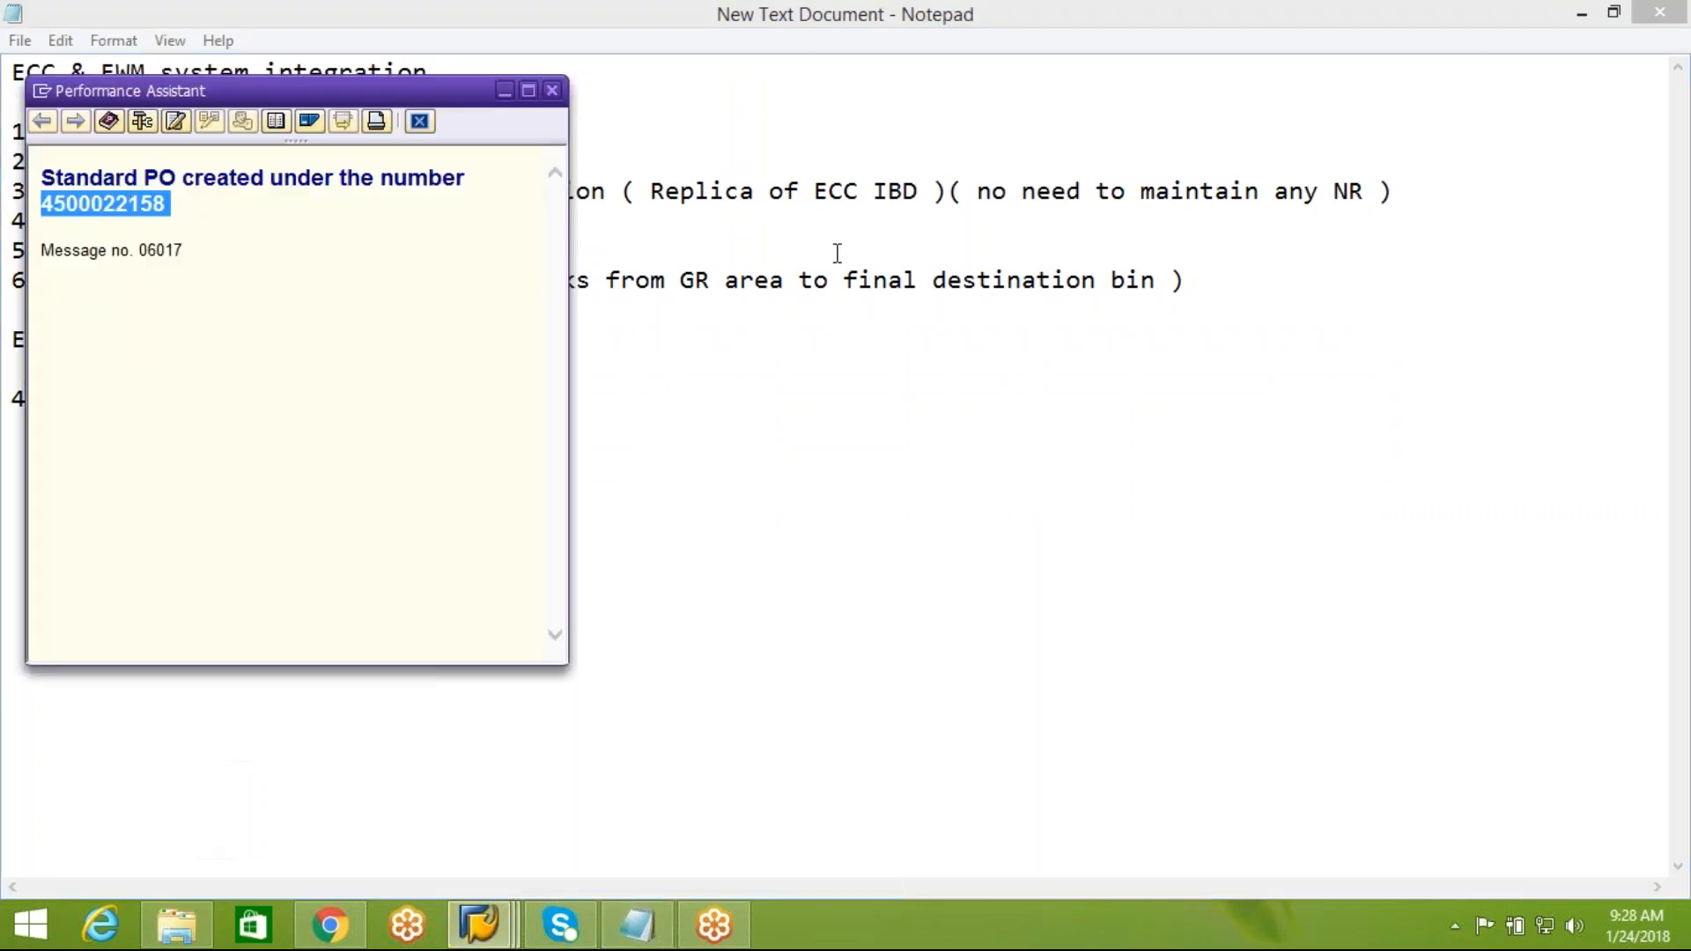
left_click(554, 92)
Return to SAP, leave purchase order creation and start inbound delivery creation with transaction VL31N
left_click(480, 925)
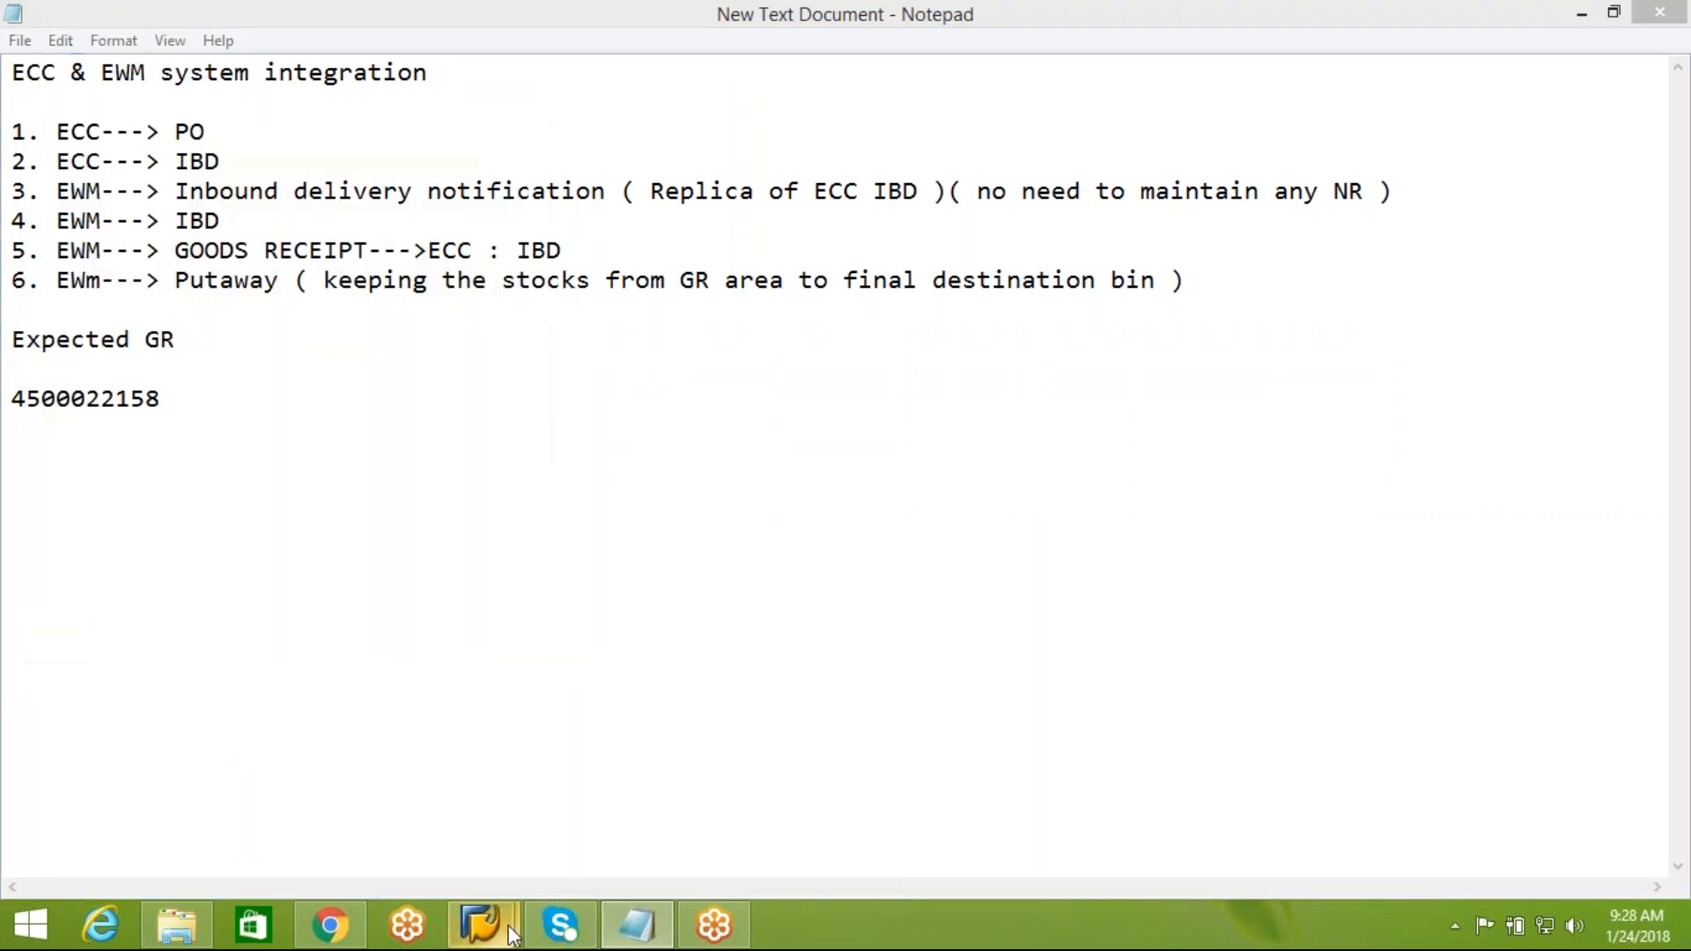
left_click(631, 840)
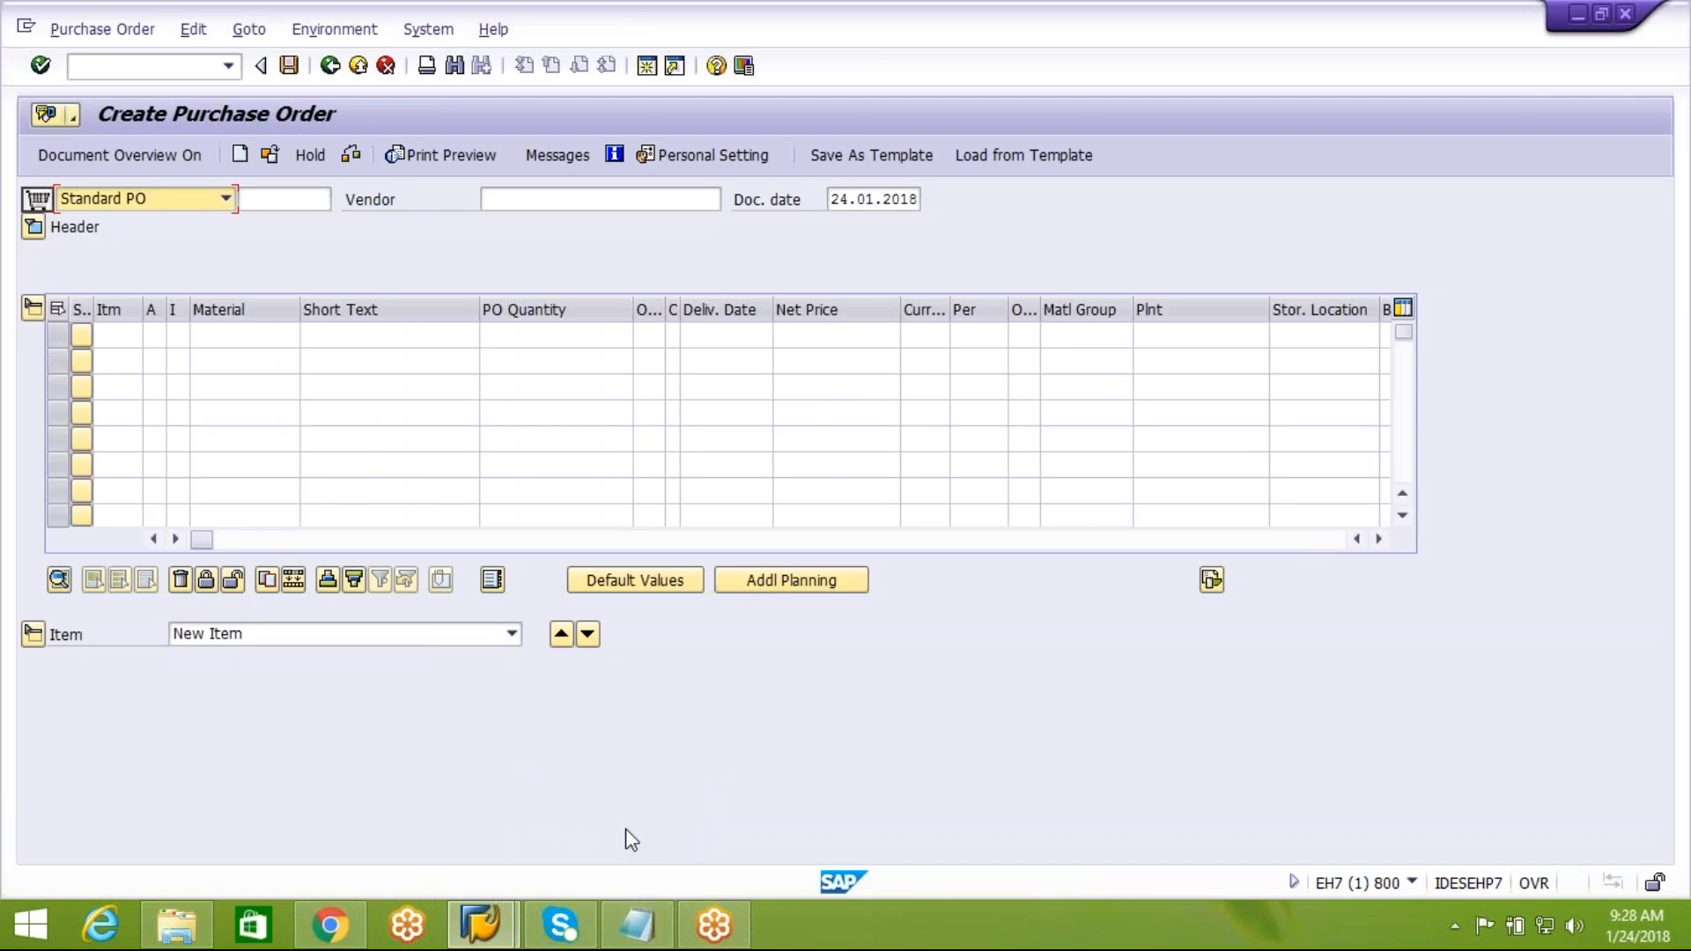
left_click(35, 231)
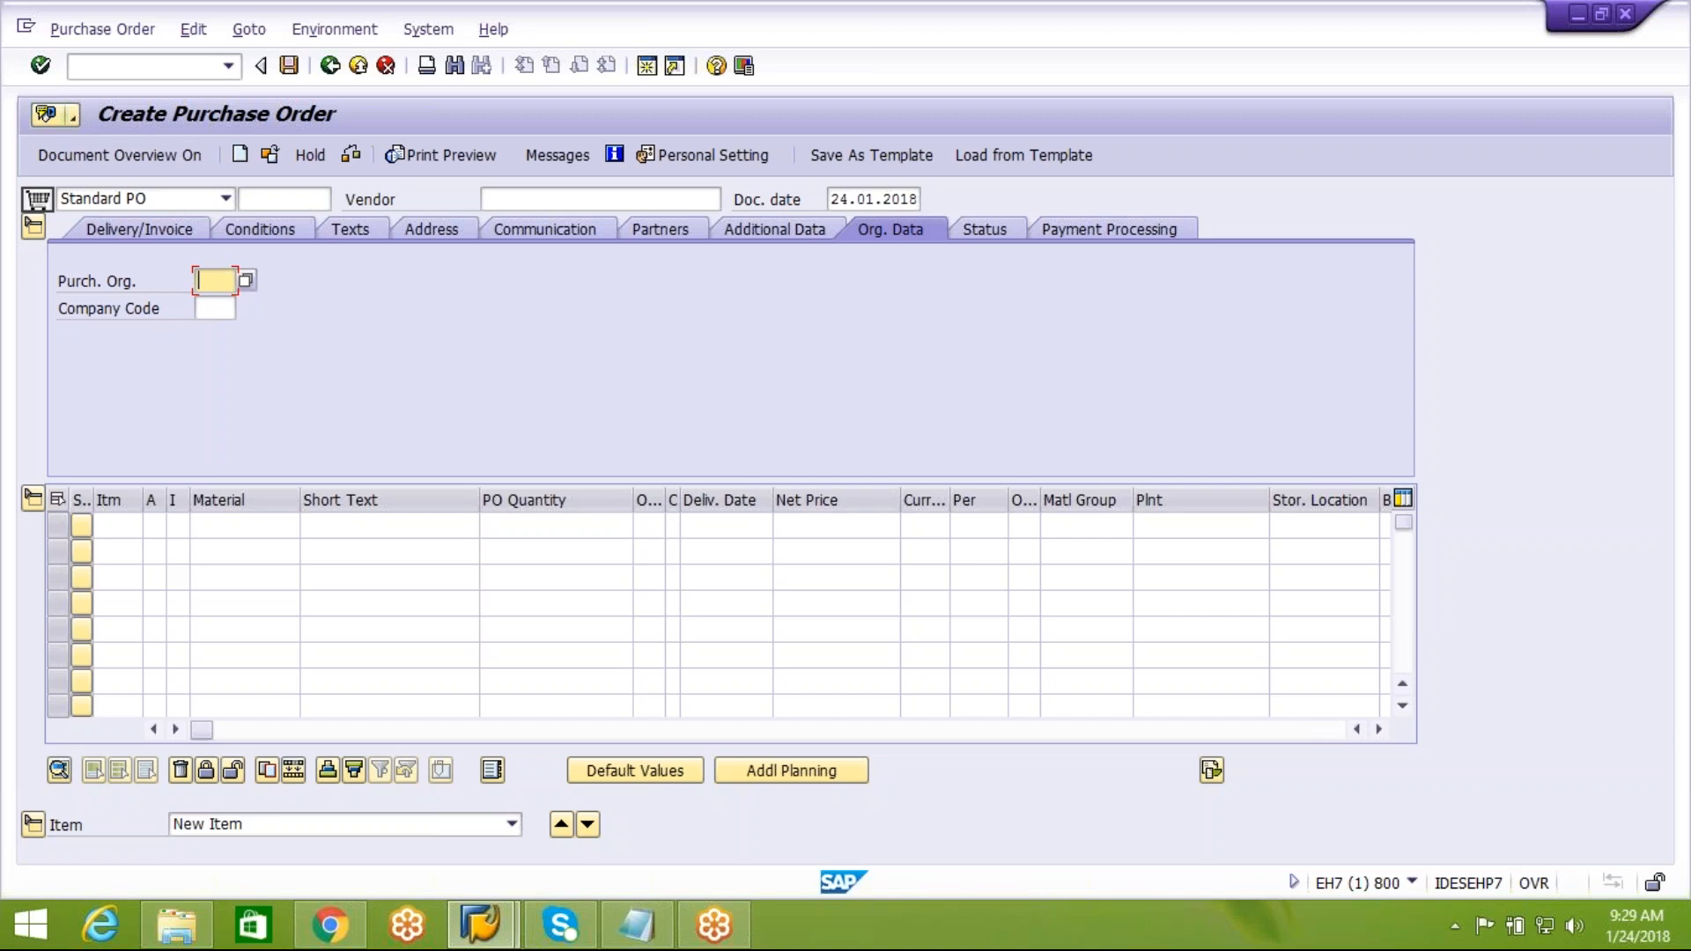
left_click(330, 65)
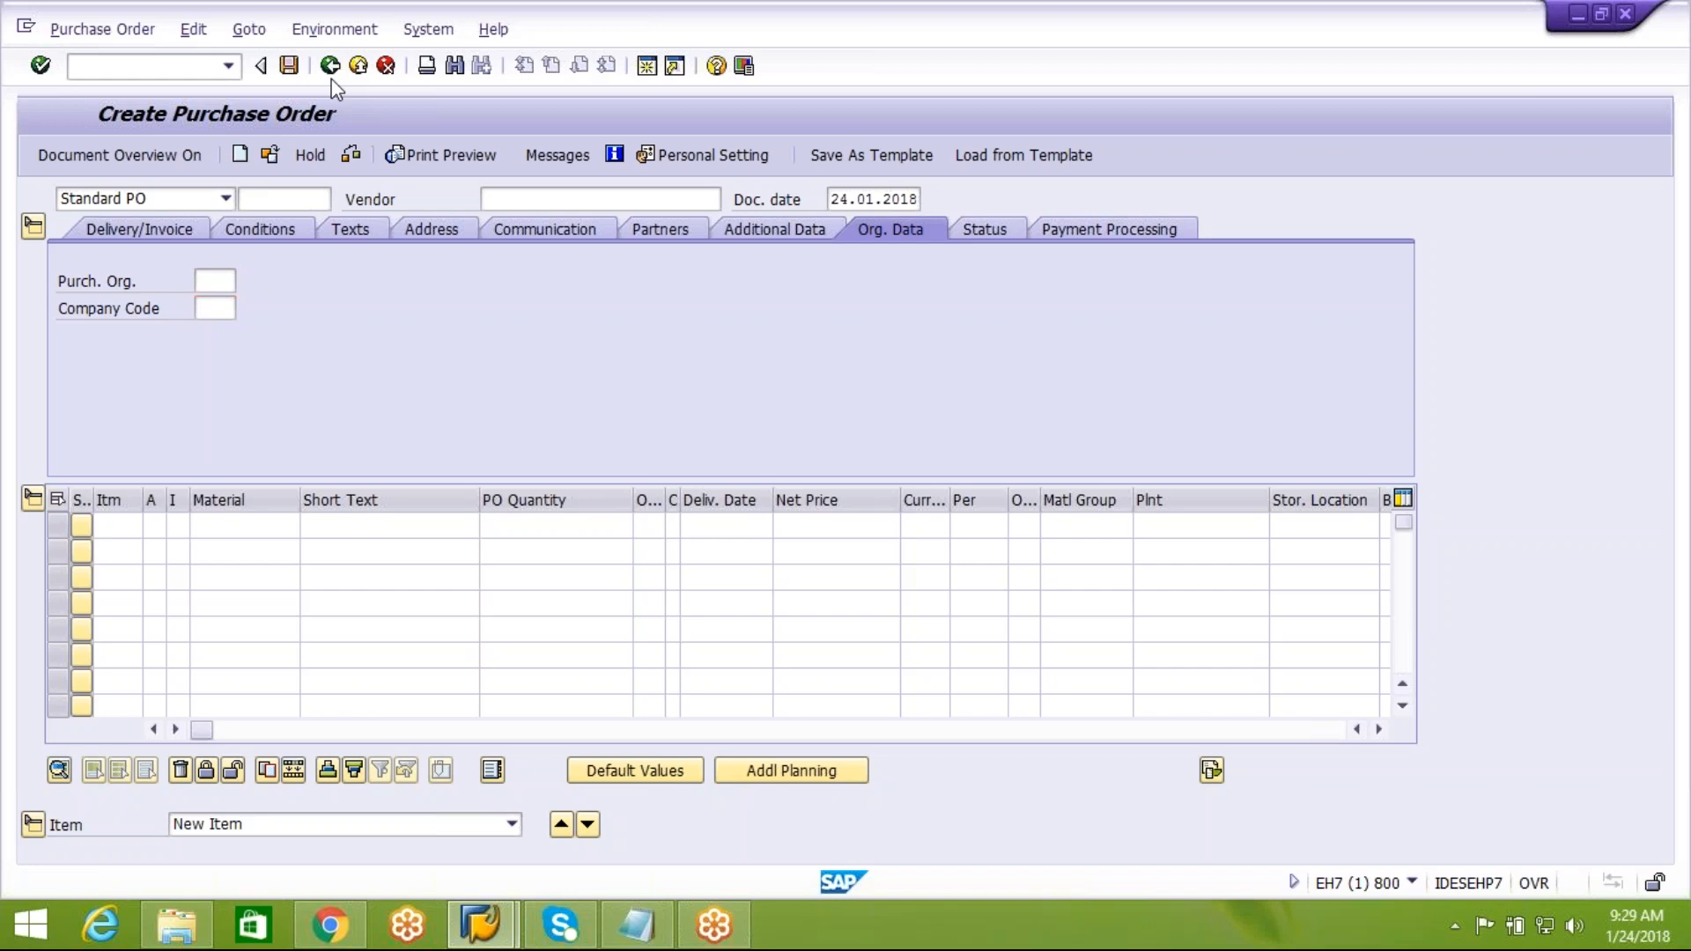
type("vl3")
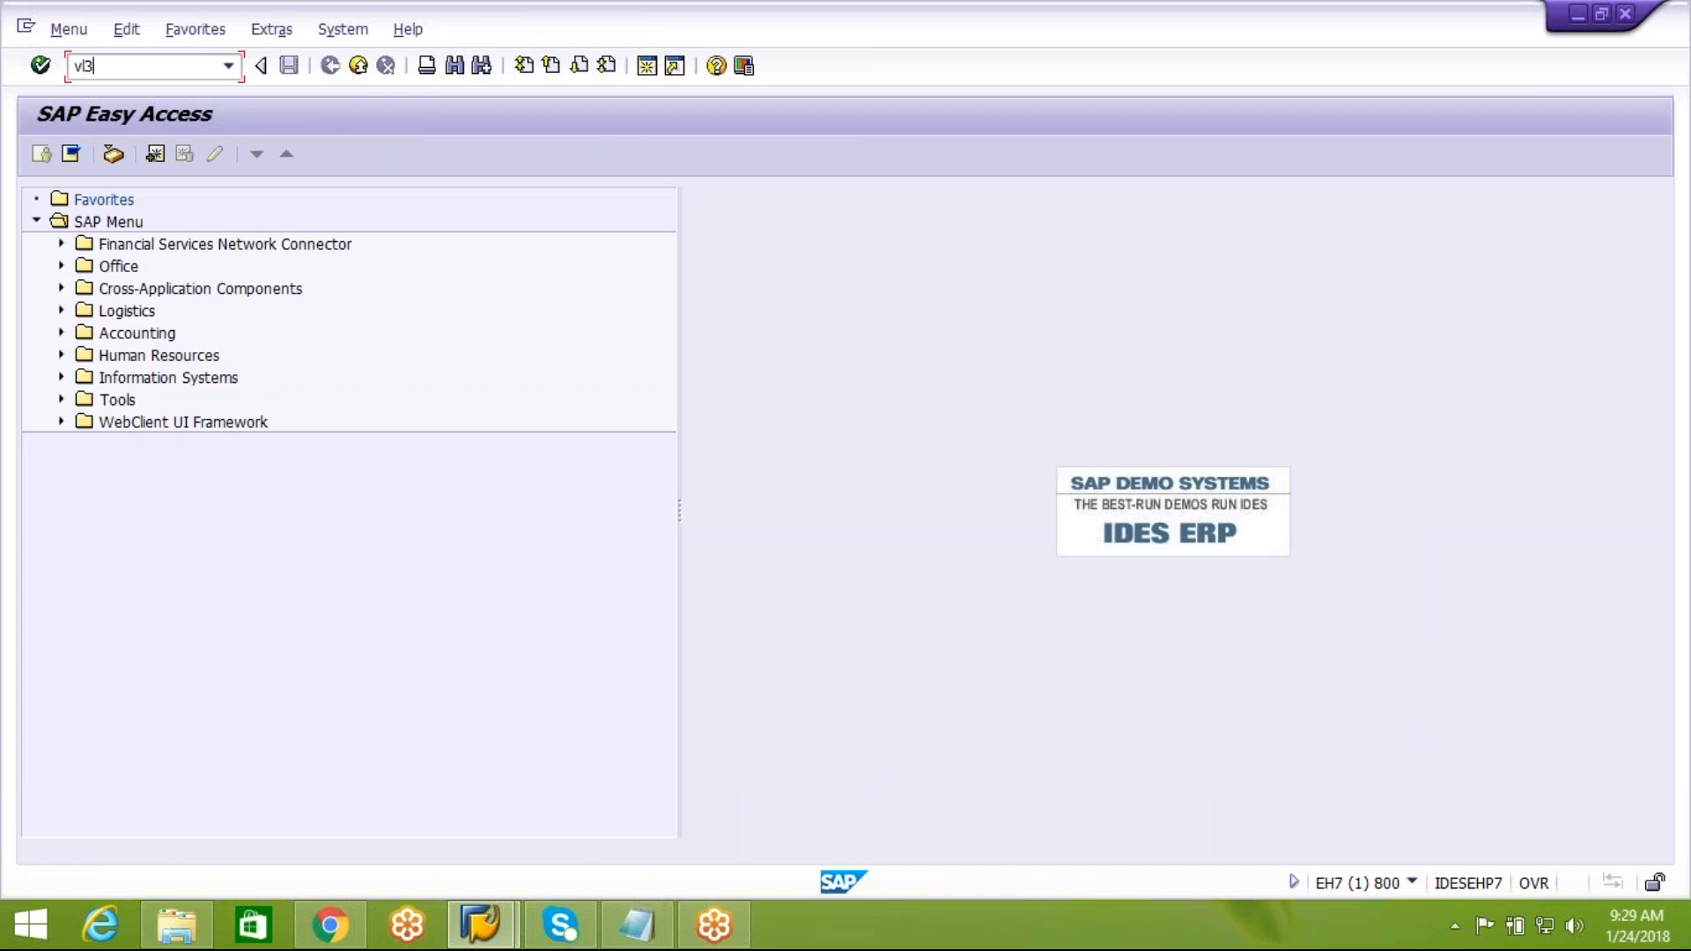
type("1n")
key("Return")
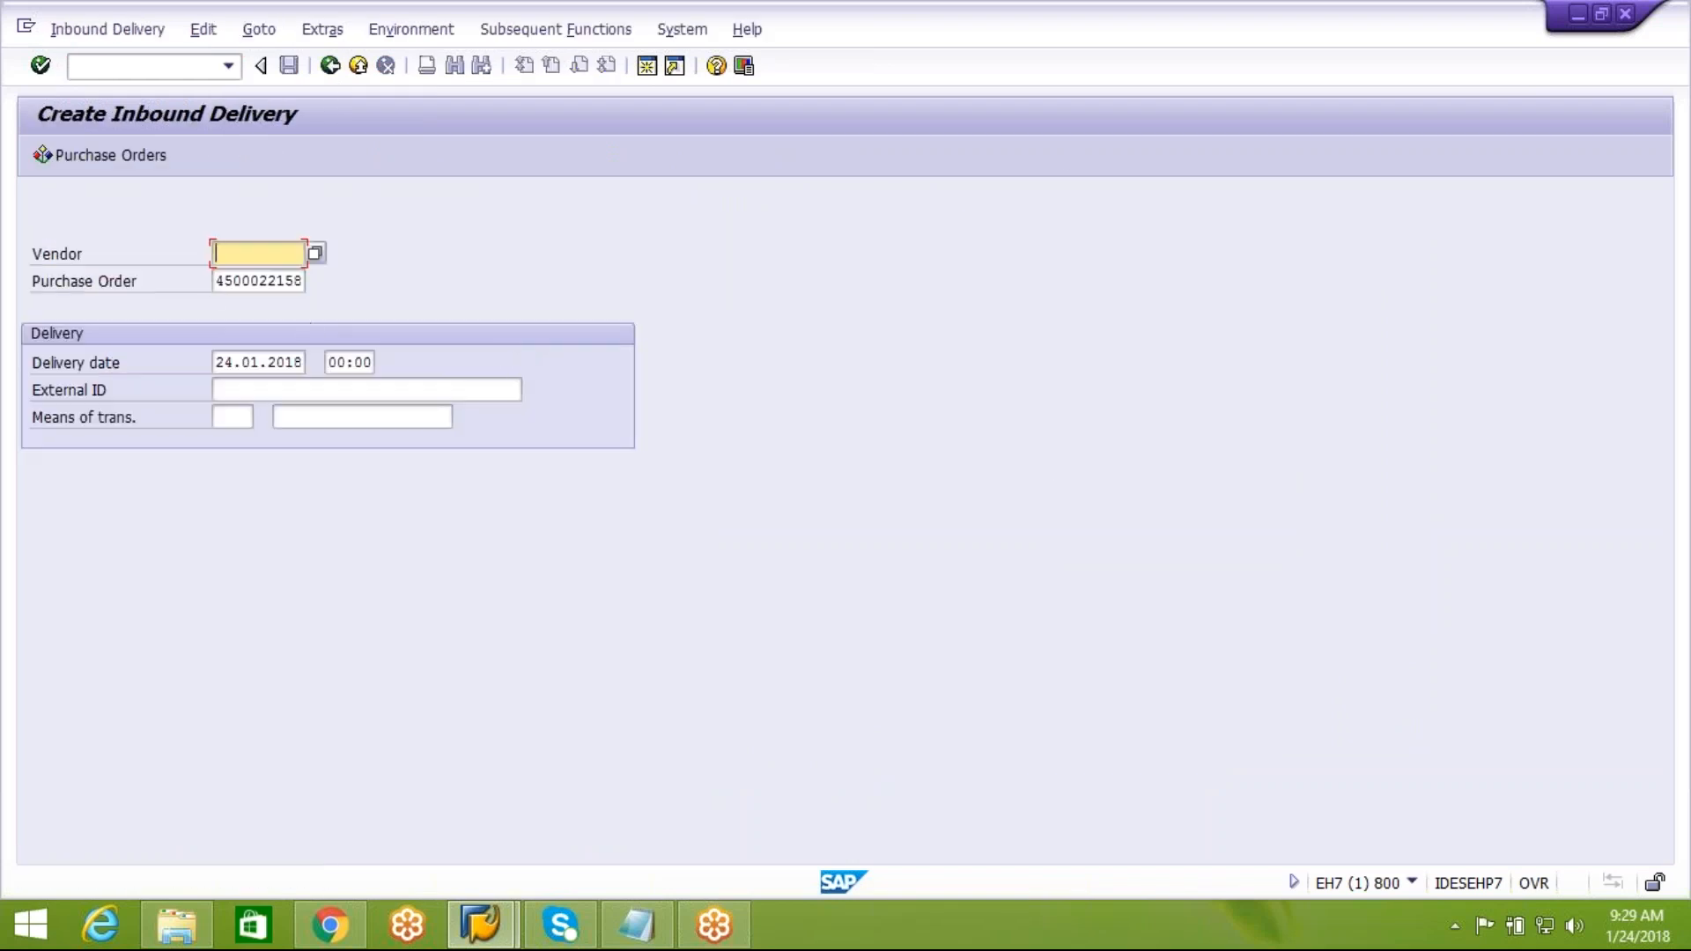
Set the inbound delivery's external ID to the purchase order number followed by -DEMO1 and continue to the item overview
key("Tab")
key("ctrl+c")
left_click(387, 300)
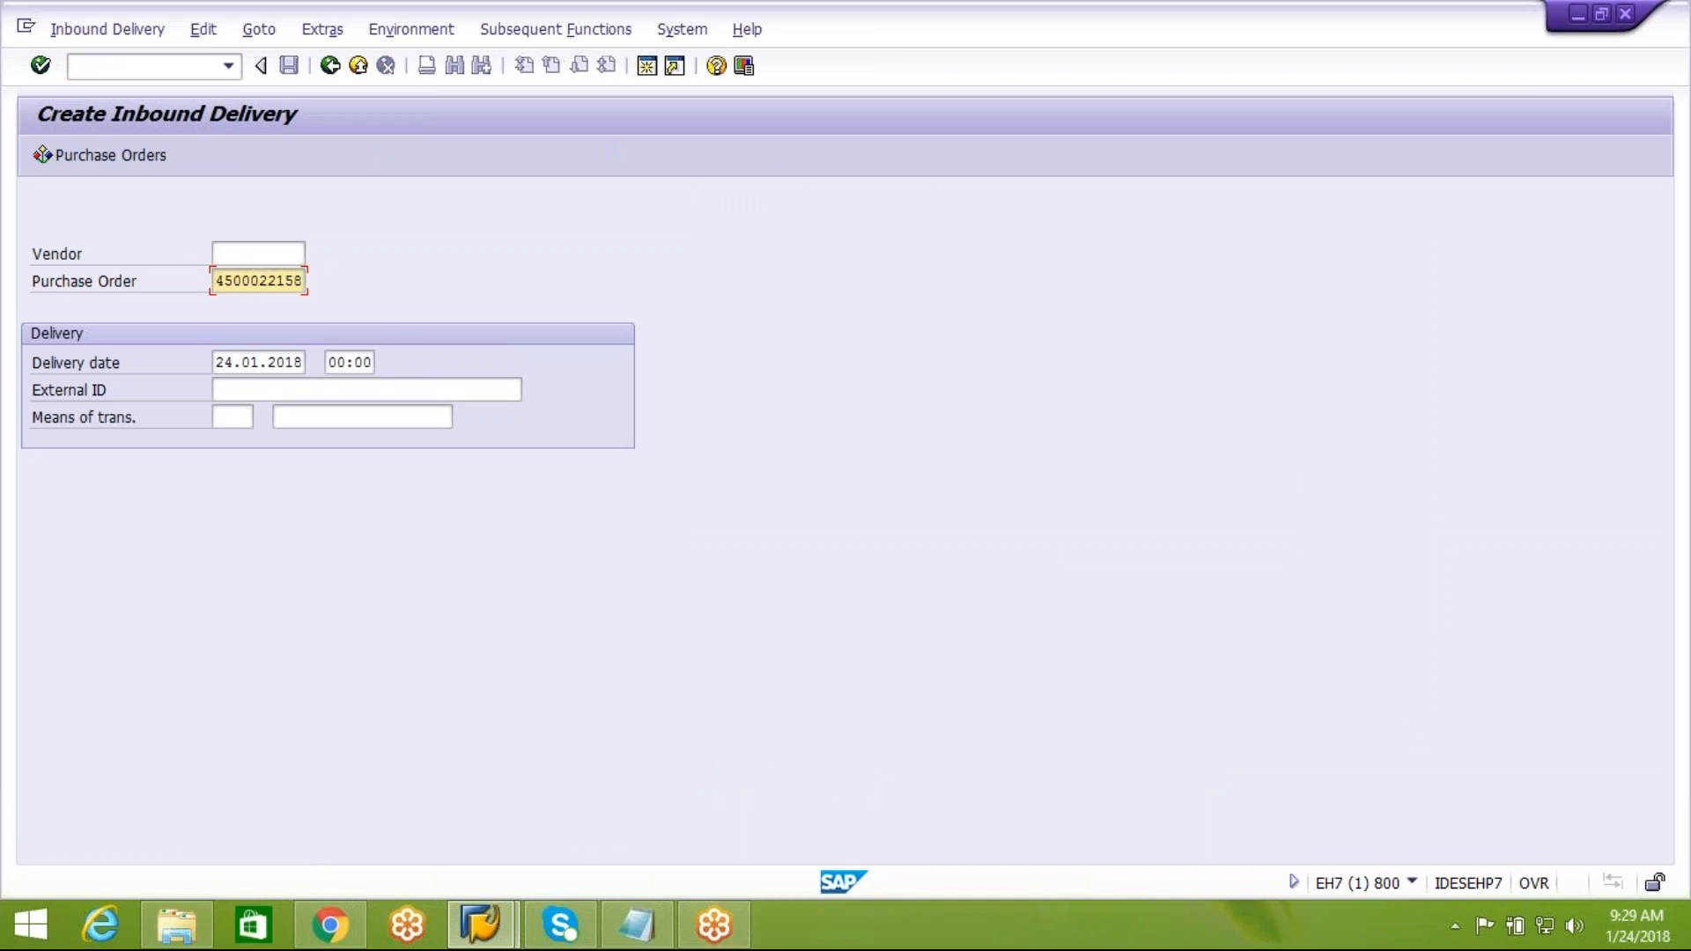
left_click(335, 390)
key("ctrl+v")
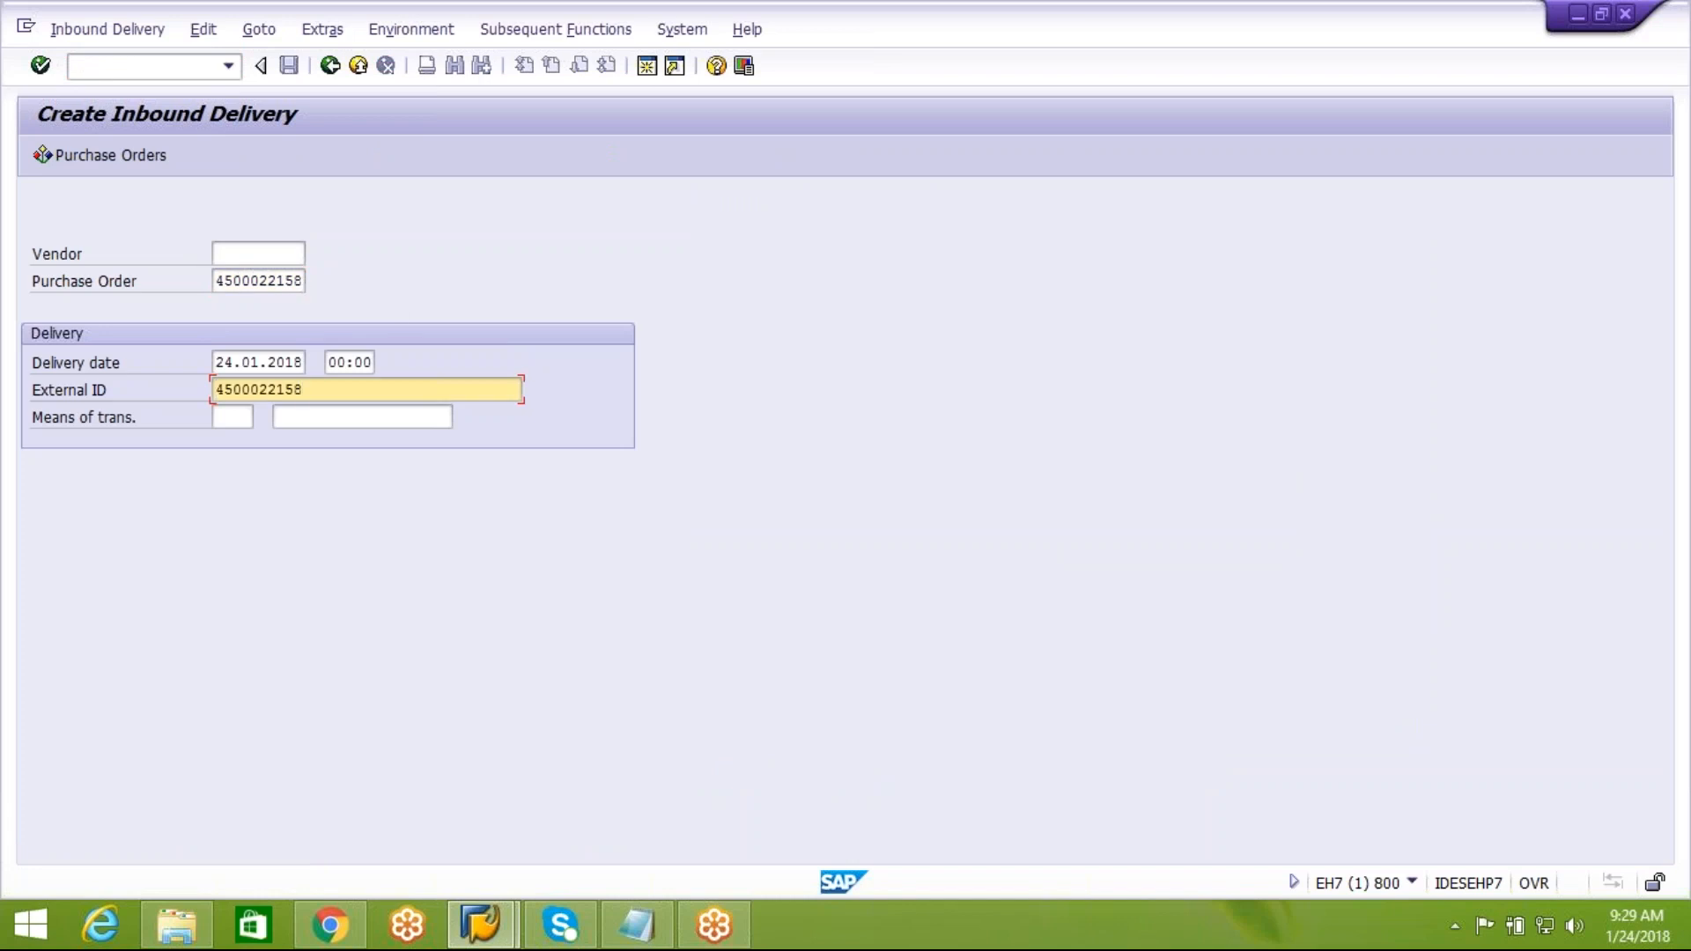
type("-DEMO1")
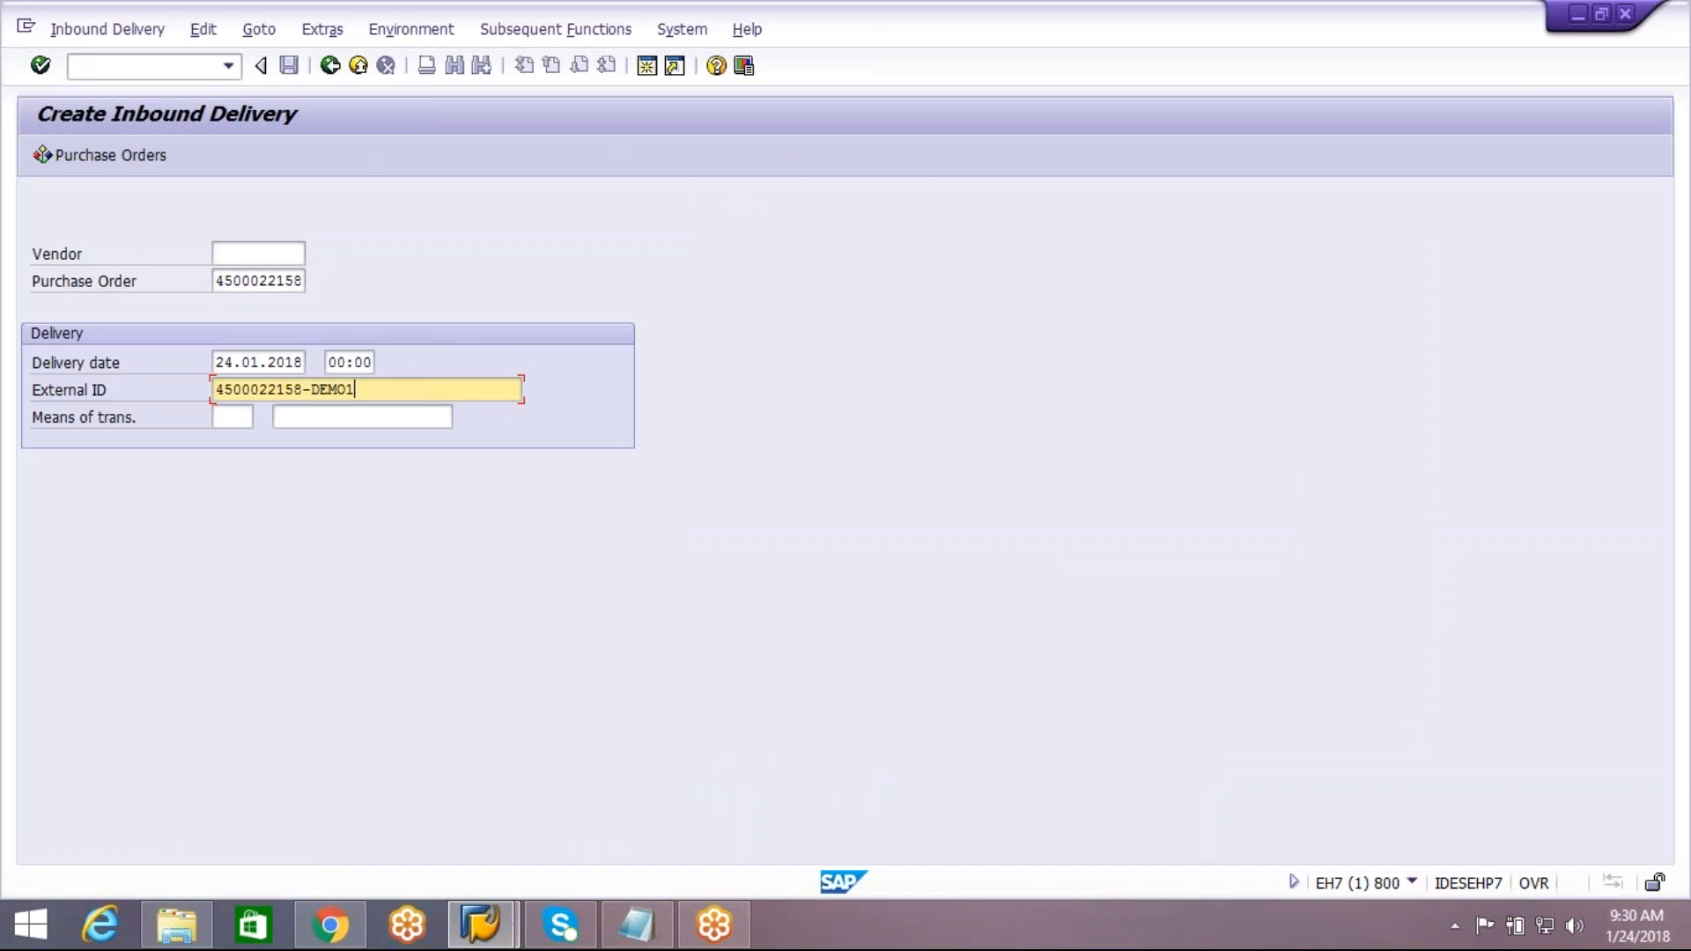
key("Return")
key("Return")
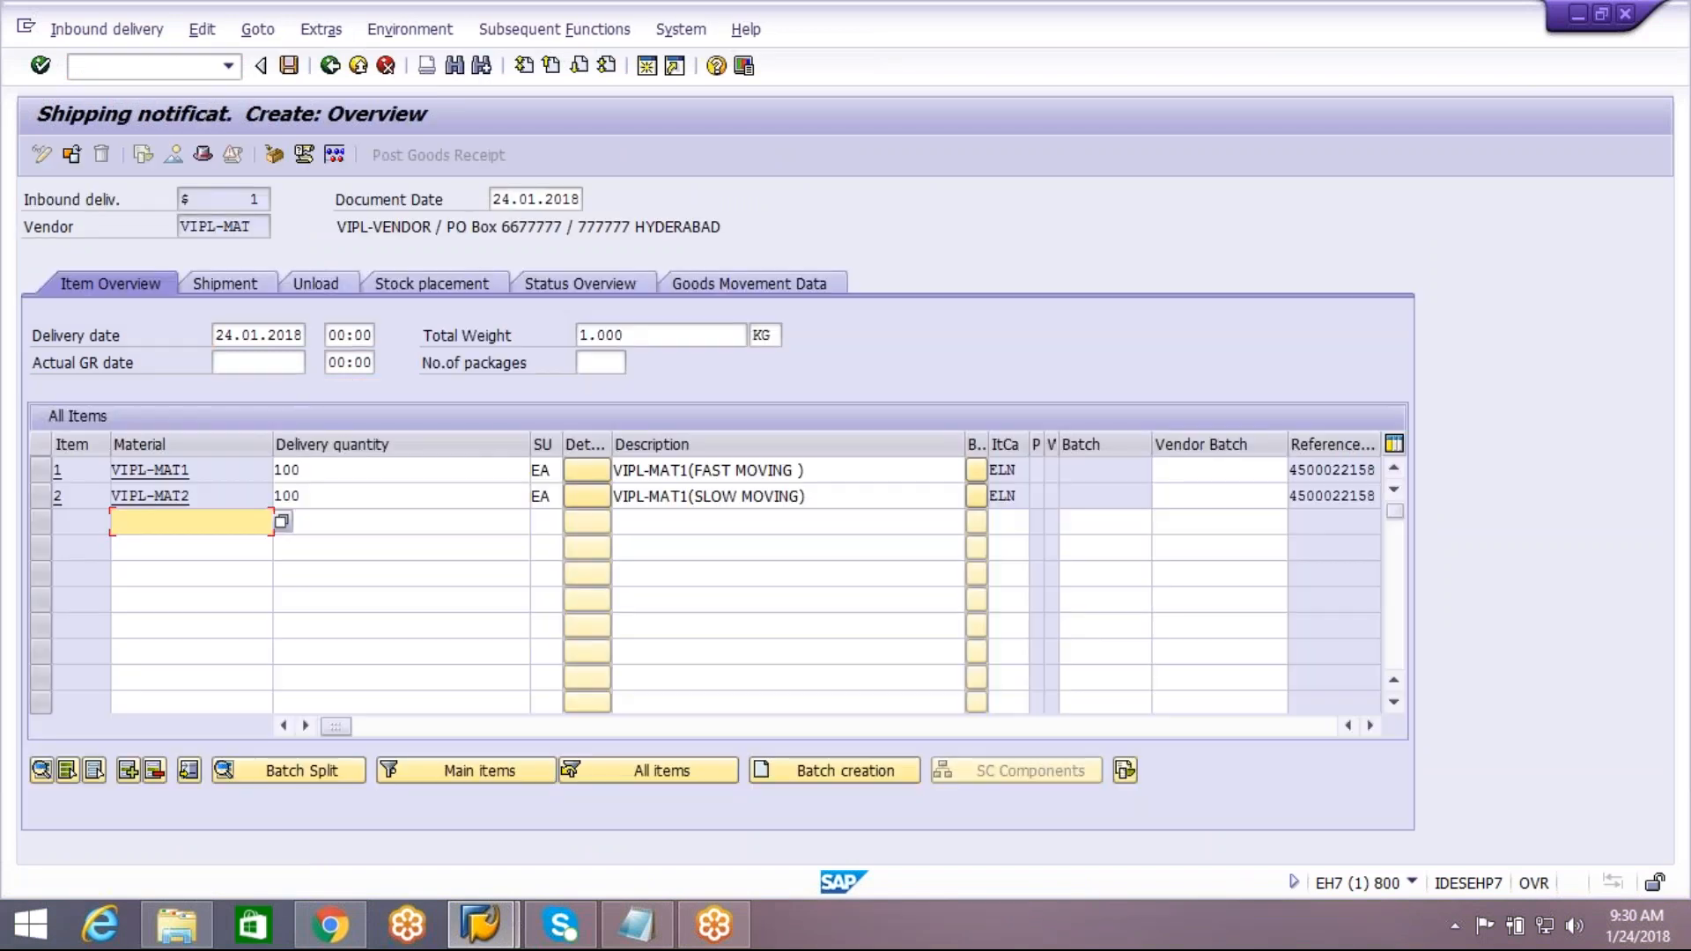
Set the delivery quantity of both items, VIPL-MAT1 and VIPL-MAT2, to 1
left_click(280, 478)
double_click(280, 479)
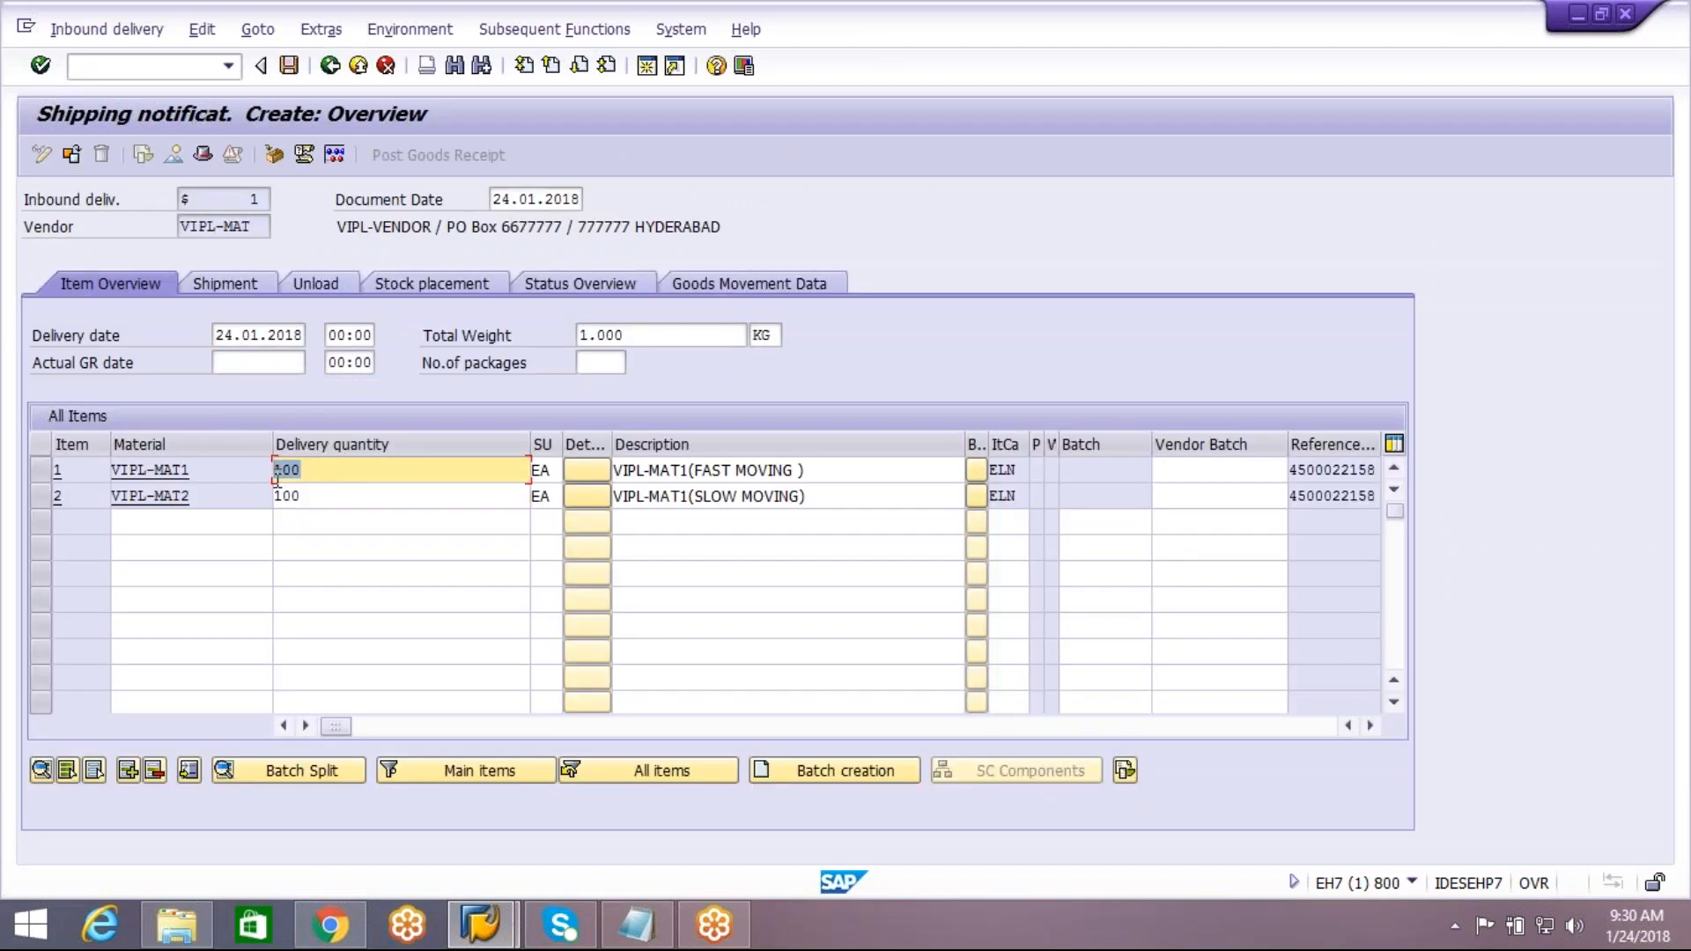
type("1")
left_click(323, 499)
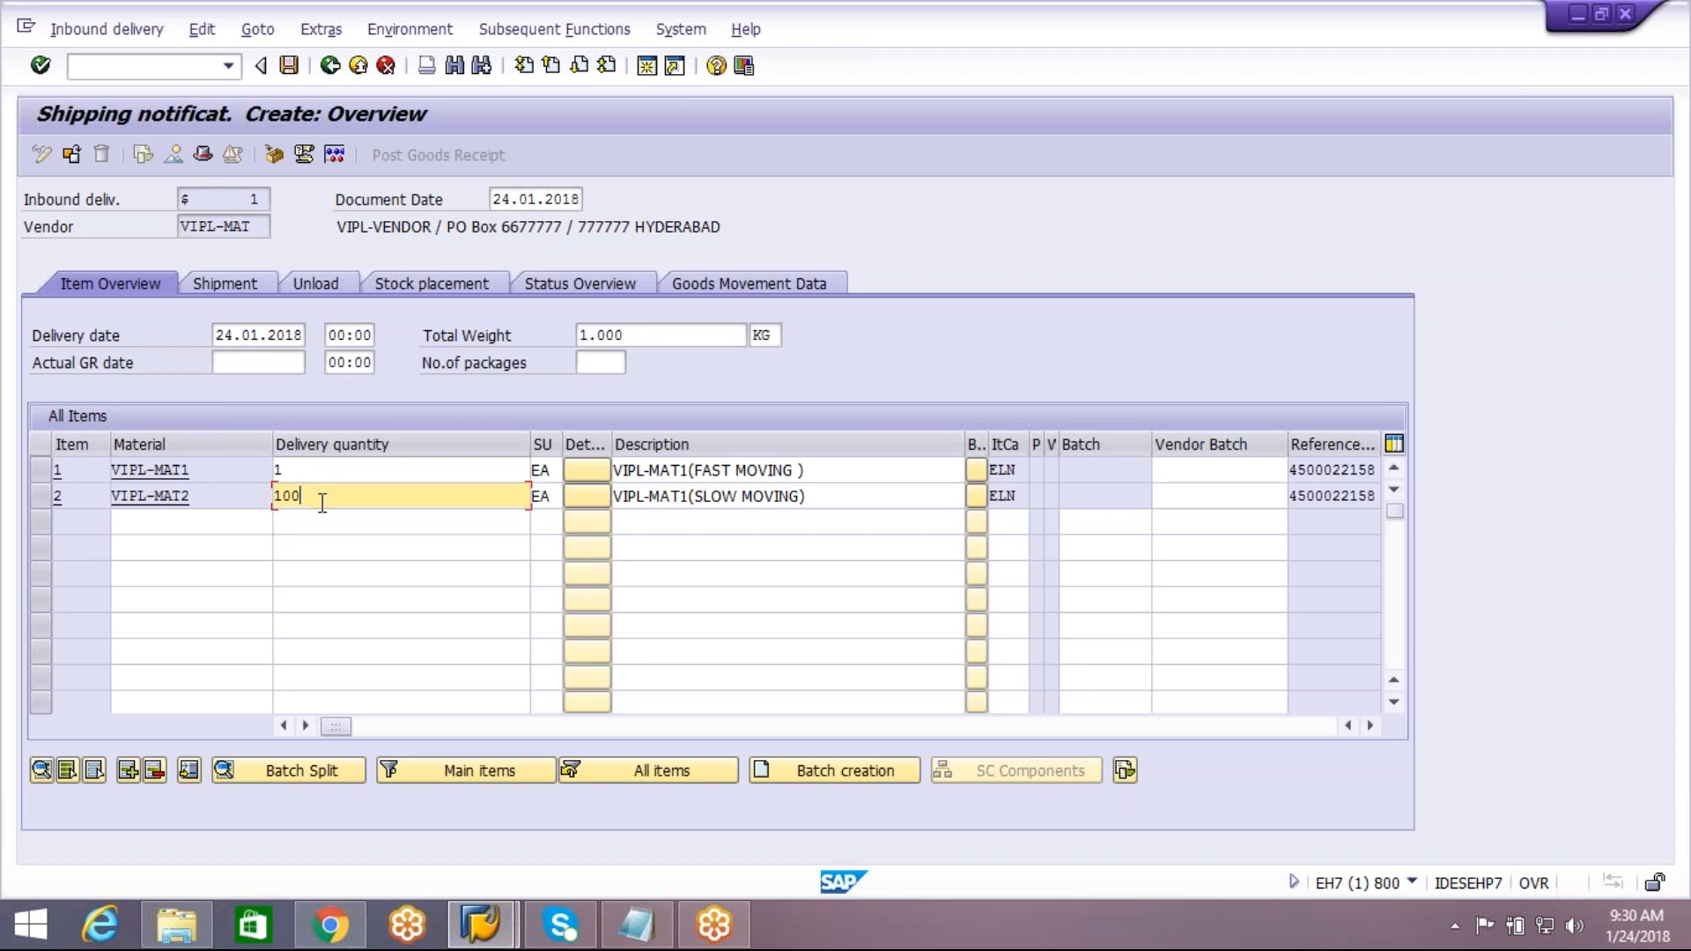
double_click(322, 498)
type("1")
left_click(297, 519)
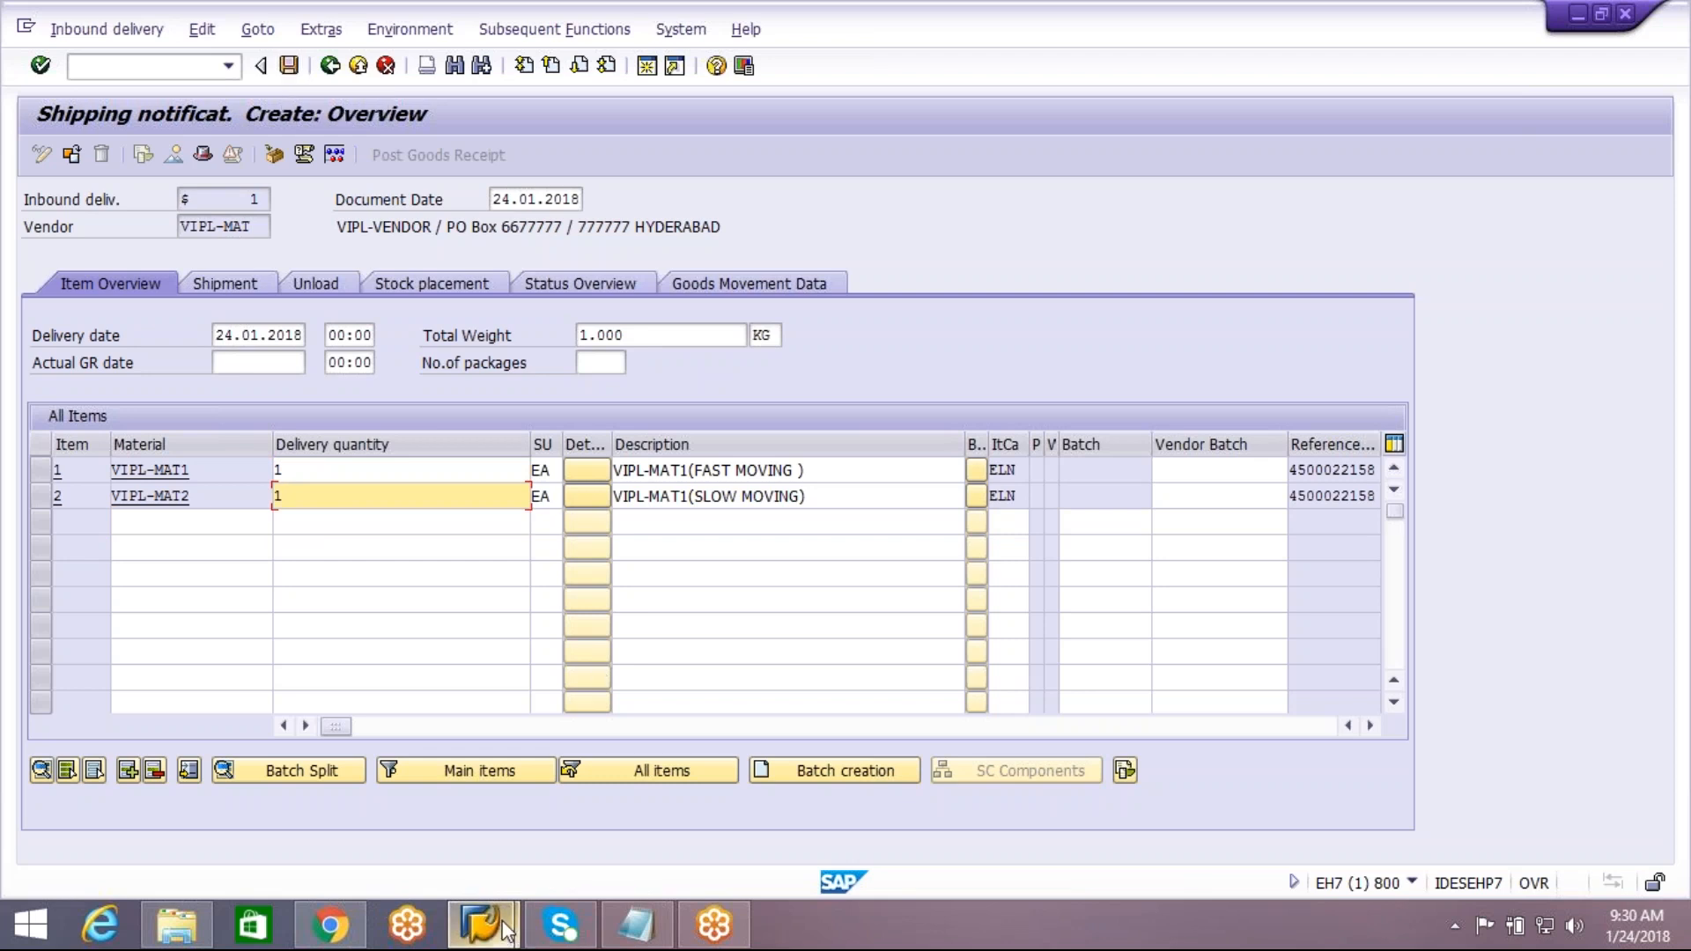
Display the purchase order with ME23N in a new session and examine the confirmation control options of item 10
left_click(480, 925)
left_click(557, 810)
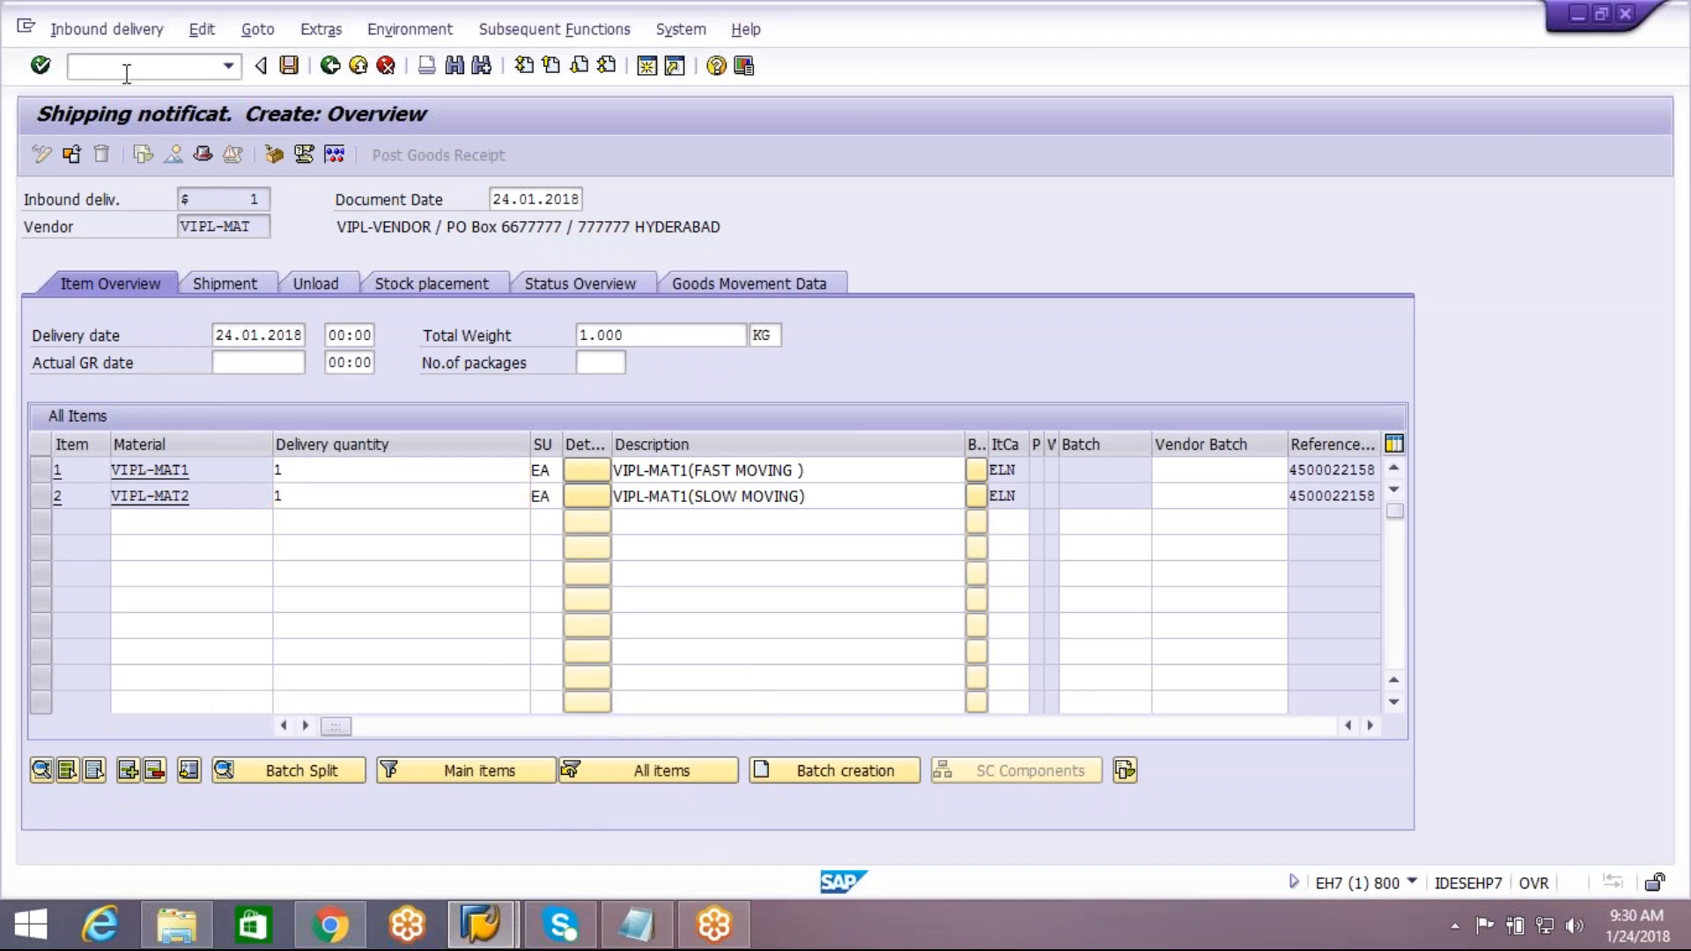
key("ctrl+n")
type("me23n")
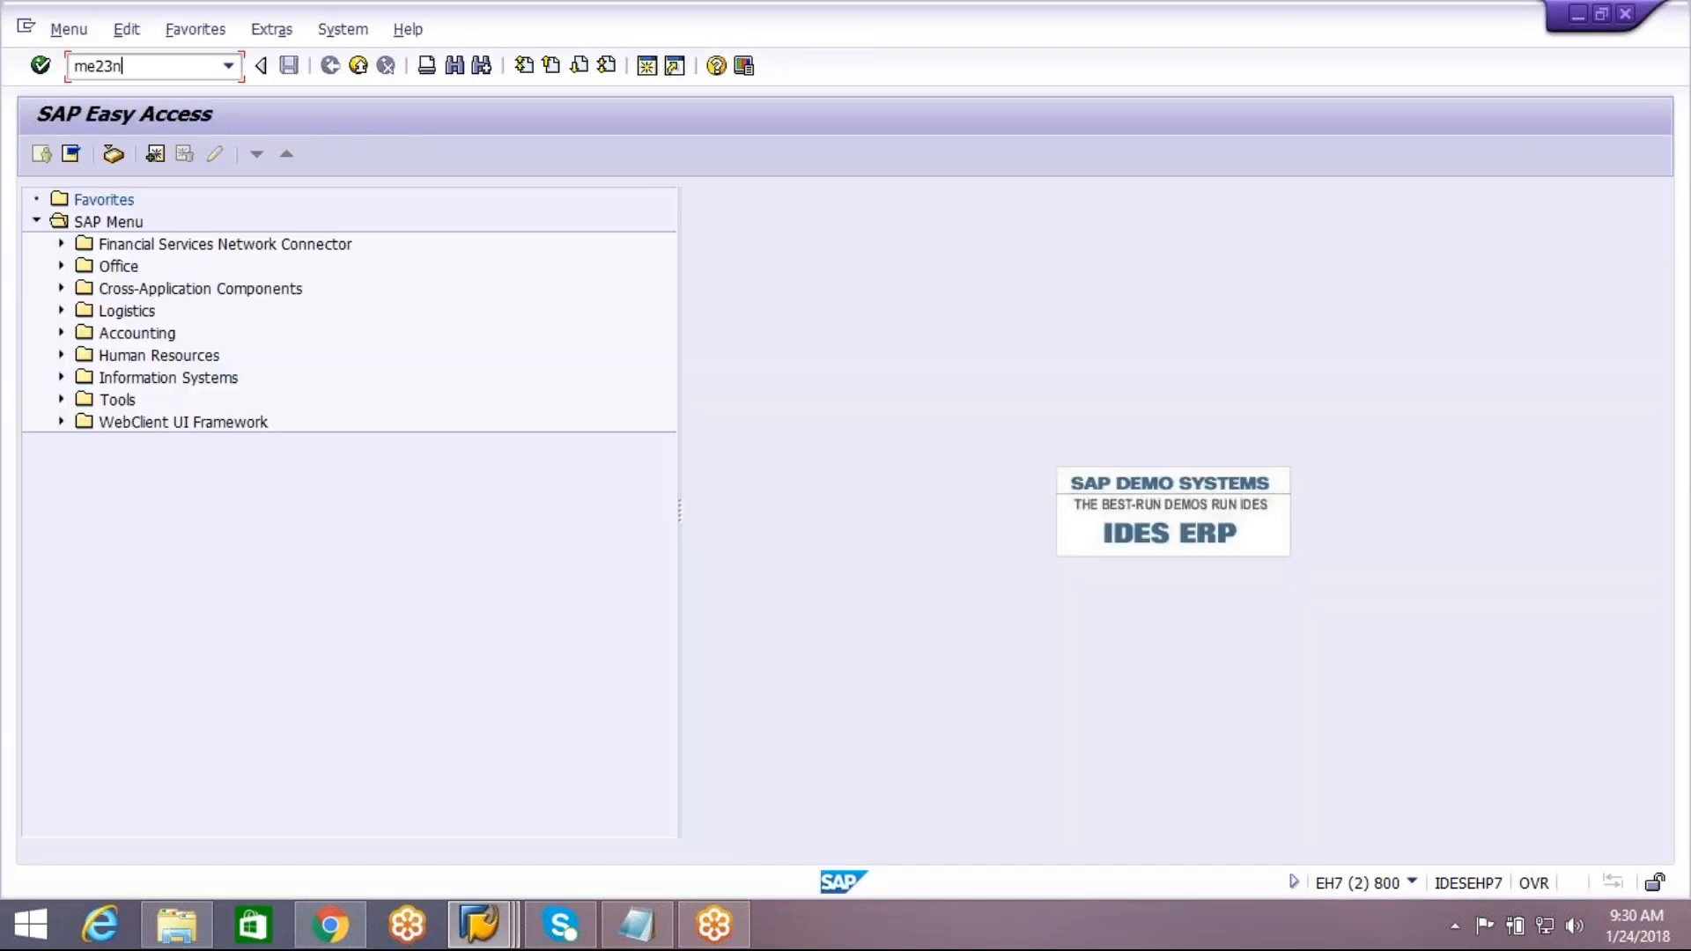
key("Return")
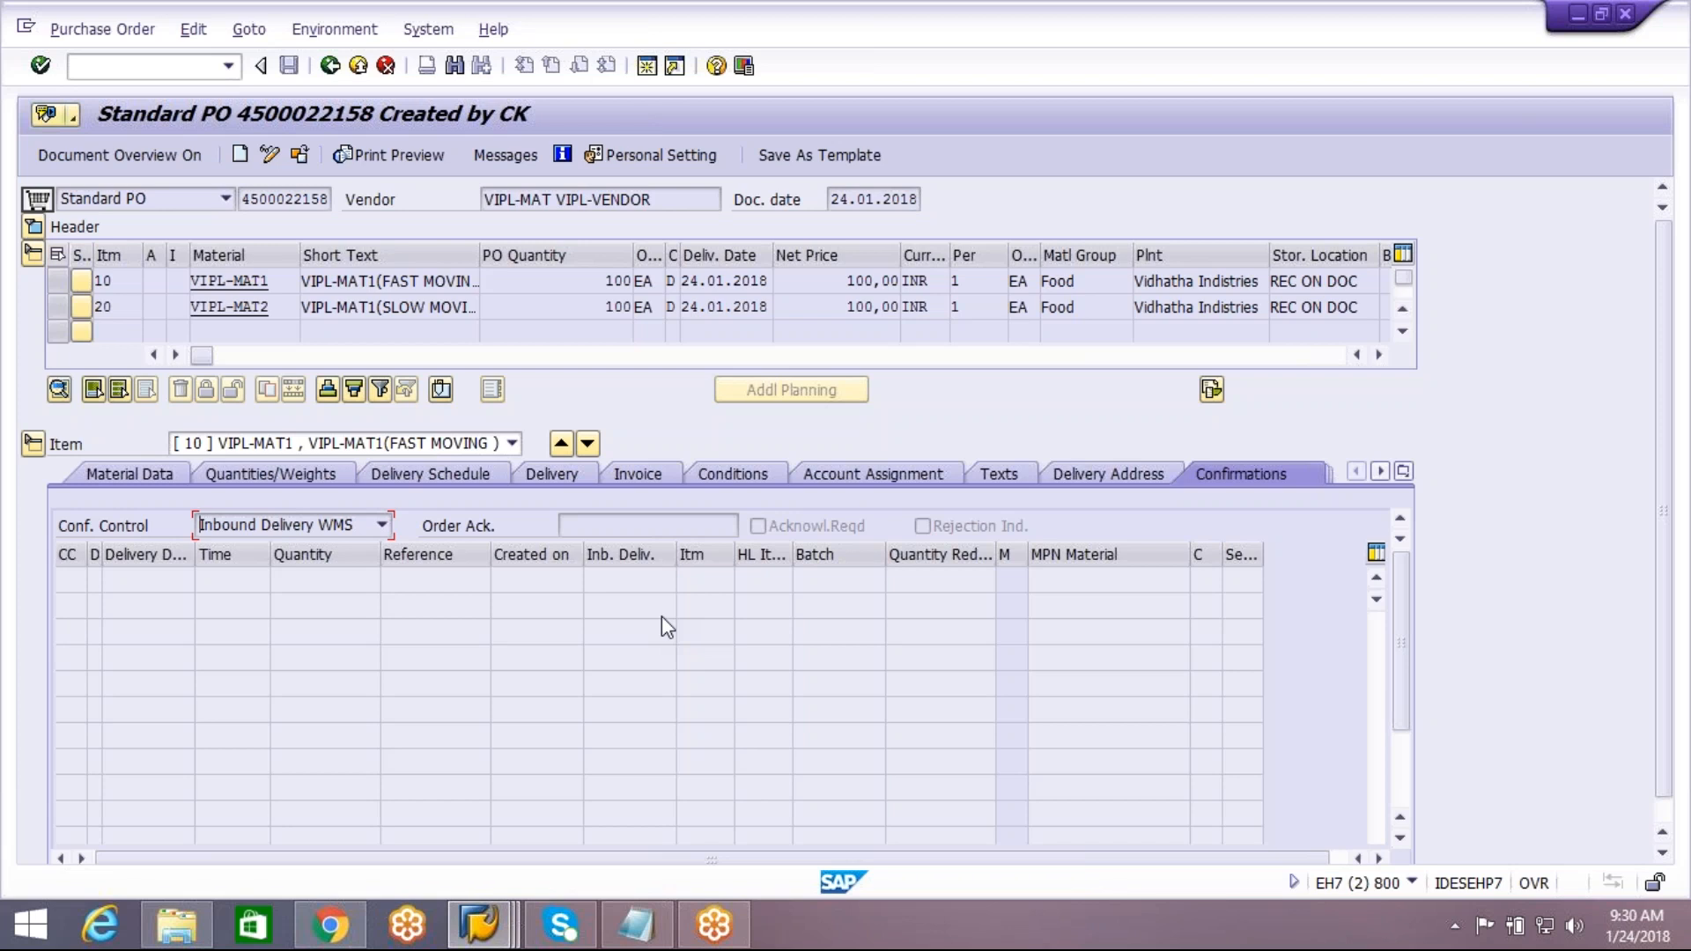
left_click(381, 525)
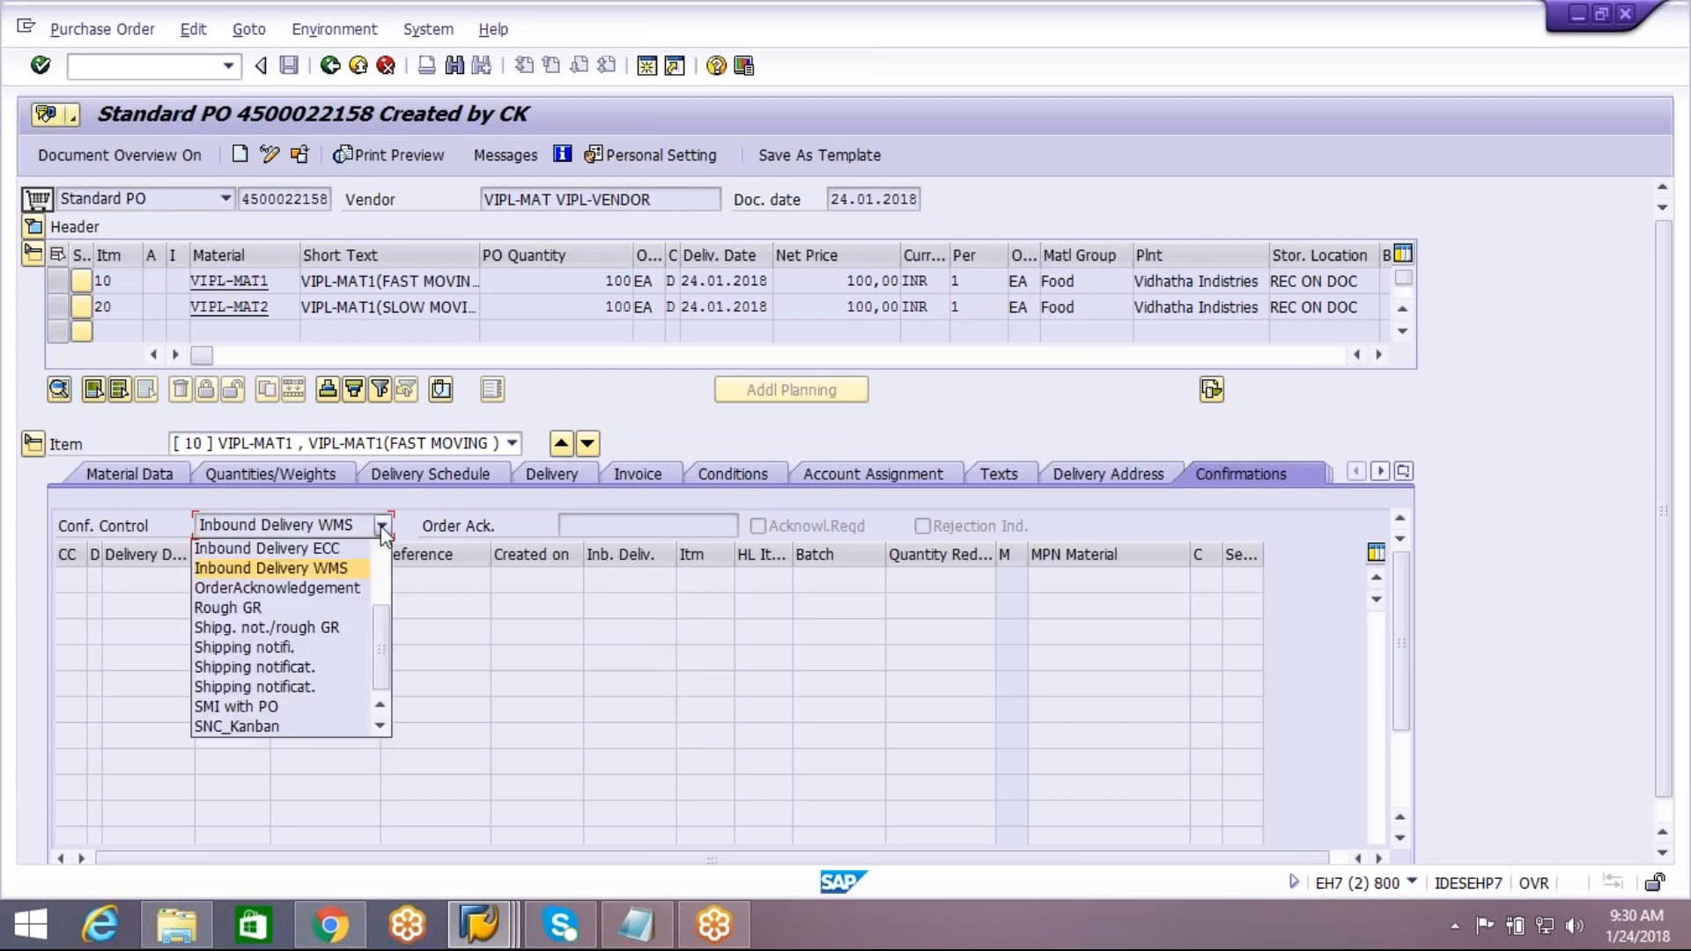
left_click(455, 674)
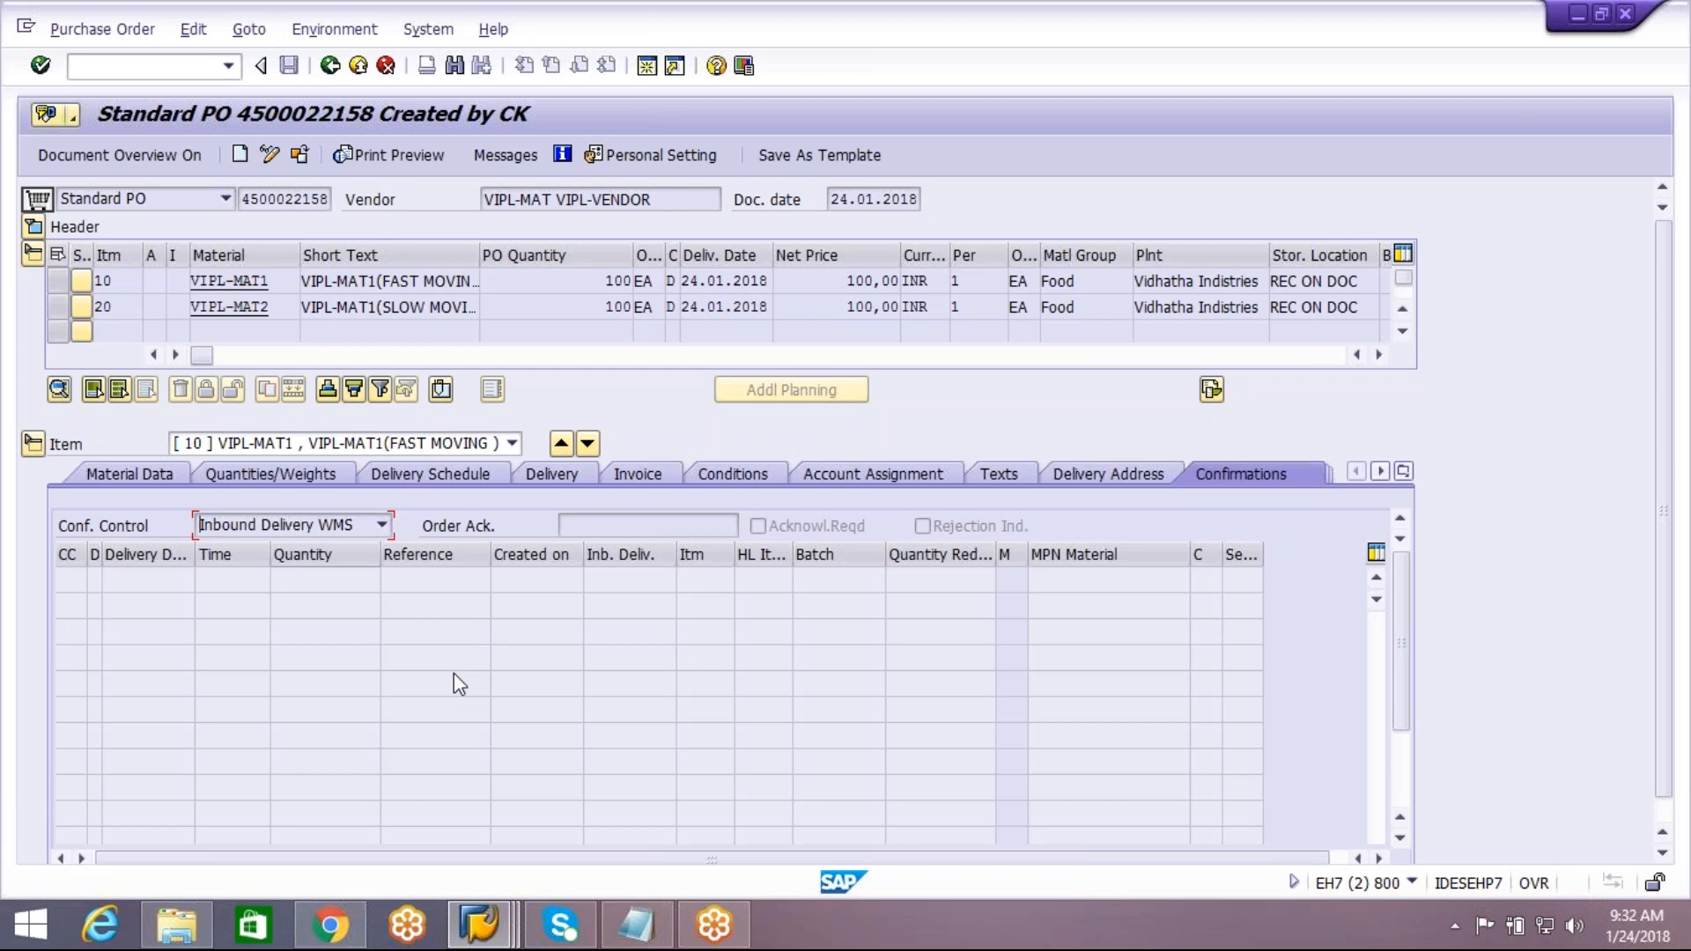
Save the inbound delivery in the first session and copy the save message from its message details
key("alt+Tab")
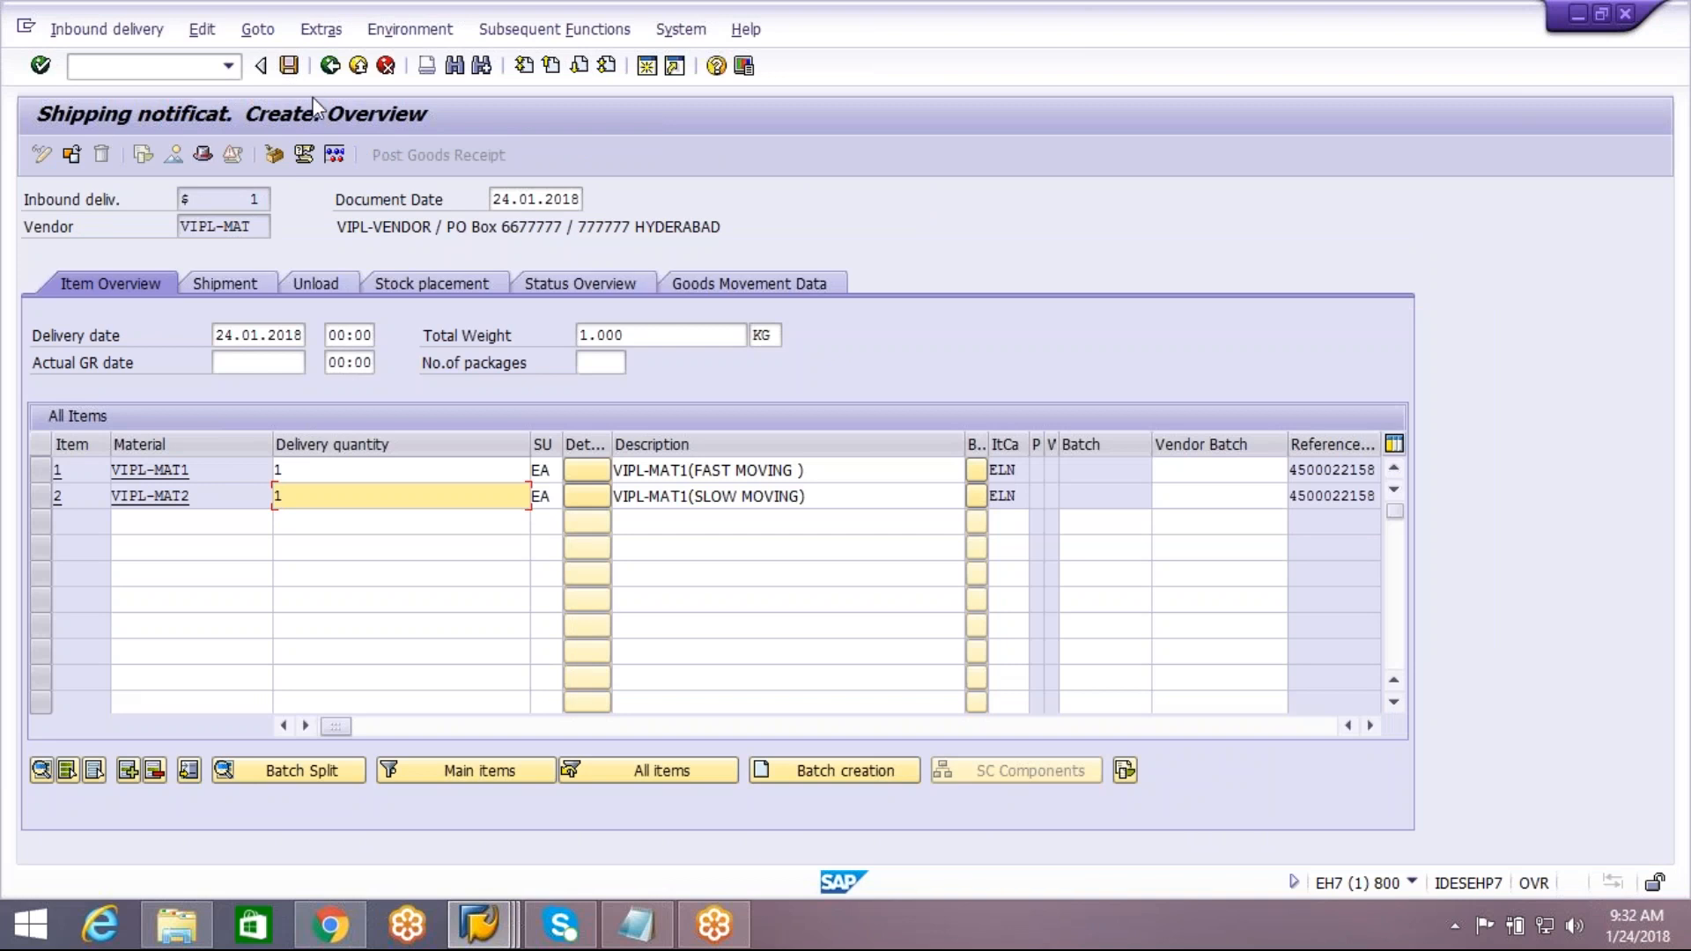
left_click(291, 69)
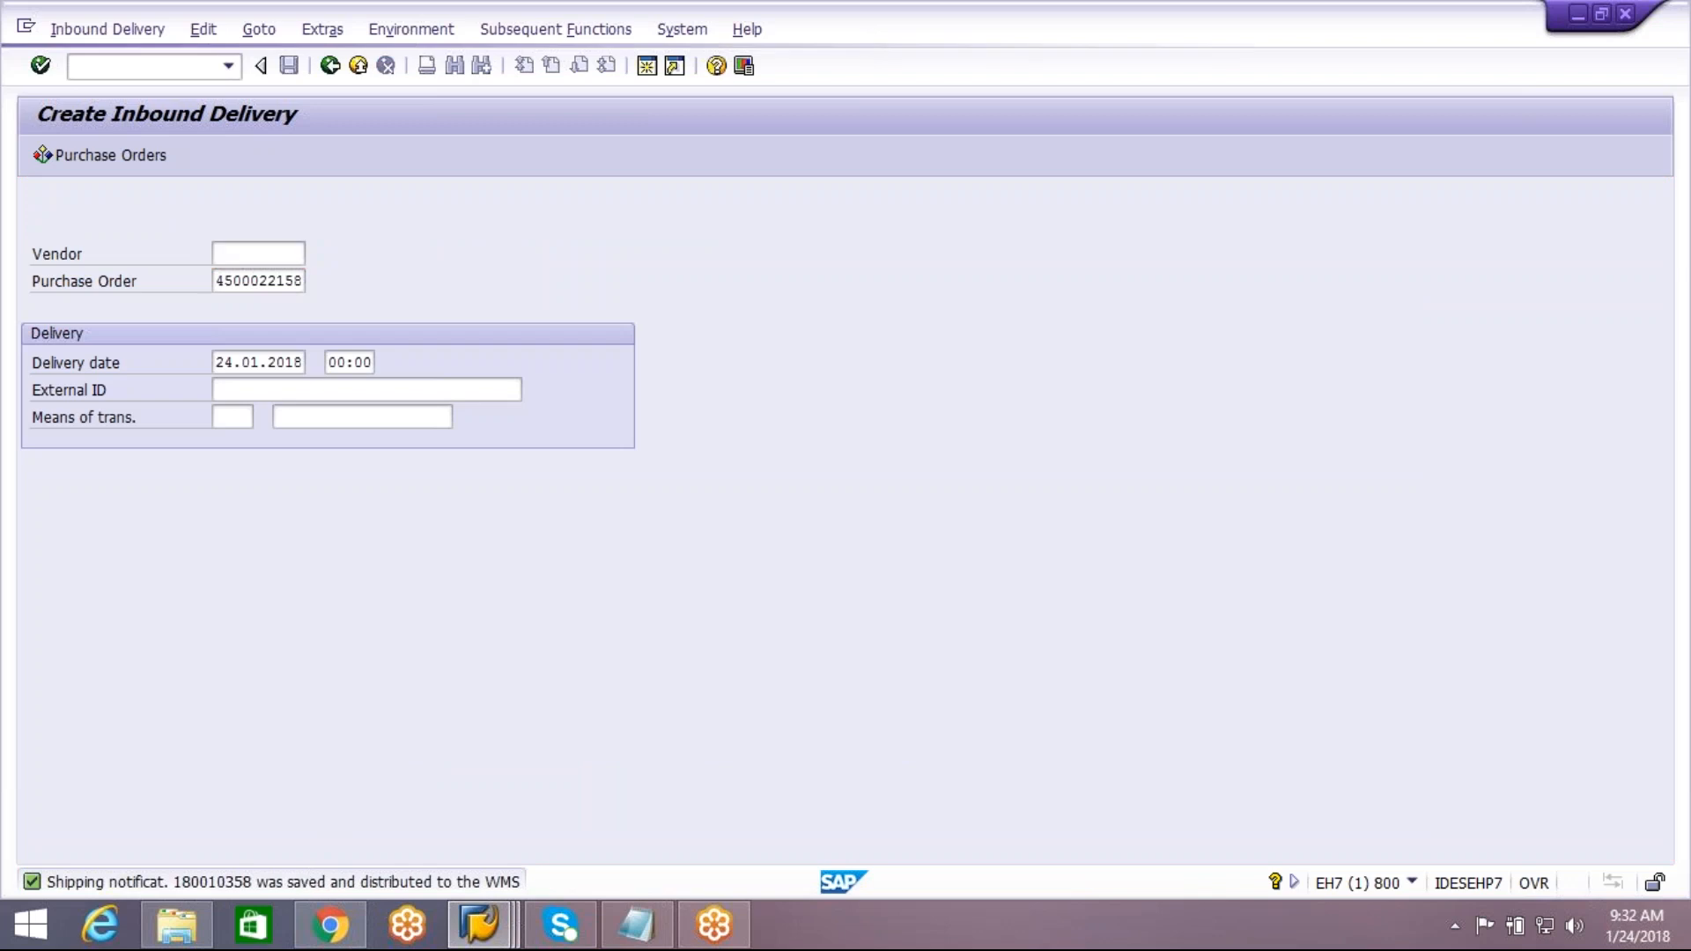
double_click(304, 883)
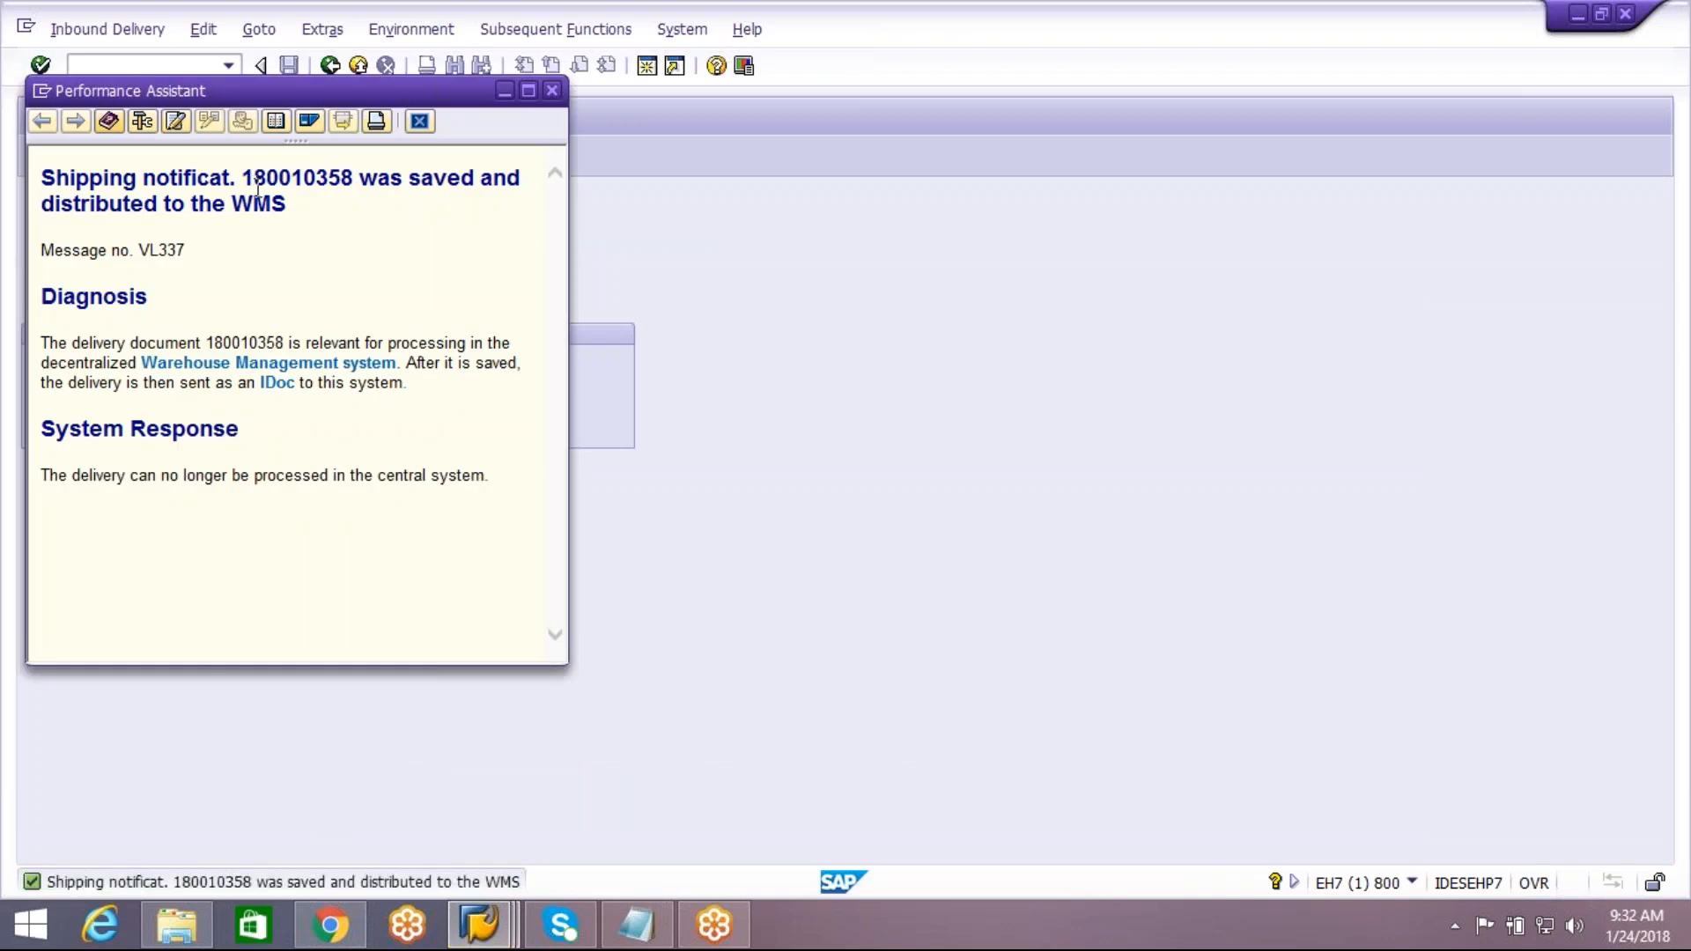
left_click_drag(50, 176, 312, 210)
key("ctrl+c")
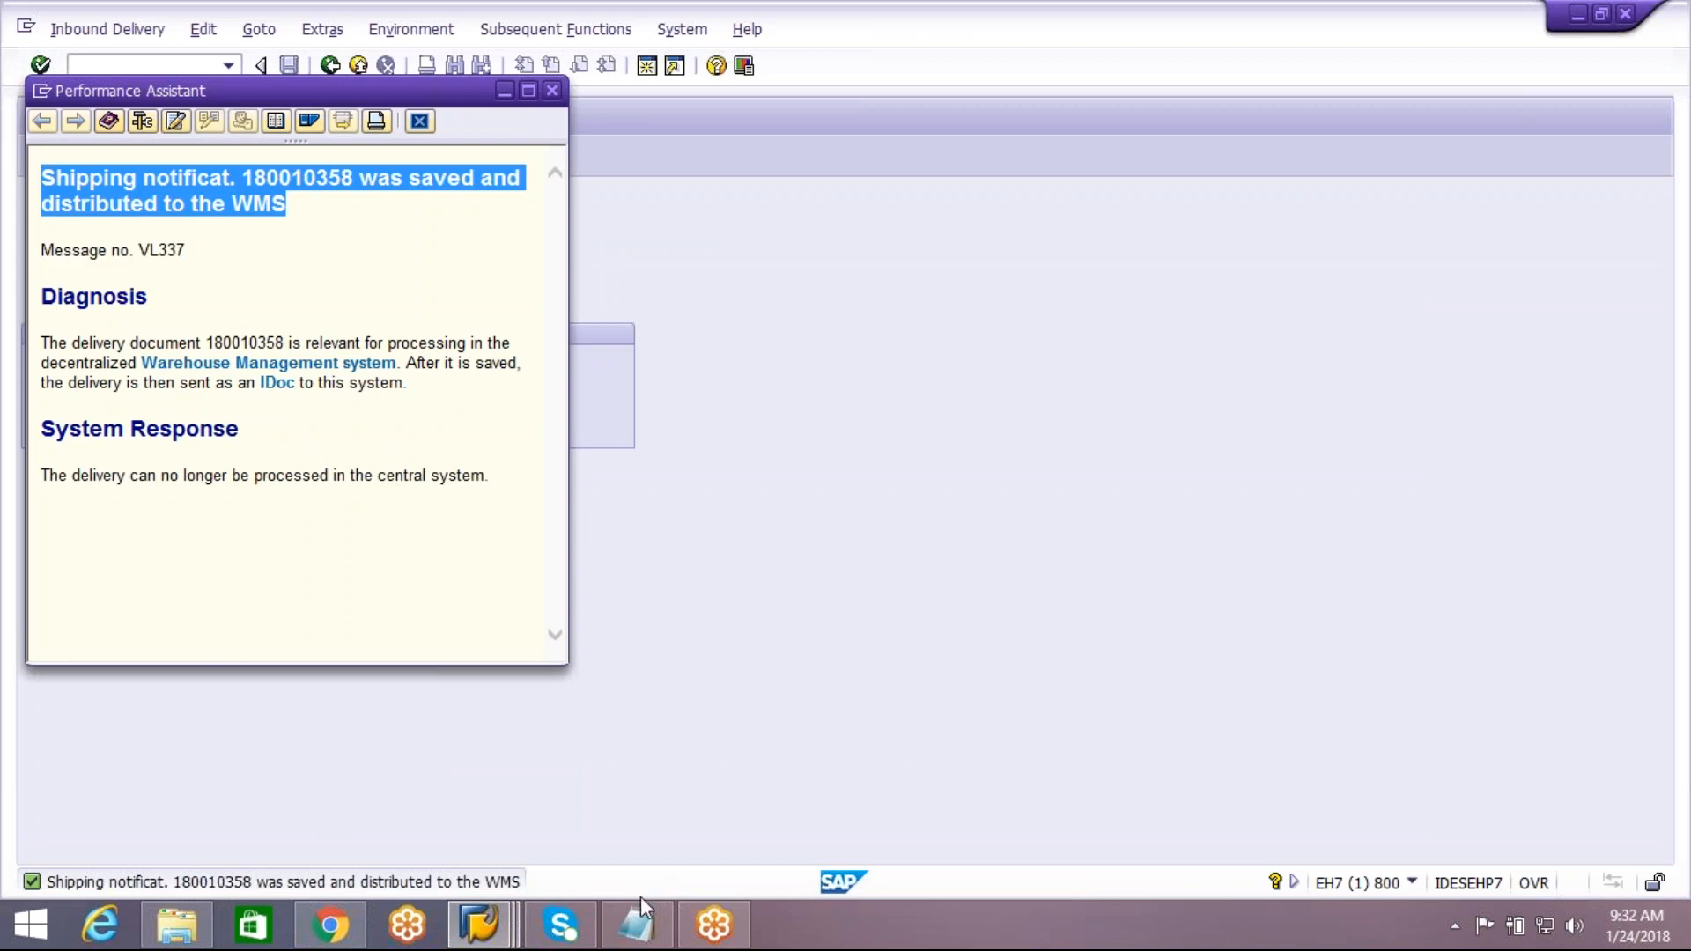
Paste the copied shipping notification message into Notepad below the purchase order number, and close the message details in SAP
left_click(638, 921)
key("Return")
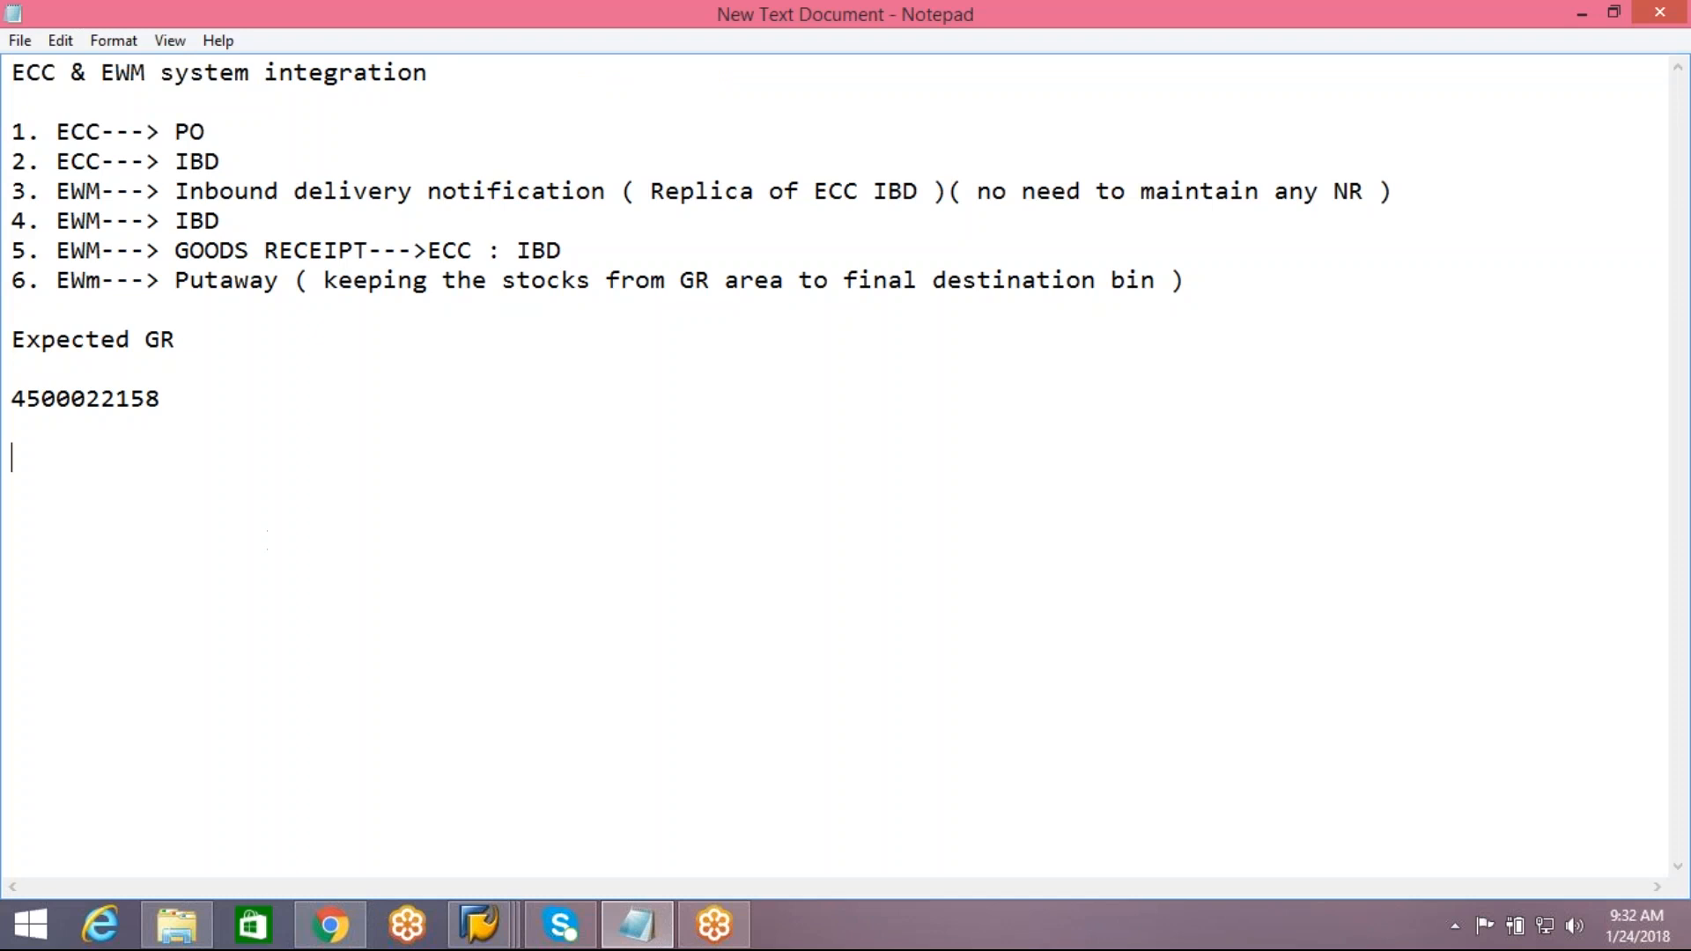
key("ctrl+v")
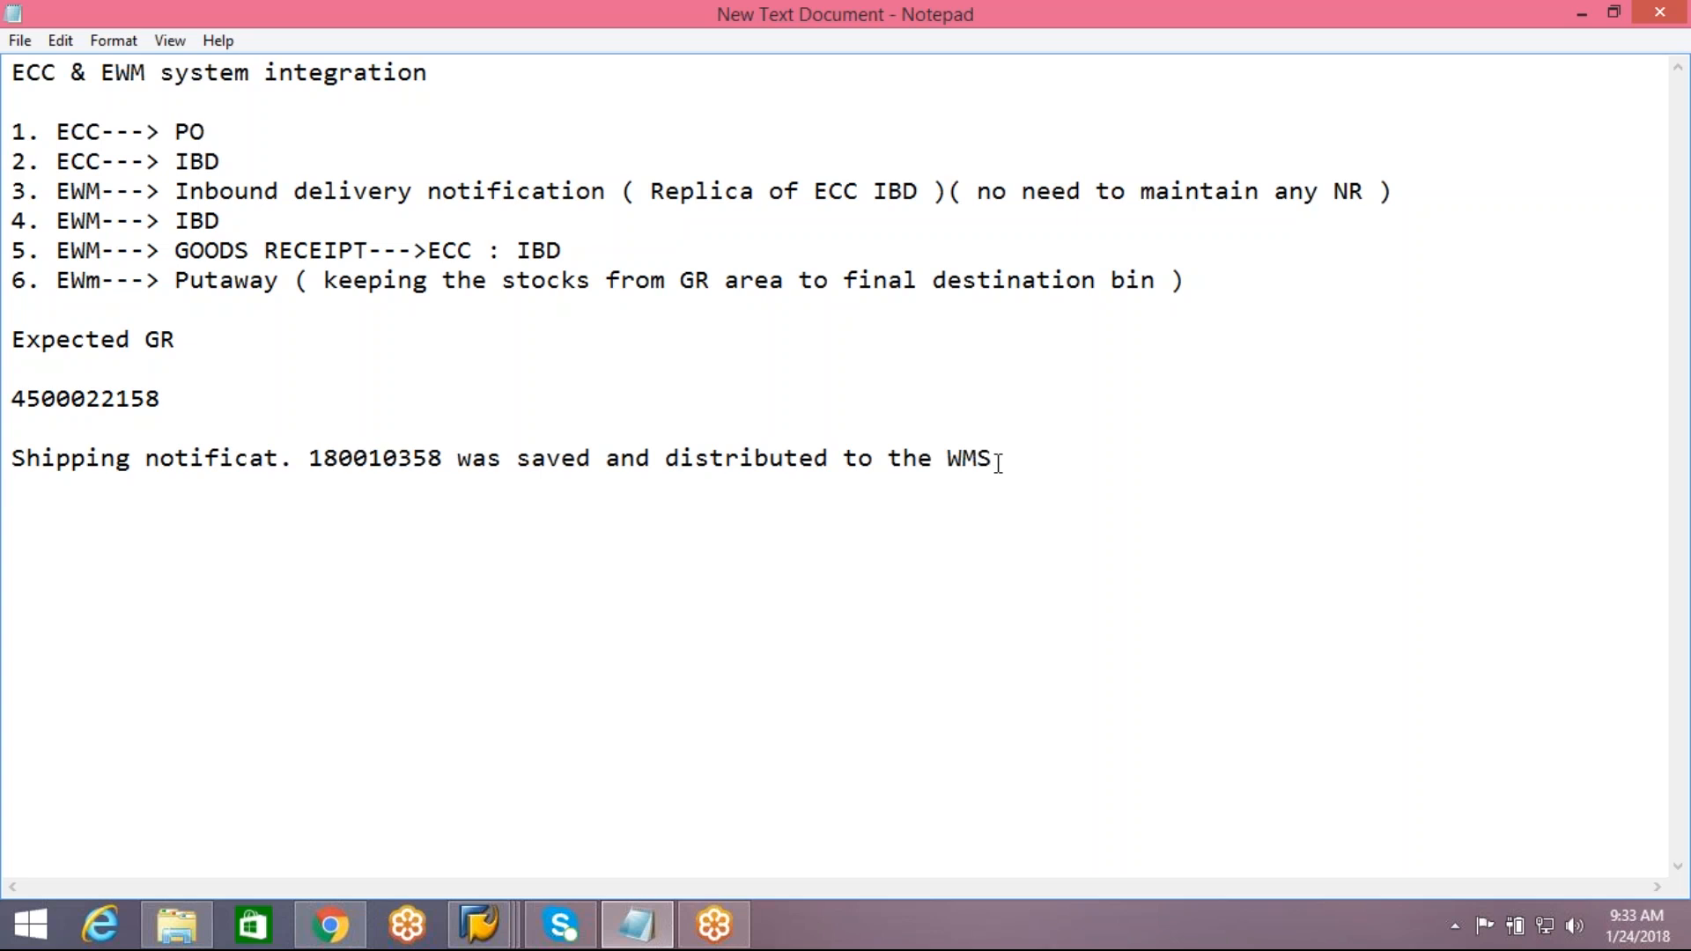
key("Return")
mouse_move(488, 917)
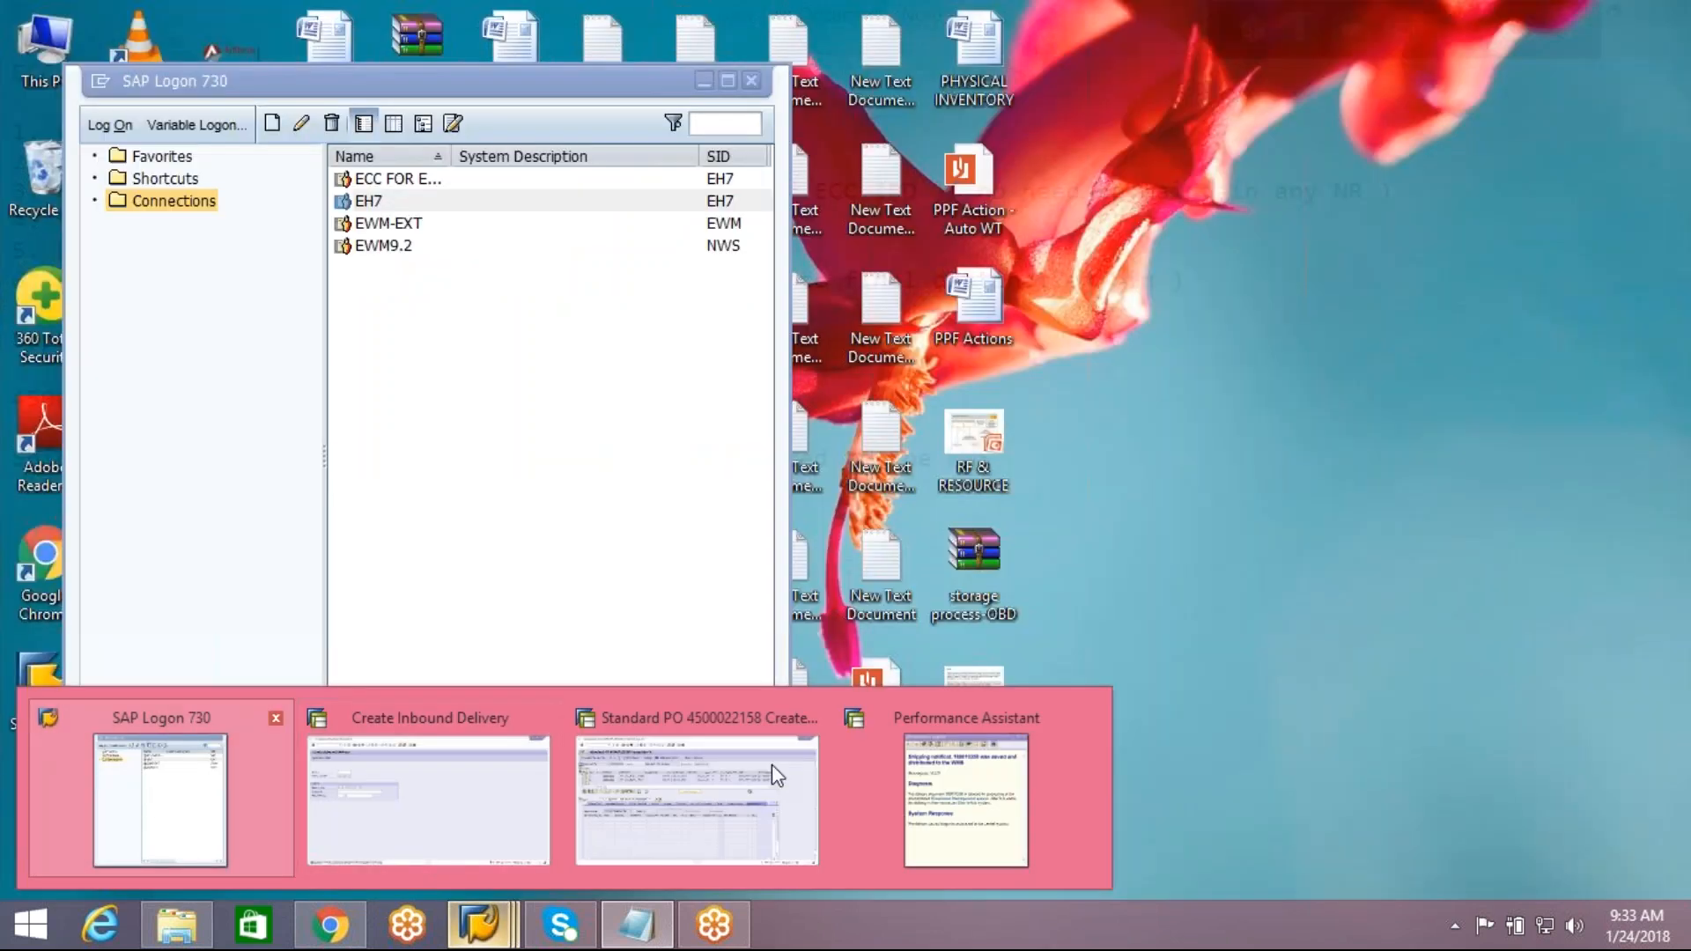
left_click(966, 797)
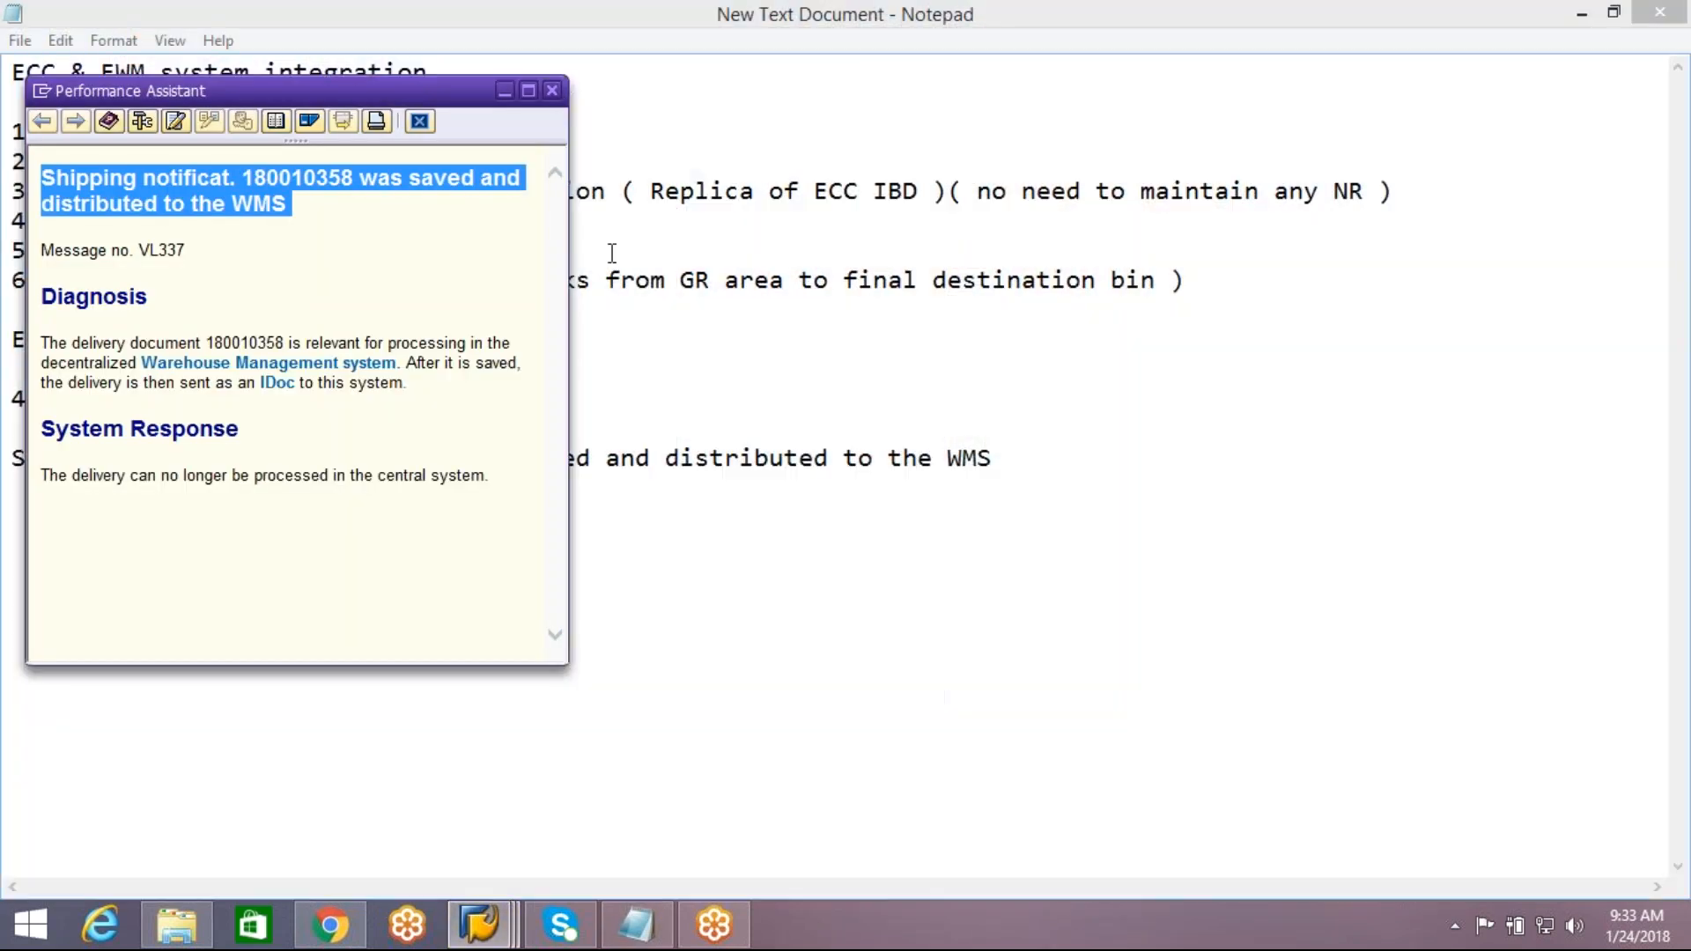
left_click(555, 92)
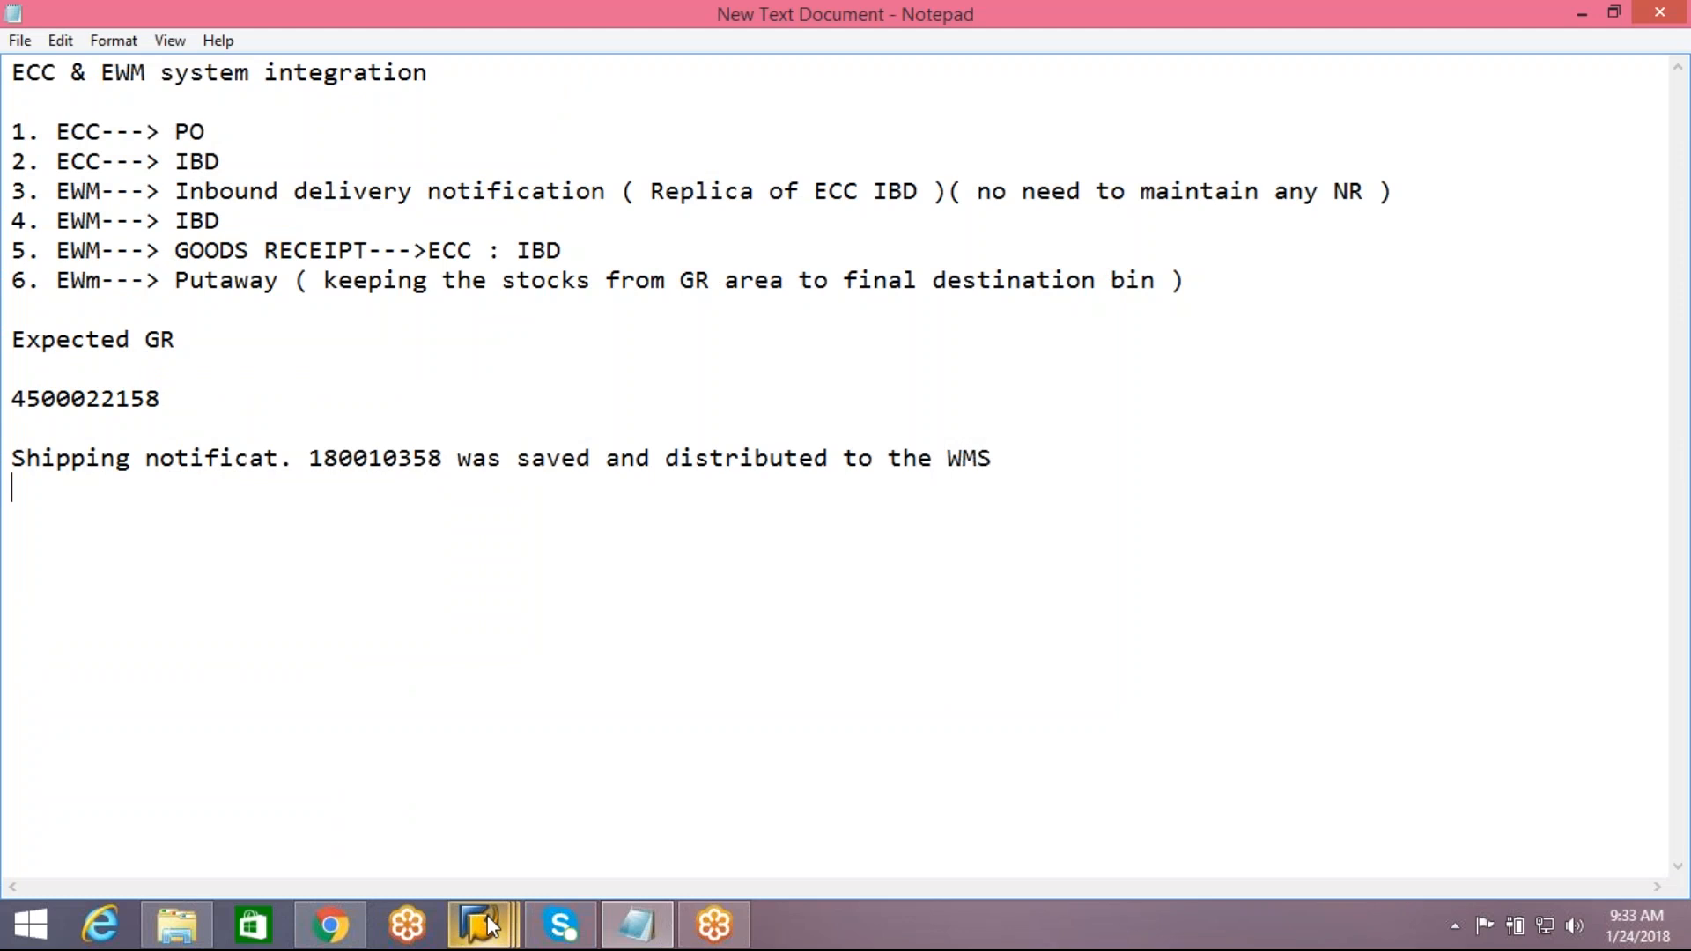
mouse_move(488, 918)
left_click(1000, 738)
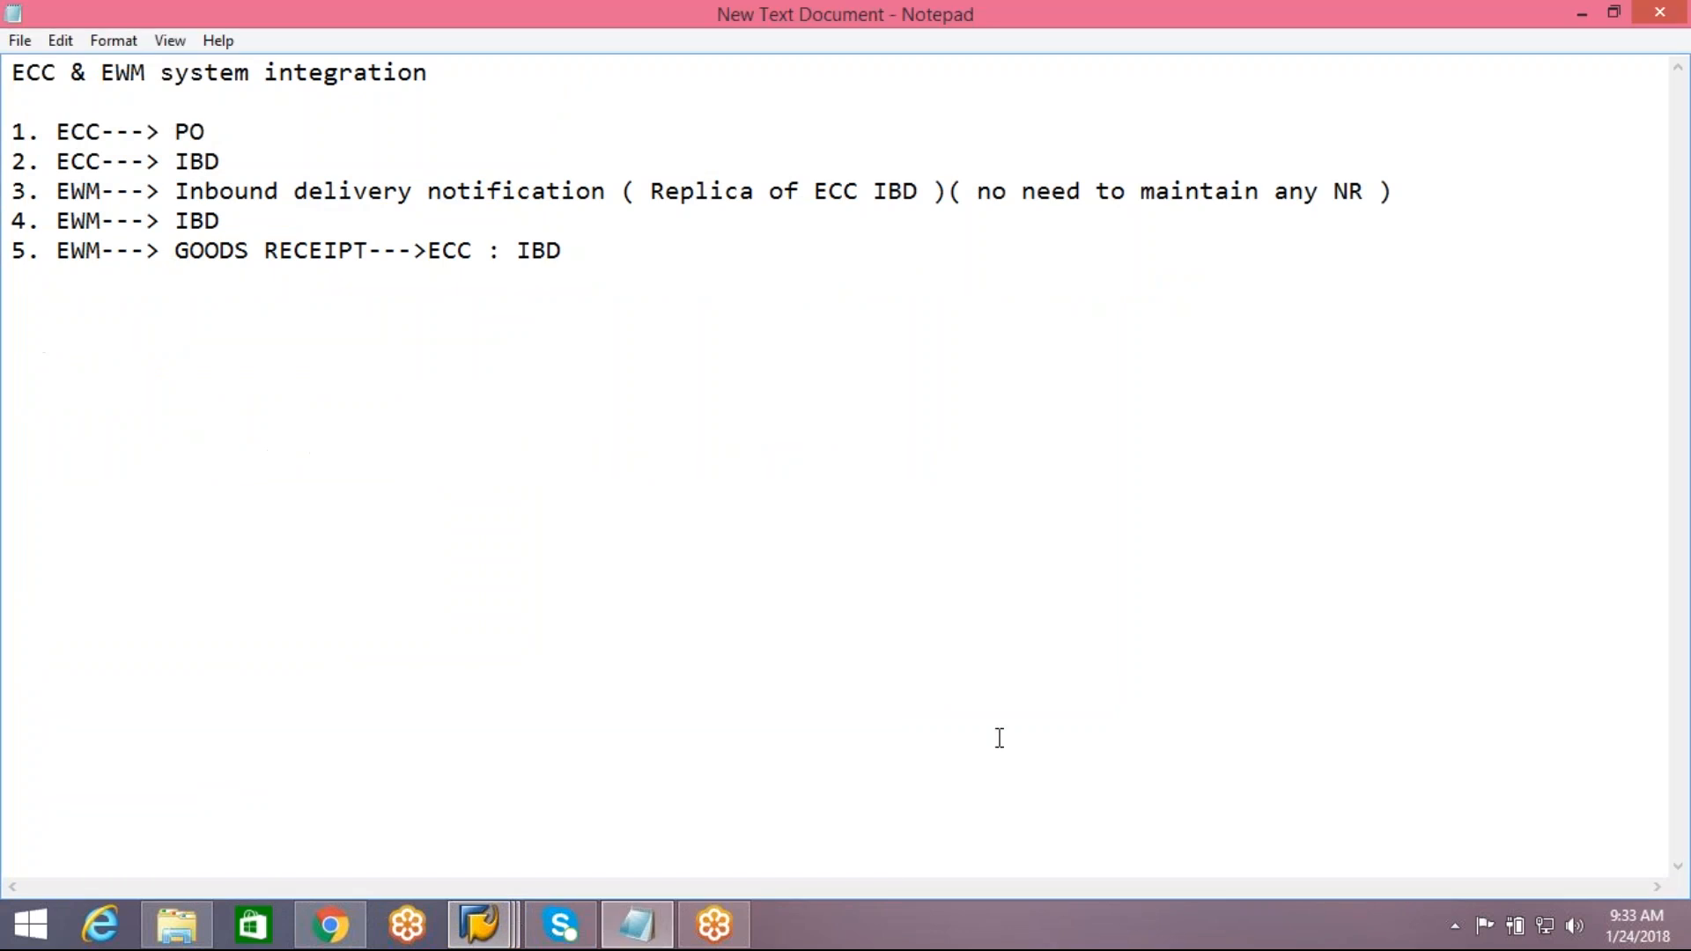
key("Return")
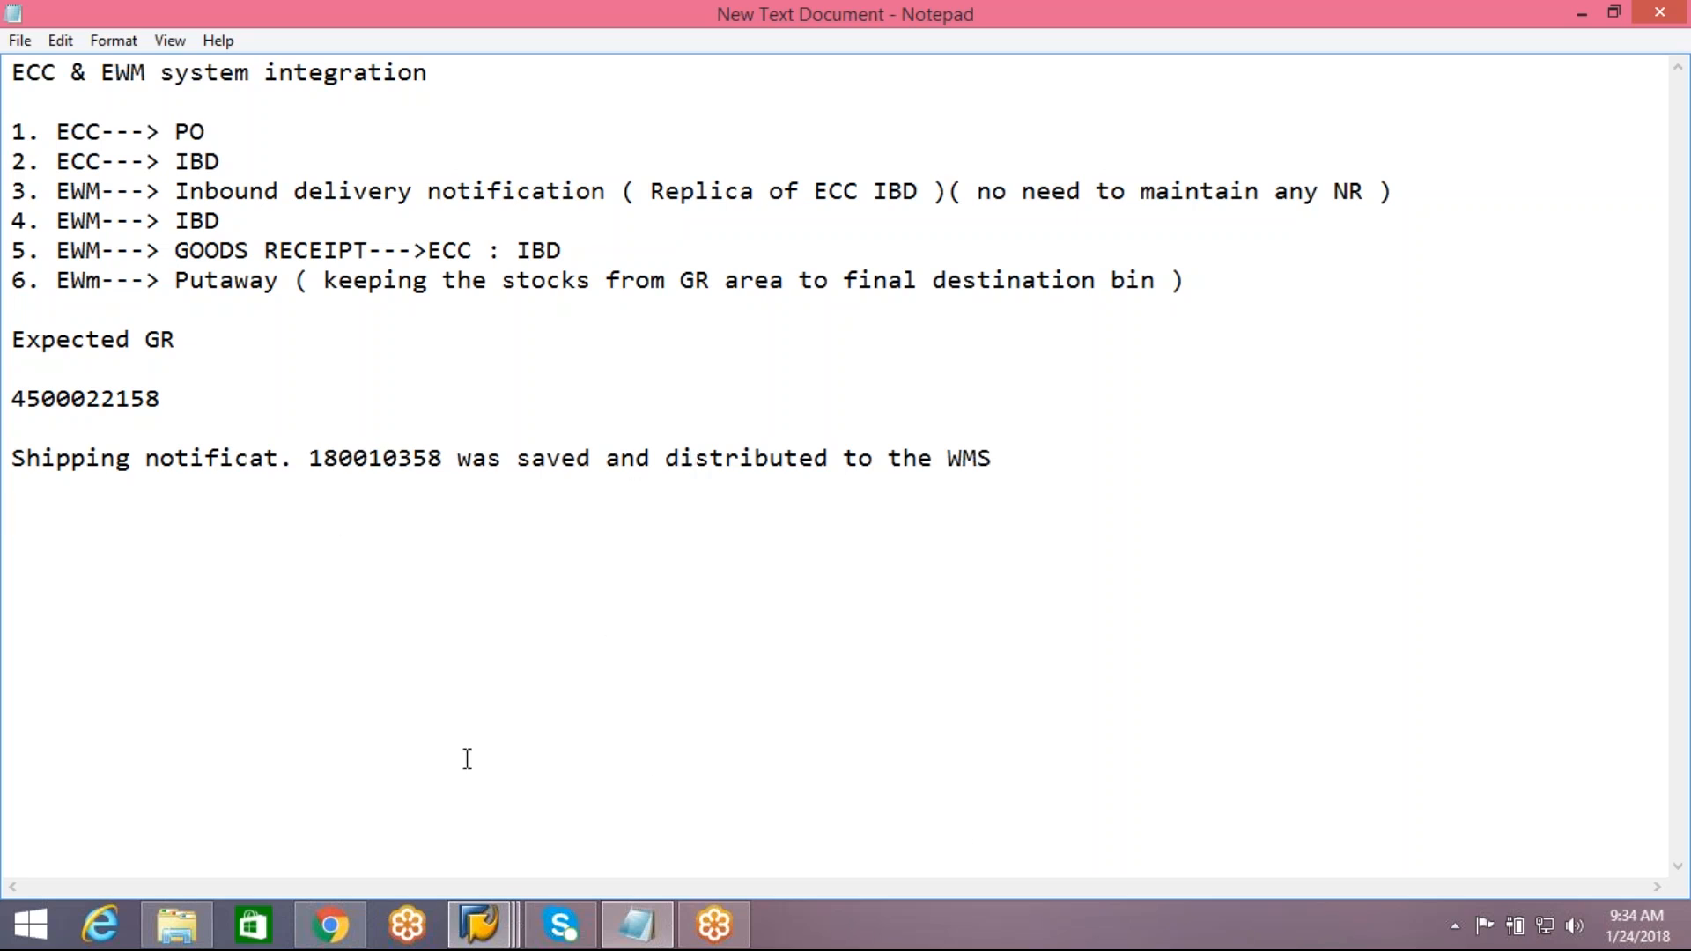
Switch to SAP Logon and open a connection to the EWM-EXT system
mouse_move(497, 923)
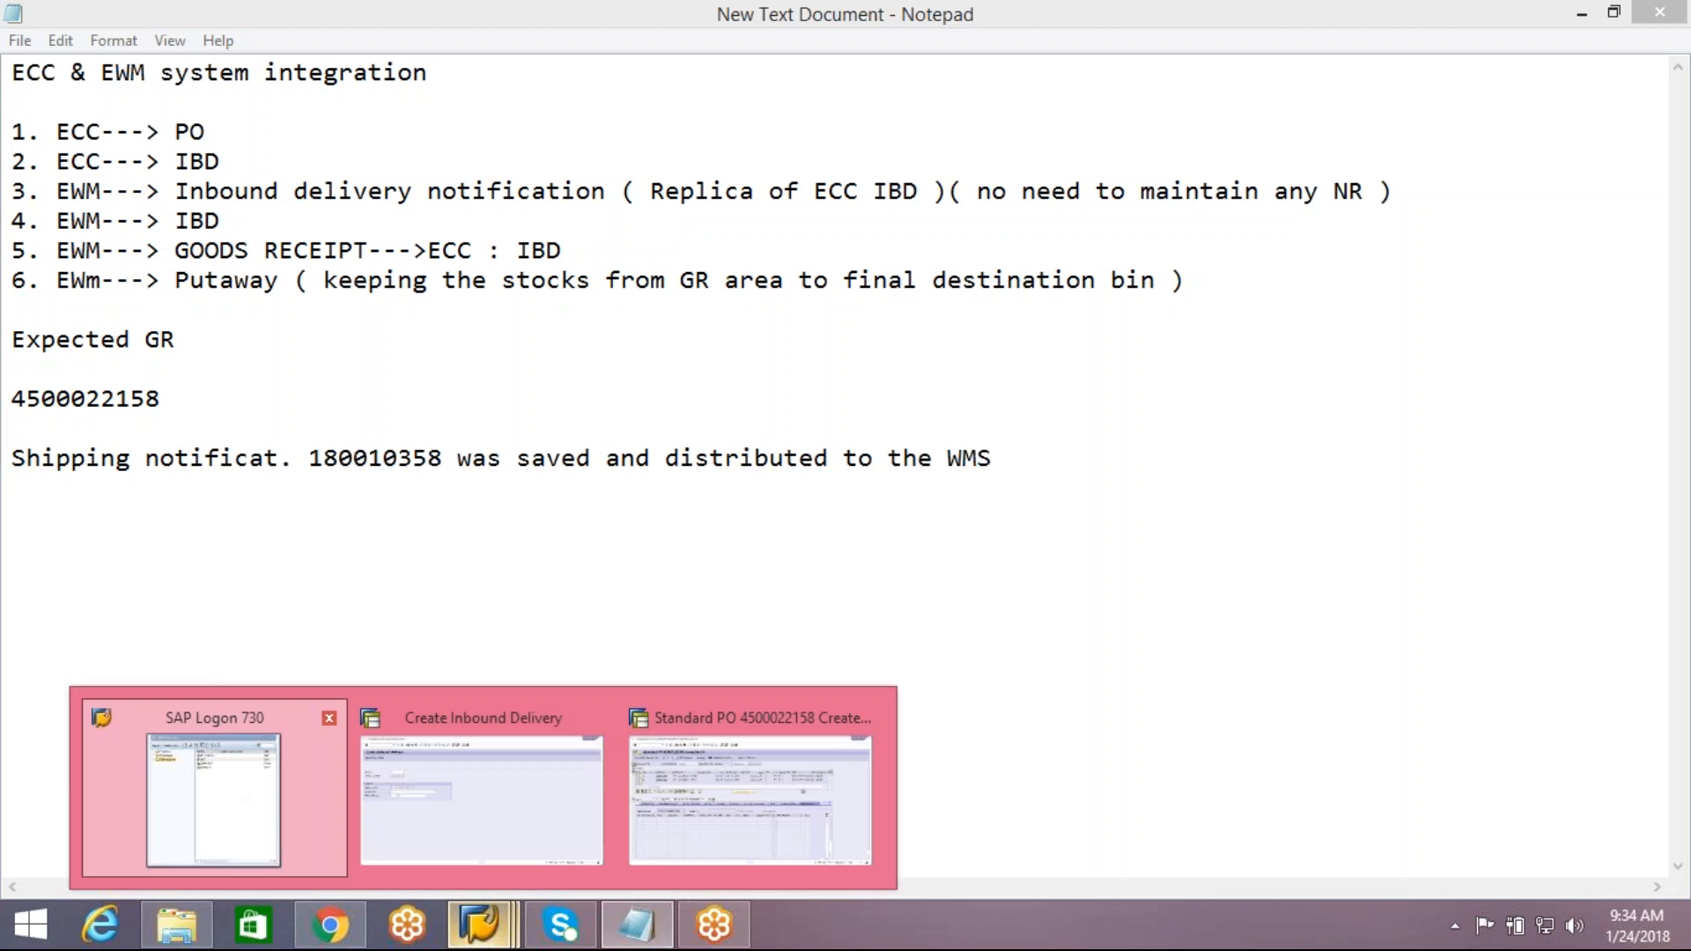
left_click(238, 824)
left_click(387, 227)
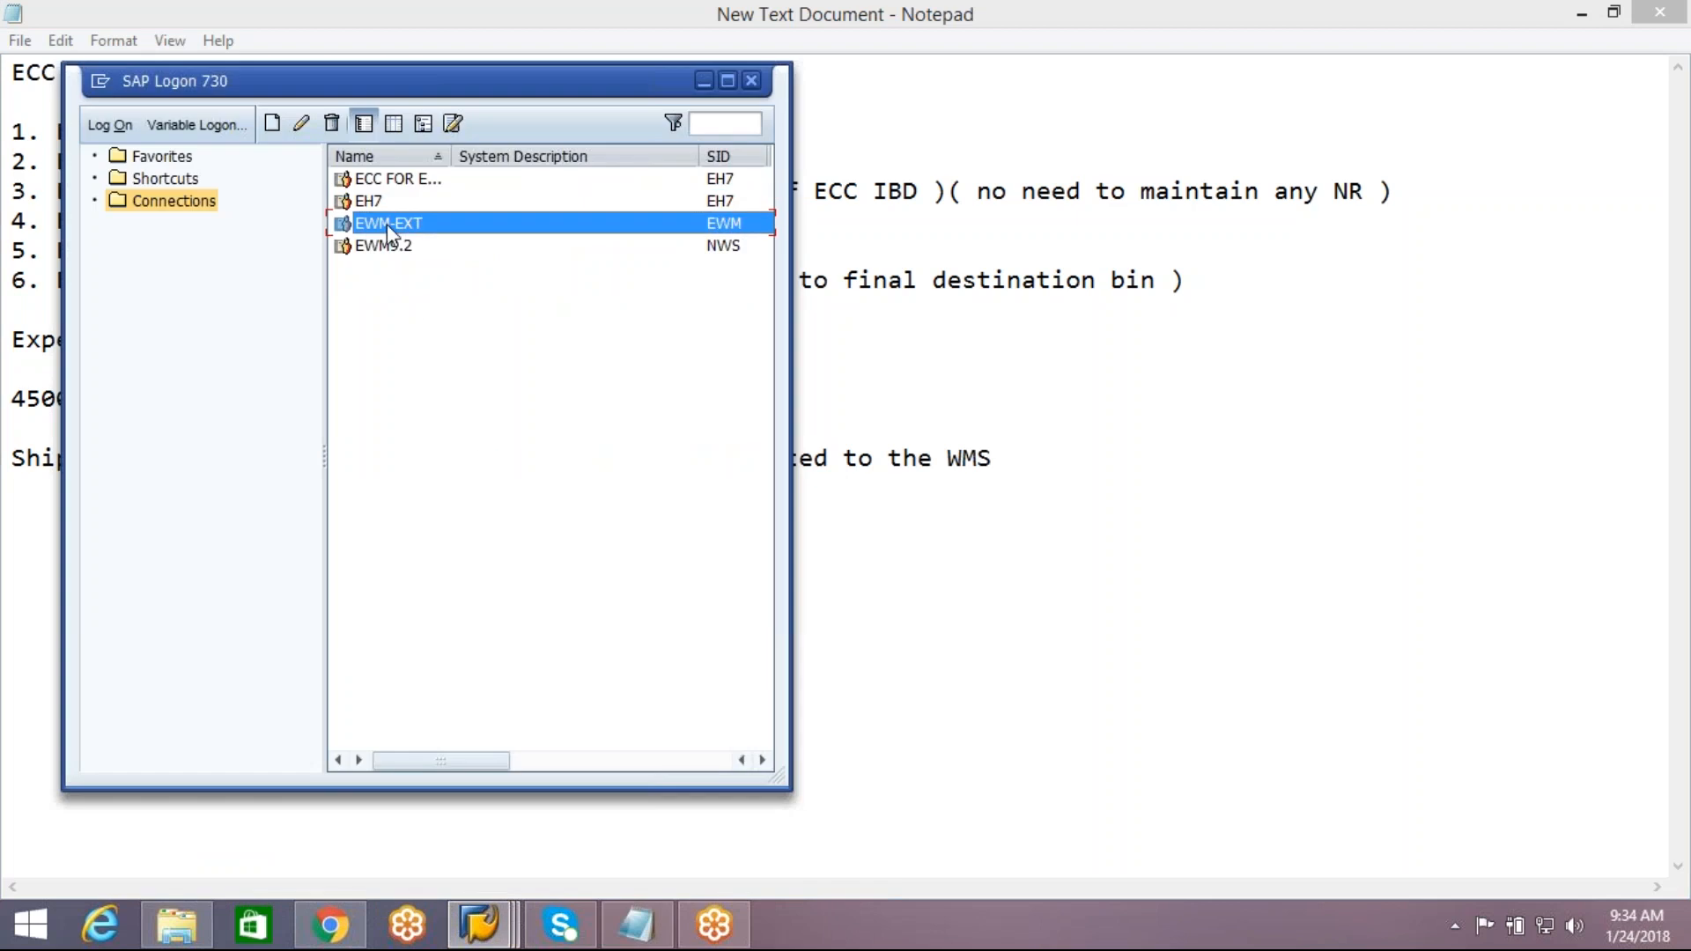
double_click(388, 223)
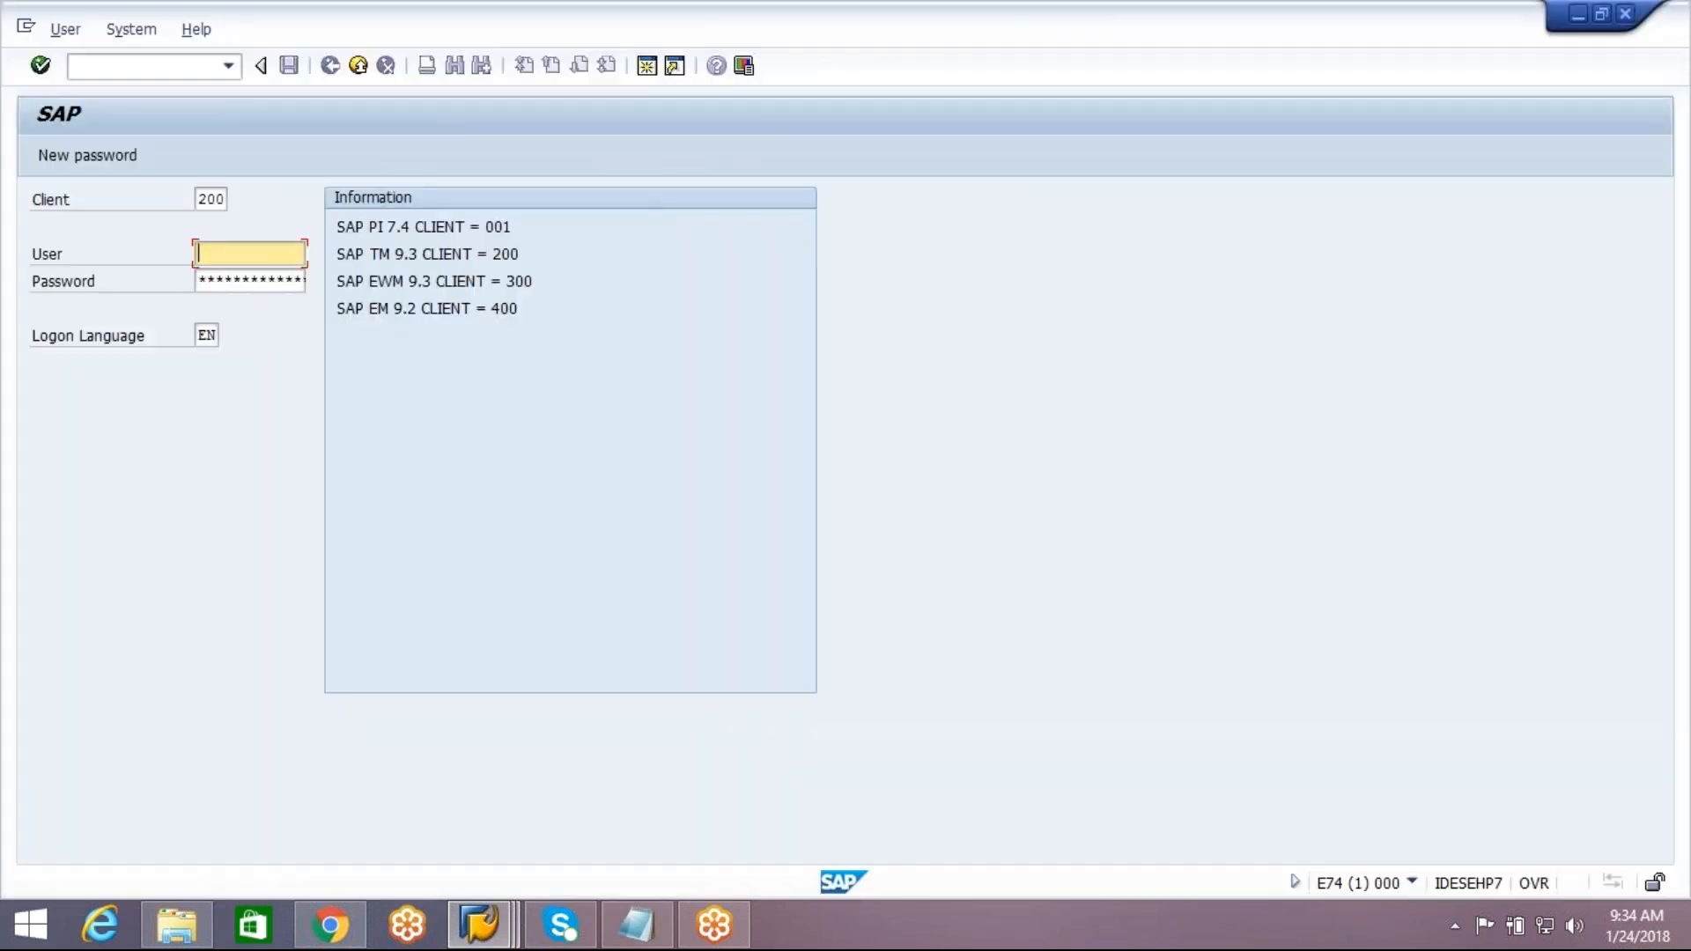
Log on to client 300 of the EWM system with the saved user name and the account password
left_click(211, 199)
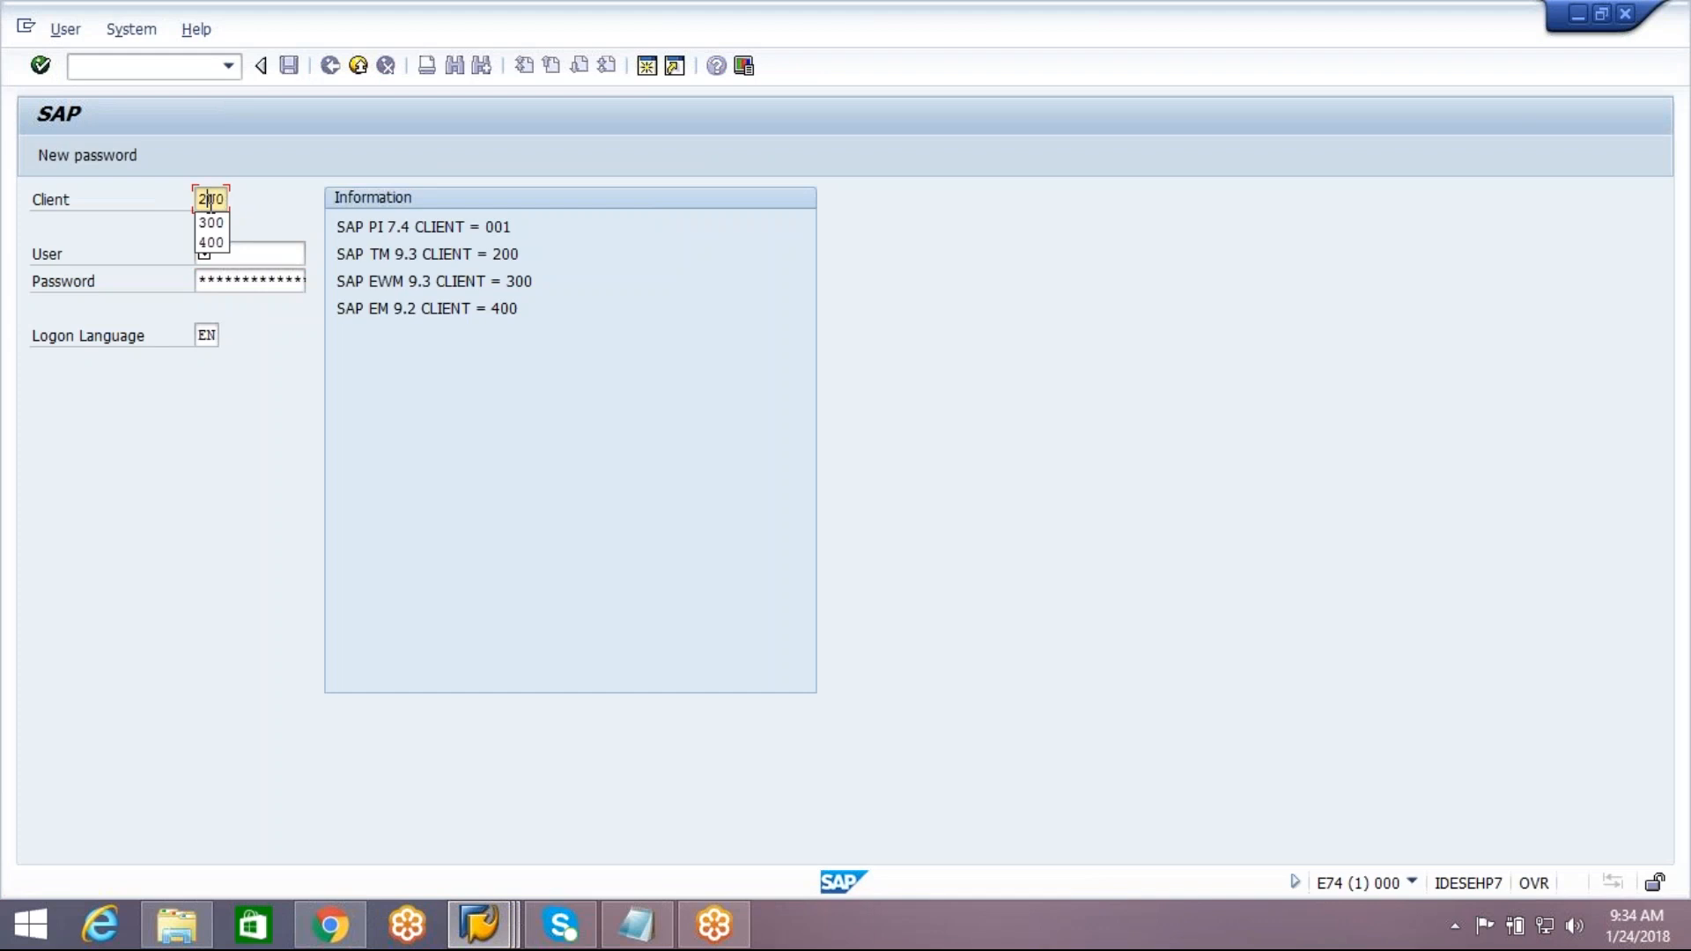
left_click(213, 222)
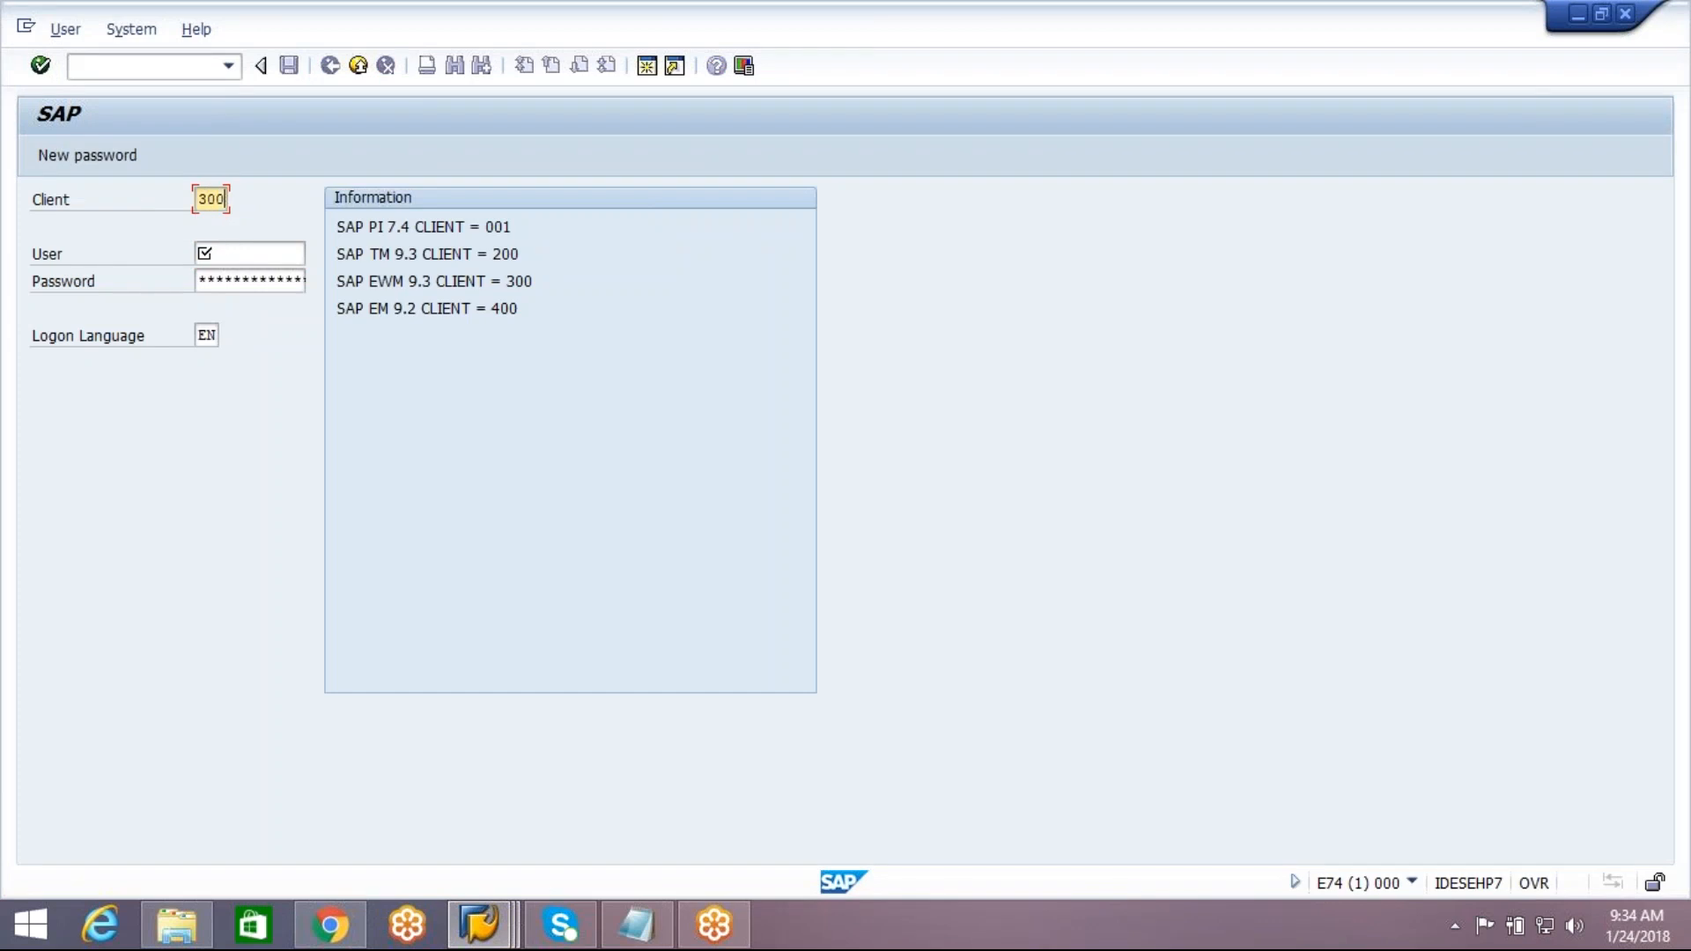
left_click(243, 257)
left_click(245, 257)
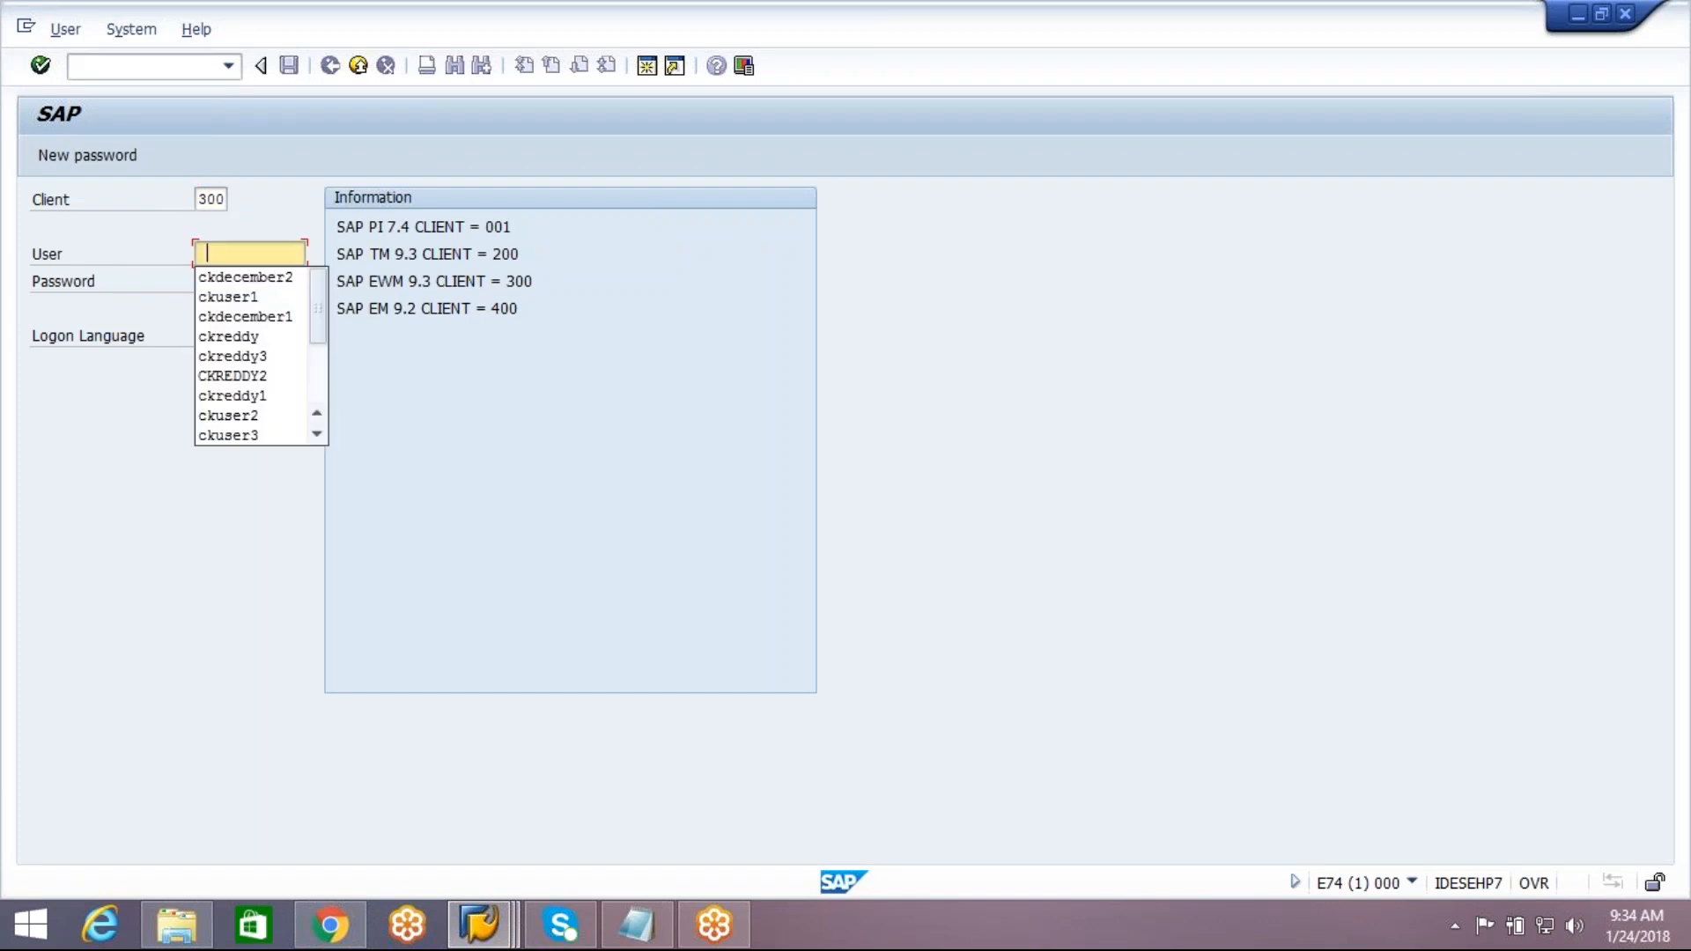
left_click(252, 278)
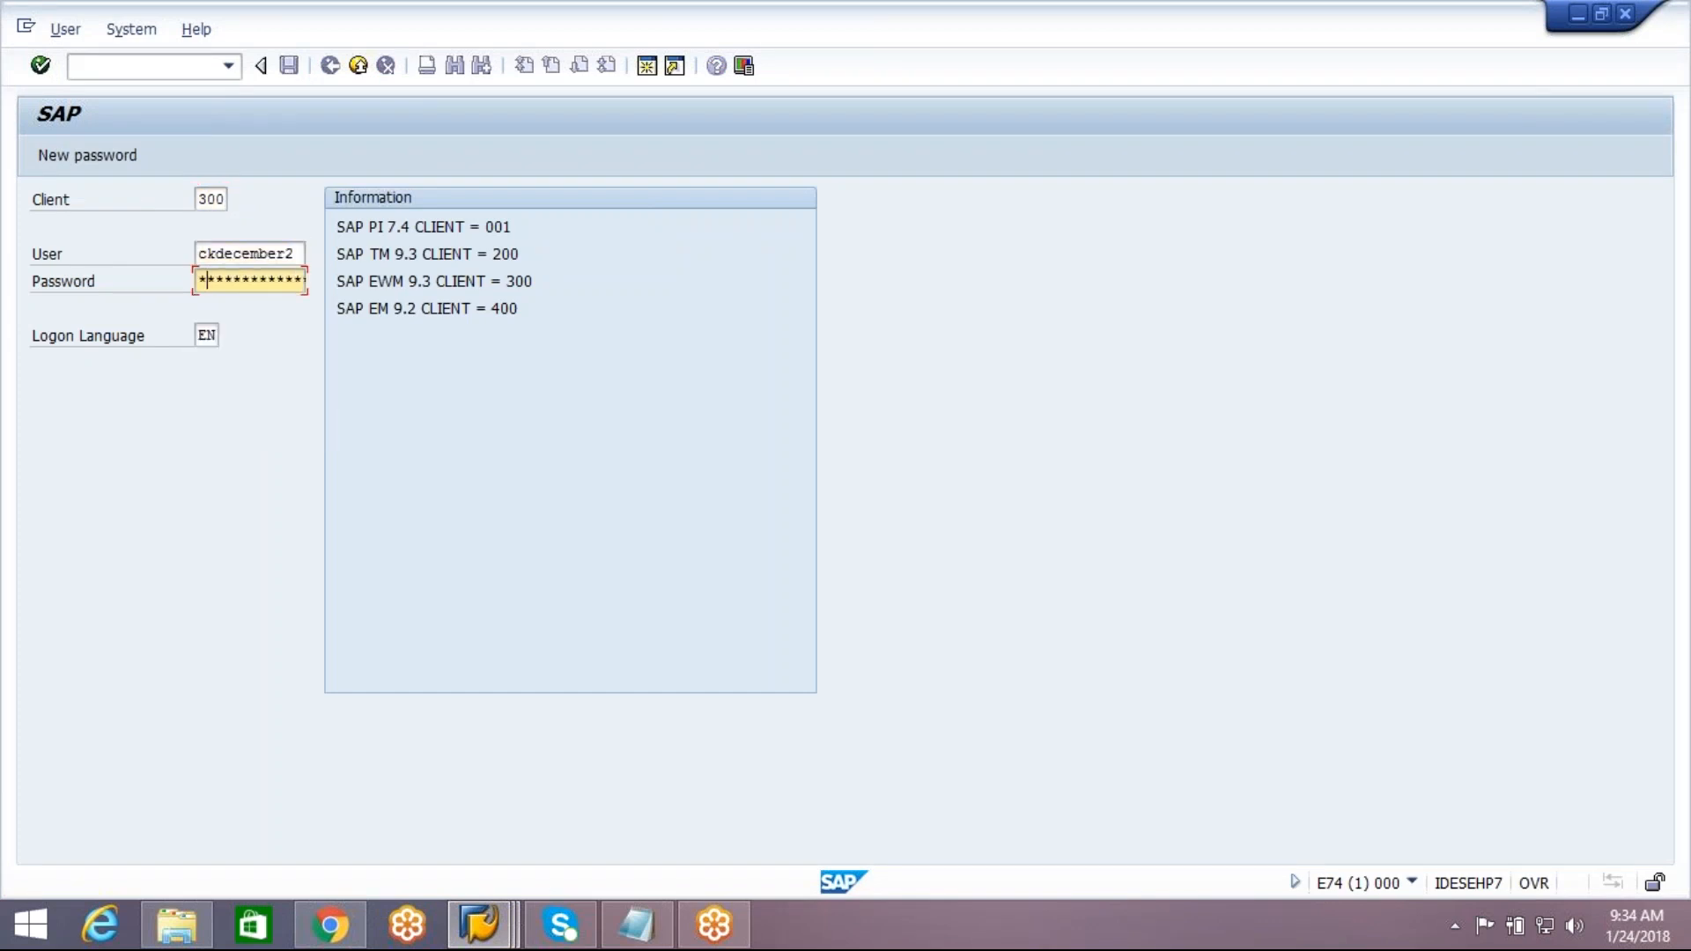
type("******")
key("Return")
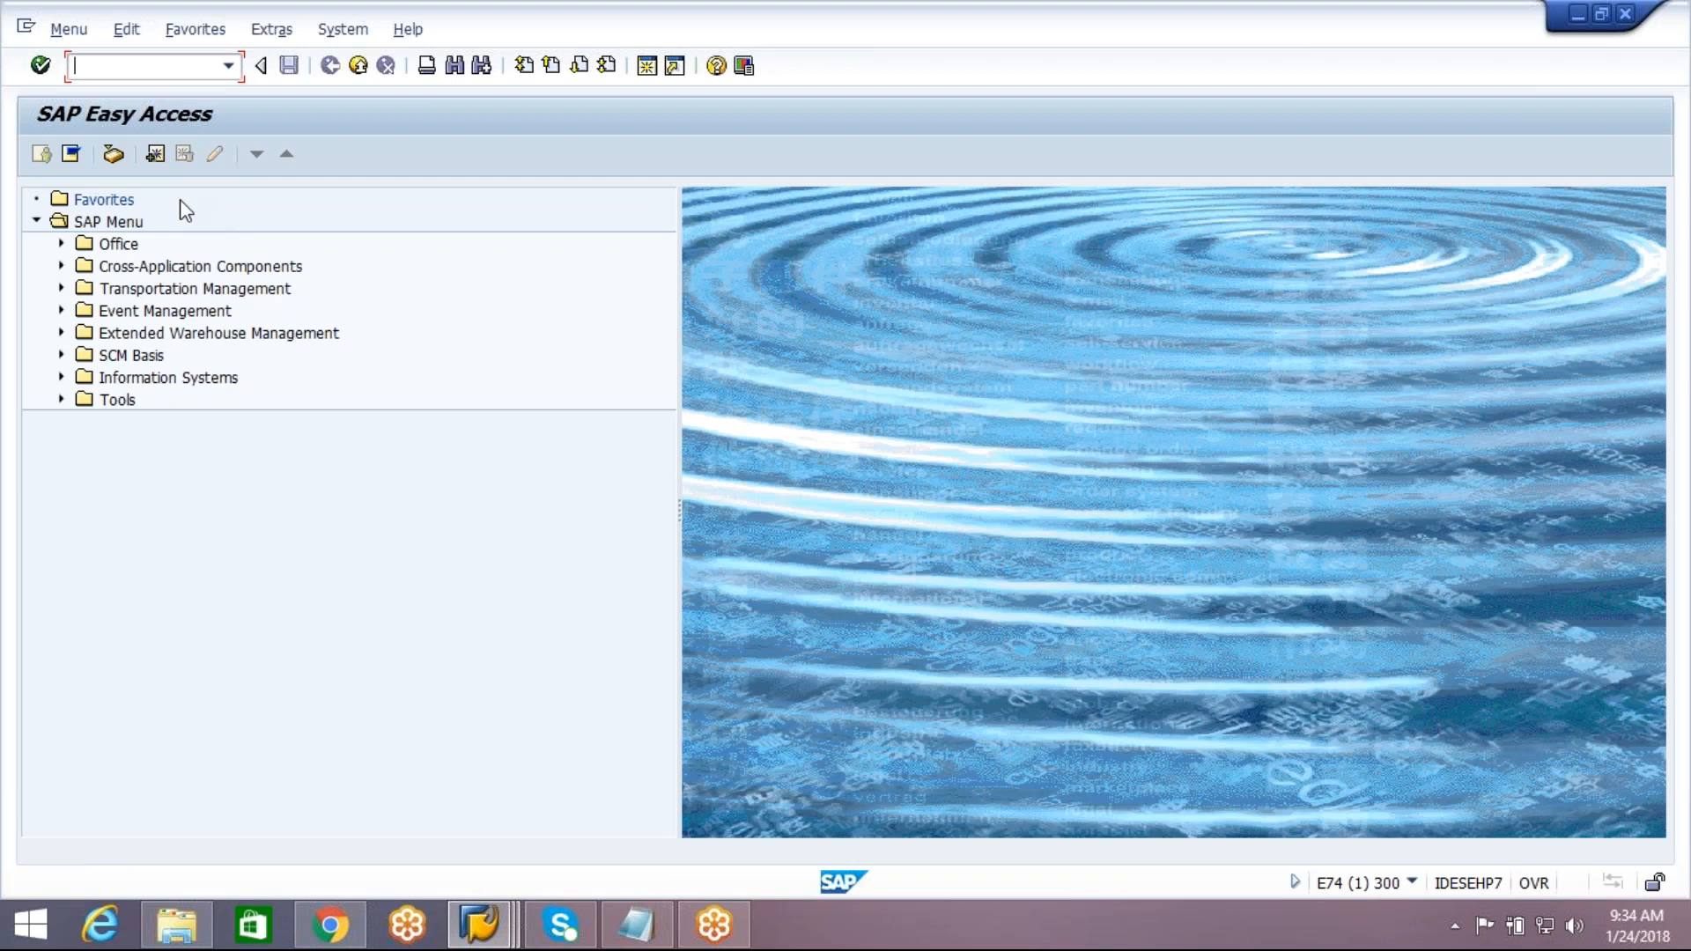
Display the SAP Reference IMG through SPRO, examine its top-level structure and return to SAP Easy Access
type("spro")
key("Return")
left_click(148, 155)
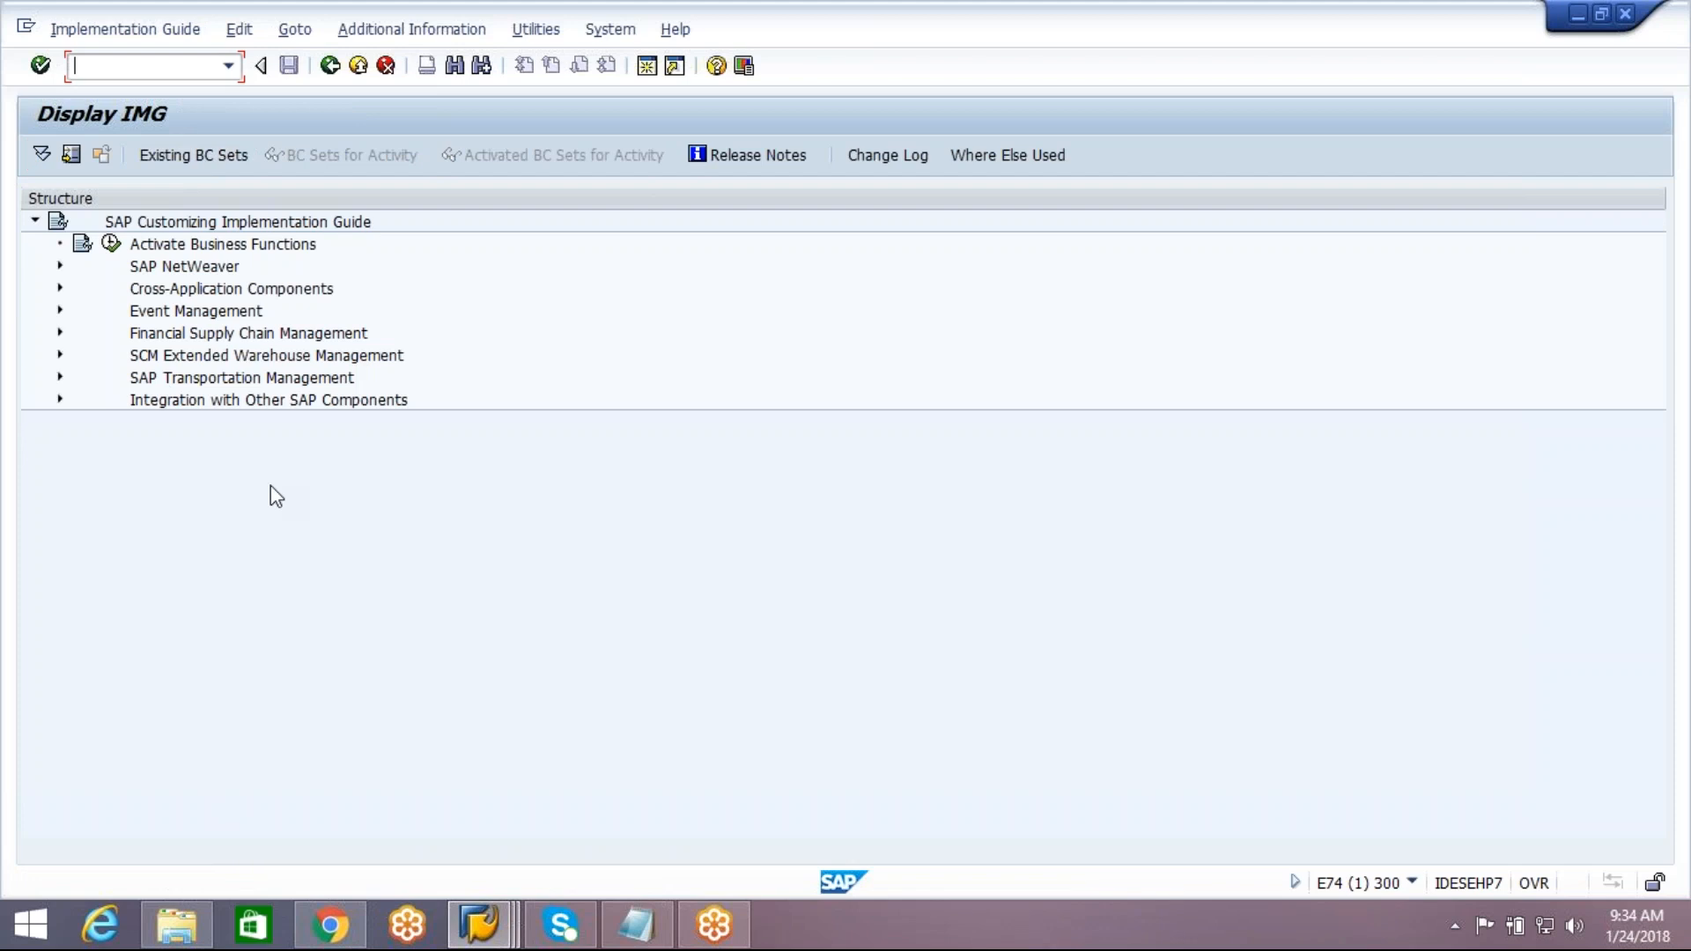
left_click(331, 66)
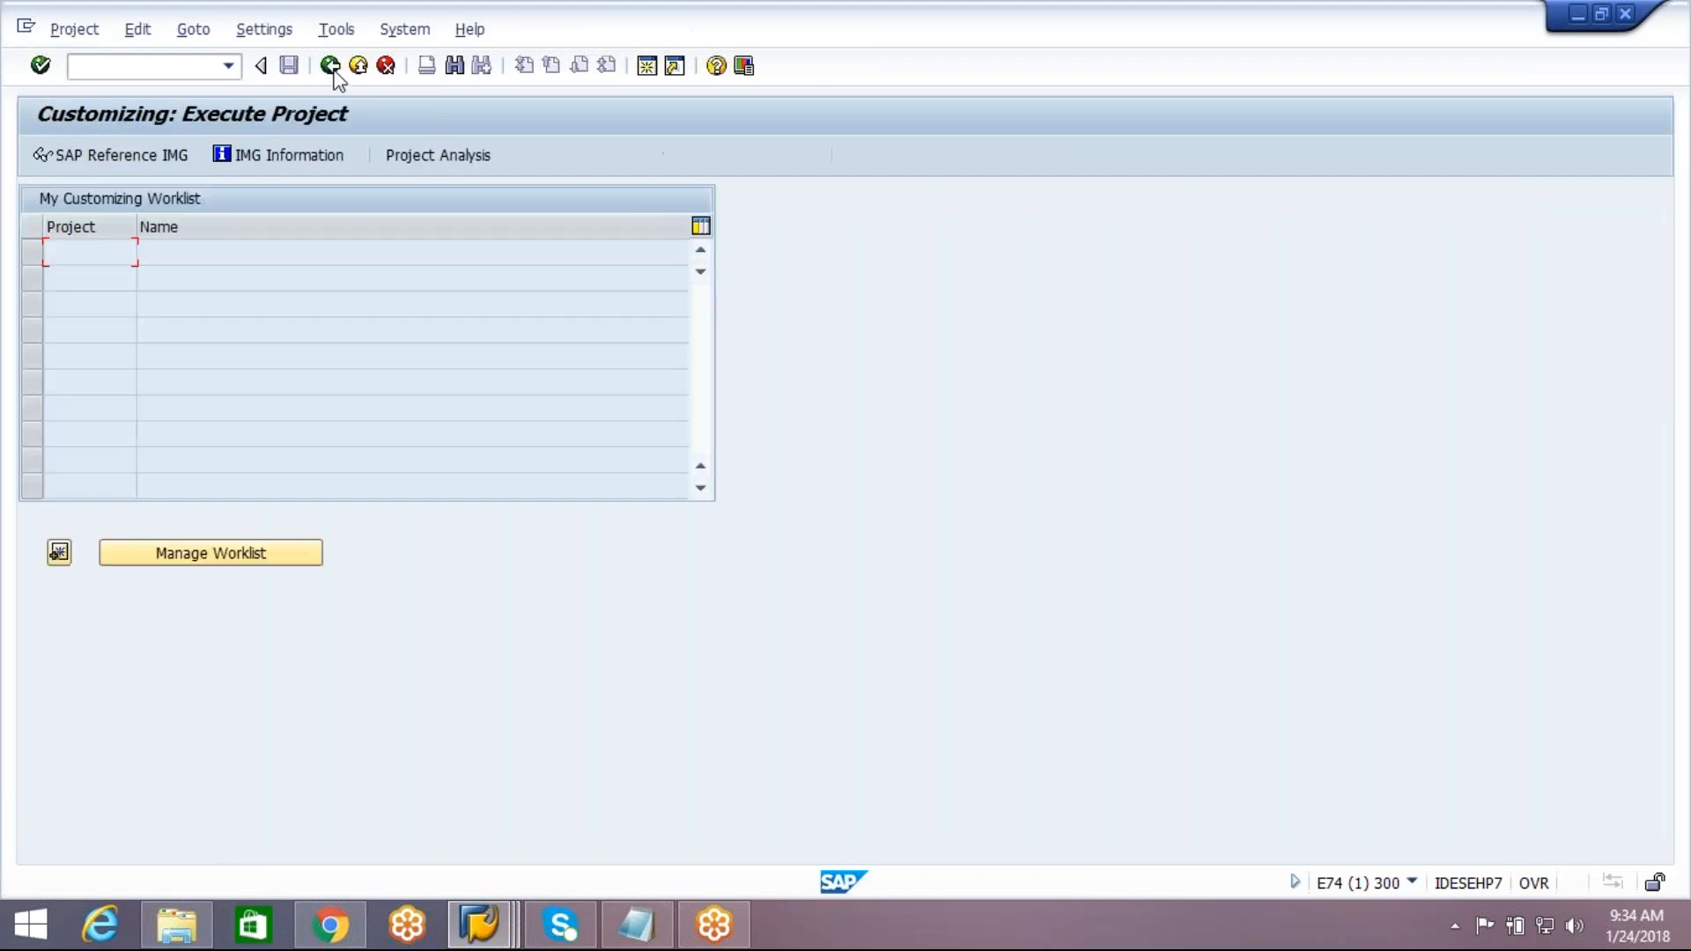
left_click(331, 68)
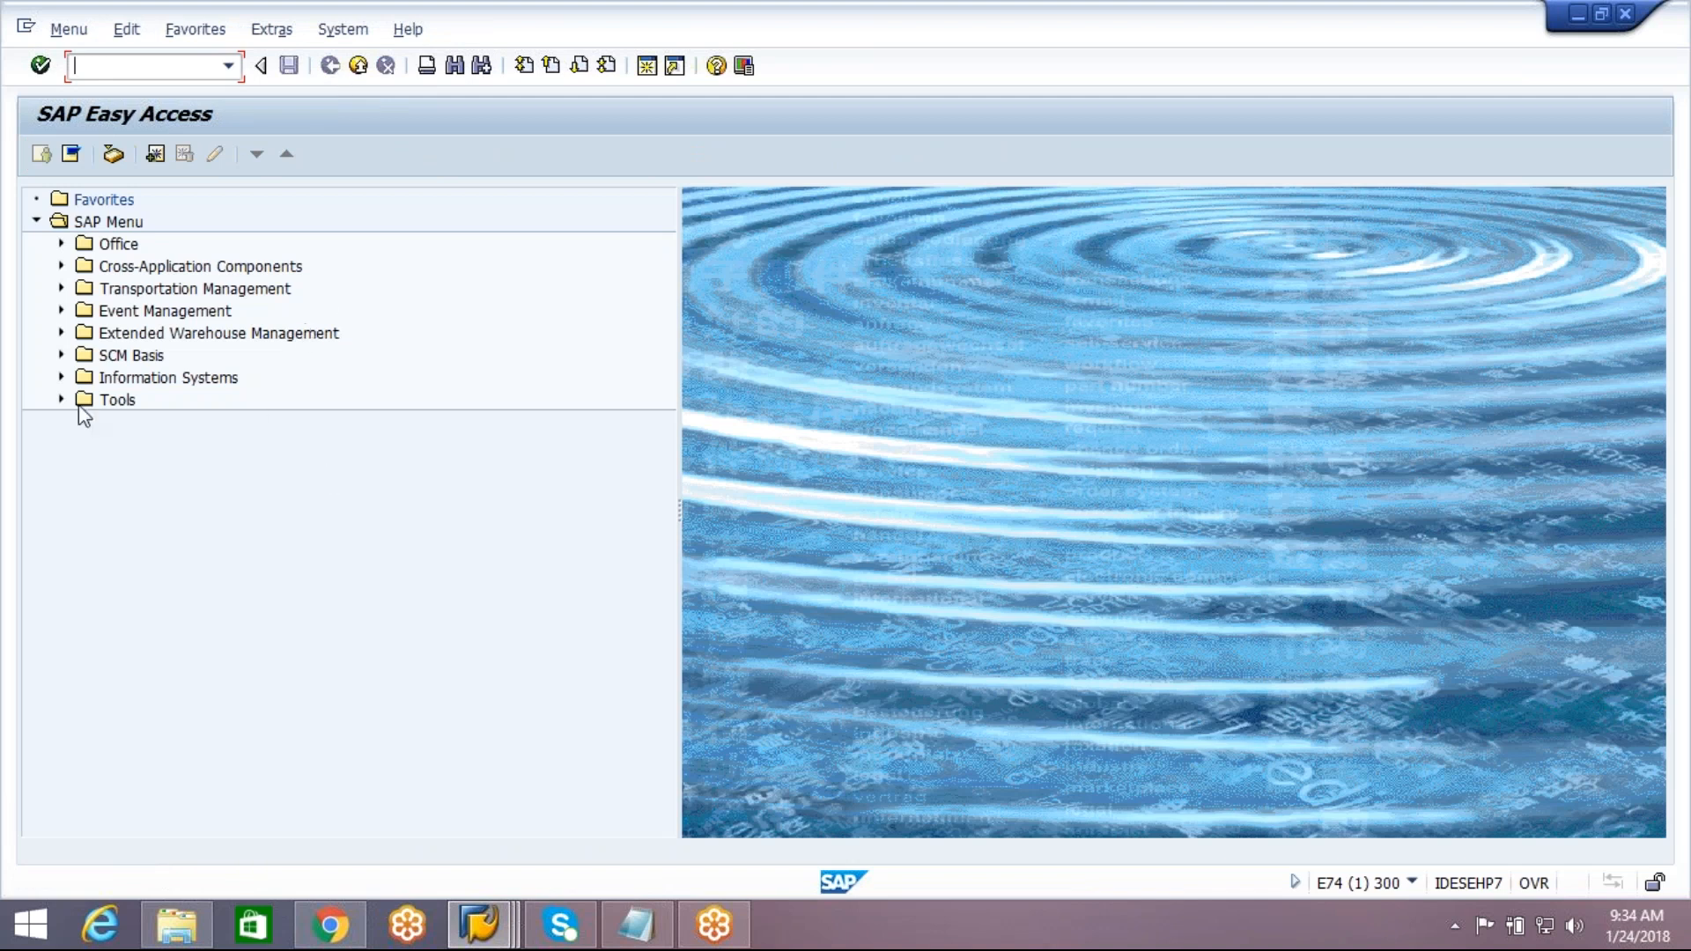
Open transaction /SCWM/IDN, Maintain Inbound Delivery Notification, from the Extended Warehouse Management inbound delivery processing
left_click(142, 342)
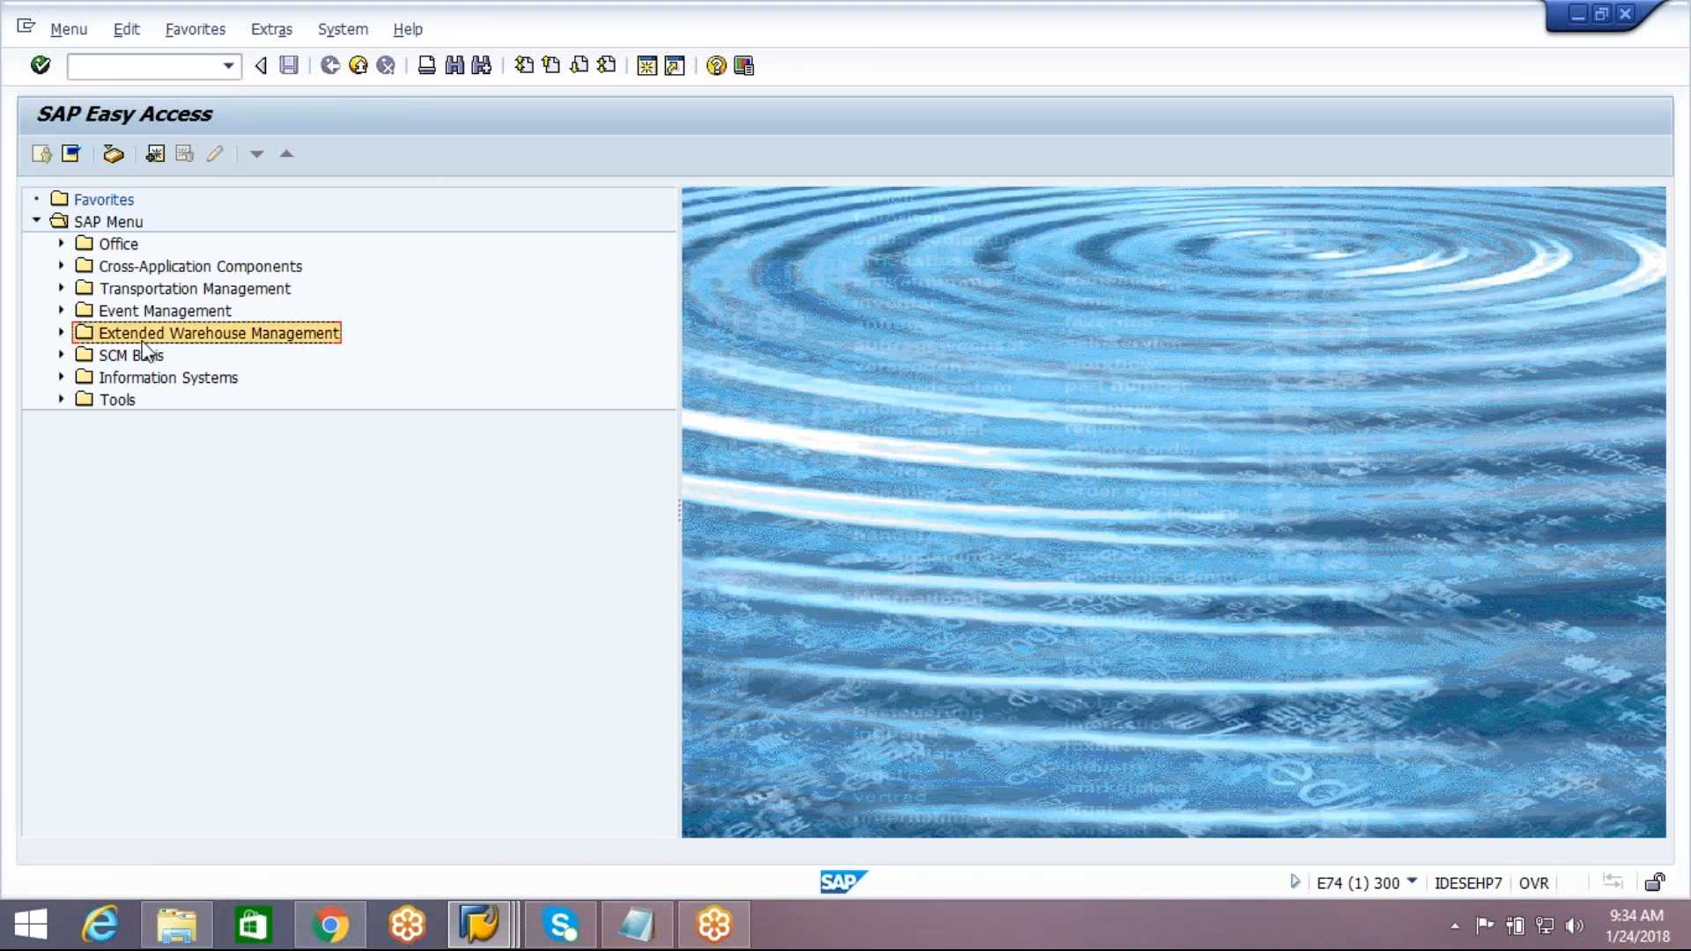
left_click(60, 333)
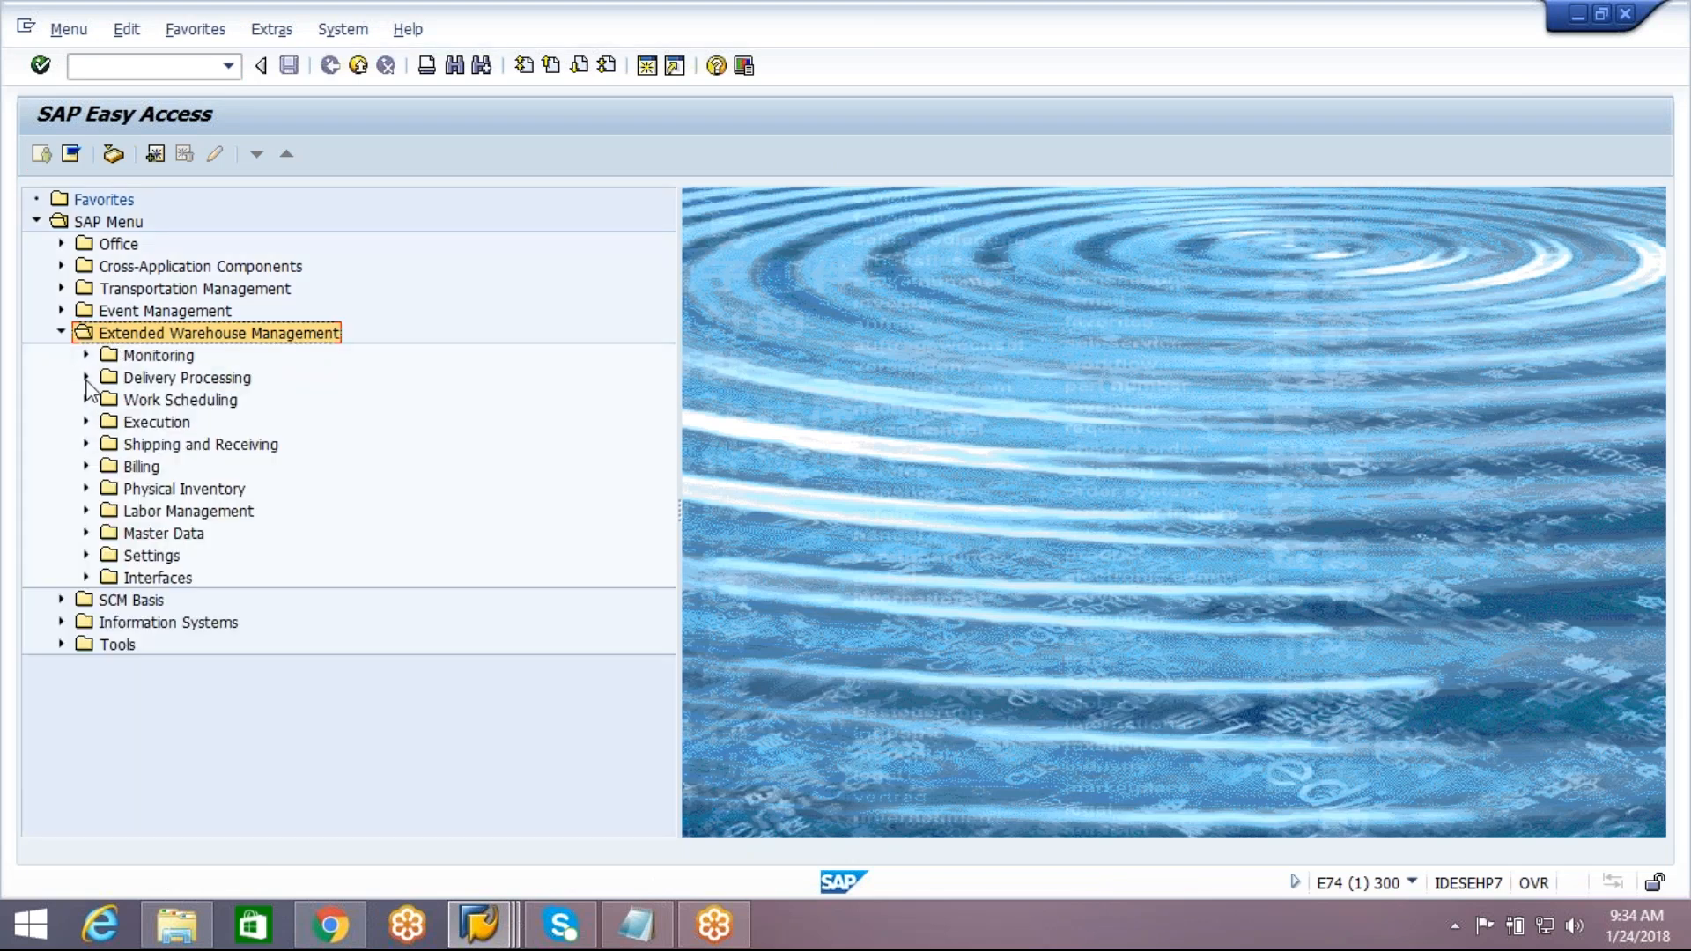
left_click(86, 378)
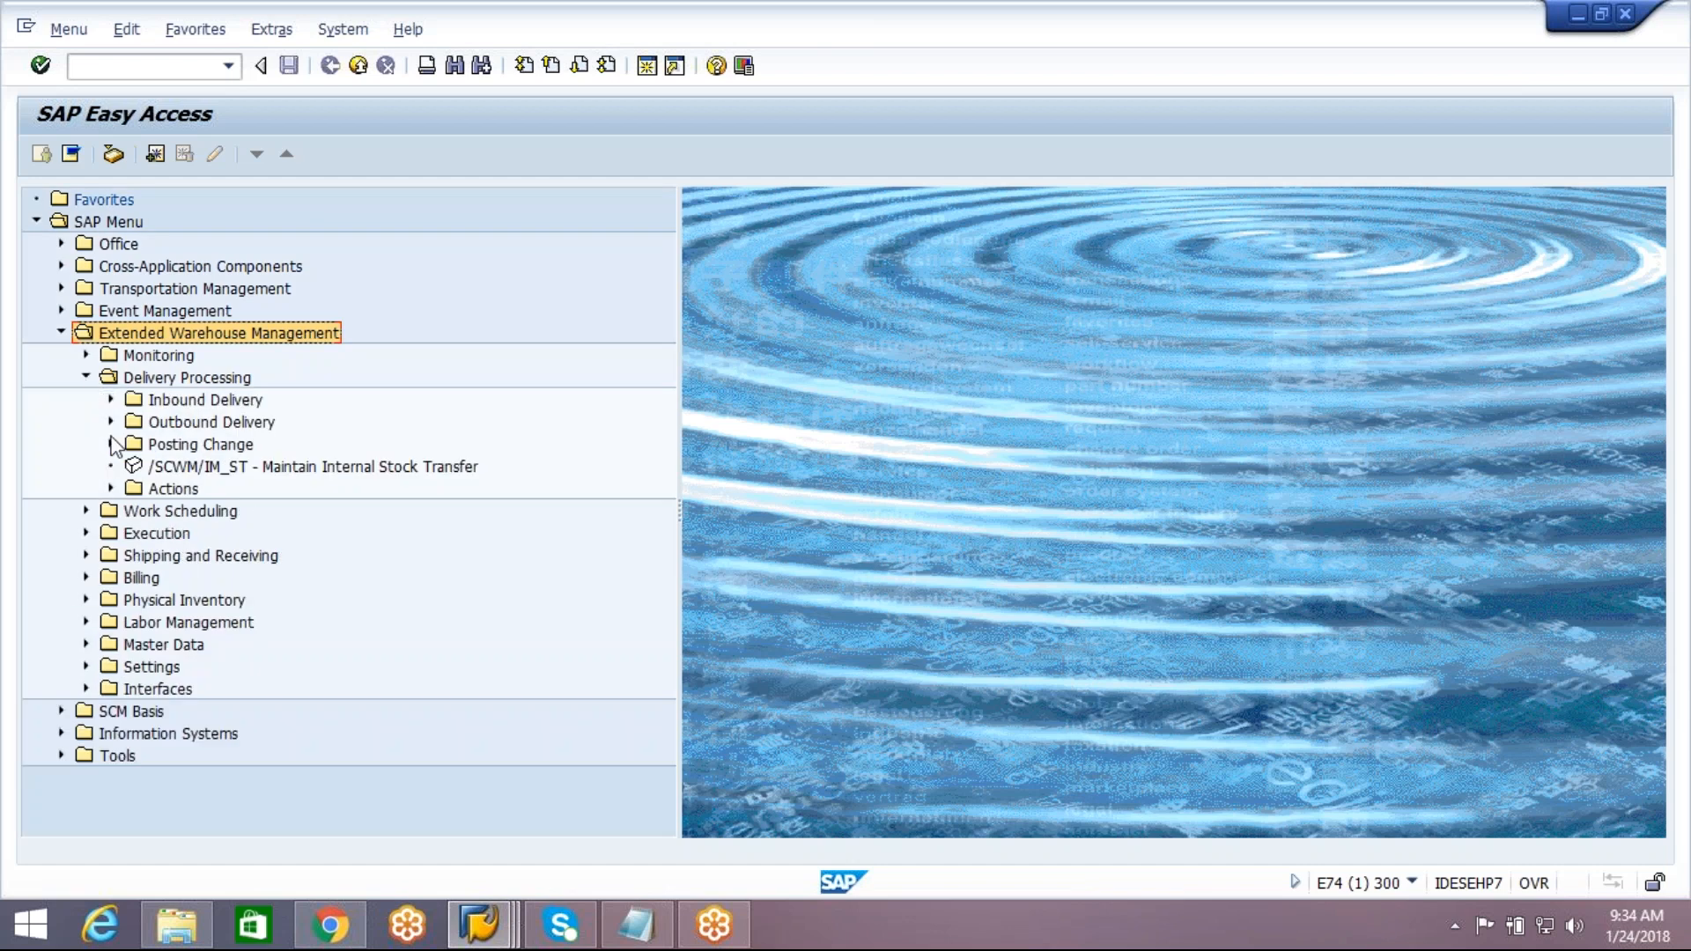
left_click(111, 400)
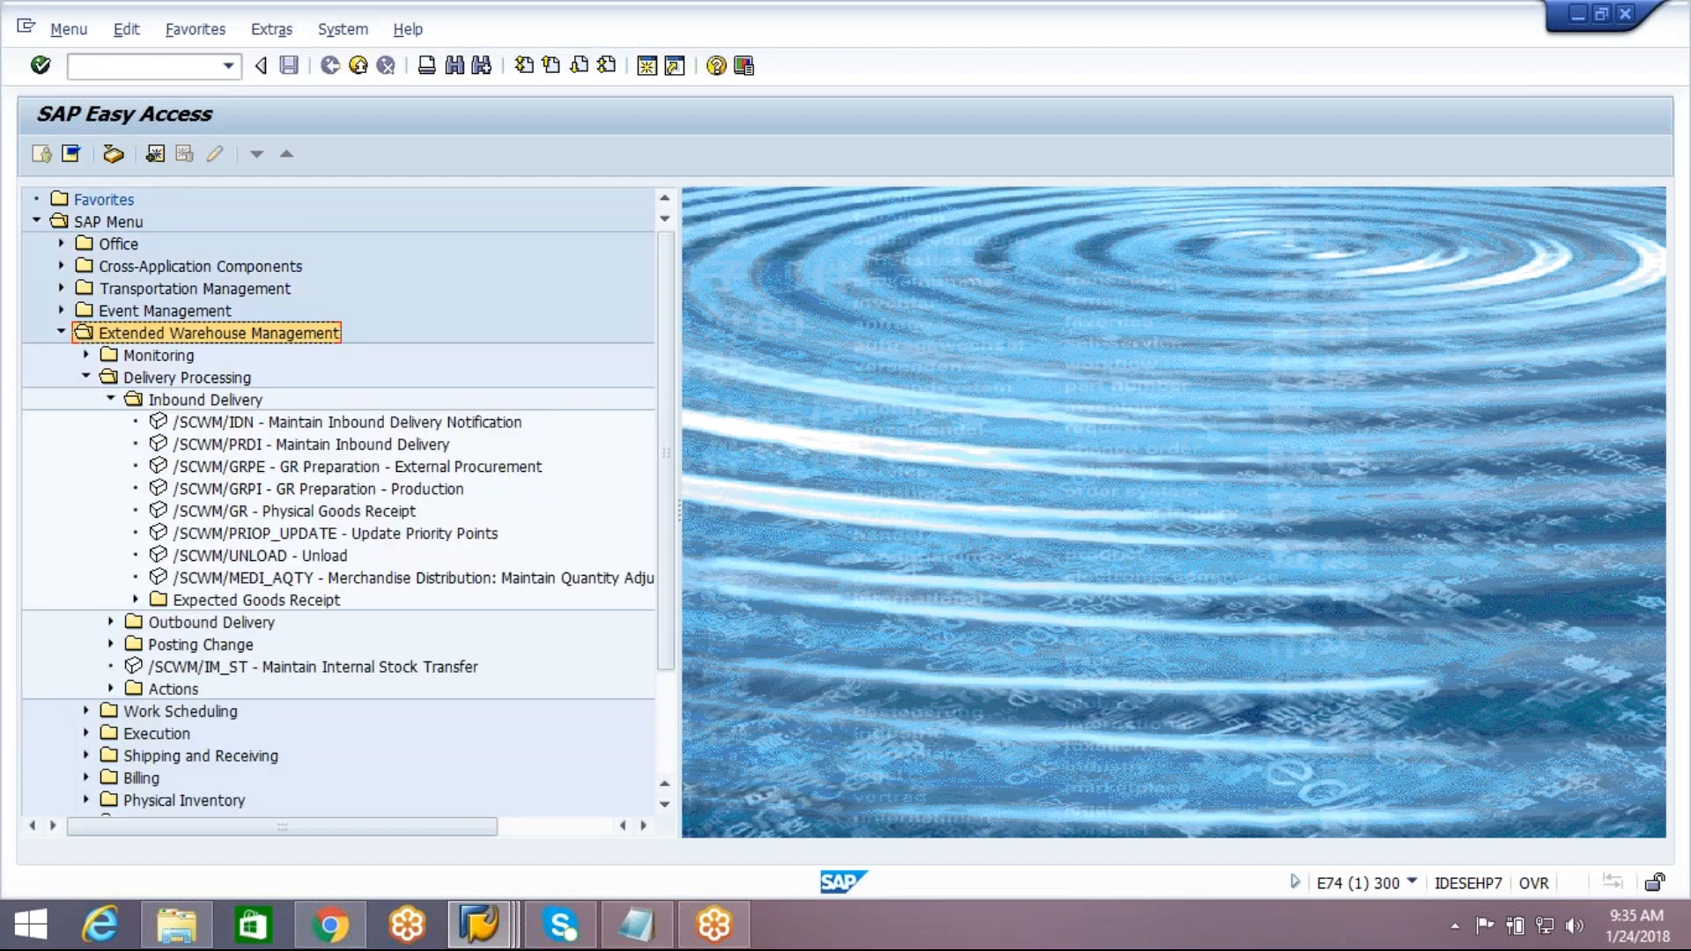
left_click(216, 403)
left_click(212, 382)
left_click(215, 401)
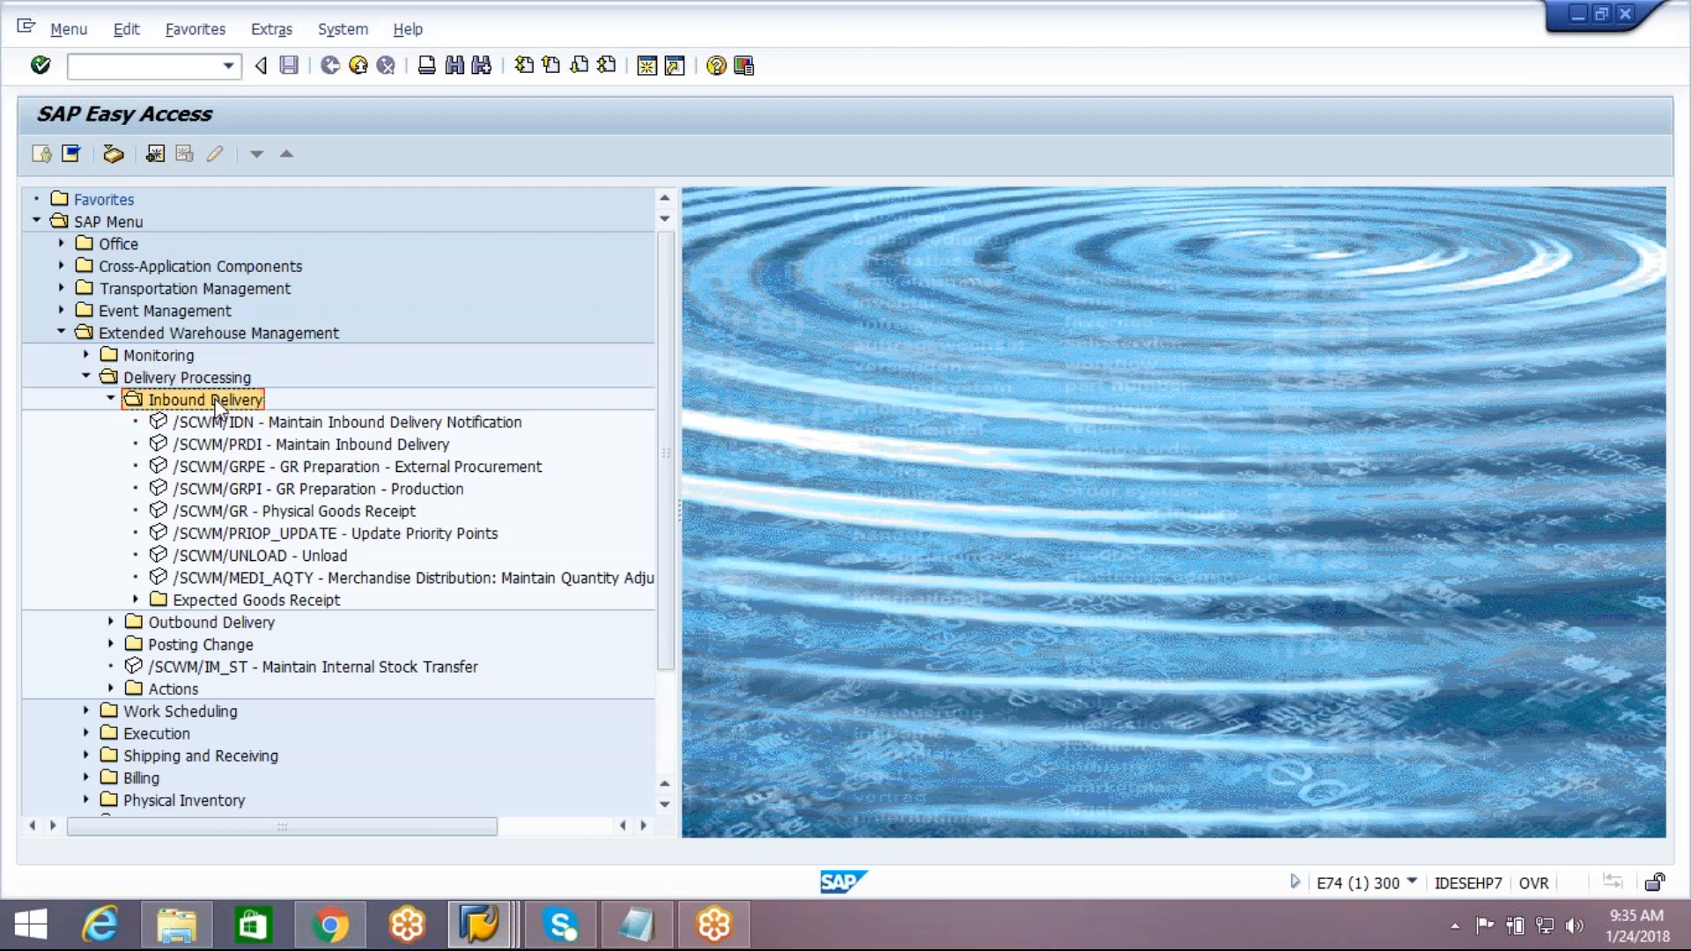
double_click(277, 426)
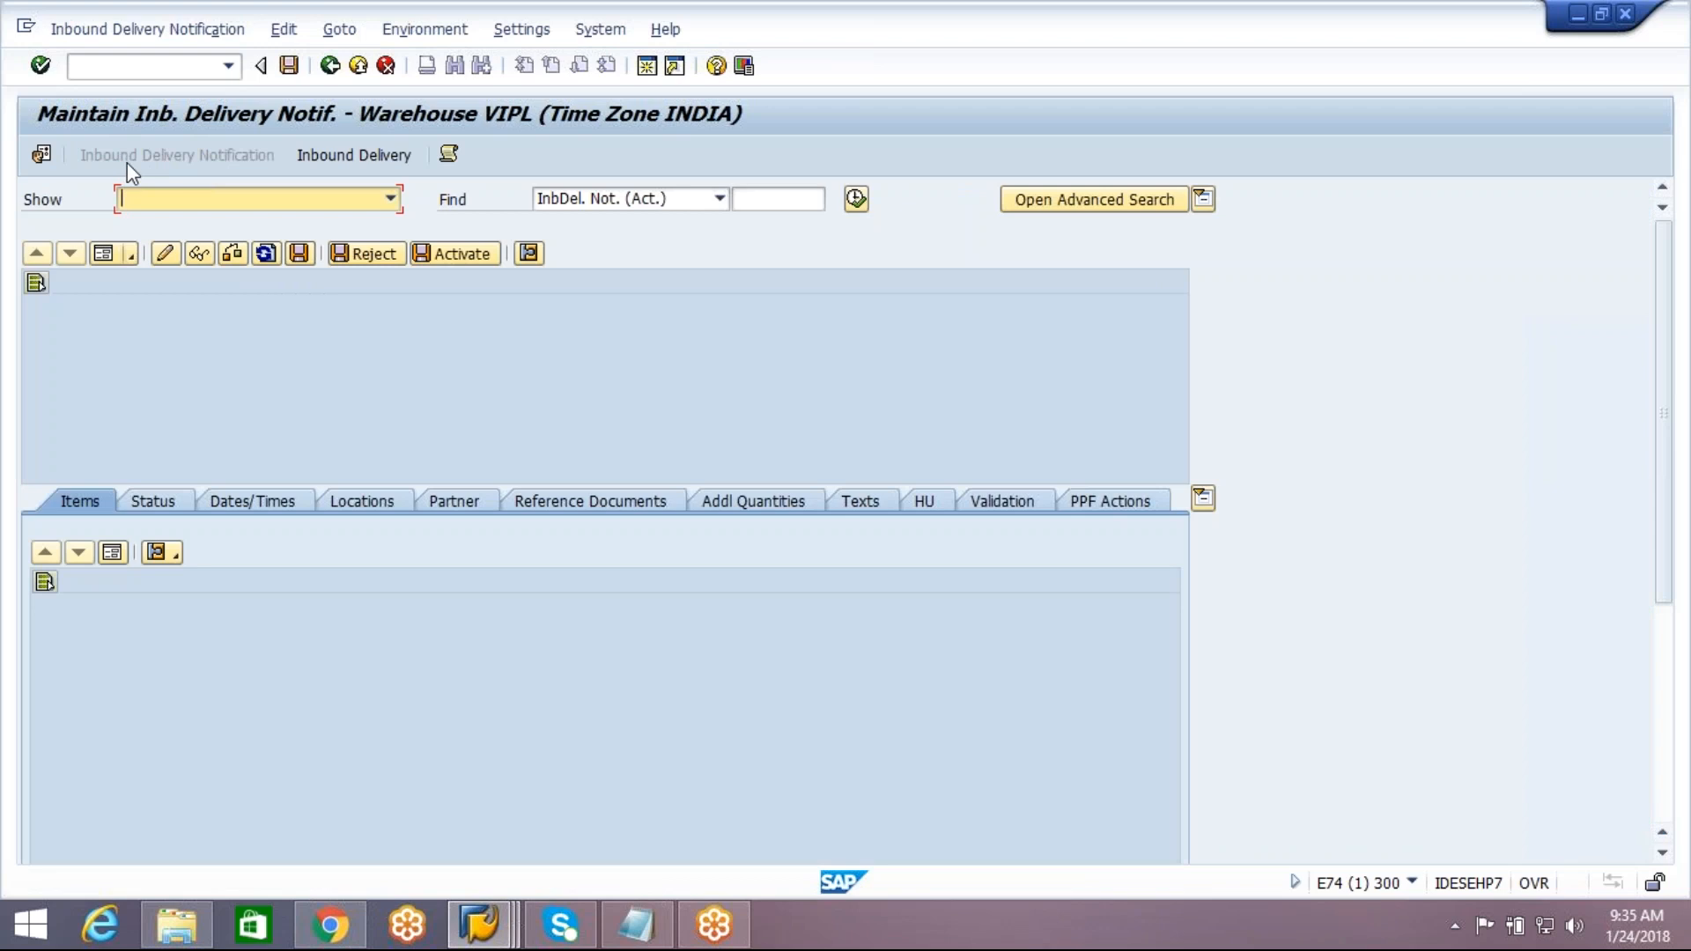
left_click(859, 199)
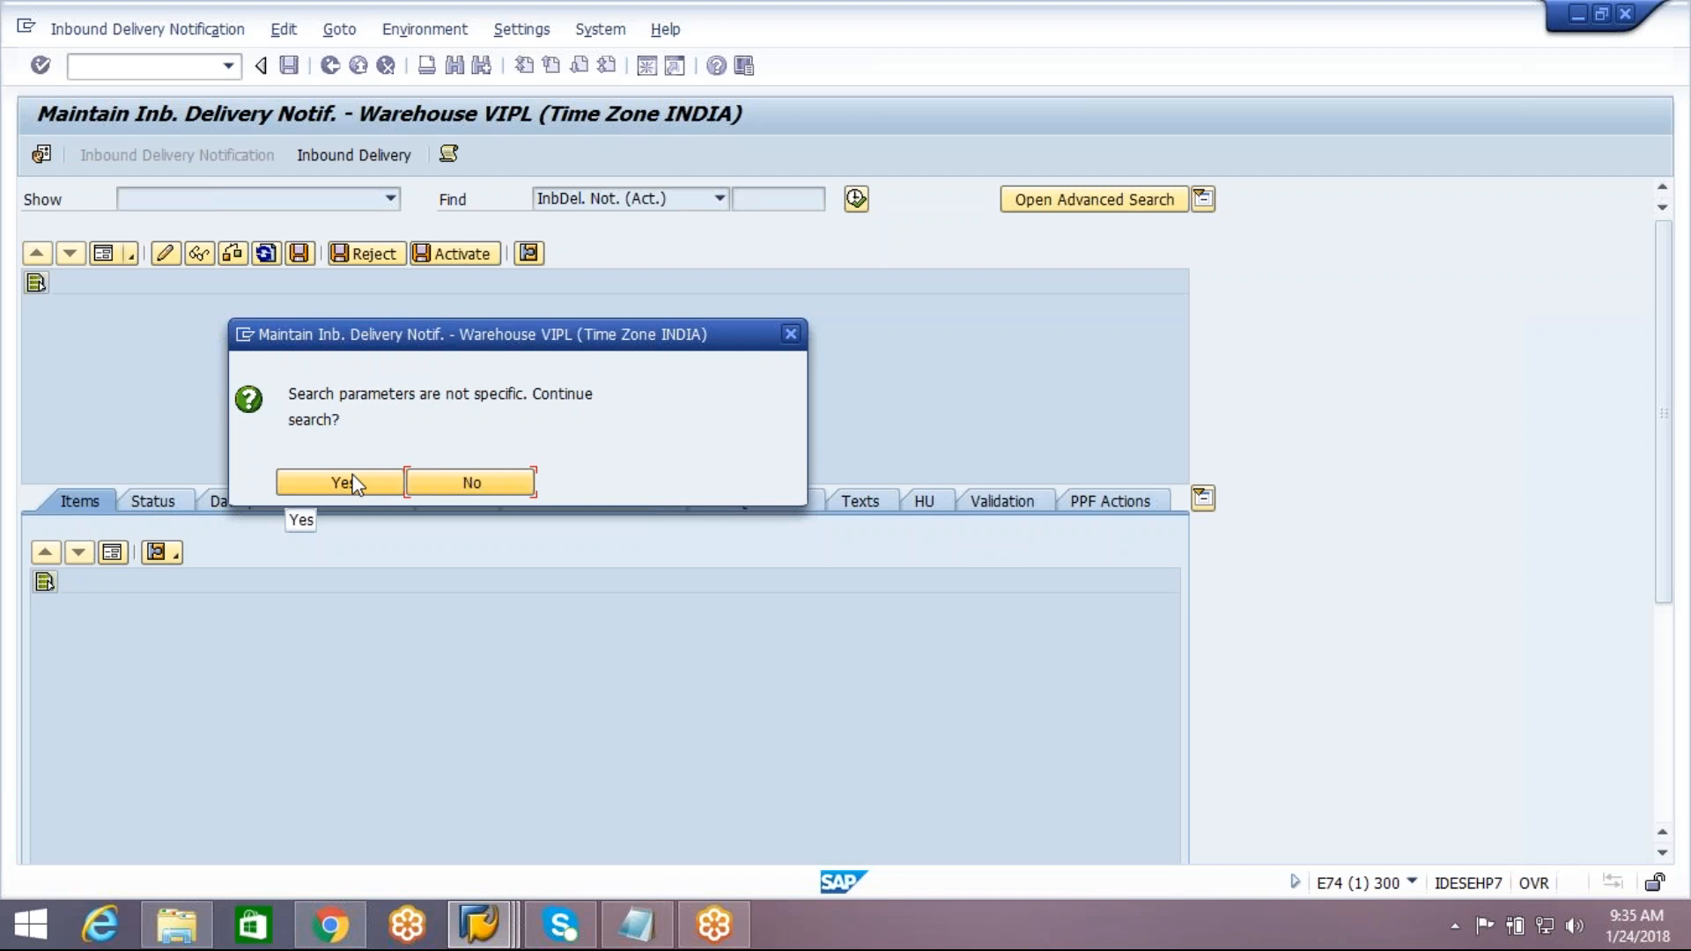
left_click(353, 476)
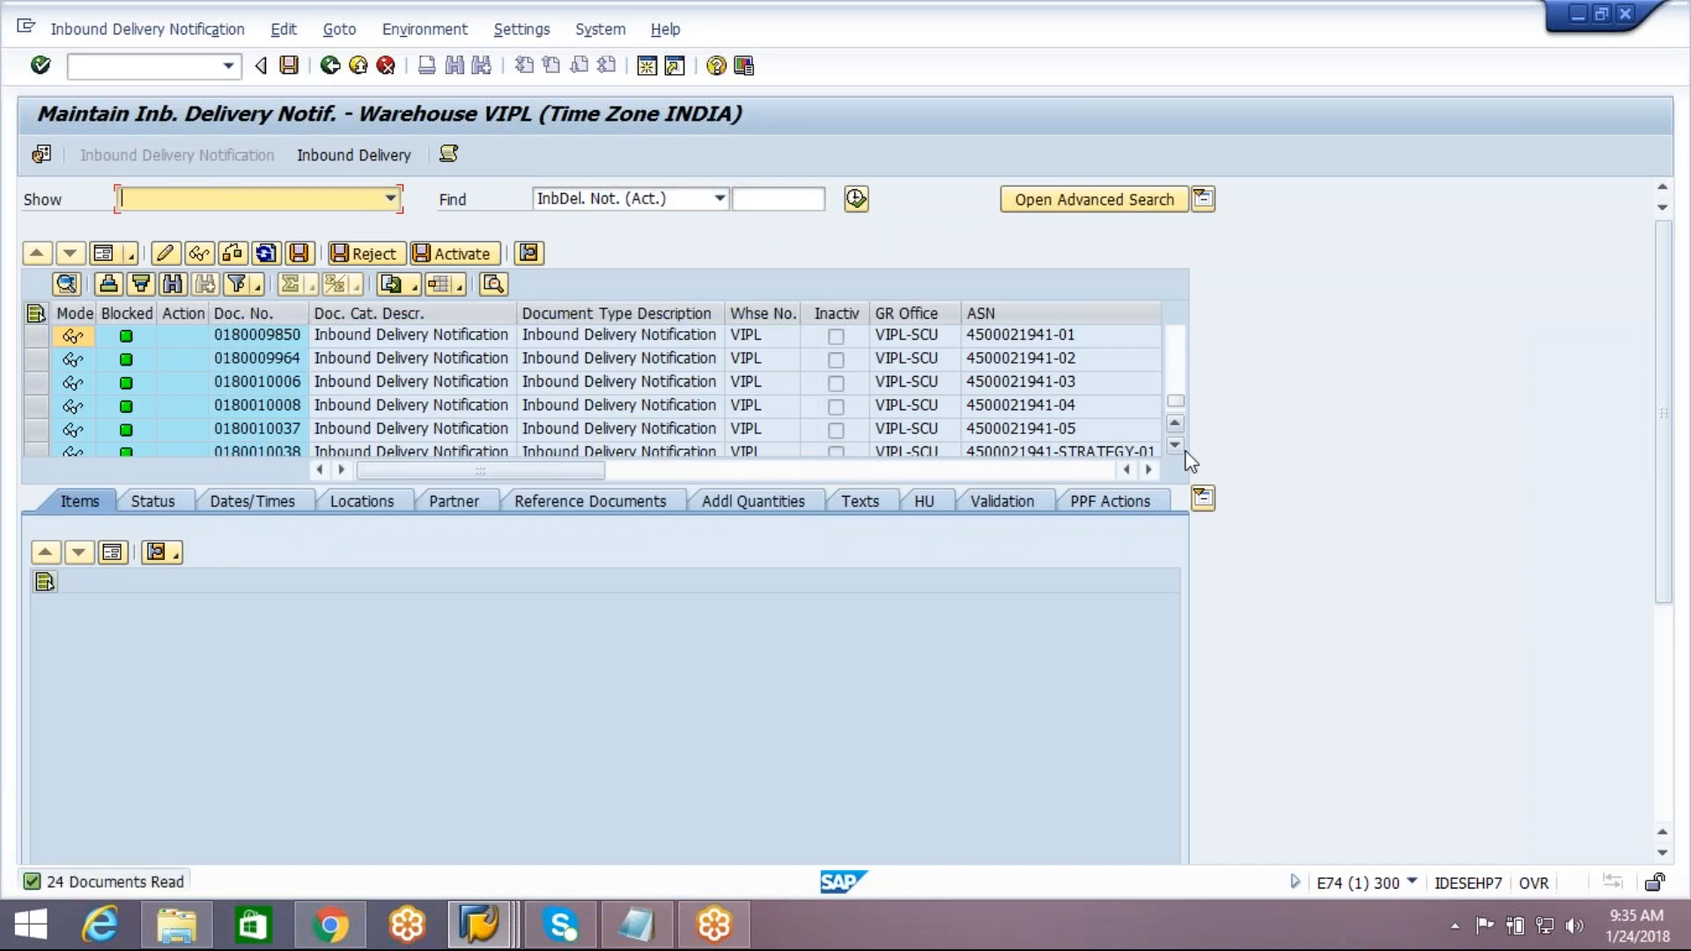
scroll(1180, 441, "down", 6)
left_click(255, 429)
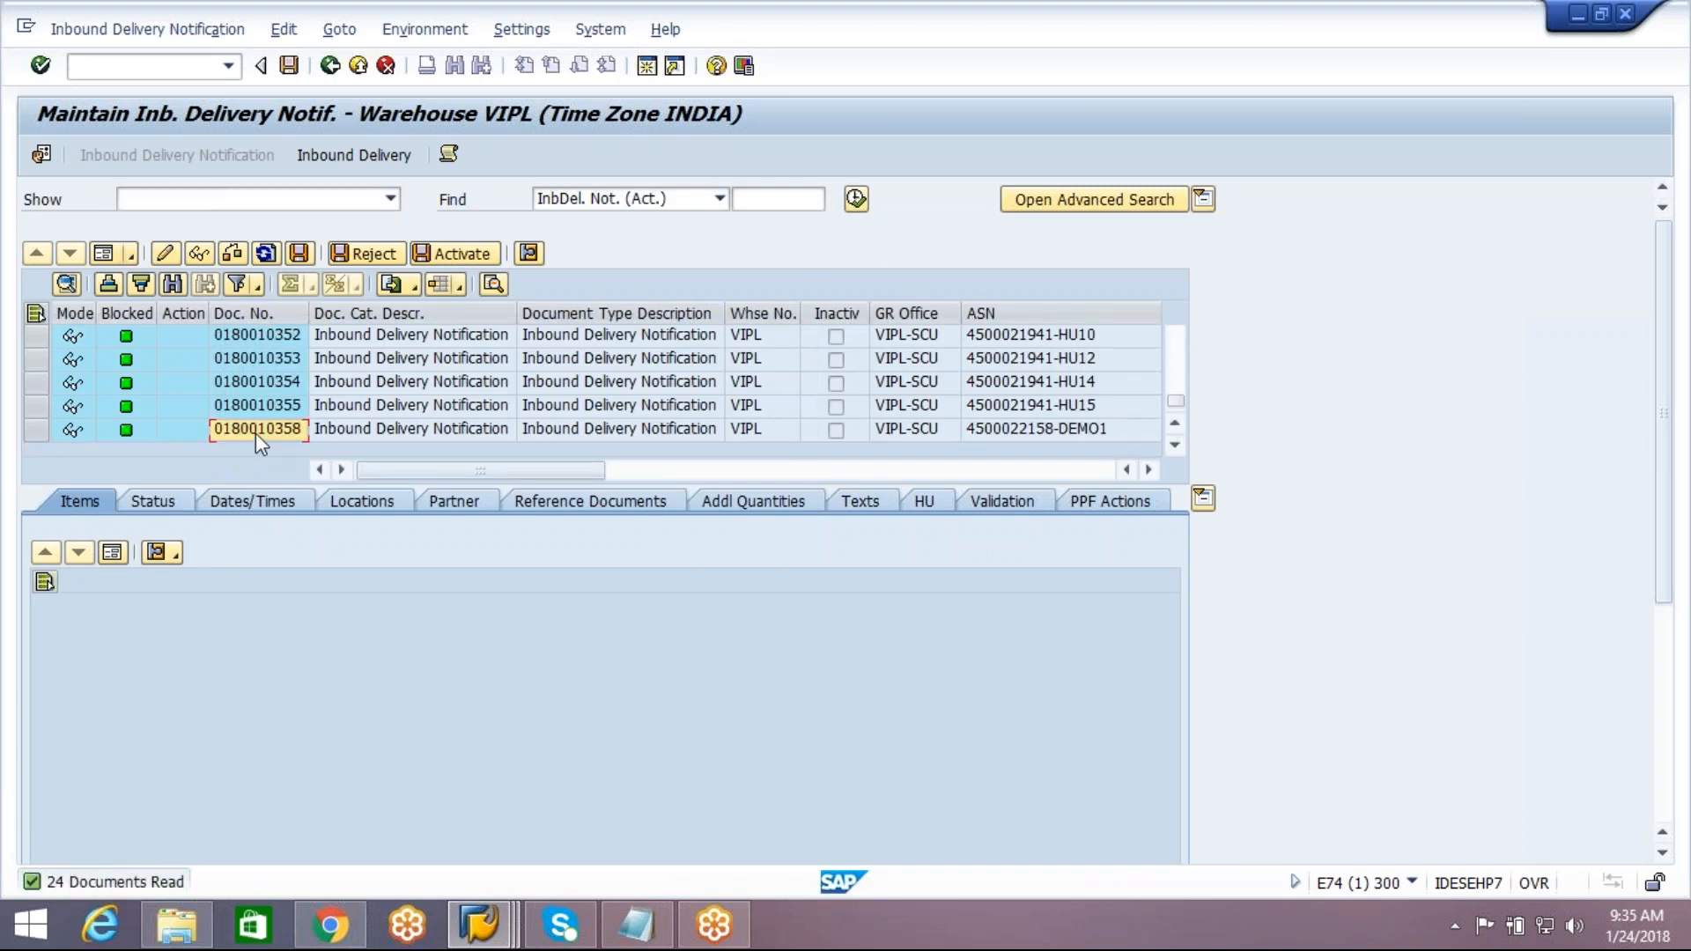
left_click(255, 432)
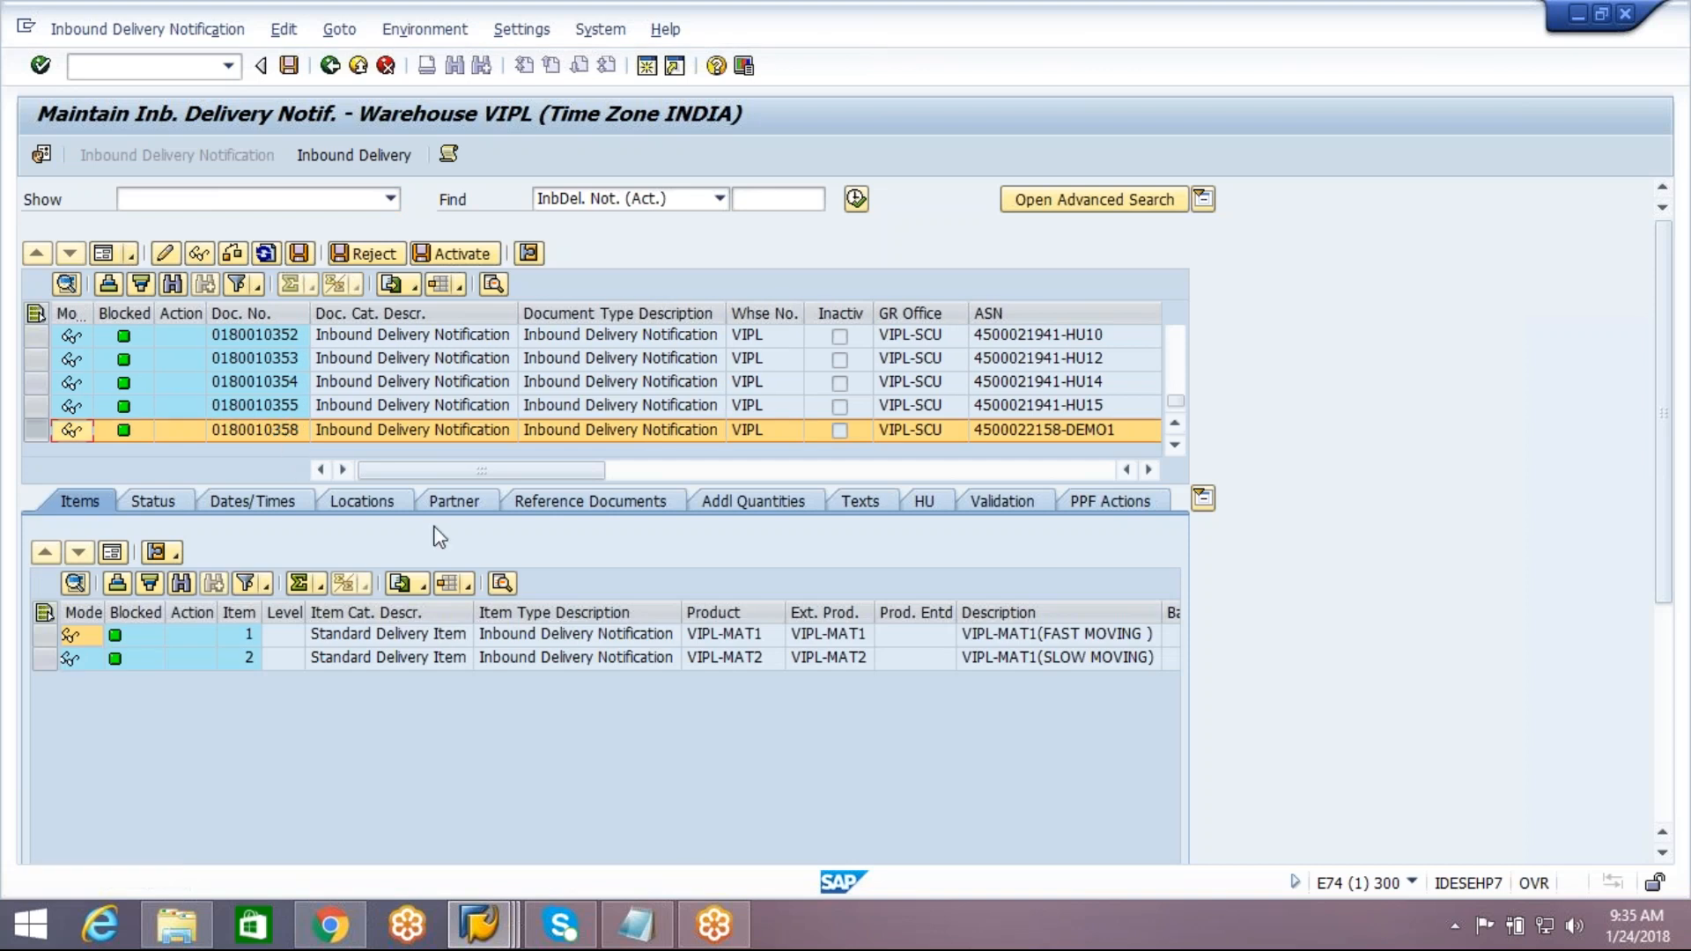
Compare the document with delivery number 180010358 by highlighting that number in the Notepad notes, and return to SAP
left_click(635, 925)
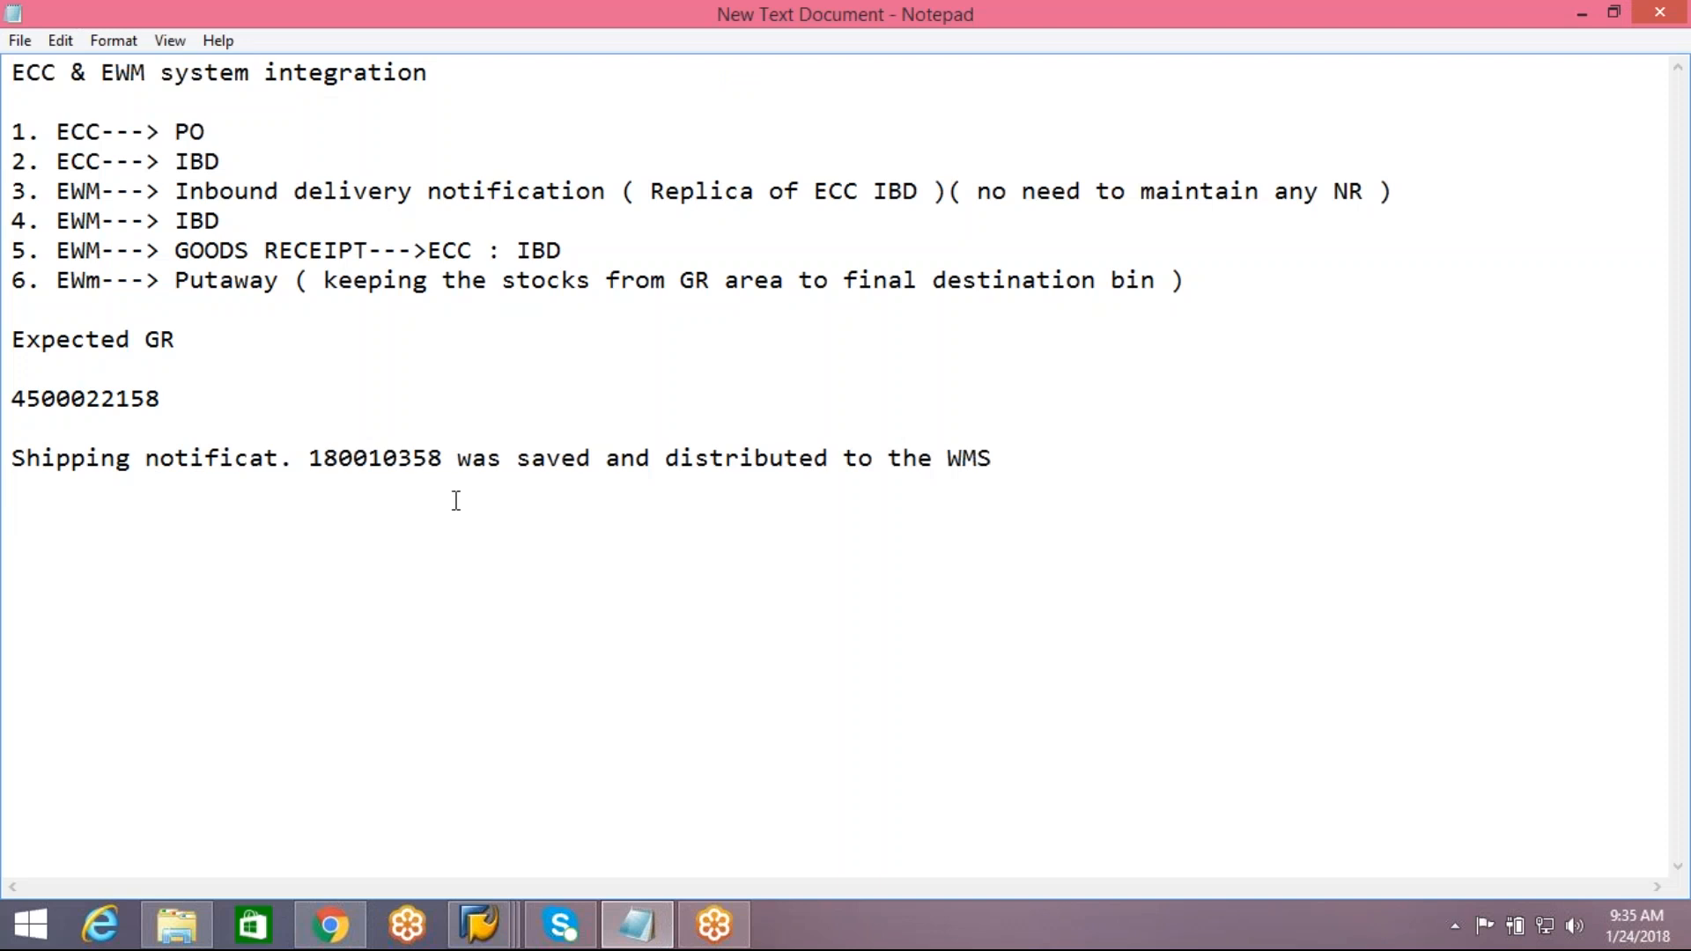
left_click_drag(309, 459, 438, 446)
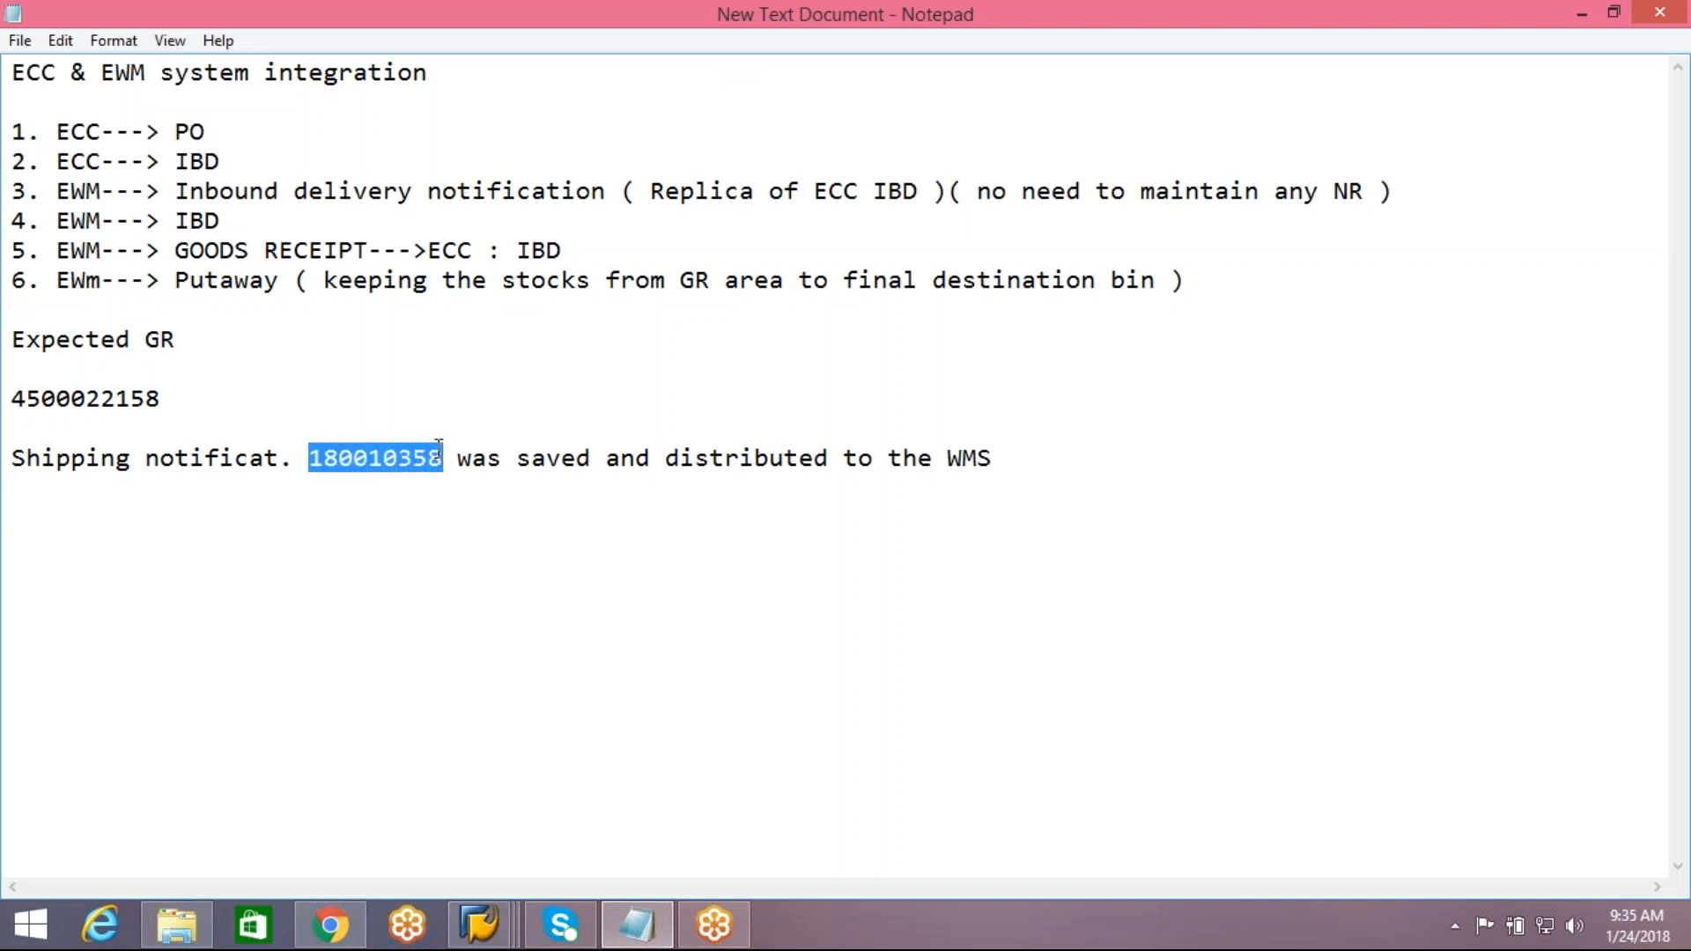
key("alt+Tab")
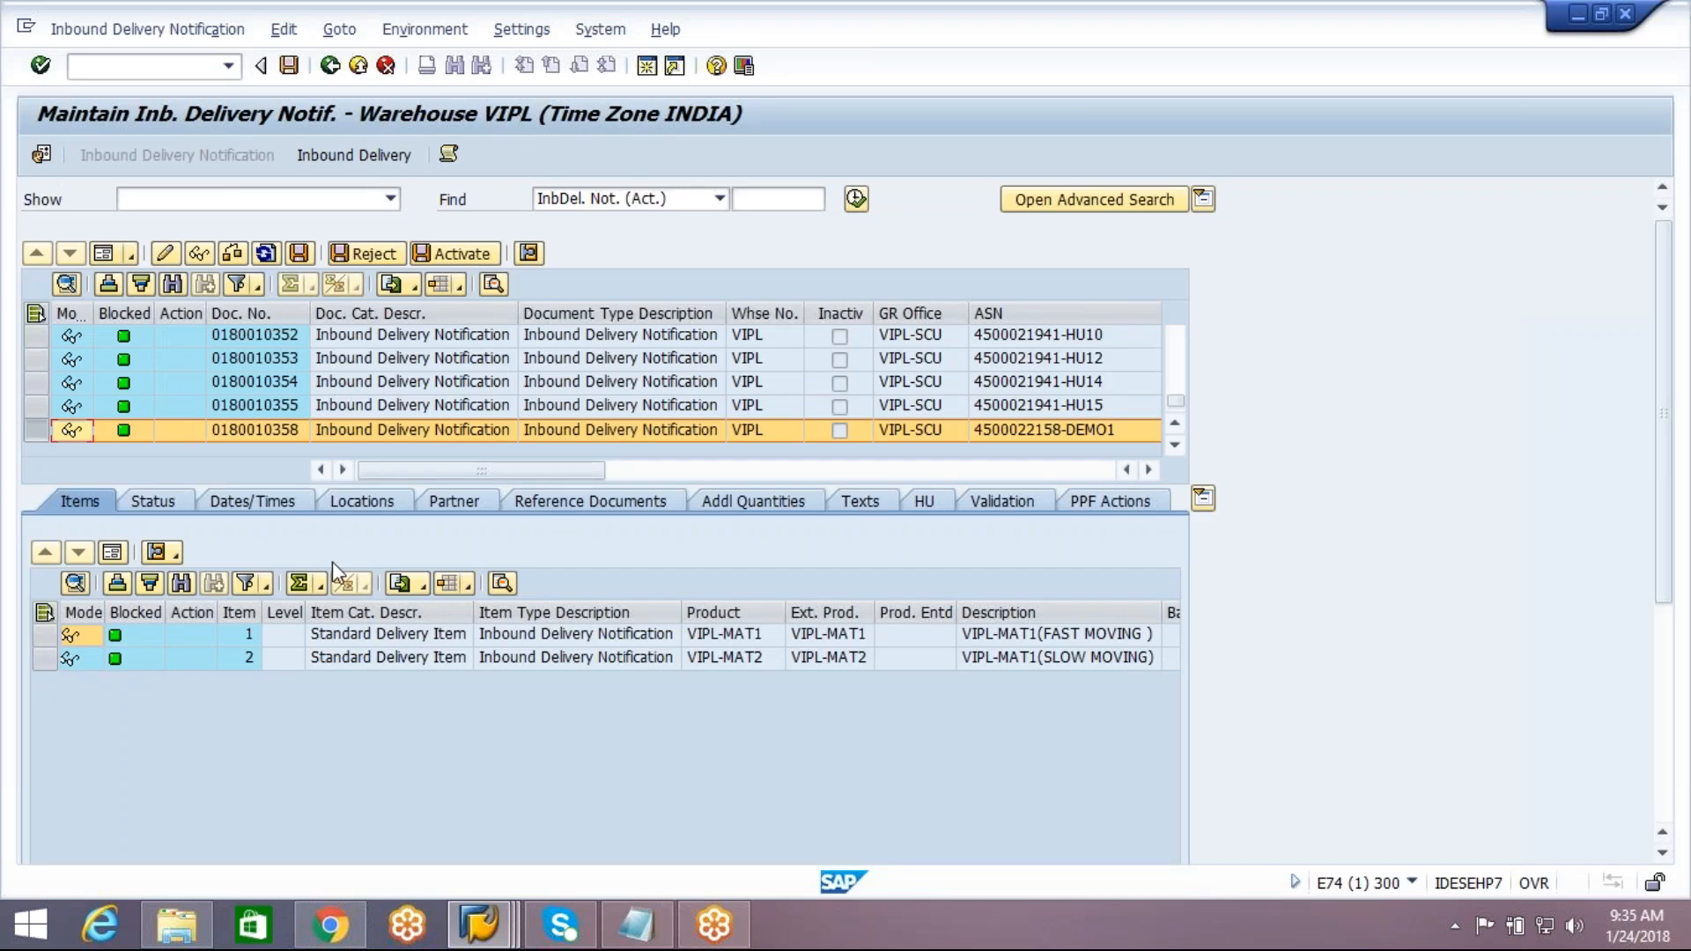
left_click(44, 635)
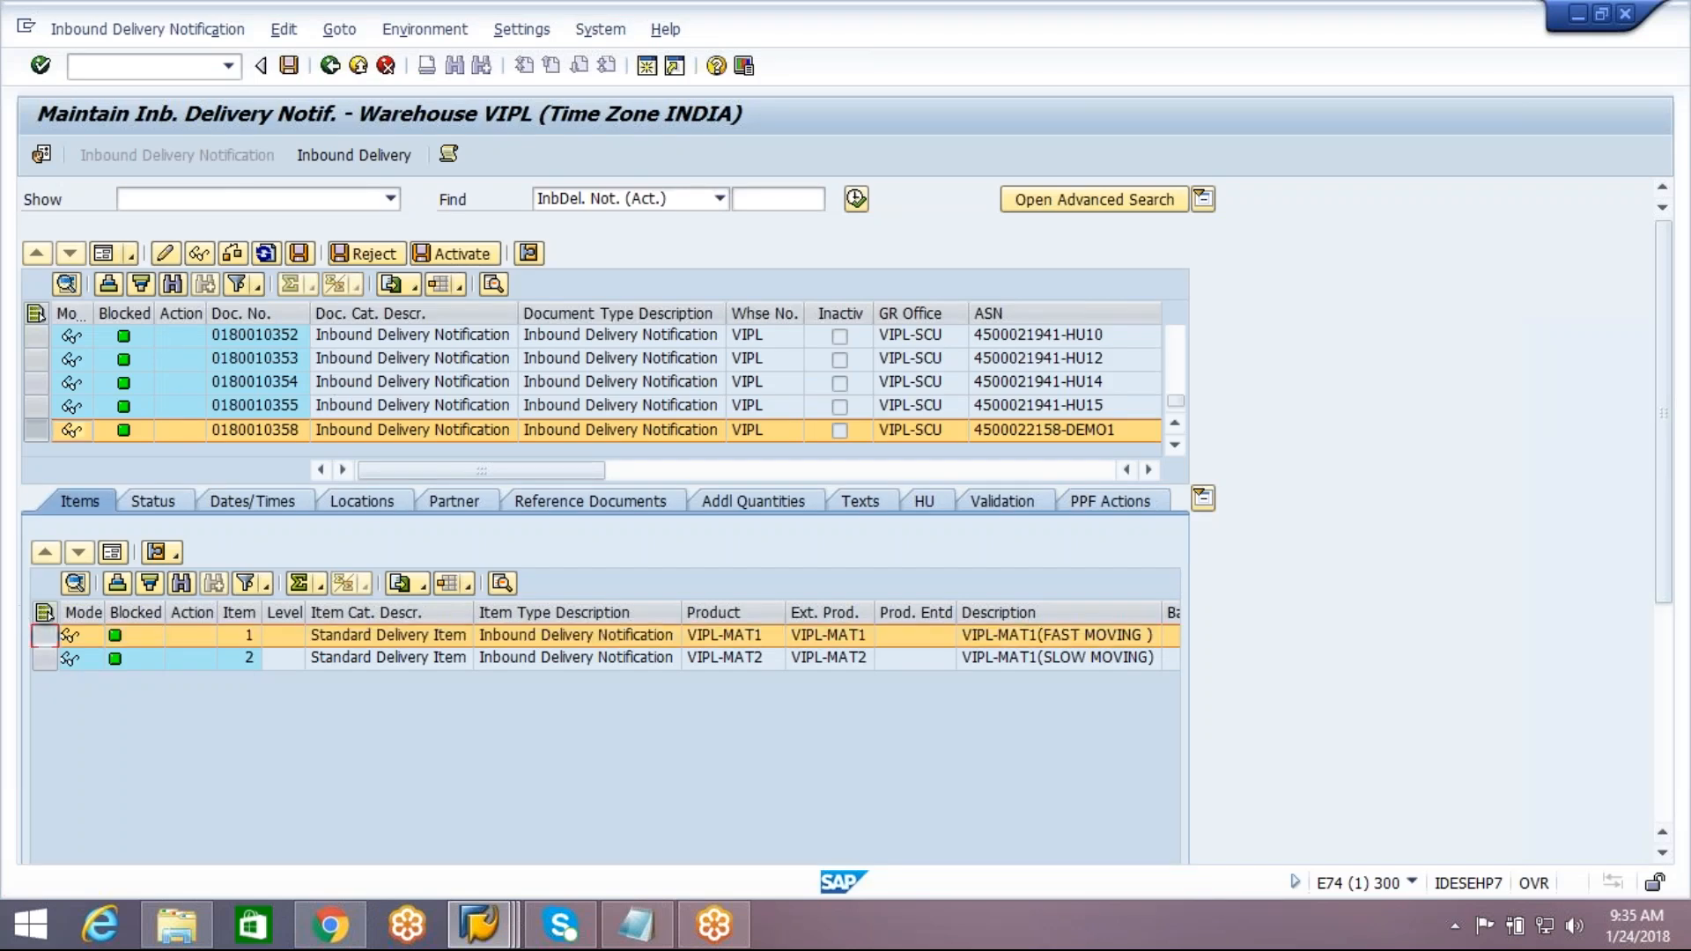
left_click(164, 255)
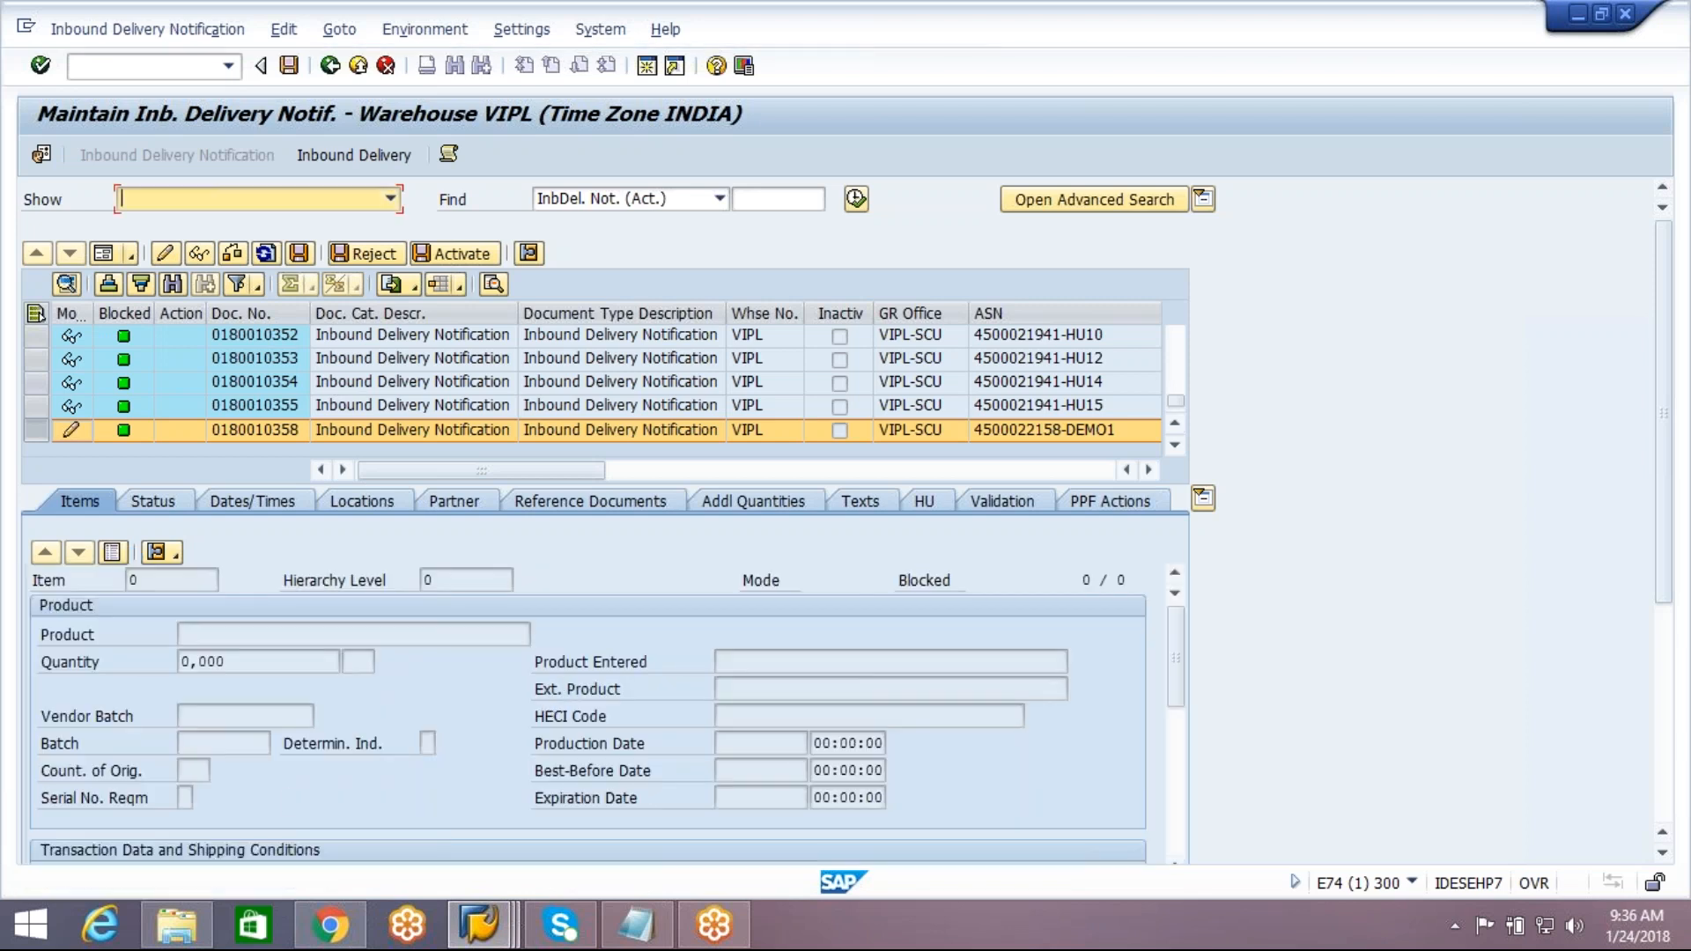
left_click(116, 554)
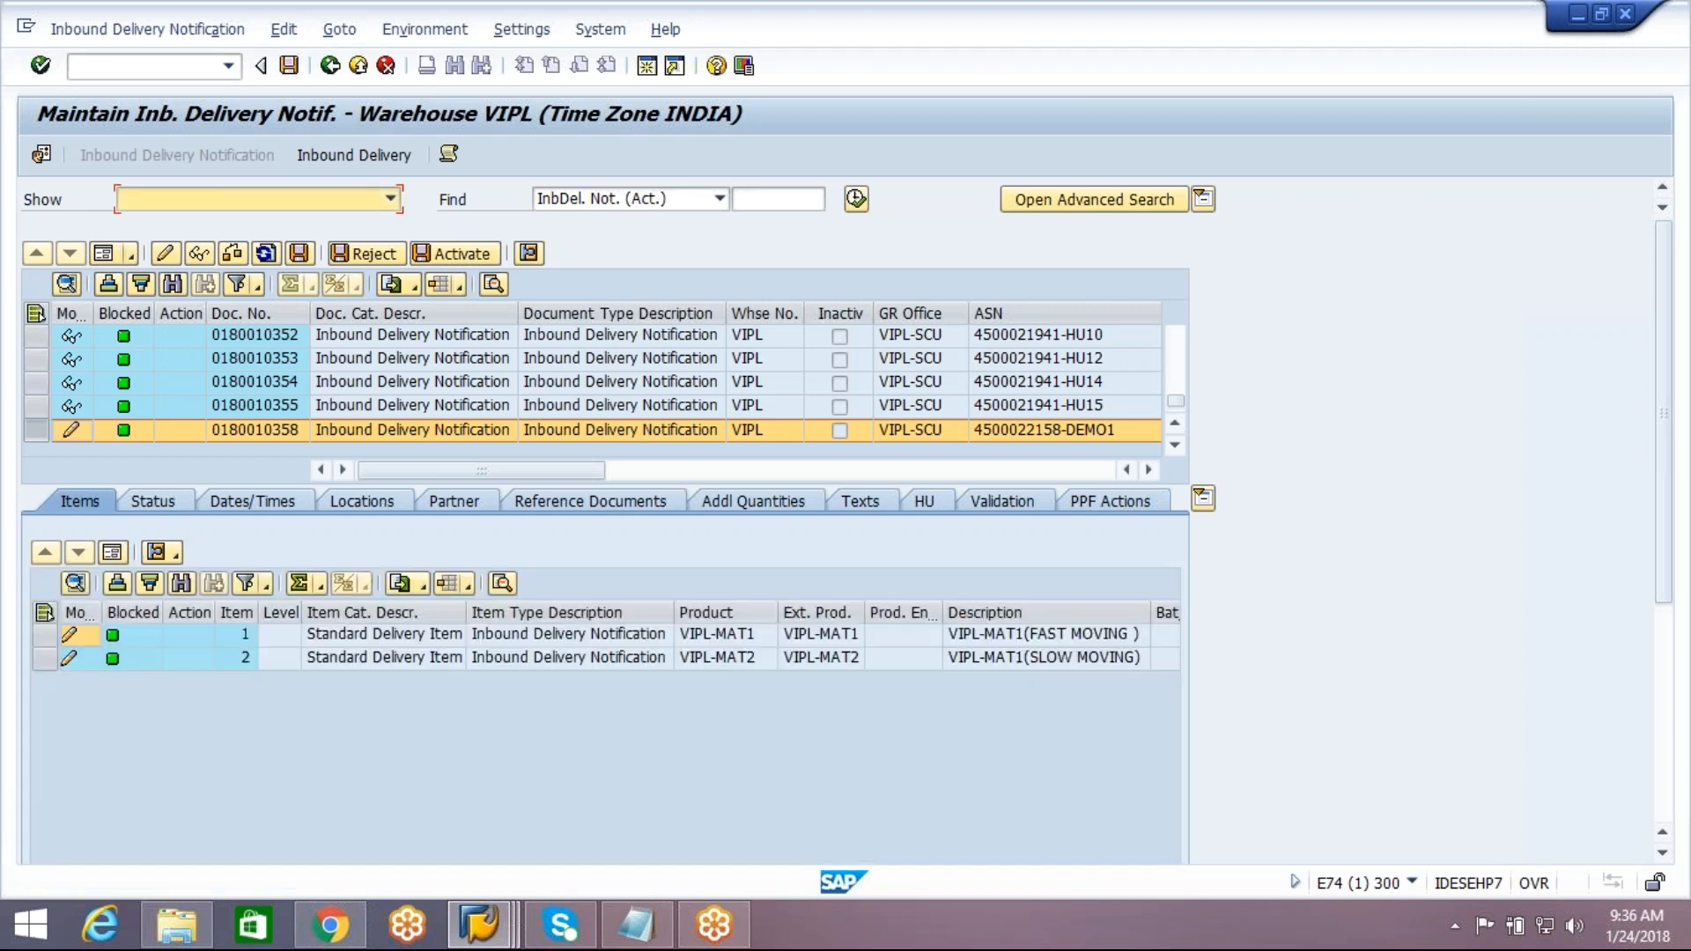
Examine the detail form of item 1, VIPL-MAT1, including product, quantity and ownership data, and return to the item list
left_click(423, 636)
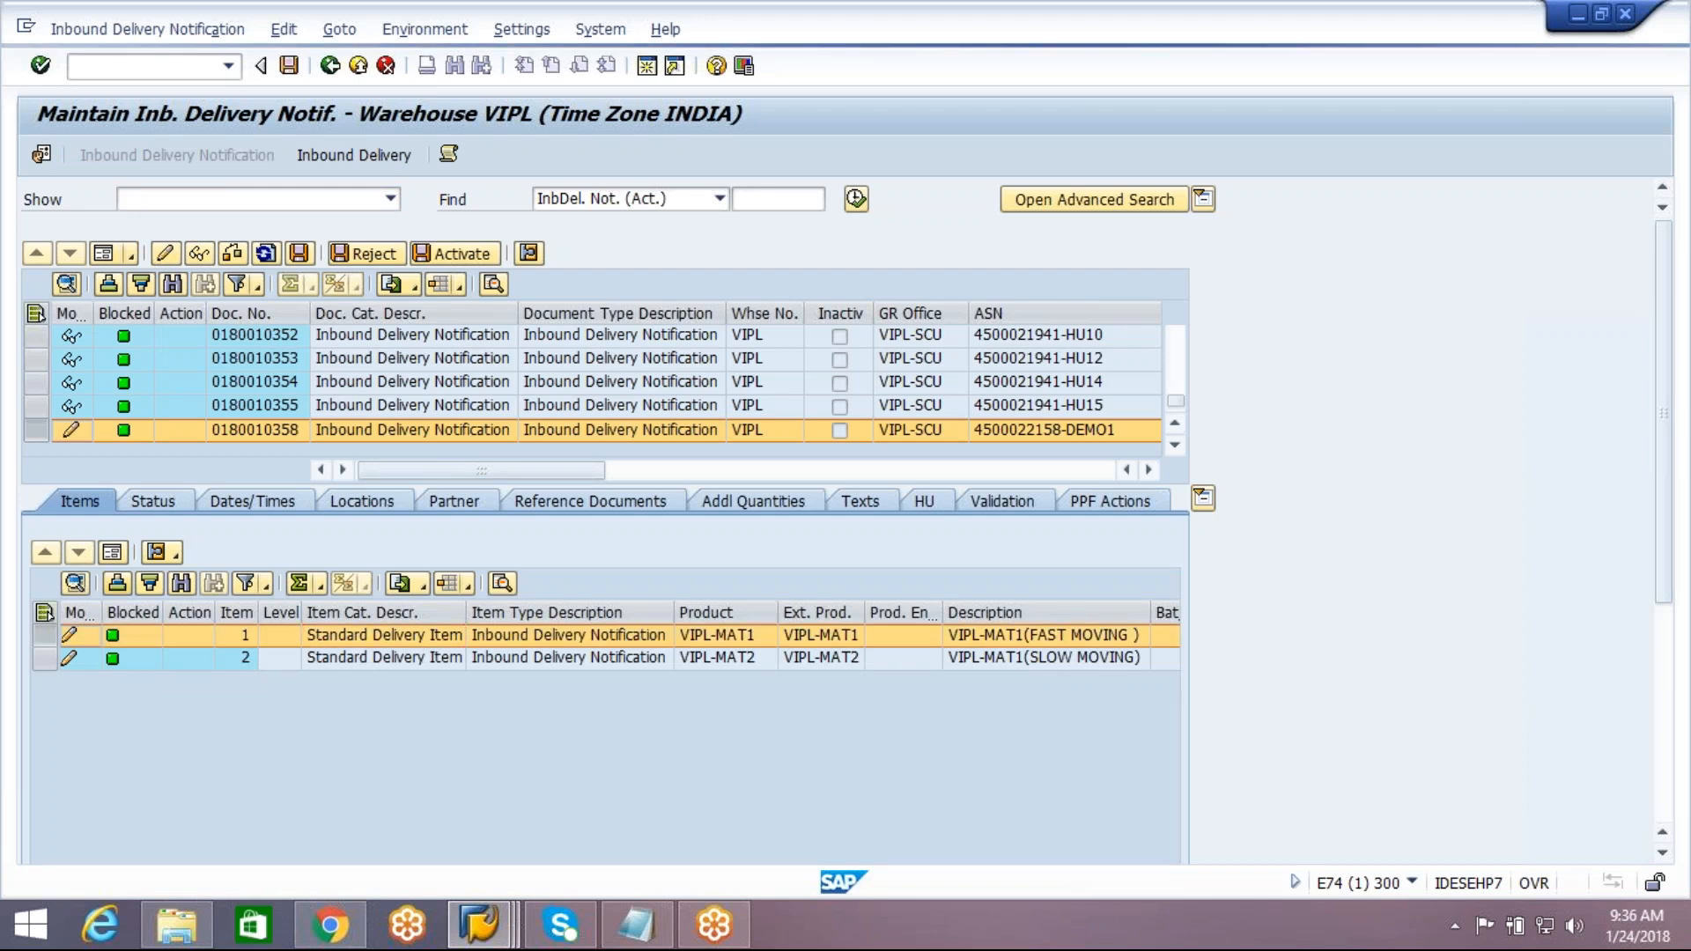
left_click(114, 553)
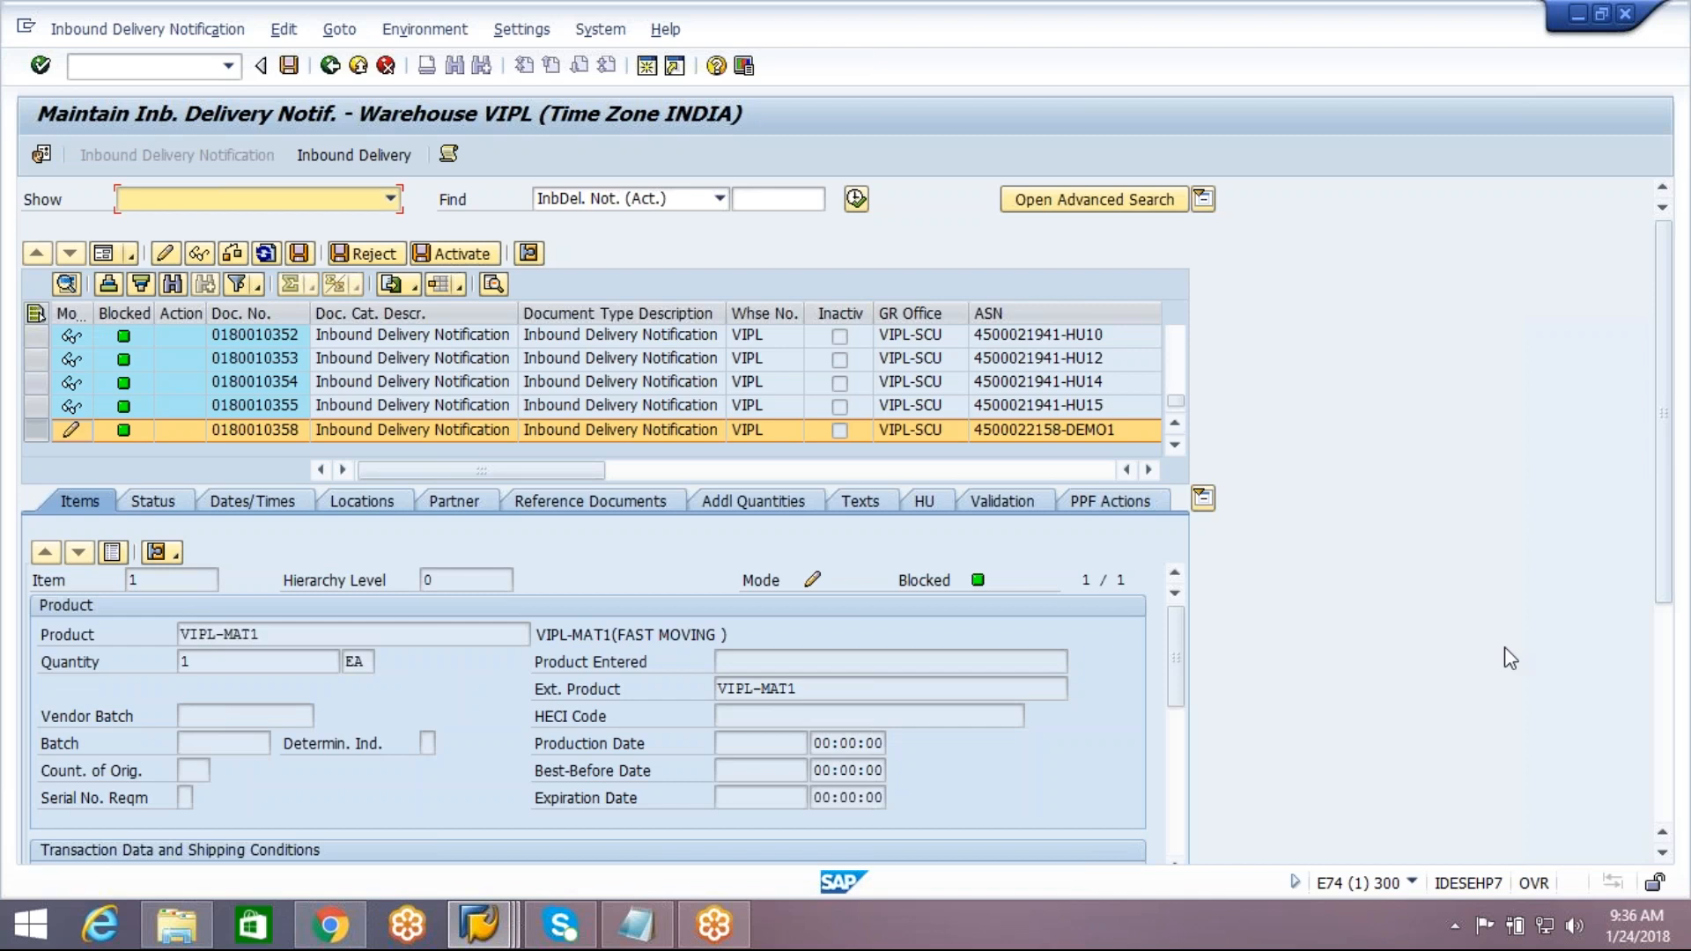
left_click_drag(1667, 547, 1671, 631)
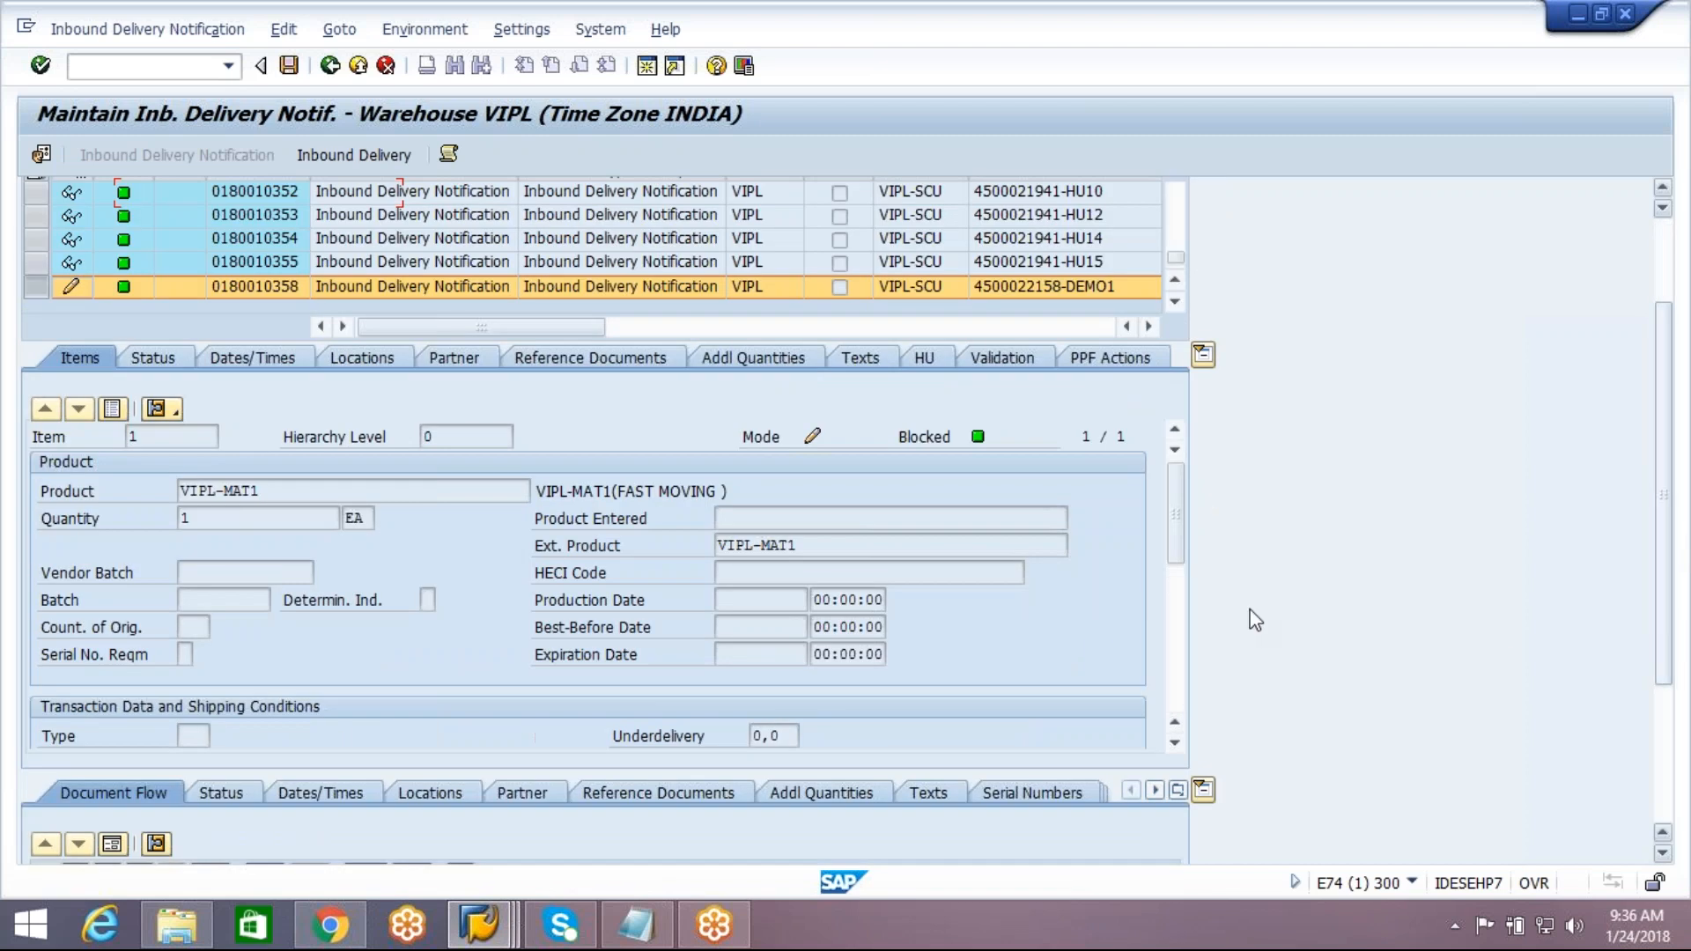
left_click_drag(1175, 505, 1189, 691)
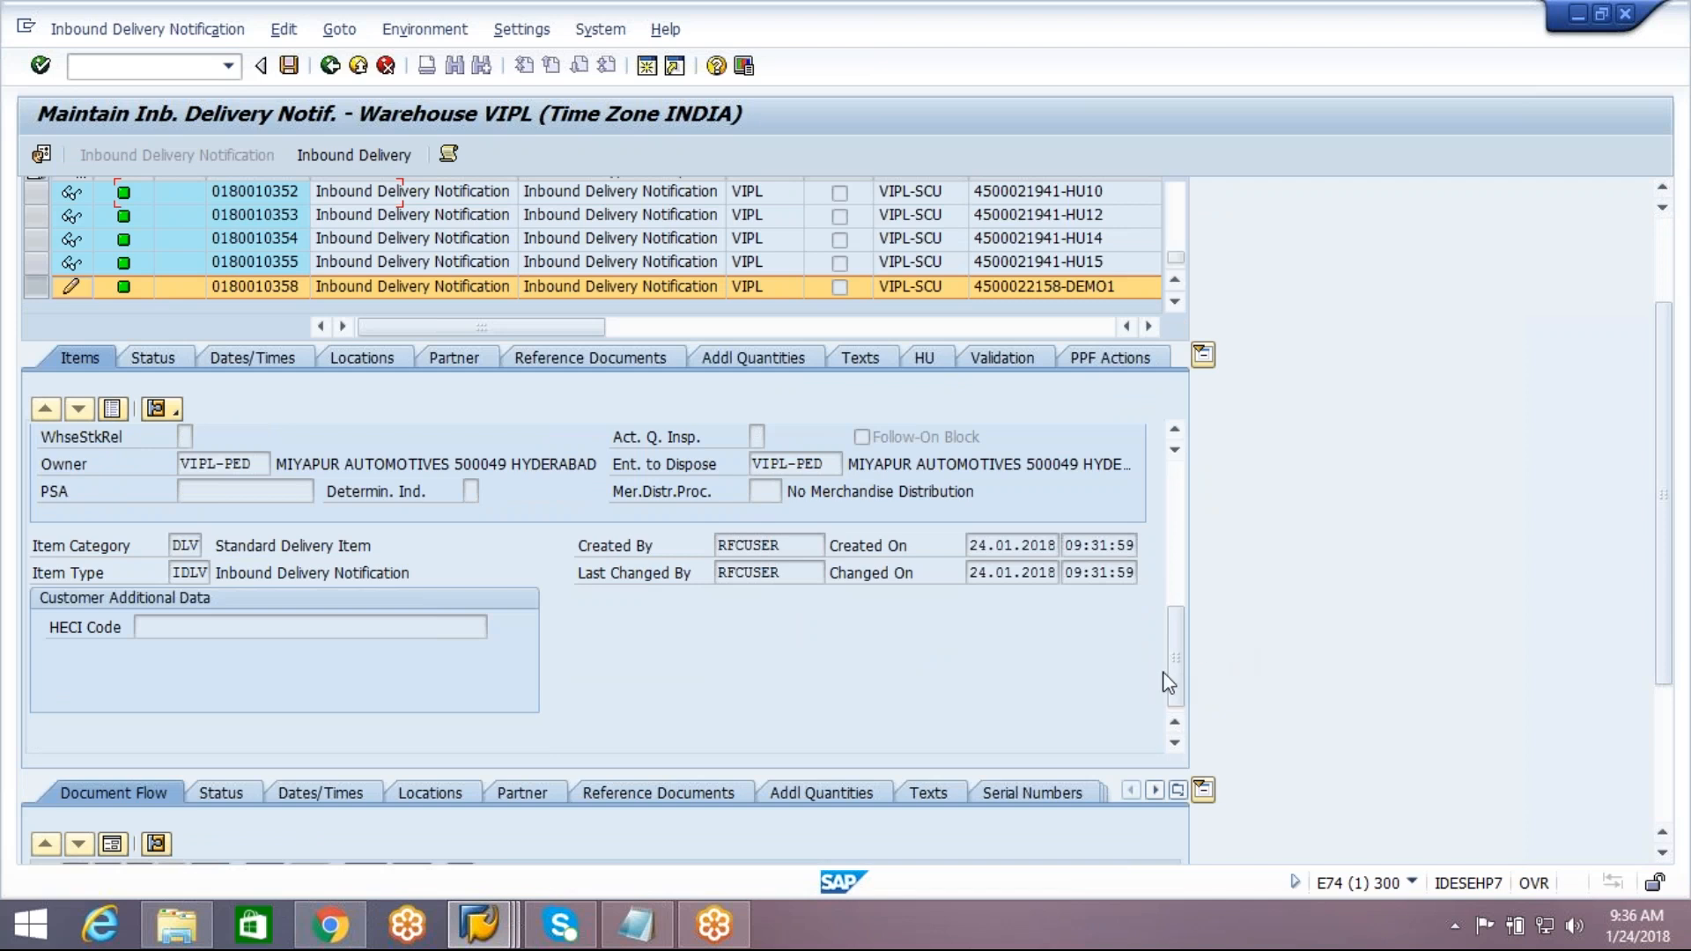
left_click_drag(1168, 673, 1176, 515)
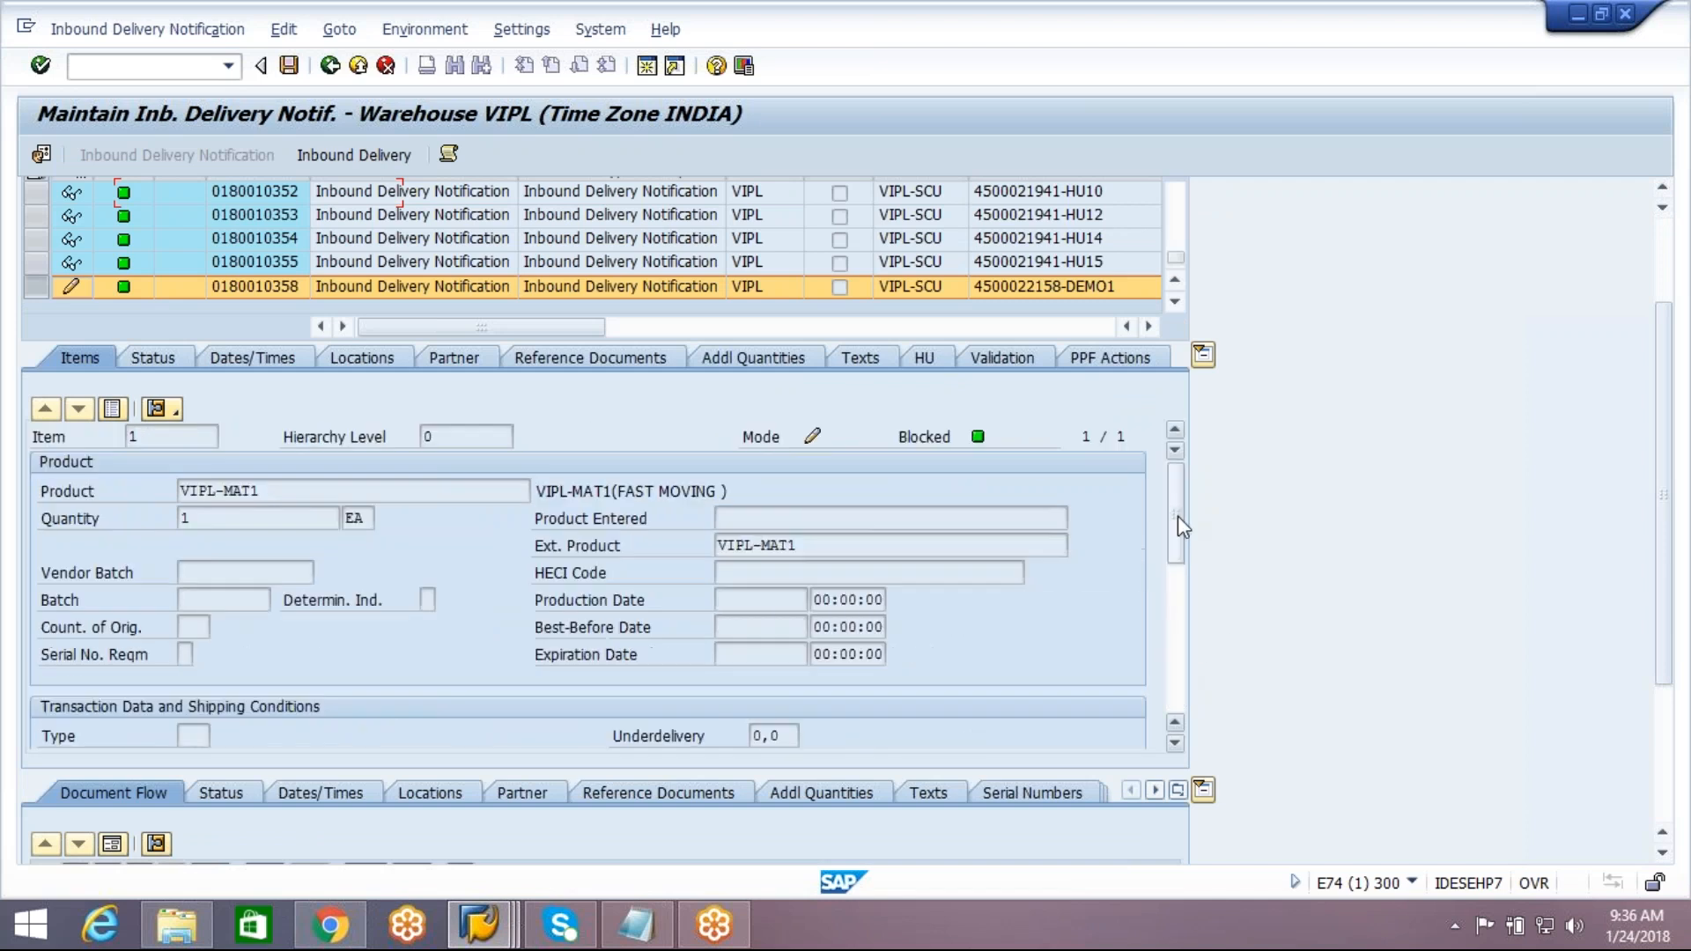
left_click(113, 409)
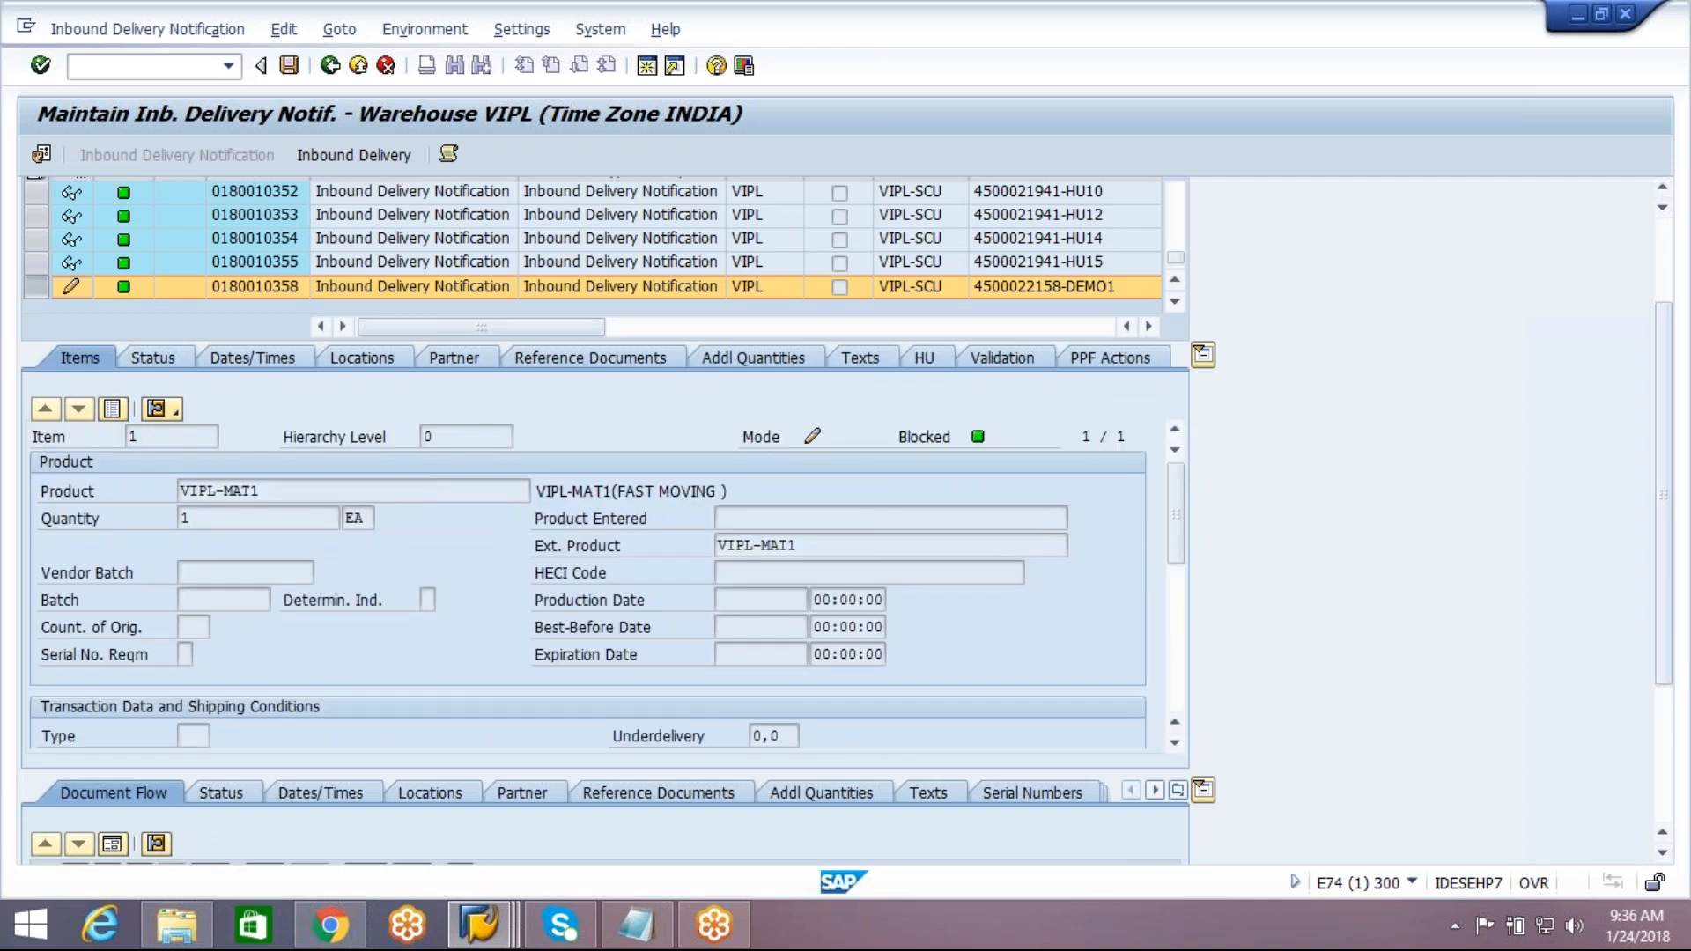
left_click_drag(1664, 568, 1671, 489)
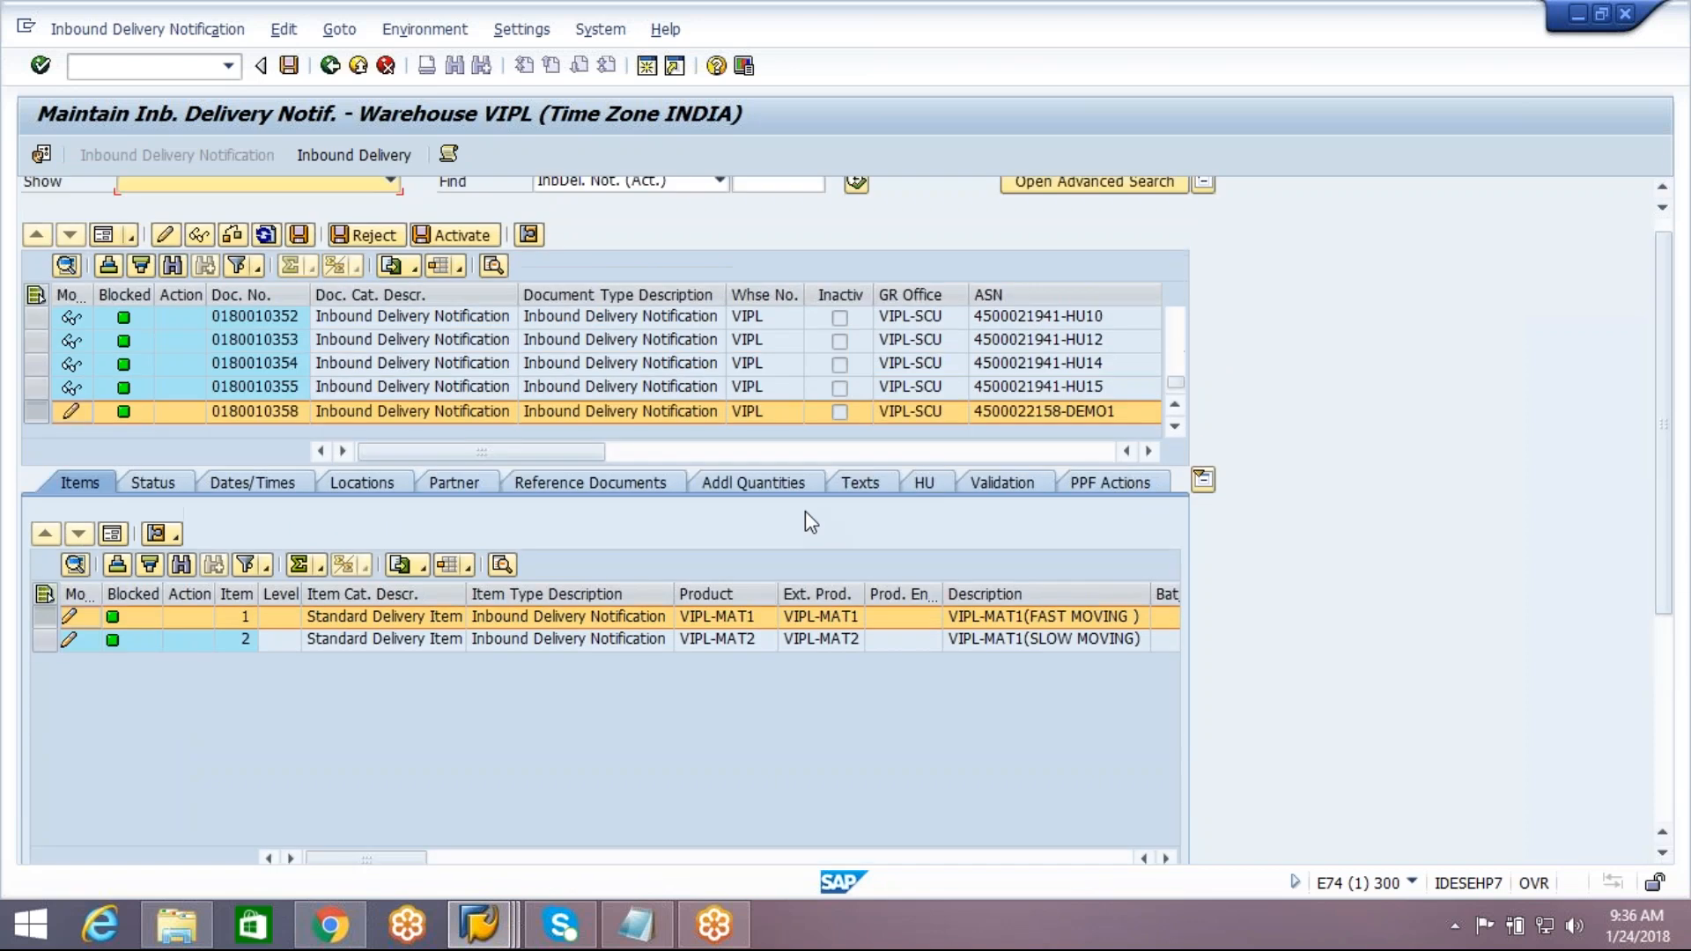
left_click(299, 234)
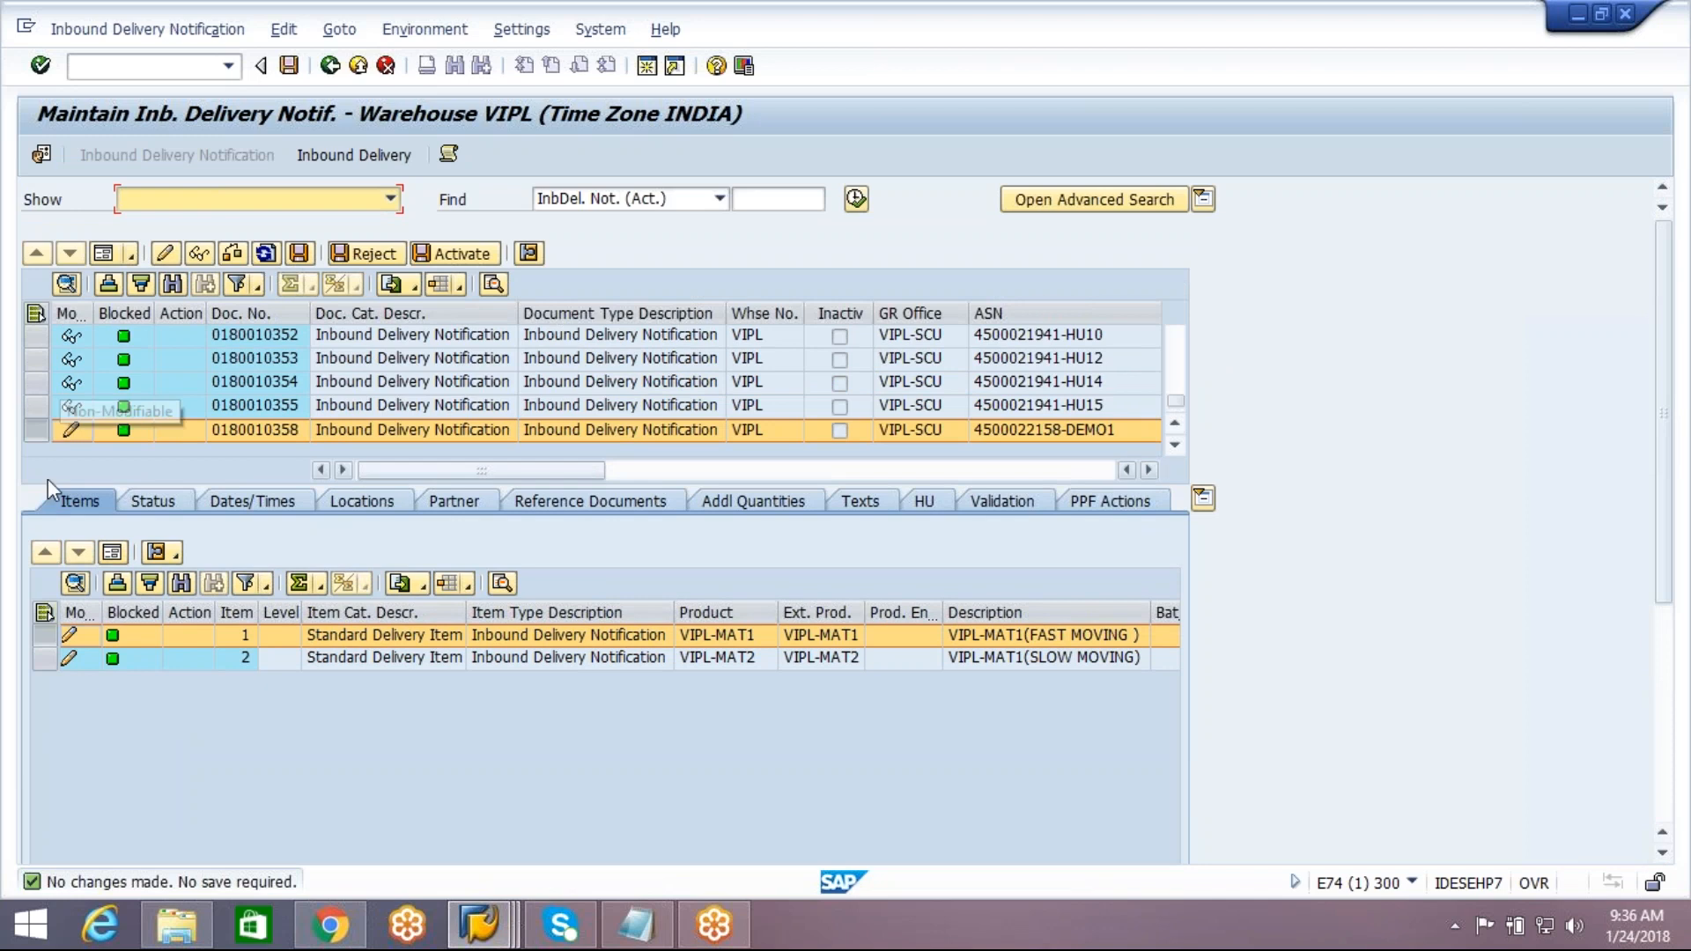
left_click(38, 439)
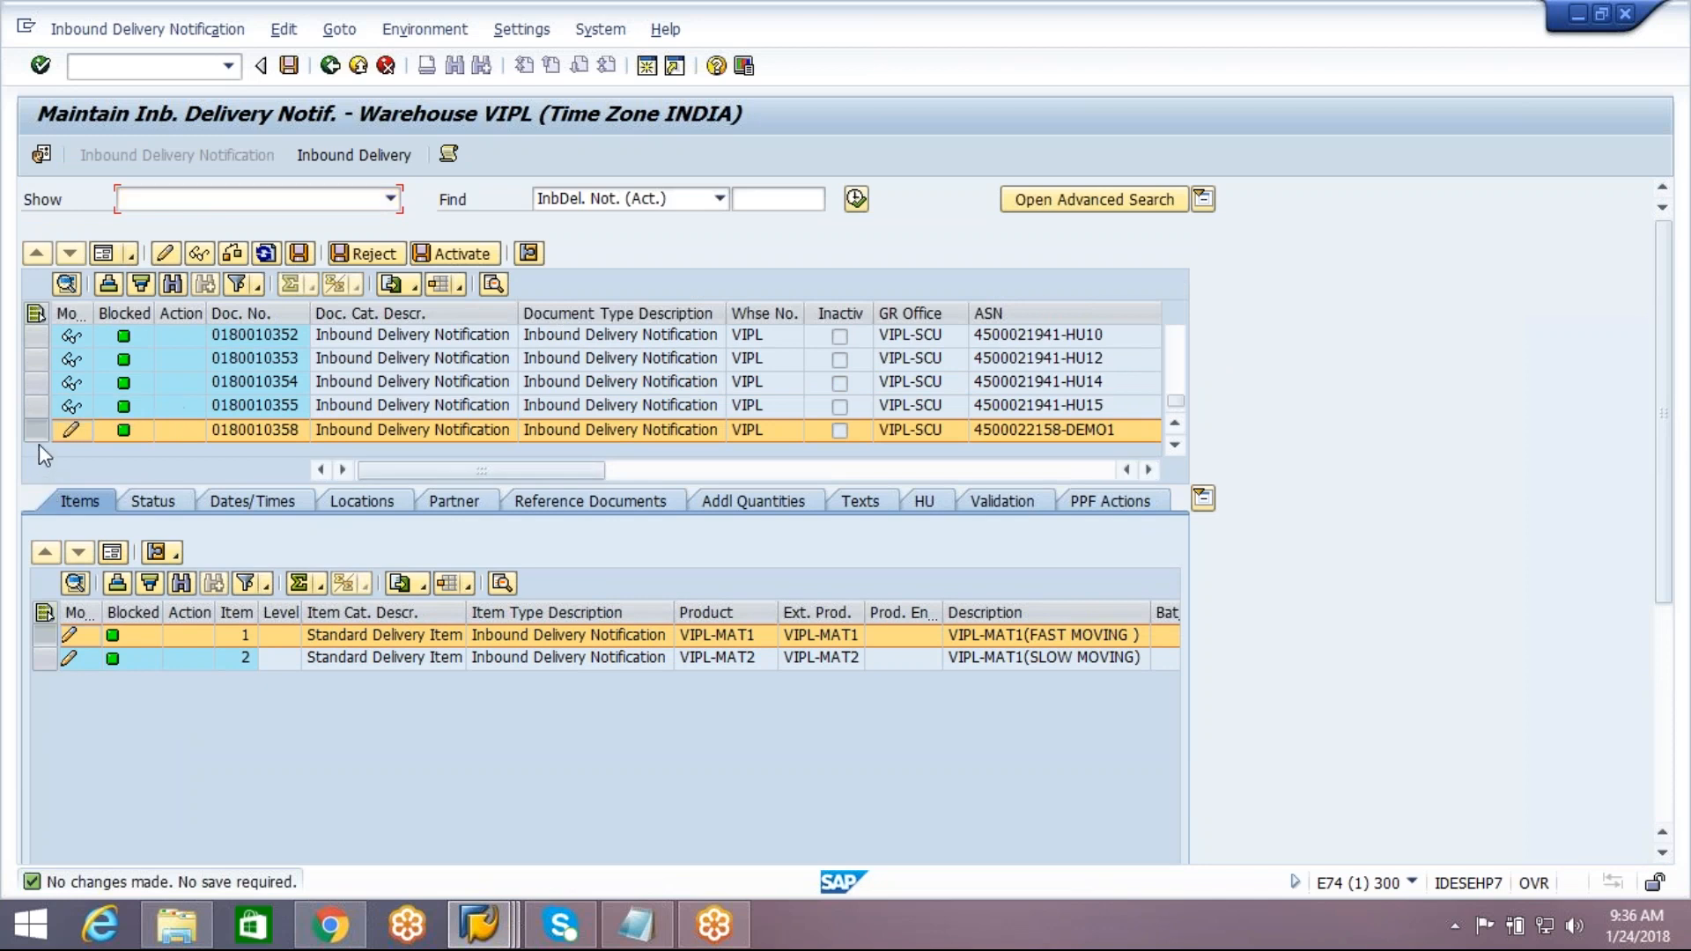
left_click(44, 613)
left_click(44, 613)
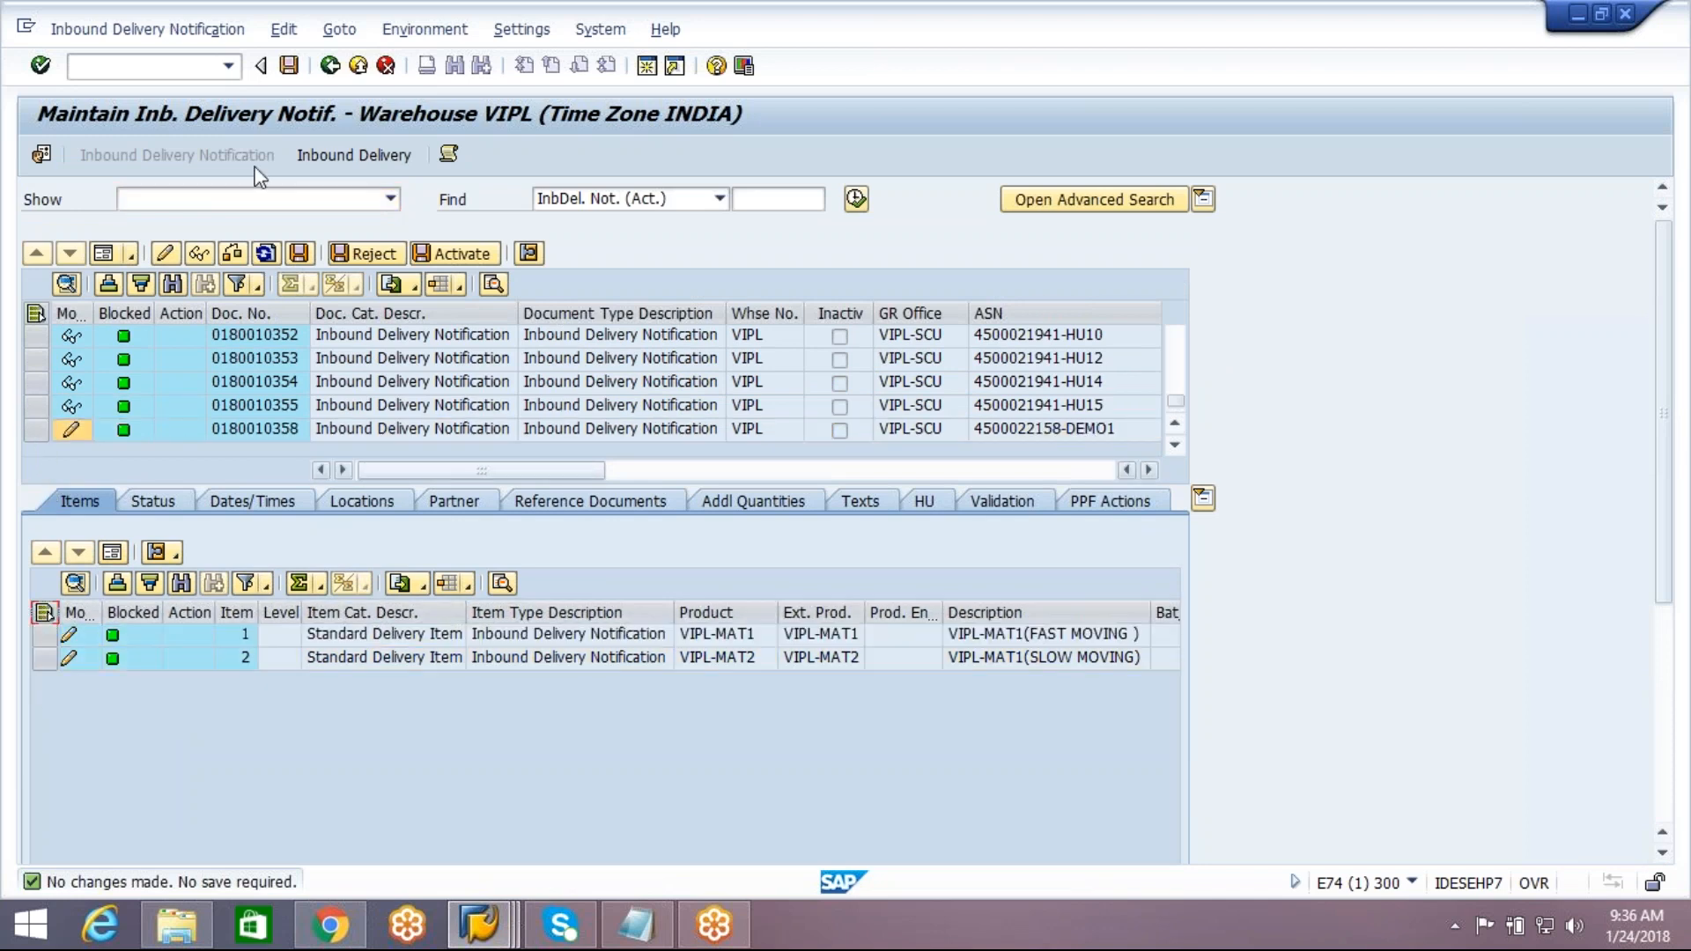
left_click(859, 205)
left_click(362, 486)
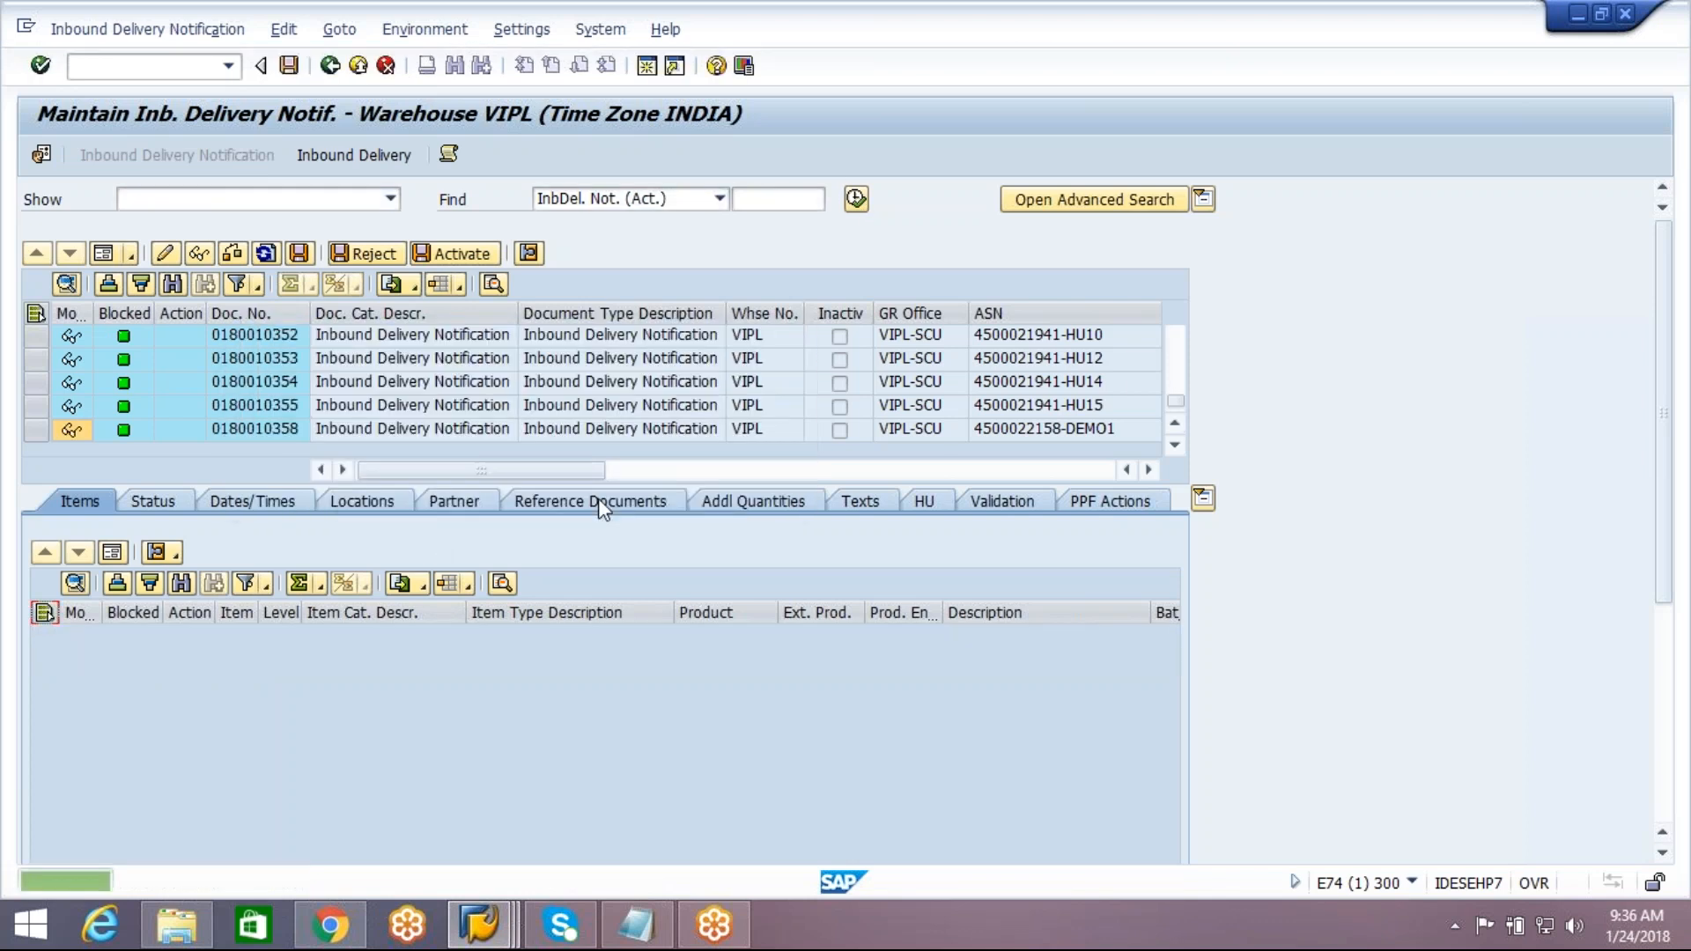
double_click(534, 431)
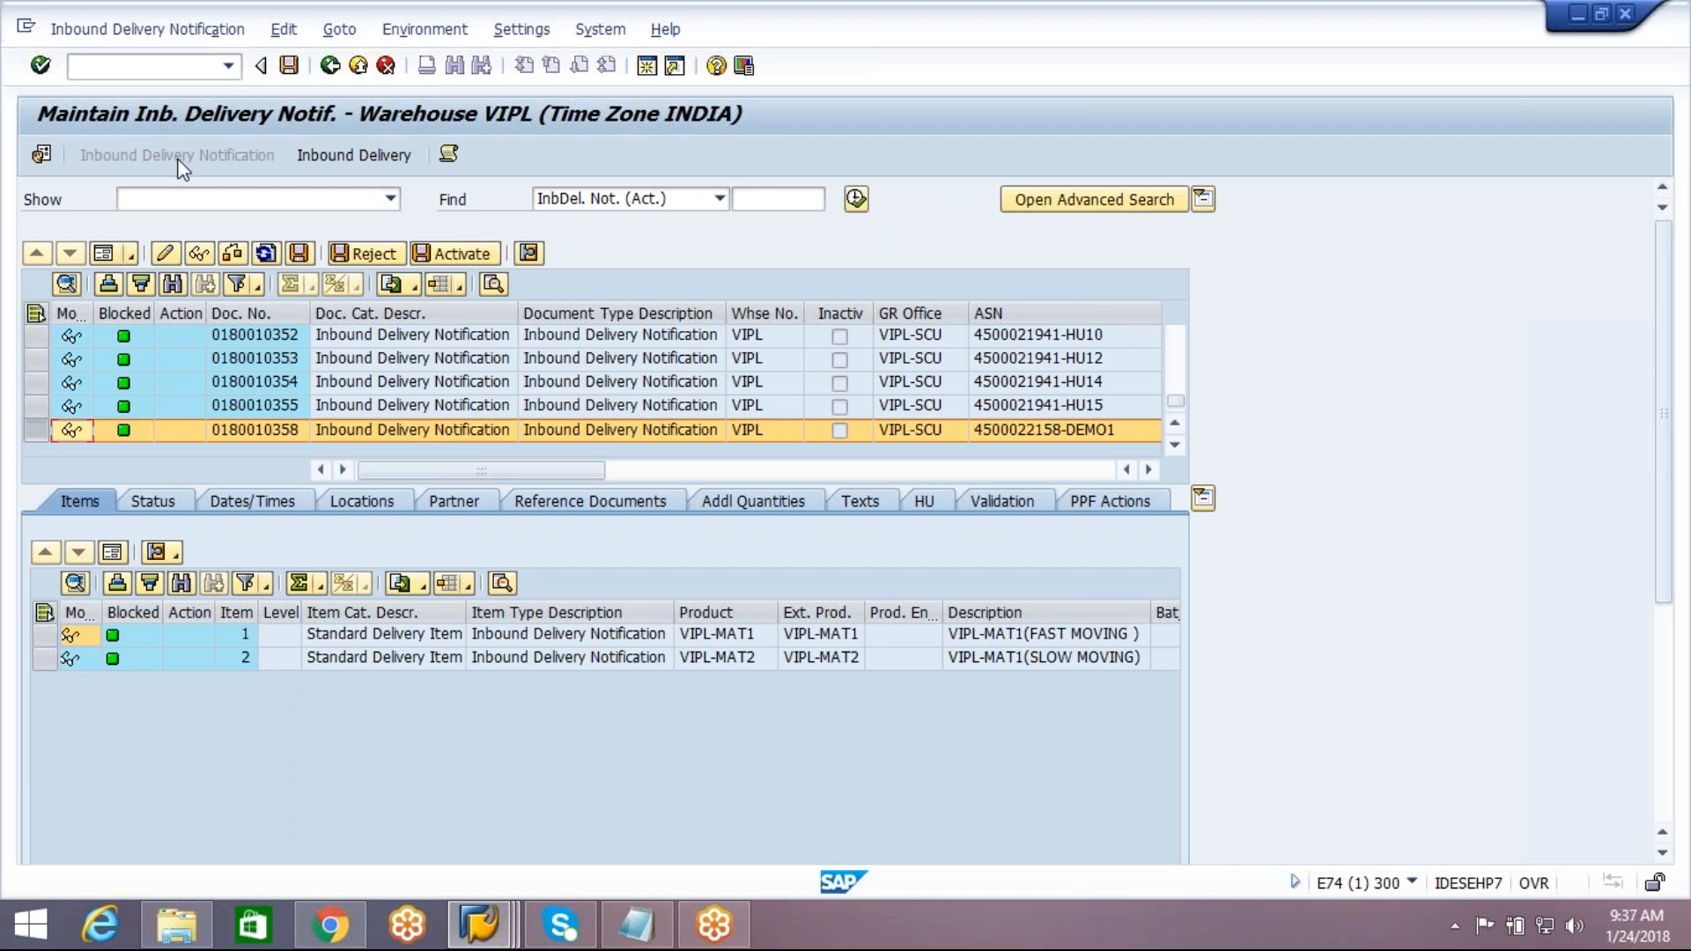
left_click(331, 160)
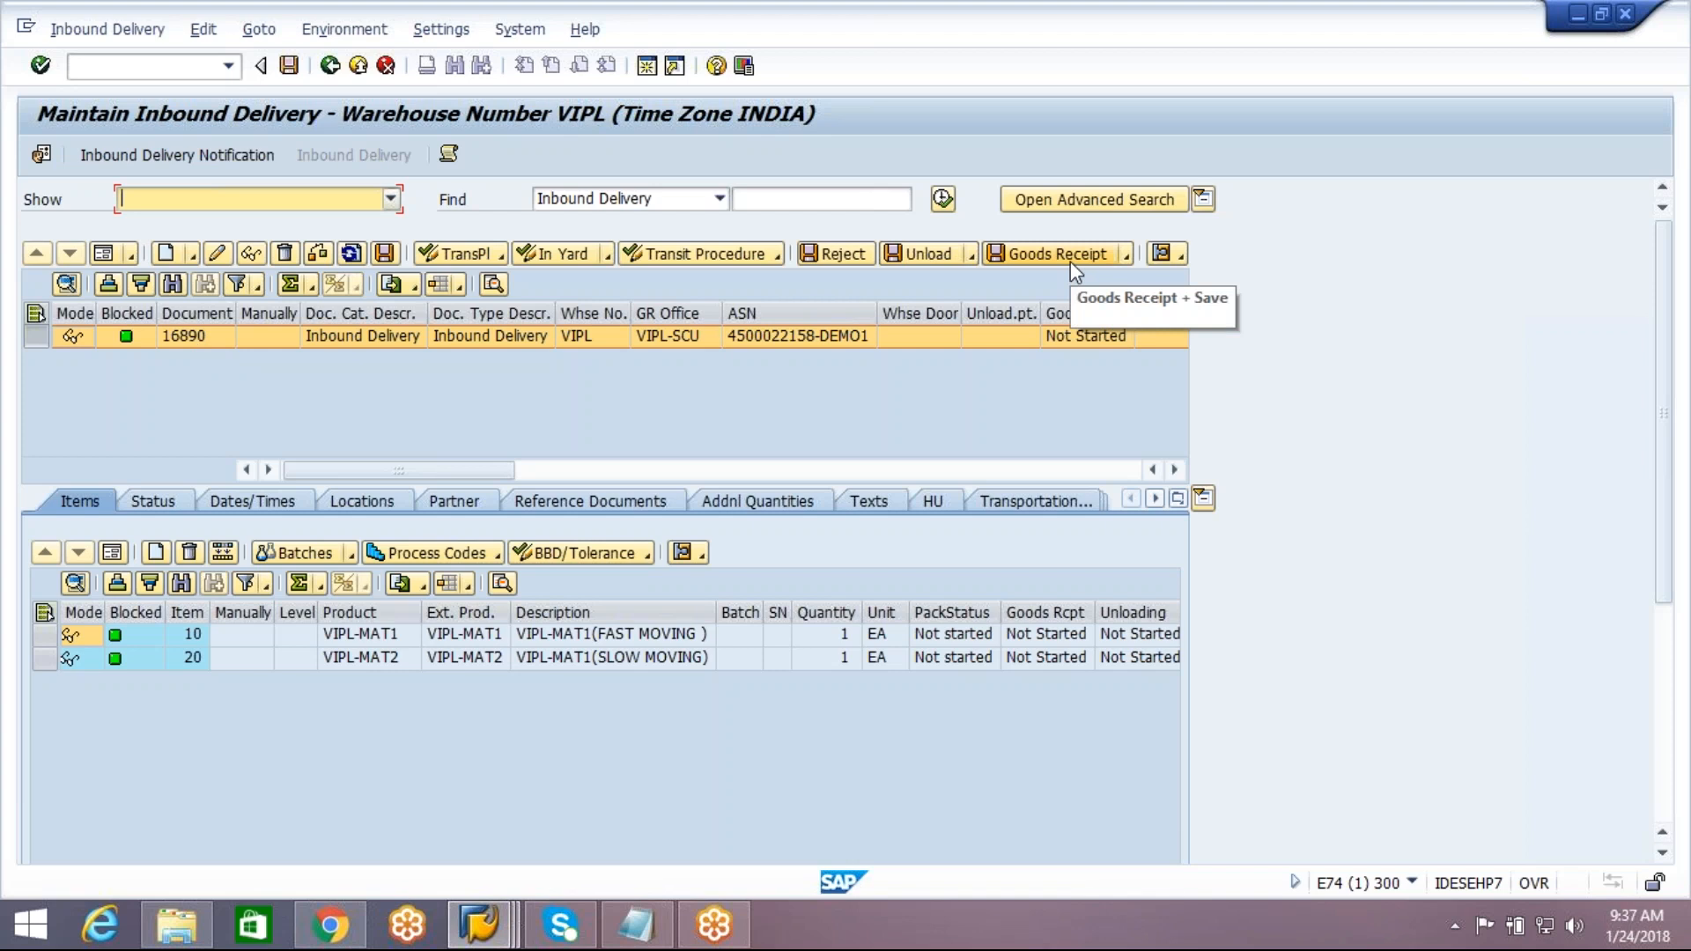
left_click(1175, 470)
left_click(1175, 470)
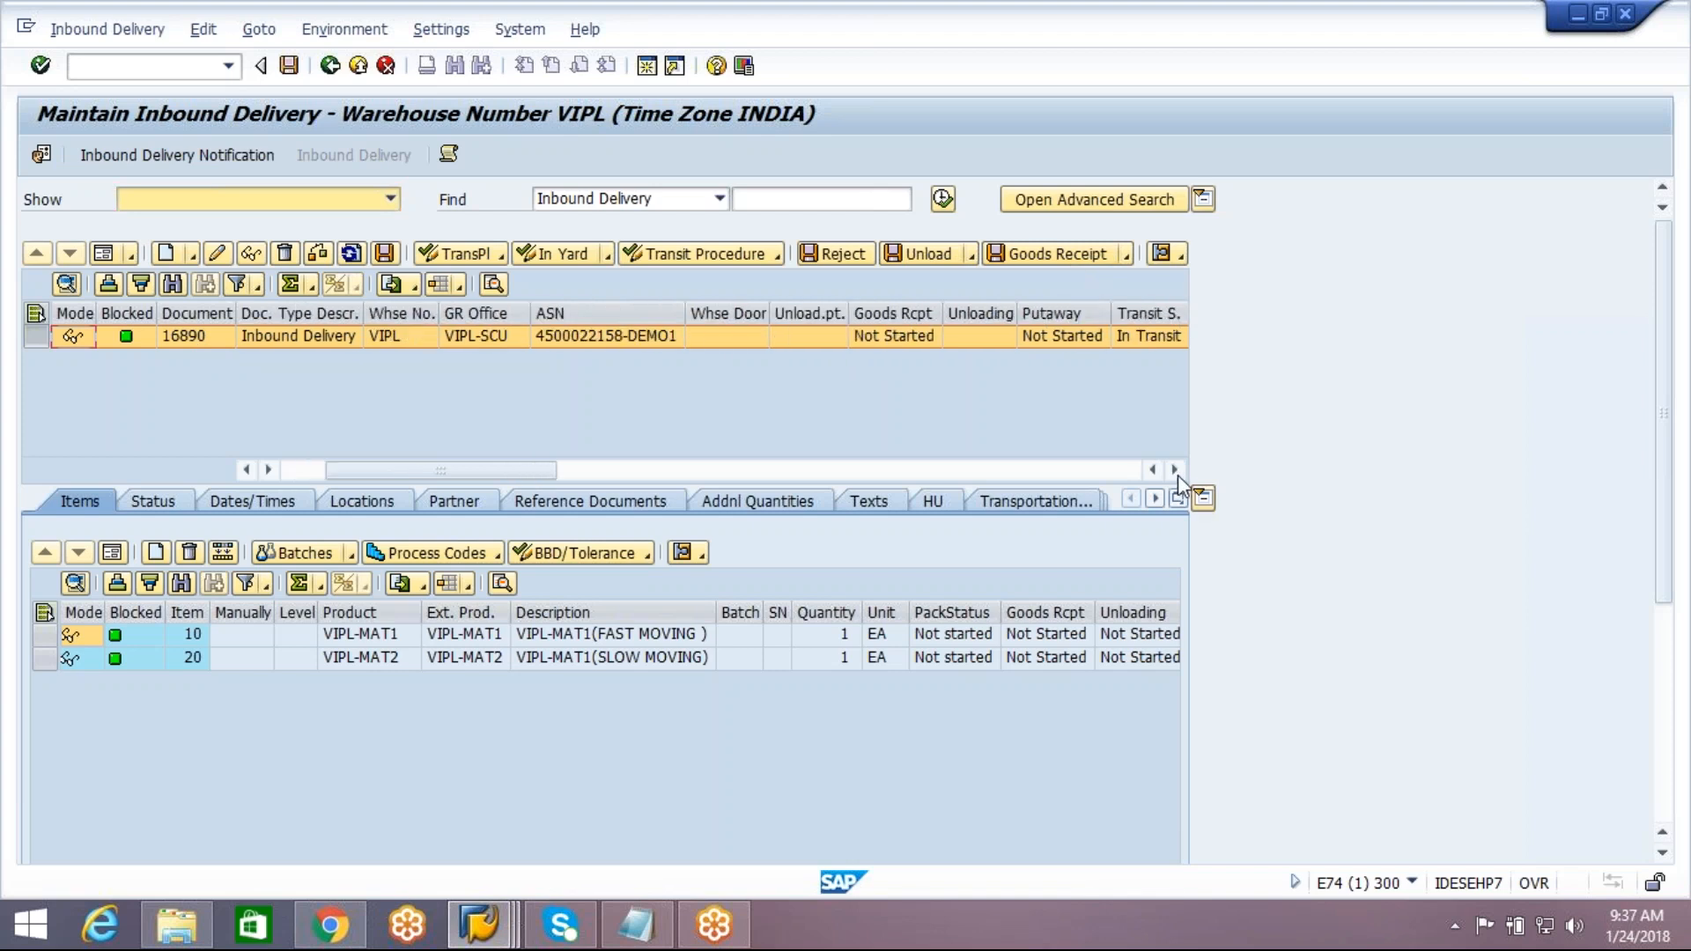
left_click(890, 313)
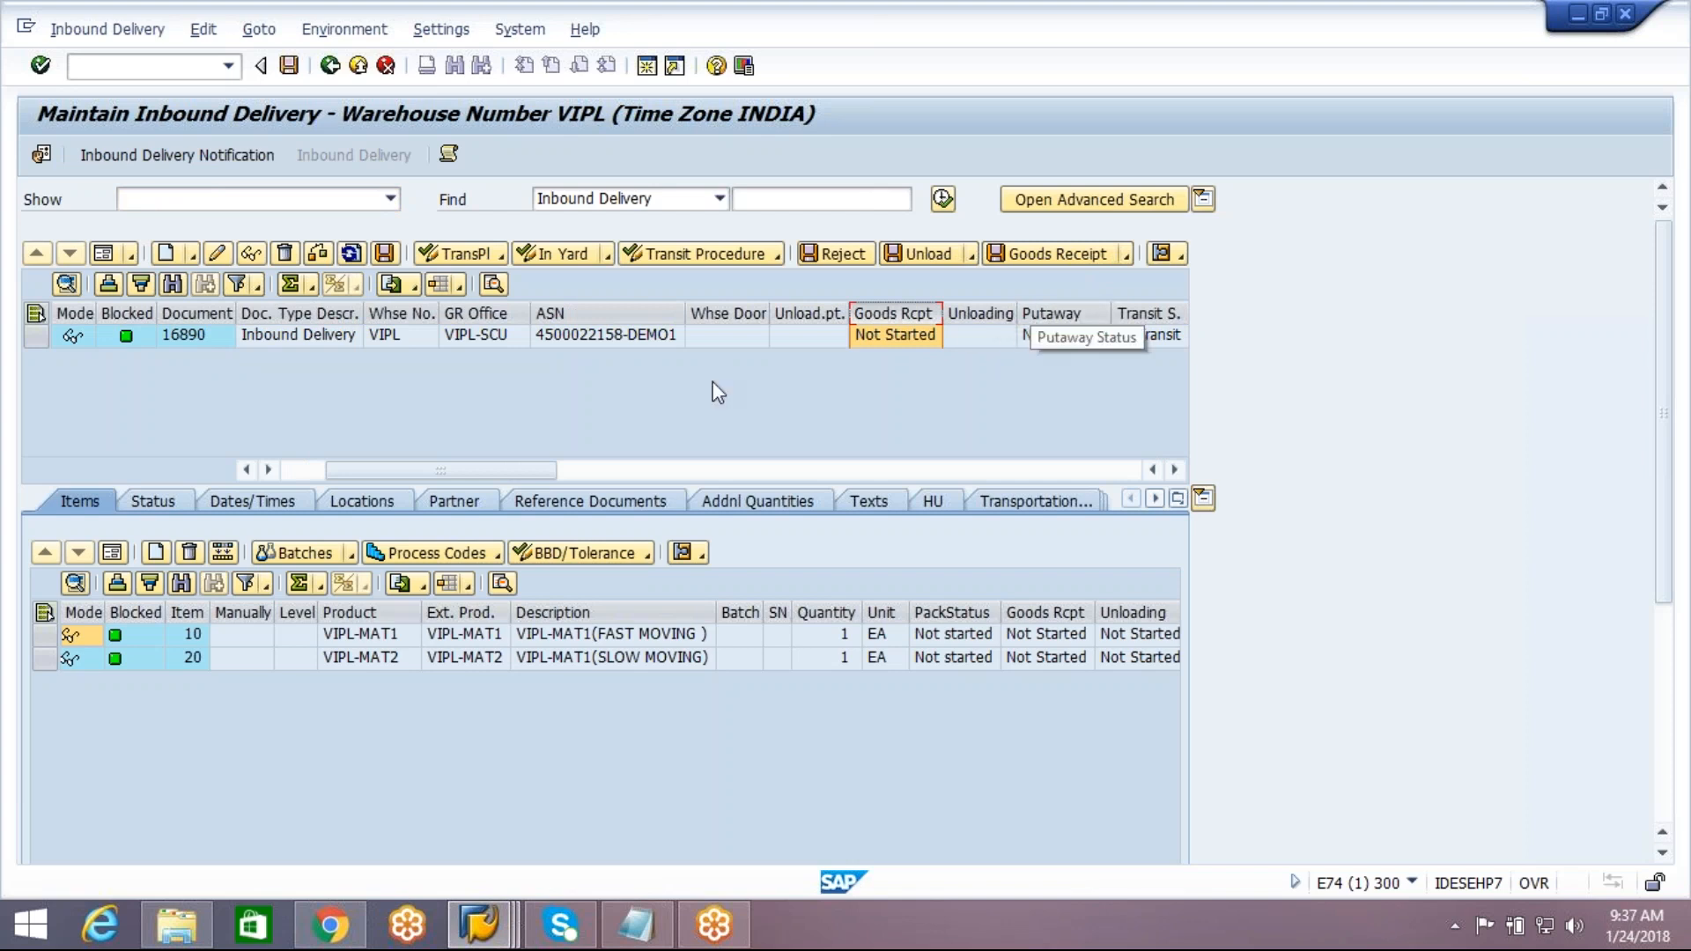
Post and save the goods receipt for inbound delivery 16890, and check its goods receipt status
left_click(36, 336)
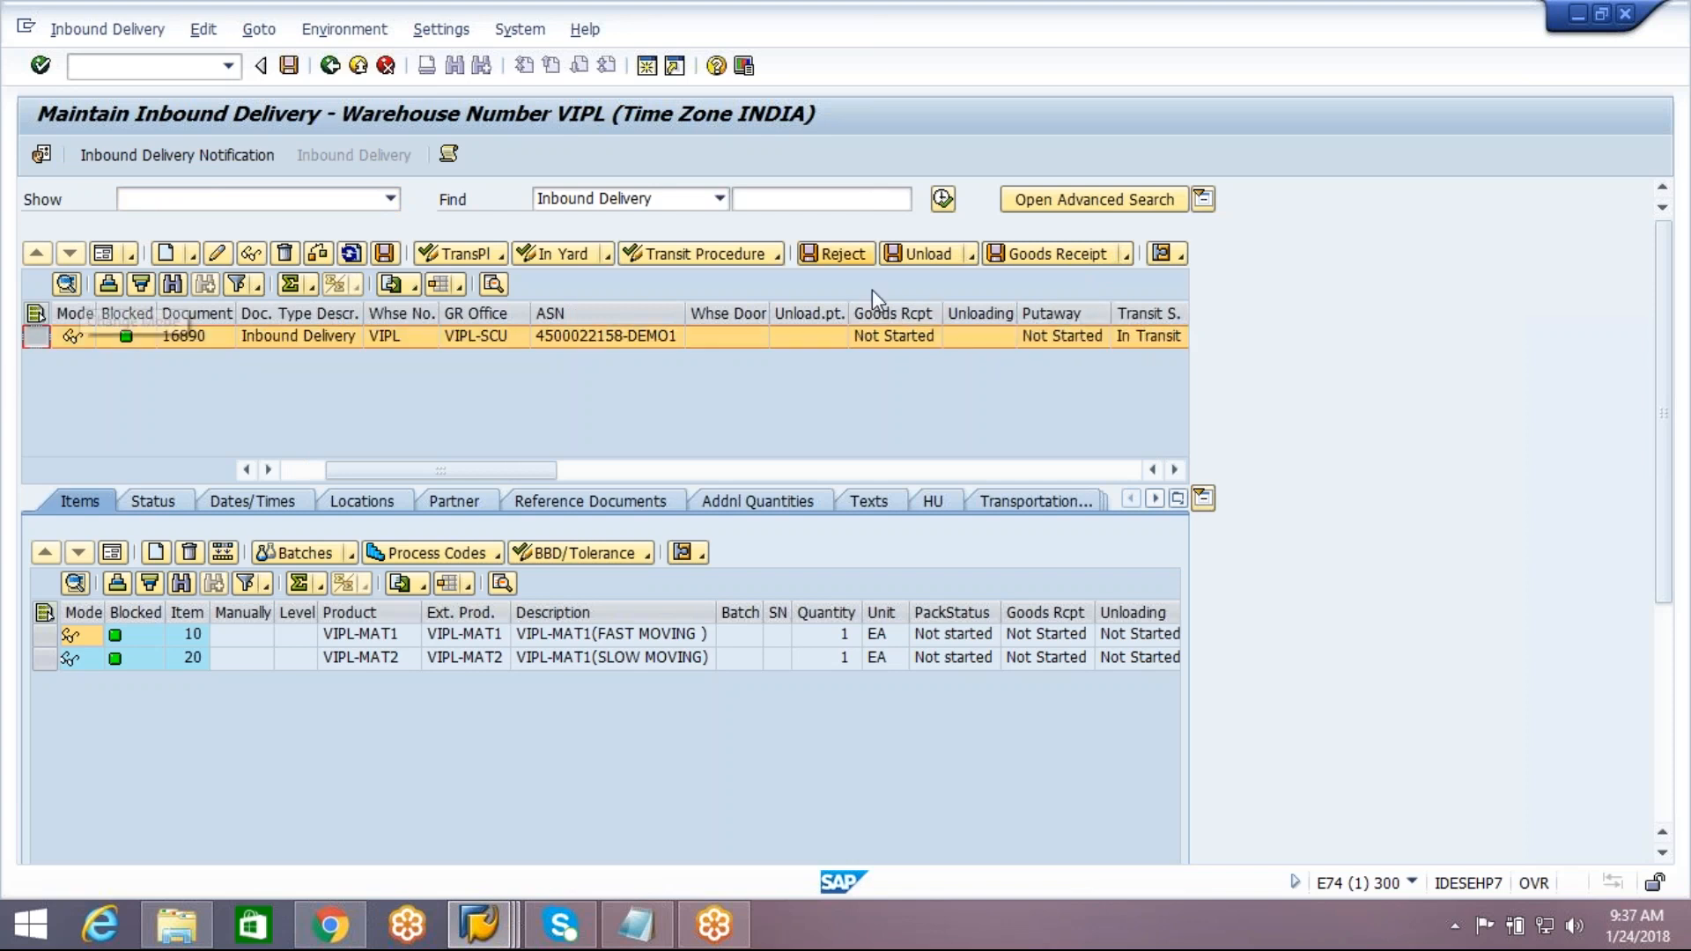
left_click(1064, 257)
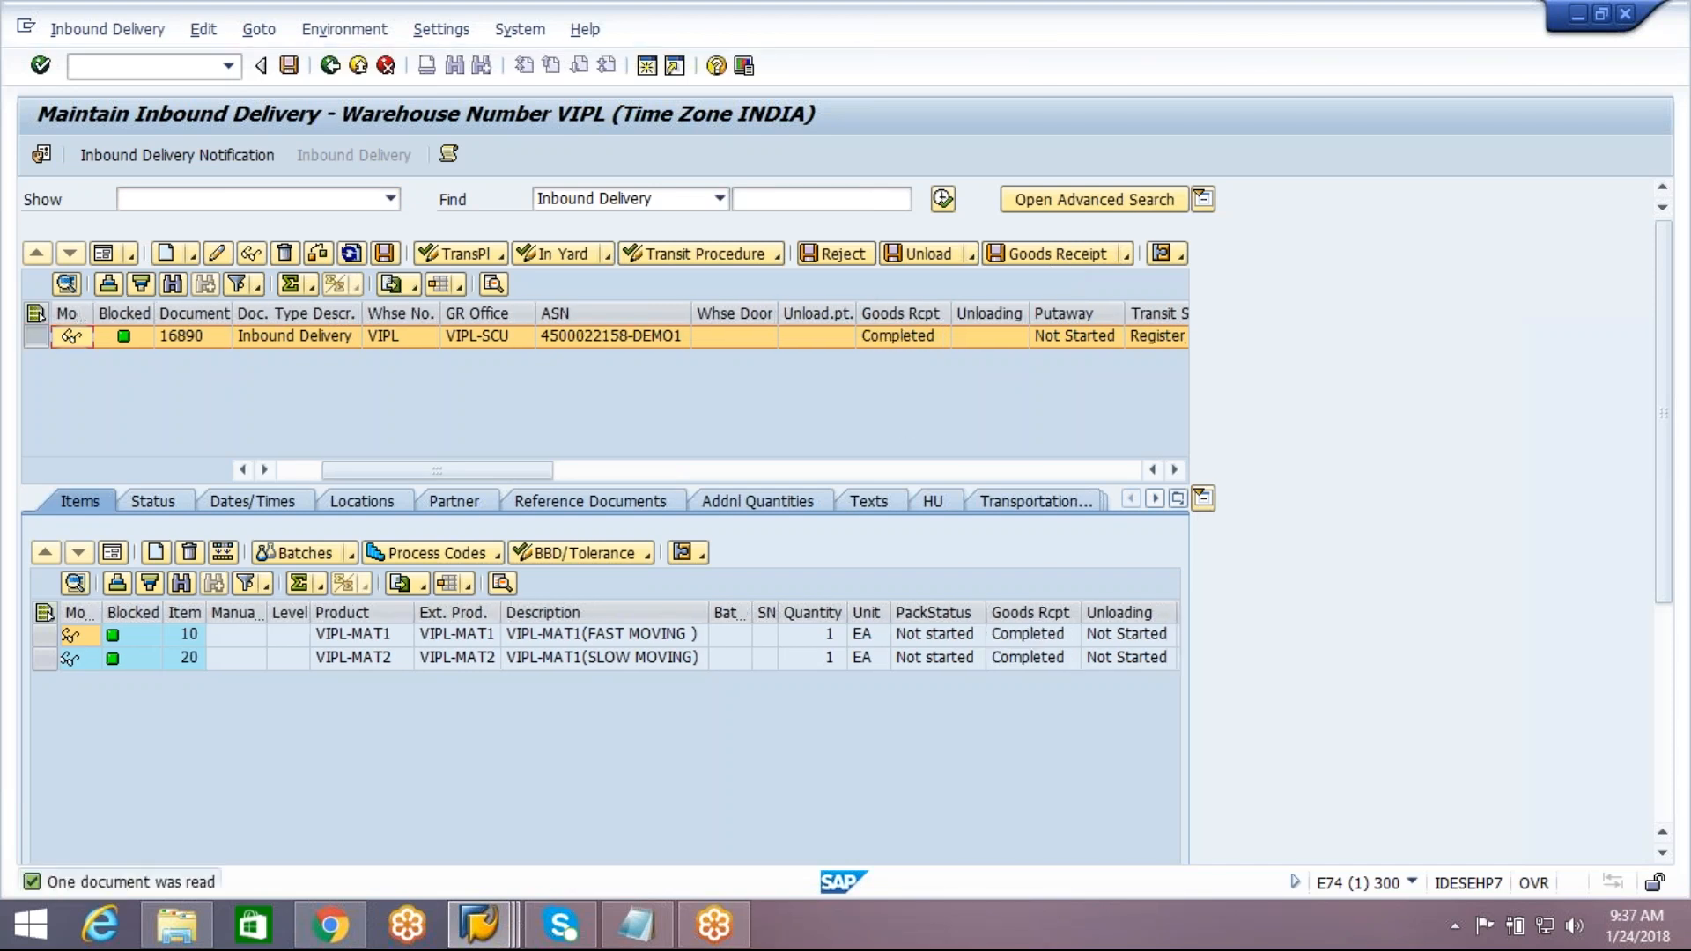
left_click(903, 335)
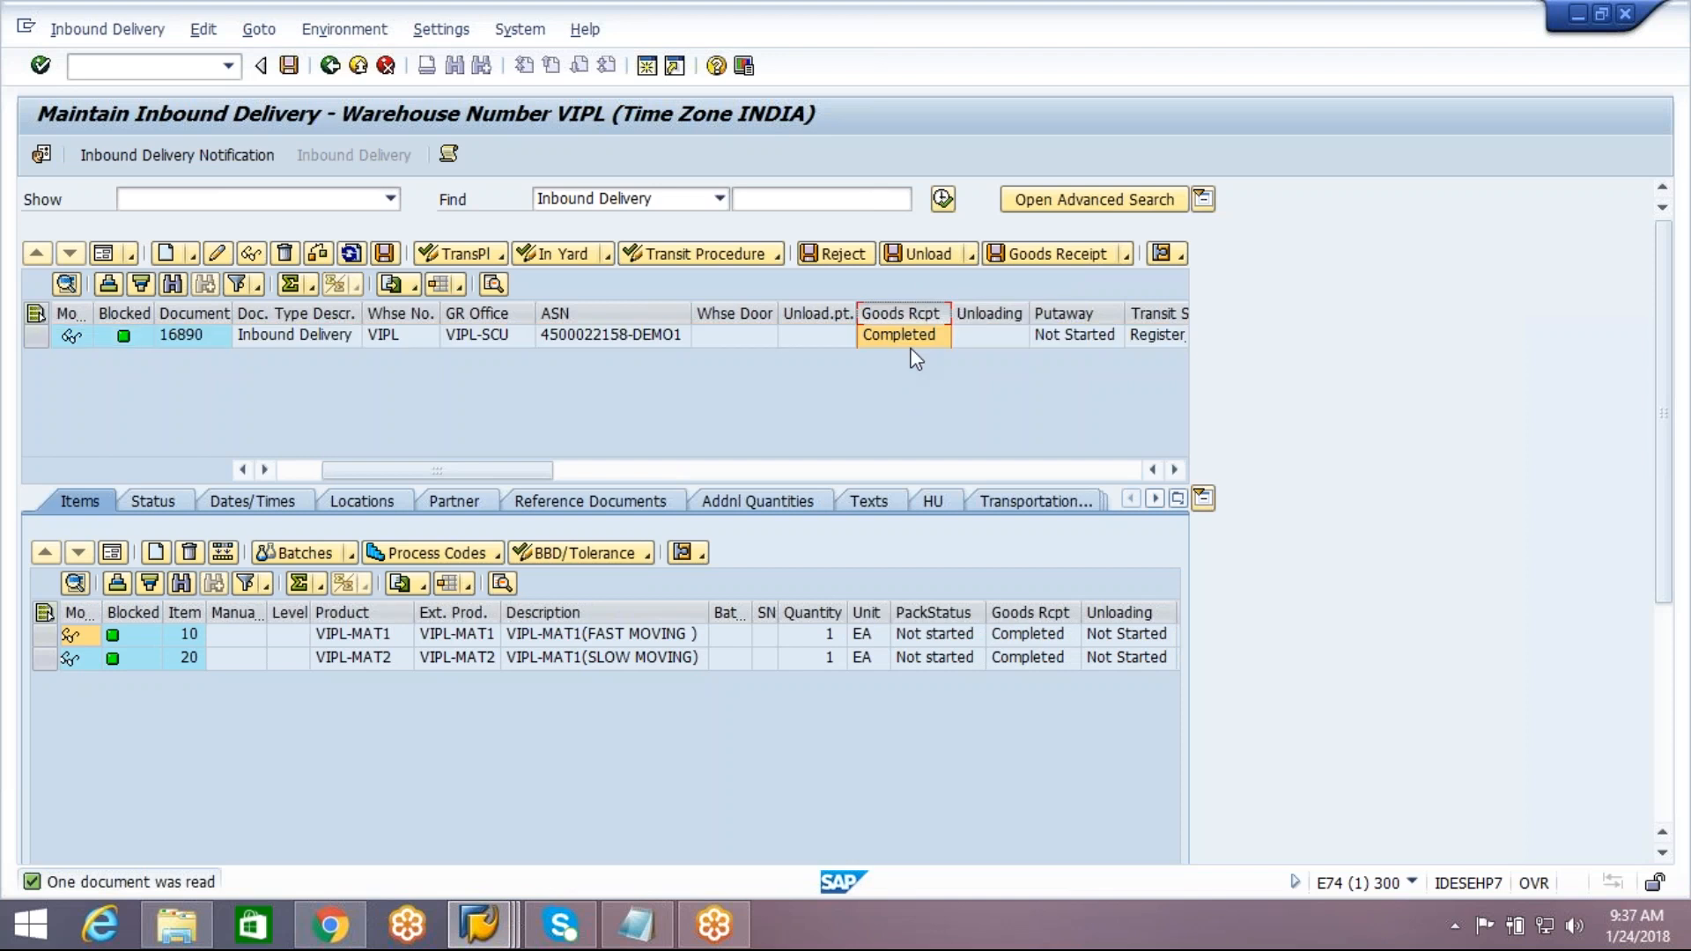
left_click(508, 939)
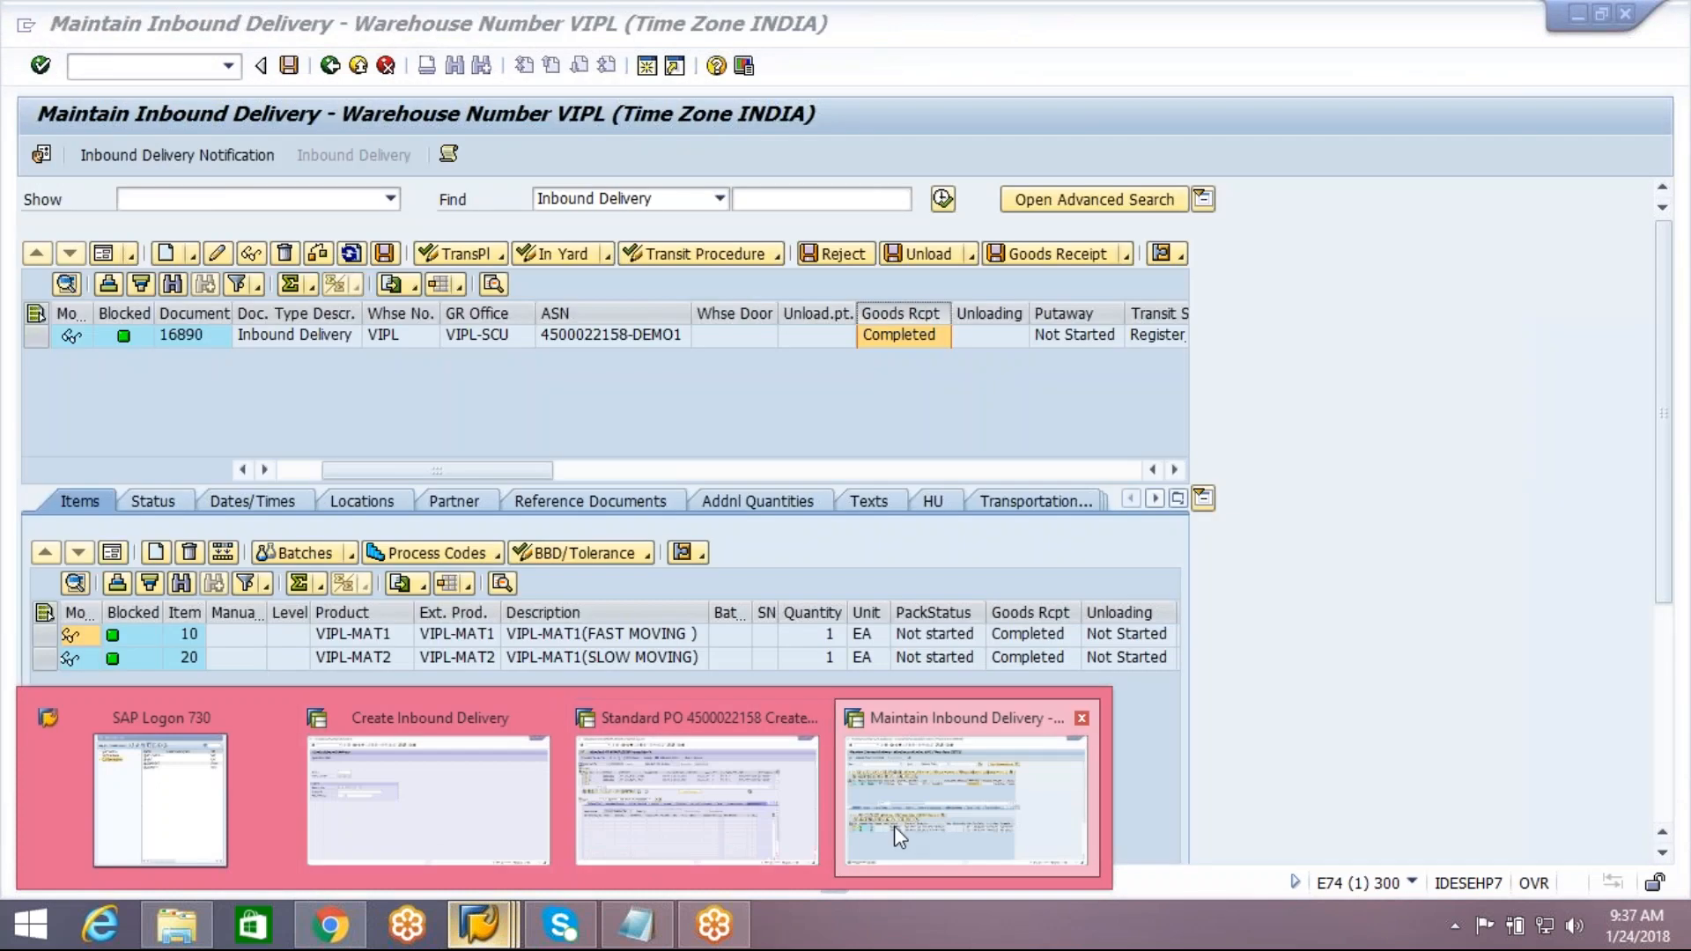
left_click(895, 828)
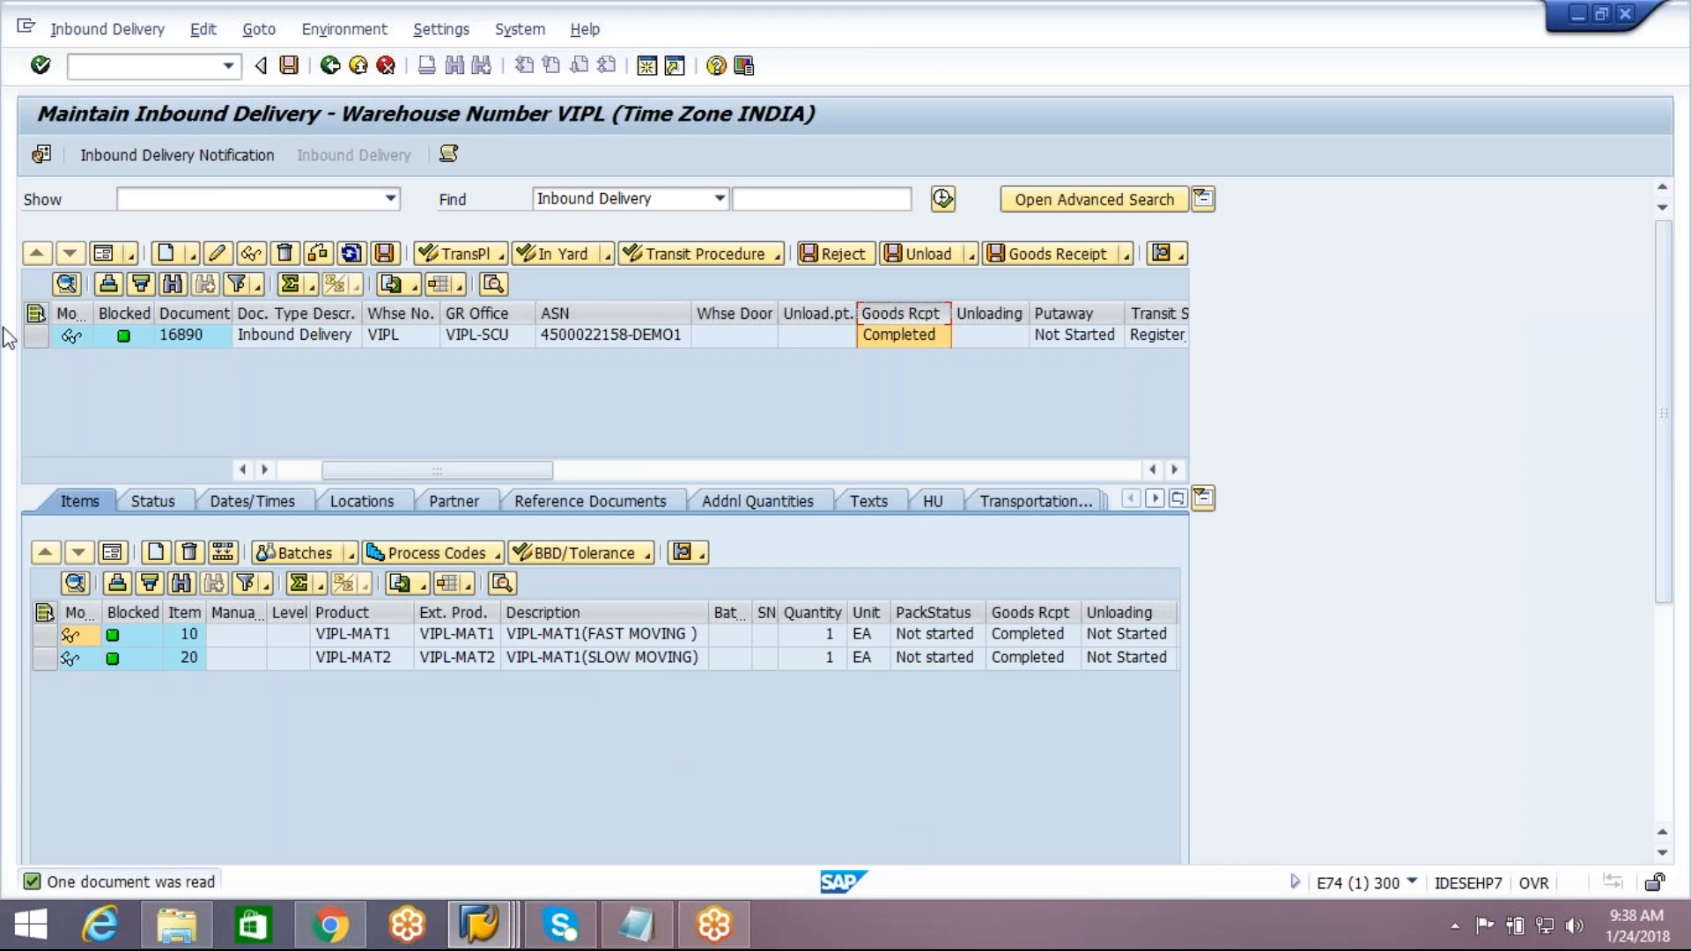
View the notification linked to inbound delivery 16890, return to the inbound delivery, and recheck its goods receipt status
left_click(36, 336)
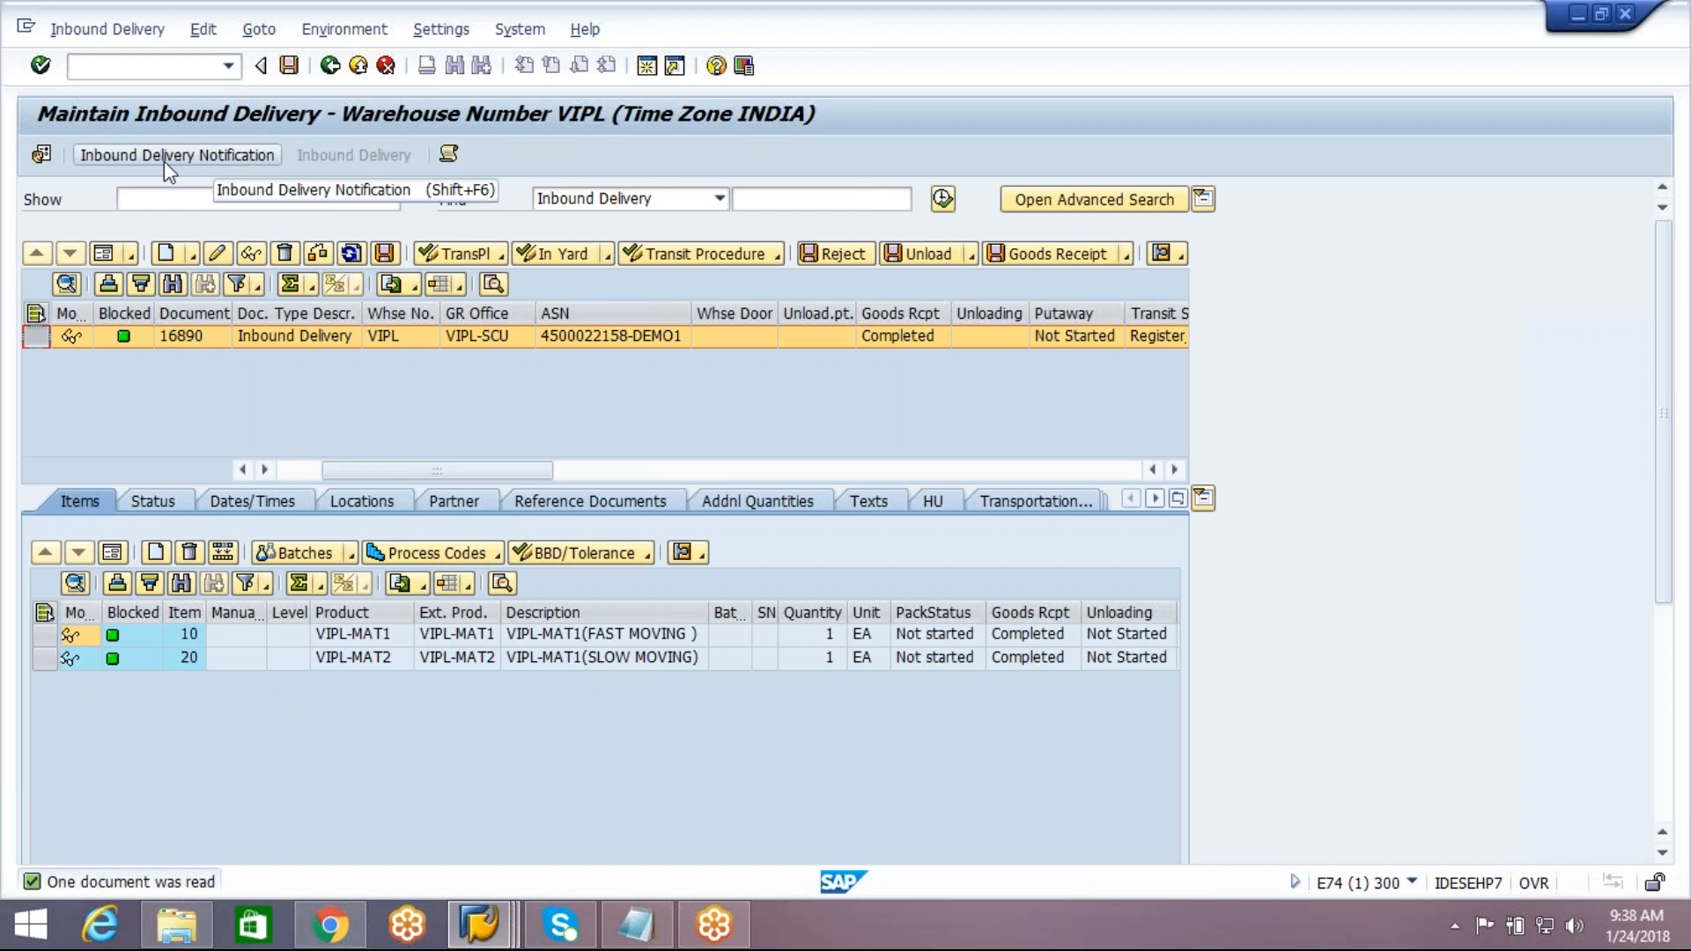
left_click(163, 161)
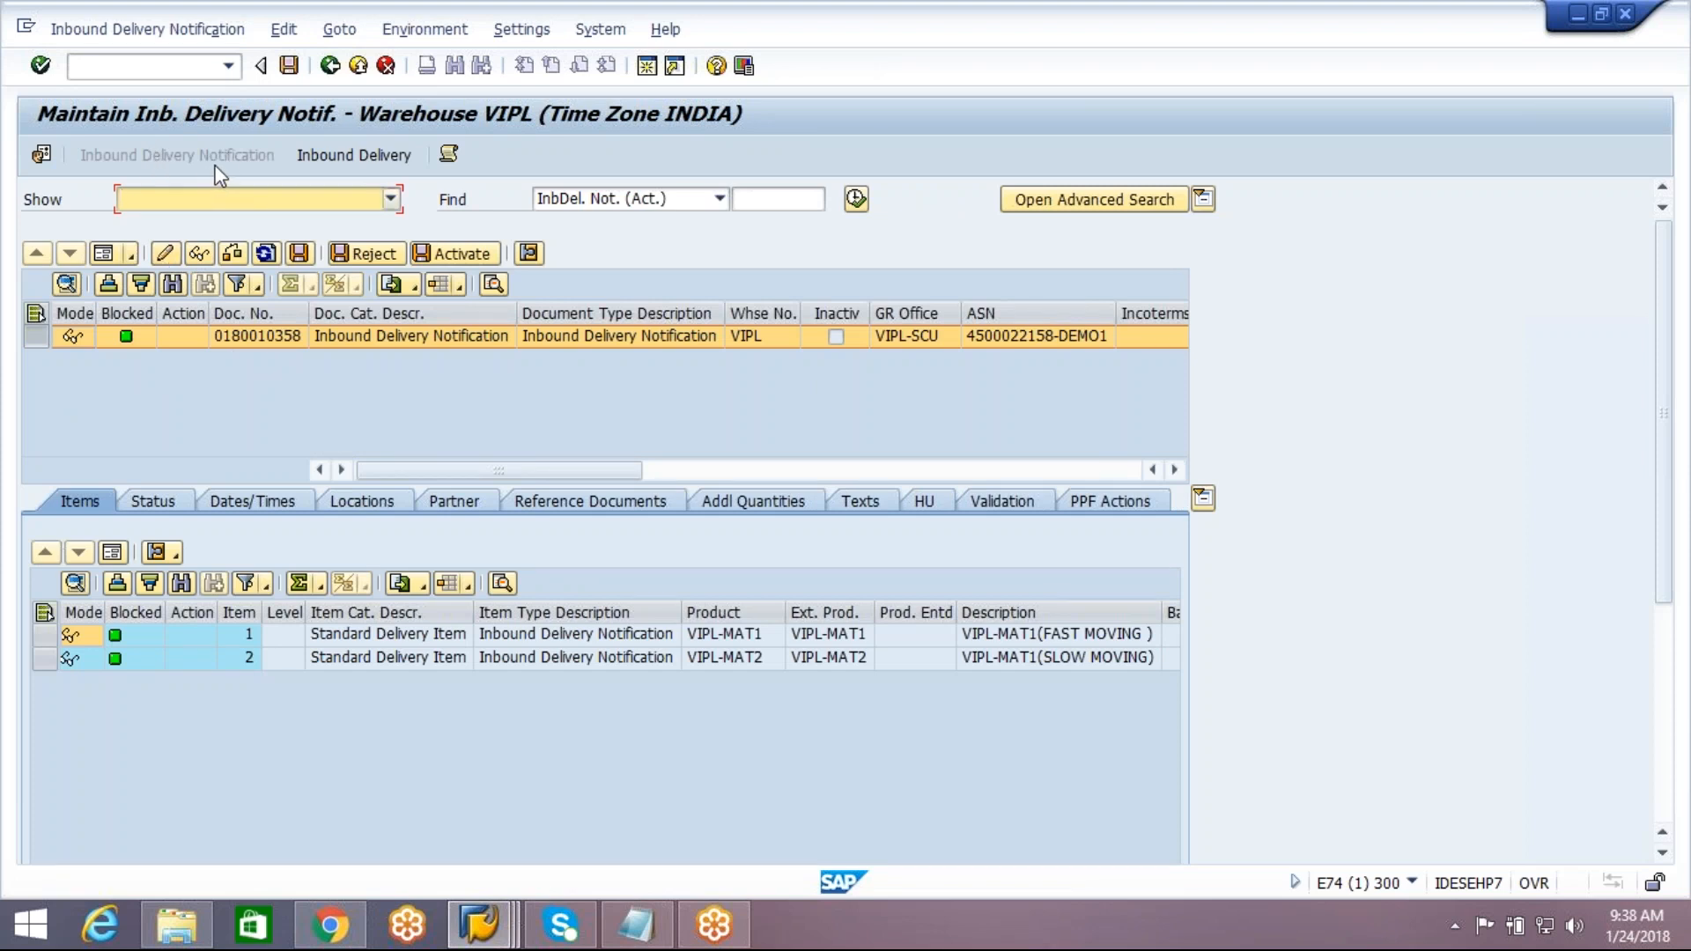
left_click(337, 174)
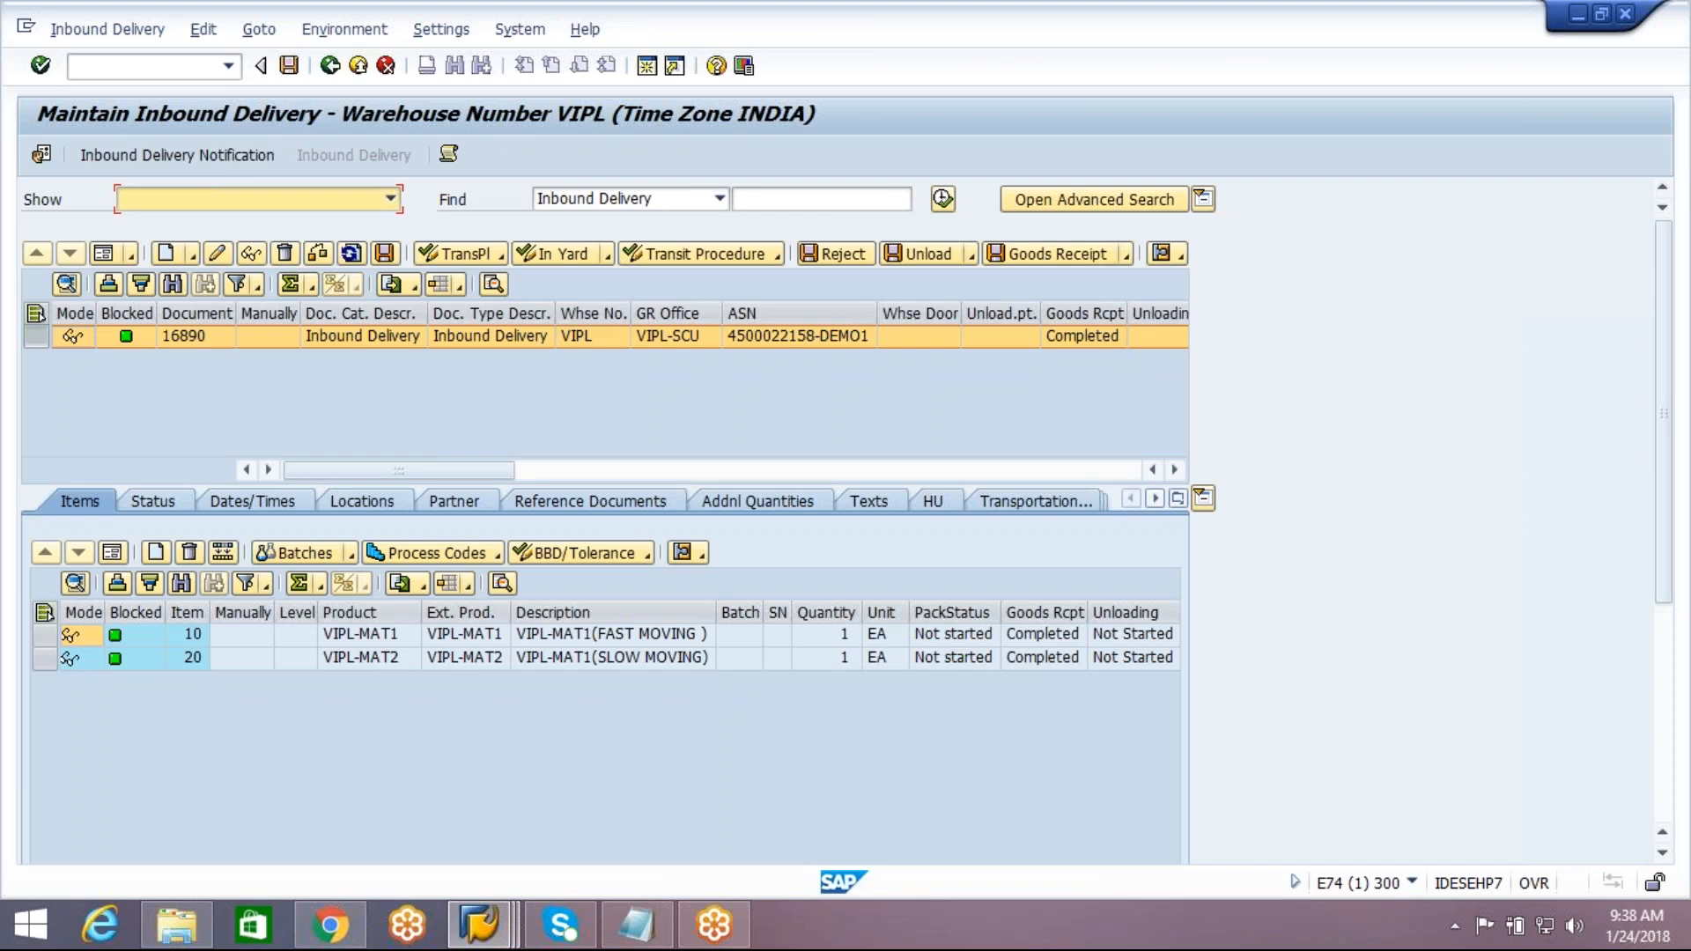
left_click(1087, 337)
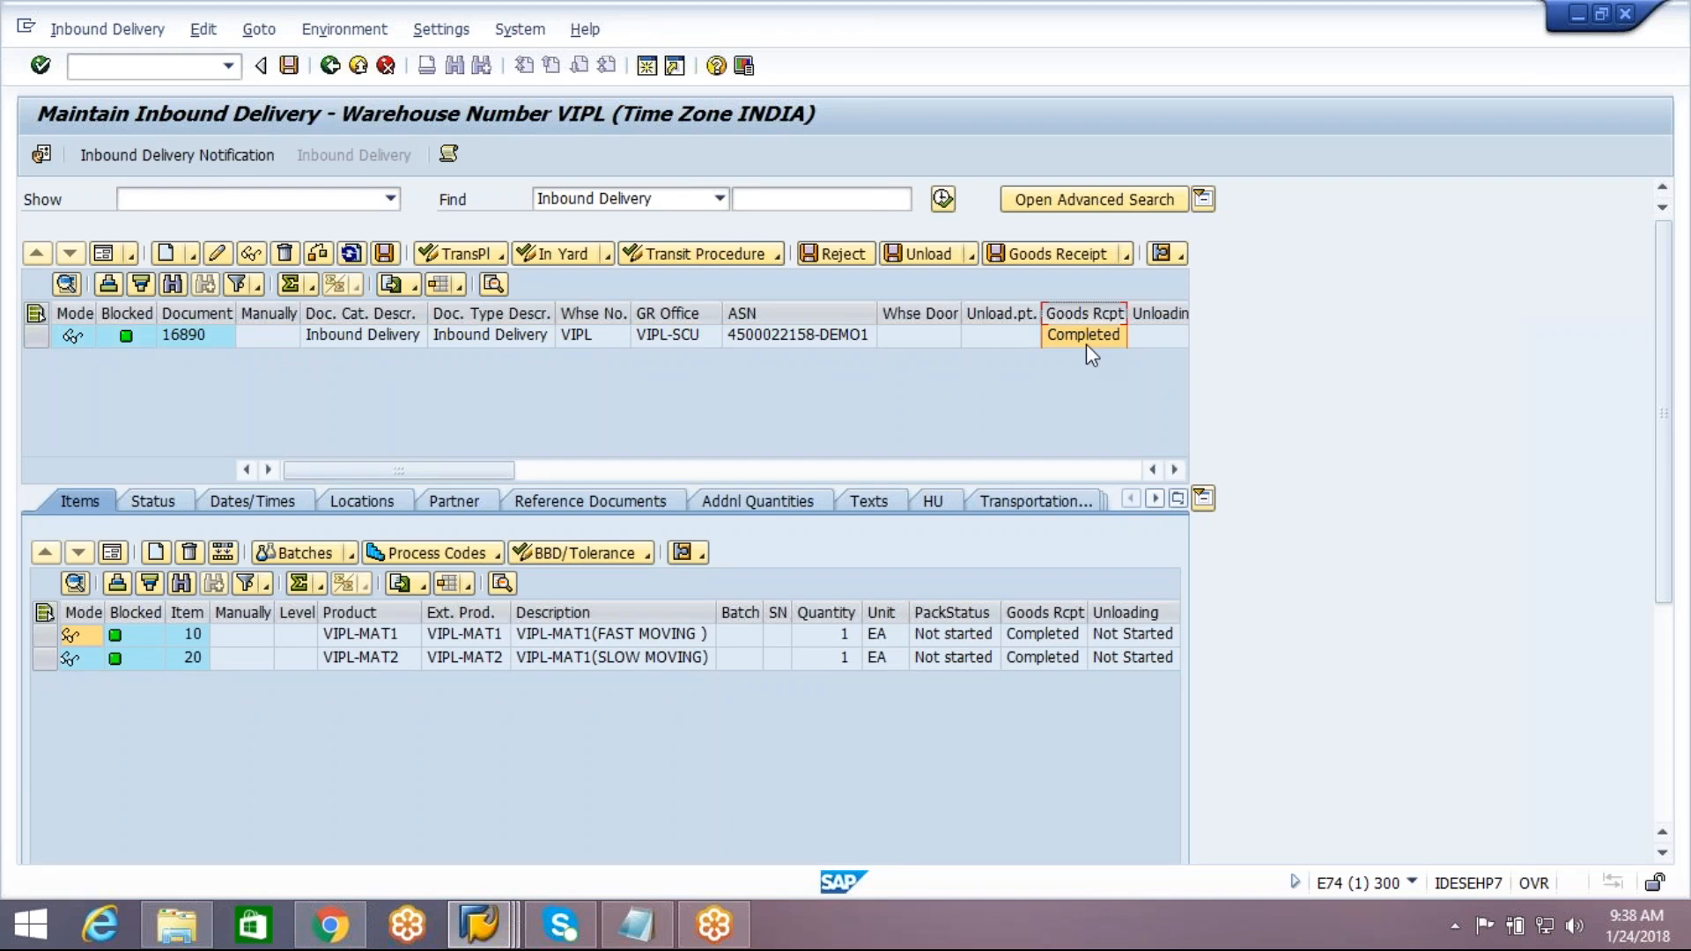
Review process steps 1 to 5 in the Notepad notes, highlighting the goods receipt line that updates the ECC IBD
left_click(636, 925)
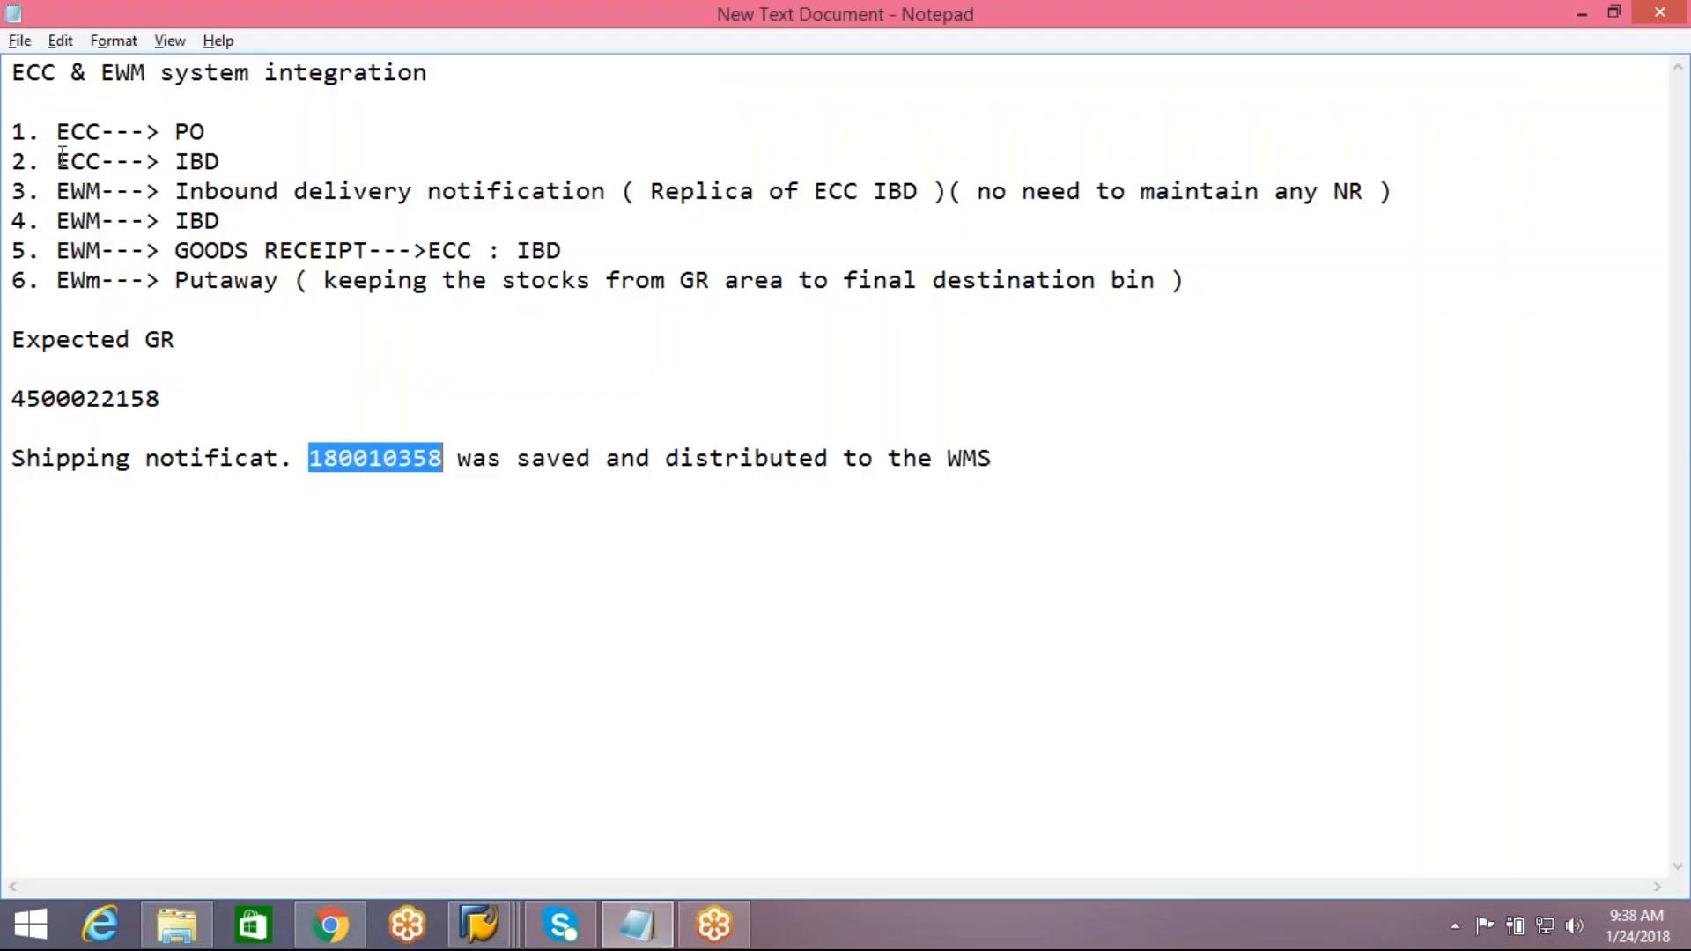
left_click_drag(58, 132, 220, 192)
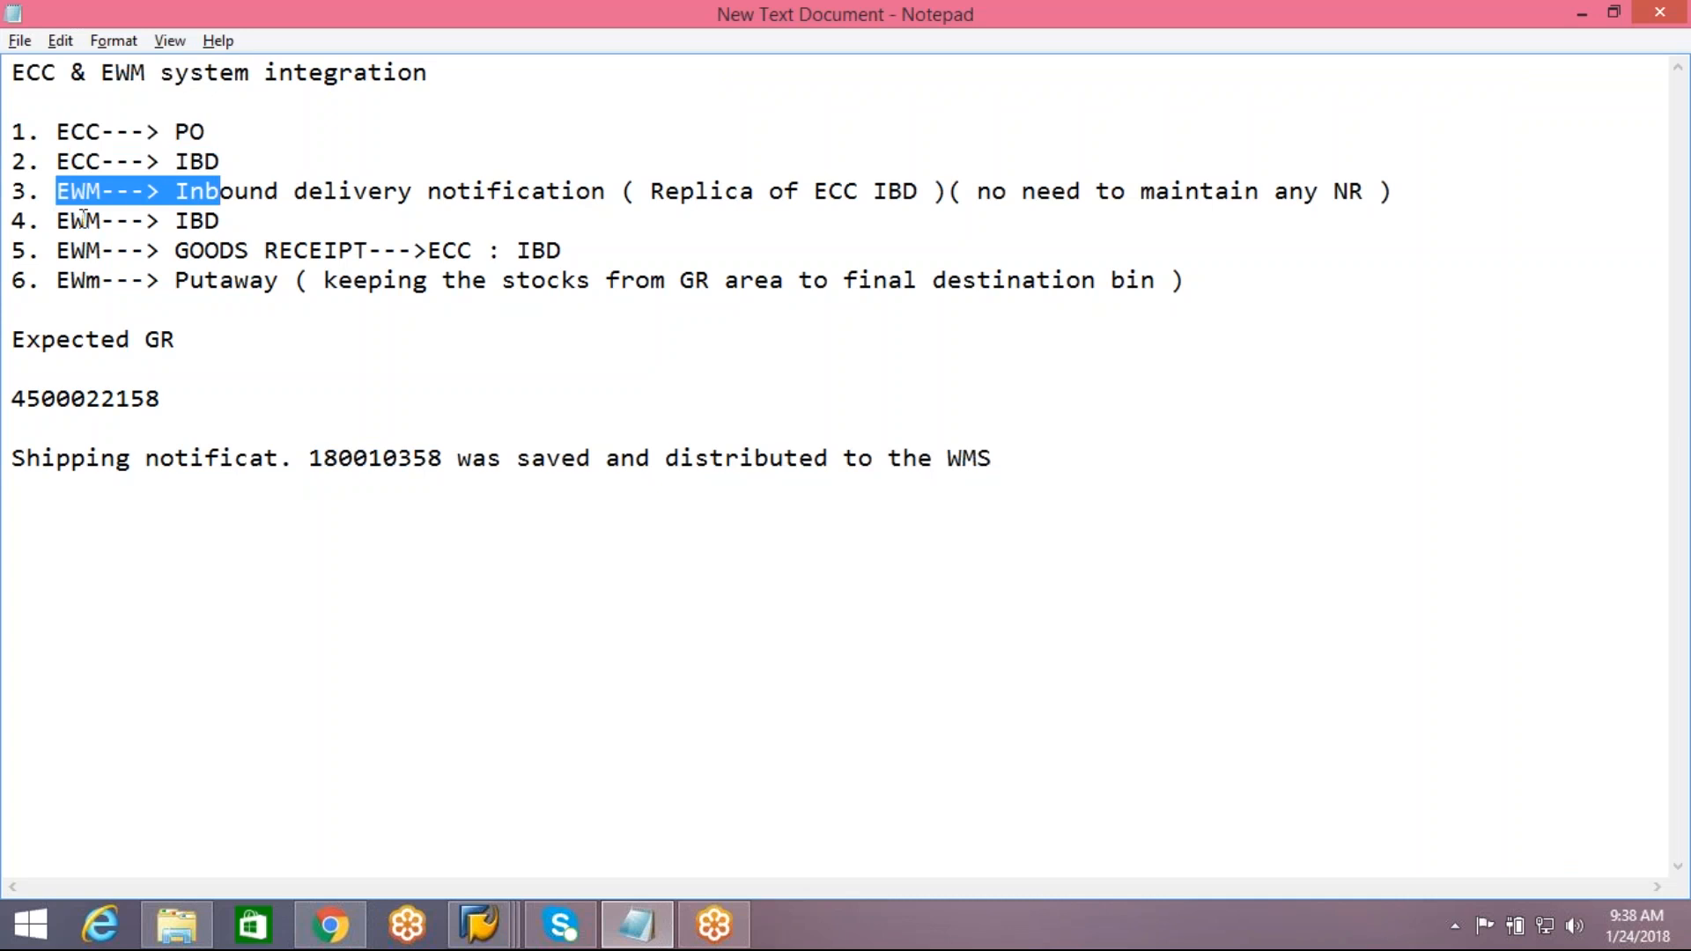
left_click_drag(70, 220, 160, 221)
left_click(56, 250)
left_click_drag(57, 251, 571, 250)
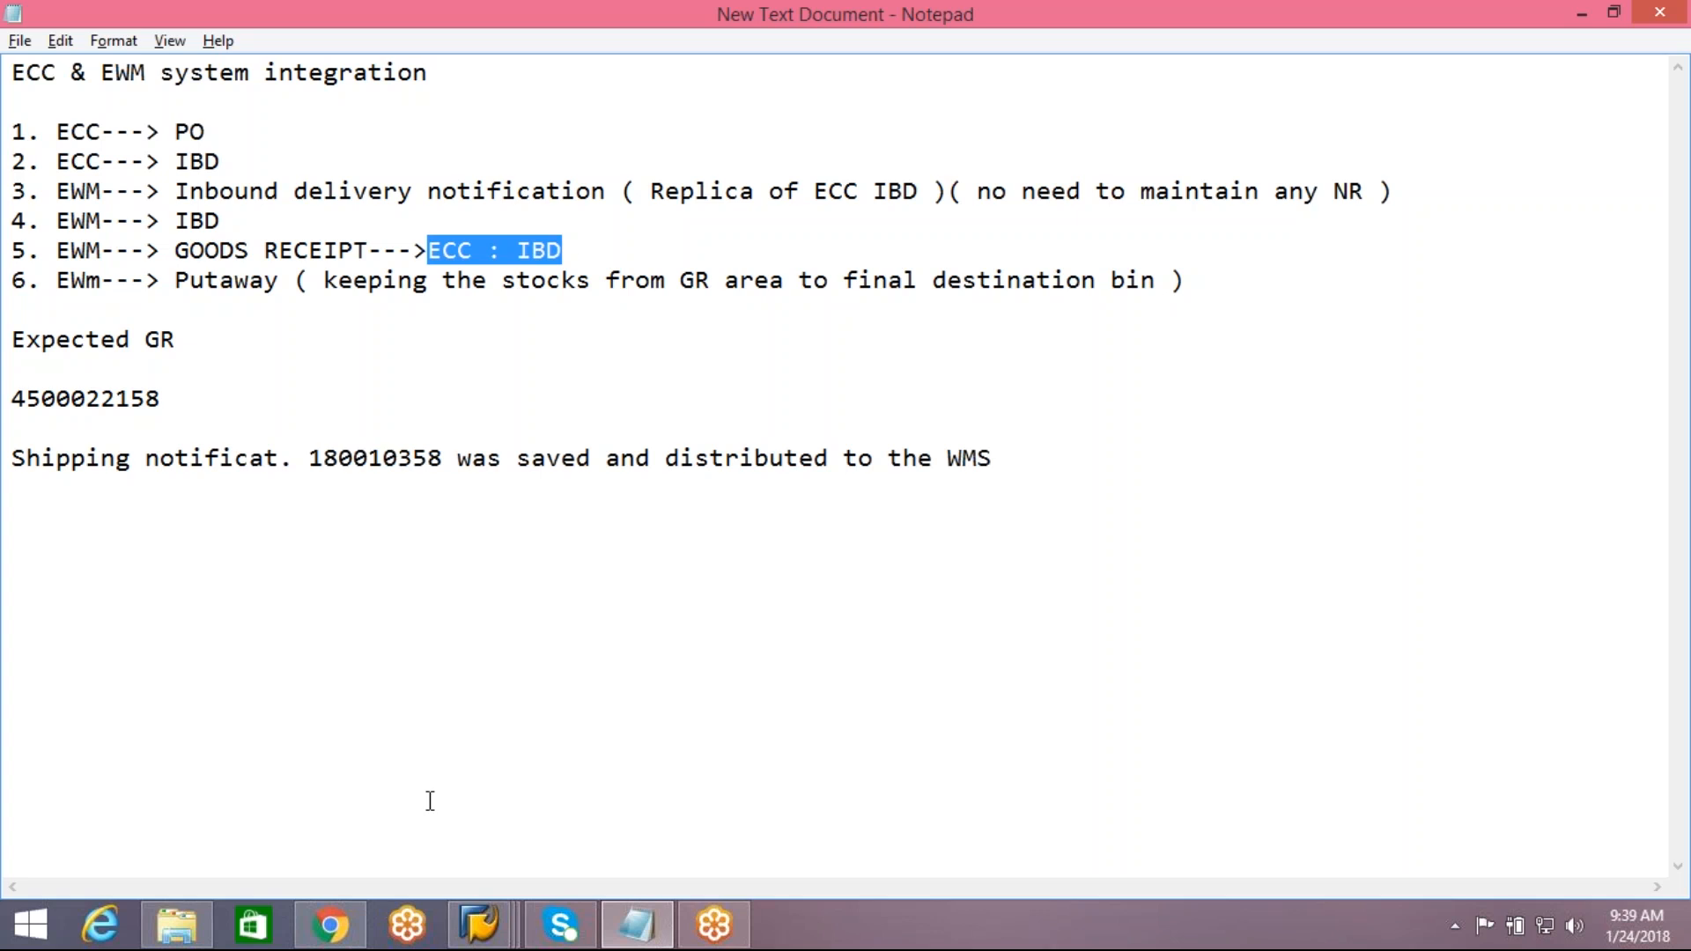
Switch to the ECC session and display inbound delivery 180010358
mouse_move(483, 938)
left_click(449, 837)
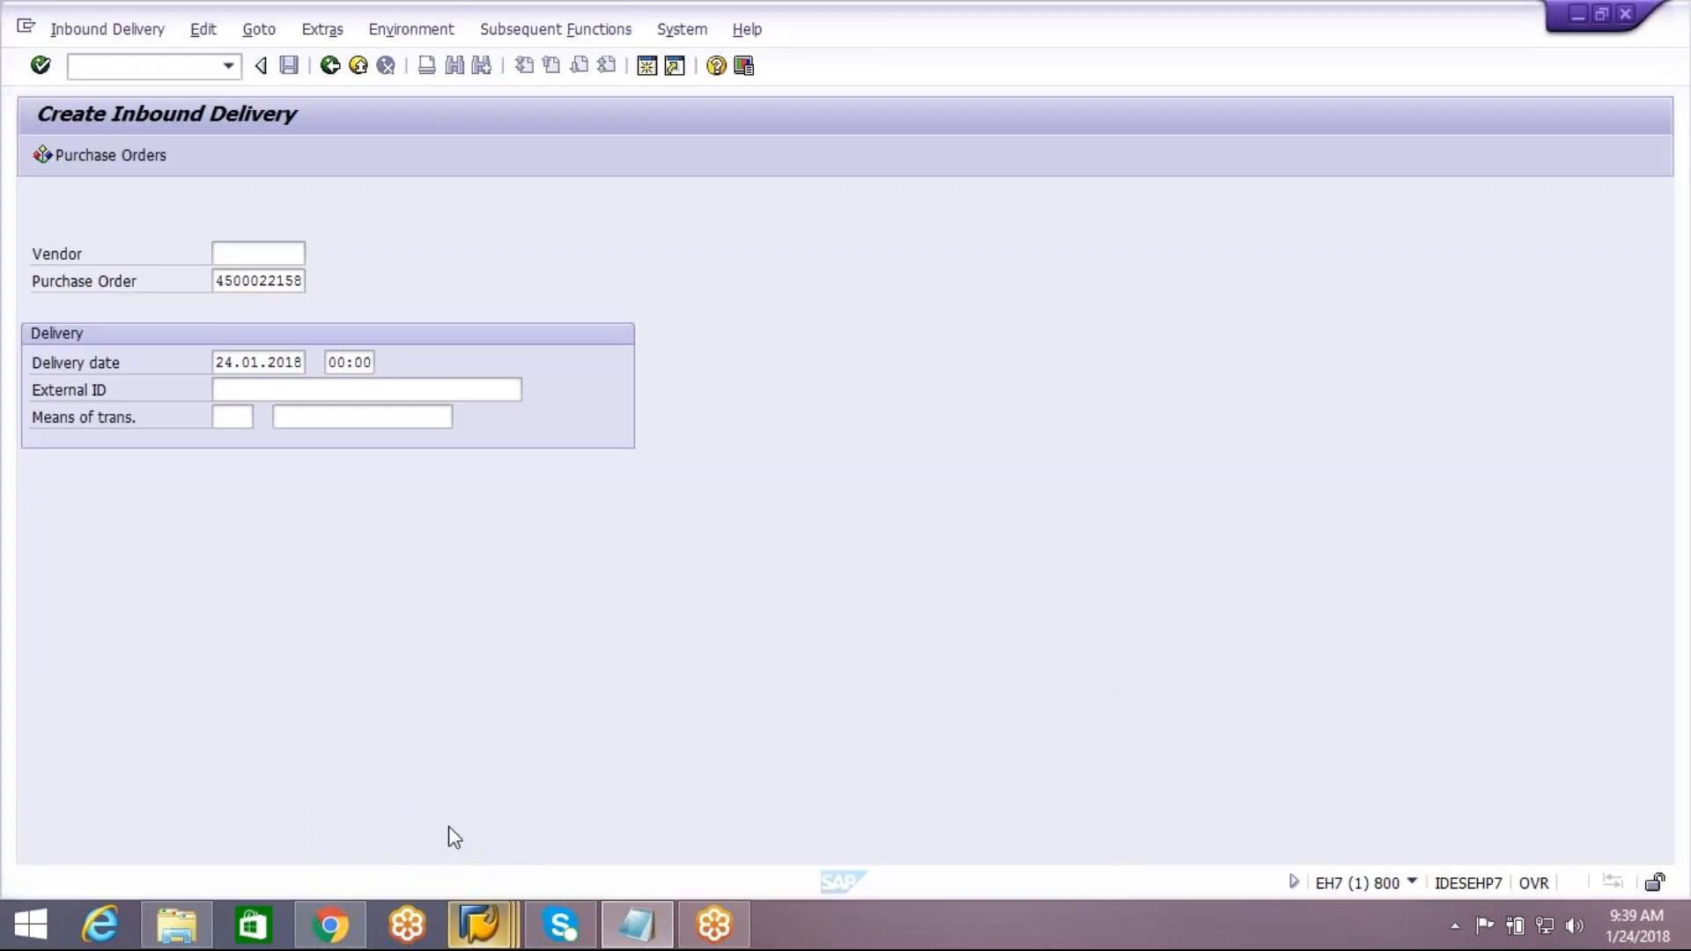
left_click(109, 29)
left_click(139, 148)
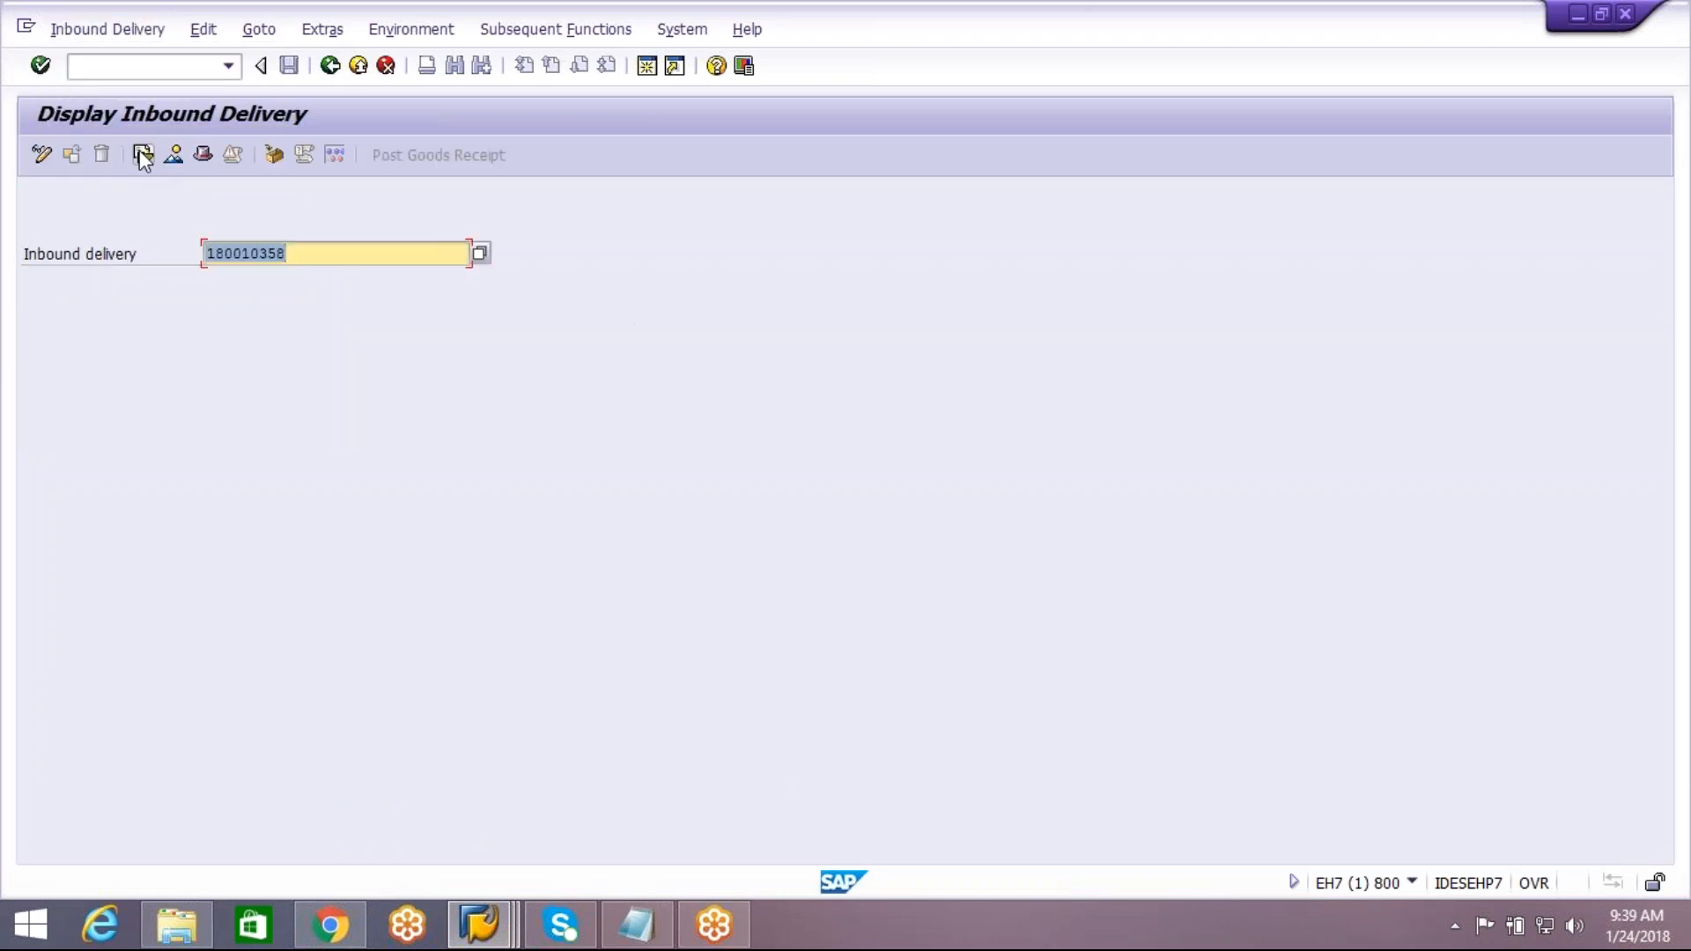
left_click(289, 254)
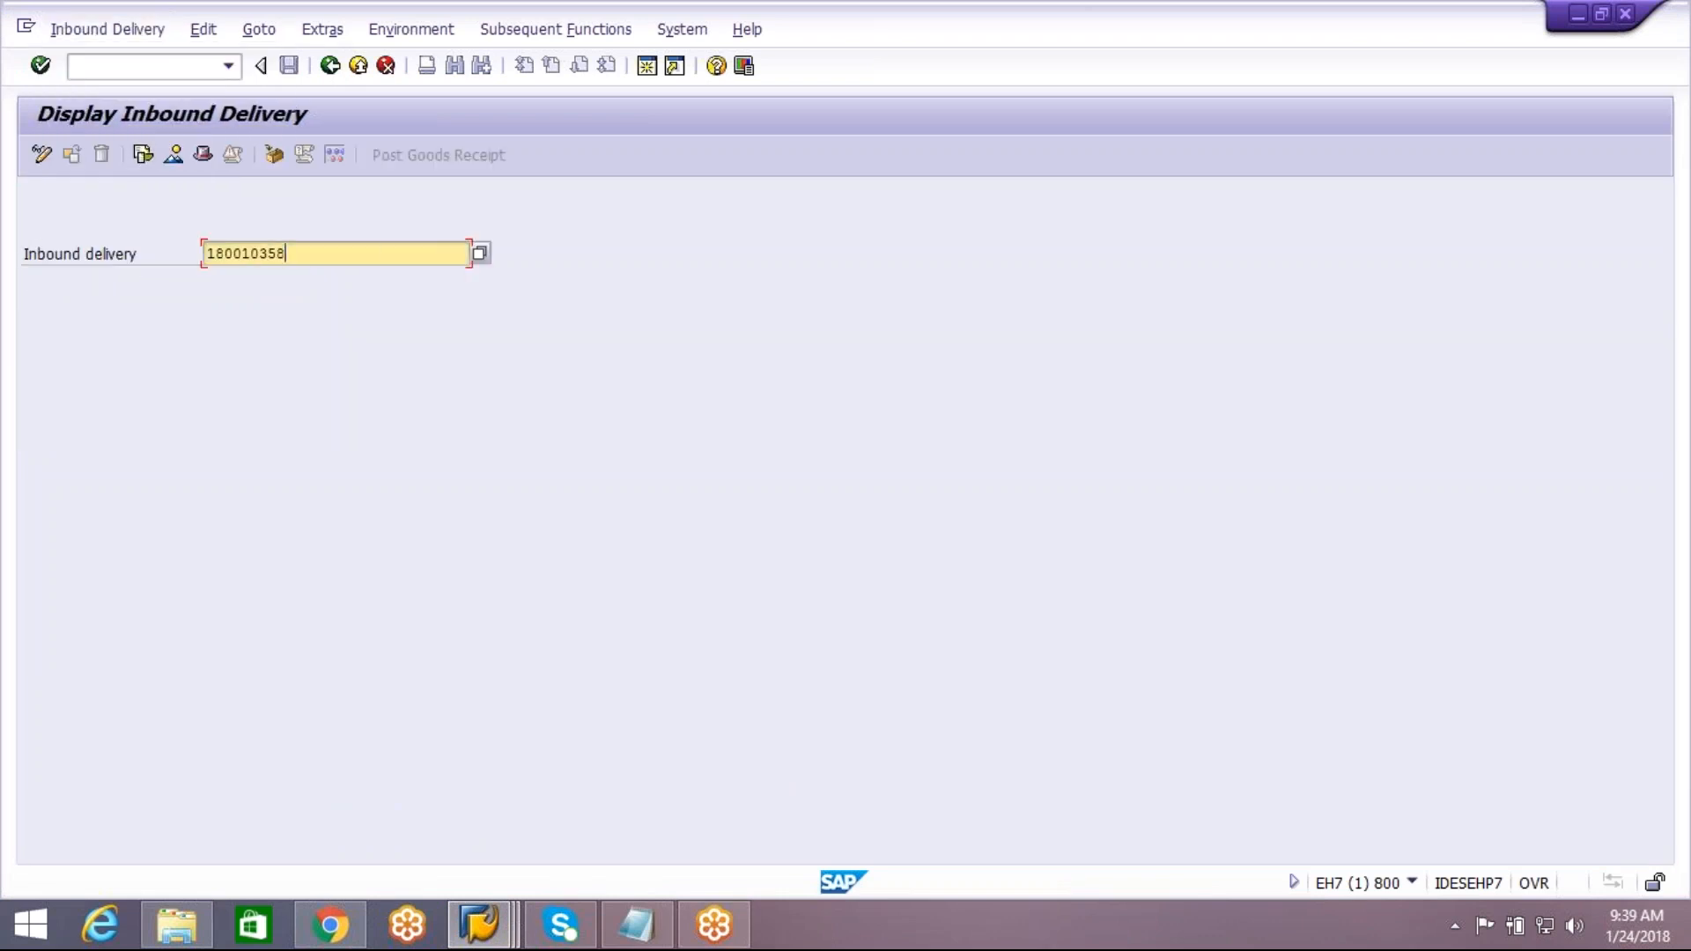
key("Return")
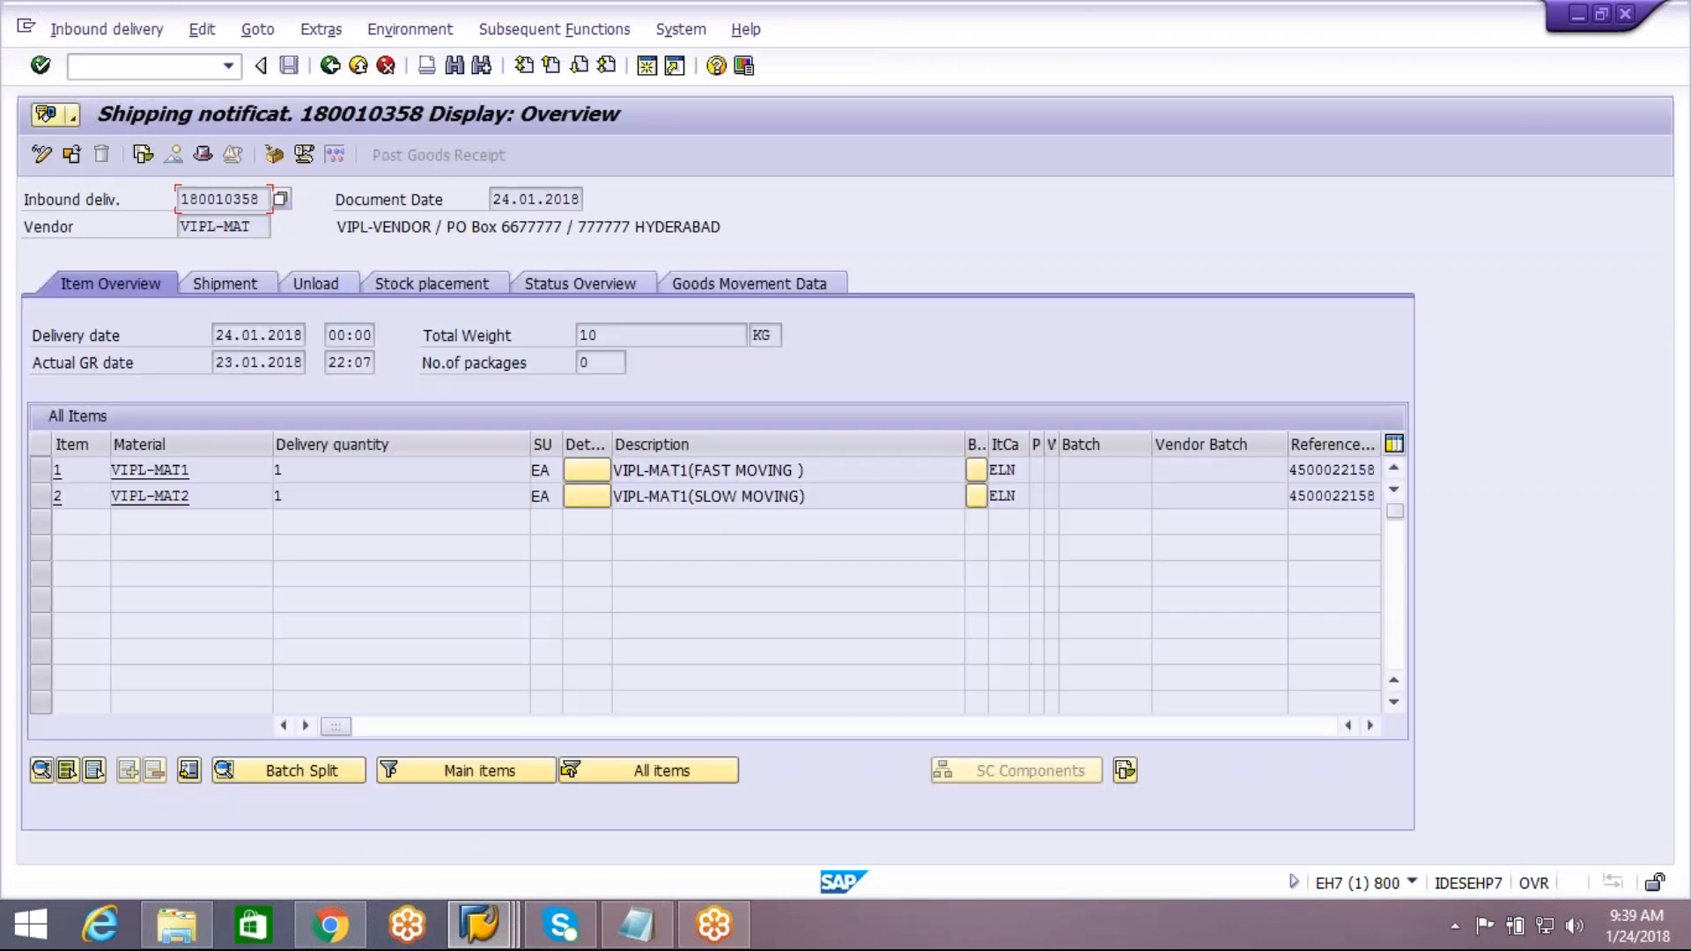
Display the document flow of inbound delivery 180010358 and check the goods receipt document and its status
left_click(414, 33)
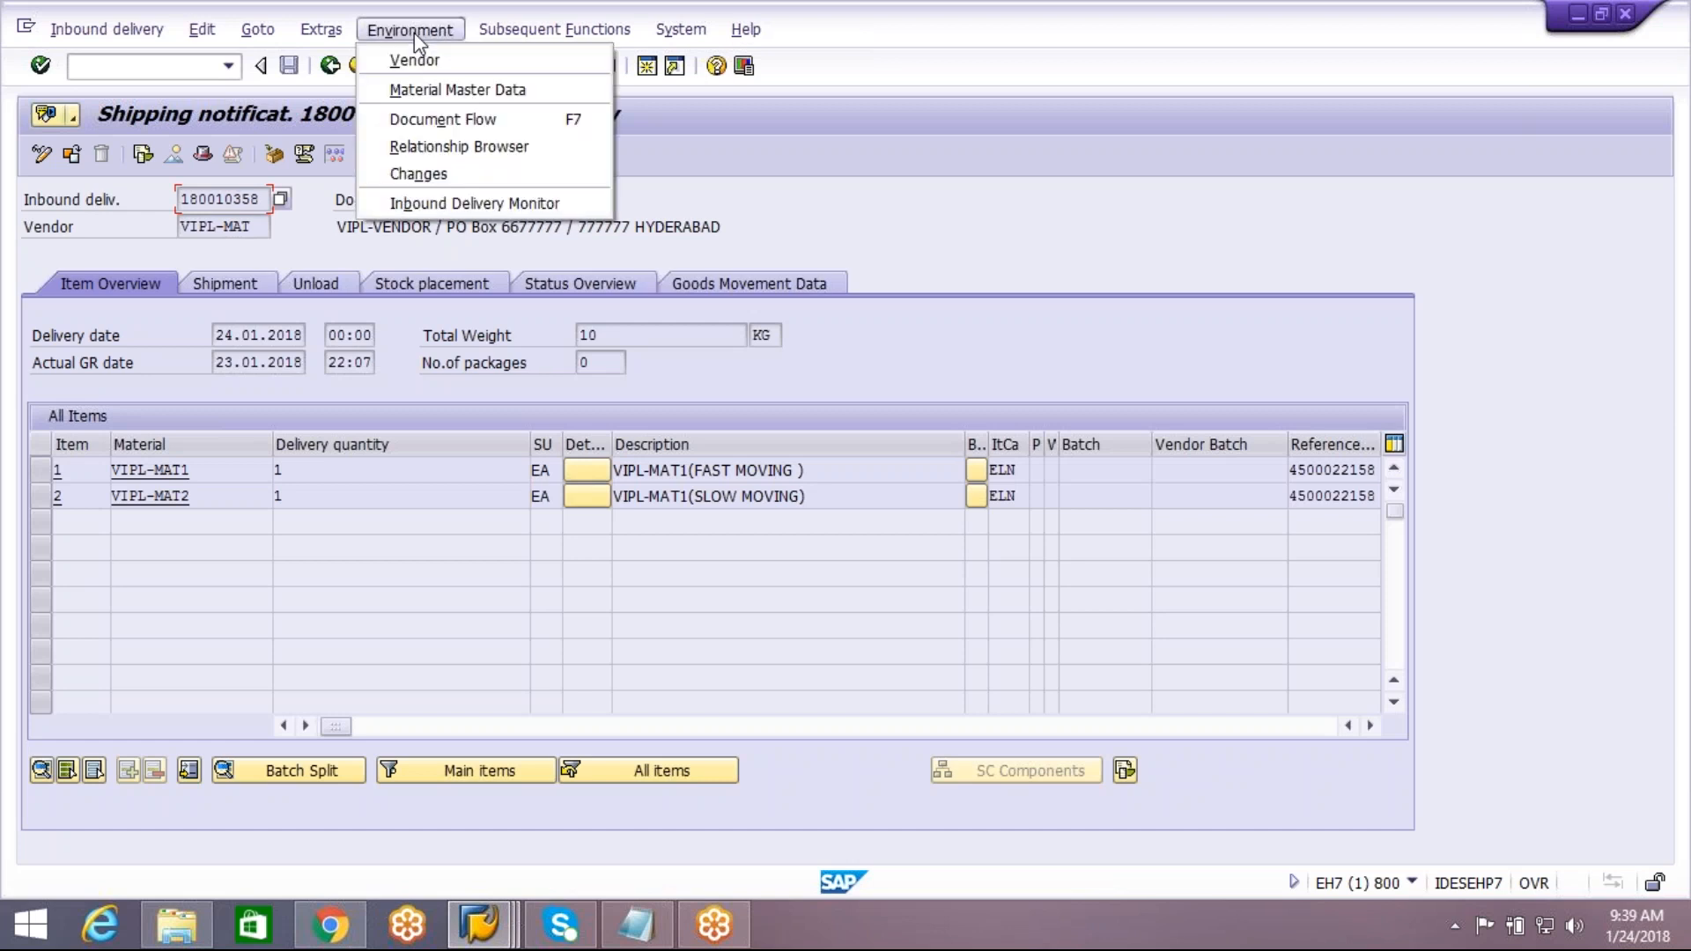
left_click(441, 124)
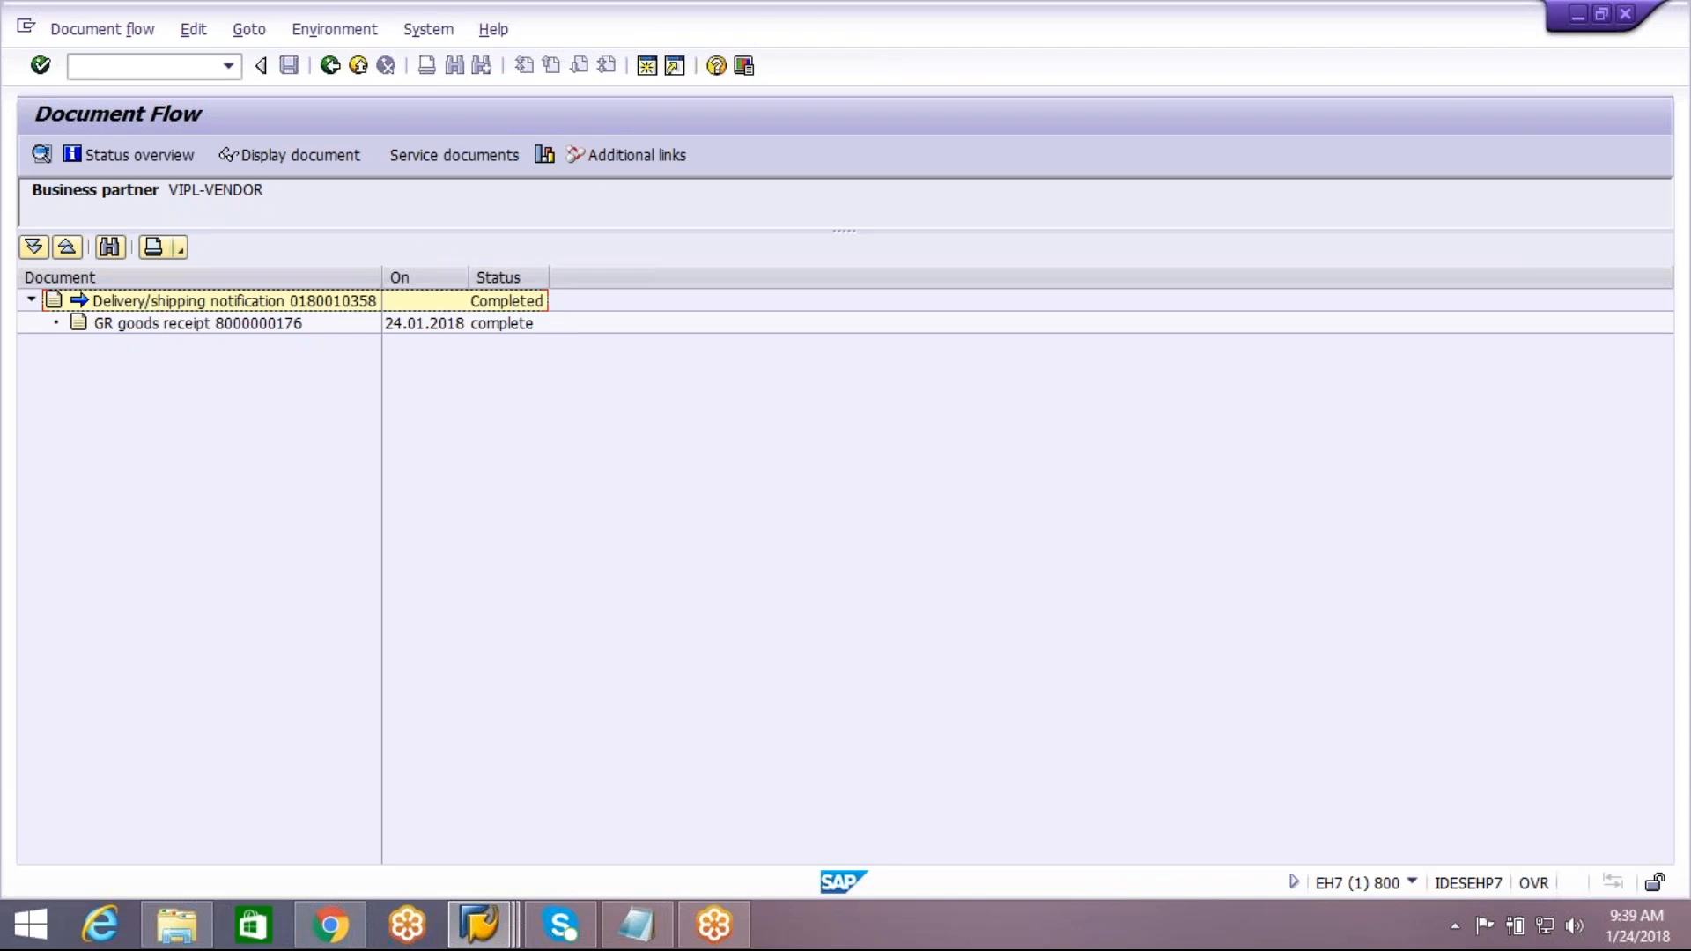
left_click(256, 325)
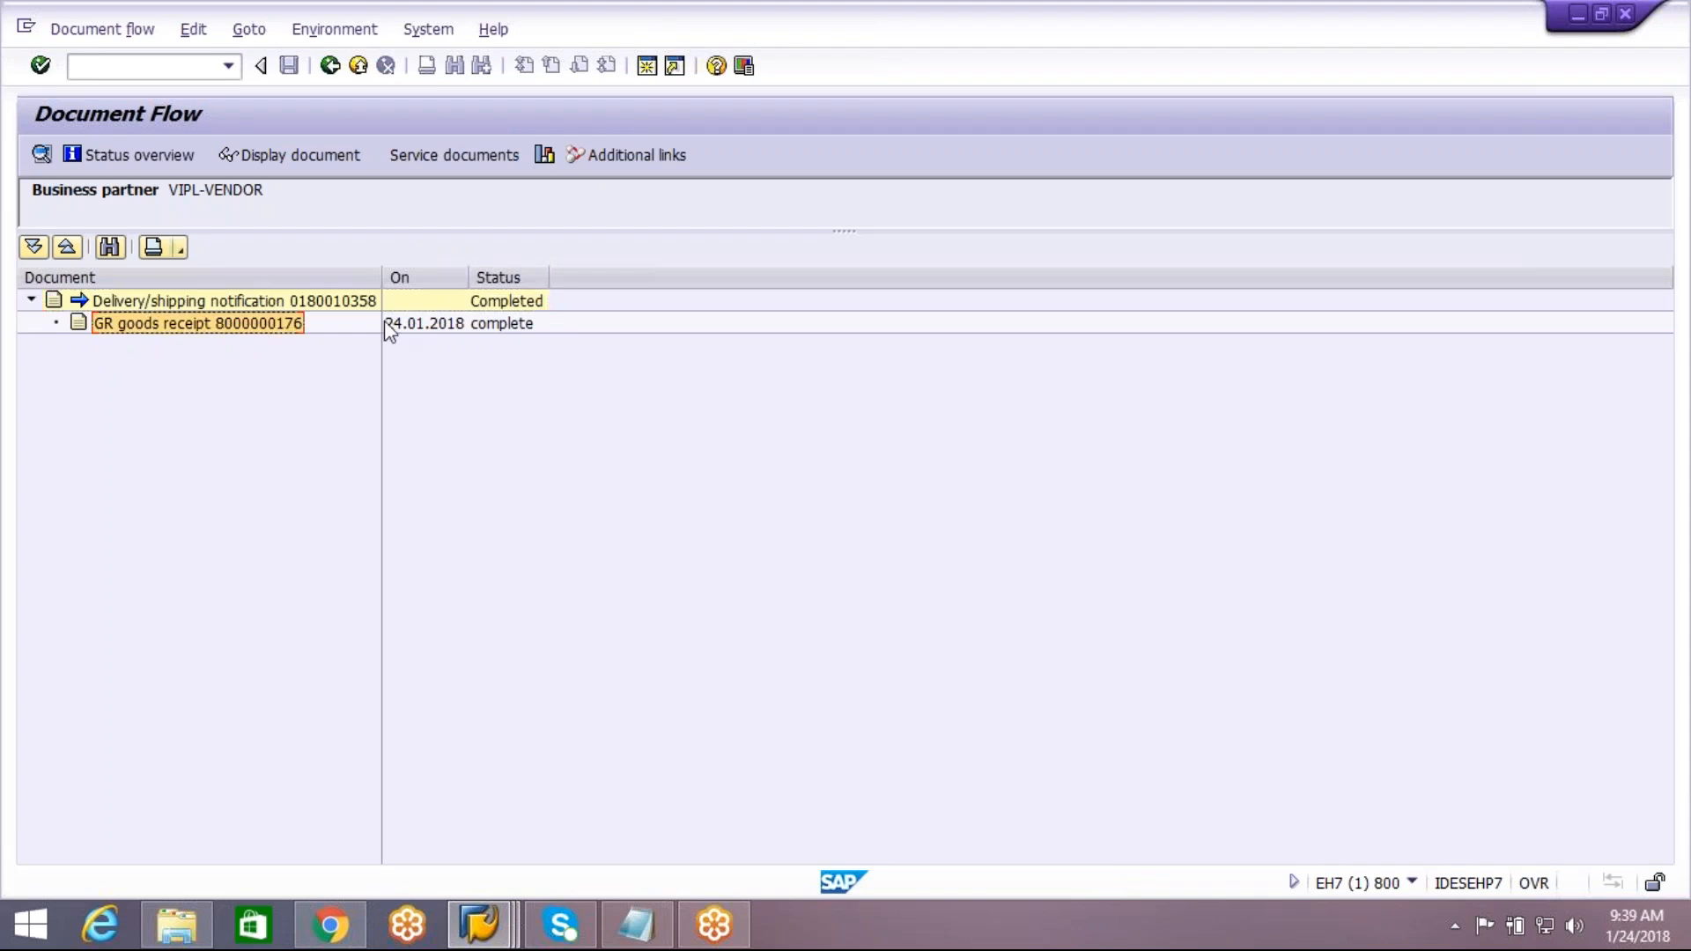
left_click(472, 328)
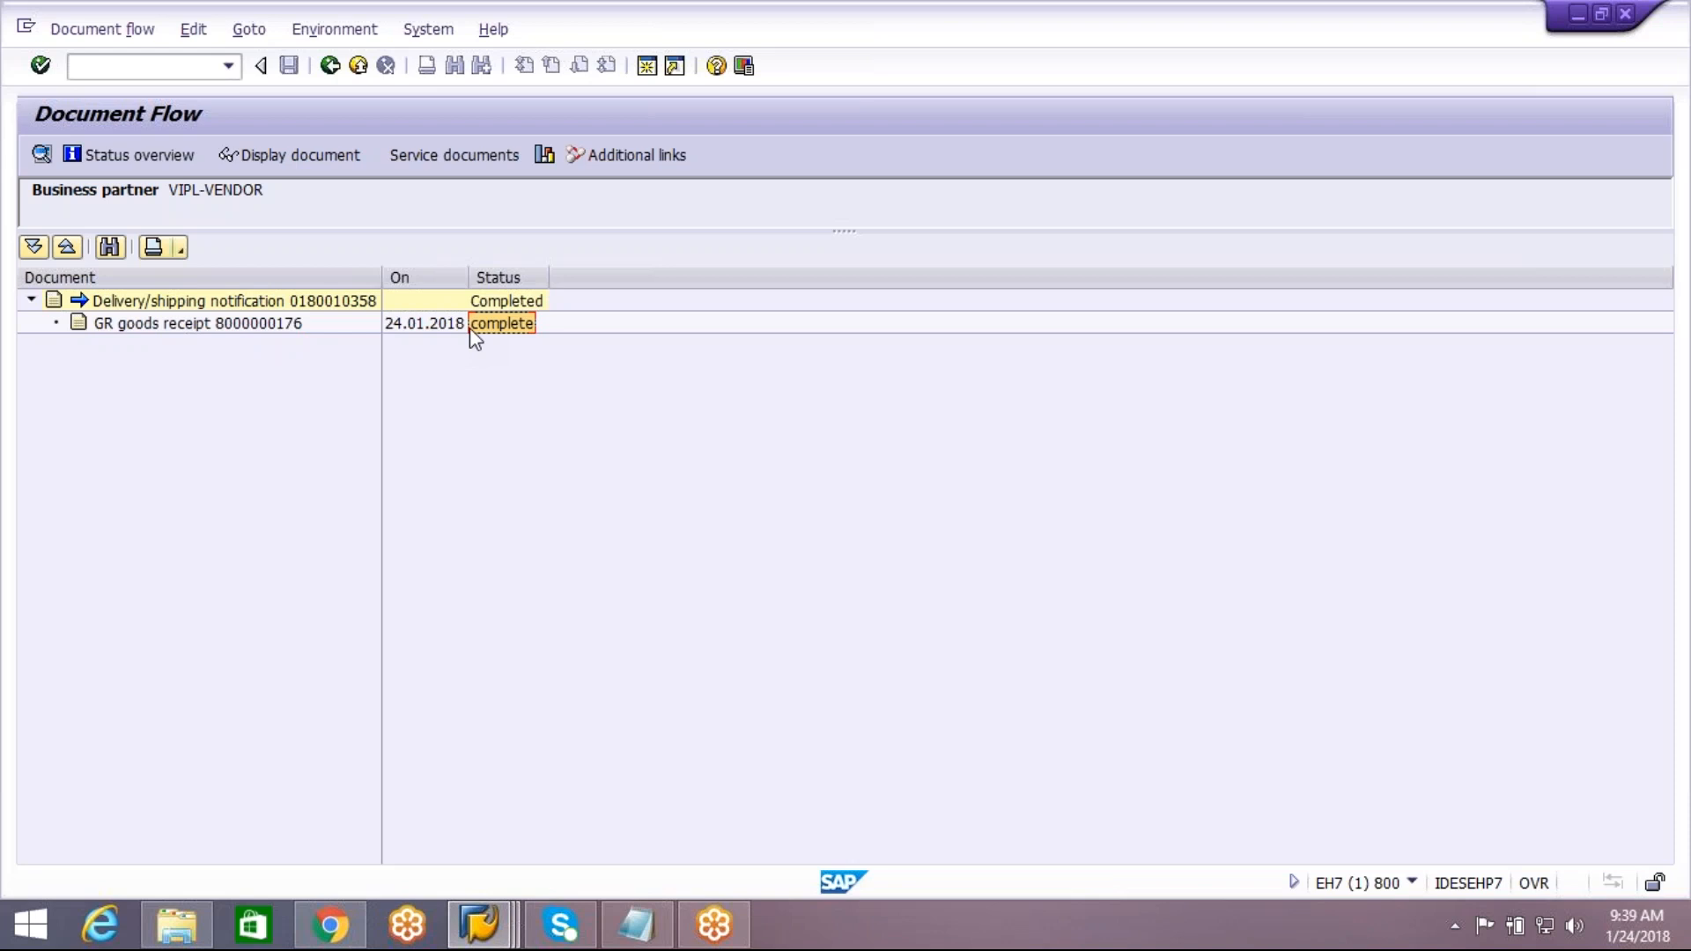
Return to the EWM session, reverse the goods receipt of inbound delivery 16890, and widen the goods receipt status column
left_click(509, 934)
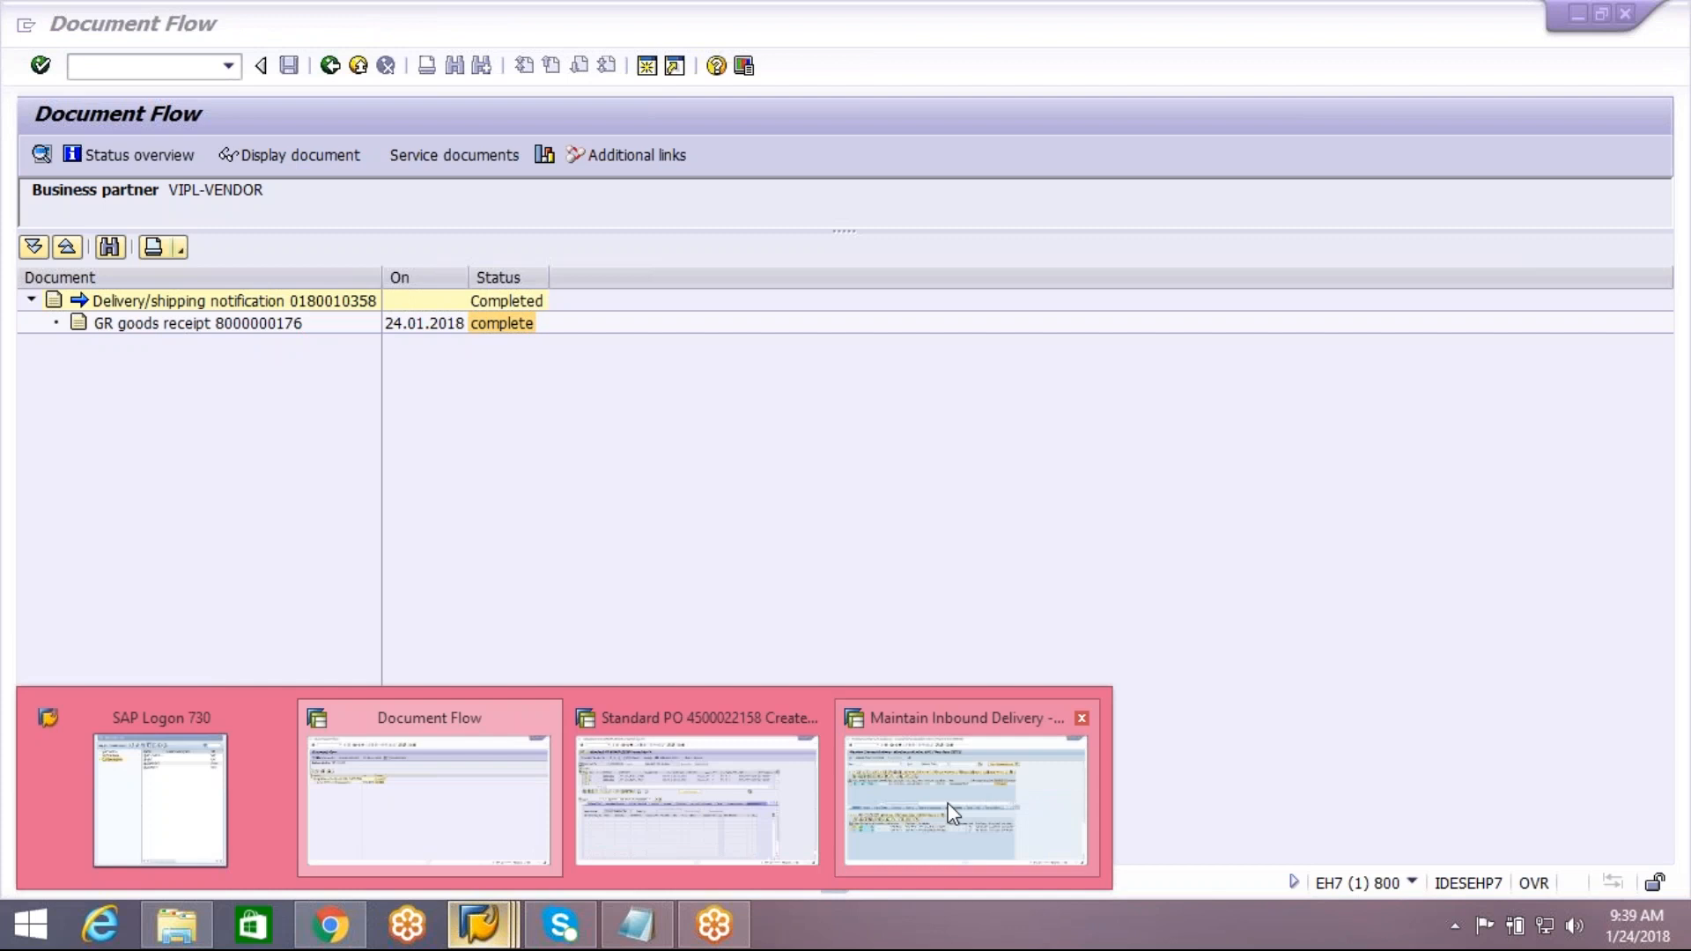
left_click(925, 800)
left_click(35, 338)
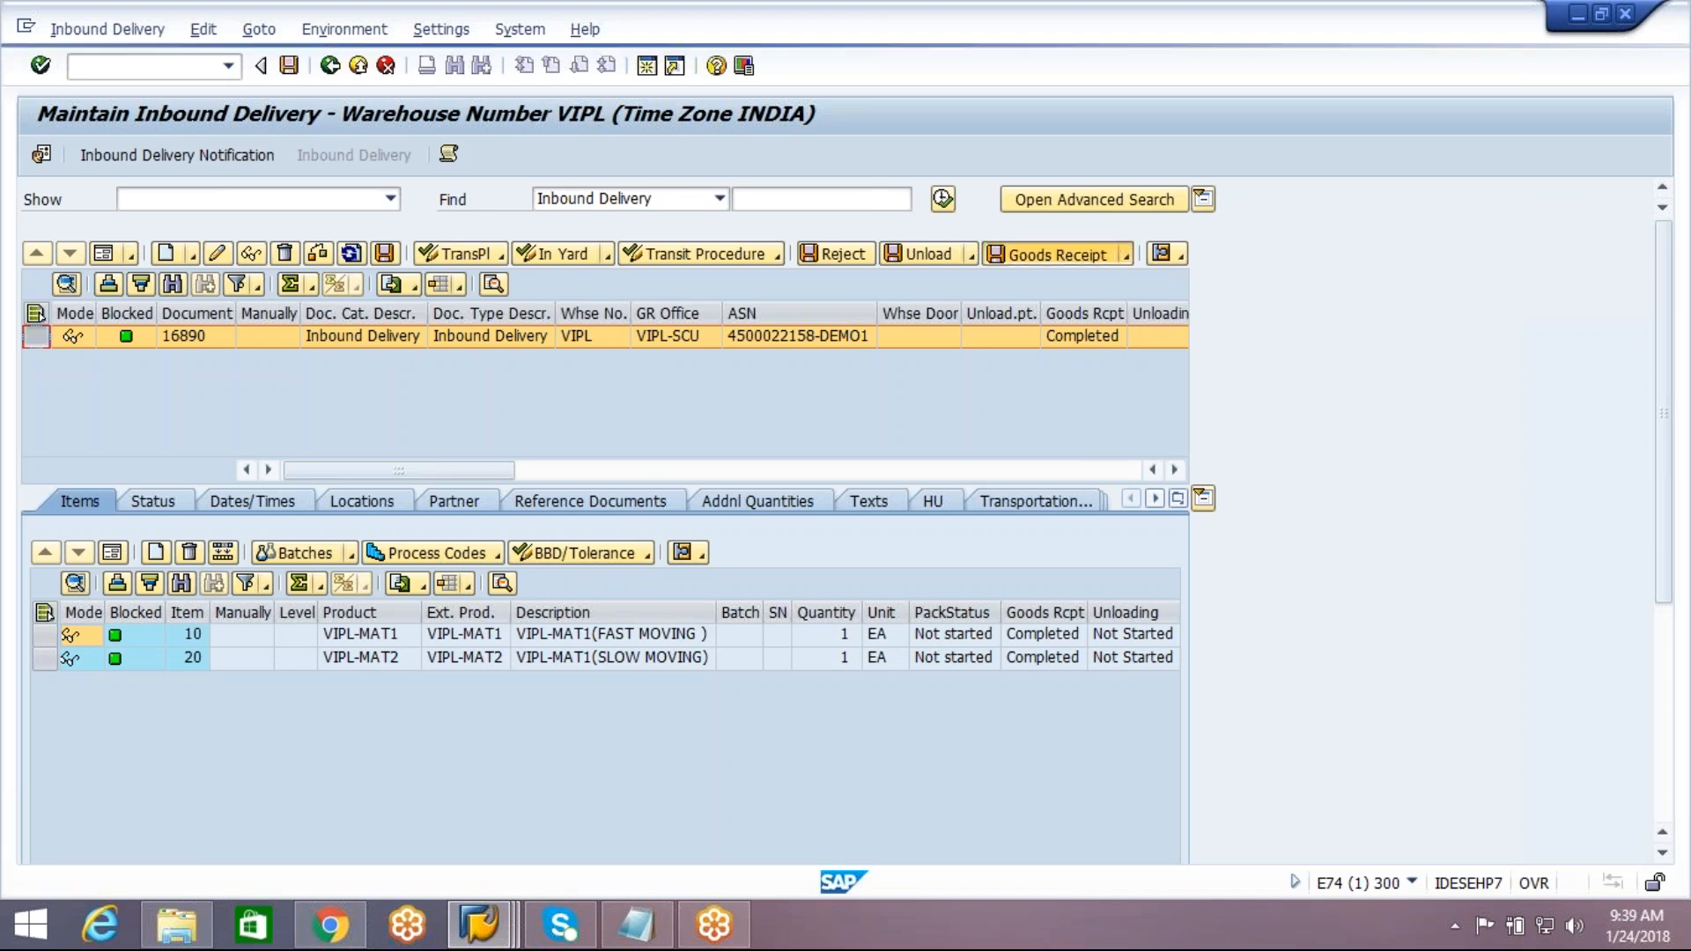
left_click(1128, 259)
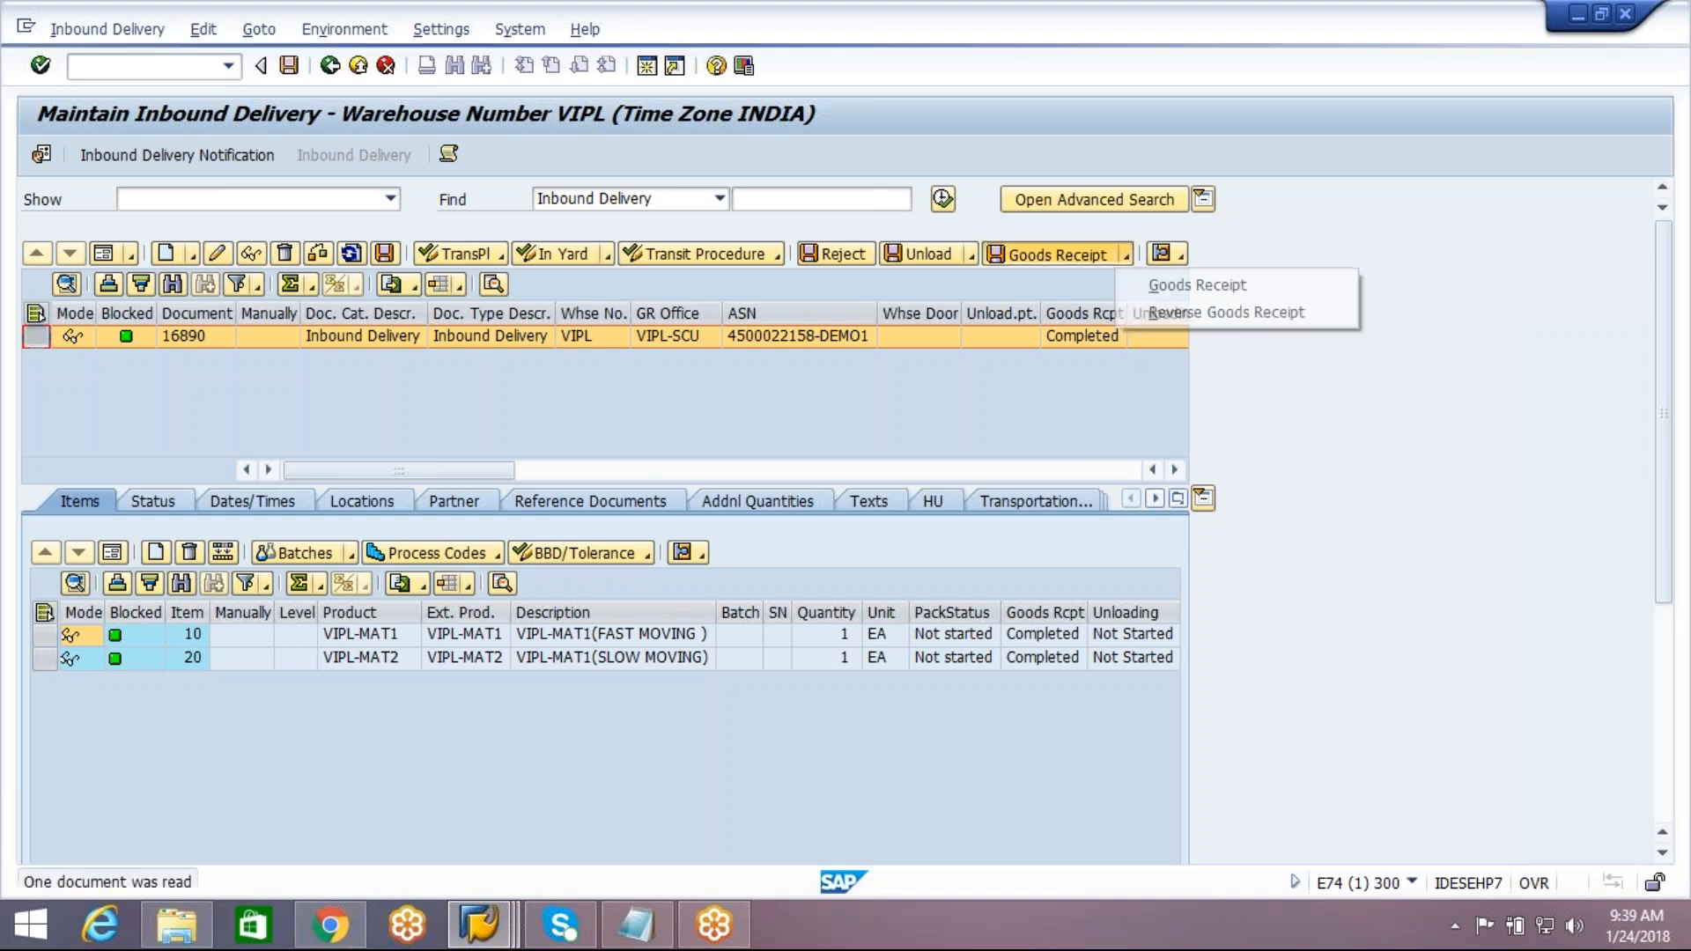
left_click(1168, 313)
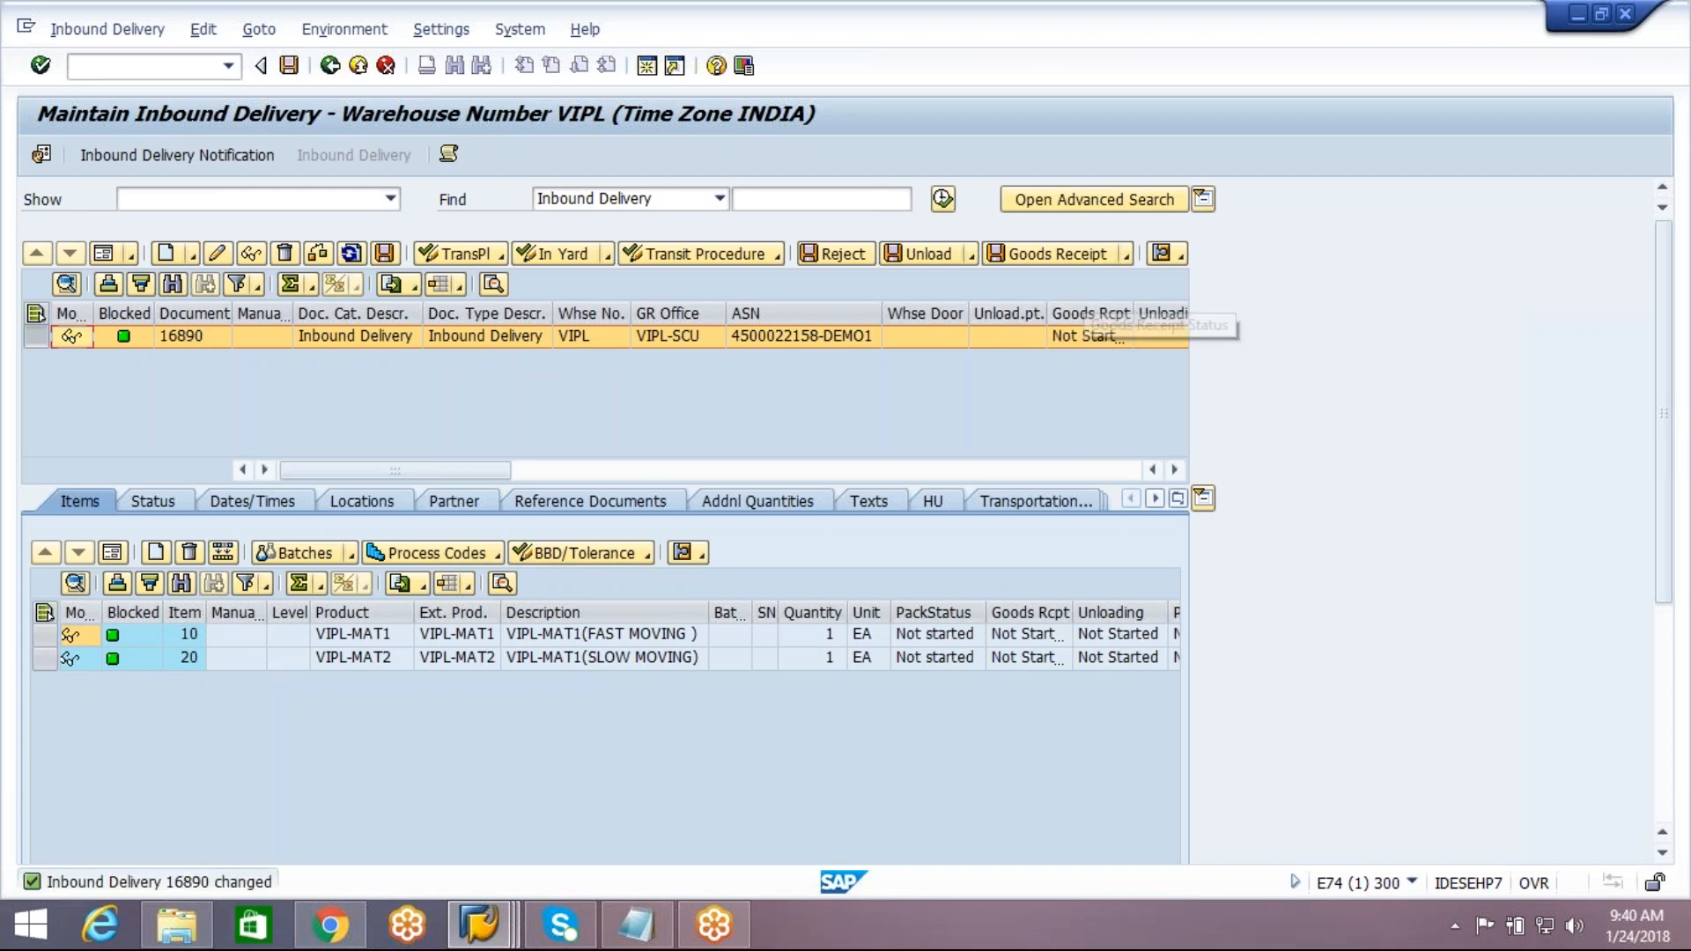
double_click(1154, 313)
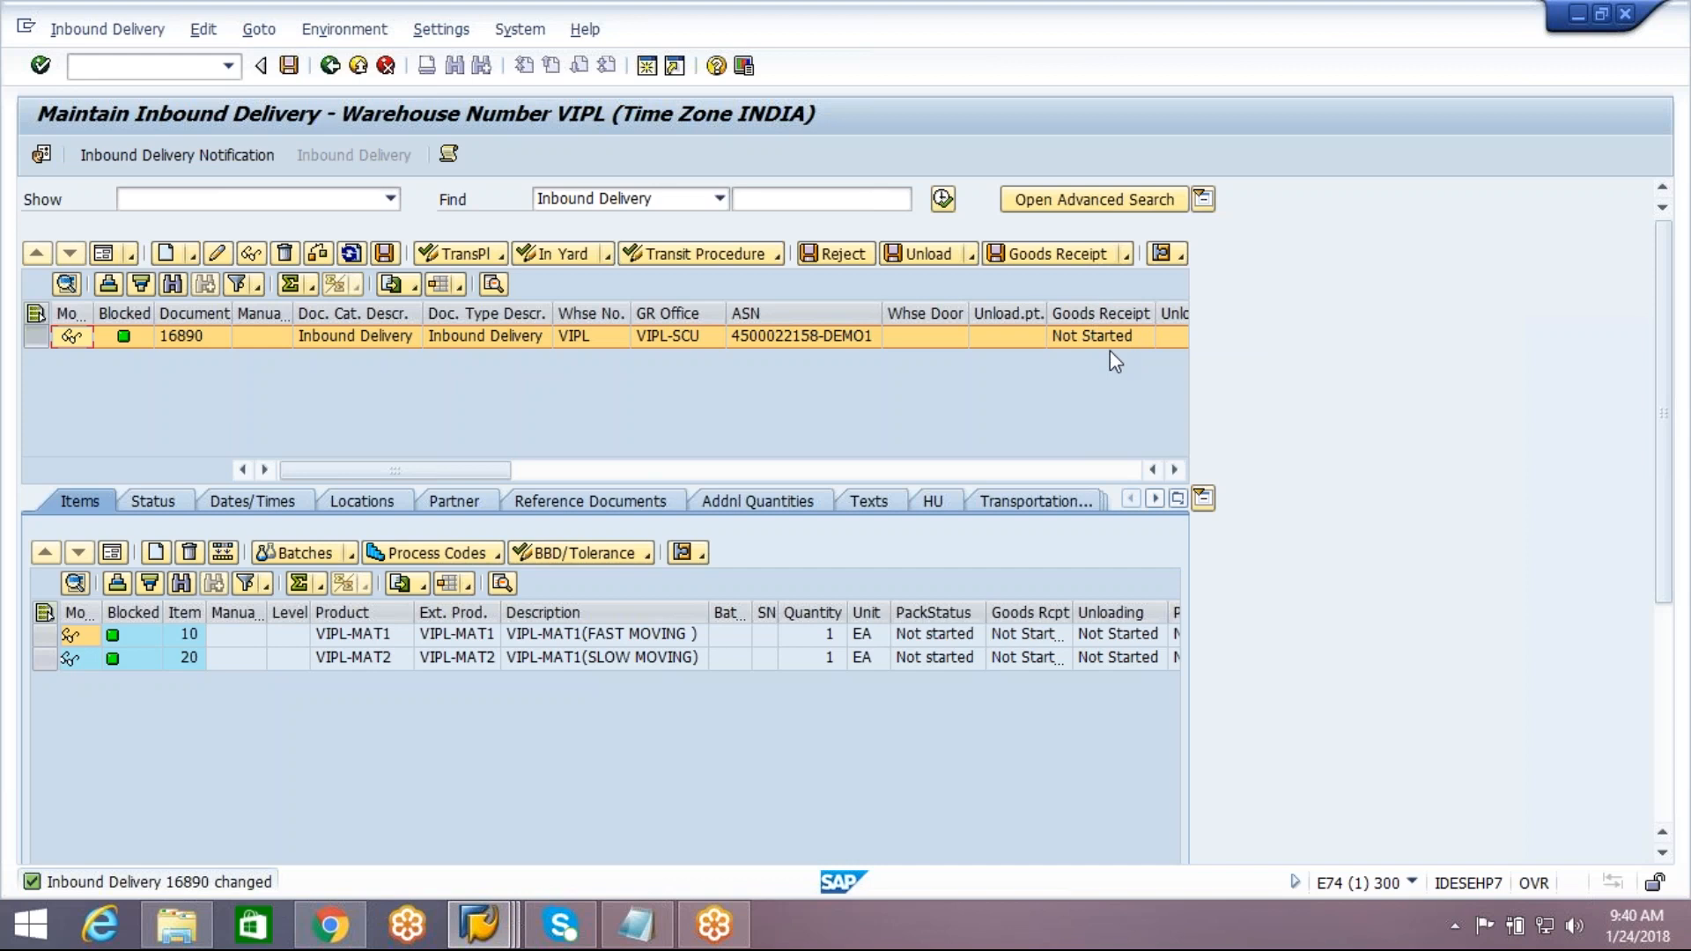
Switch to the ECC session and redisplay the document flow of inbound delivery 180010358 from its overview
mouse_move(489, 941)
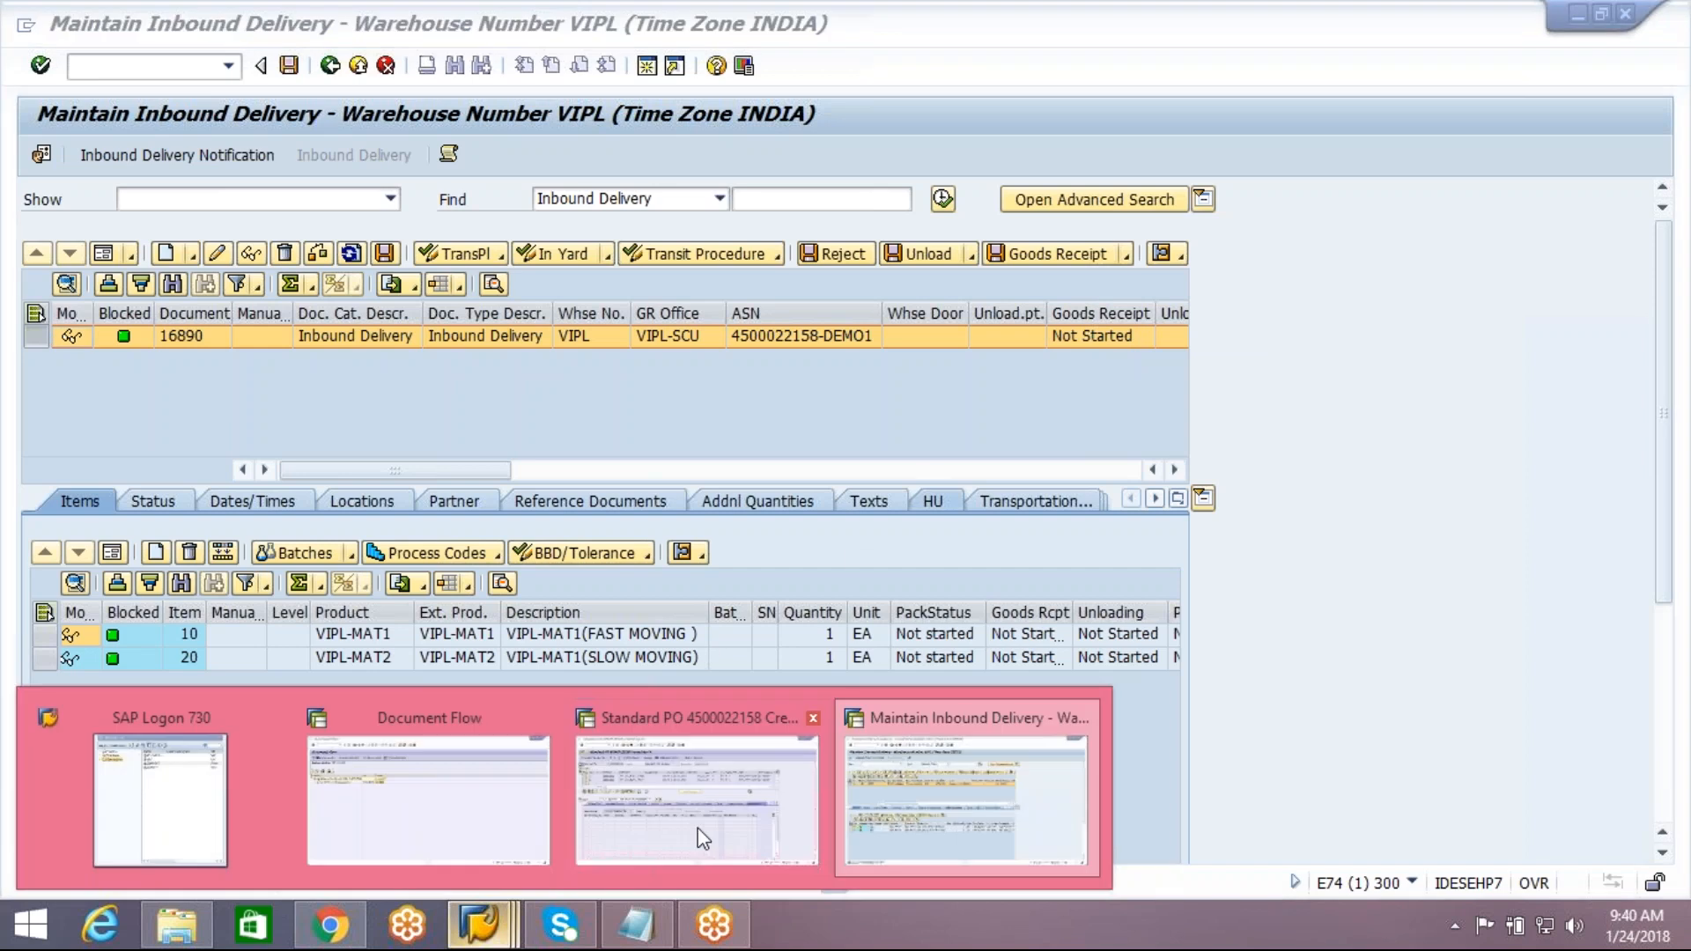
left_click(436, 825)
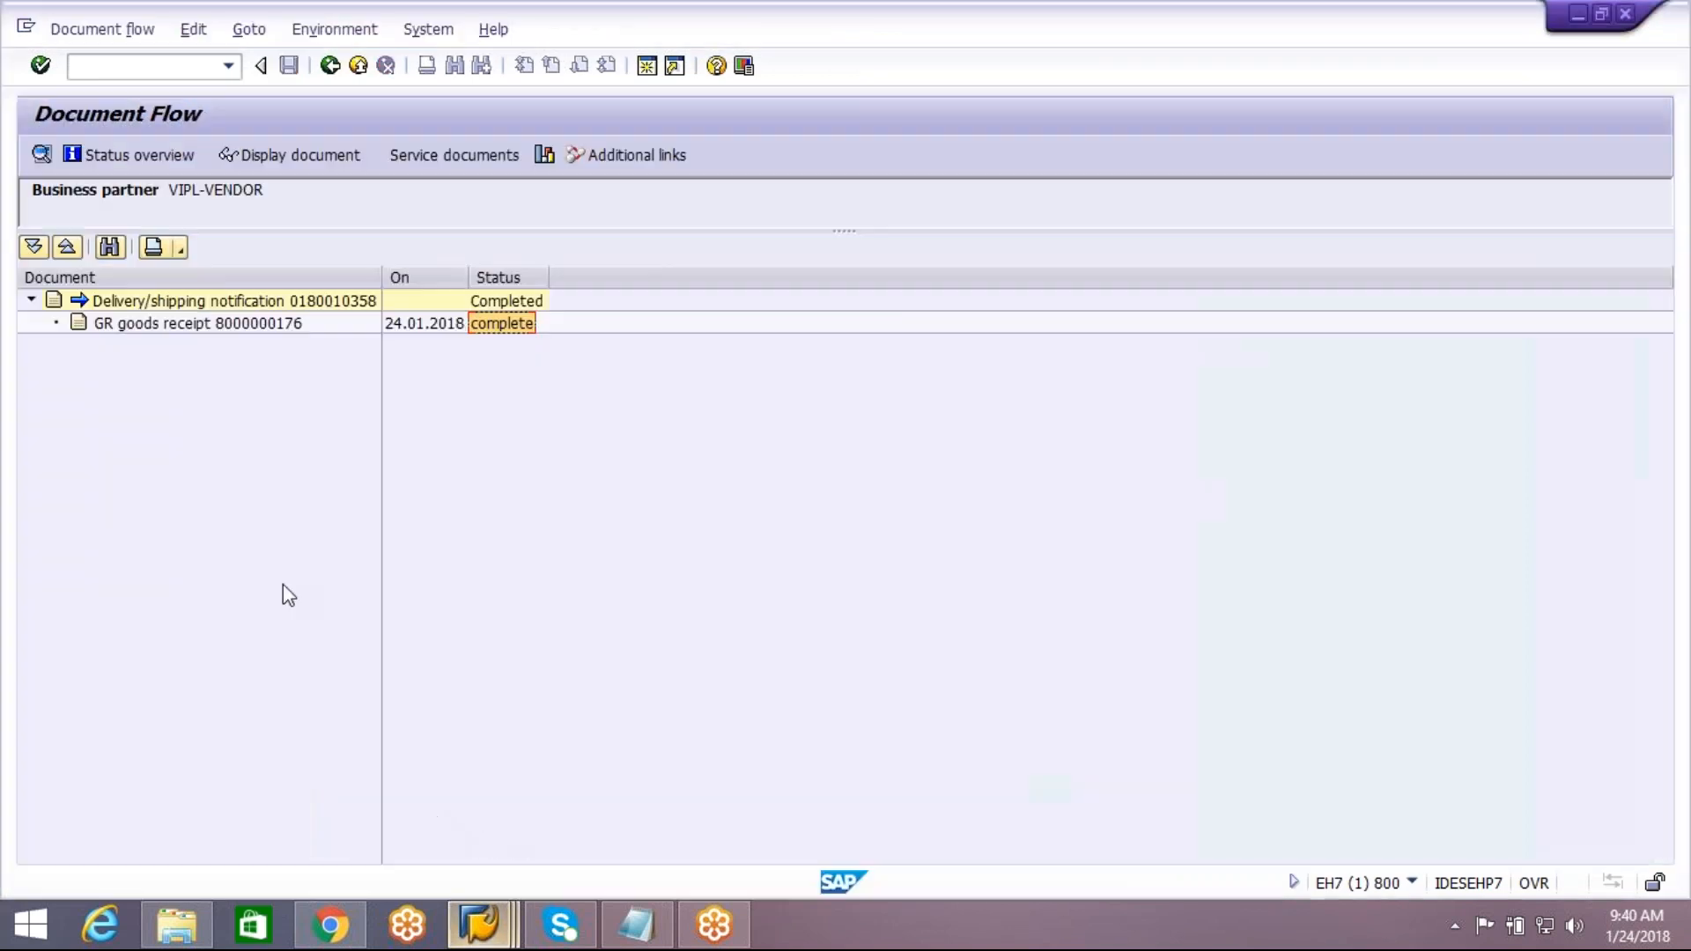
left_click(339, 76)
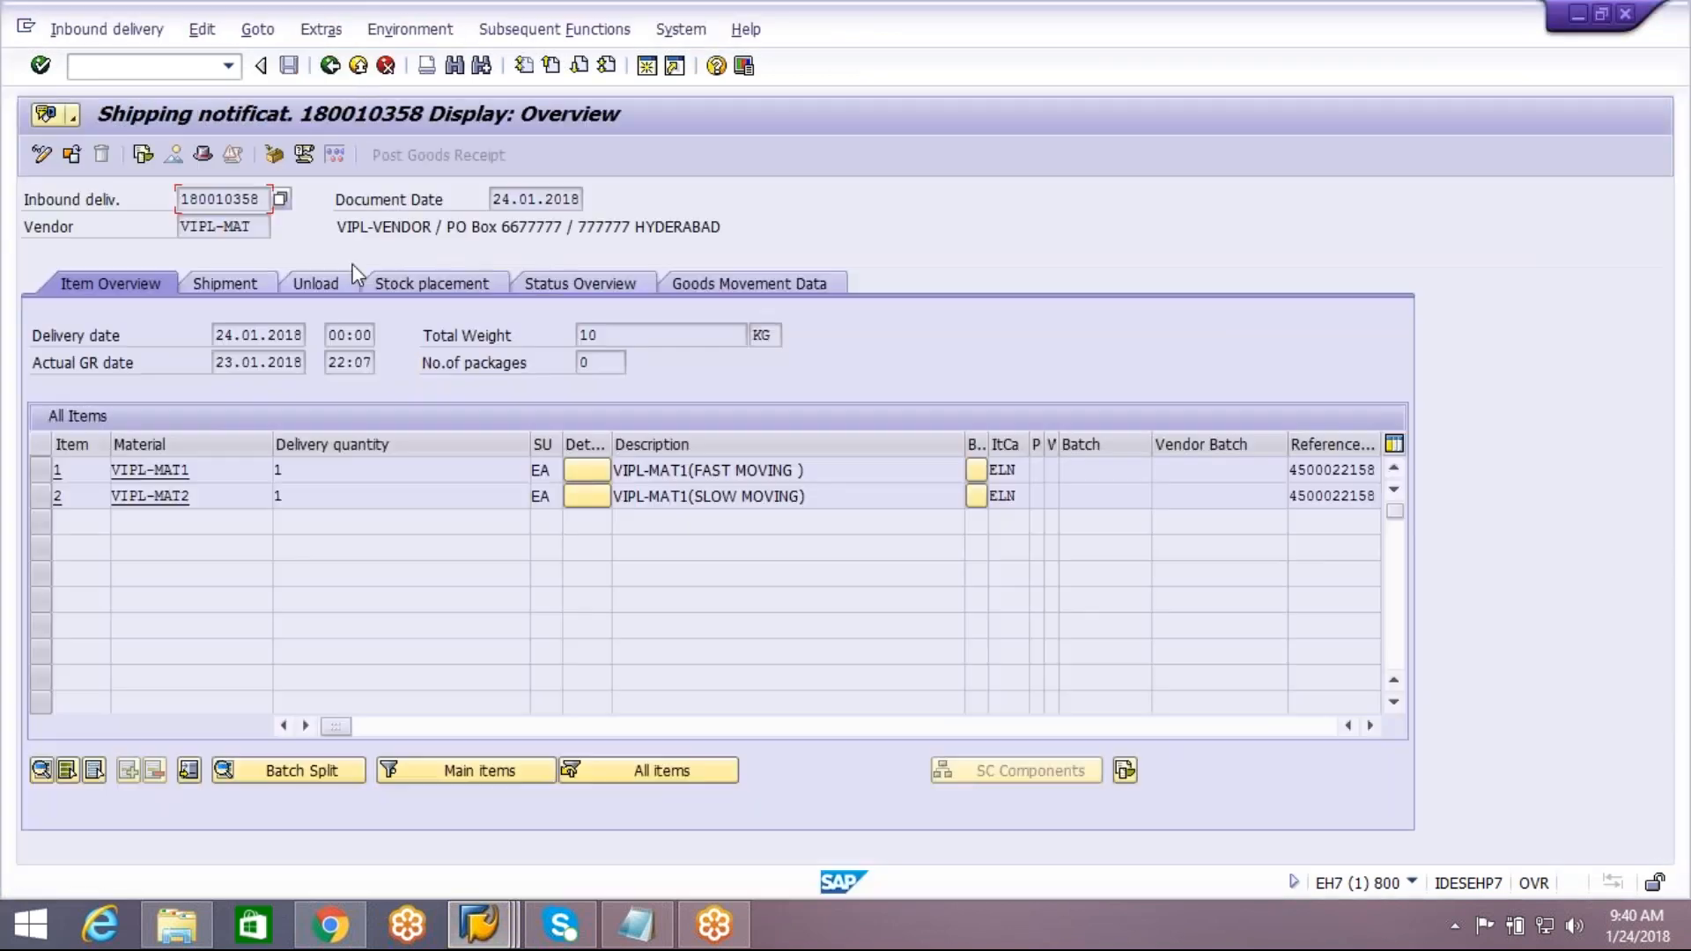
left_click(395, 32)
left_click(454, 123)
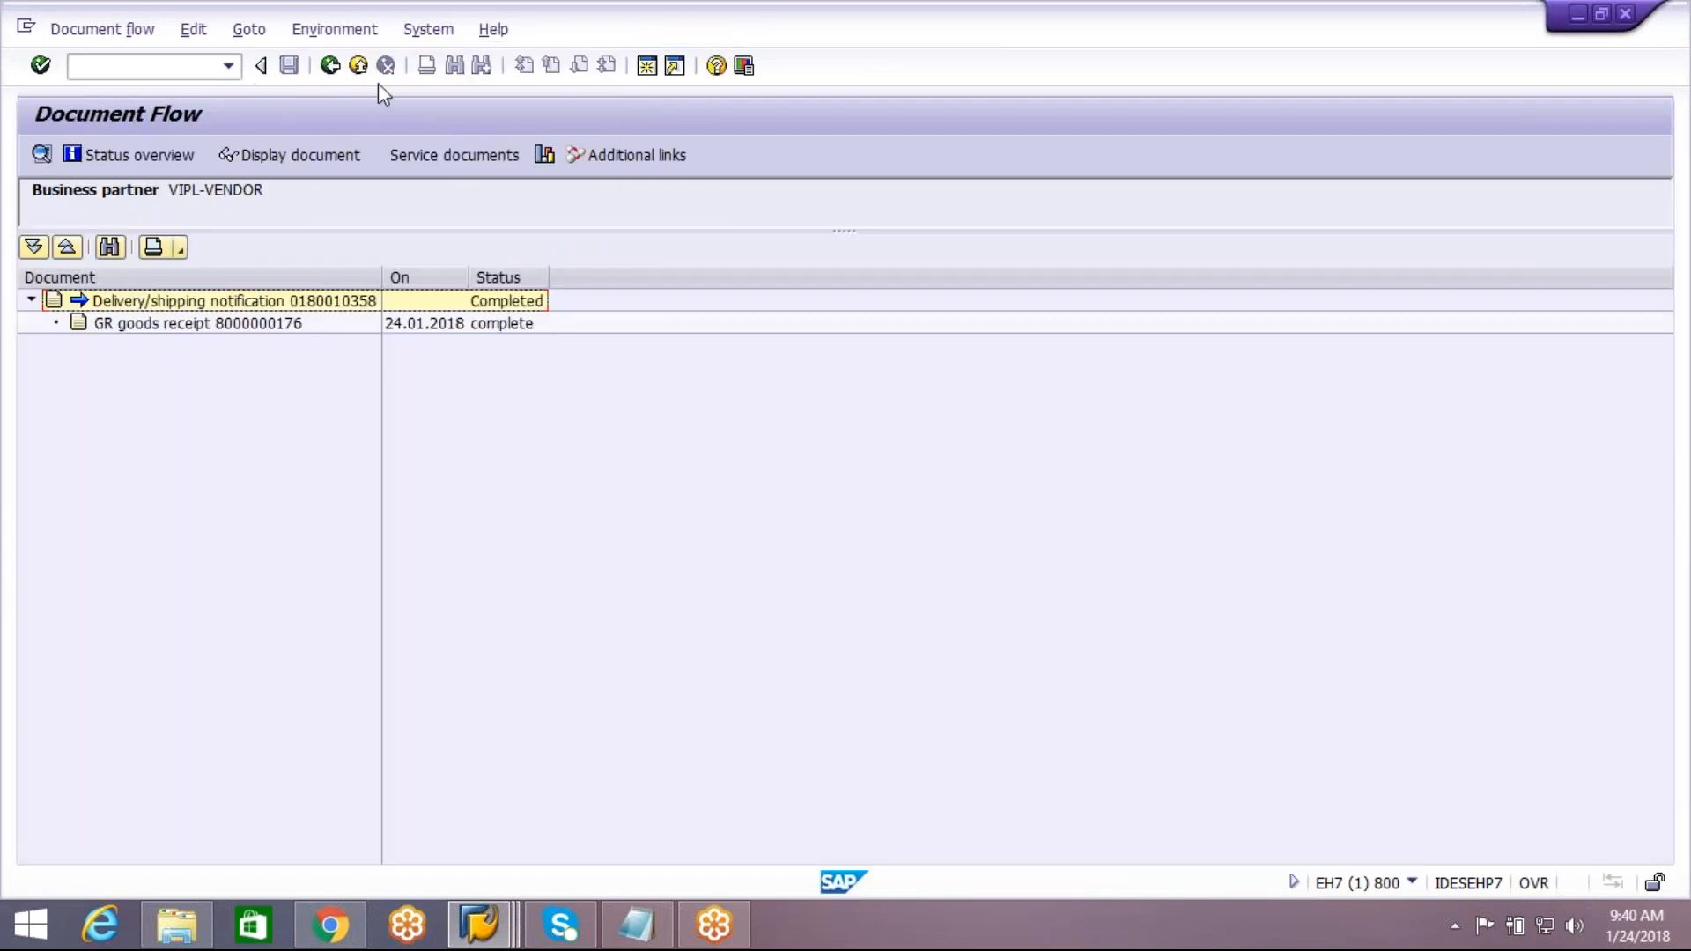
Return to the initial delivery screen, reload inbound delivery 180010358 and display its document flow
left_click(329, 67)
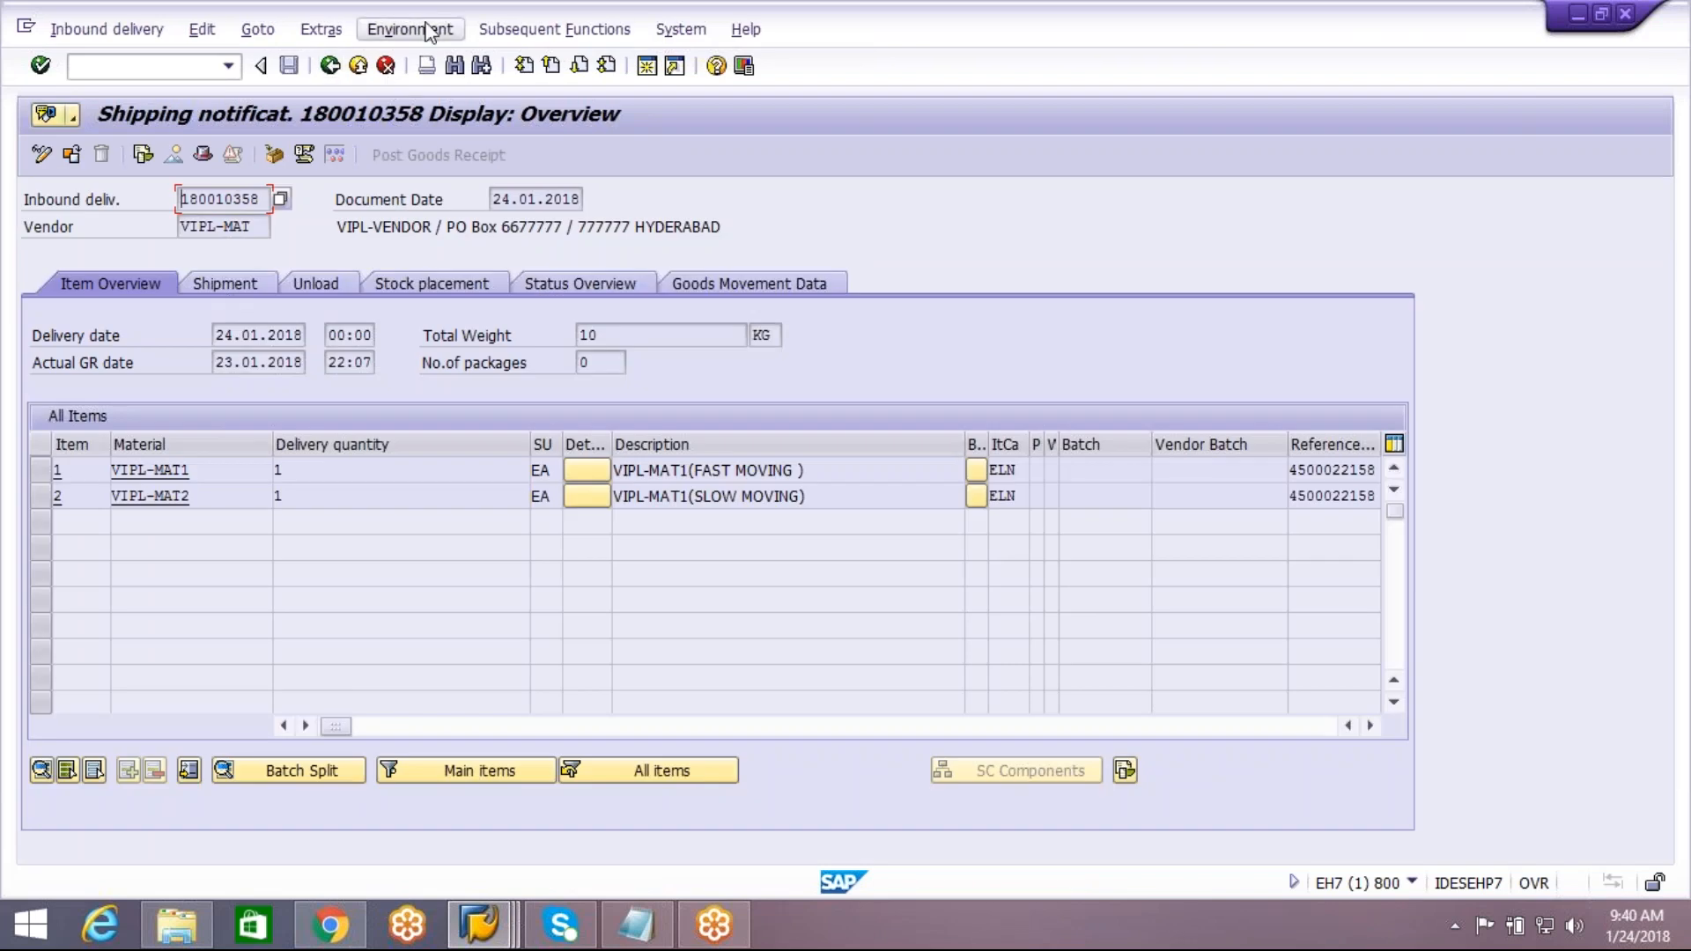
left_click(333, 67)
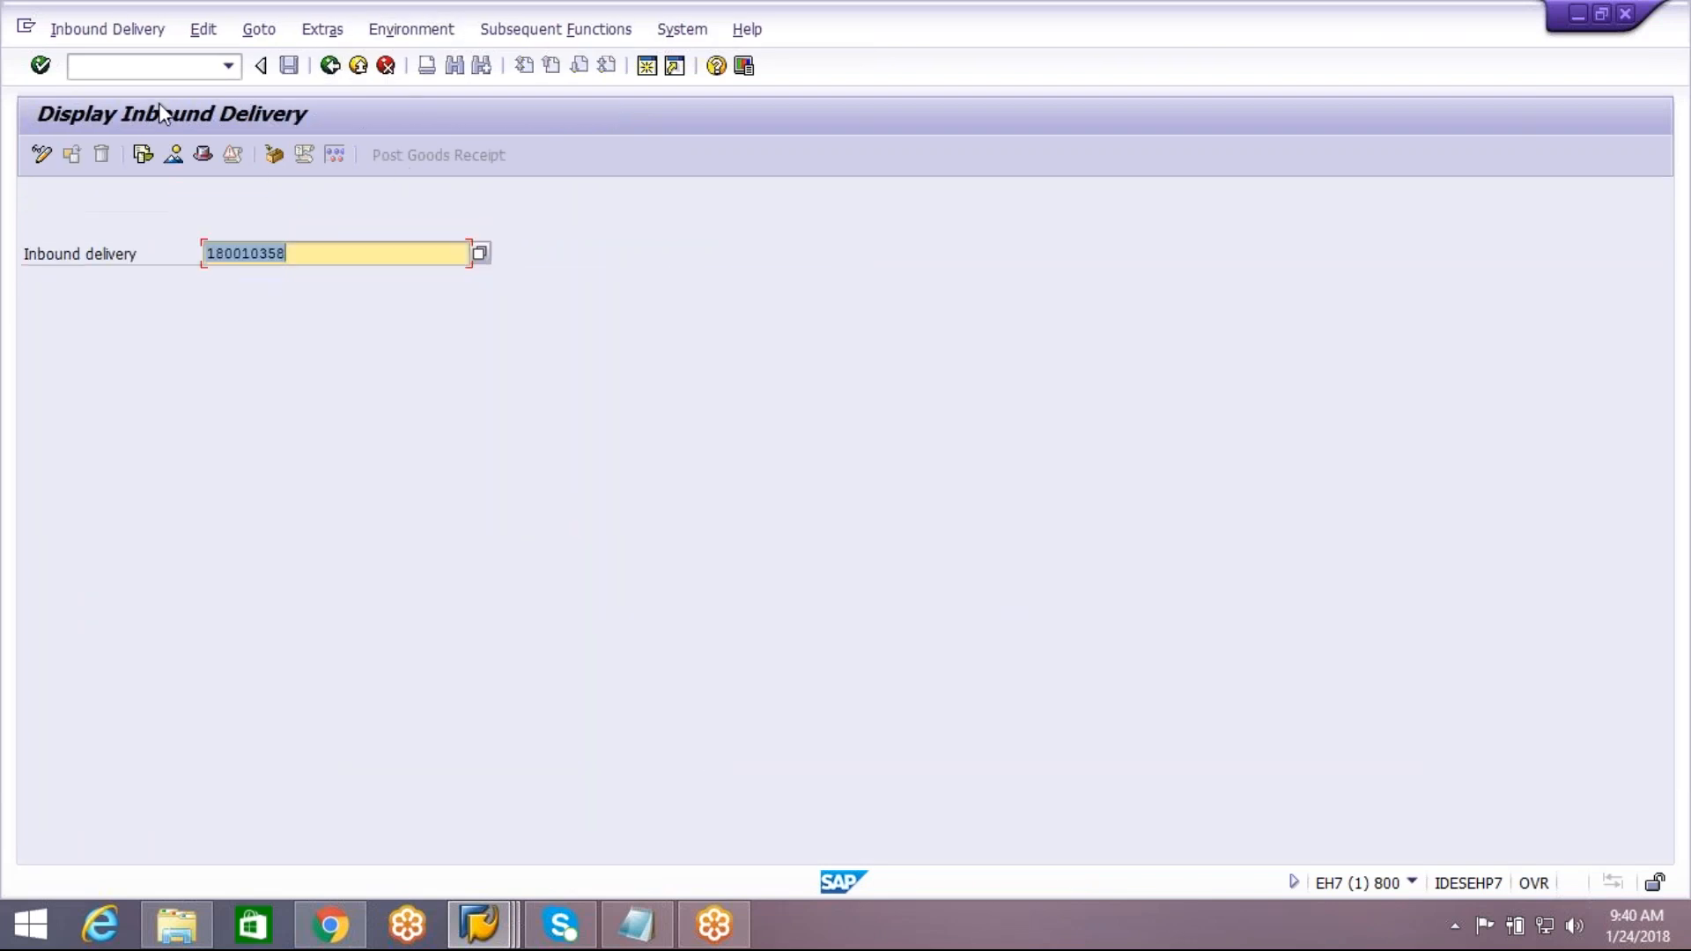
key("Return")
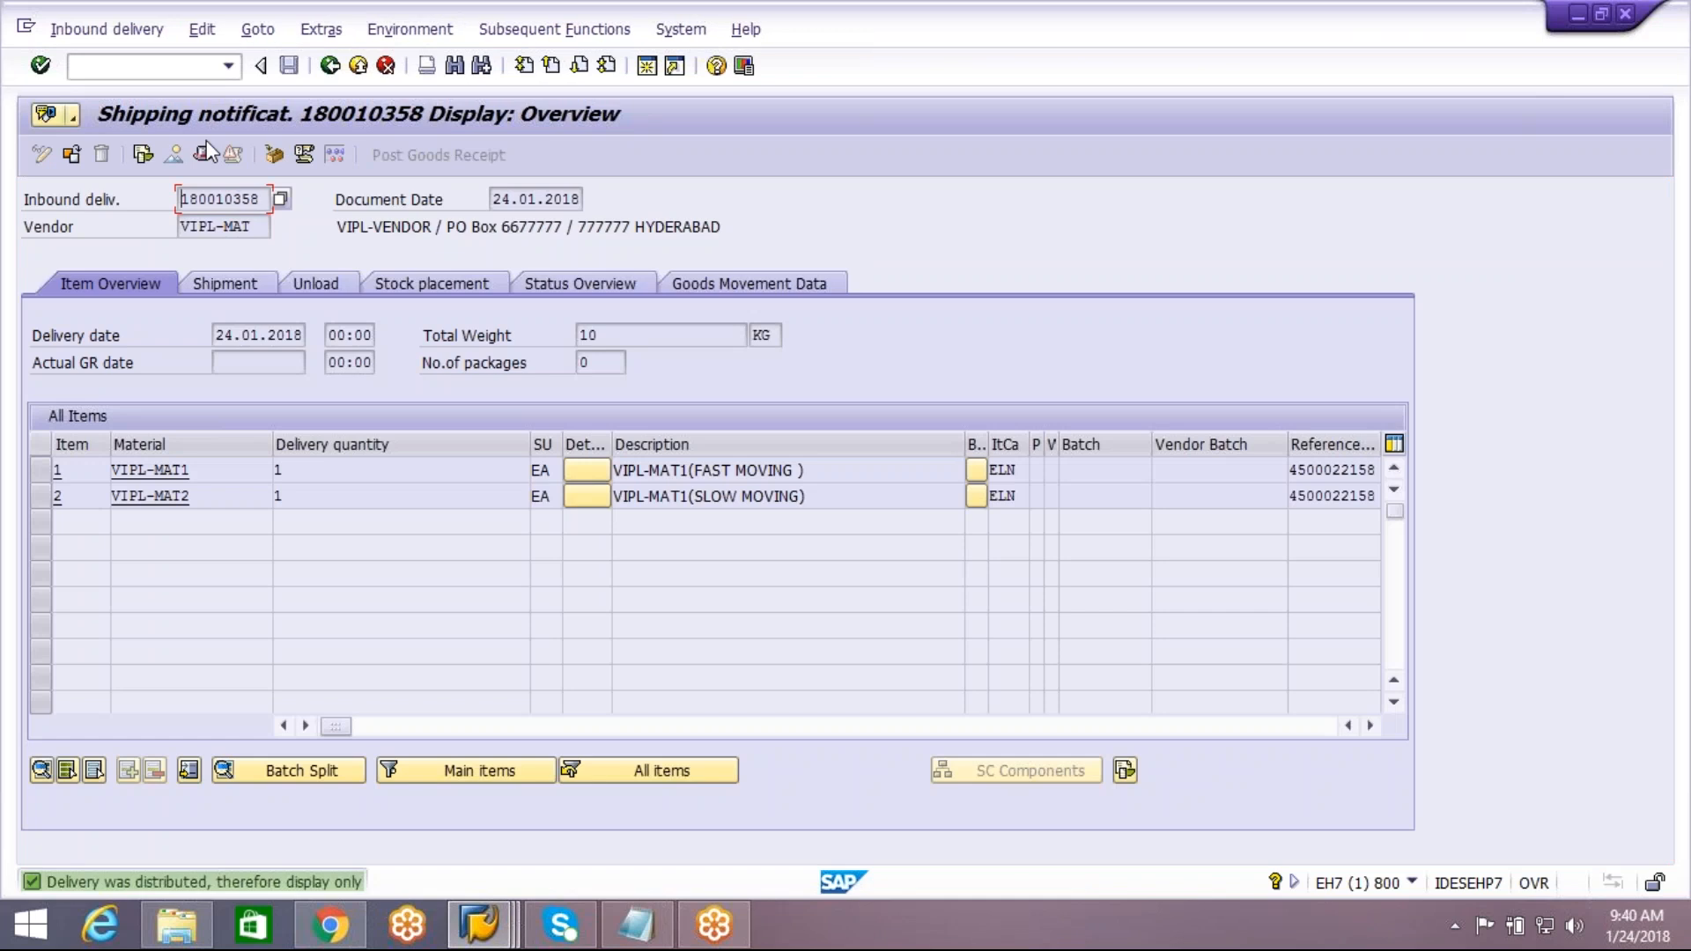
left_click(424, 34)
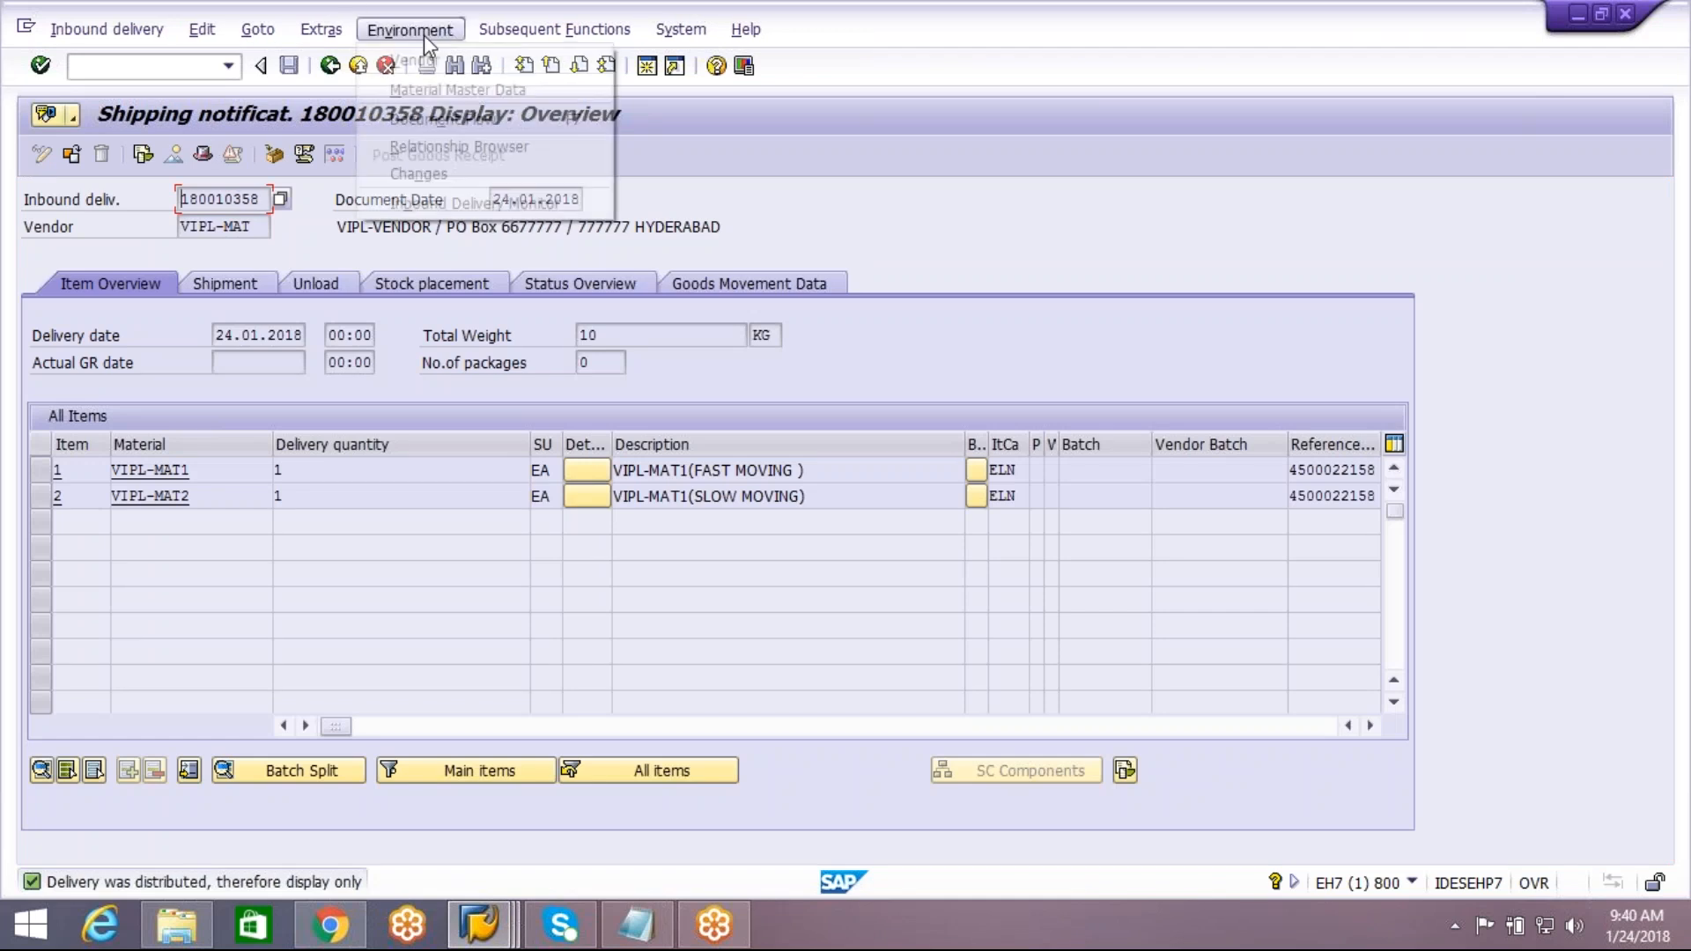
left_click(440, 117)
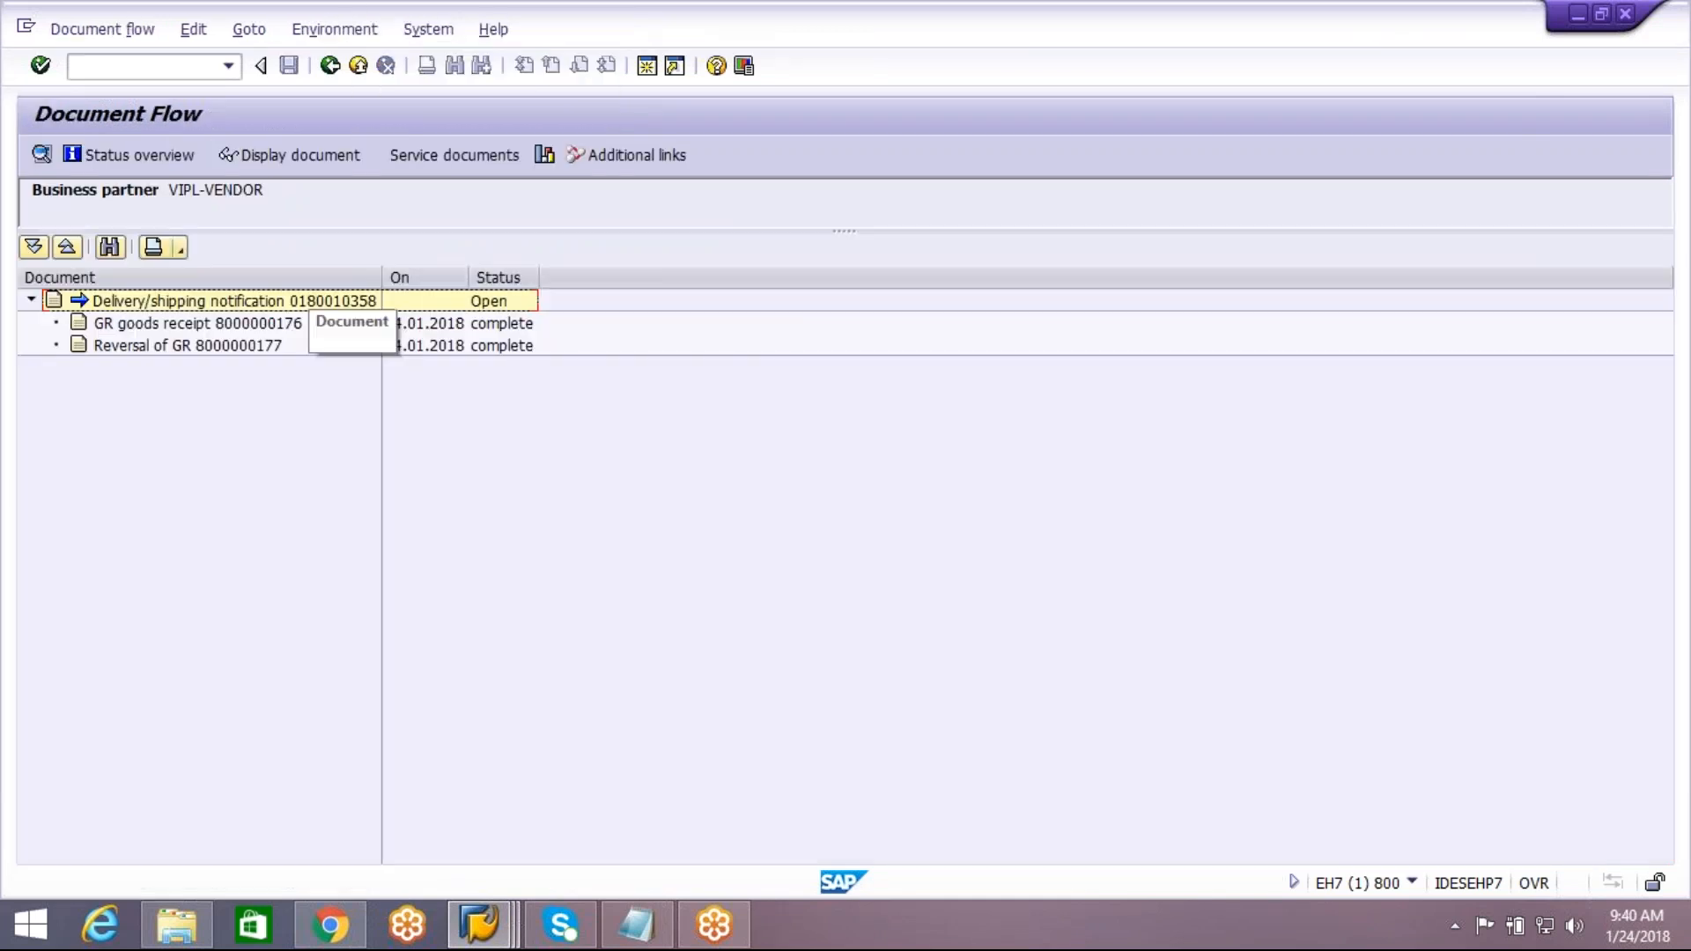
Check the delivery's overall status, the goods receipt entry and the goods receipt reversal entry in the document flow
left_click(274, 301)
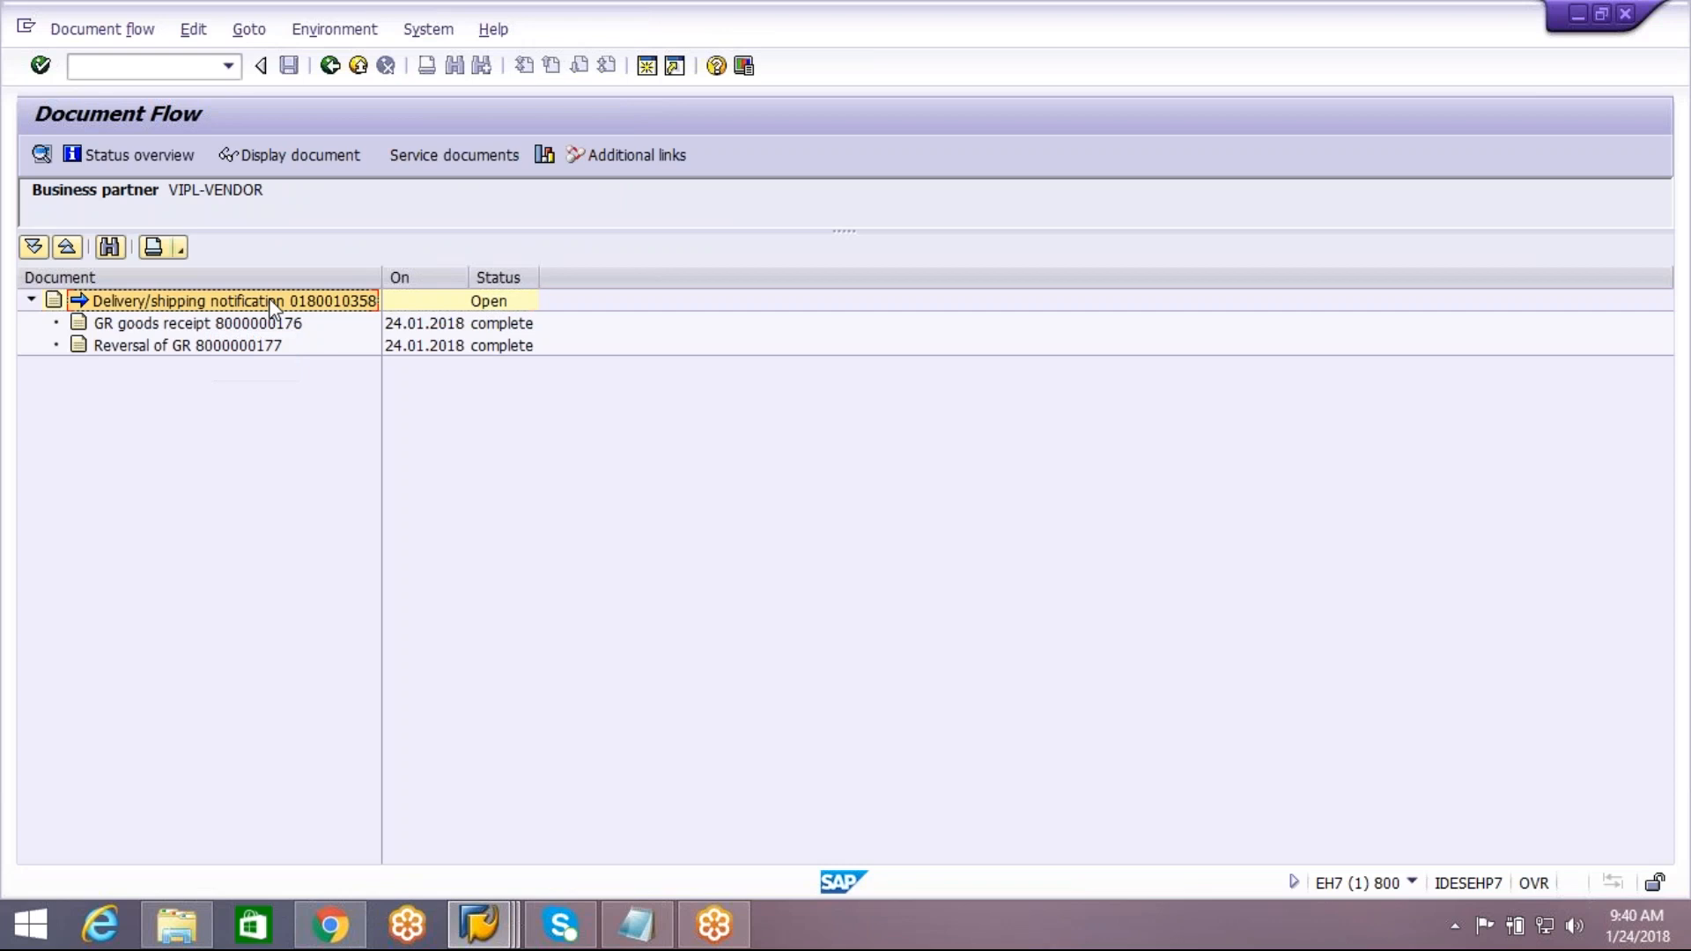
left_click(489, 303)
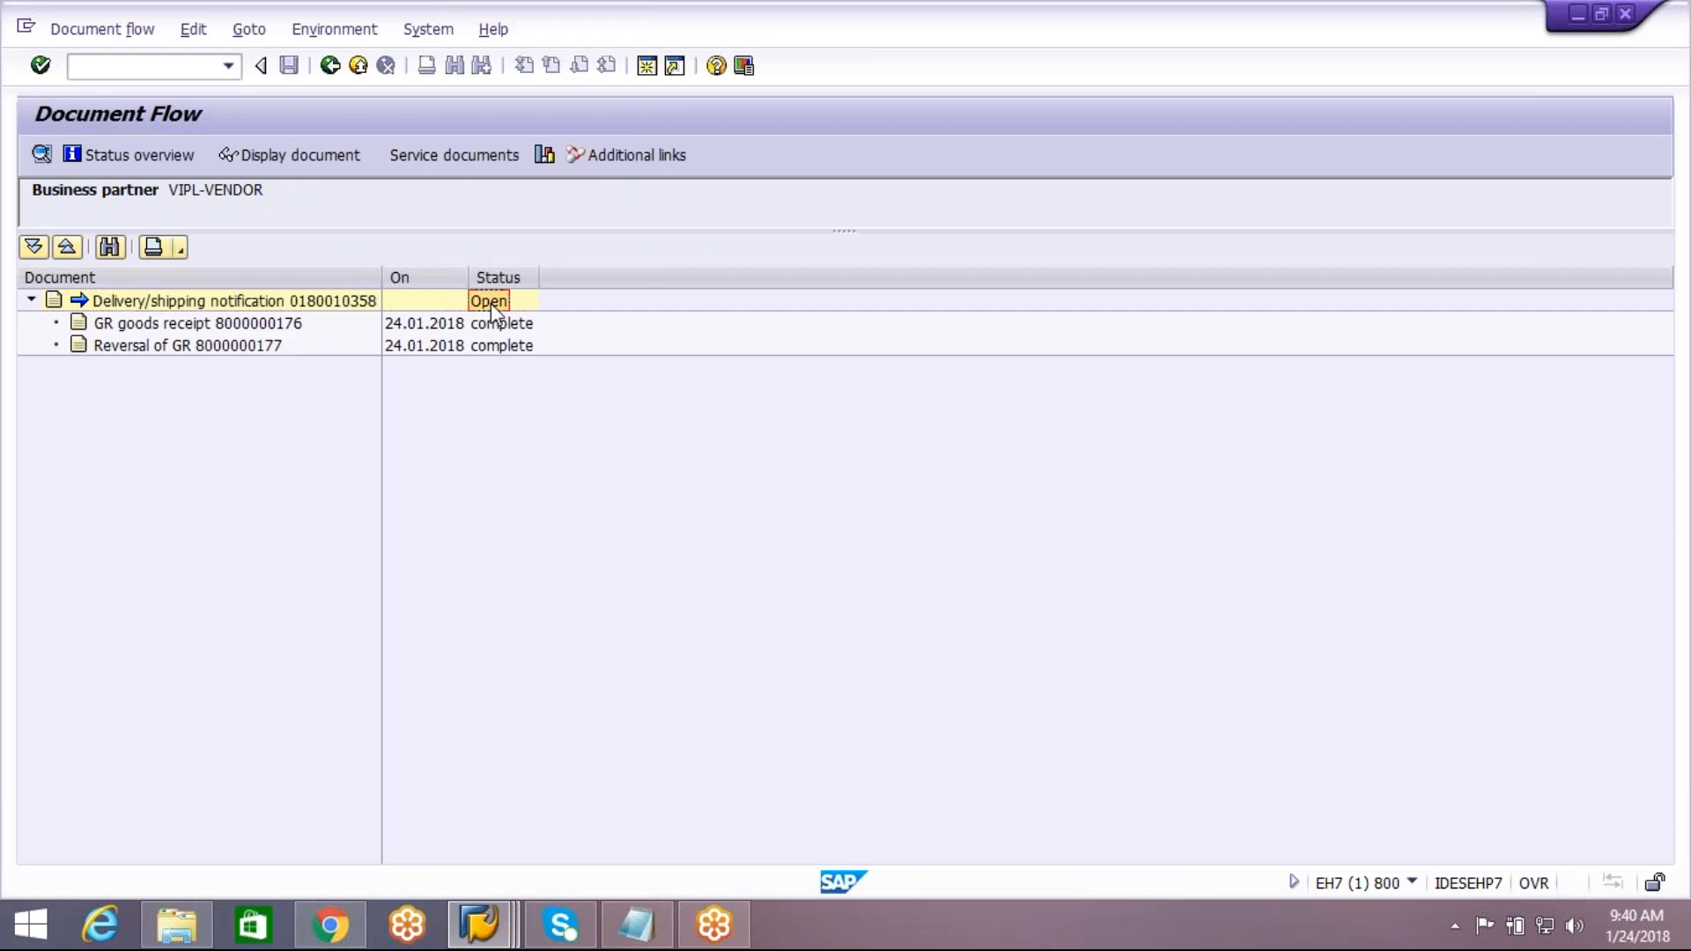
left_click(212, 343)
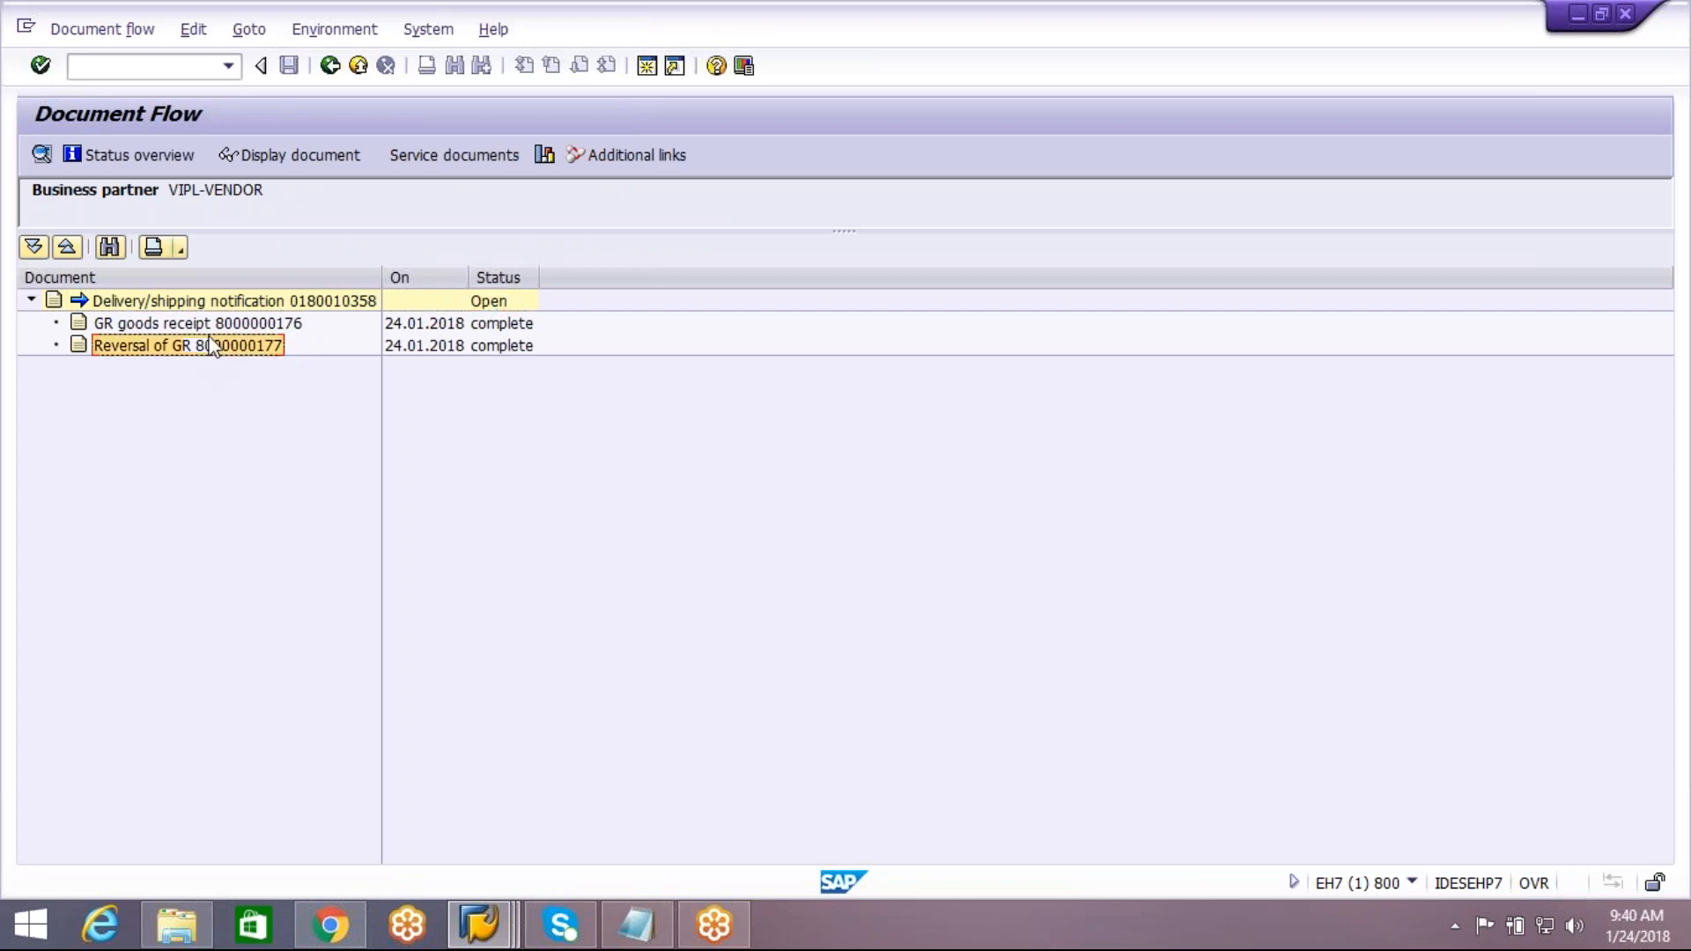
left_click(231, 324)
left_click(211, 350)
left_click(460, 349)
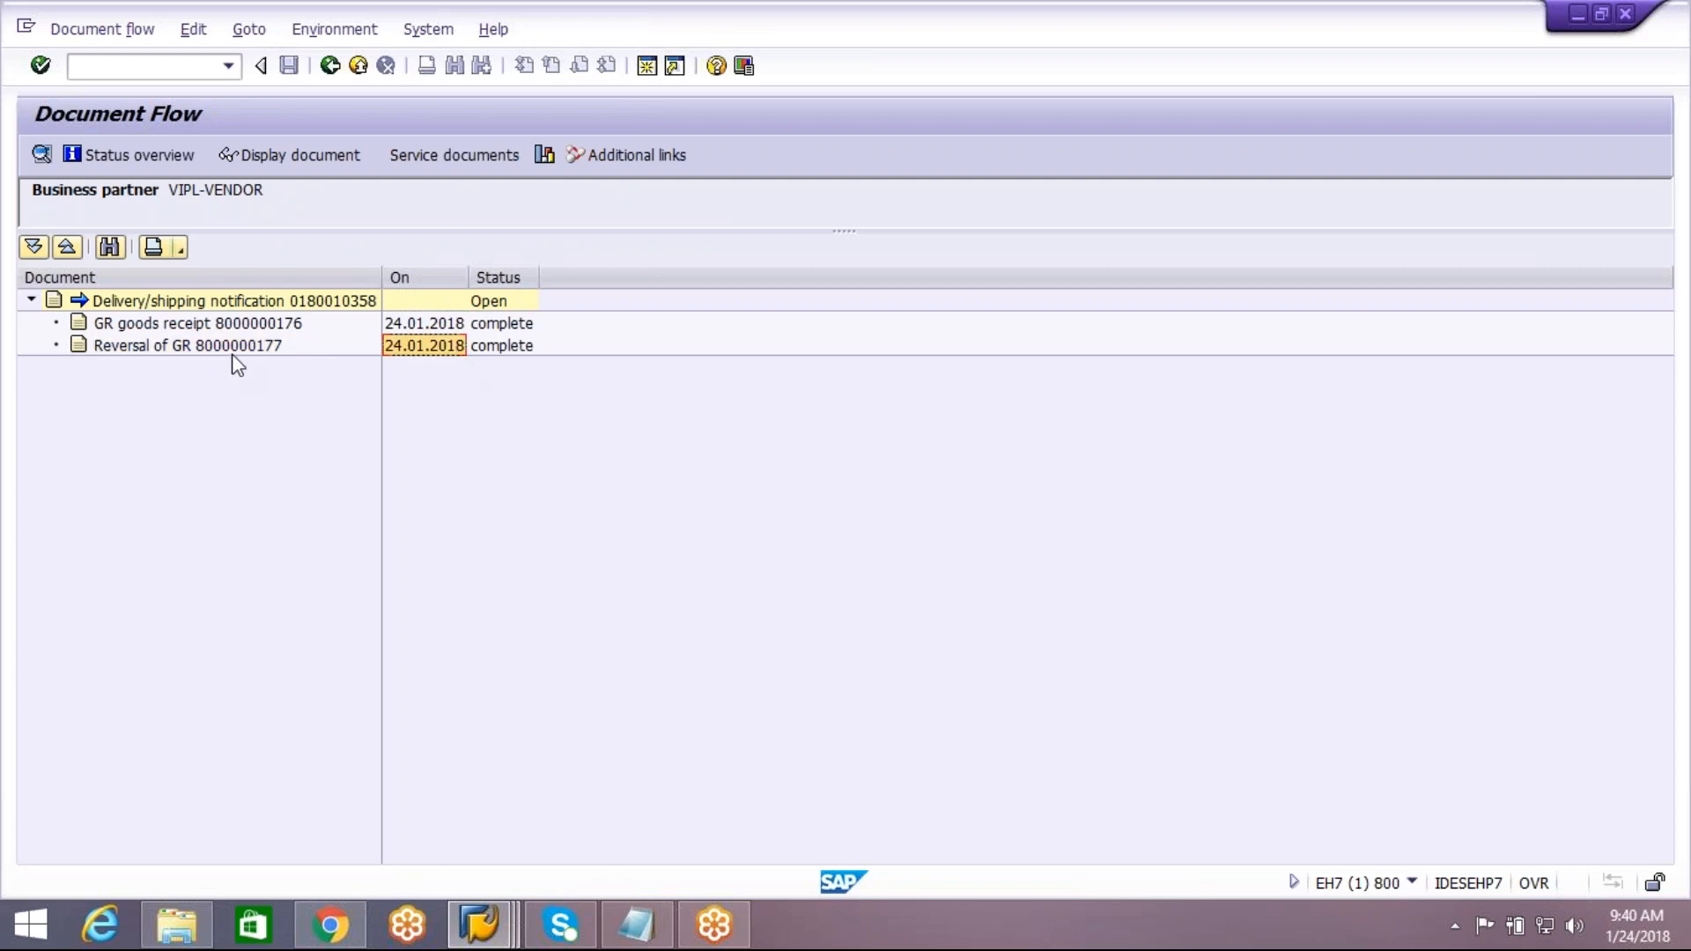
left_click(235, 349)
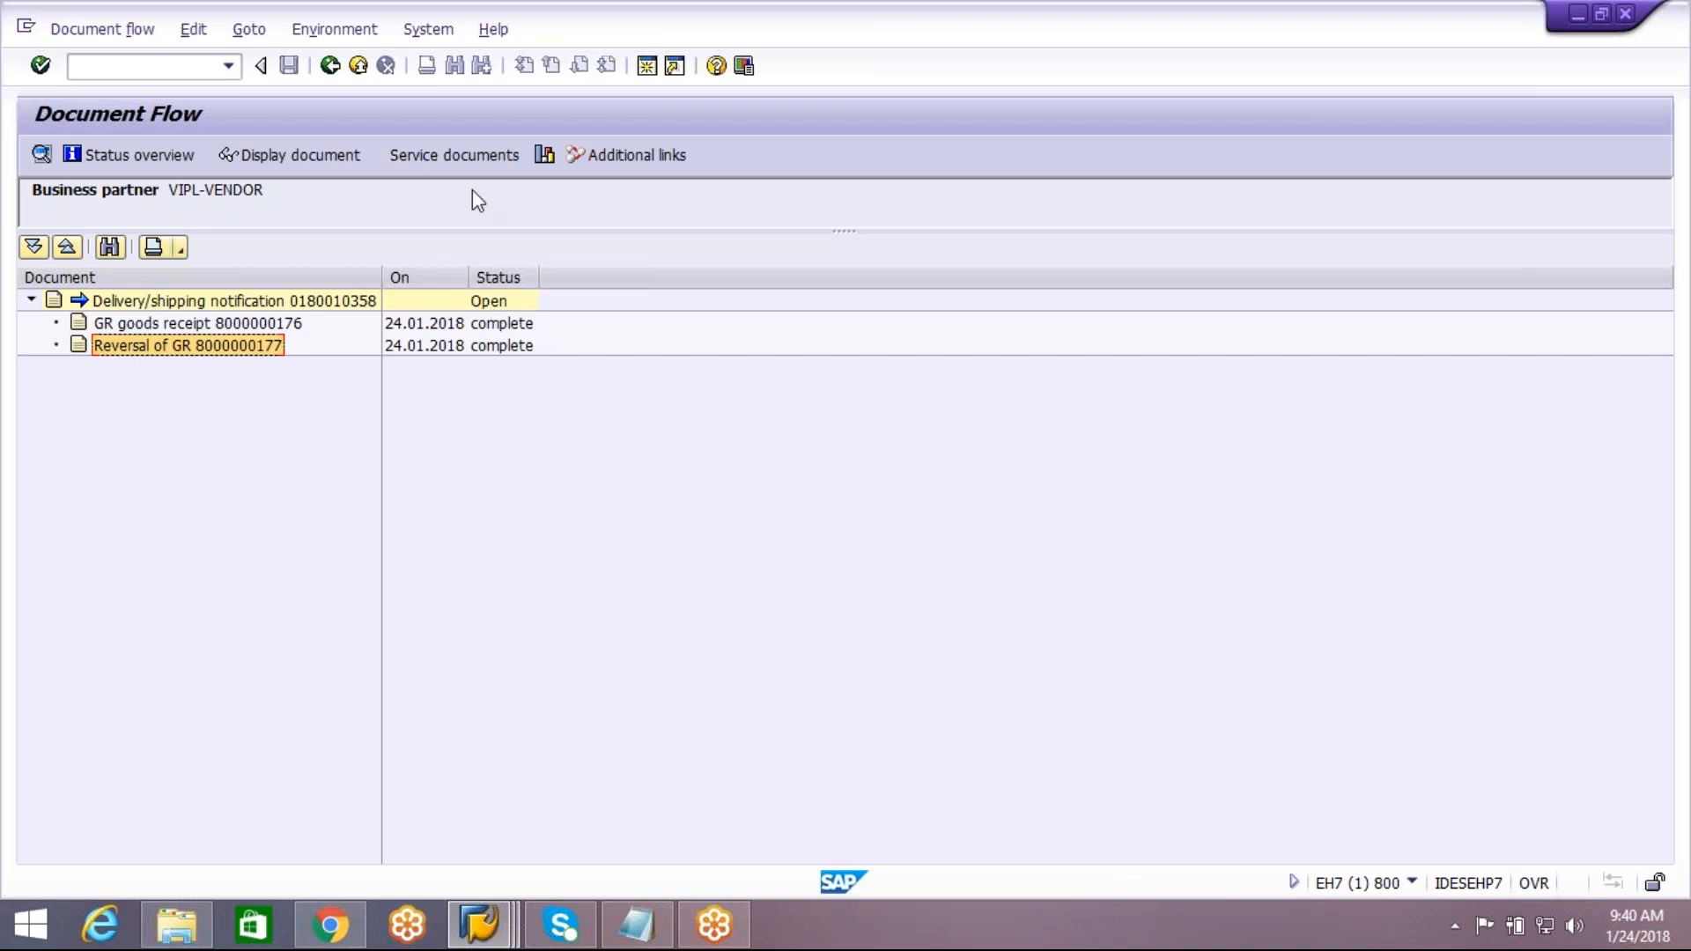
Open a new ECC session, display the standard purchase order with ME23N and show the purchase order history of item 10
left_click(647, 67)
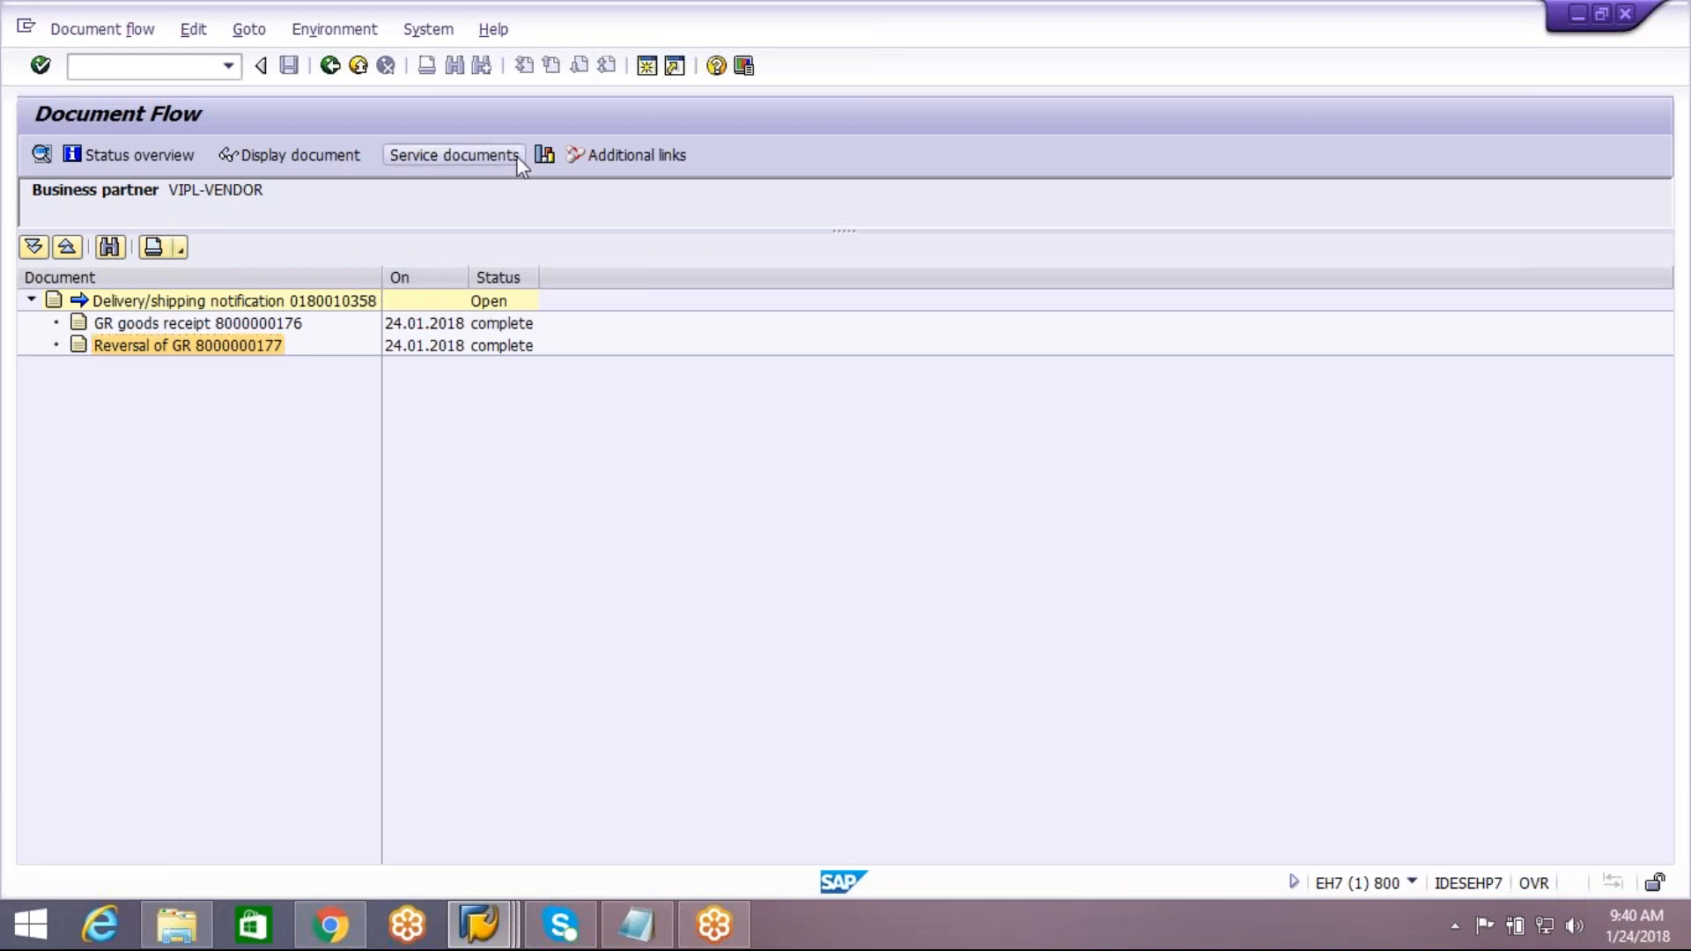
type("me23n")
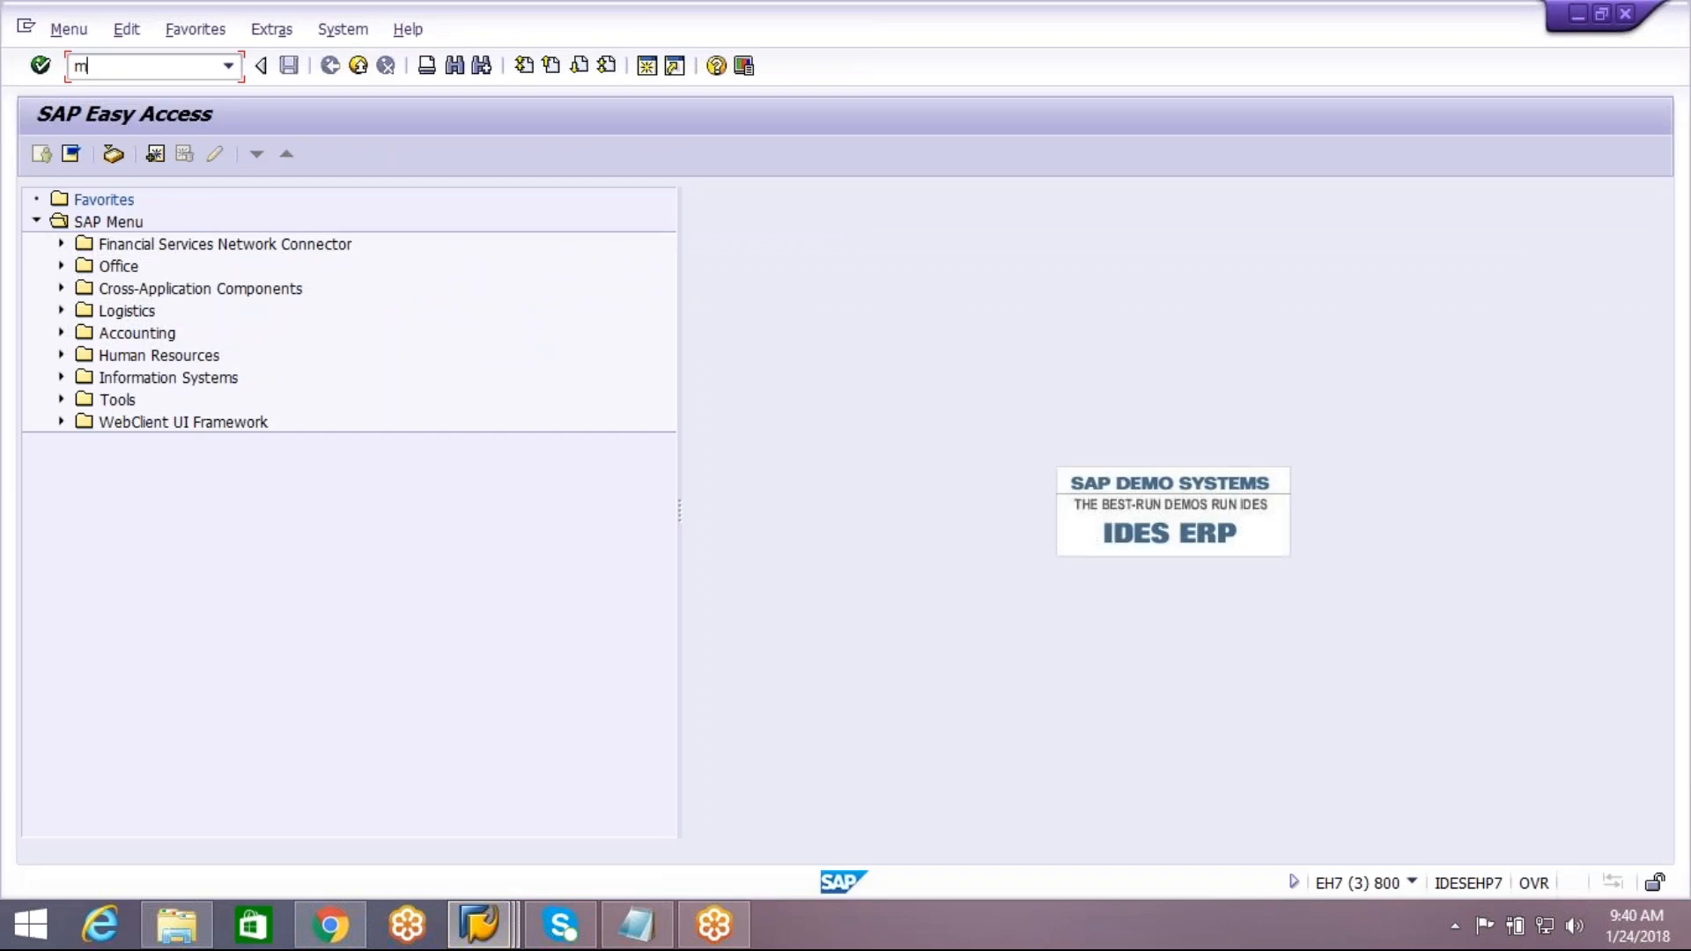
key("Return")
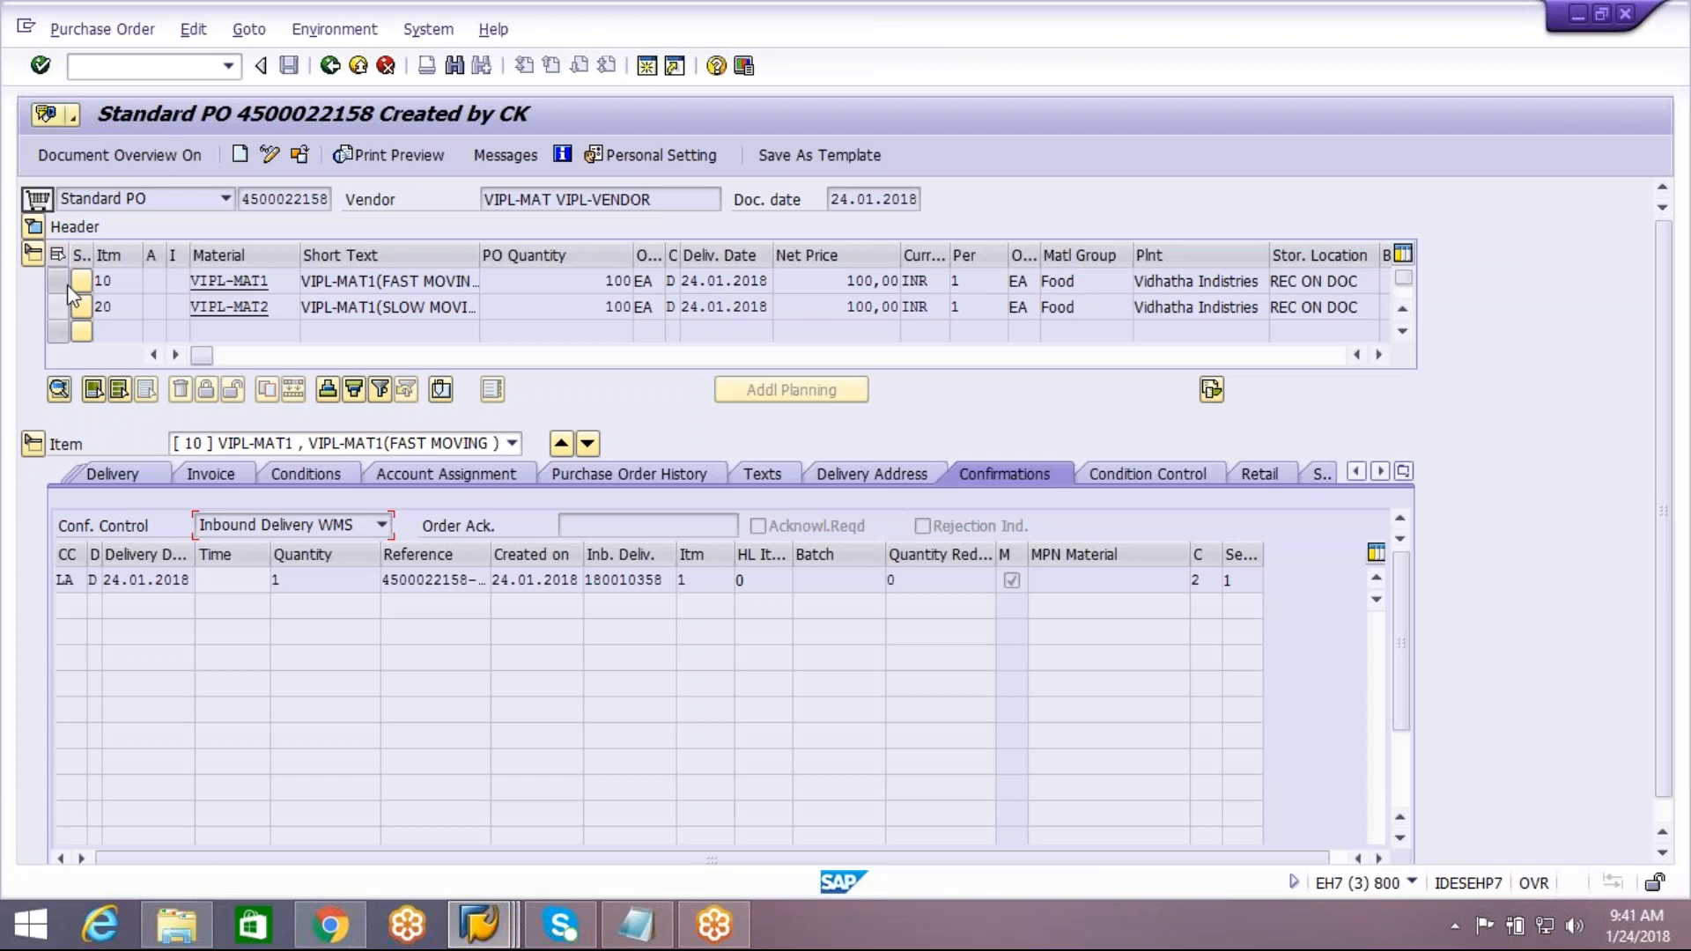
left_click(1404, 473)
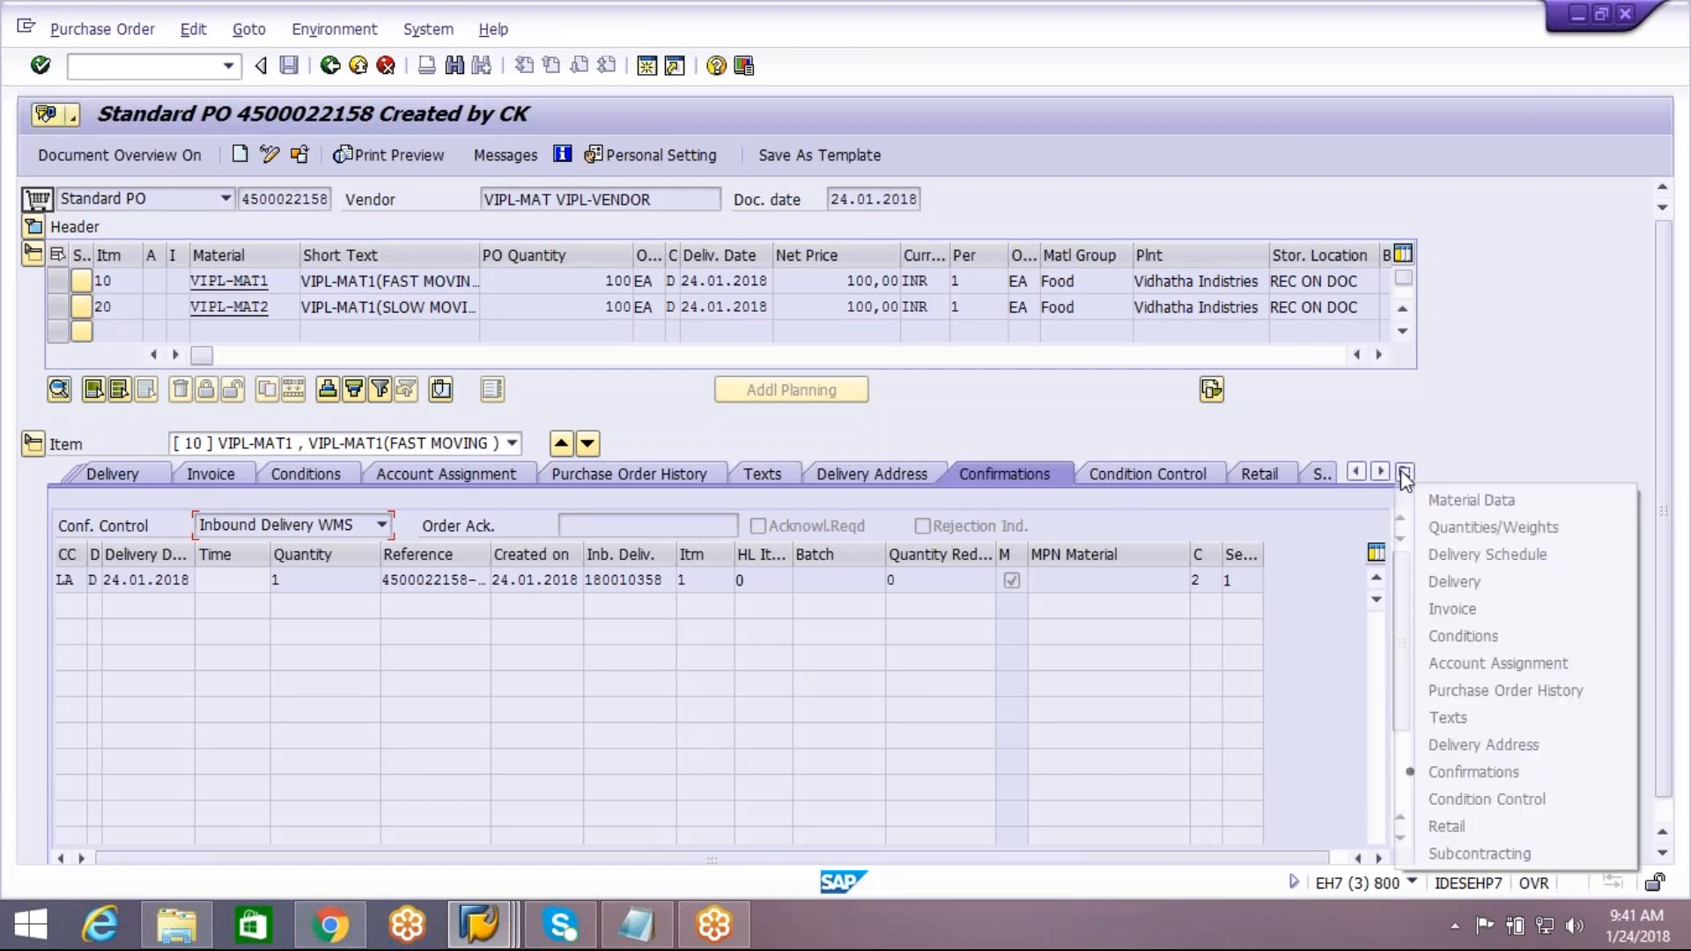
left_click(1497, 690)
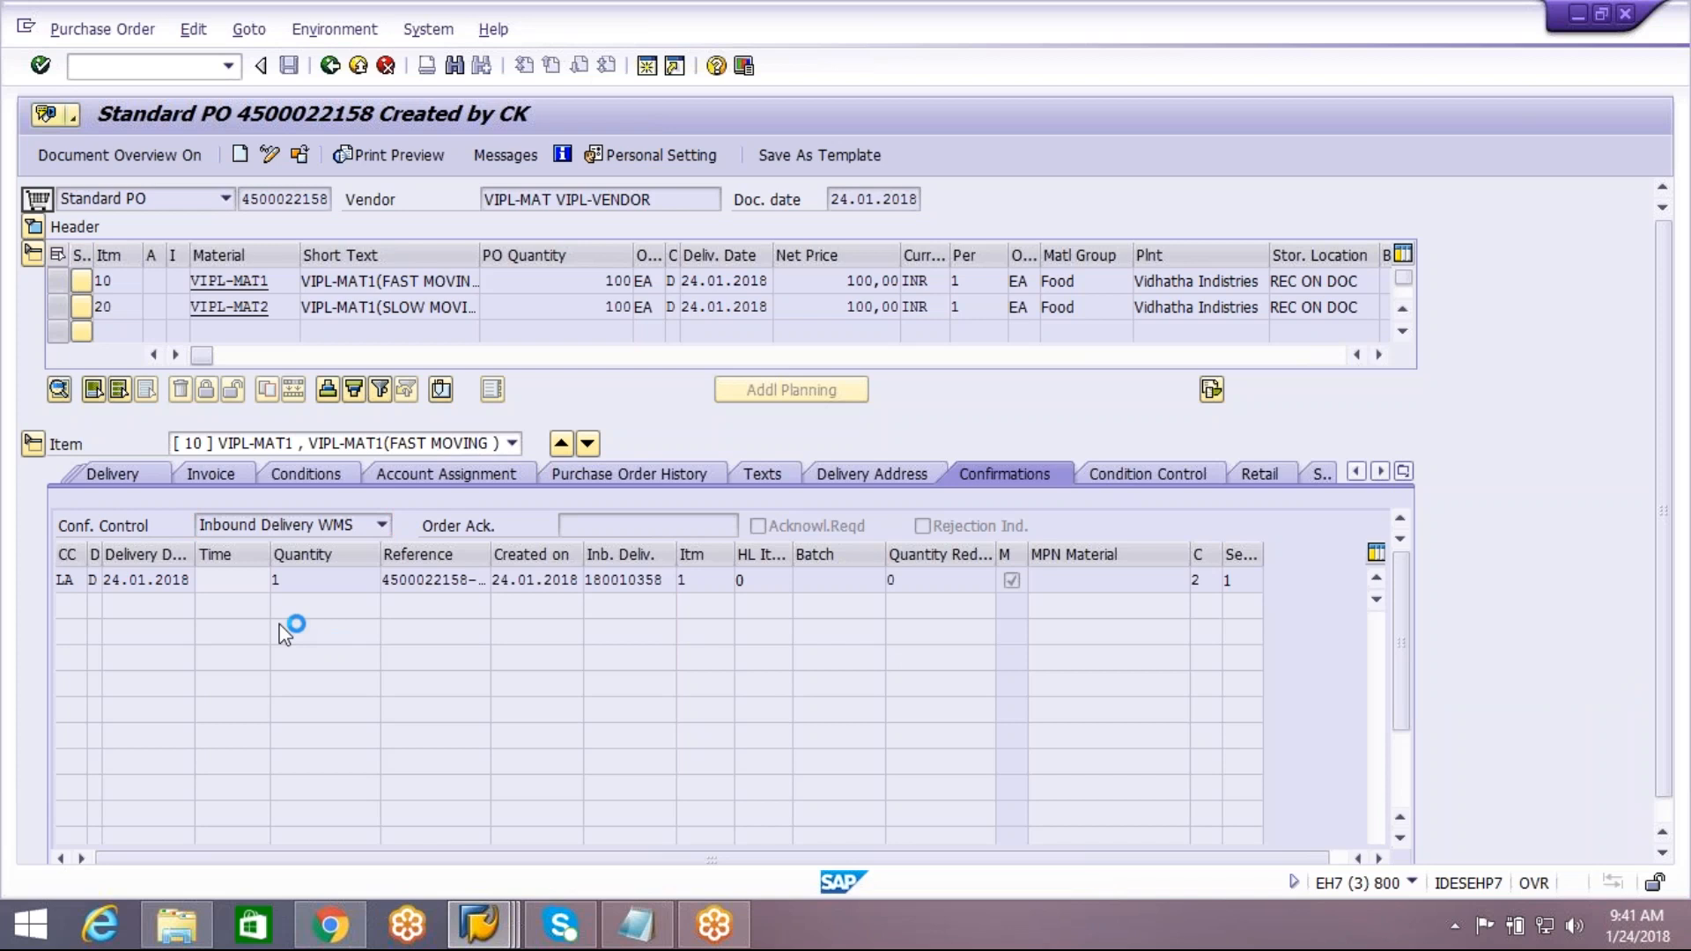
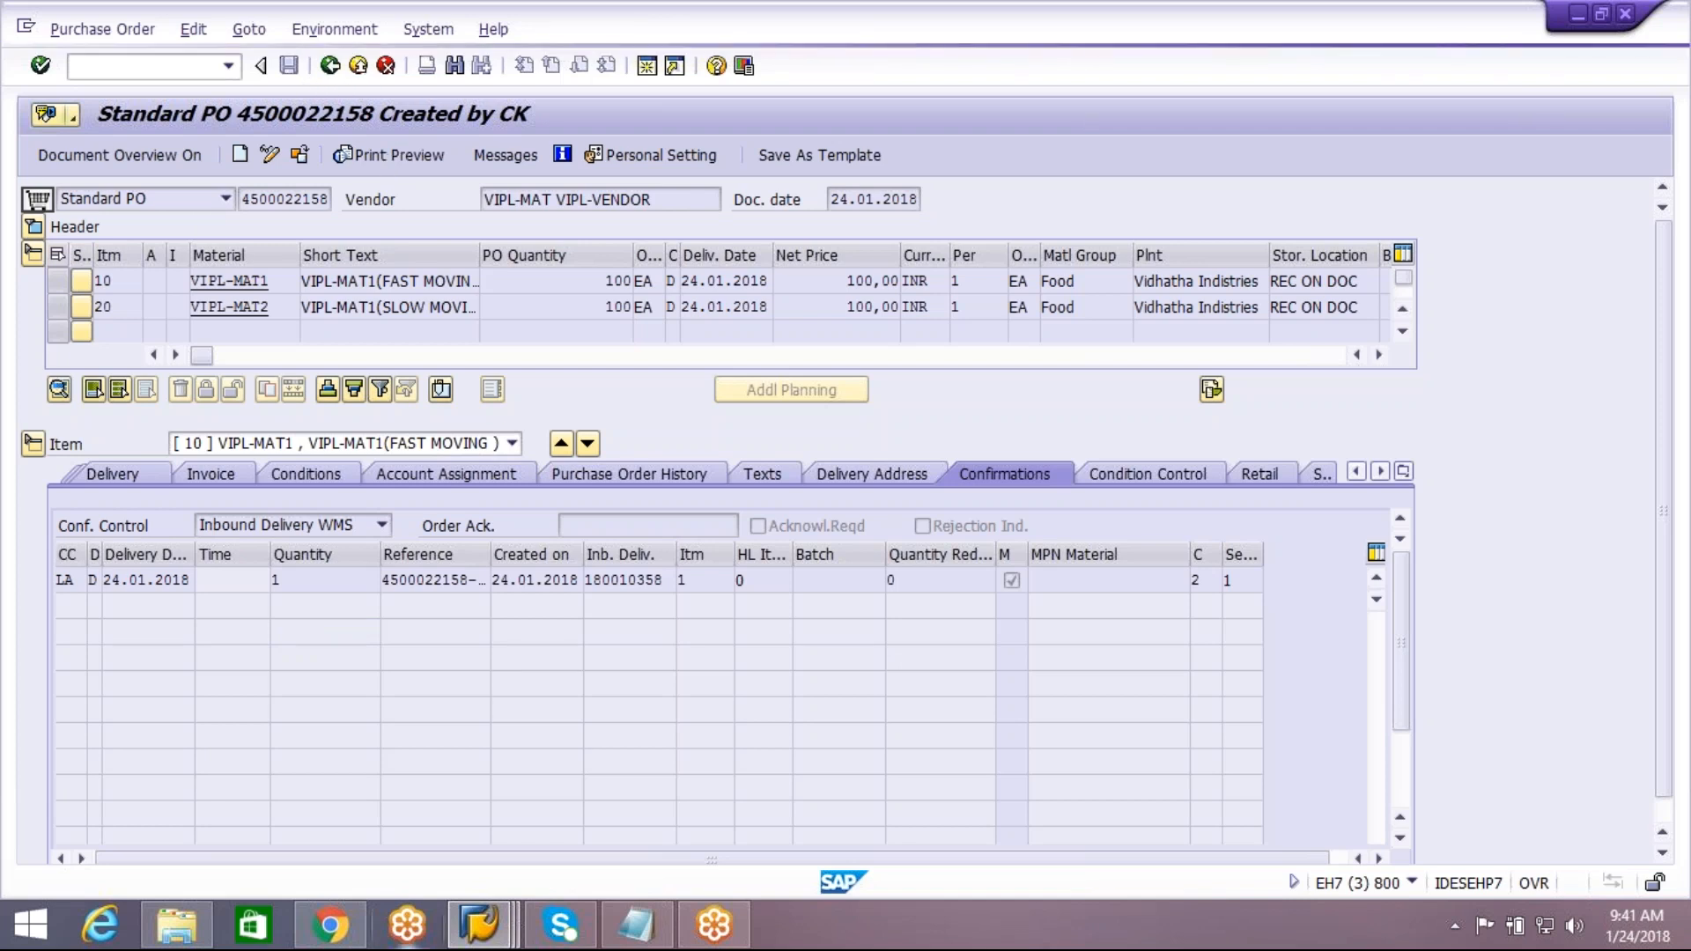
Switch from the ECC purchase order to the EWM inbound delivery session and display the related inbound delivery notification
mouse_move(480, 924)
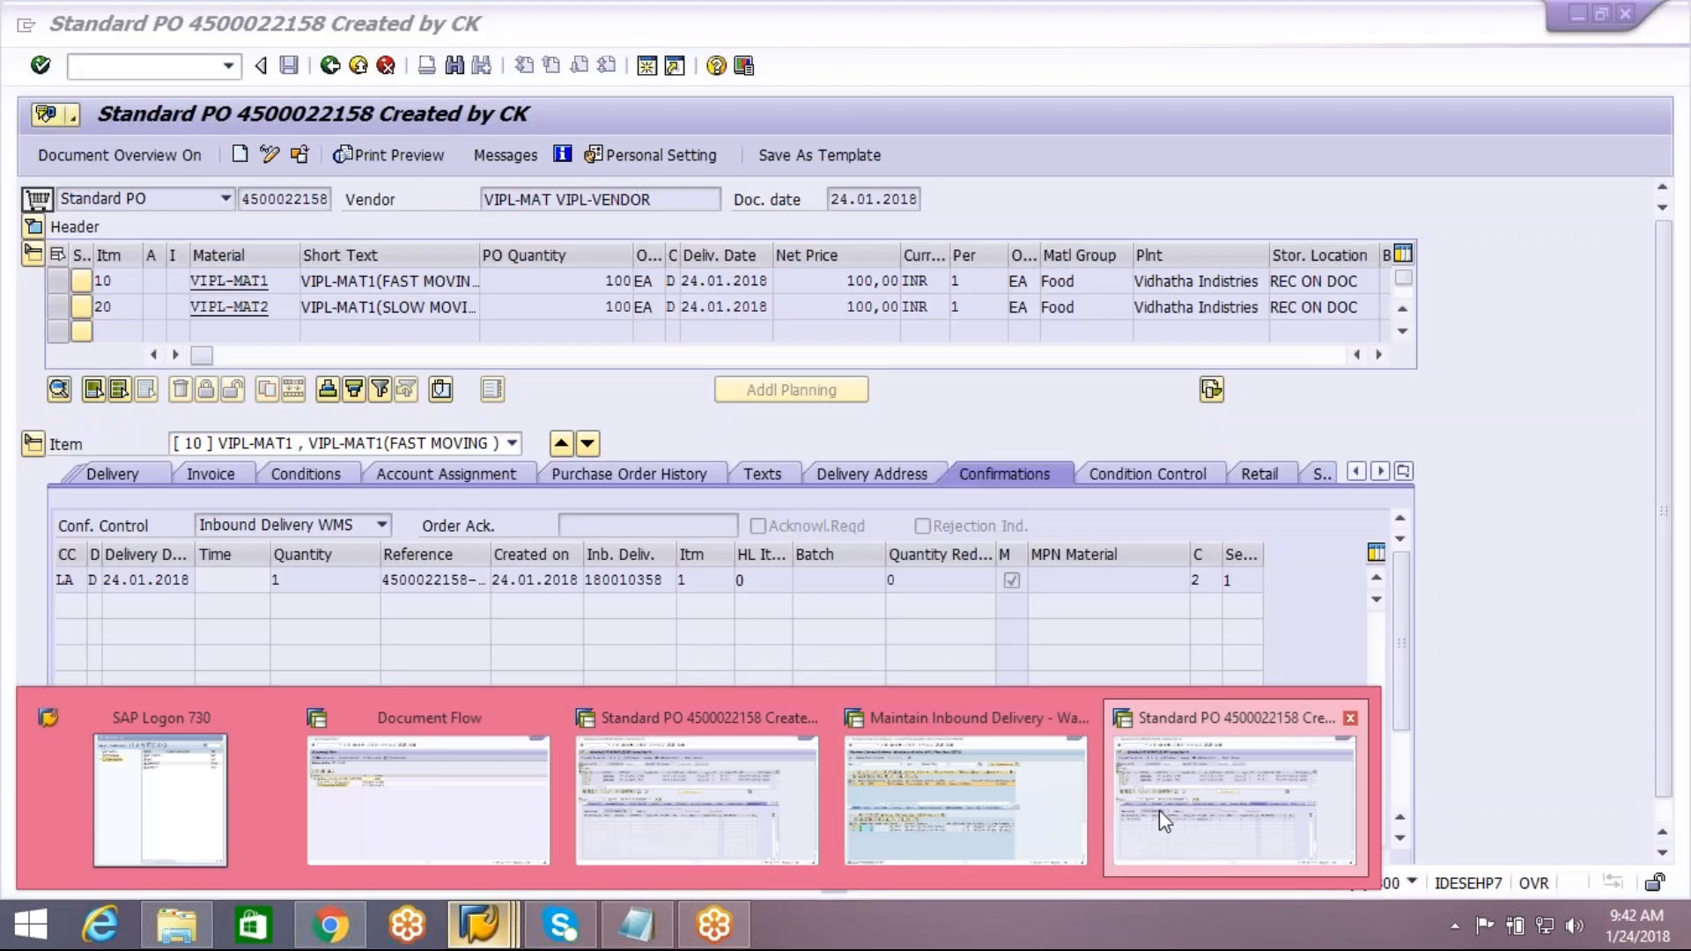
left_click(1159, 810)
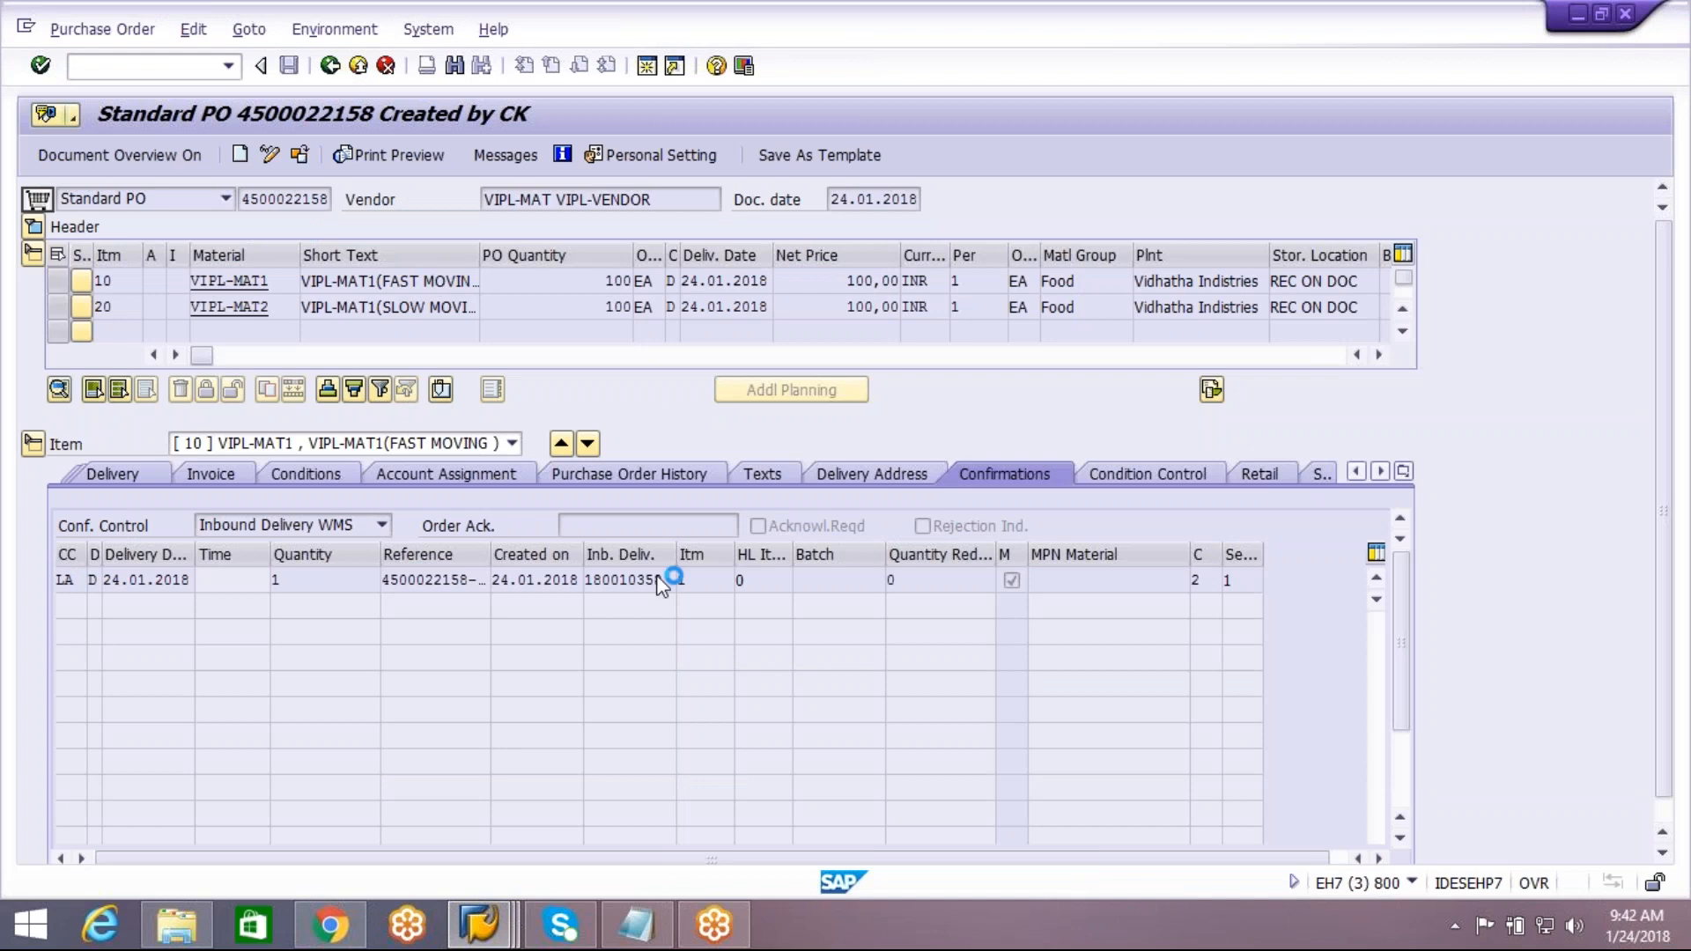
mouse_move(509, 941)
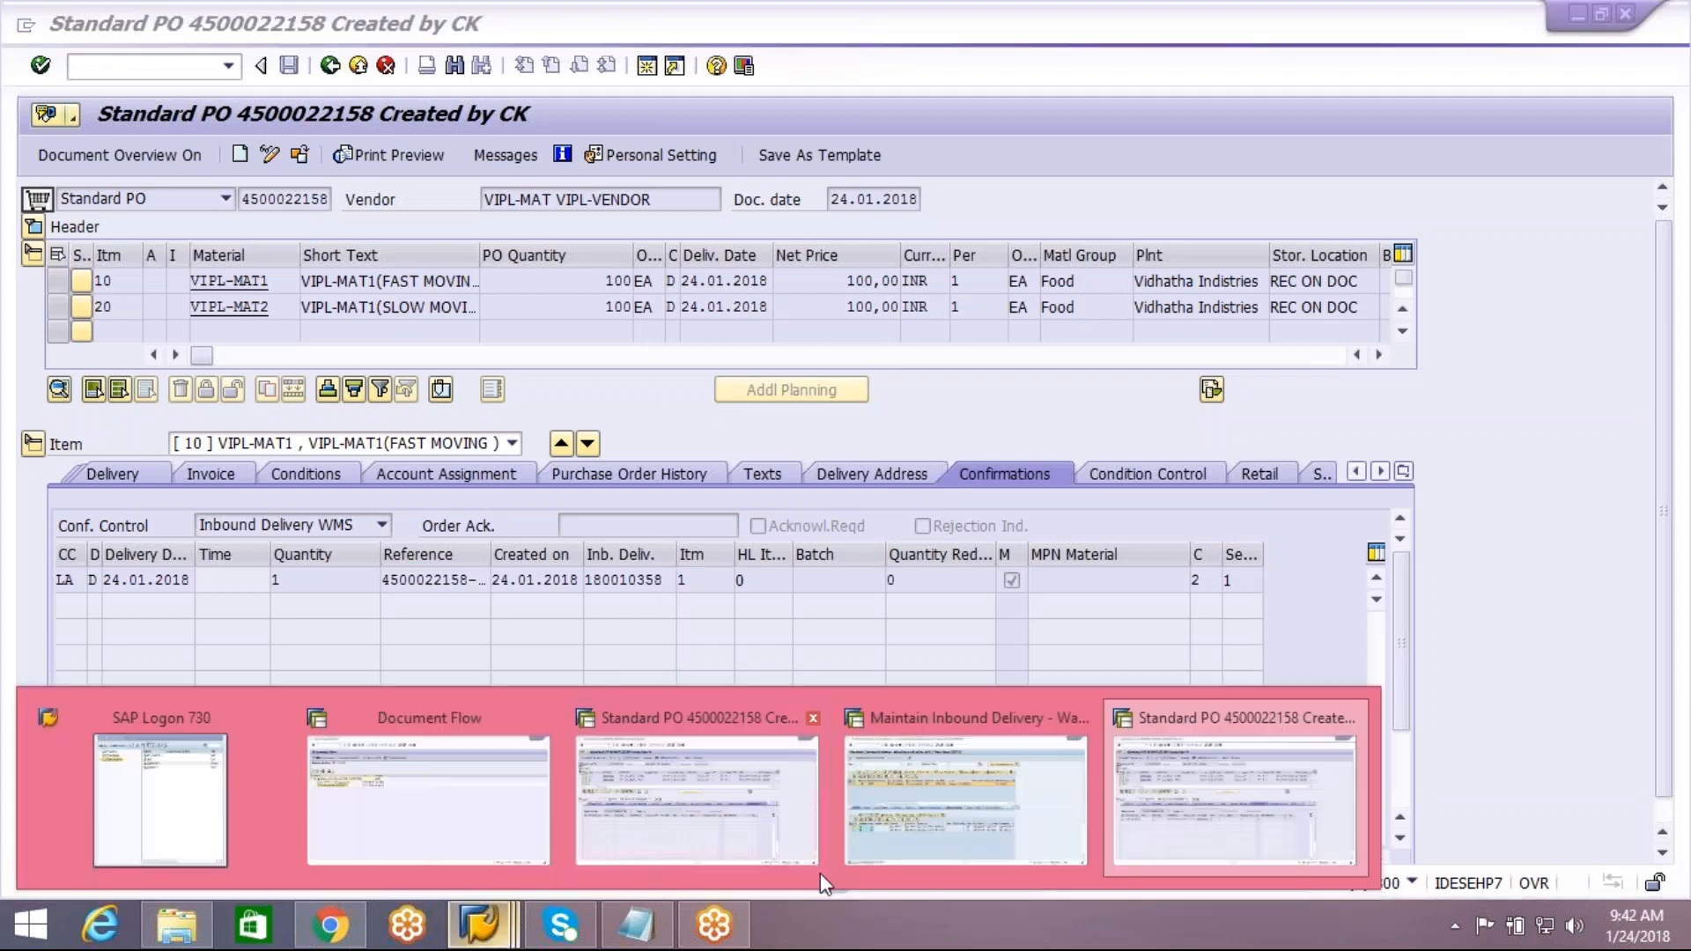
left_click(969, 788)
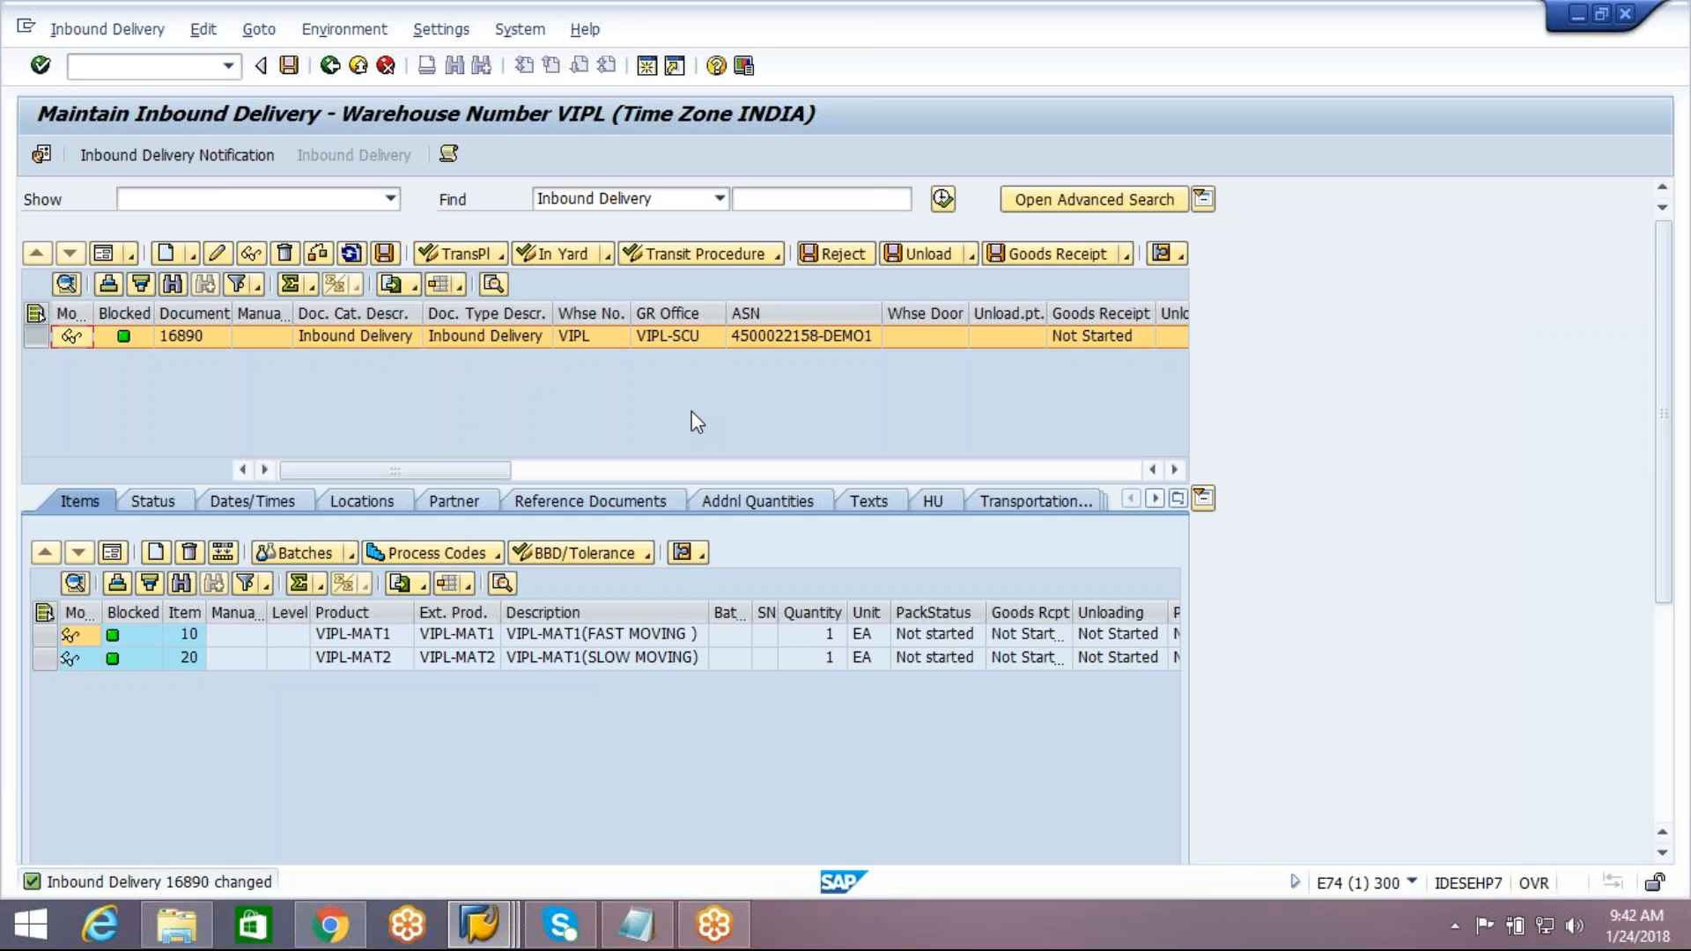
left_click(219, 155)
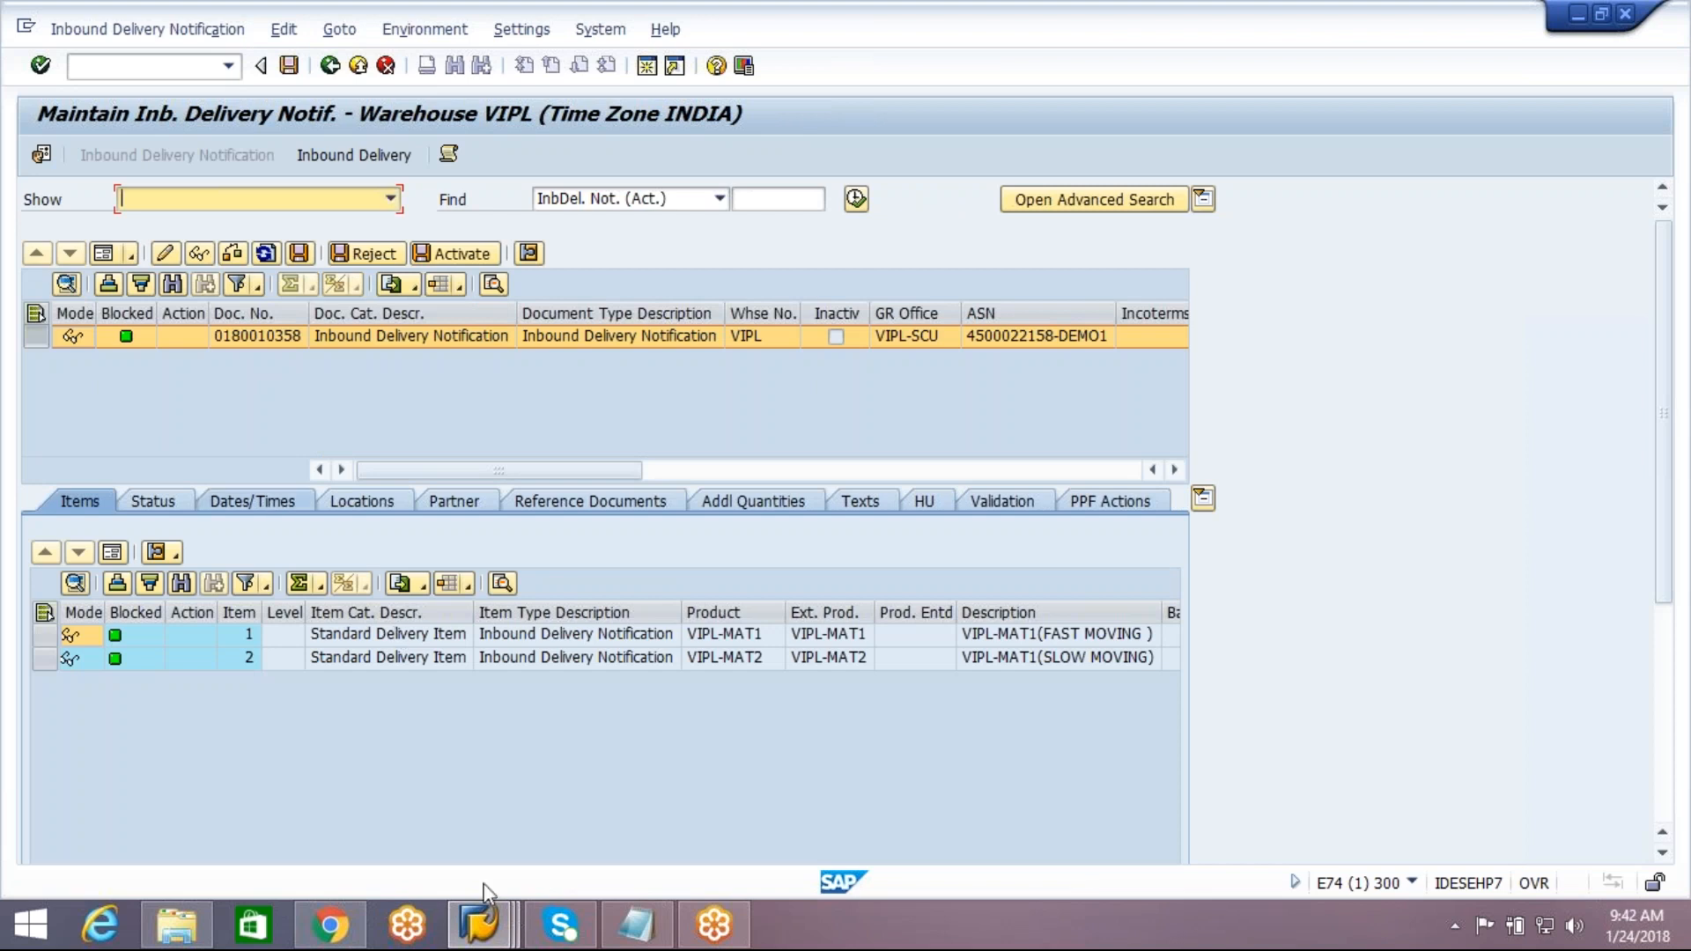
Switch to the other ECC purchase order session, redisplay the order and show the purchase order history of item 10
left_click(480, 921)
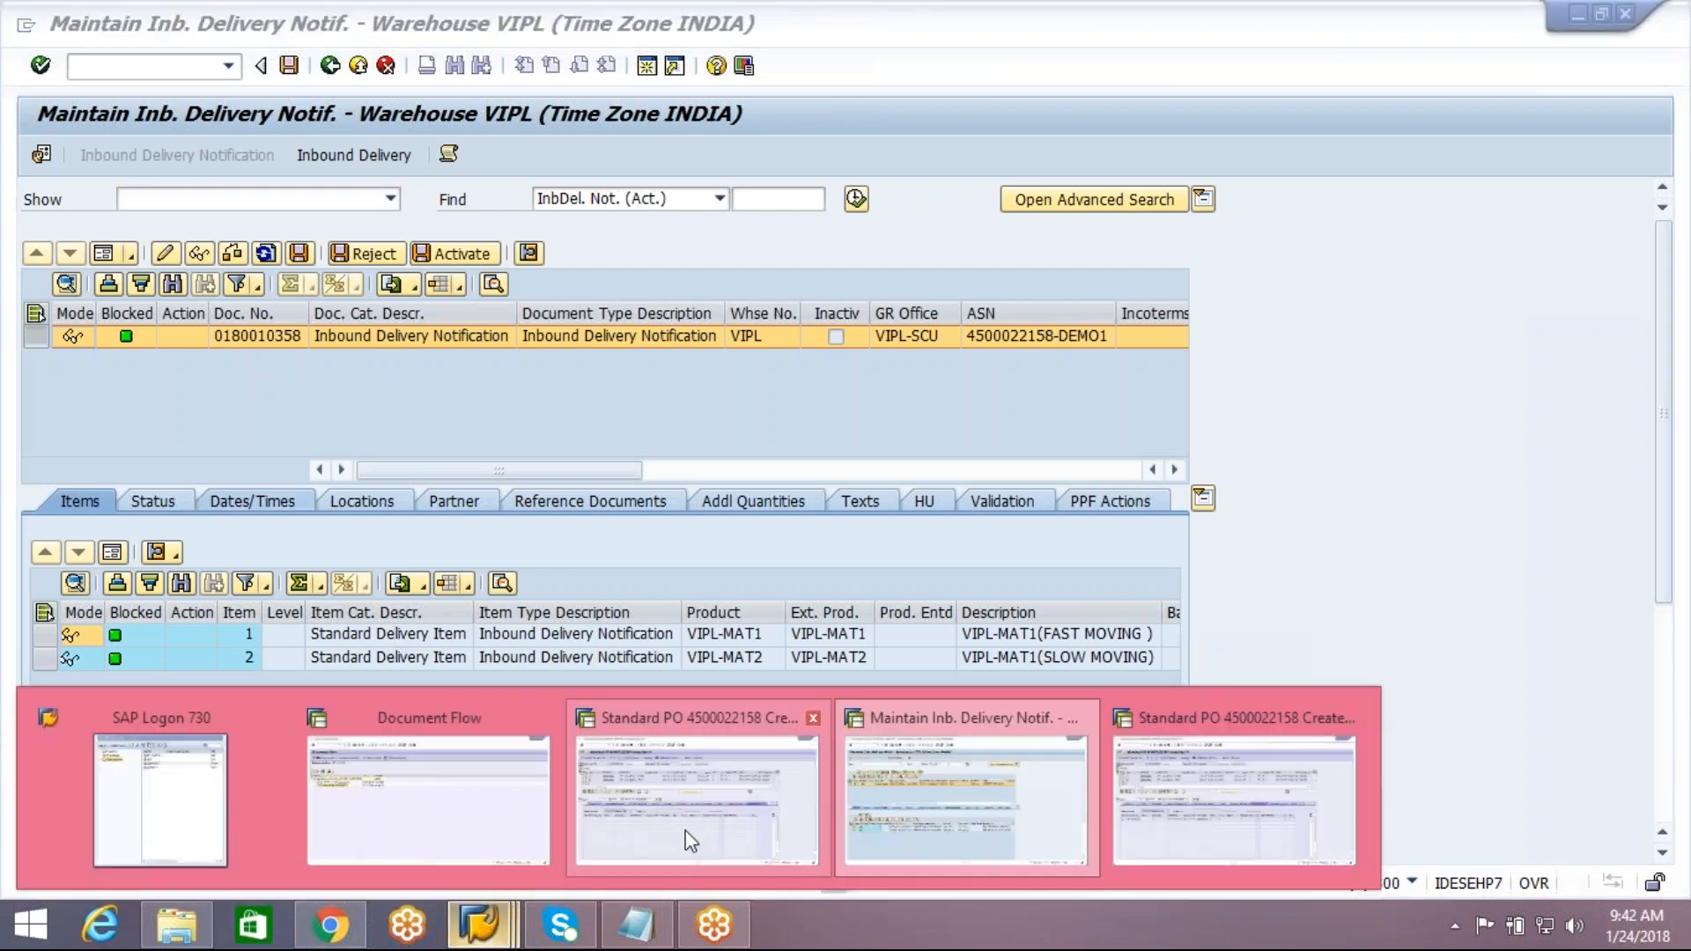
left_click(688, 838)
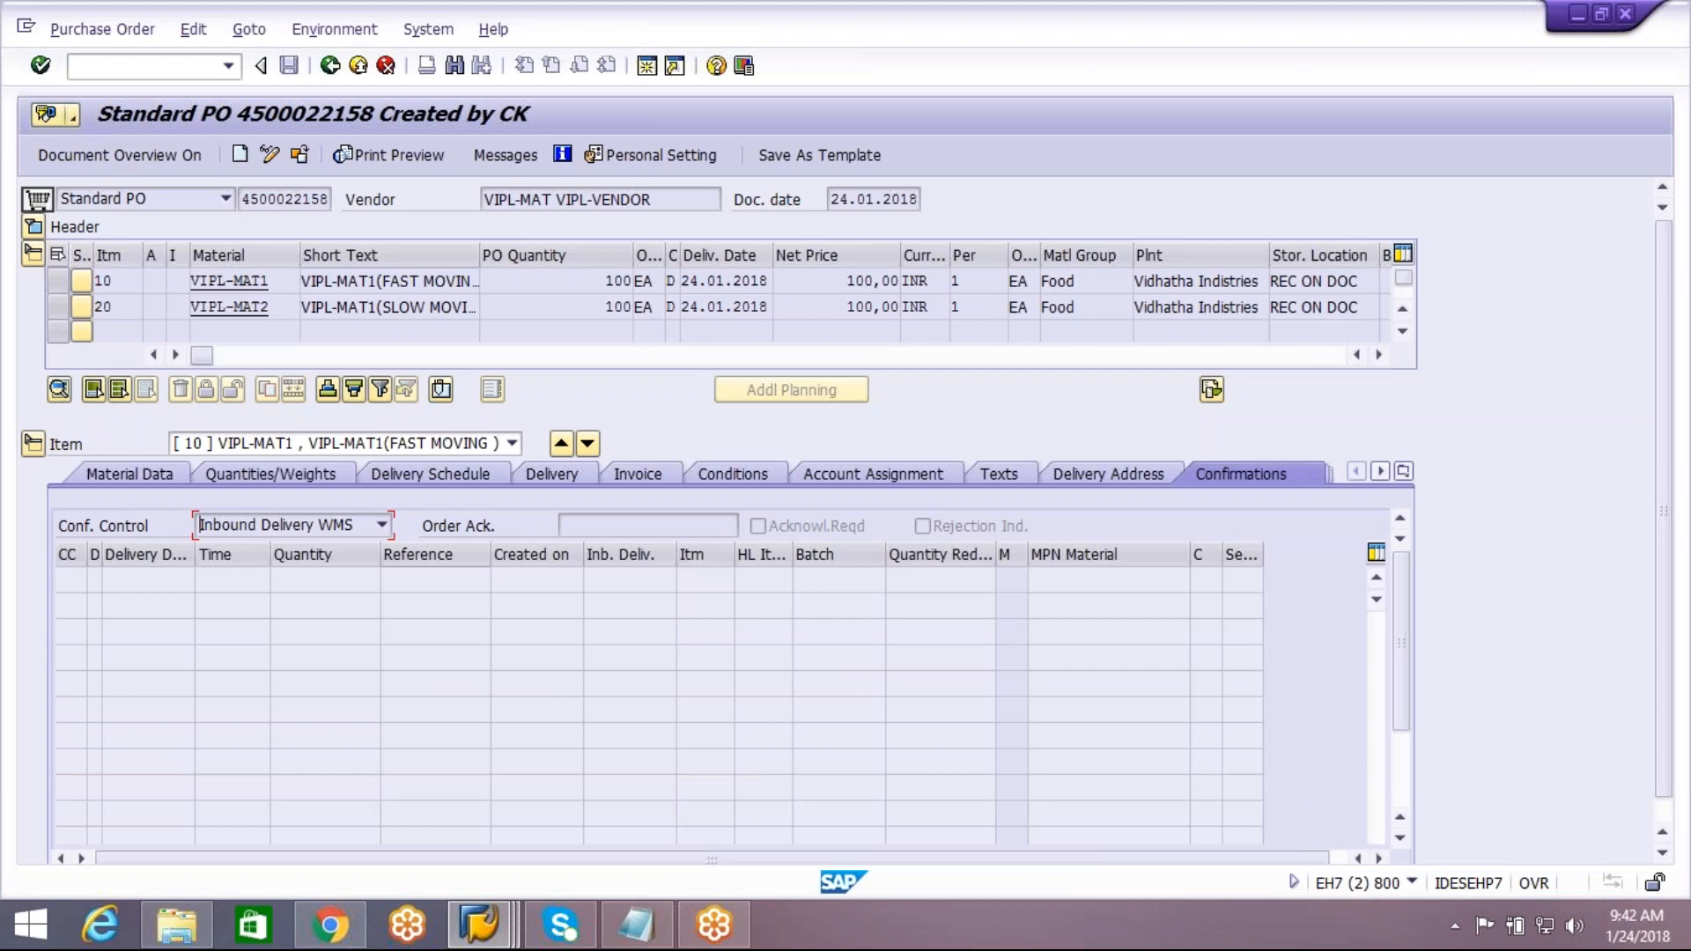
left_click(1405, 476)
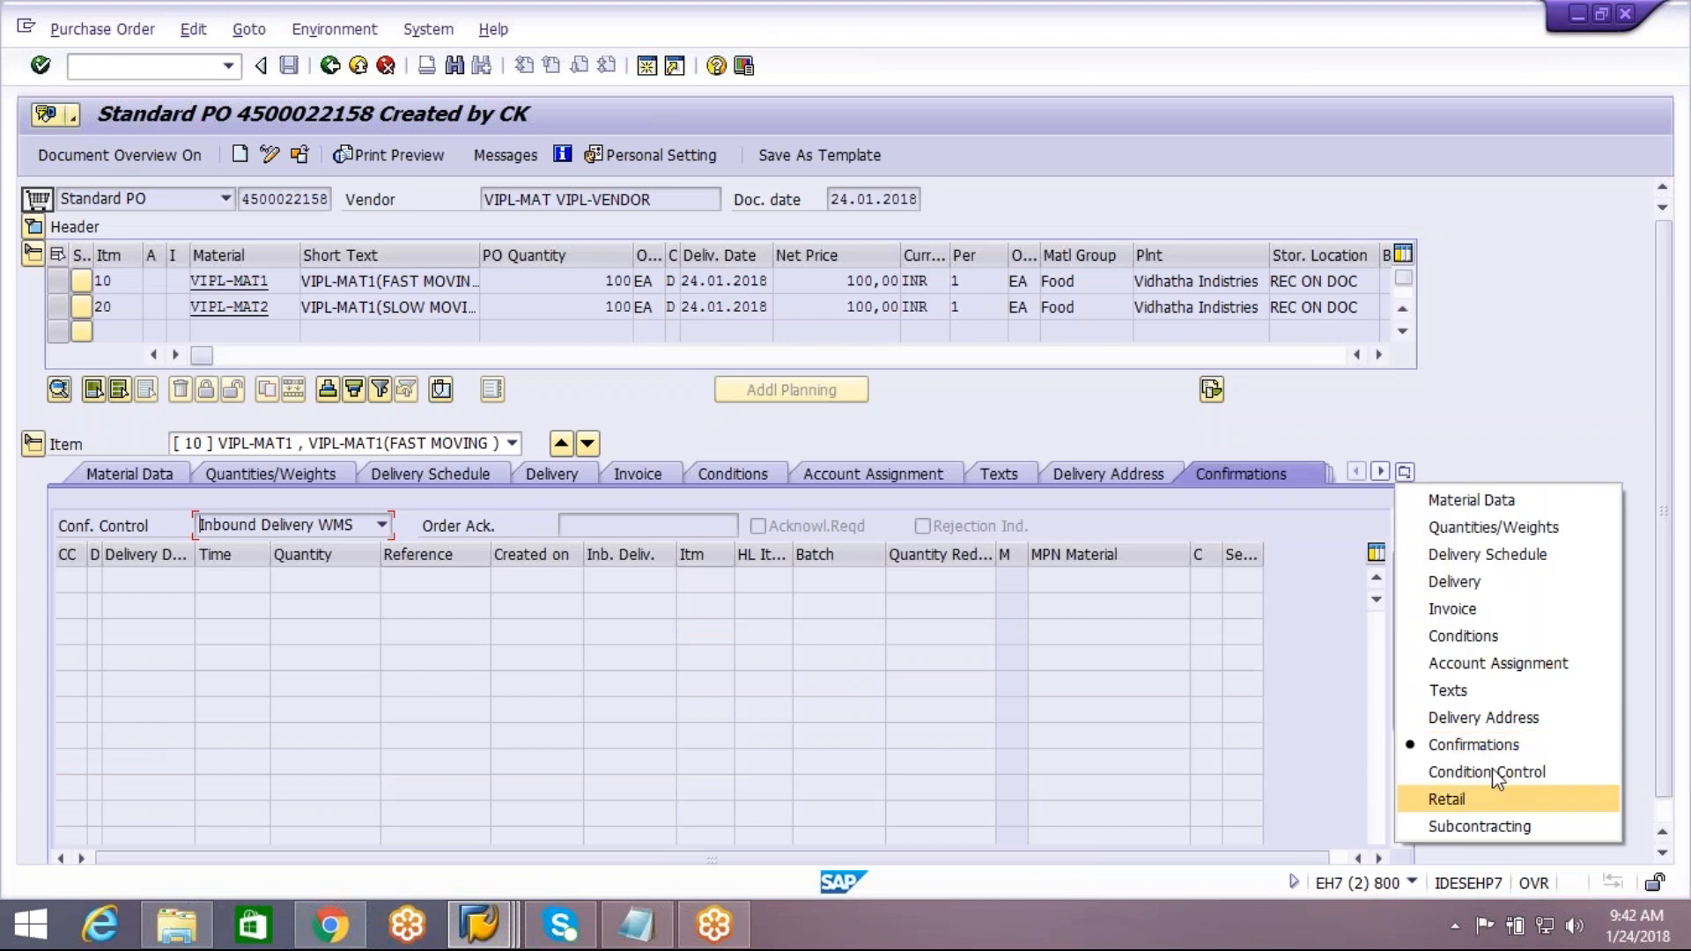
left_click(1195, 744)
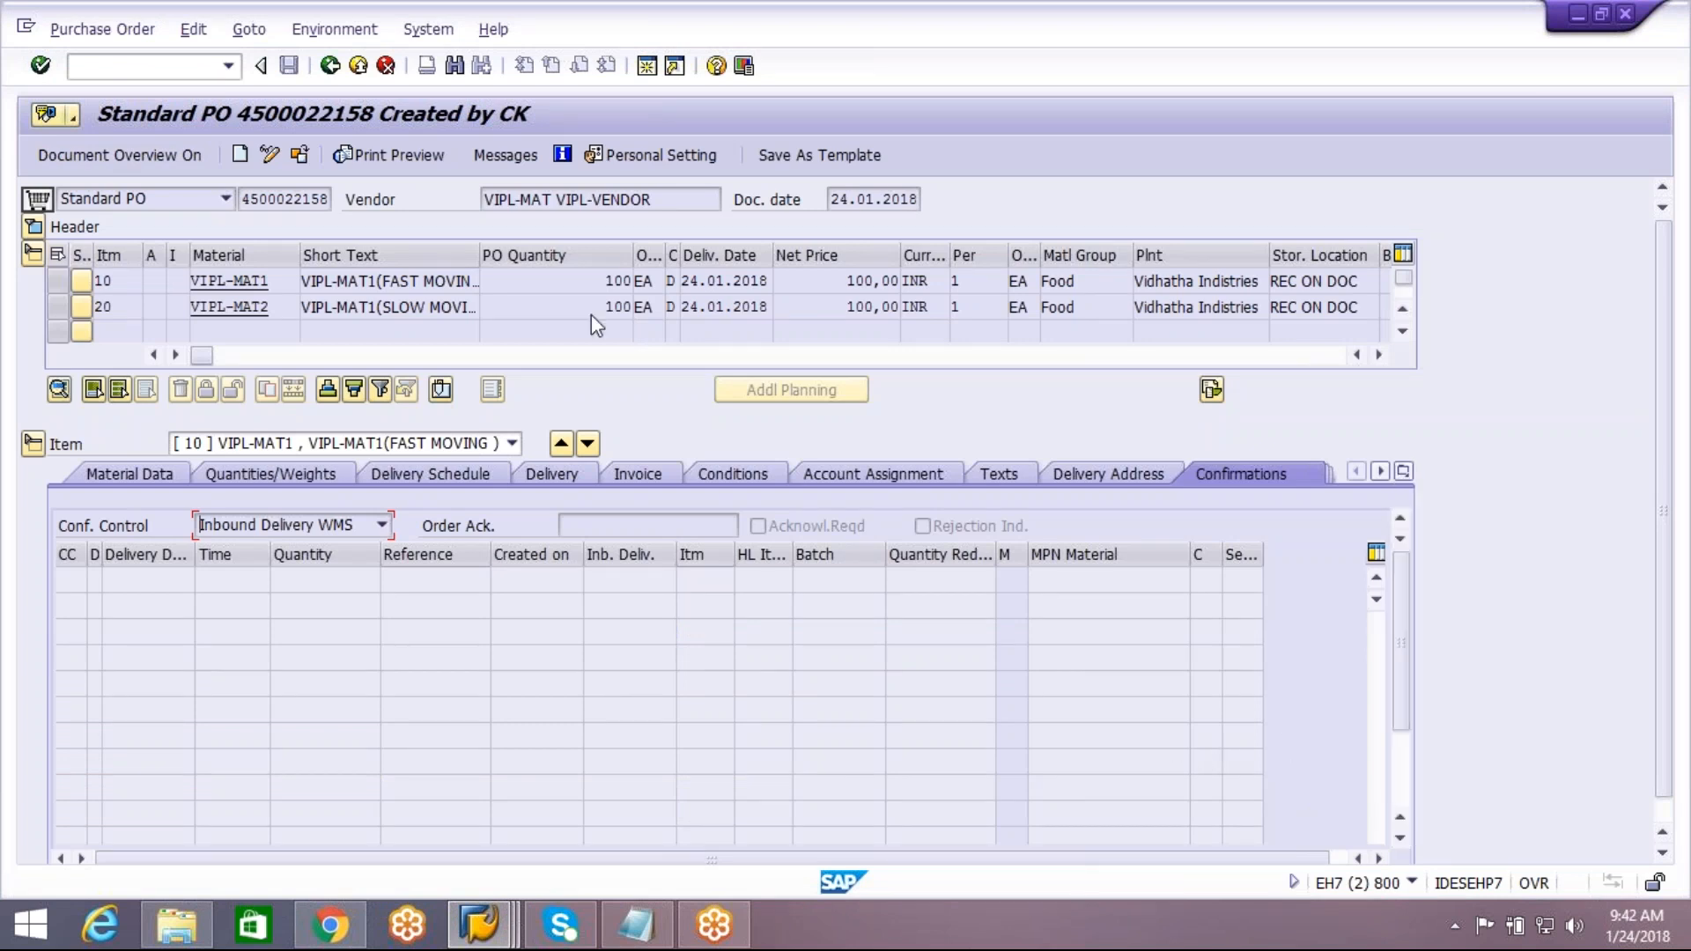
left_click(332, 68)
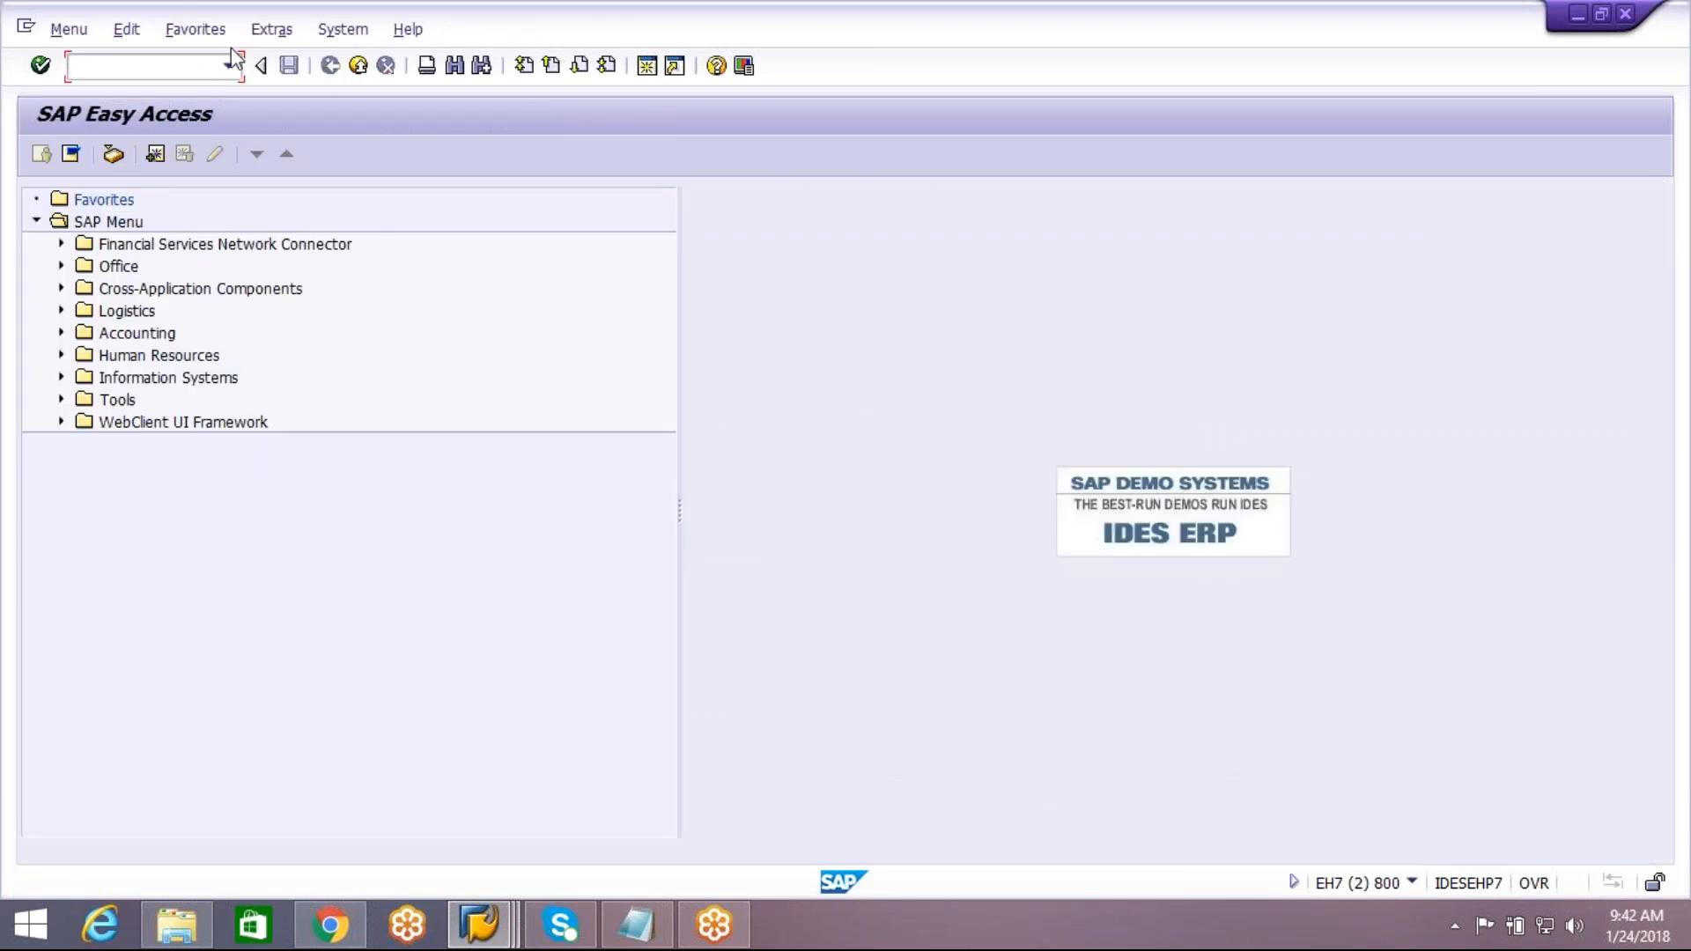
left_click(229, 67)
key("Escape")
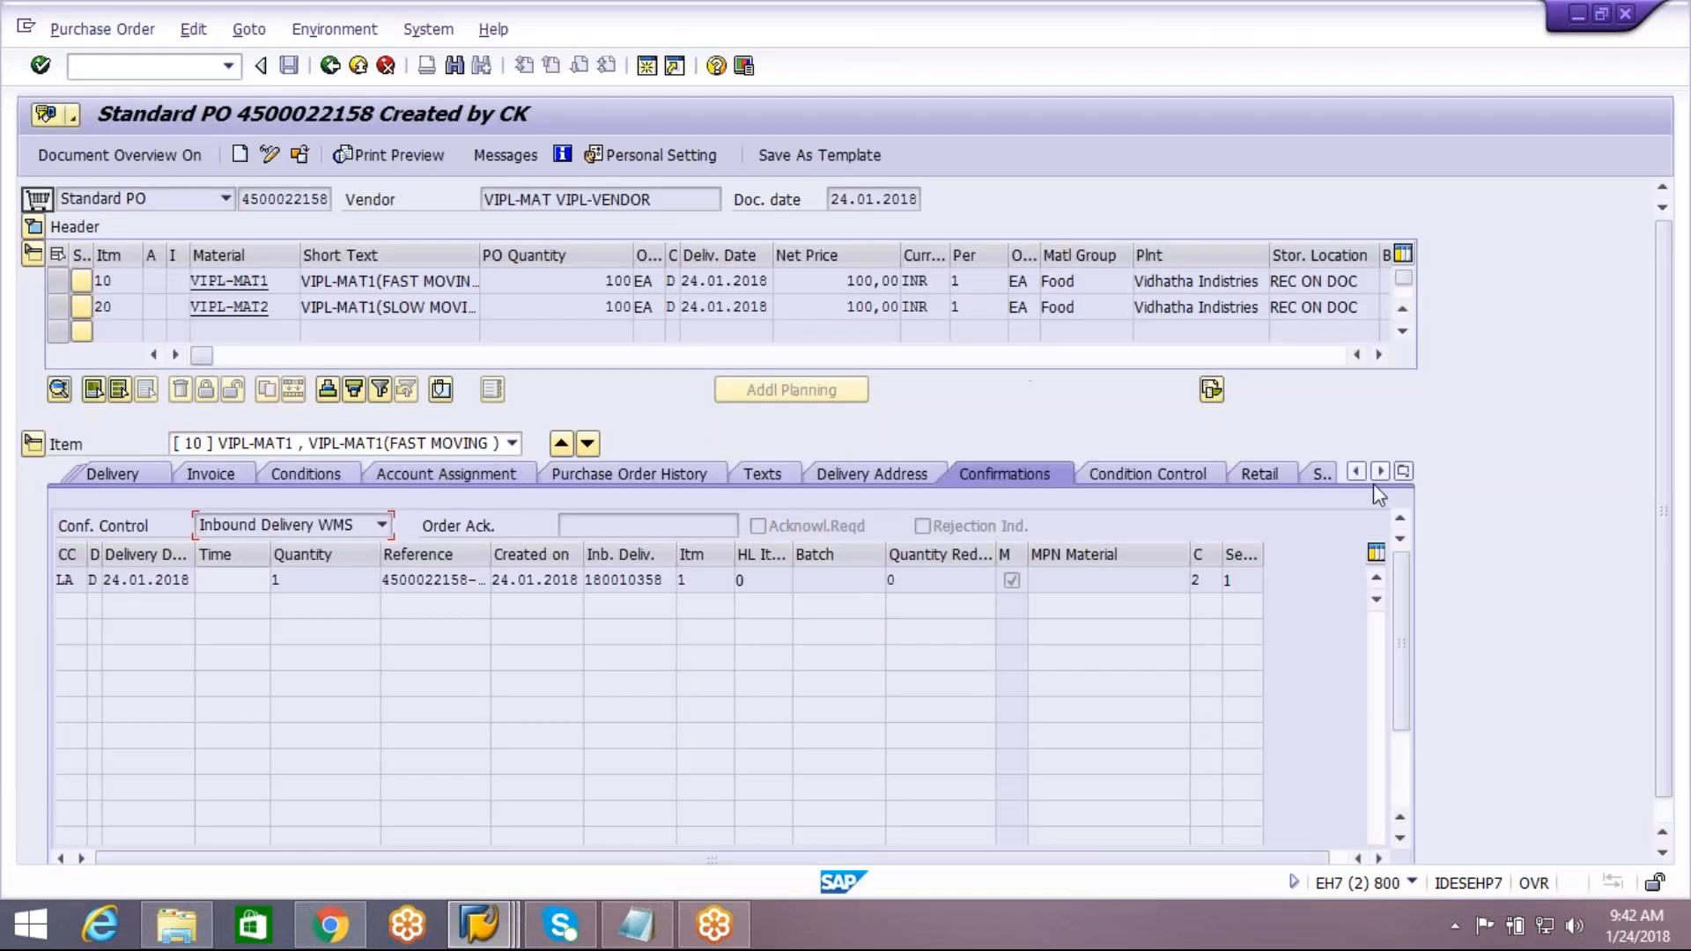
left_click(1404, 472)
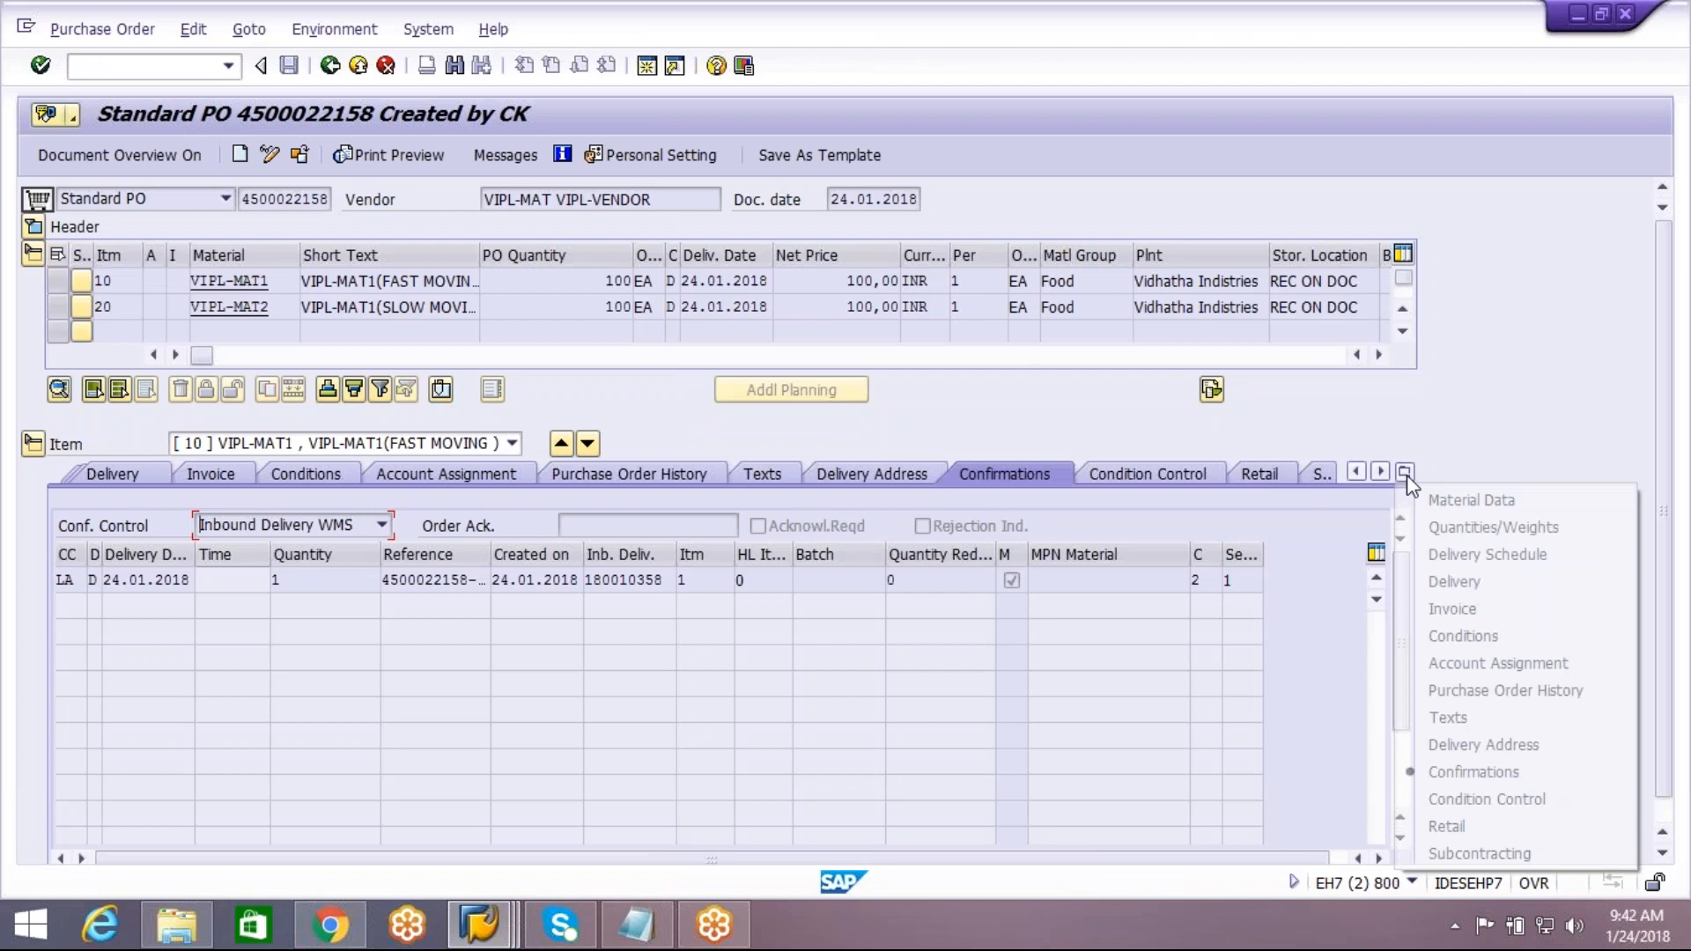
left_click(1528, 692)
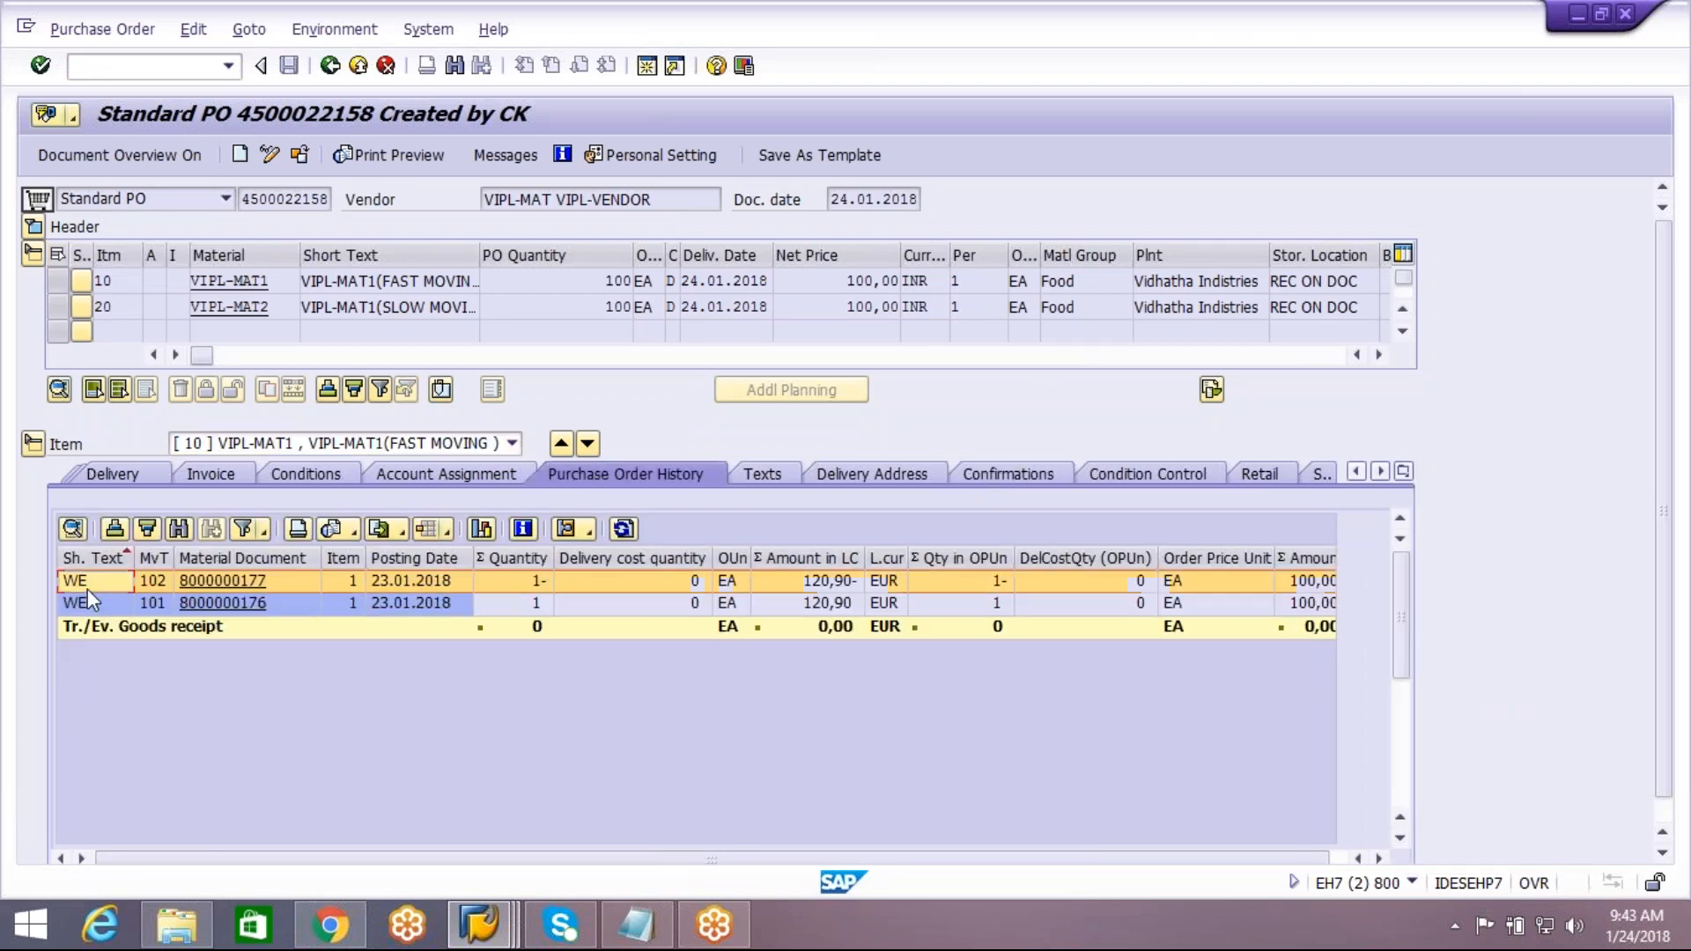
Check the goods receipt entries in the purchase order history and view the material document of the movement type 102 reversal
left_click(91, 611)
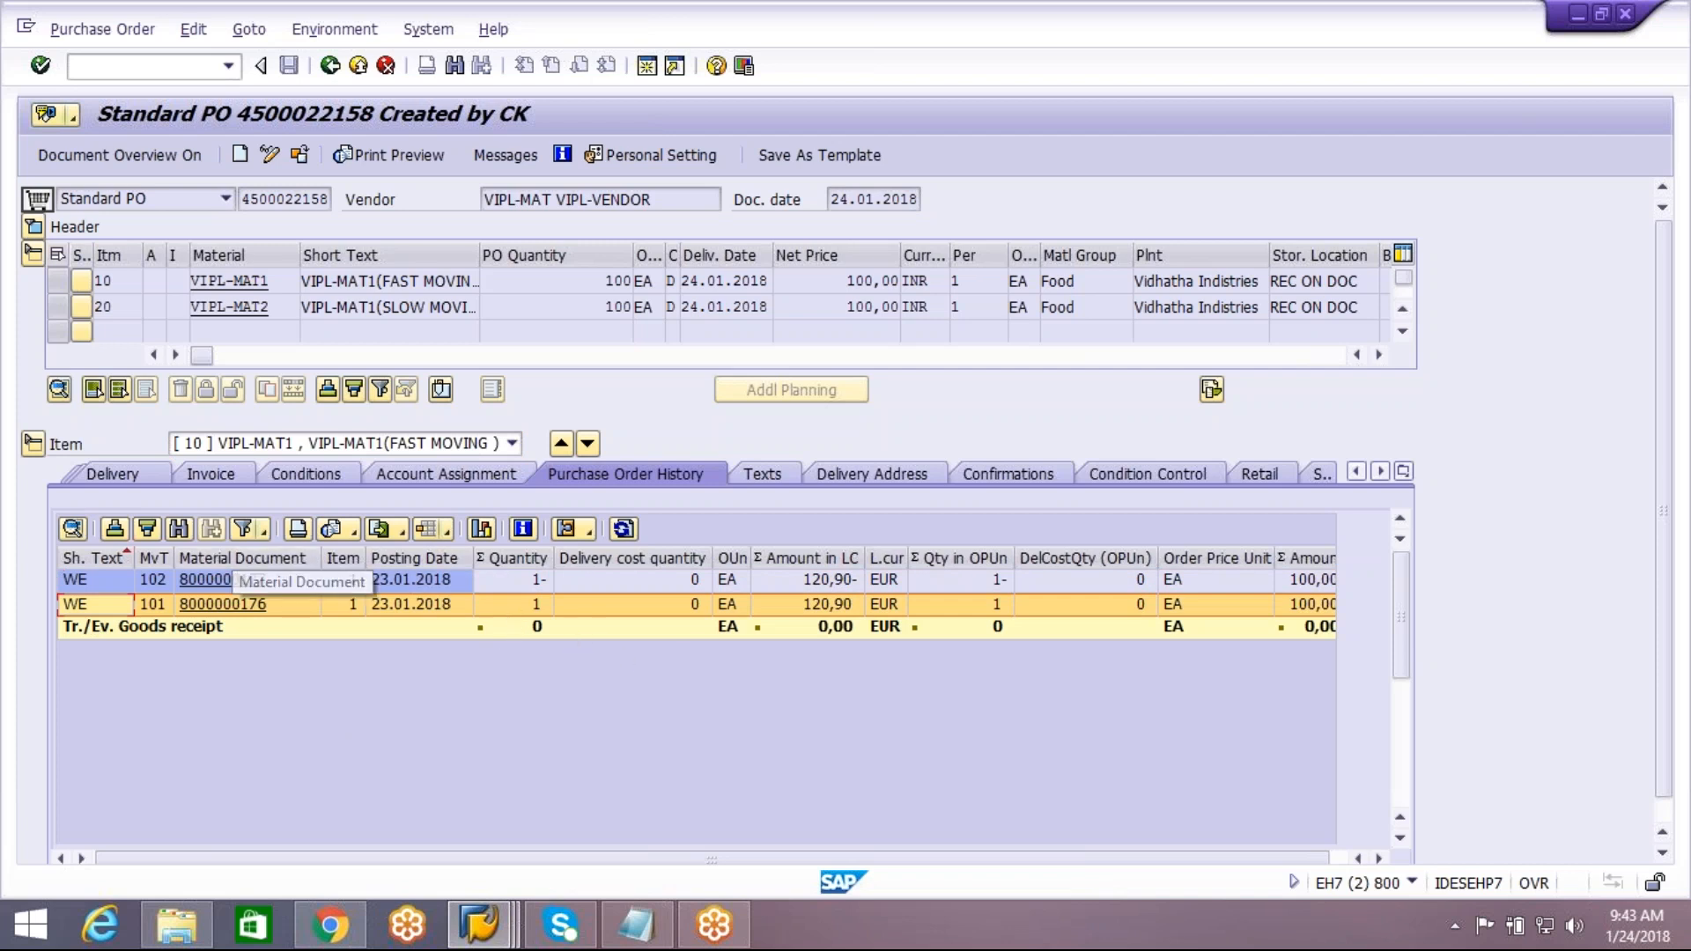
left_click(220, 579)
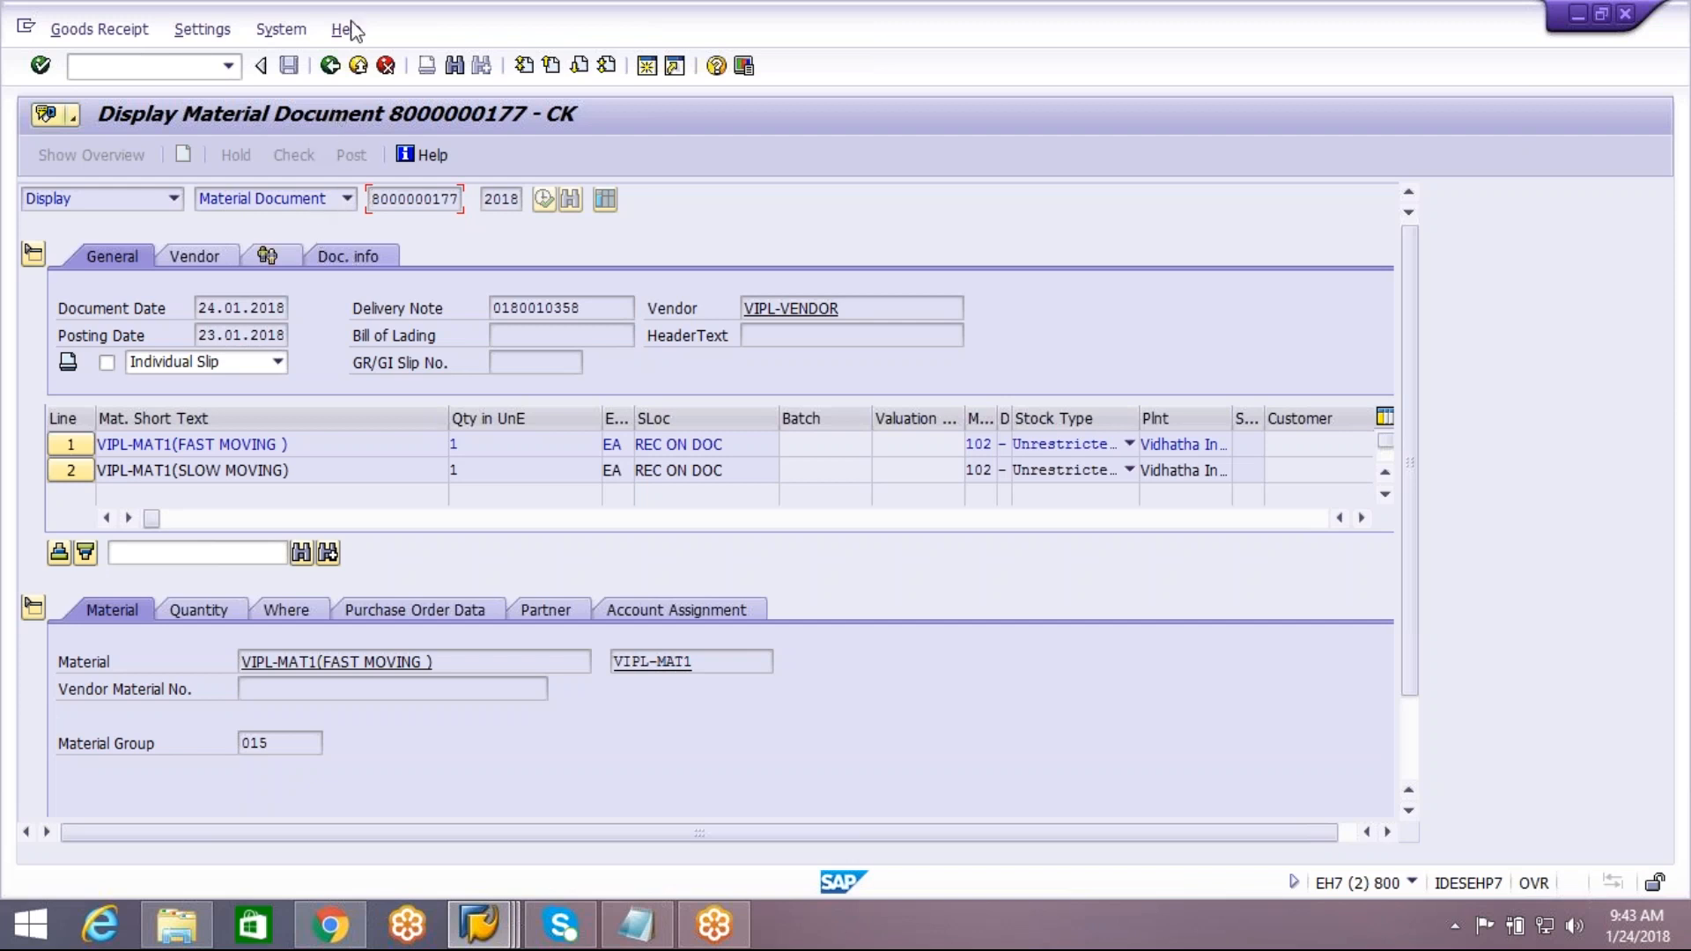
left_click(331, 71)
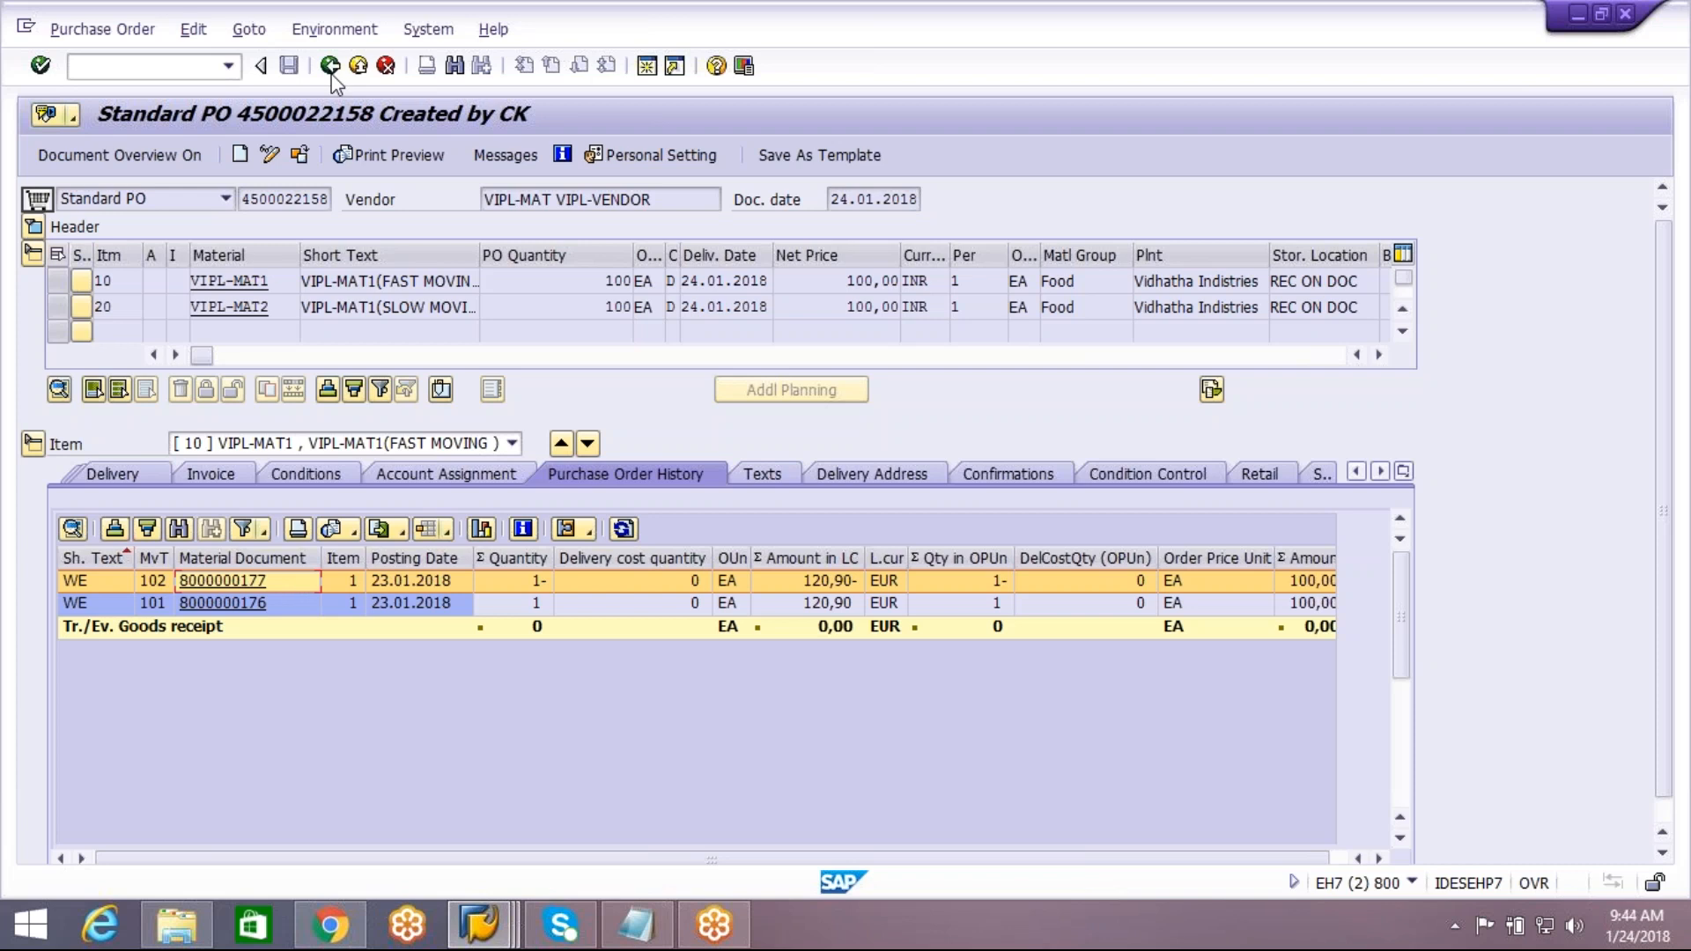
Start inbound delivery creation with VL31N for the same purchase order, using the order number followed by -DEMO2 as external ID
left_click(330, 67)
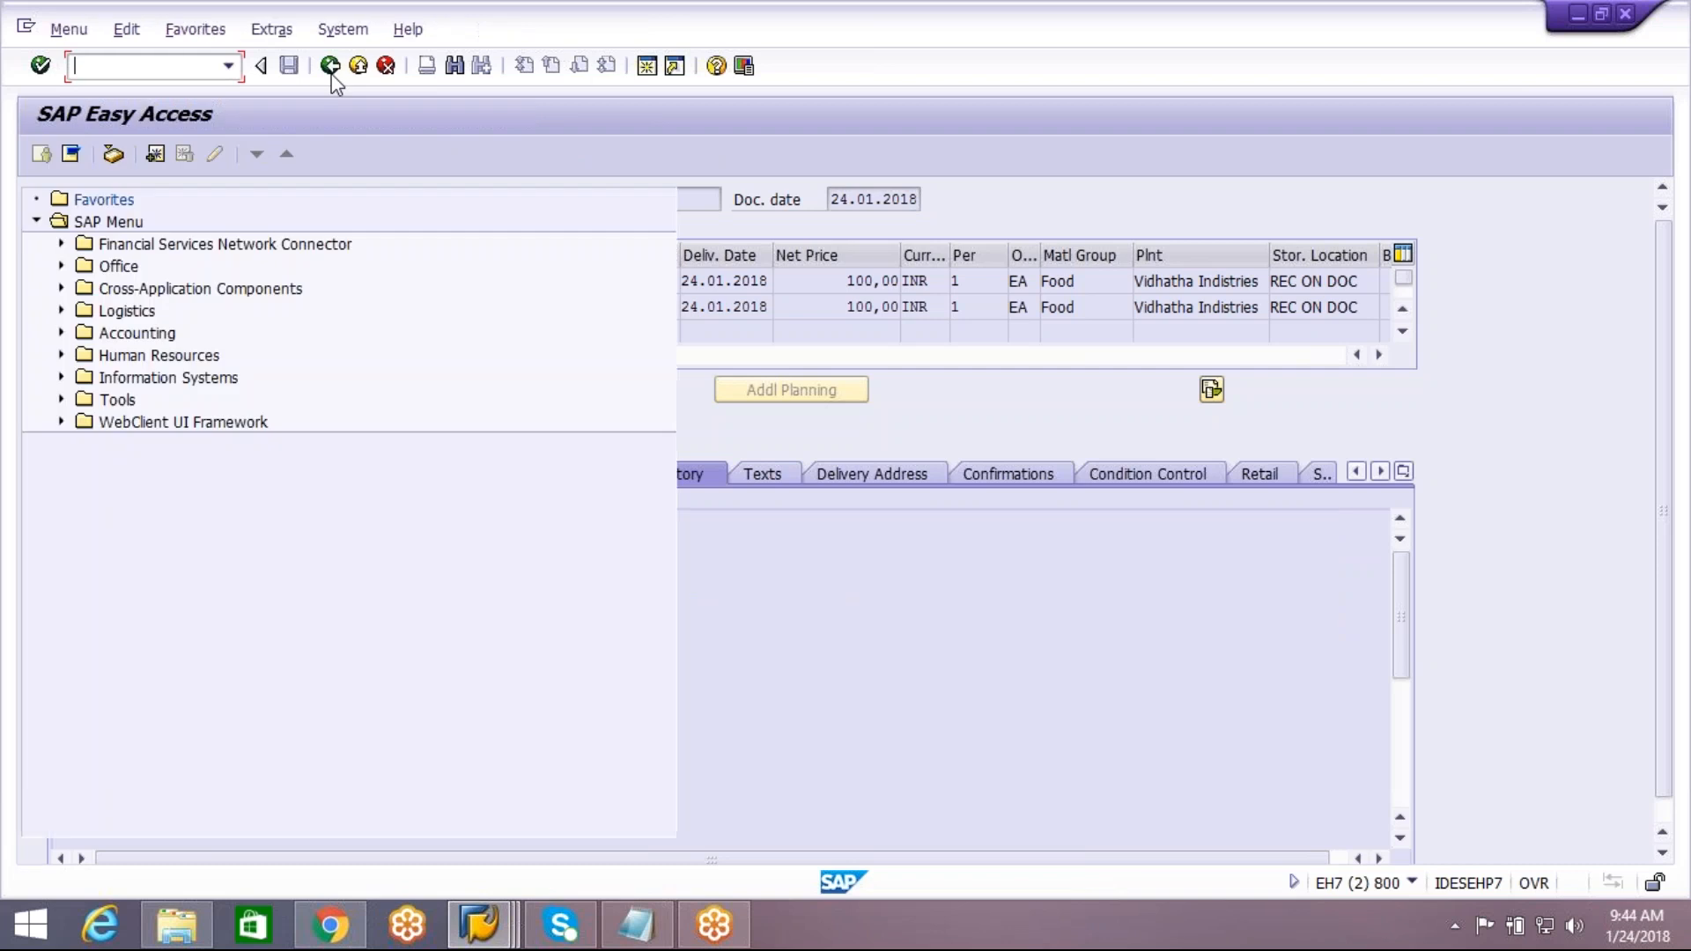
type("vl31n")
key("Return")
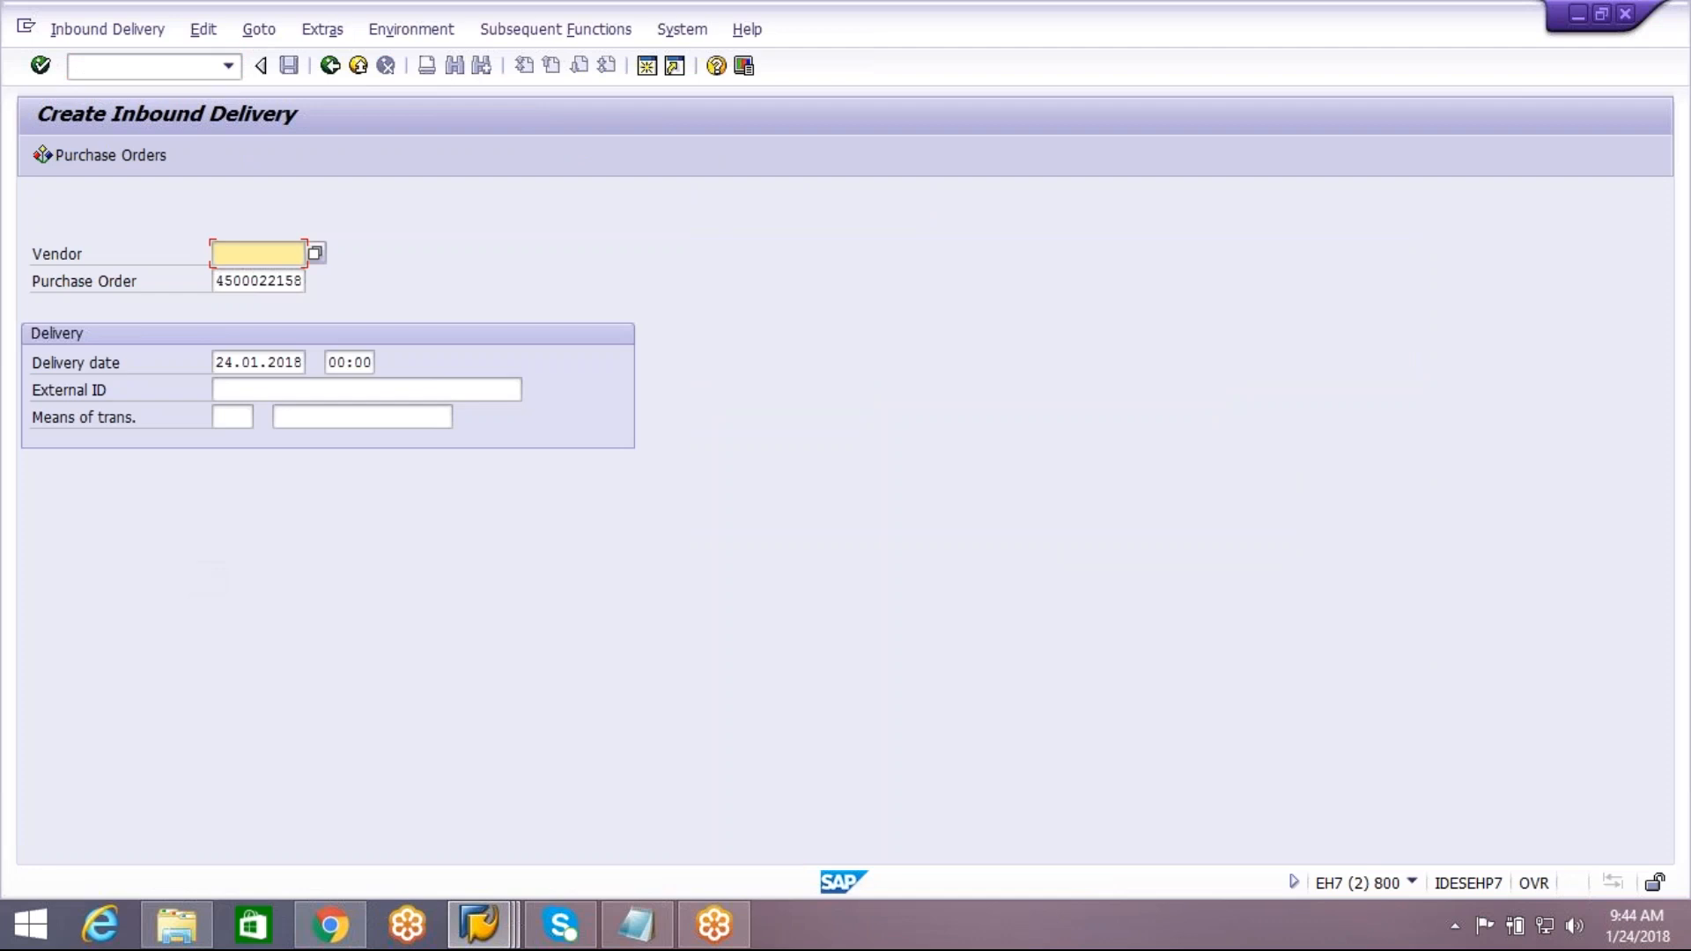
left_click(277, 391)
left_click(277, 414)
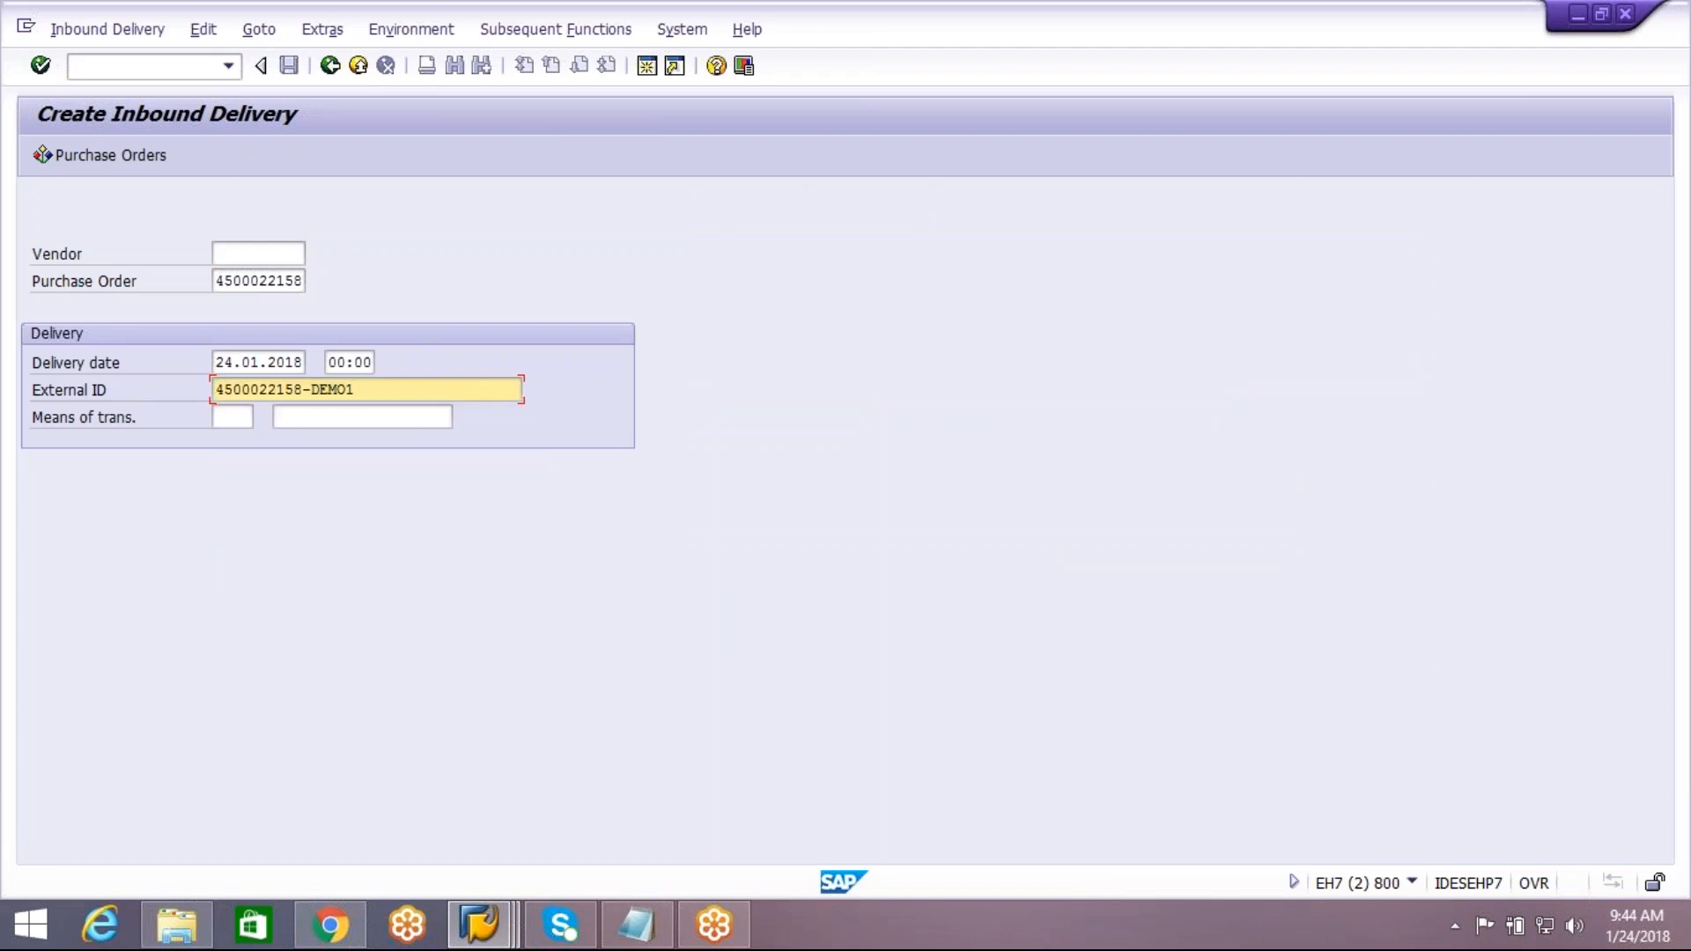
key("BackSpace")
type("2")
key("Return")
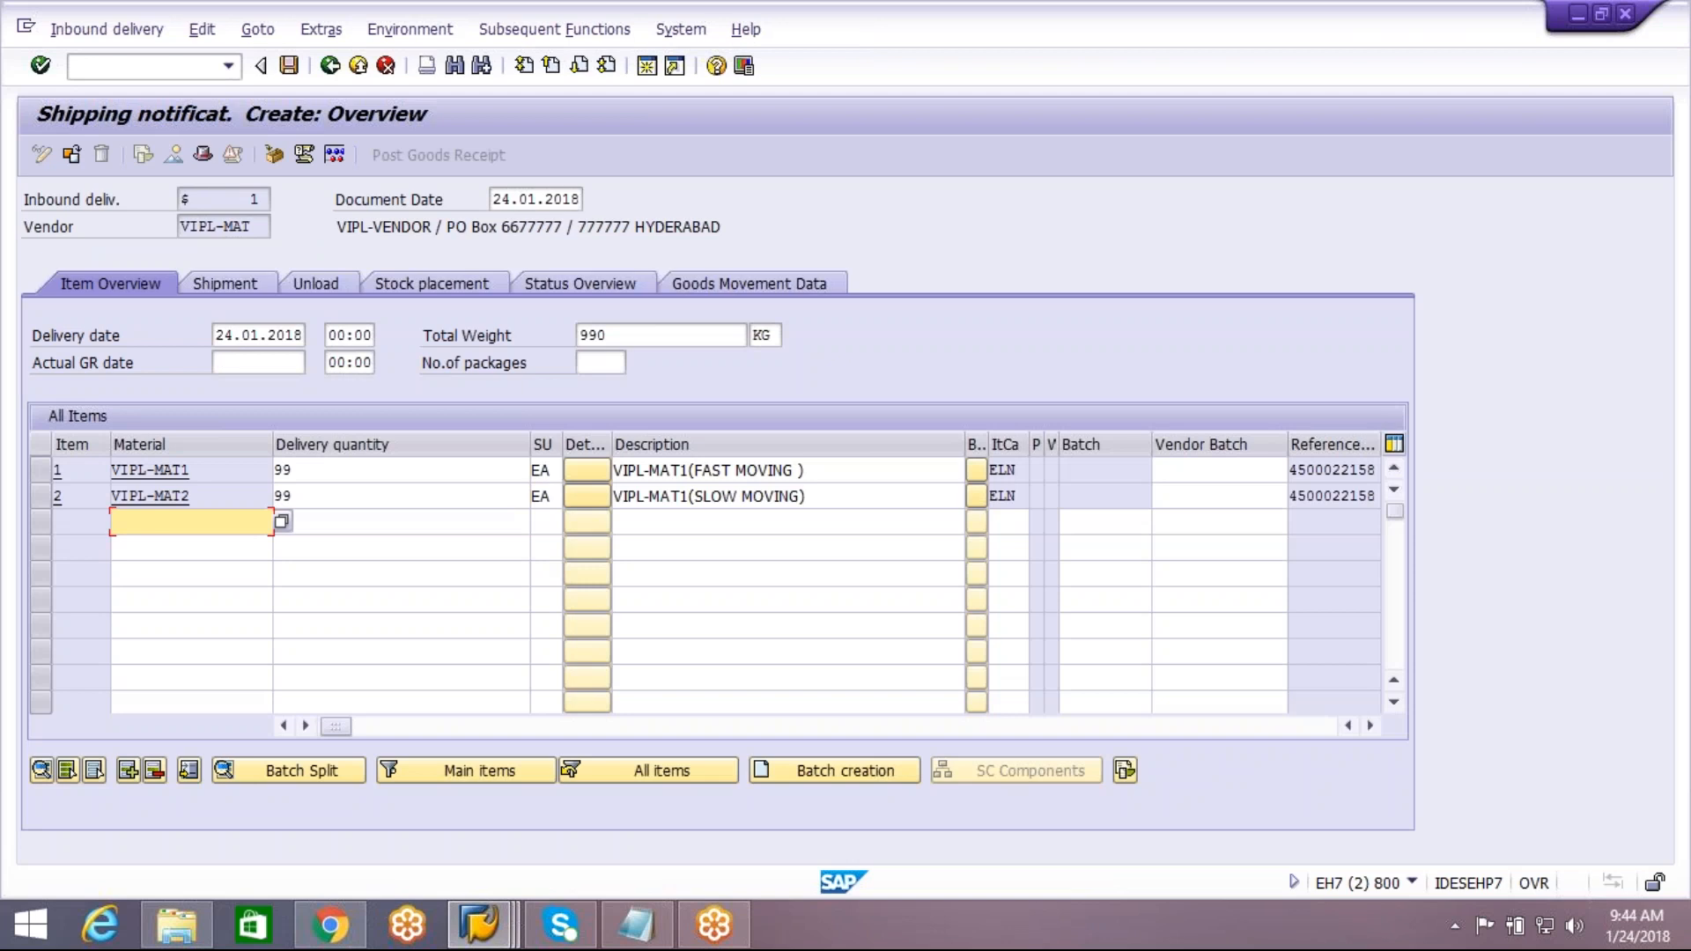
Set the delivery quantity to 1 for both VIPL-MAT1 and VIPL-MAT2 and save the inbound delivery
left_click(334, 470)
key("BackSpace")
key("BackSpace")
type("1")
left_click(318, 494)
left_click(317, 496)
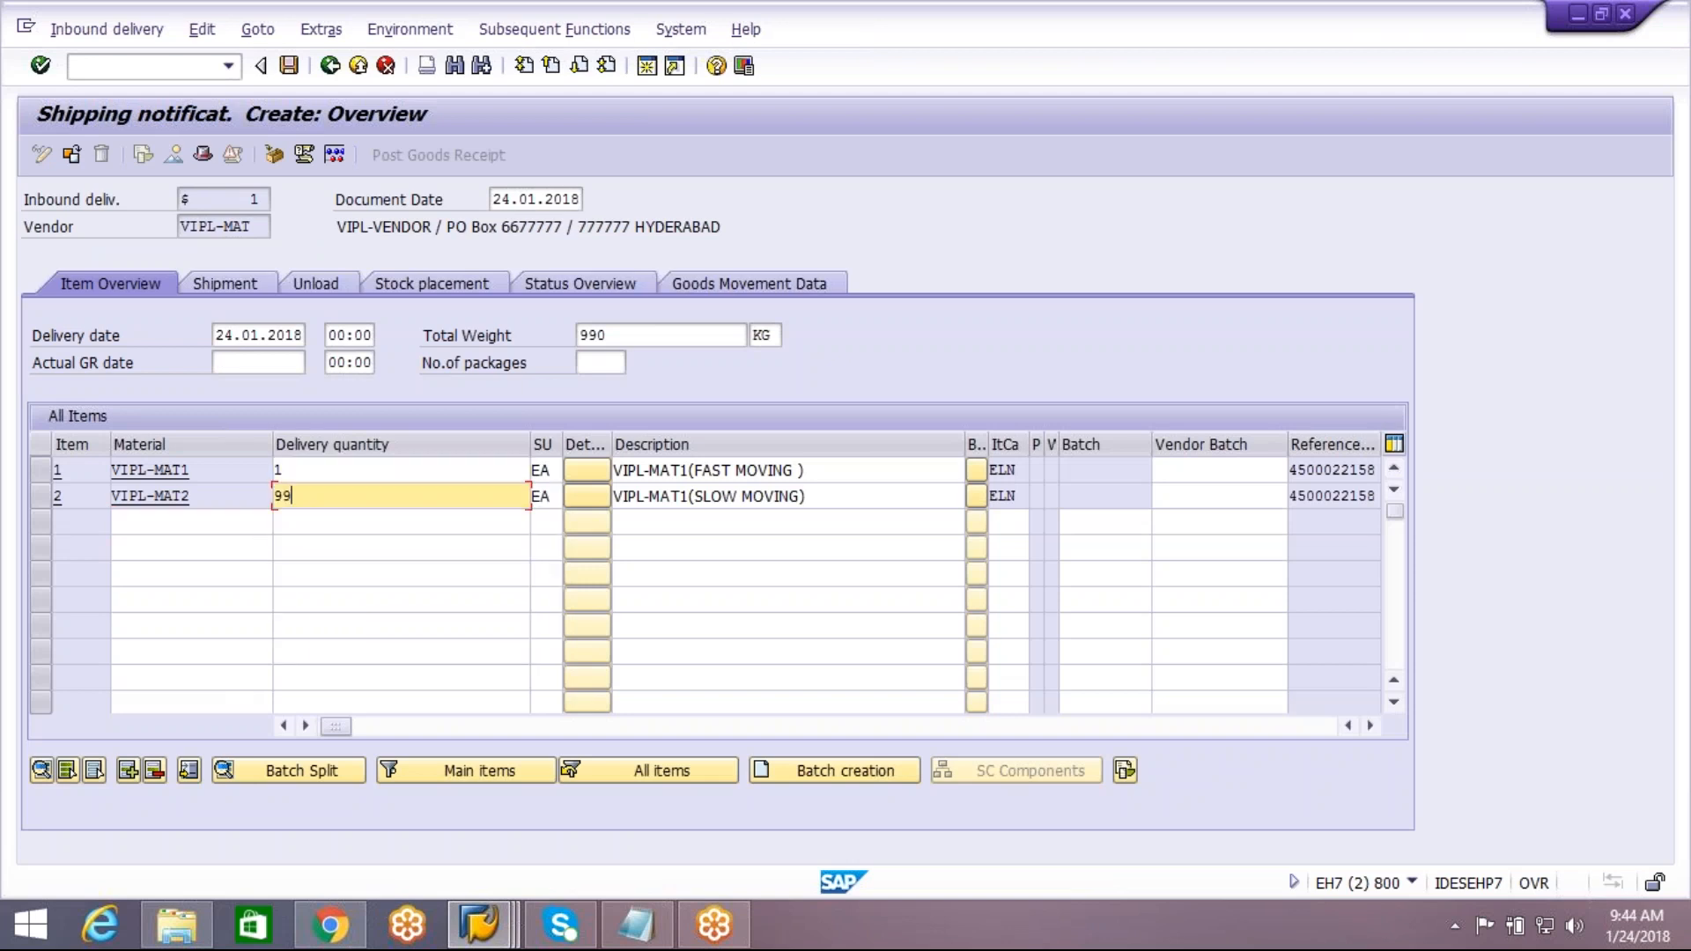
key("BackSpace")
key("BackSpace")
type("1")
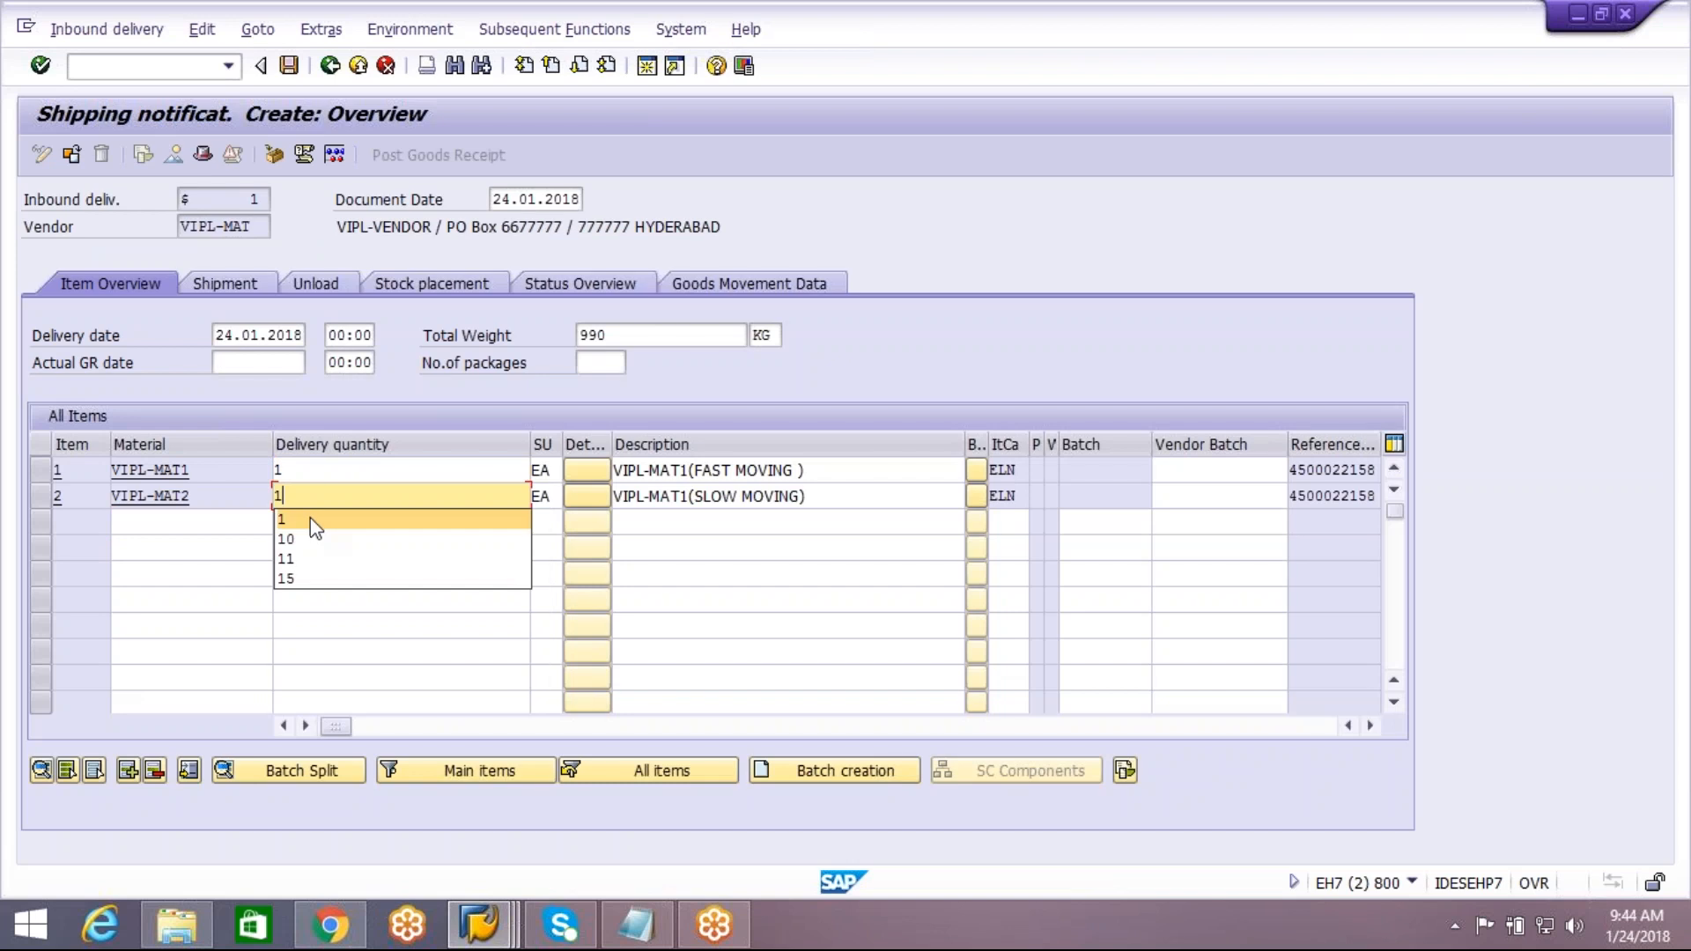
left_click(315, 521)
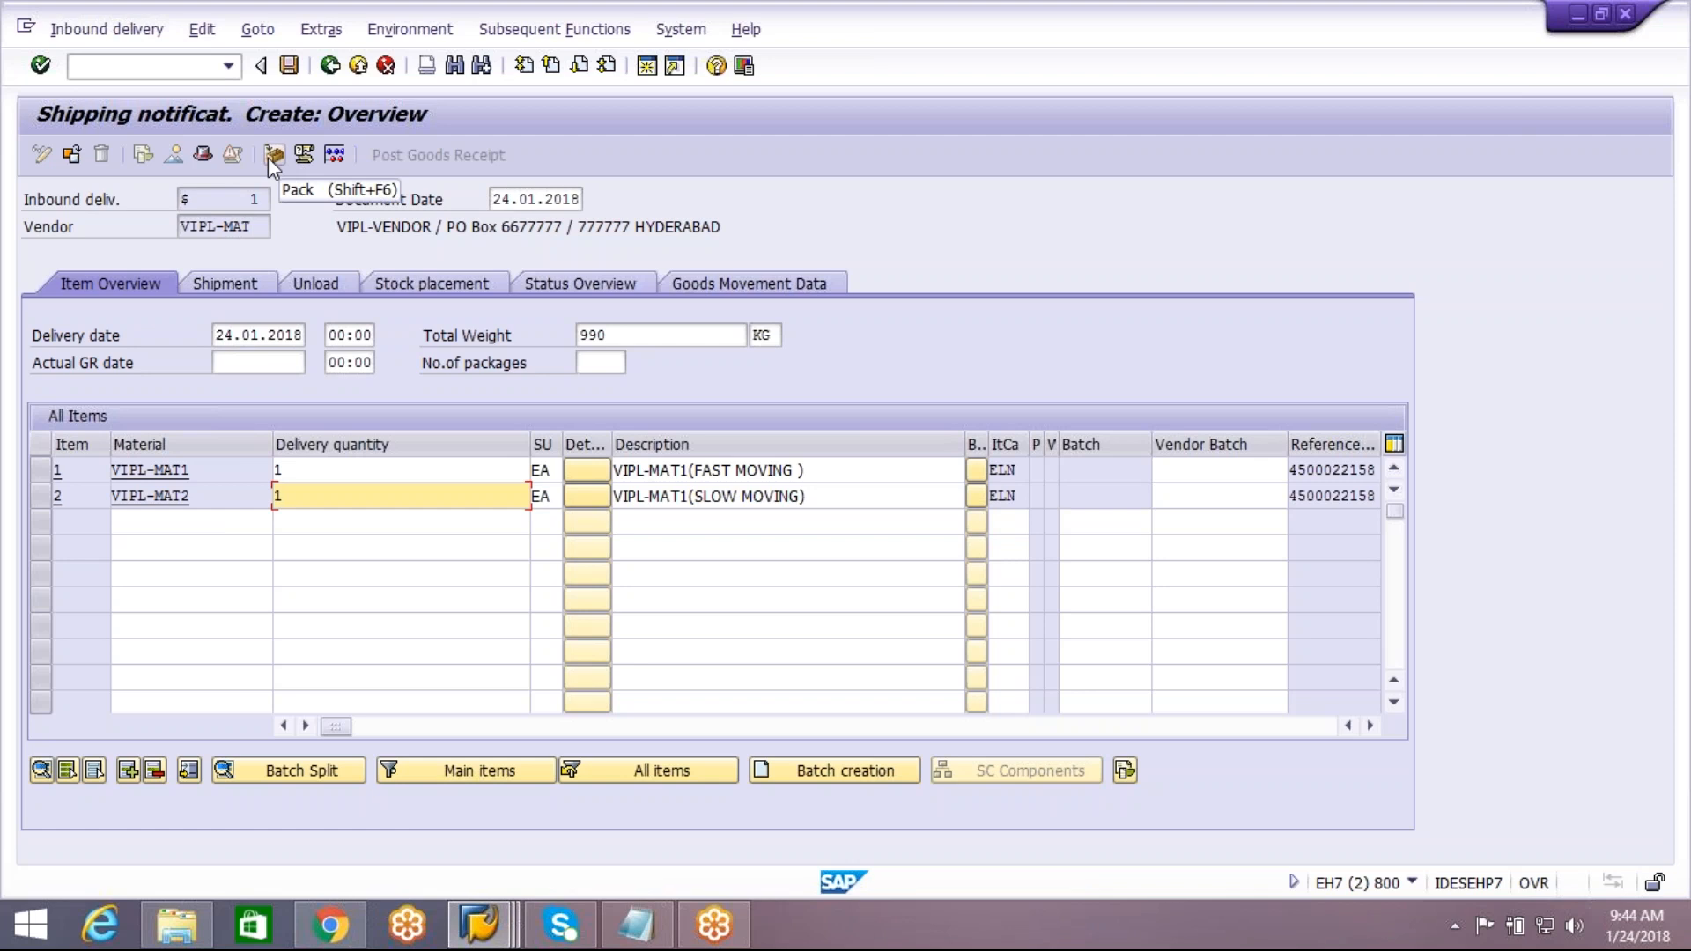
left_click(289, 73)
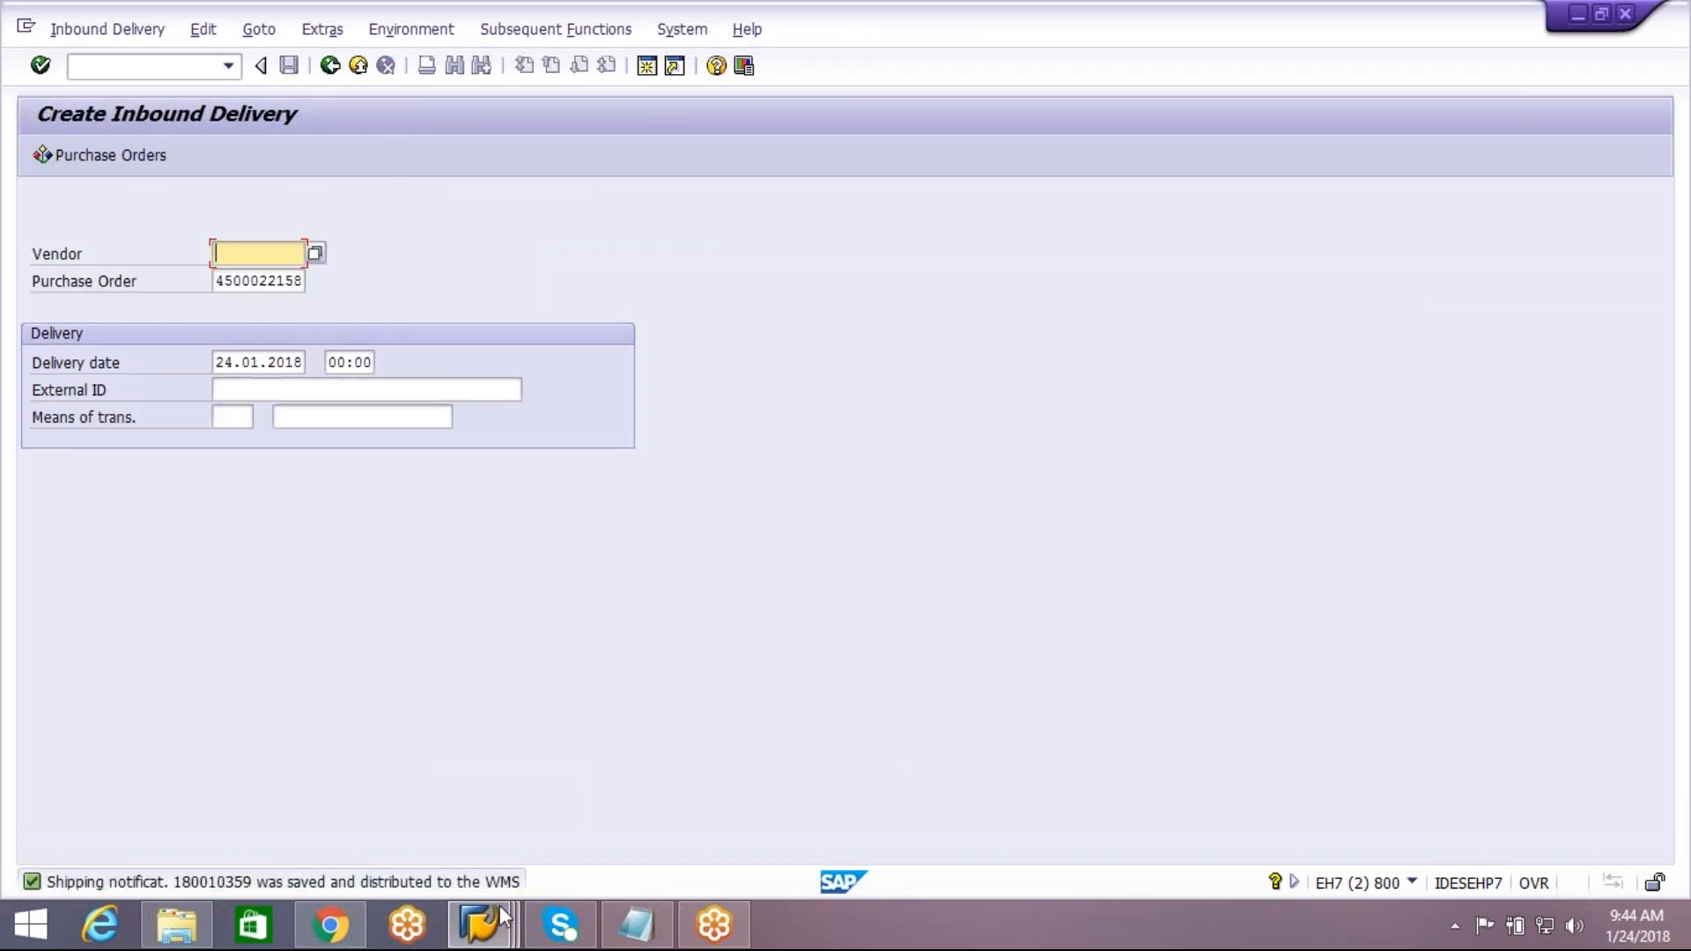
Switch to the EWM session and search all active inbound delivery notifications without restricting the search
mouse_move(493, 918)
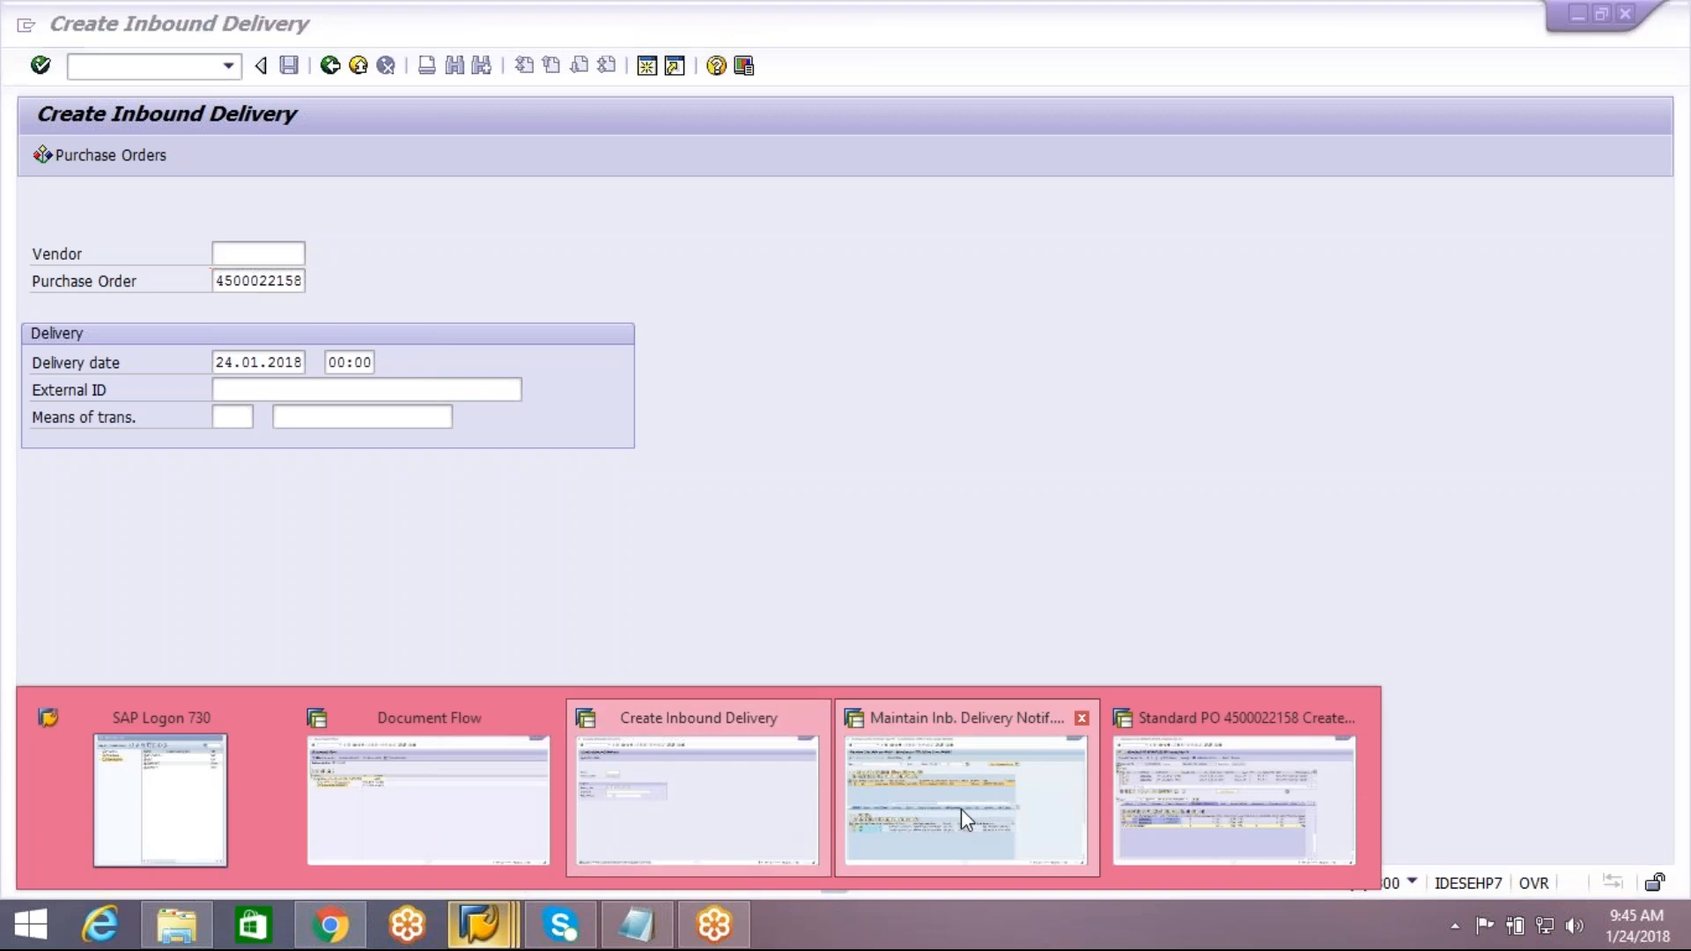
left_click(963, 811)
left_click(329, 65)
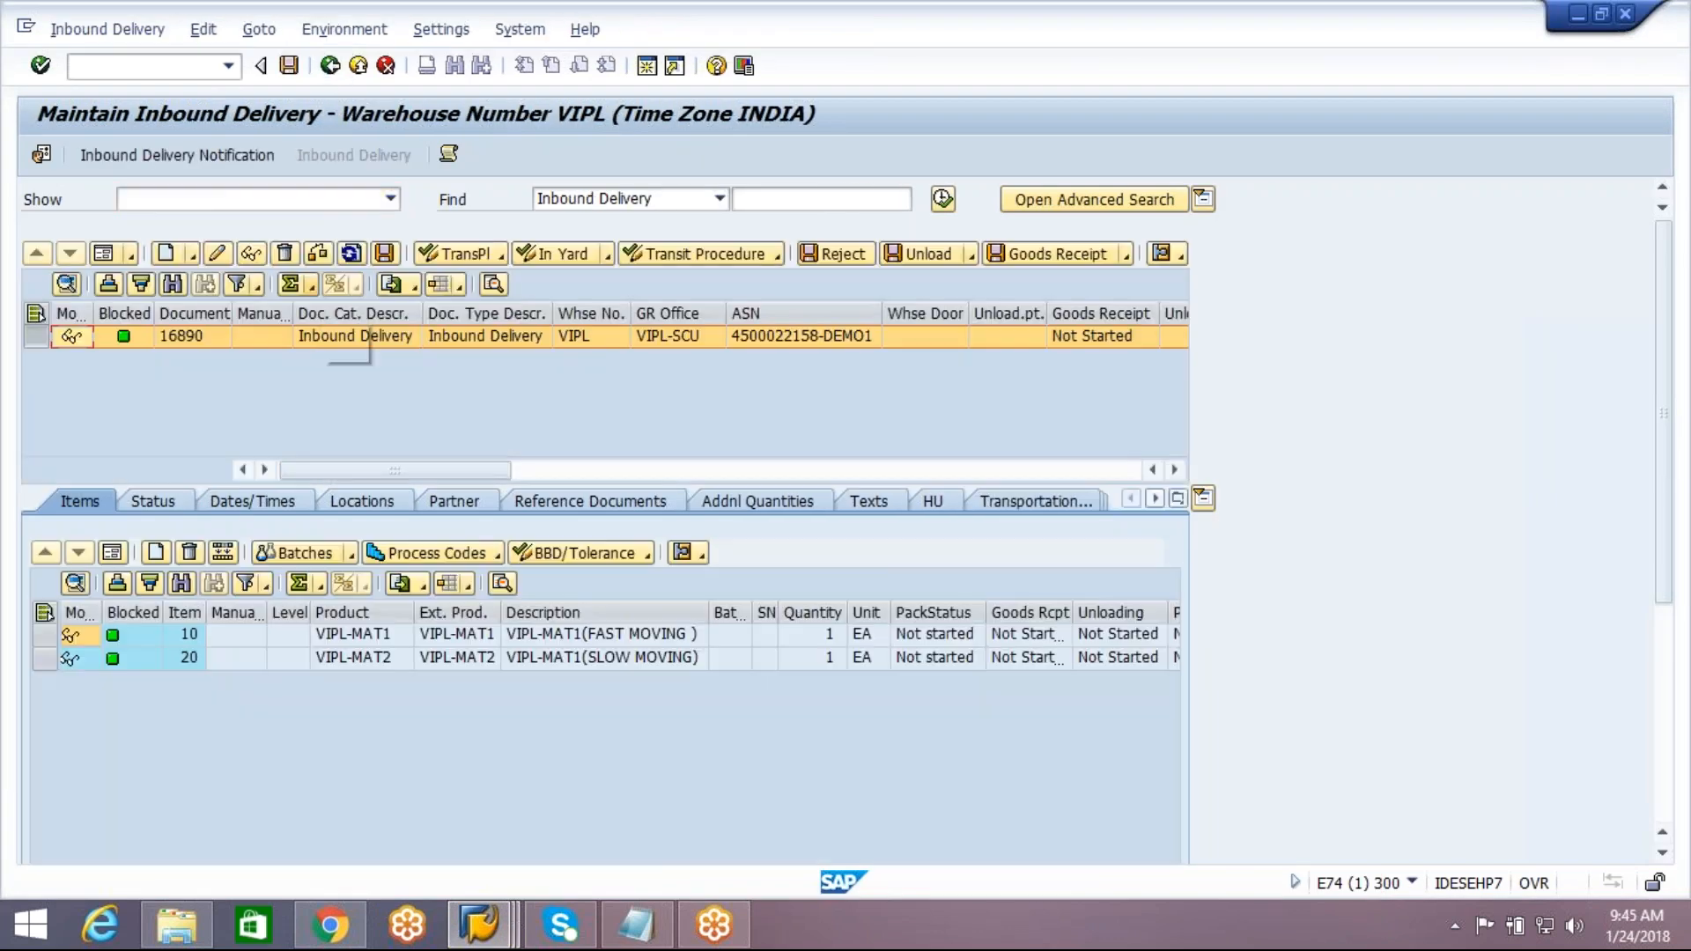
left_click(238, 160)
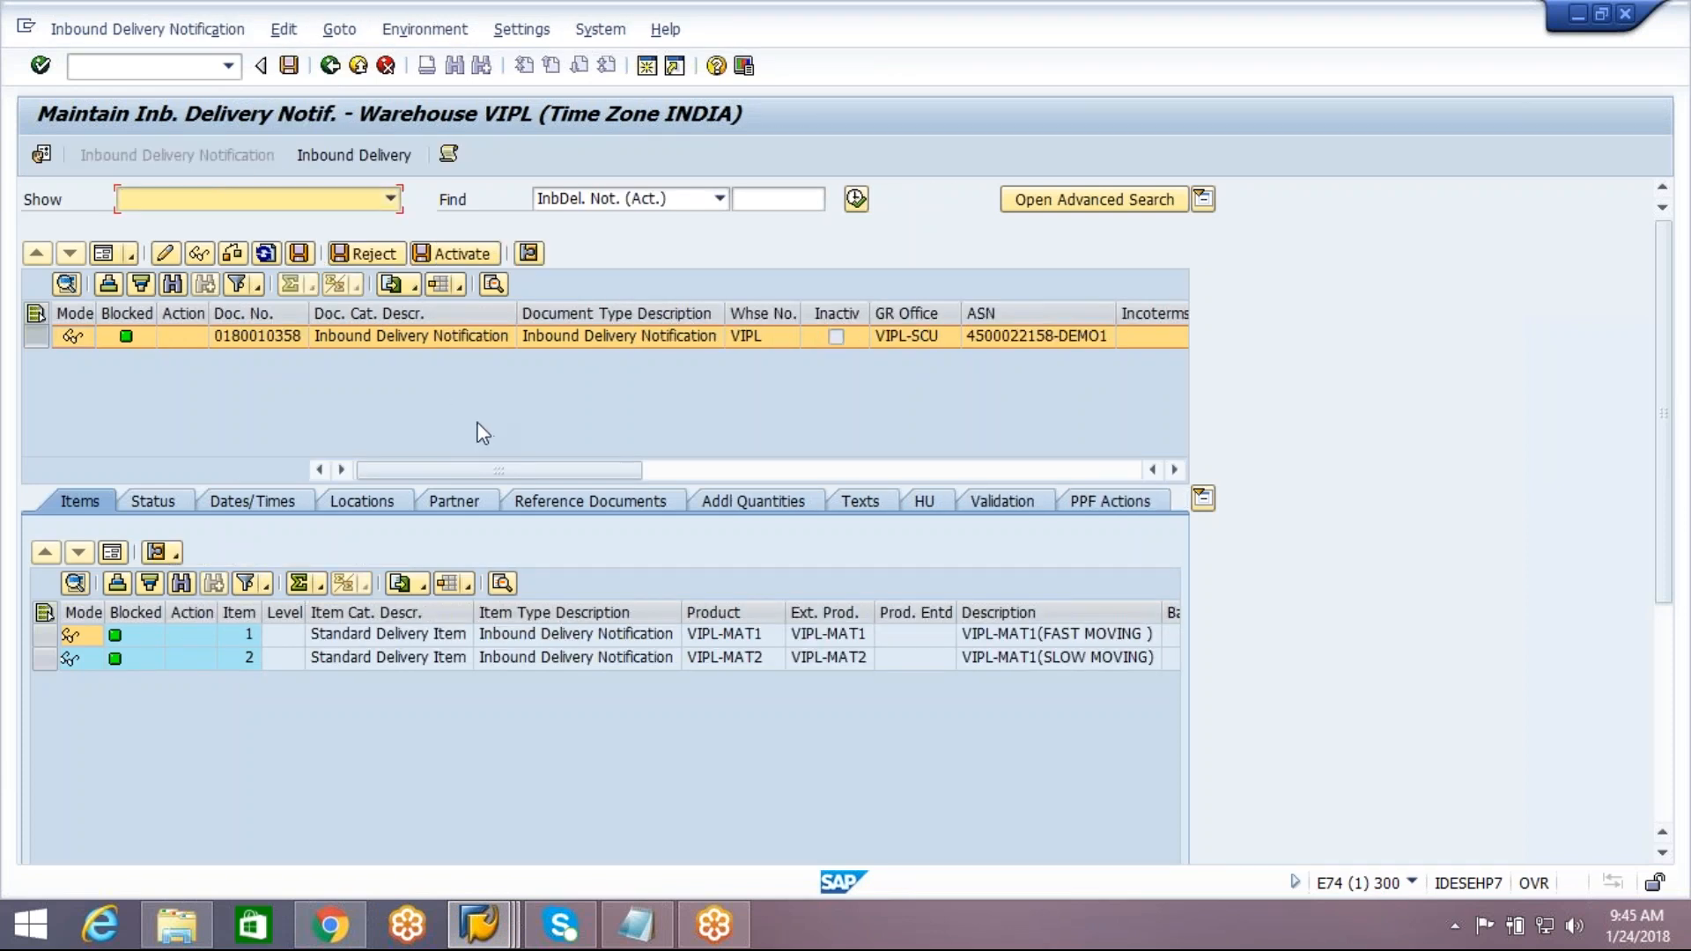
left_click(858, 206)
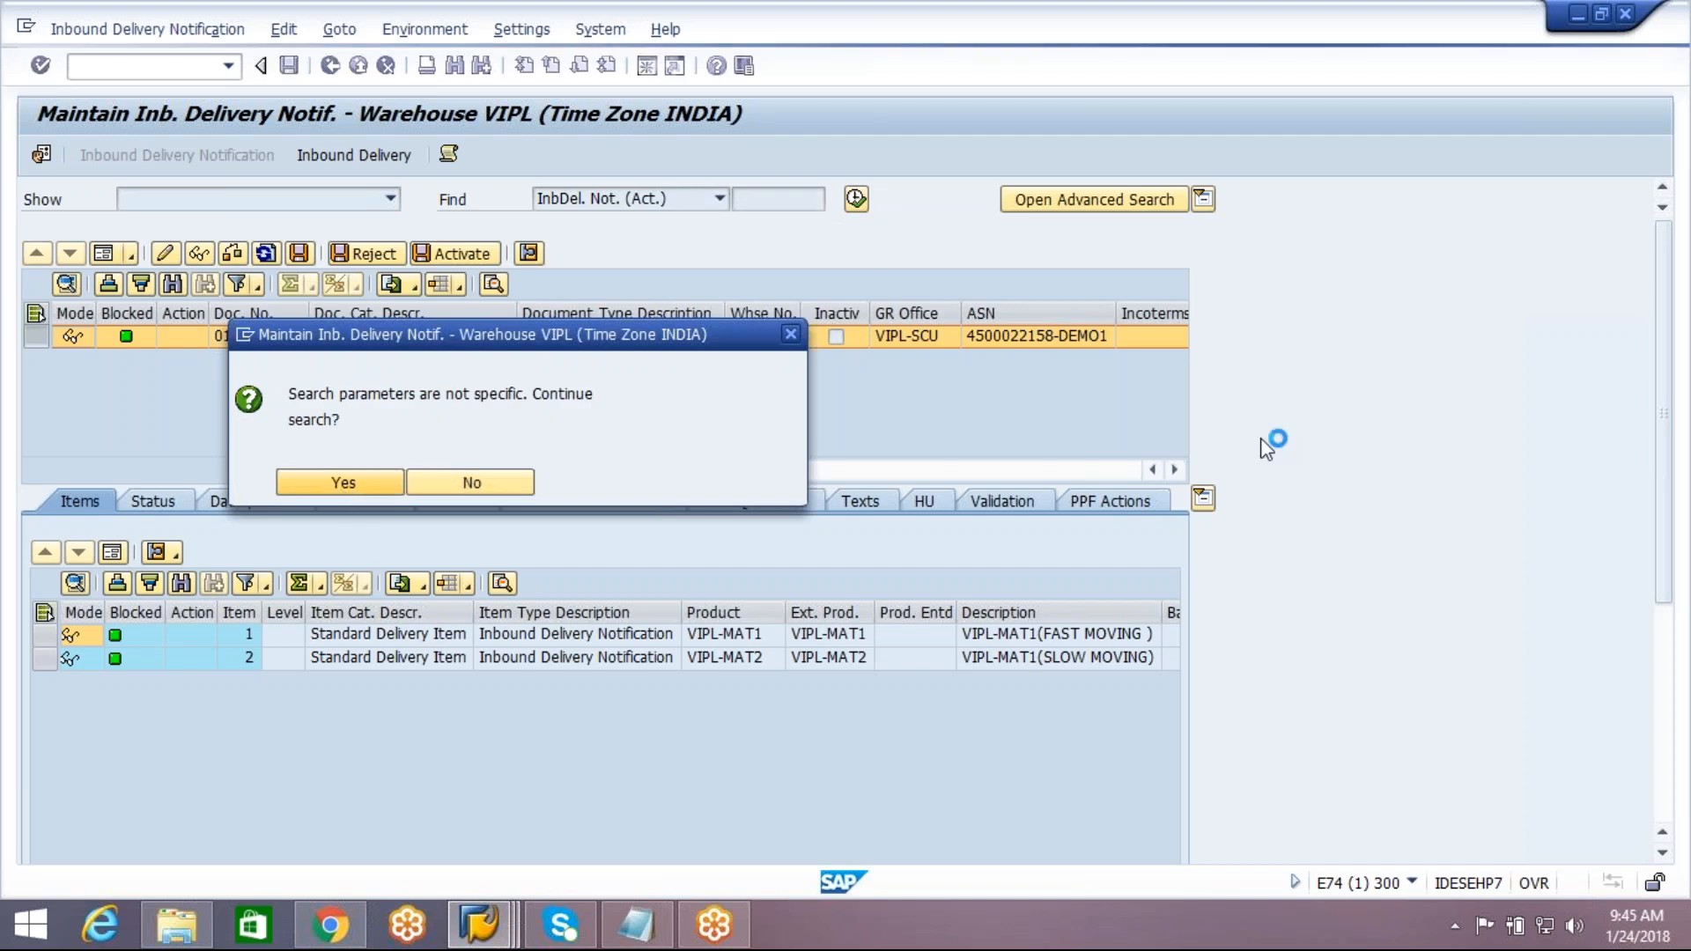
key("Return")
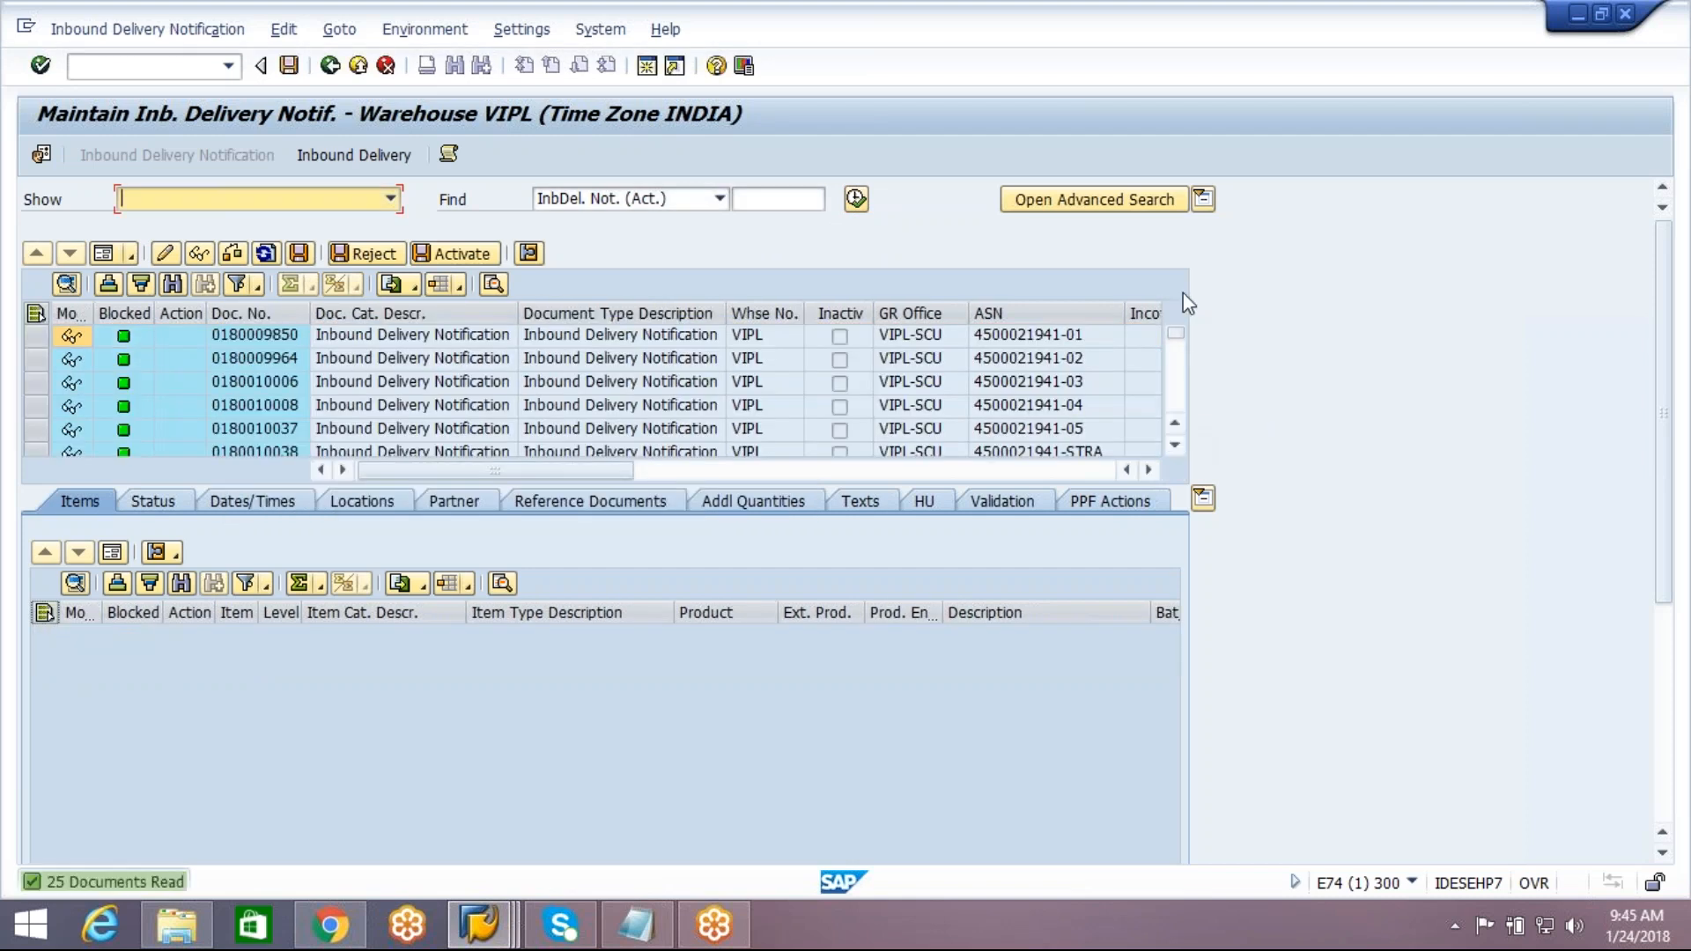
Load the inbound delivery notification whose ASN ends in DEMO2 and display its EWM inbound delivery
scroll(1169, 438, "down", 5)
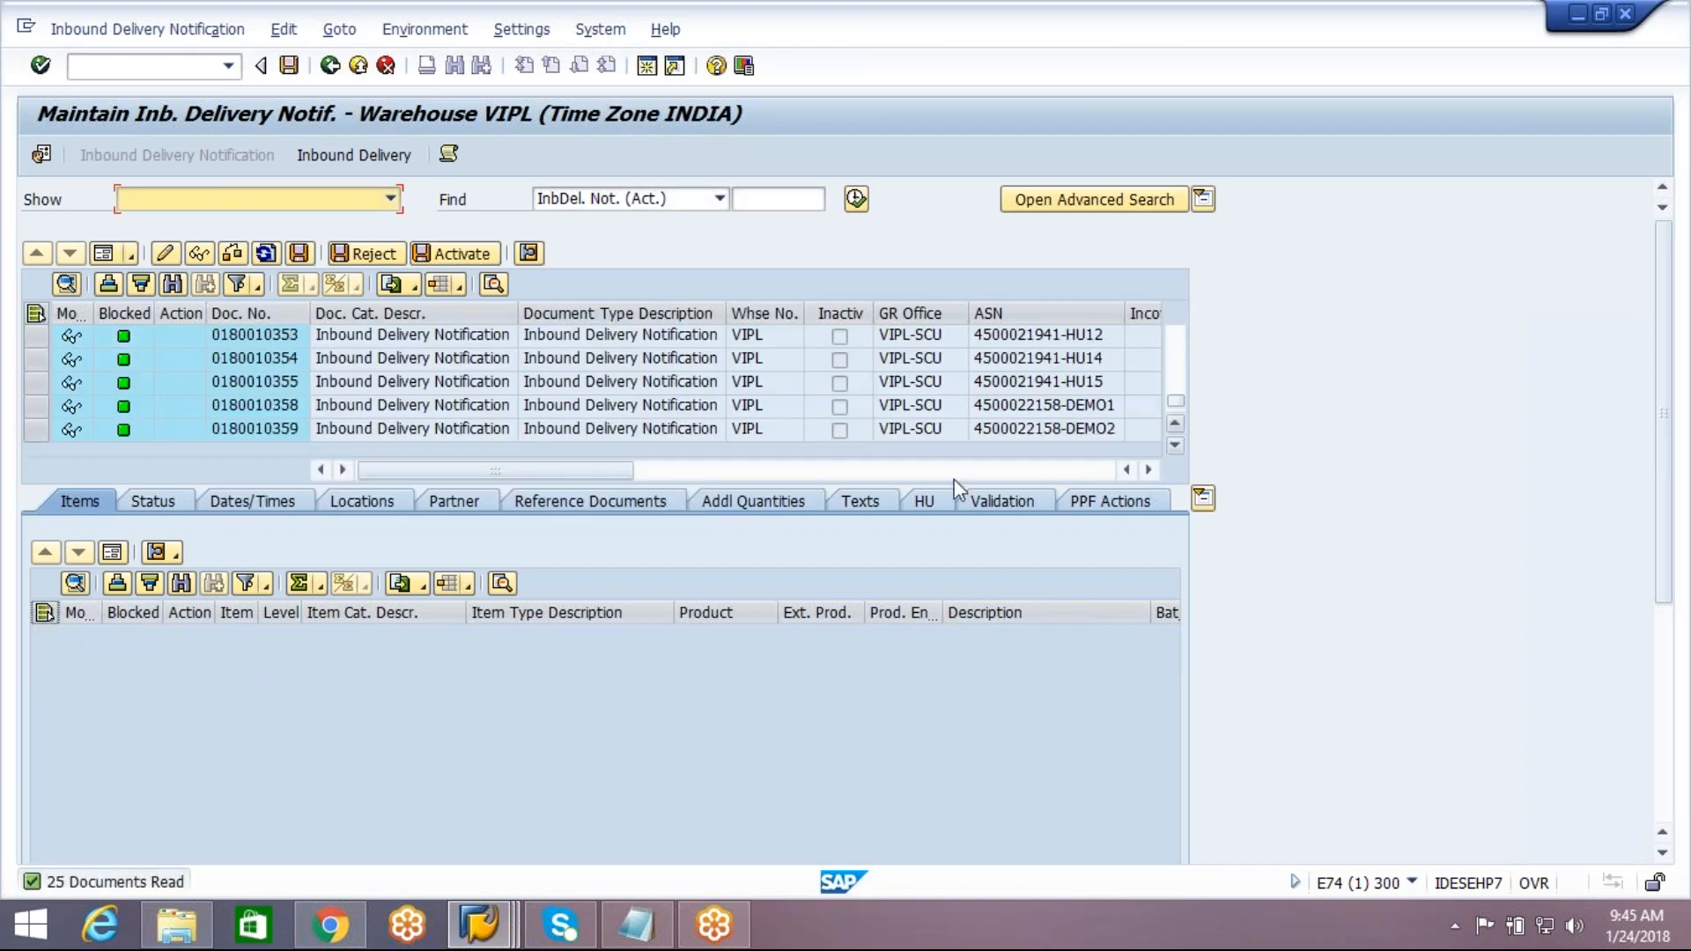
left_click(469, 430)
double_click(469, 435)
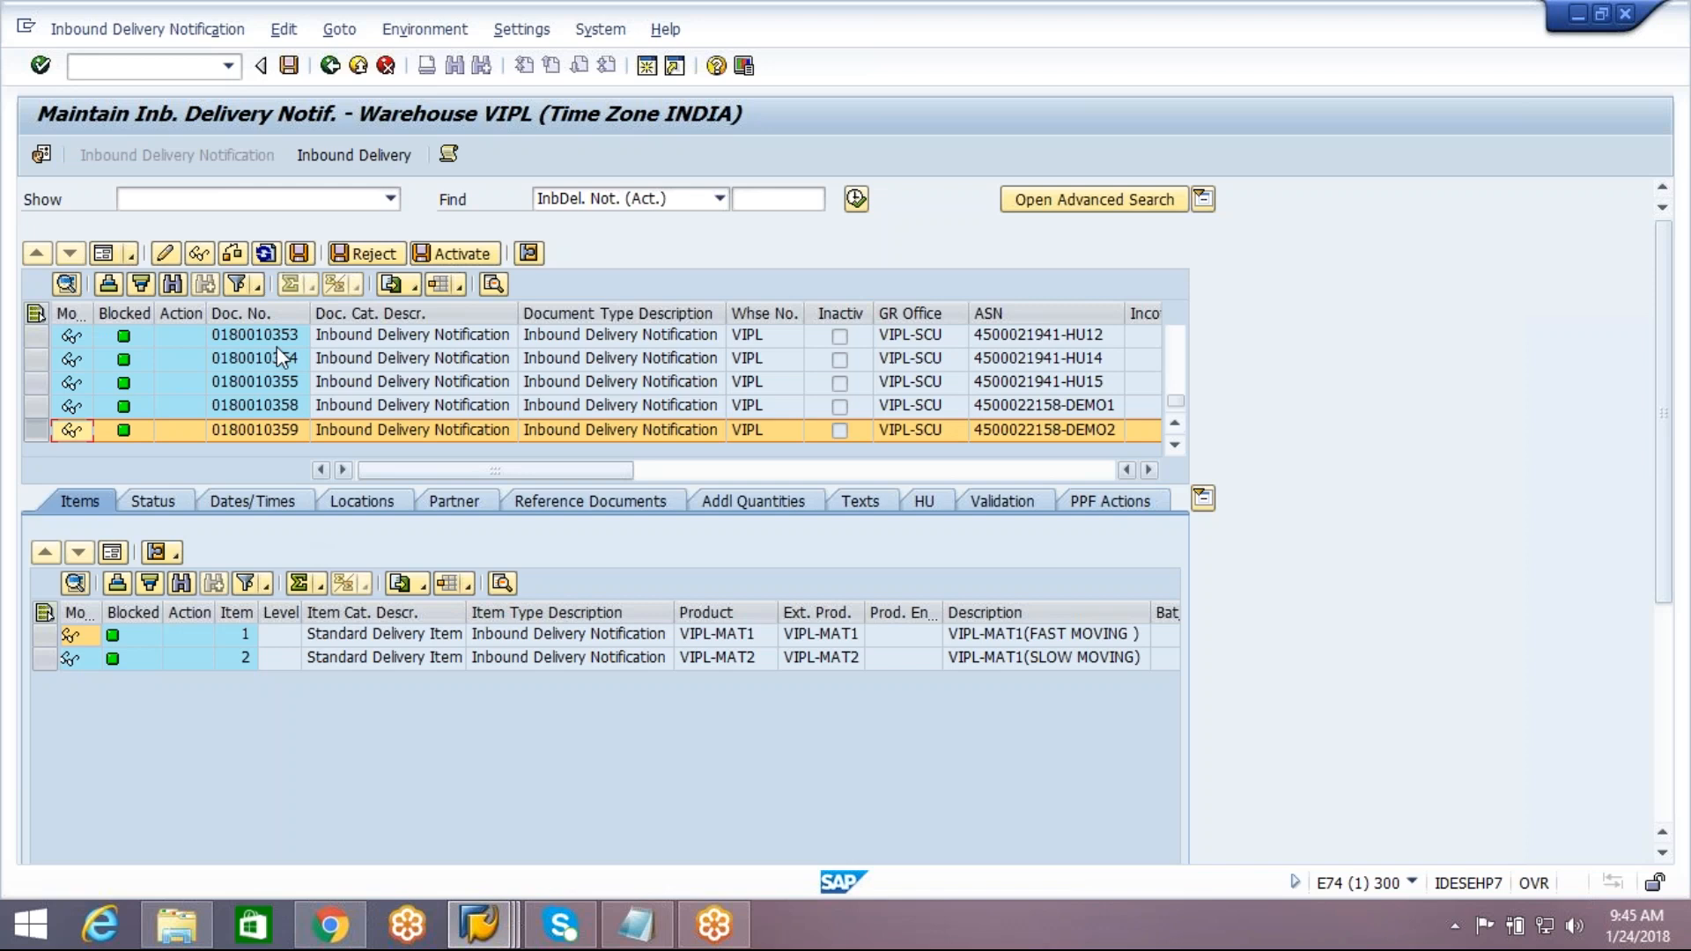
left_click(339, 160)
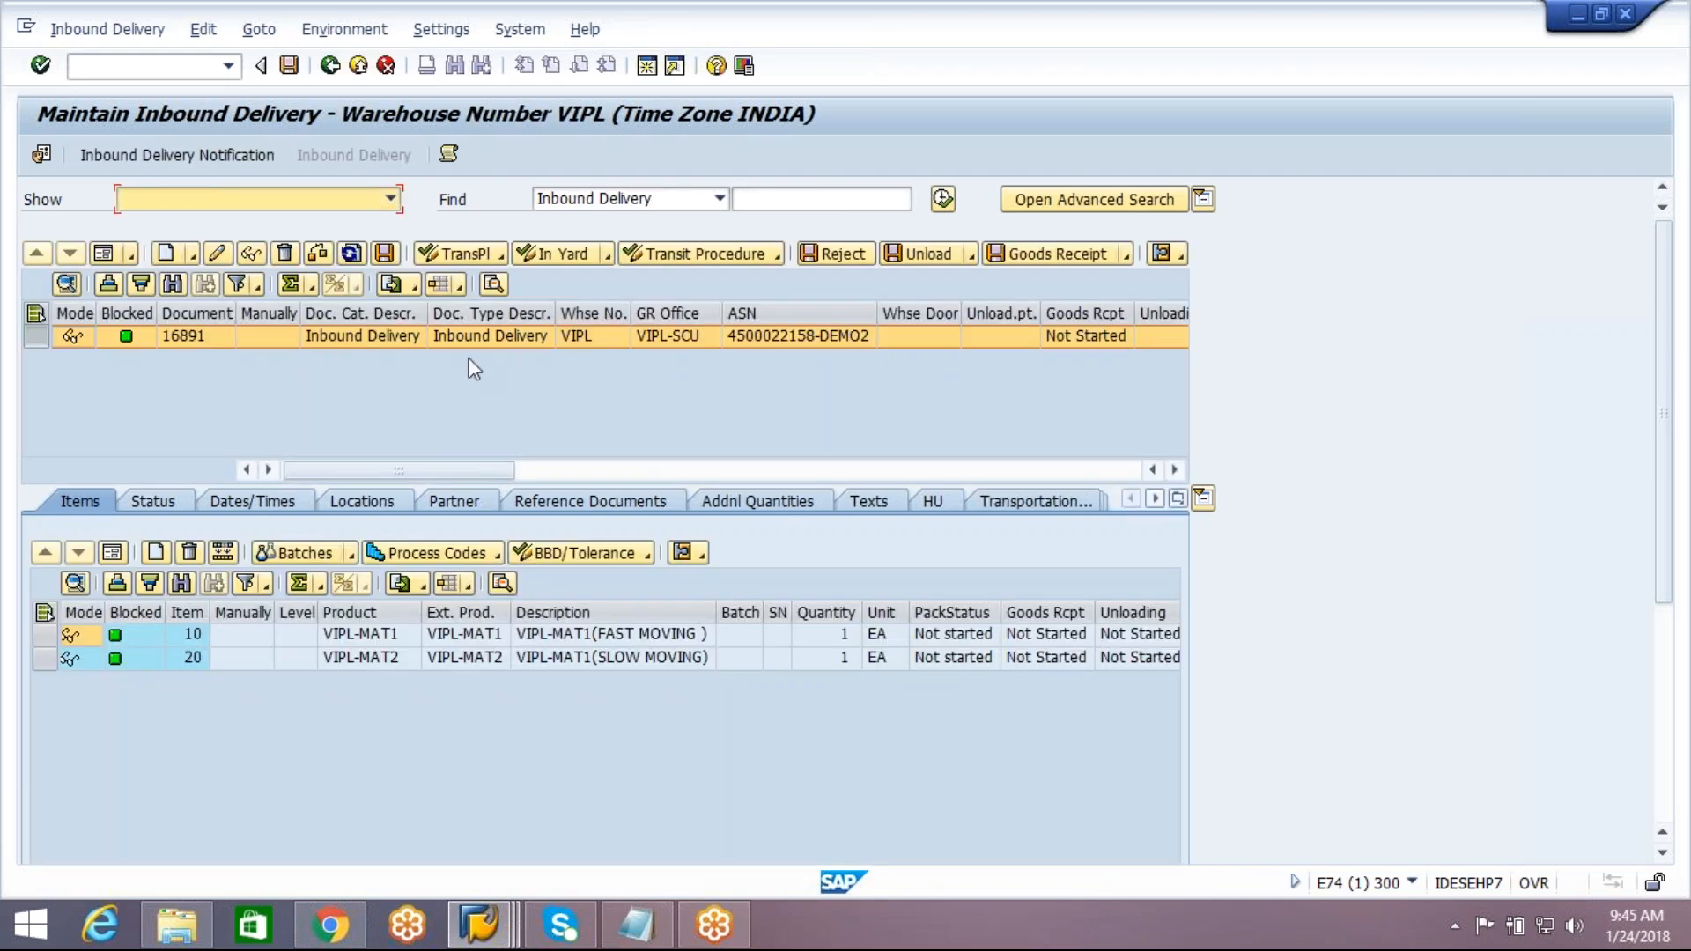
Open the packing work center for the DEMO2 inbound delivery through its follow-on functions
left_click(120, 37)
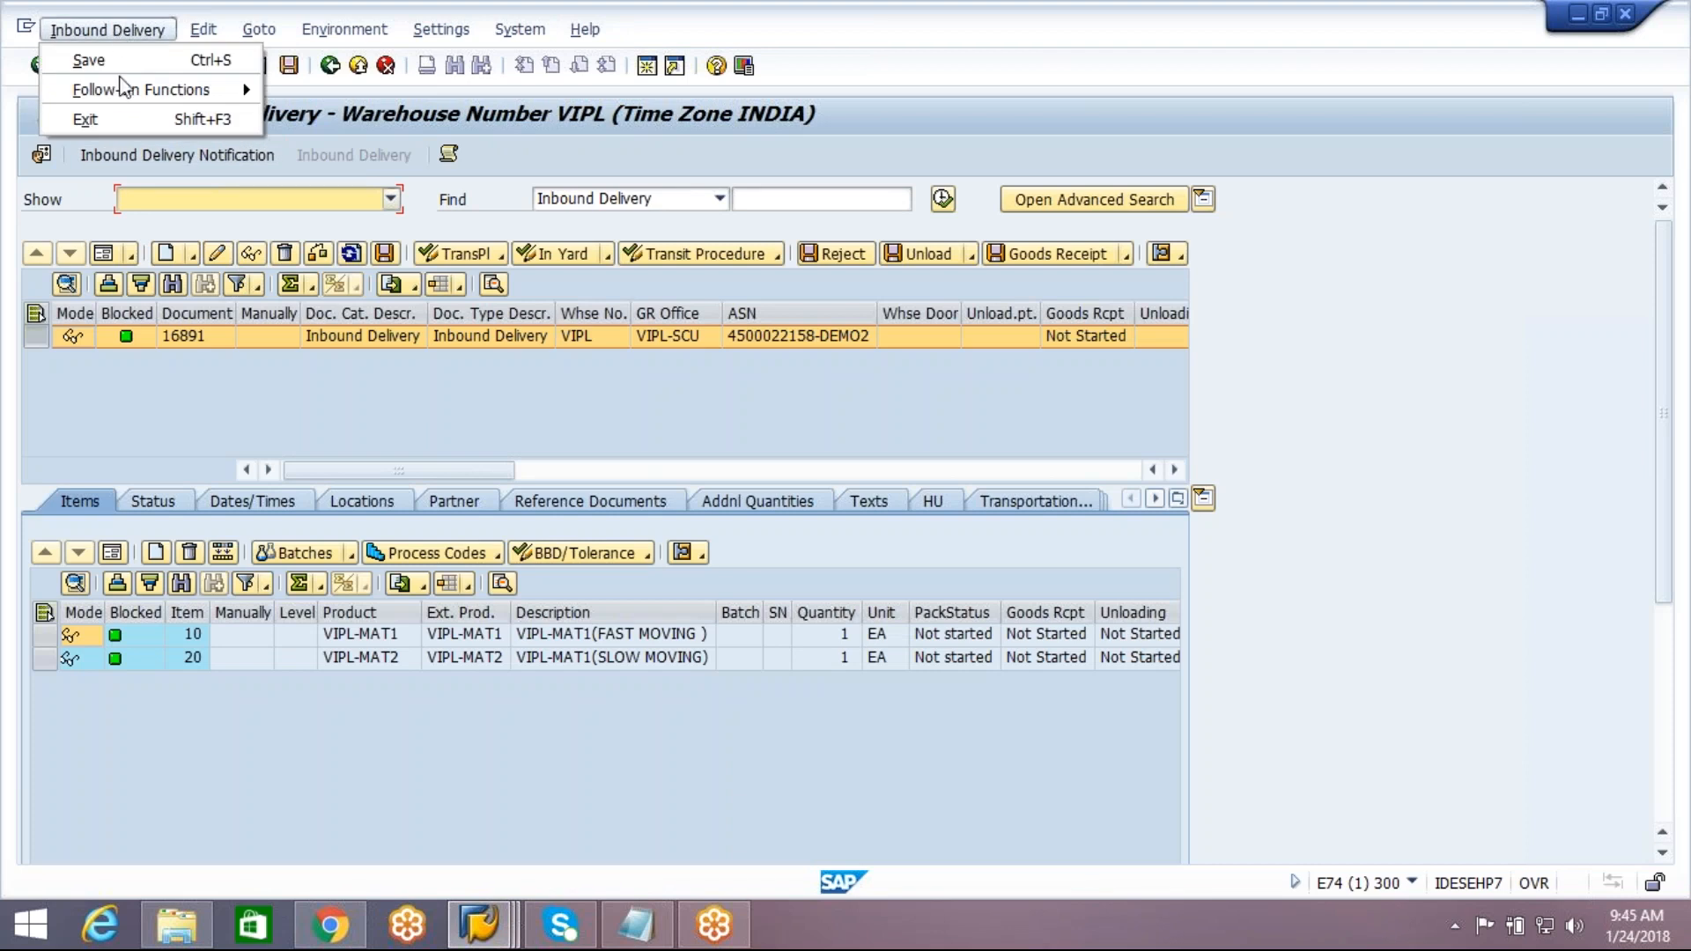
mouse_move(126, 97)
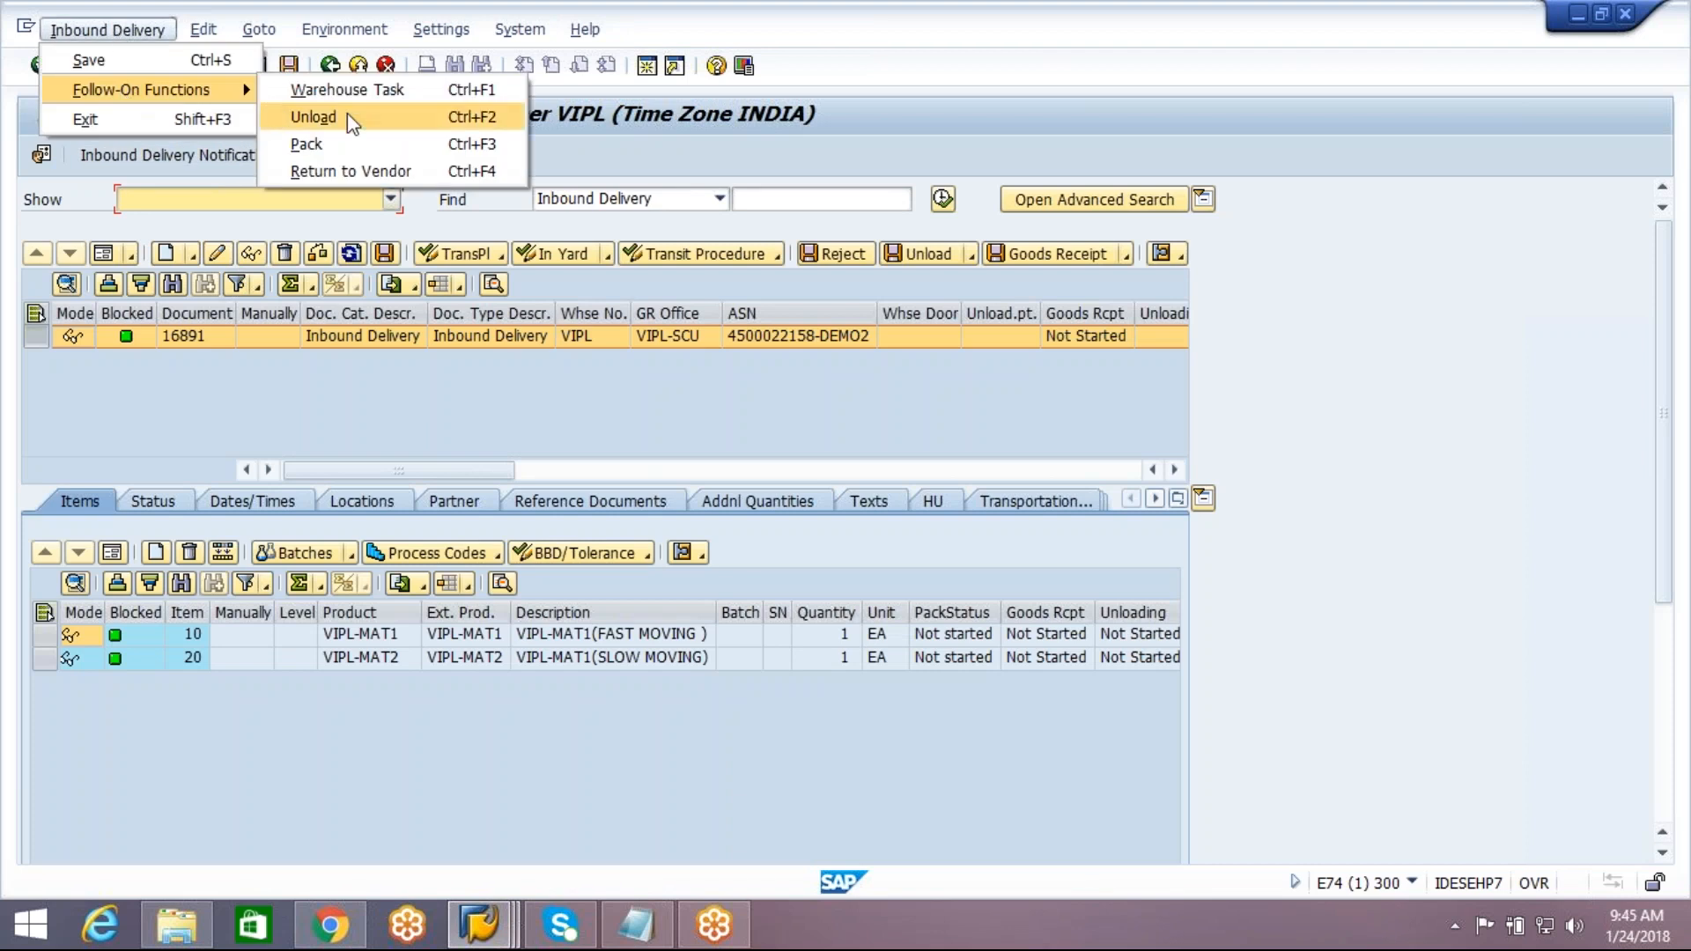
left_click(308, 144)
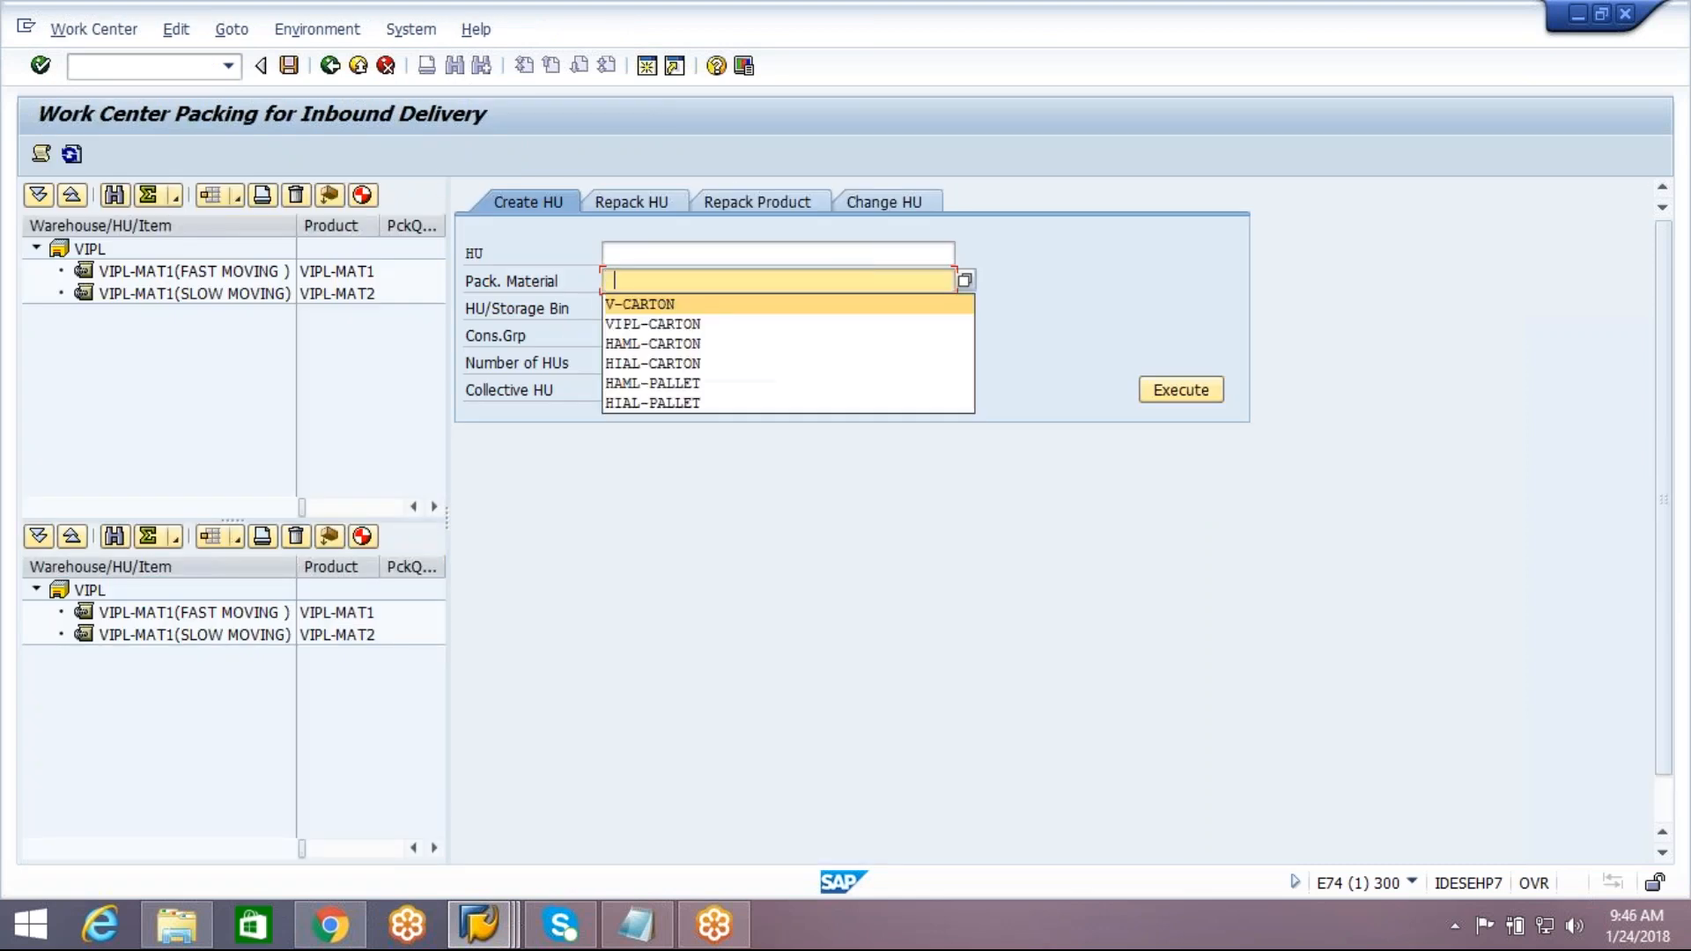
Create one V-CARTON handling unit with VIPL-MAT2 and VIPL-MAT1 packed into it, and save the packing
left_click(665, 302)
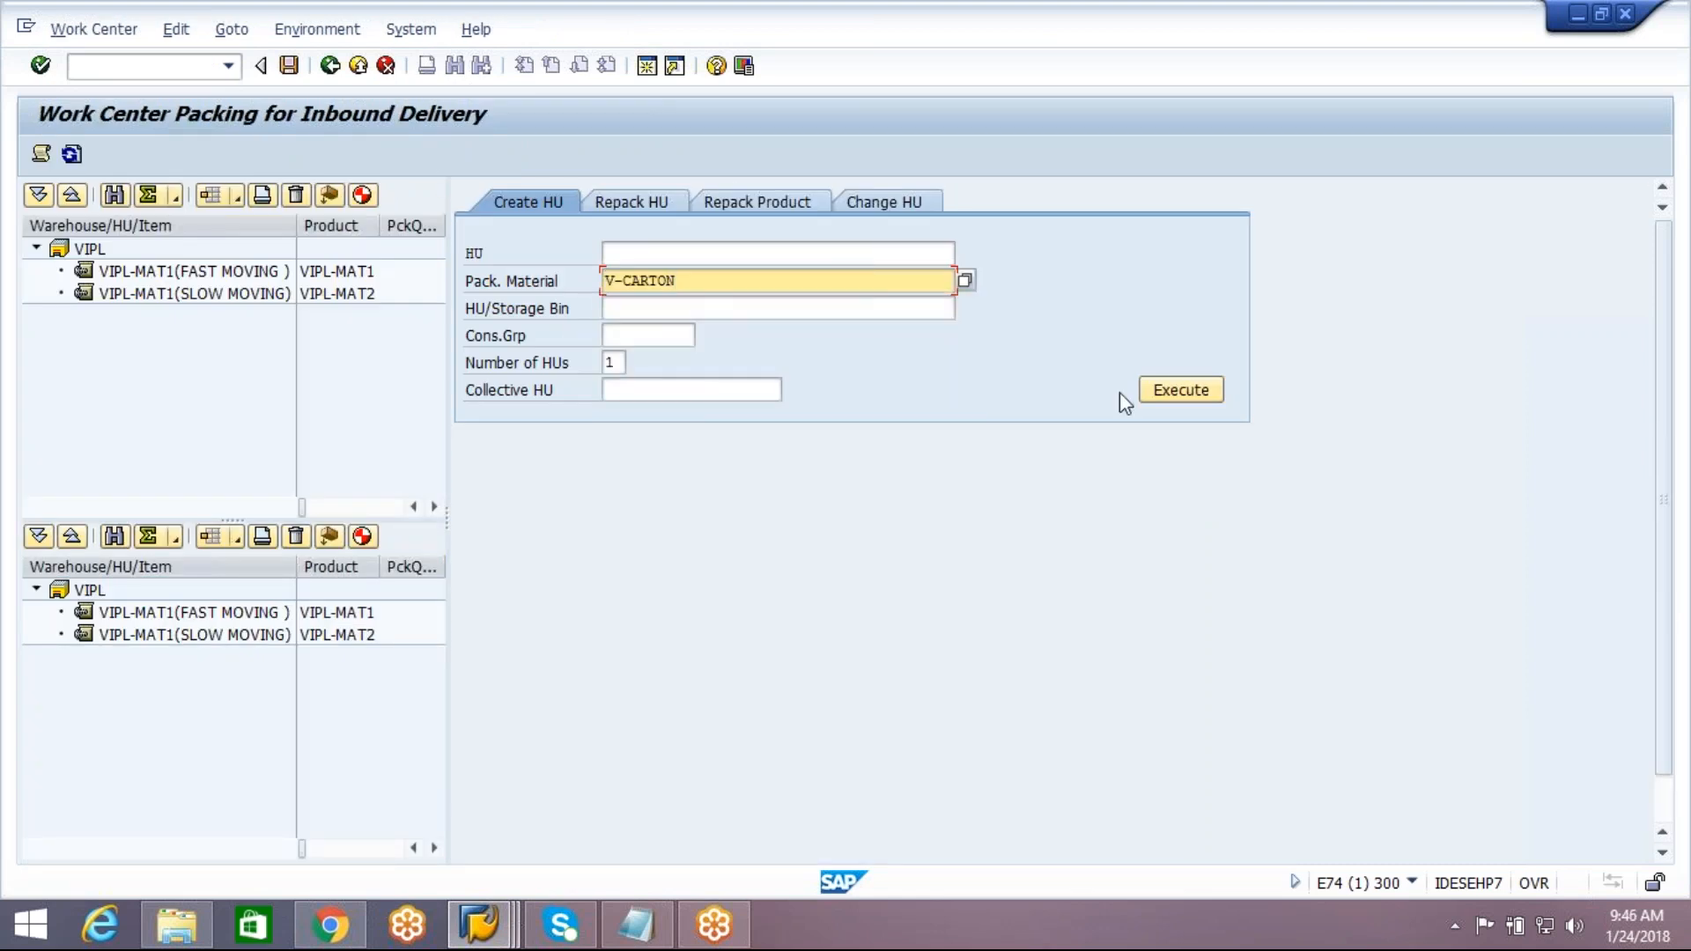
left_click(1198, 389)
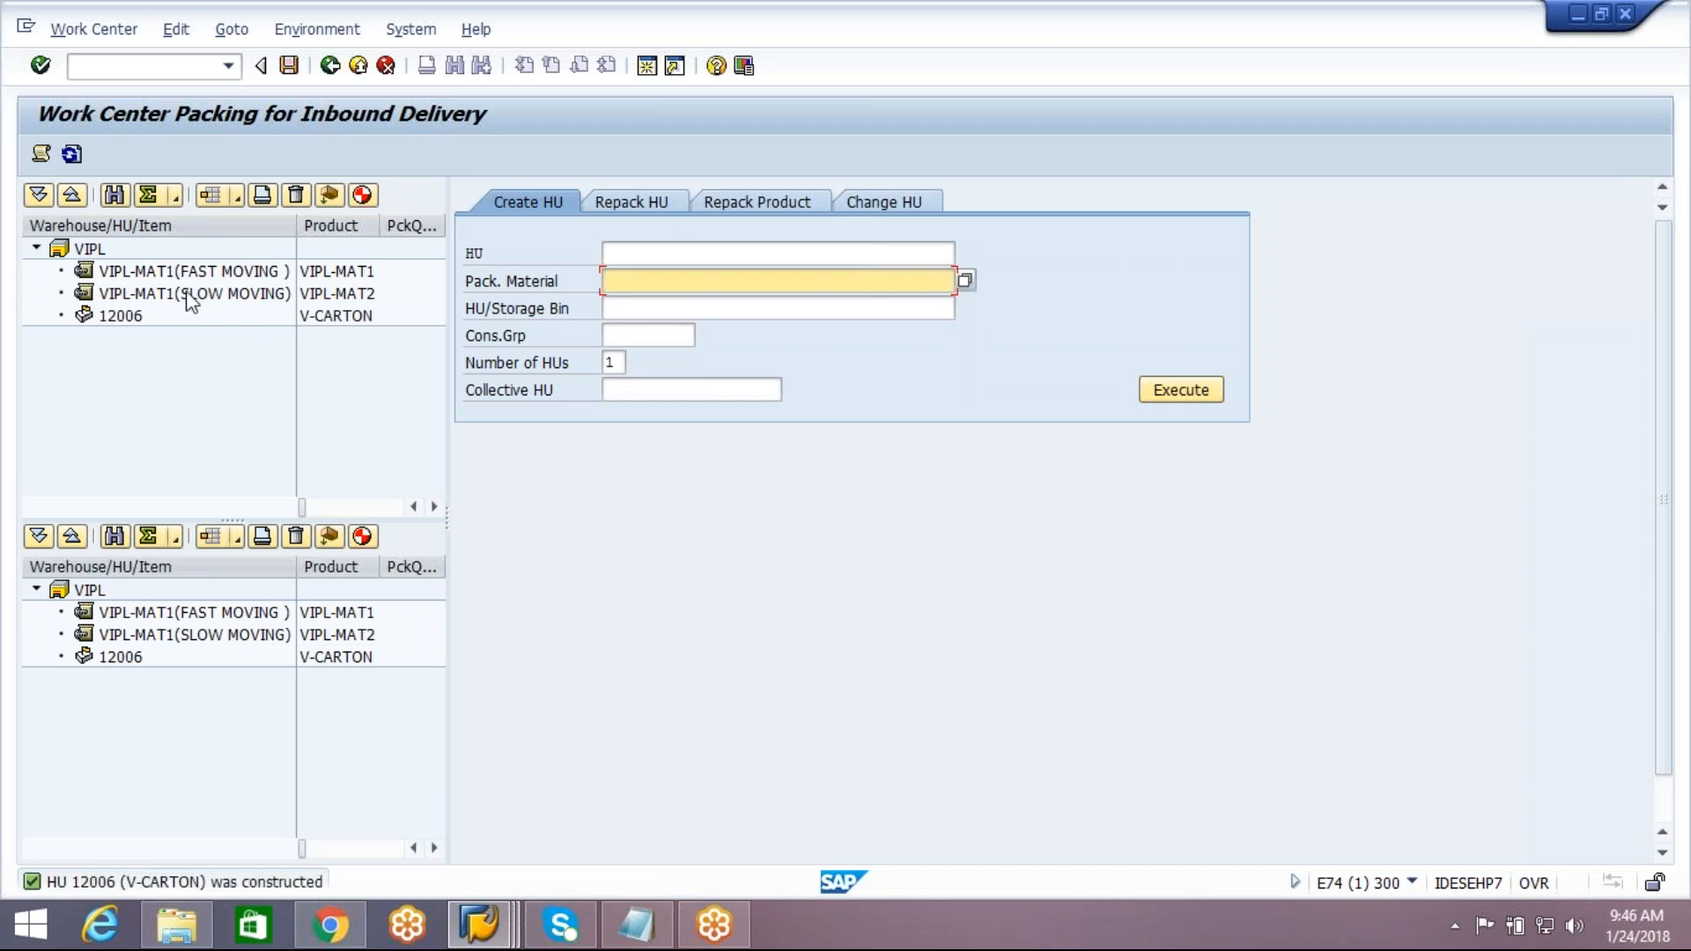
left_click_drag(215, 293, 120, 319)
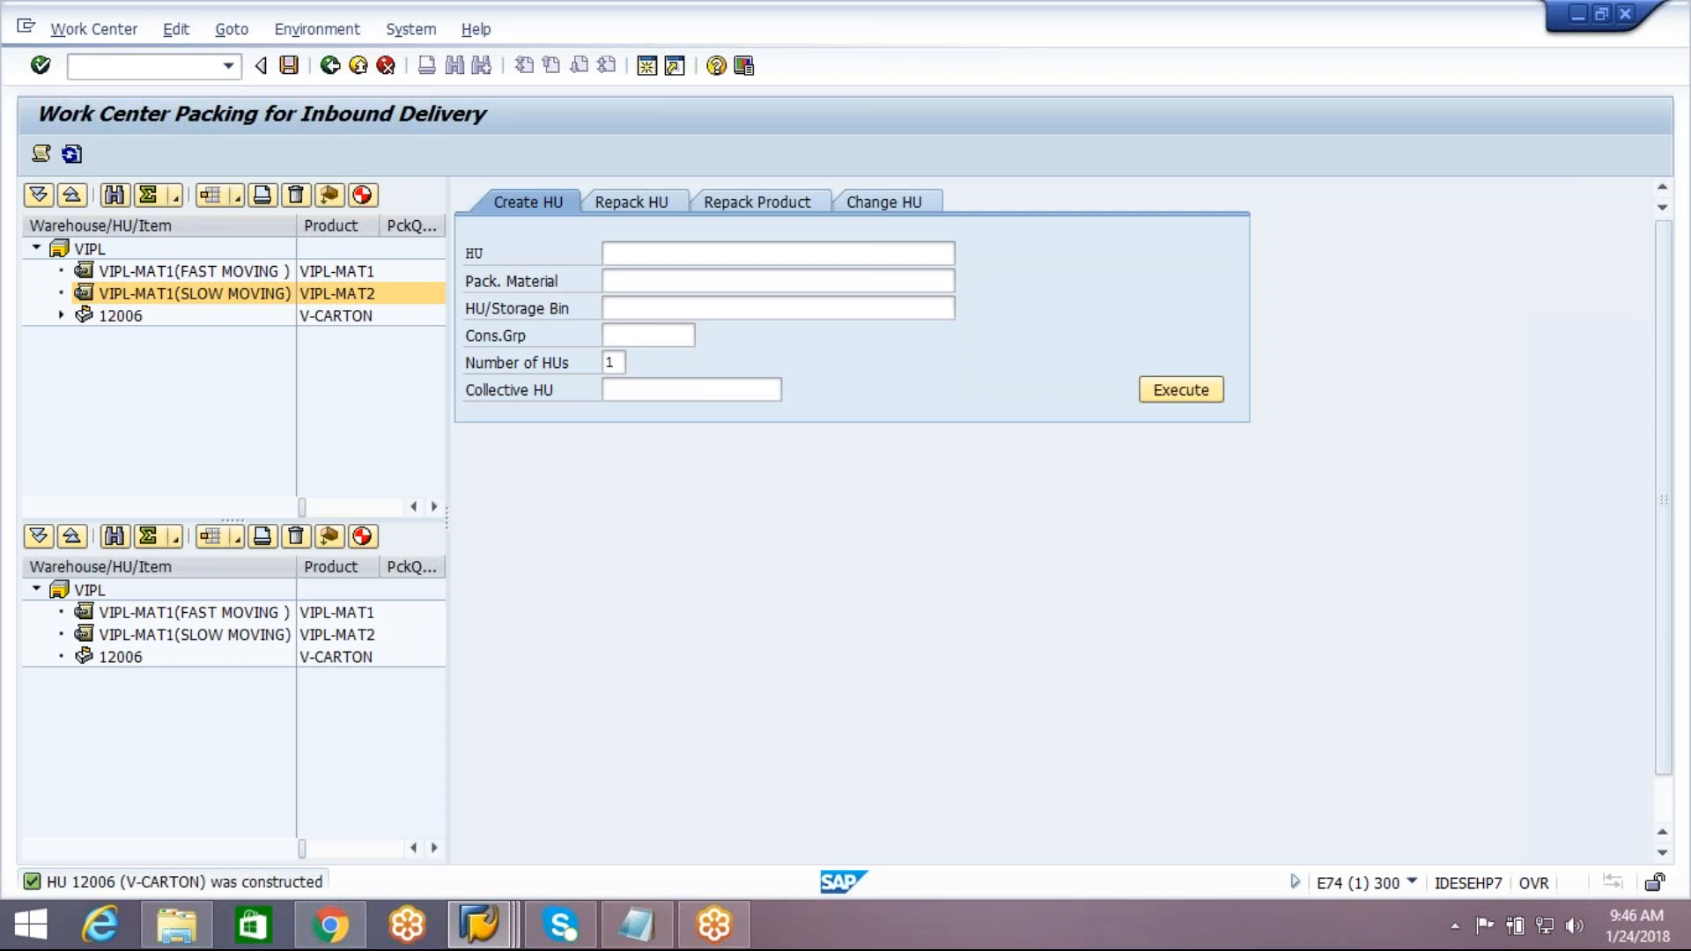
left_click_drag(193, 271, 121, 319)
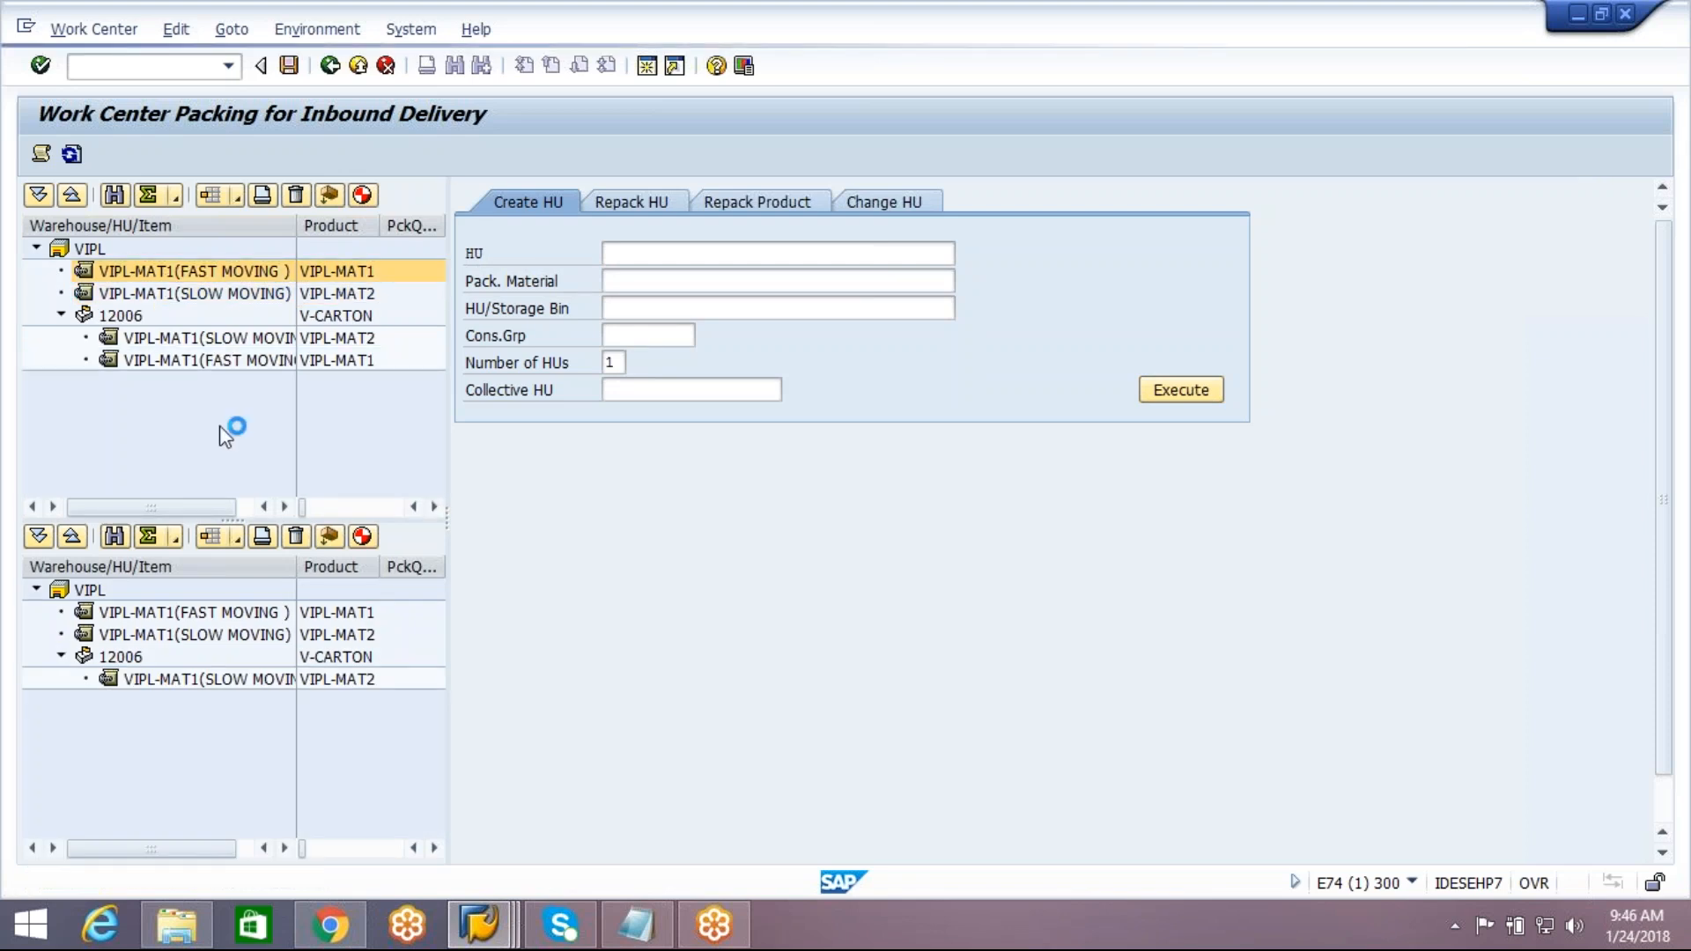
left_click(292, 68)
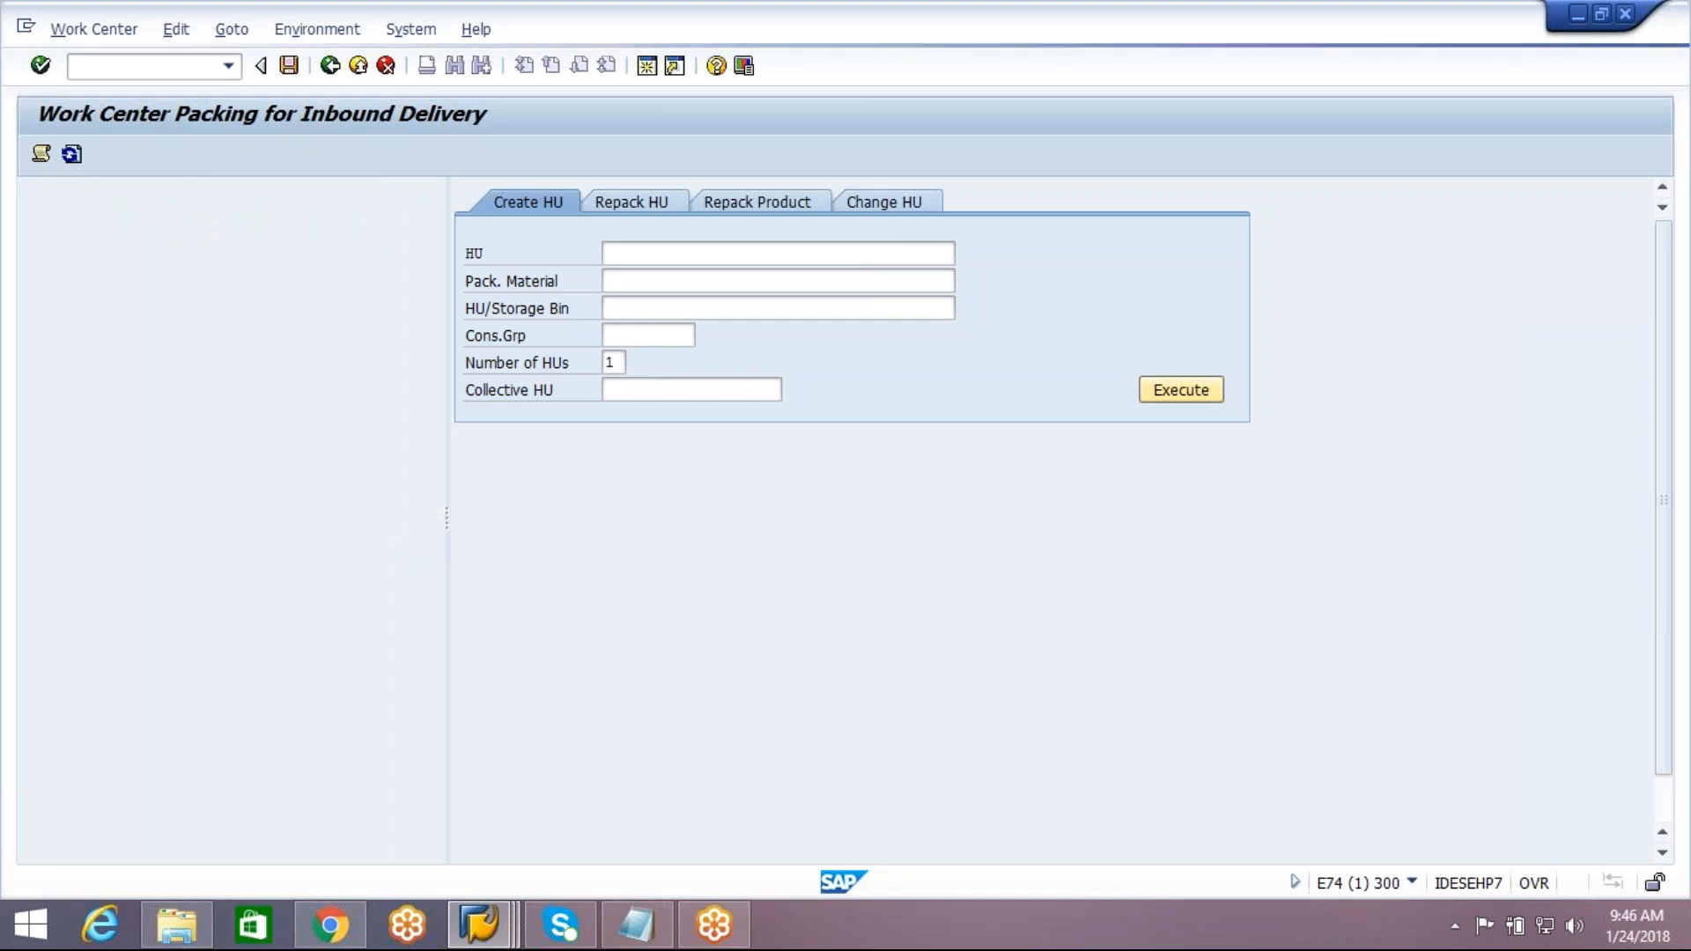
Review the saved carton's contents and the handling unit data of the EWM inbound delivery
left_click(59, 316)
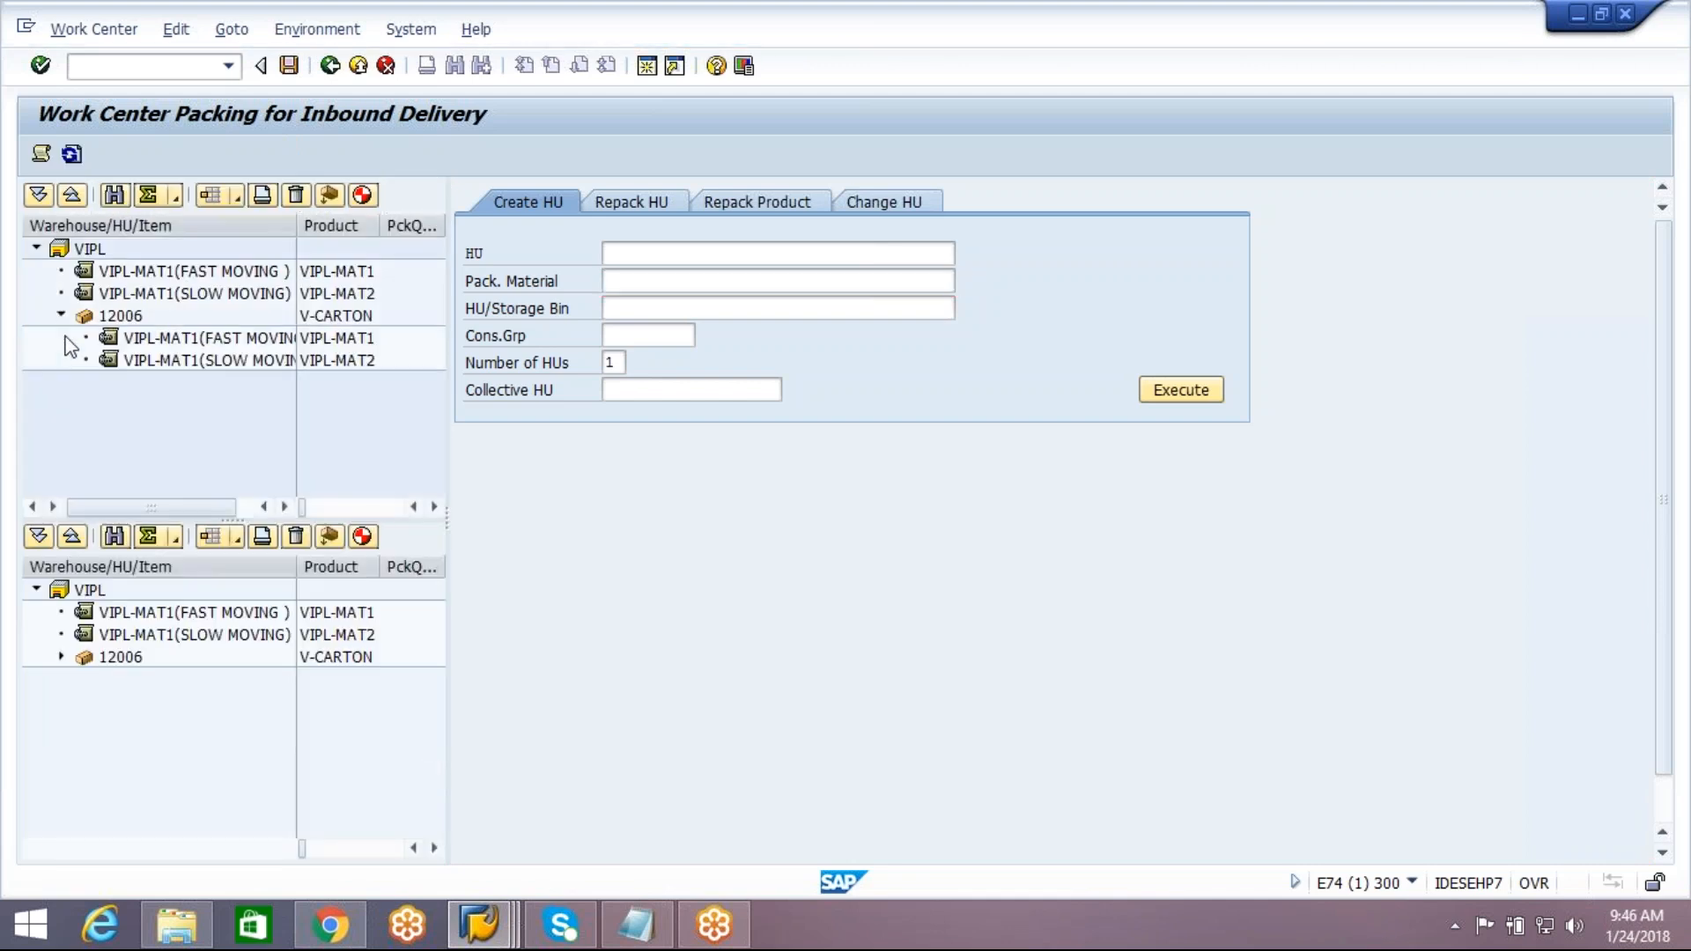
left_click(333, 71)
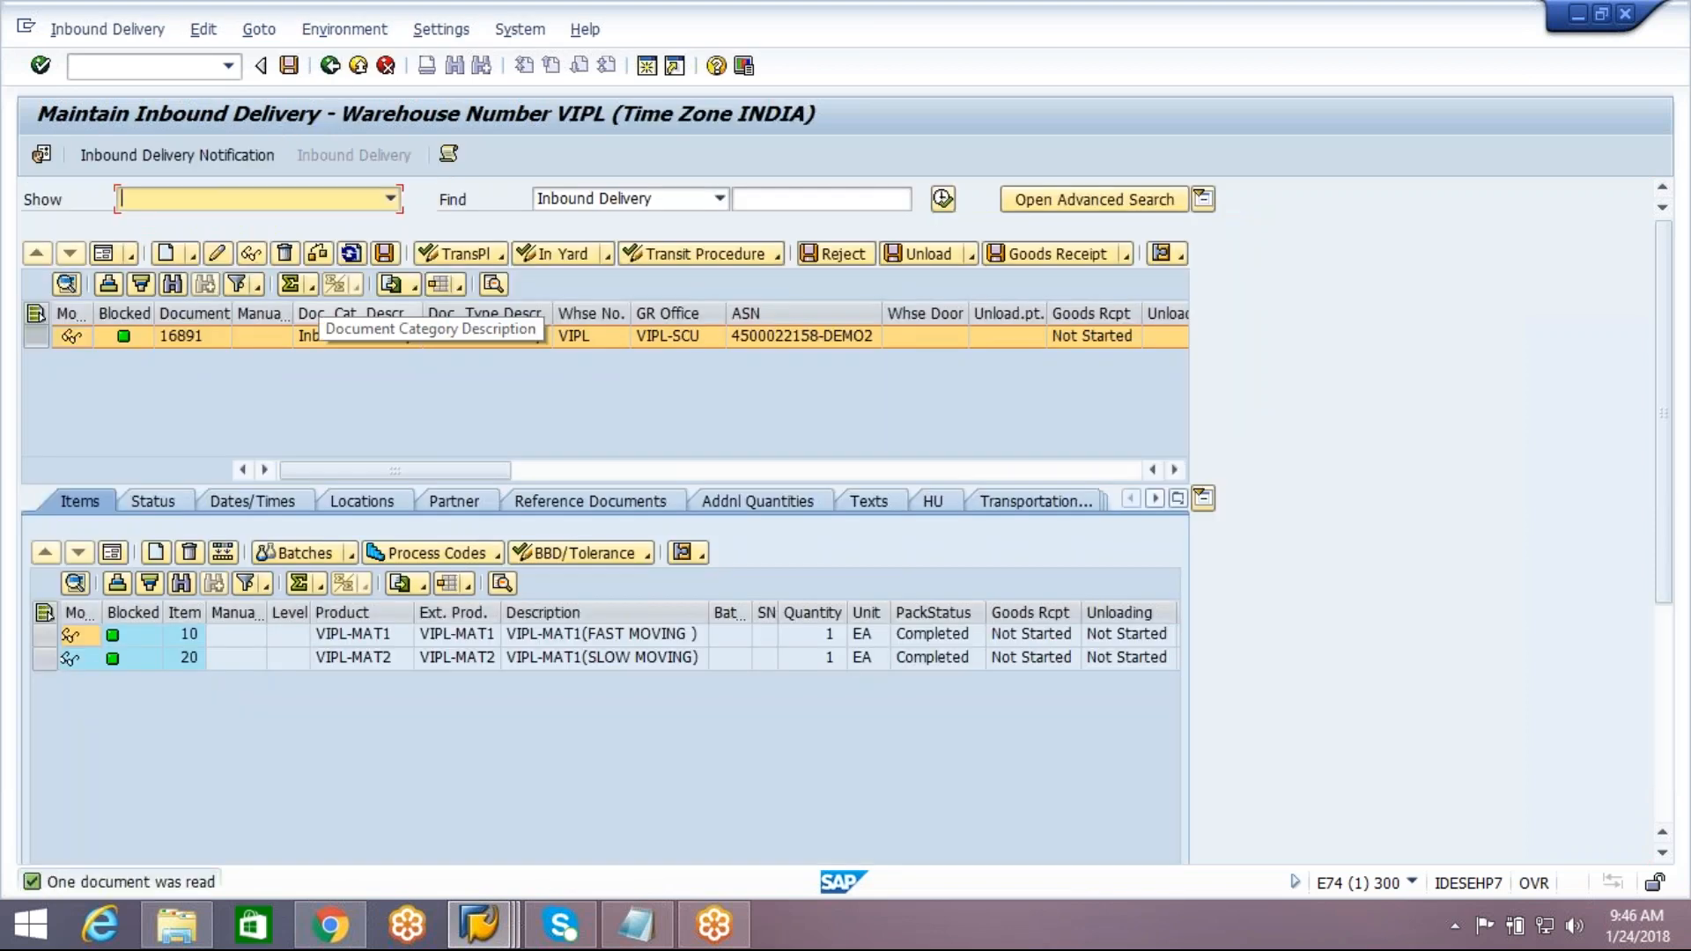
left_click(948, 510)
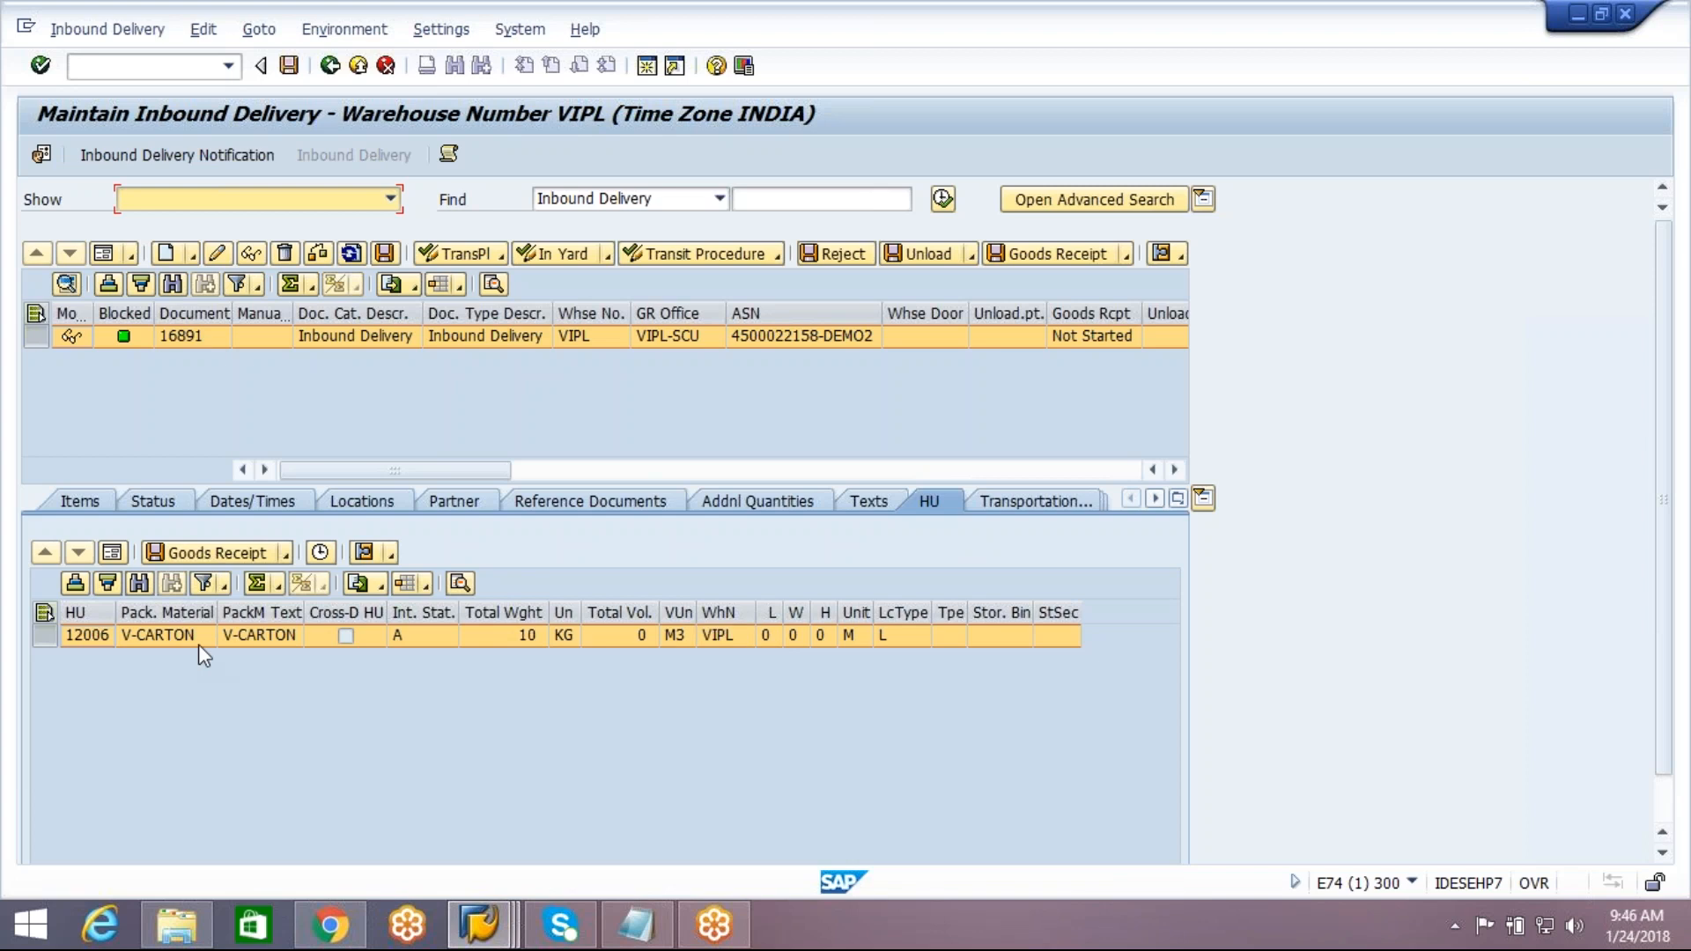
Reopen inbound delivery notification maintenance, search all active notifications and display the handling units of the DEMO2 notification
left_click(141, 158)
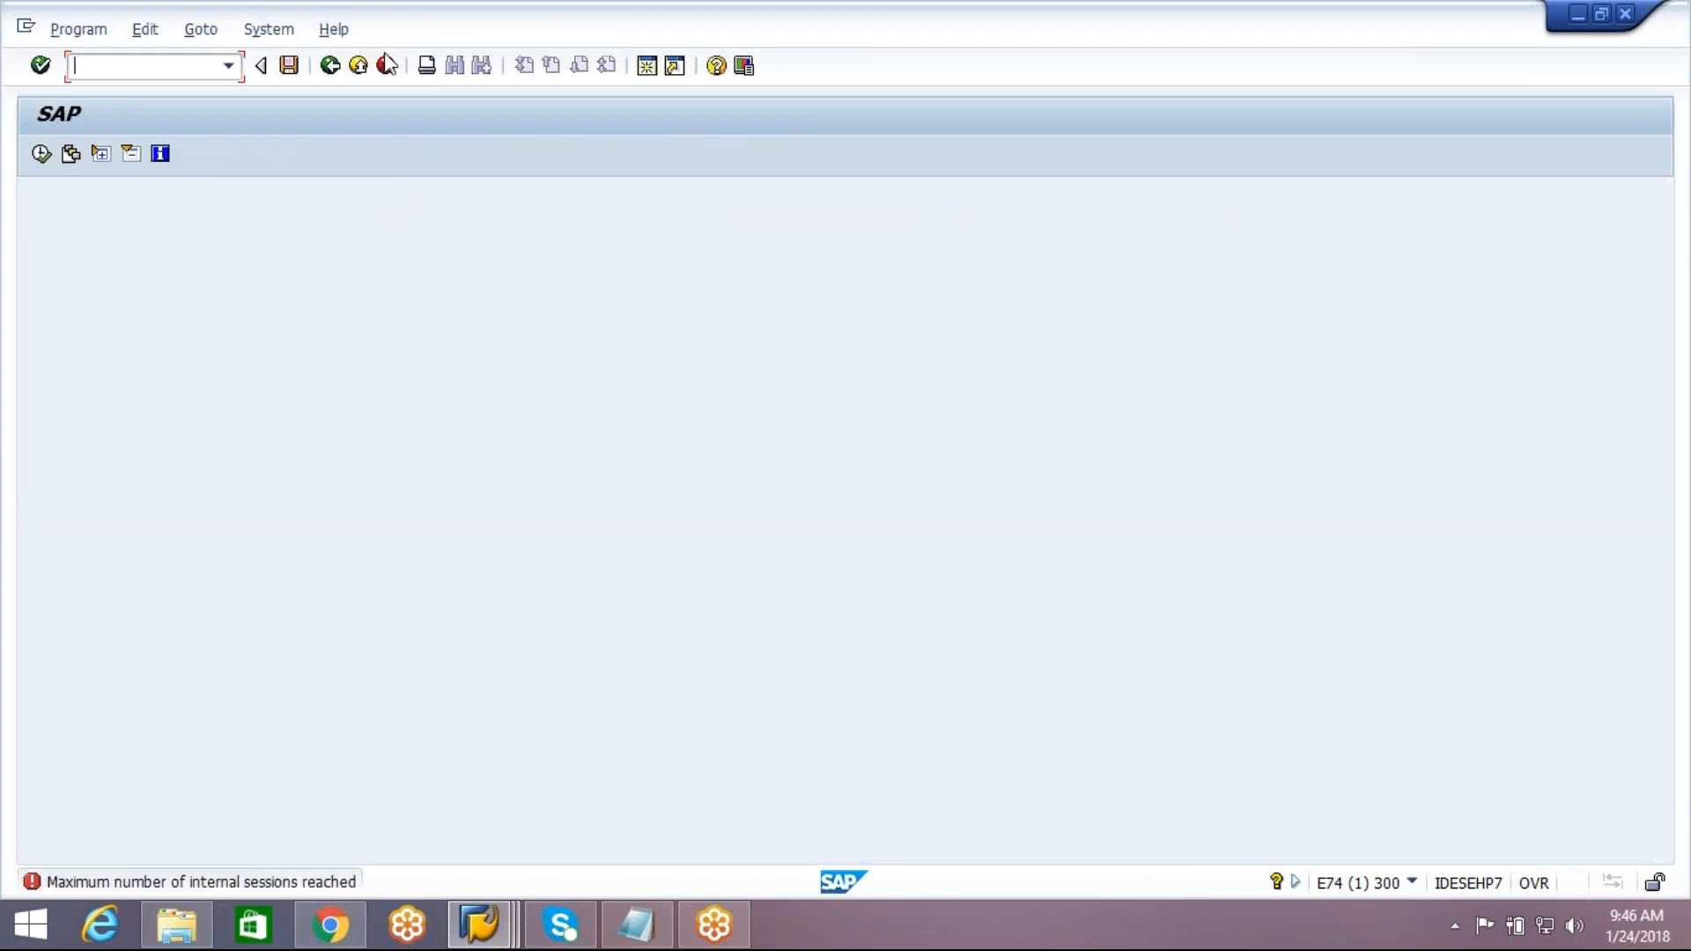
left_click(364, 68)
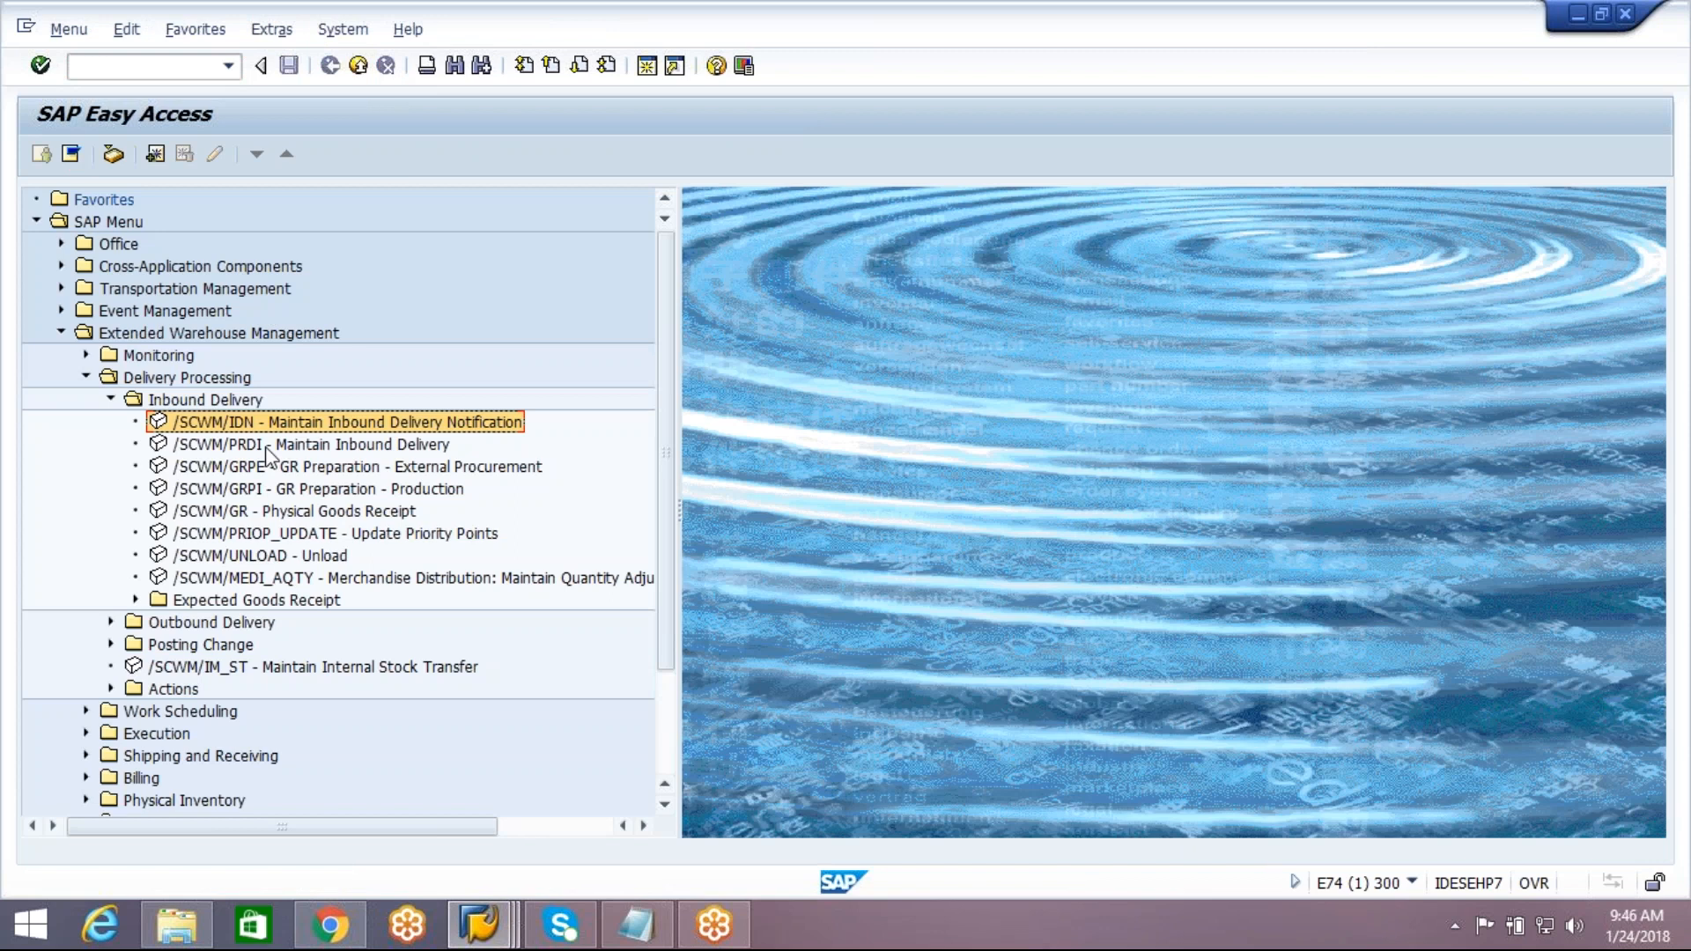
double_click(274, 424)
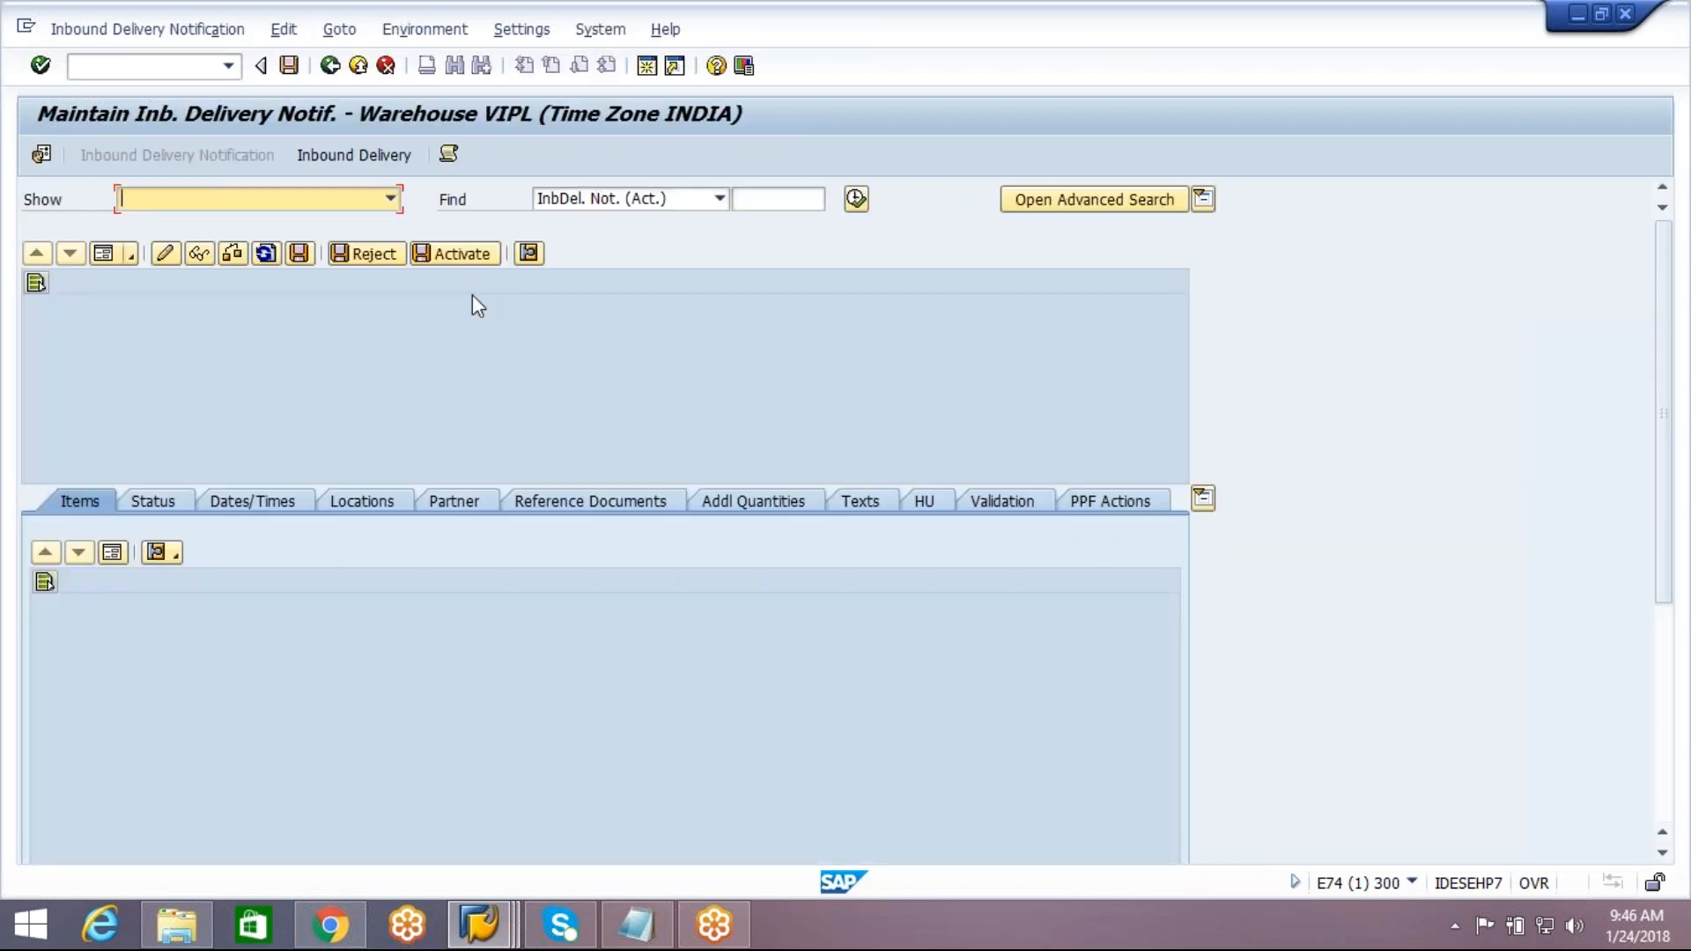
left_click(856, 199)
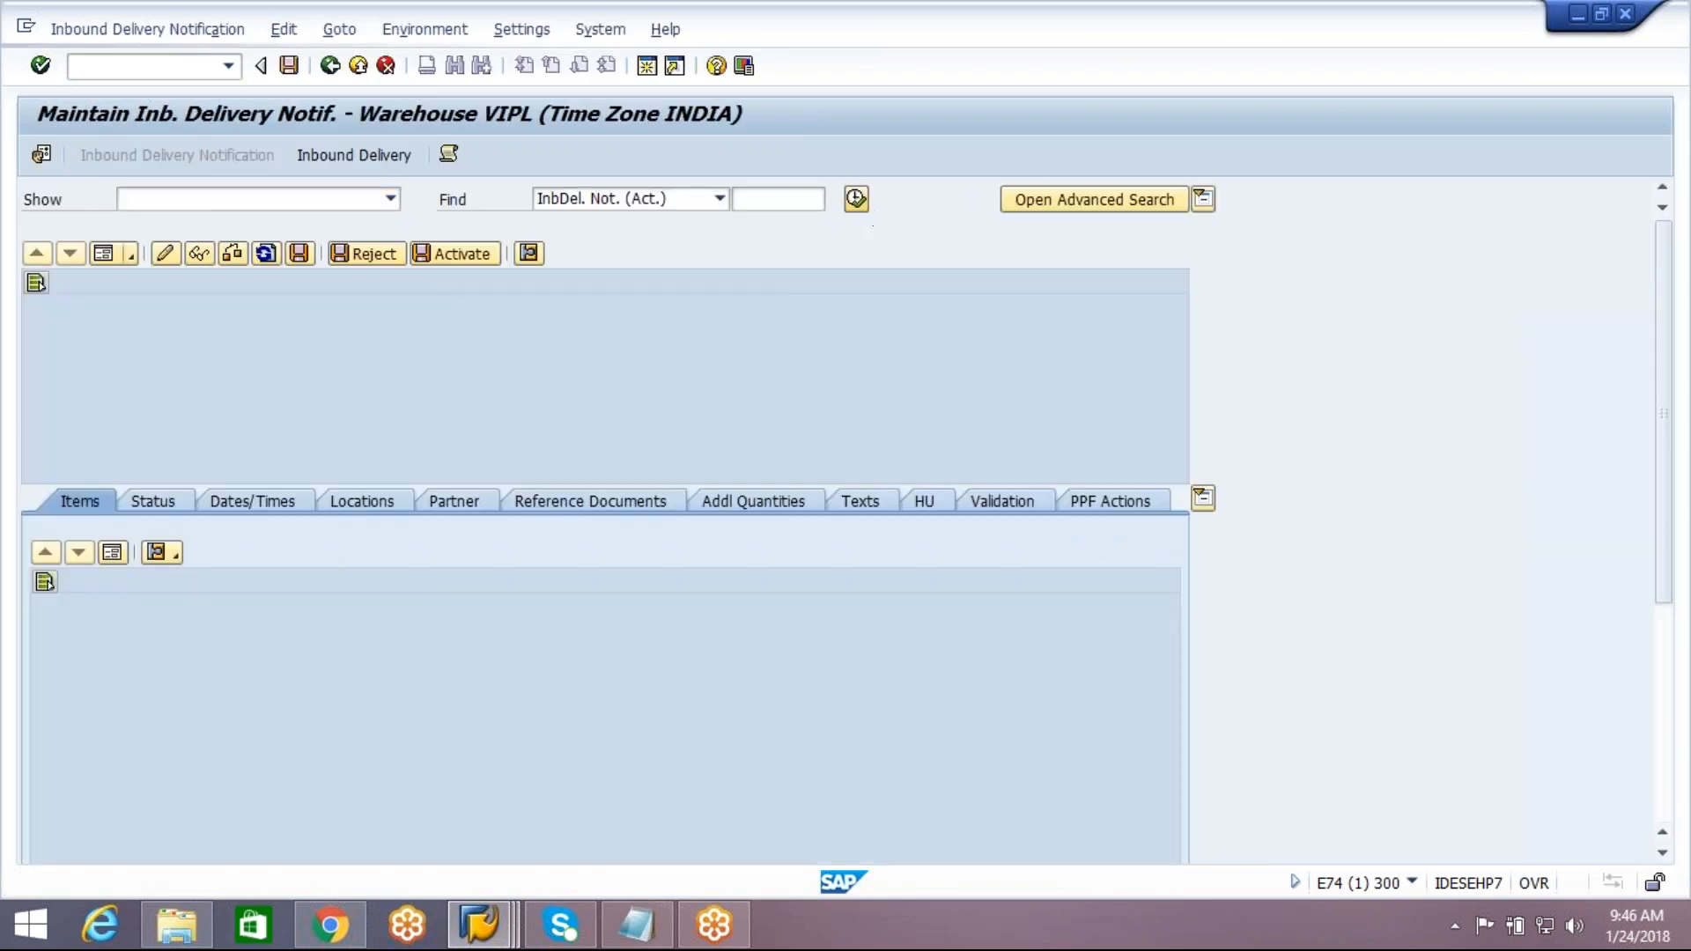
left_click(355, 481)
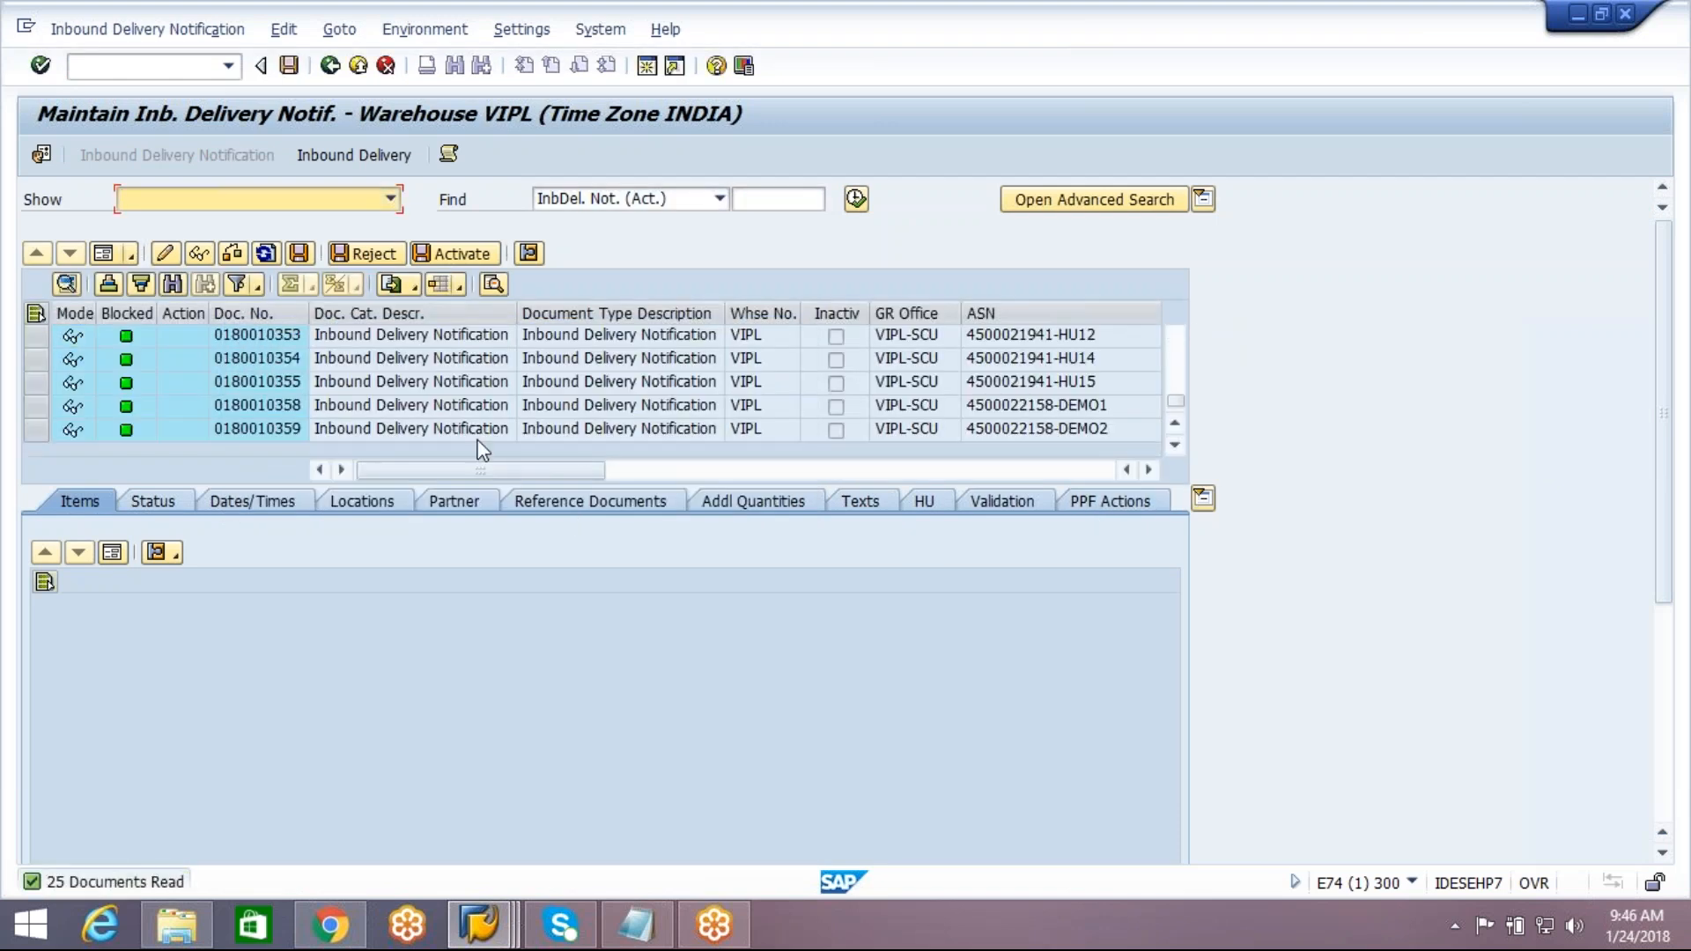
double_click(483, 430)
left_click(925, 502)
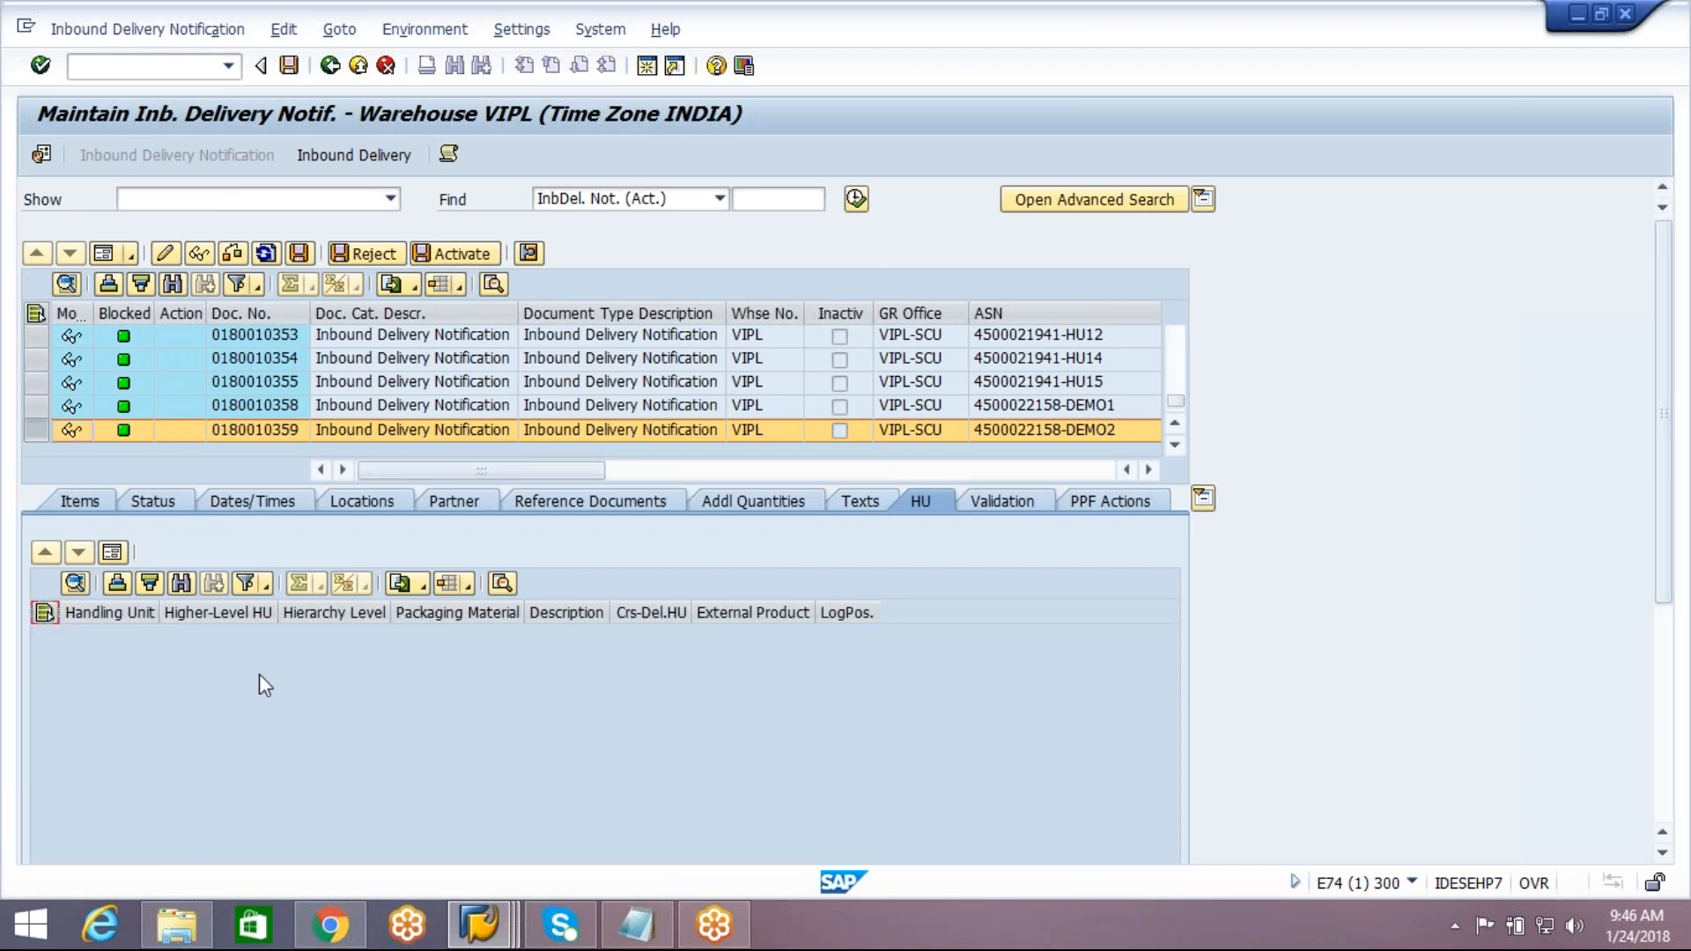
Display the EWM inbound delivery of the DEMO2 notification with its handling unit and post its goods receipt
left_click(368, 169)
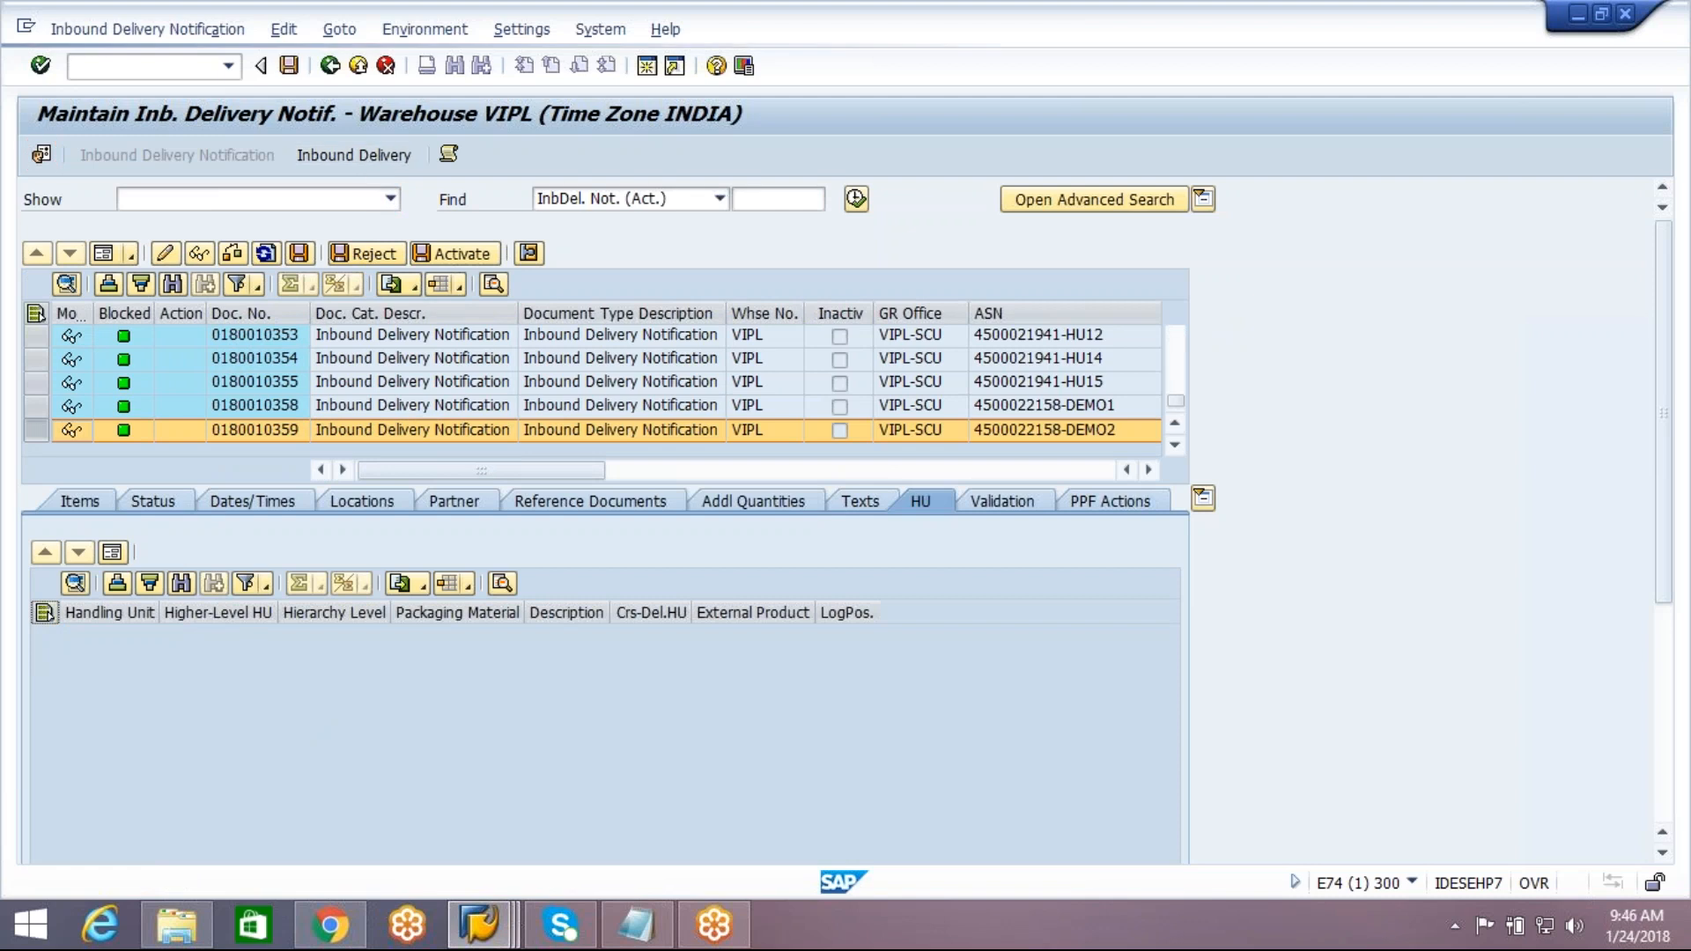
left_click(532, 501)
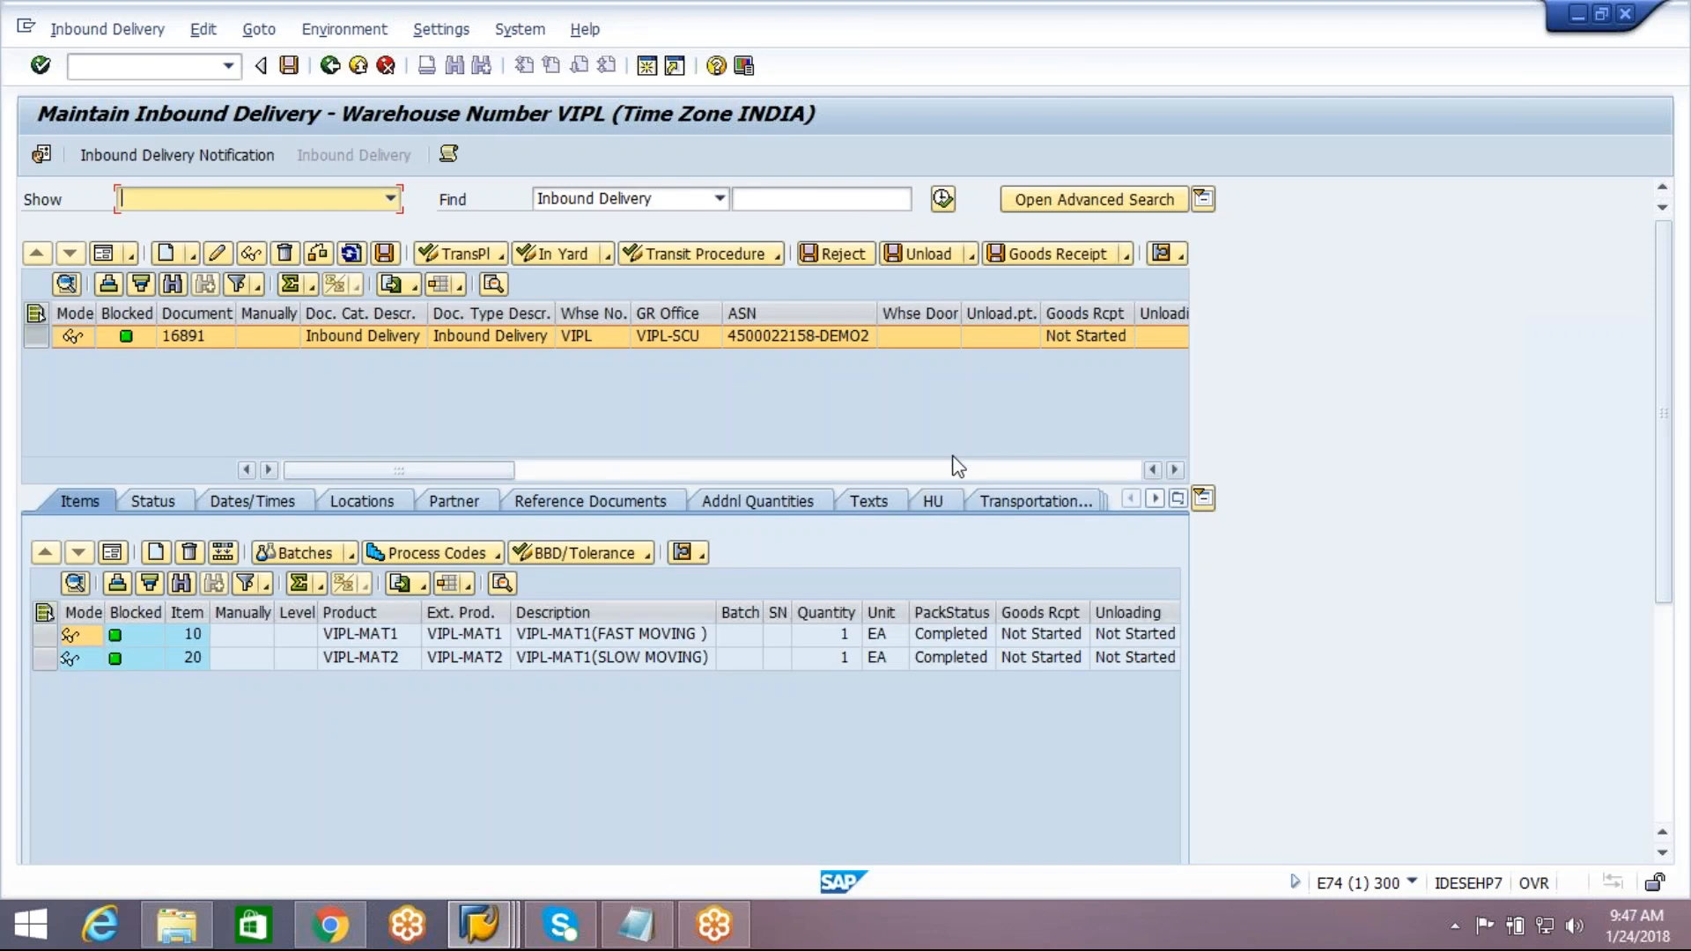
left_click(939, 507)
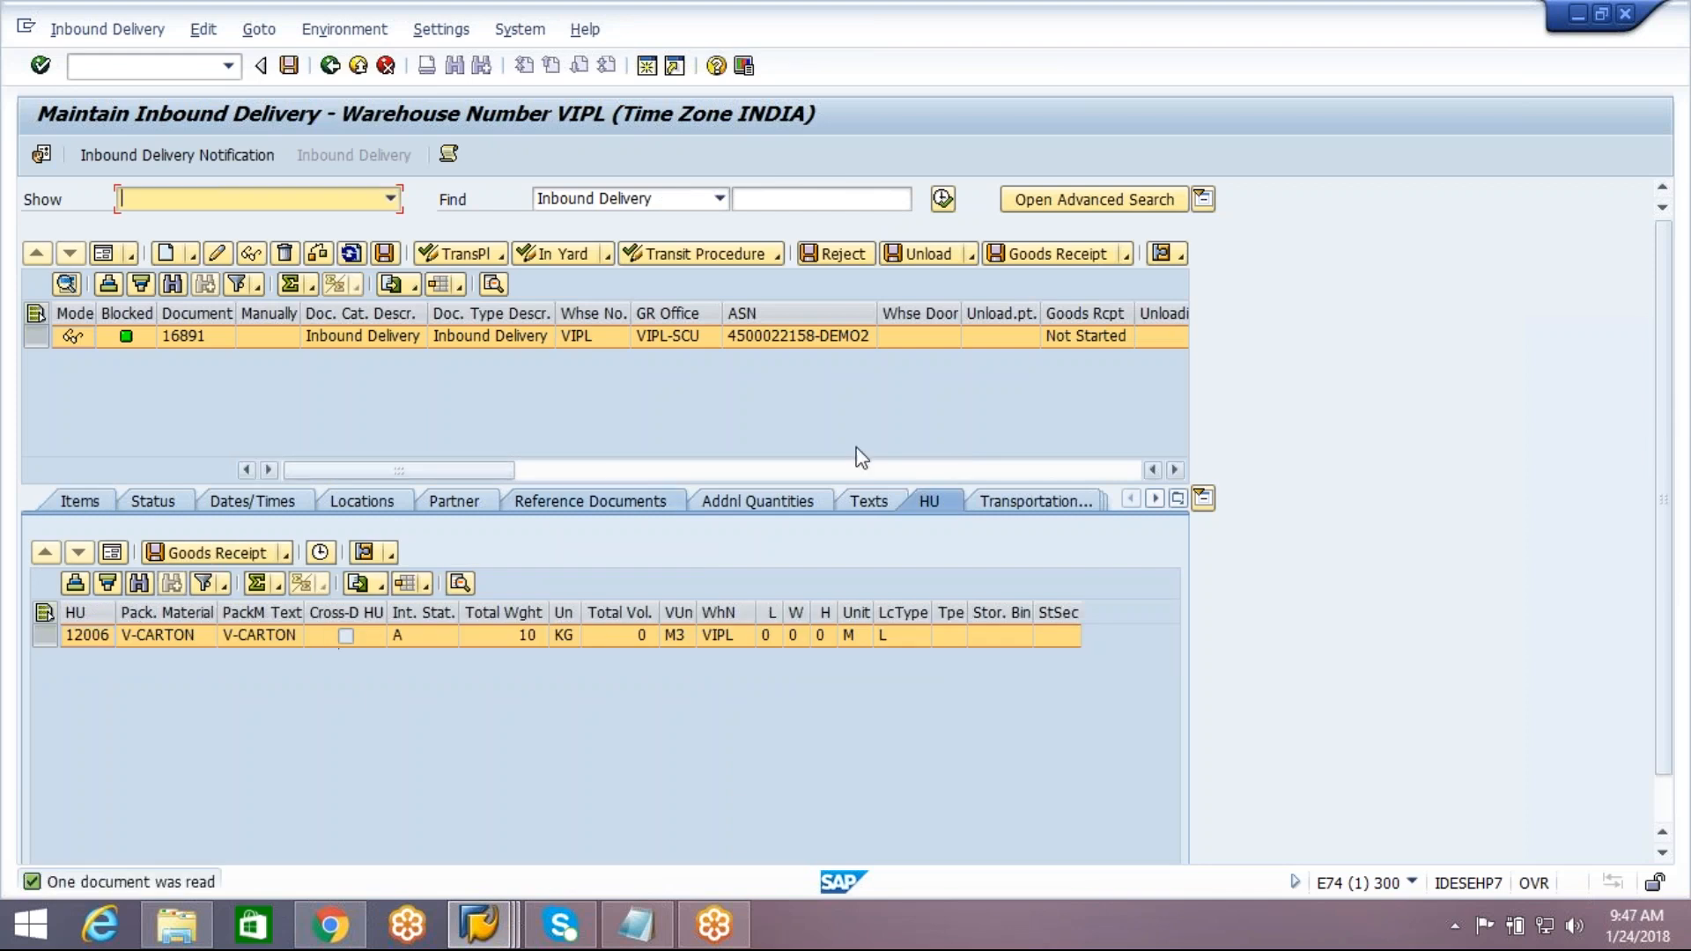
left_click(1057, 256)
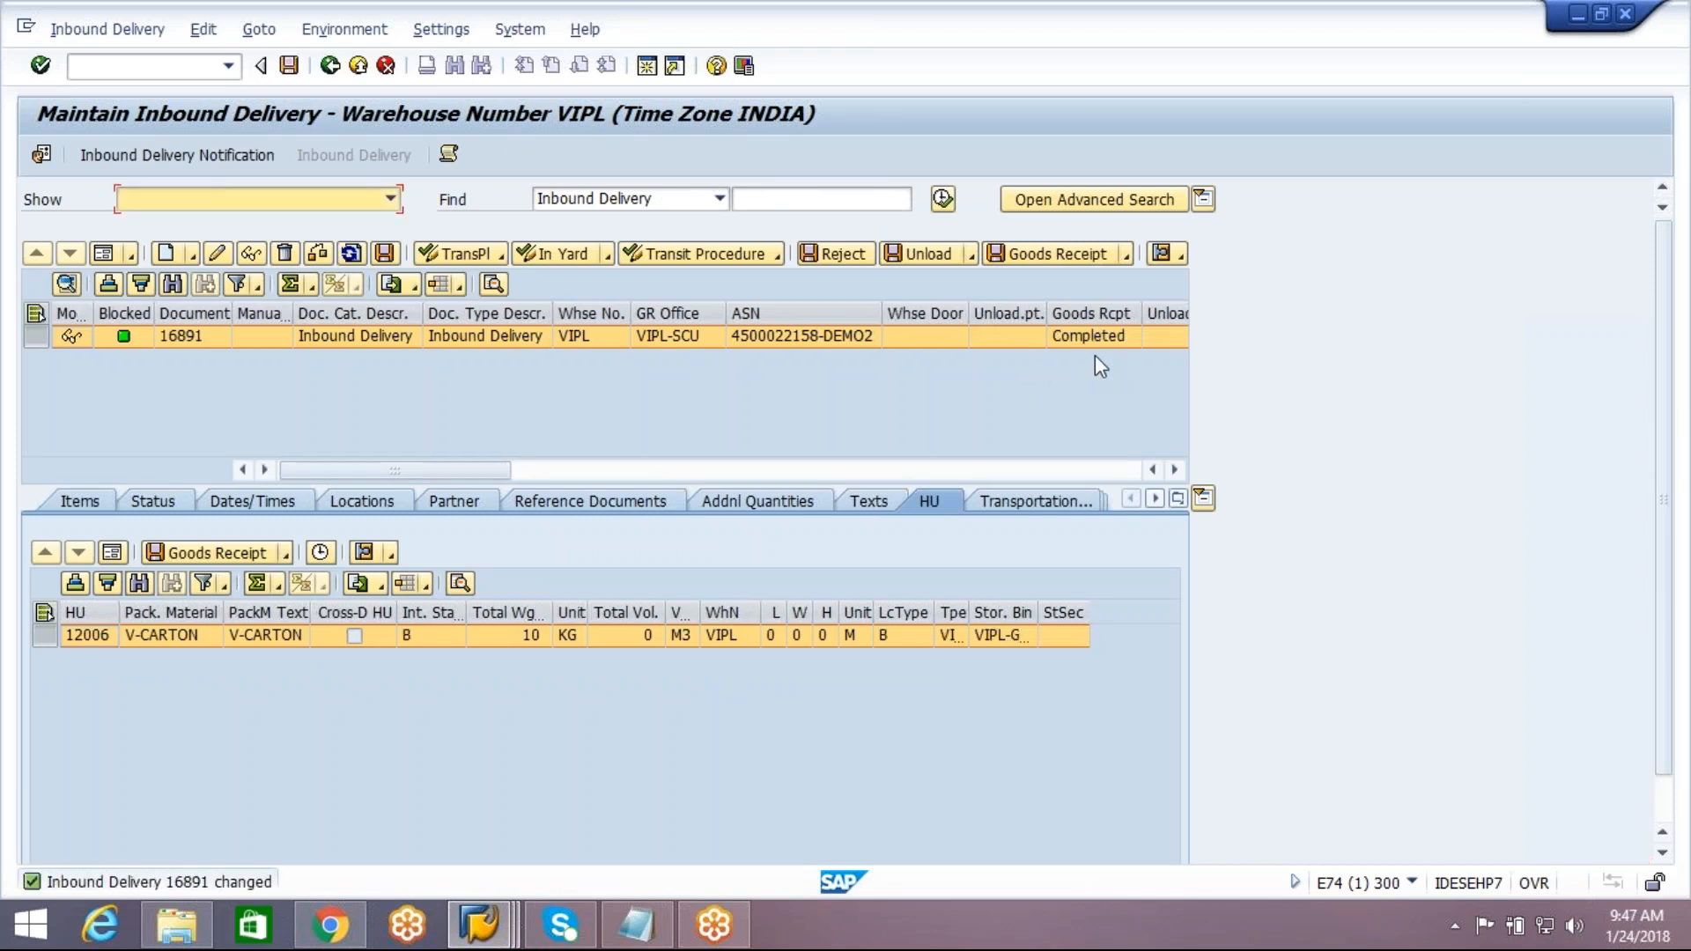
Switch to the ECC session showing the document flow and exit it to SAP Easy Access
left_click(480, 925)
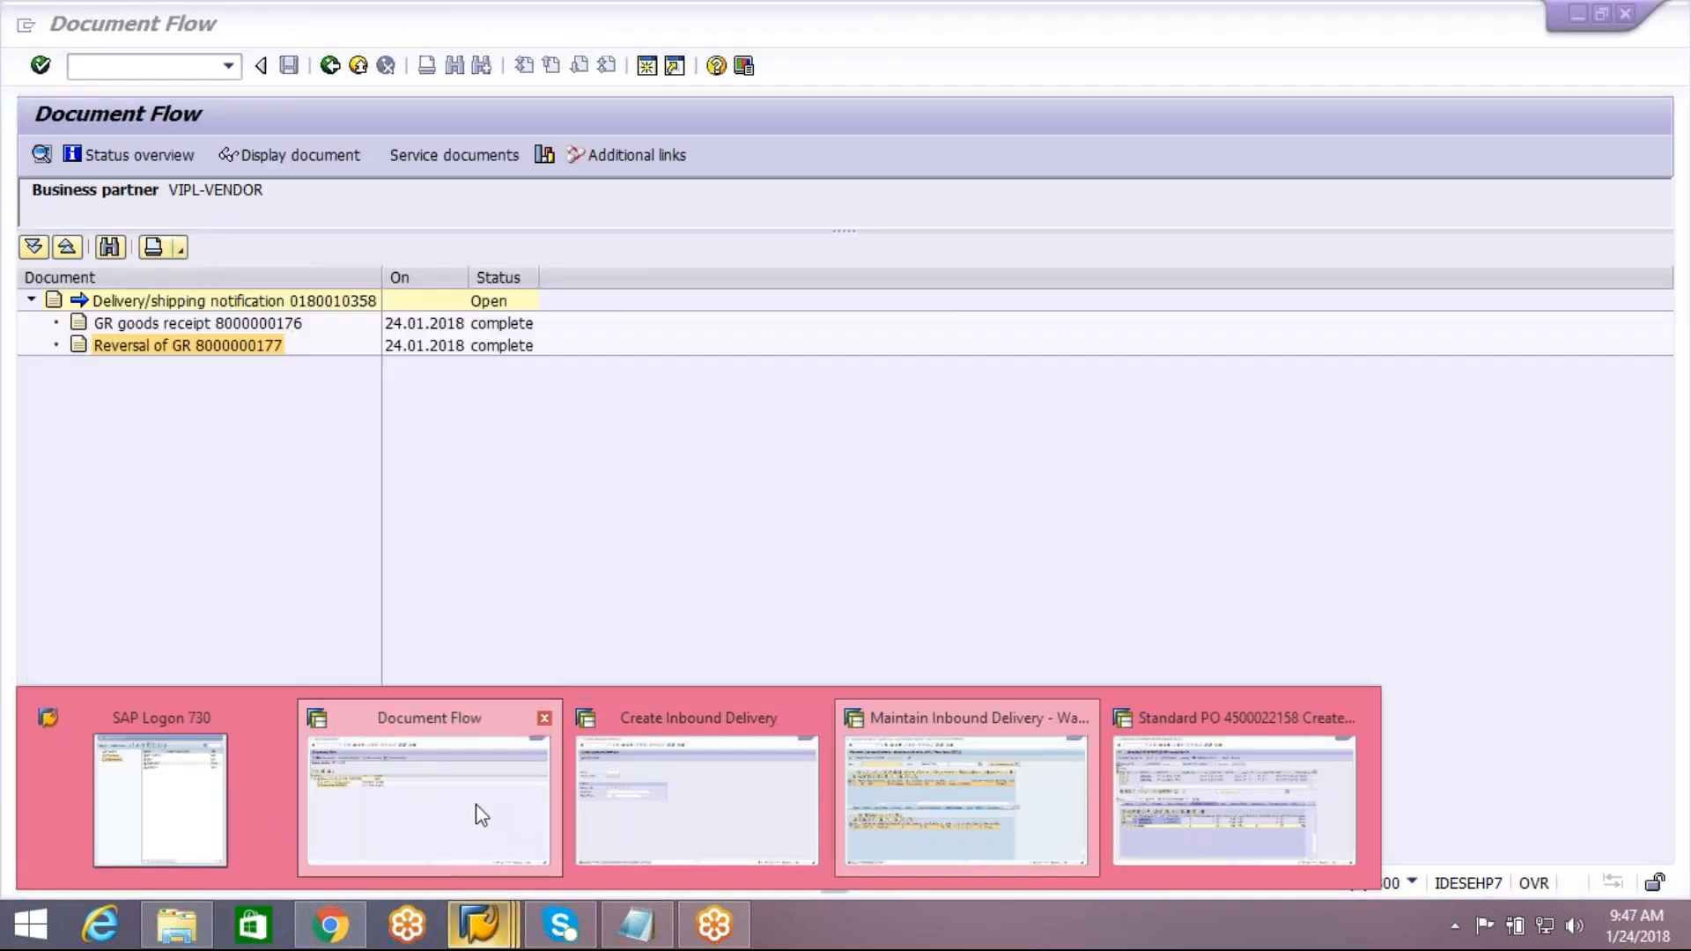
left_click(475, 808)
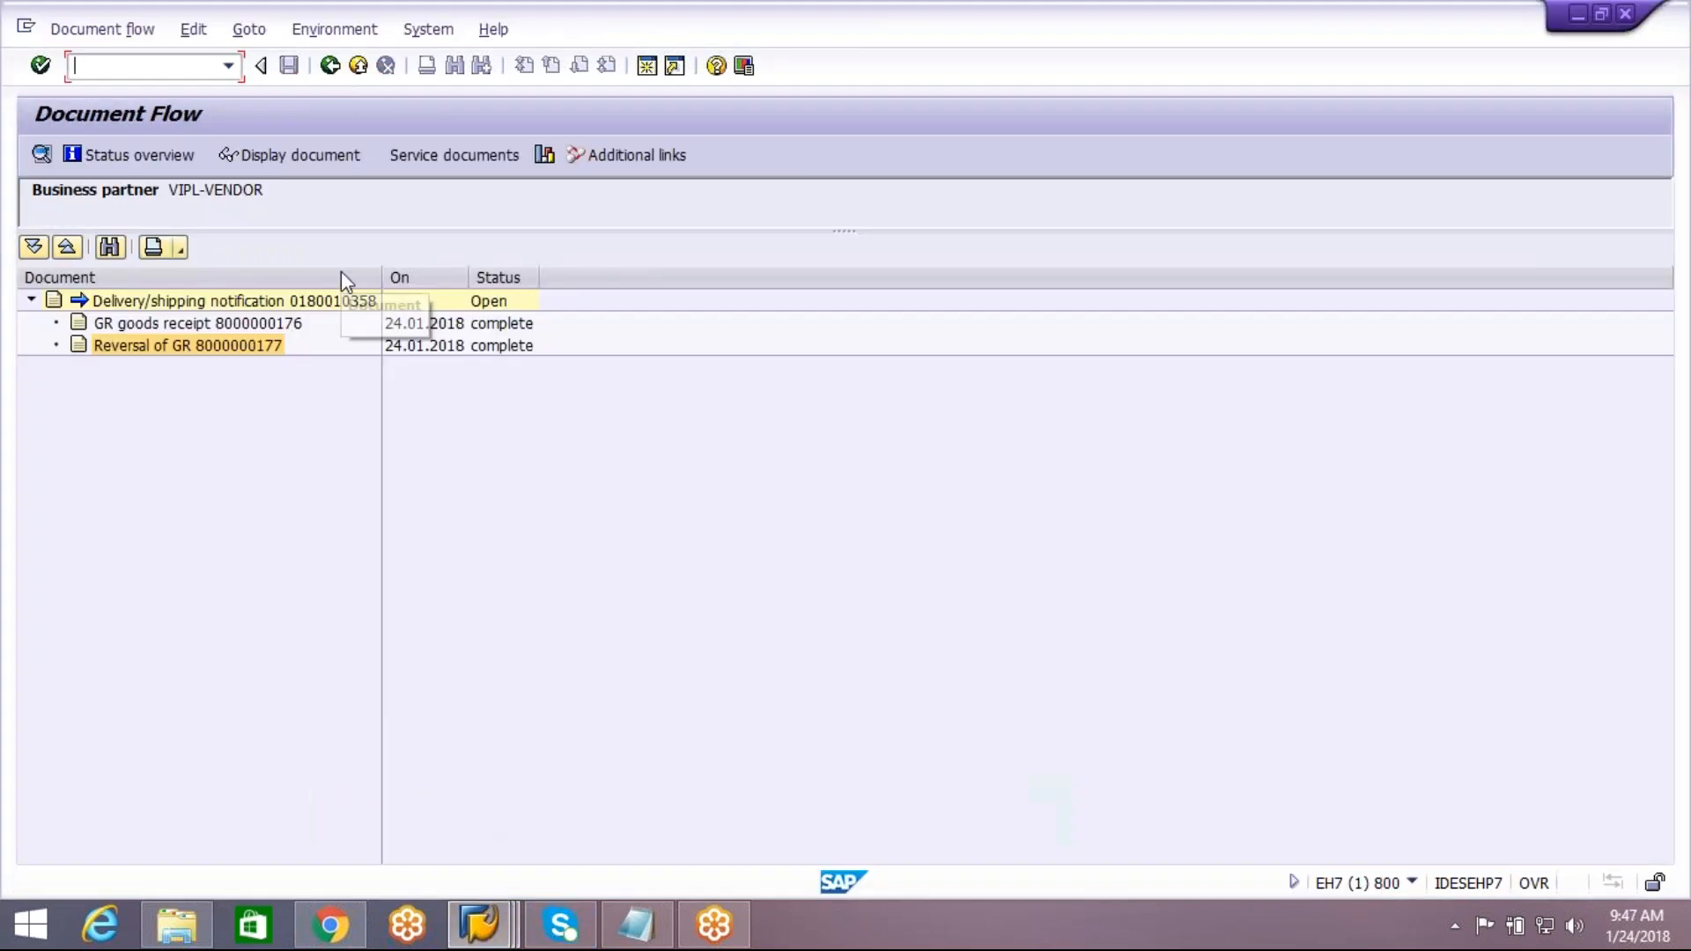
left_click(330, 66)
left_click(330, 66)
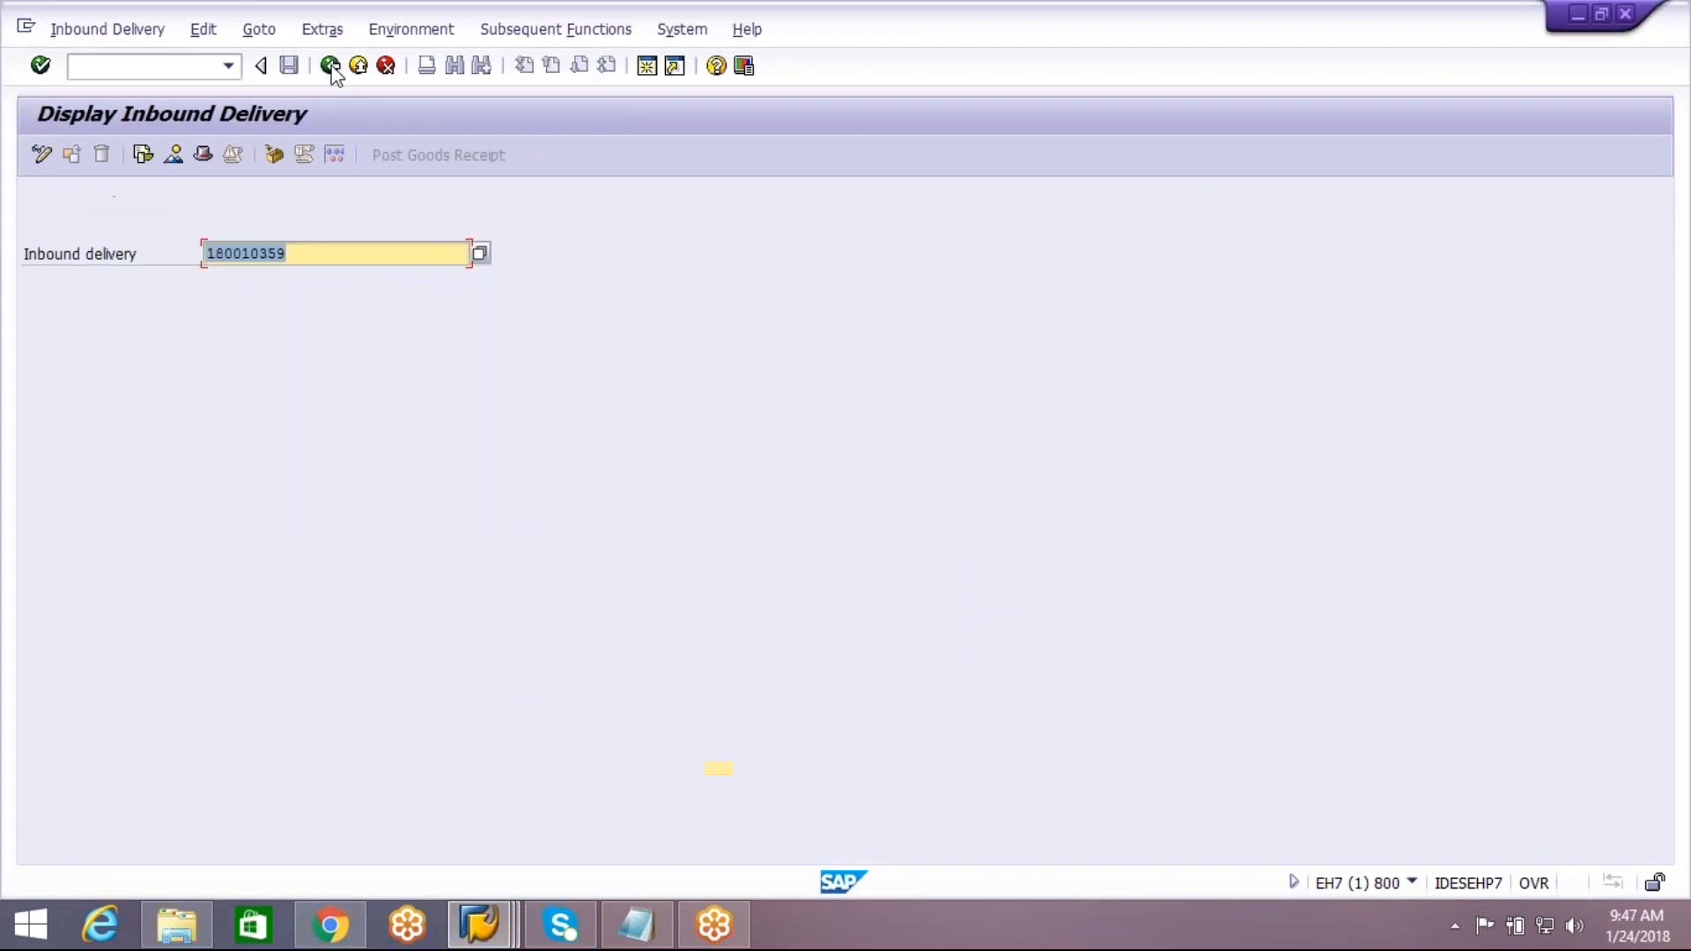
left_click(332, 67)
left_click(332, 67)
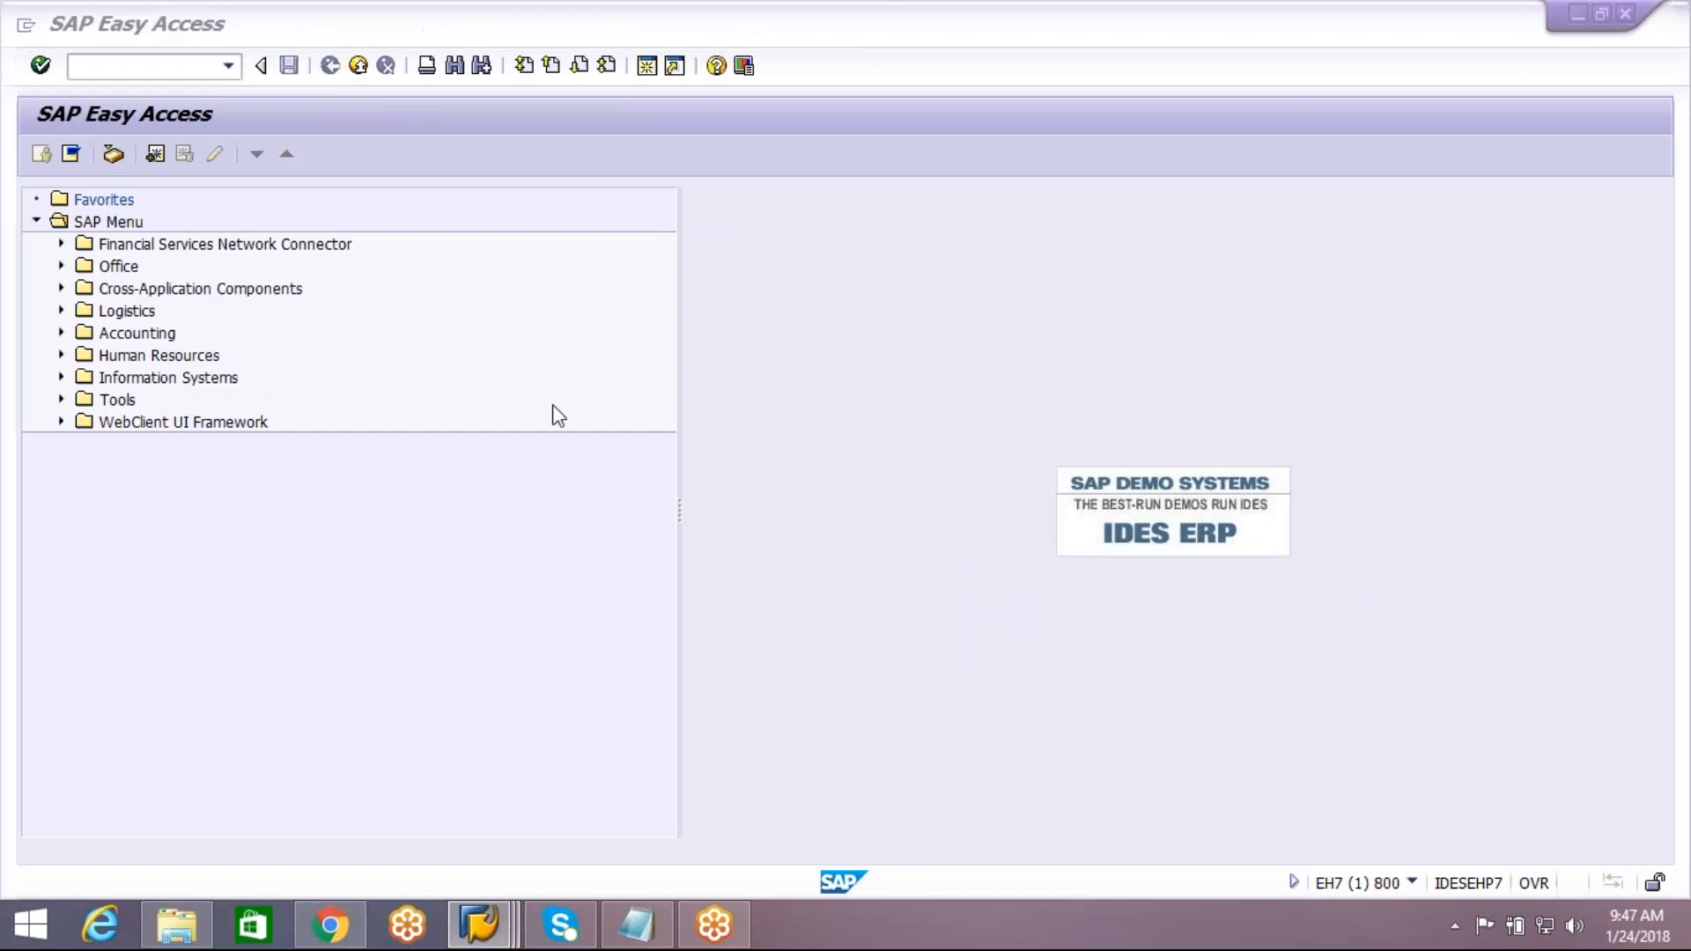
key("alt+Tab")
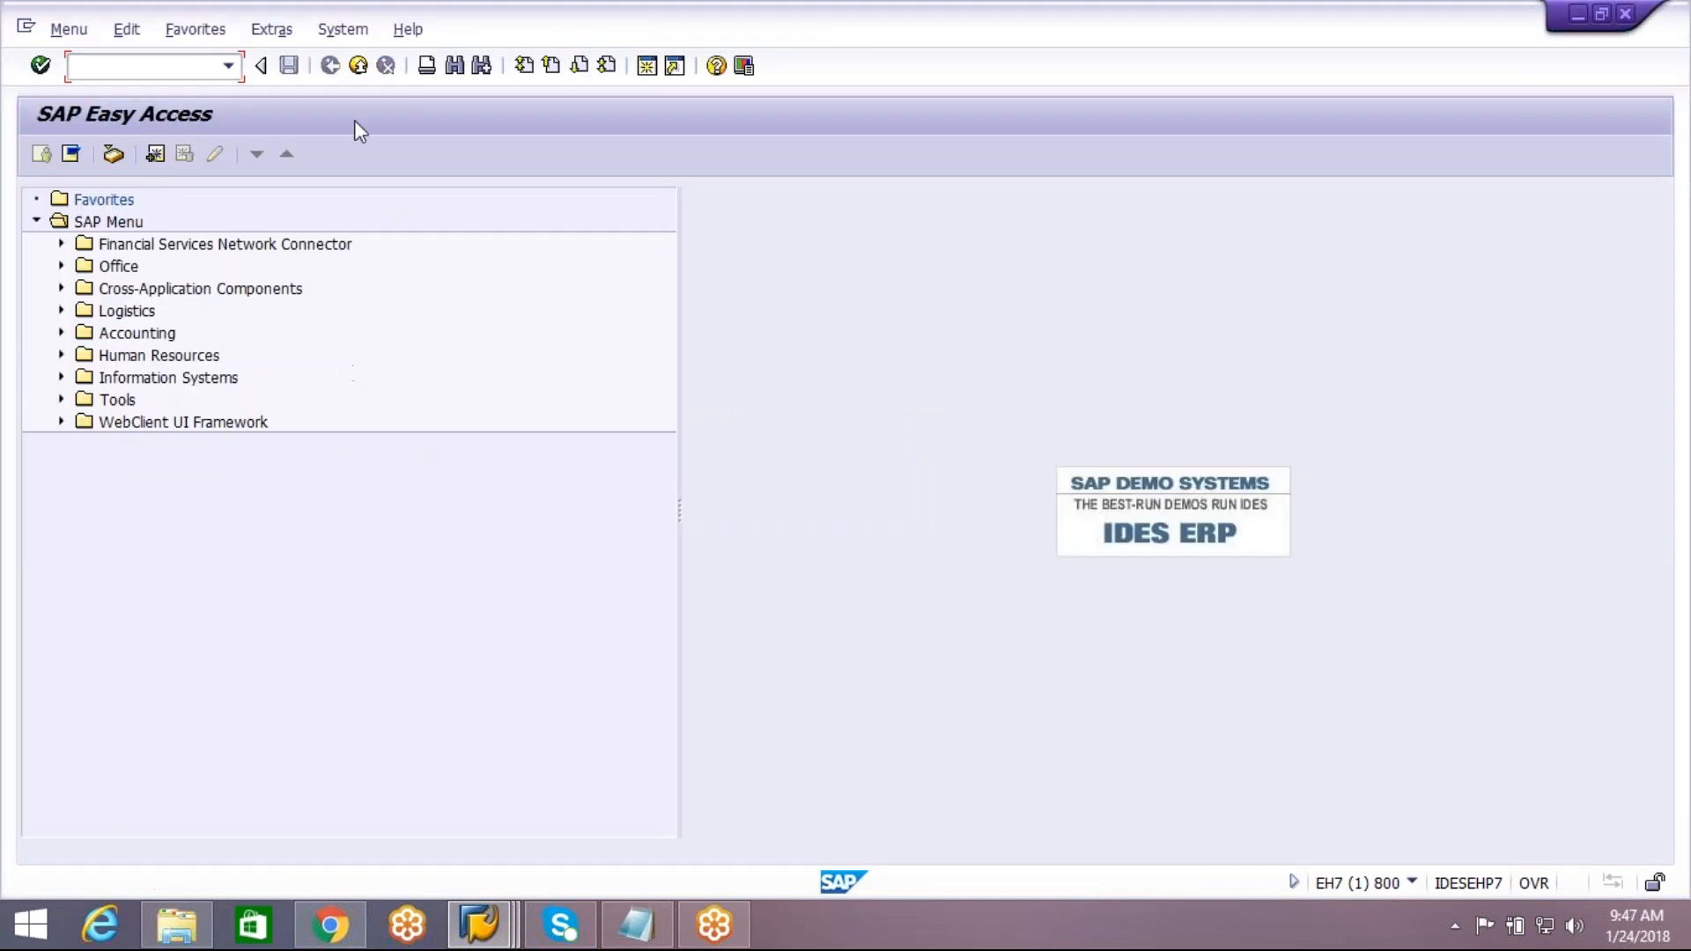
Check the purchase order history of item 10 in the ECC purchase order session, and return to the EWM inbound delivery
left_click(480, 924)
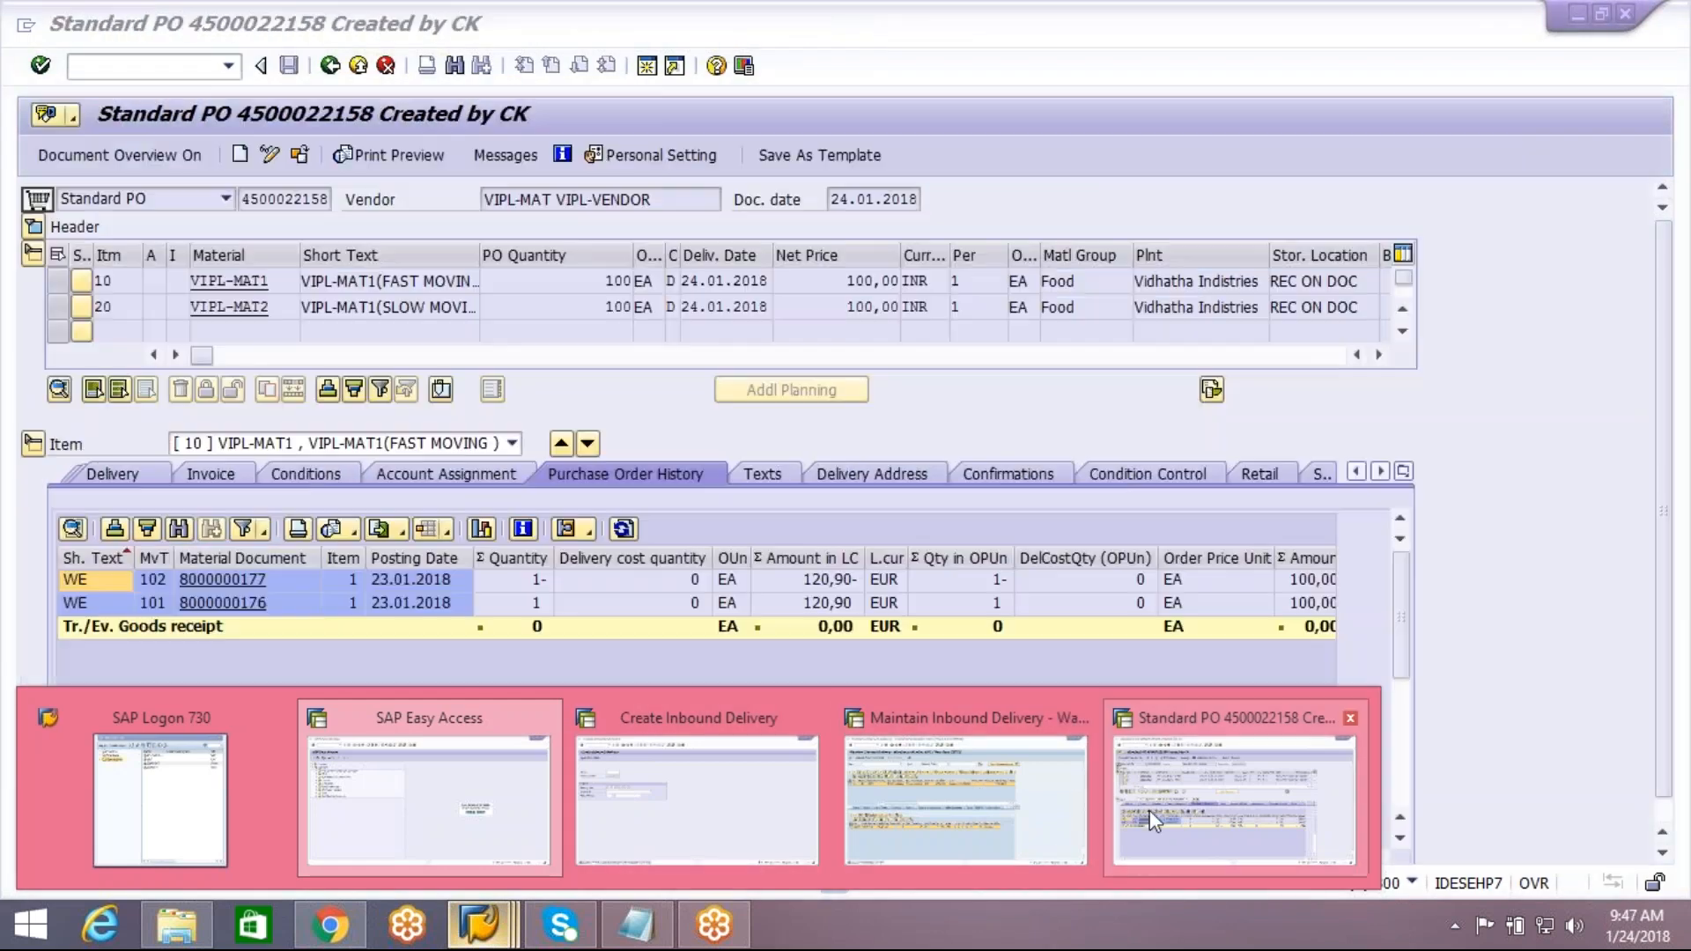
left_click(1149, 810)
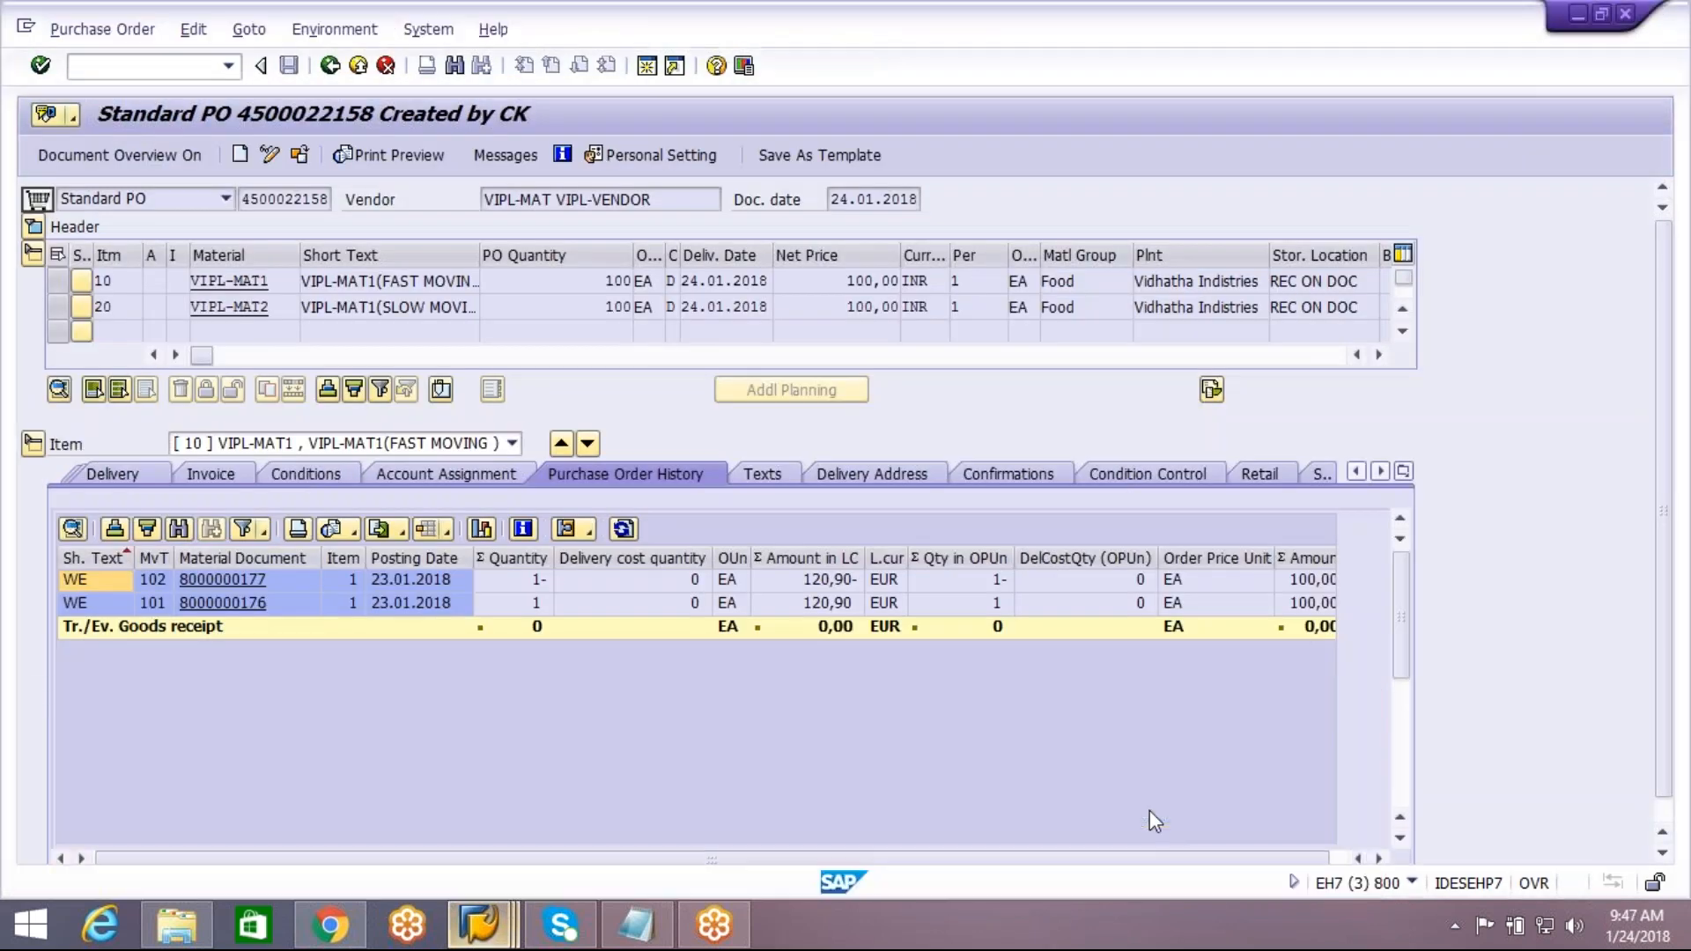
left_click(475, 926)
left_click(939, 810)
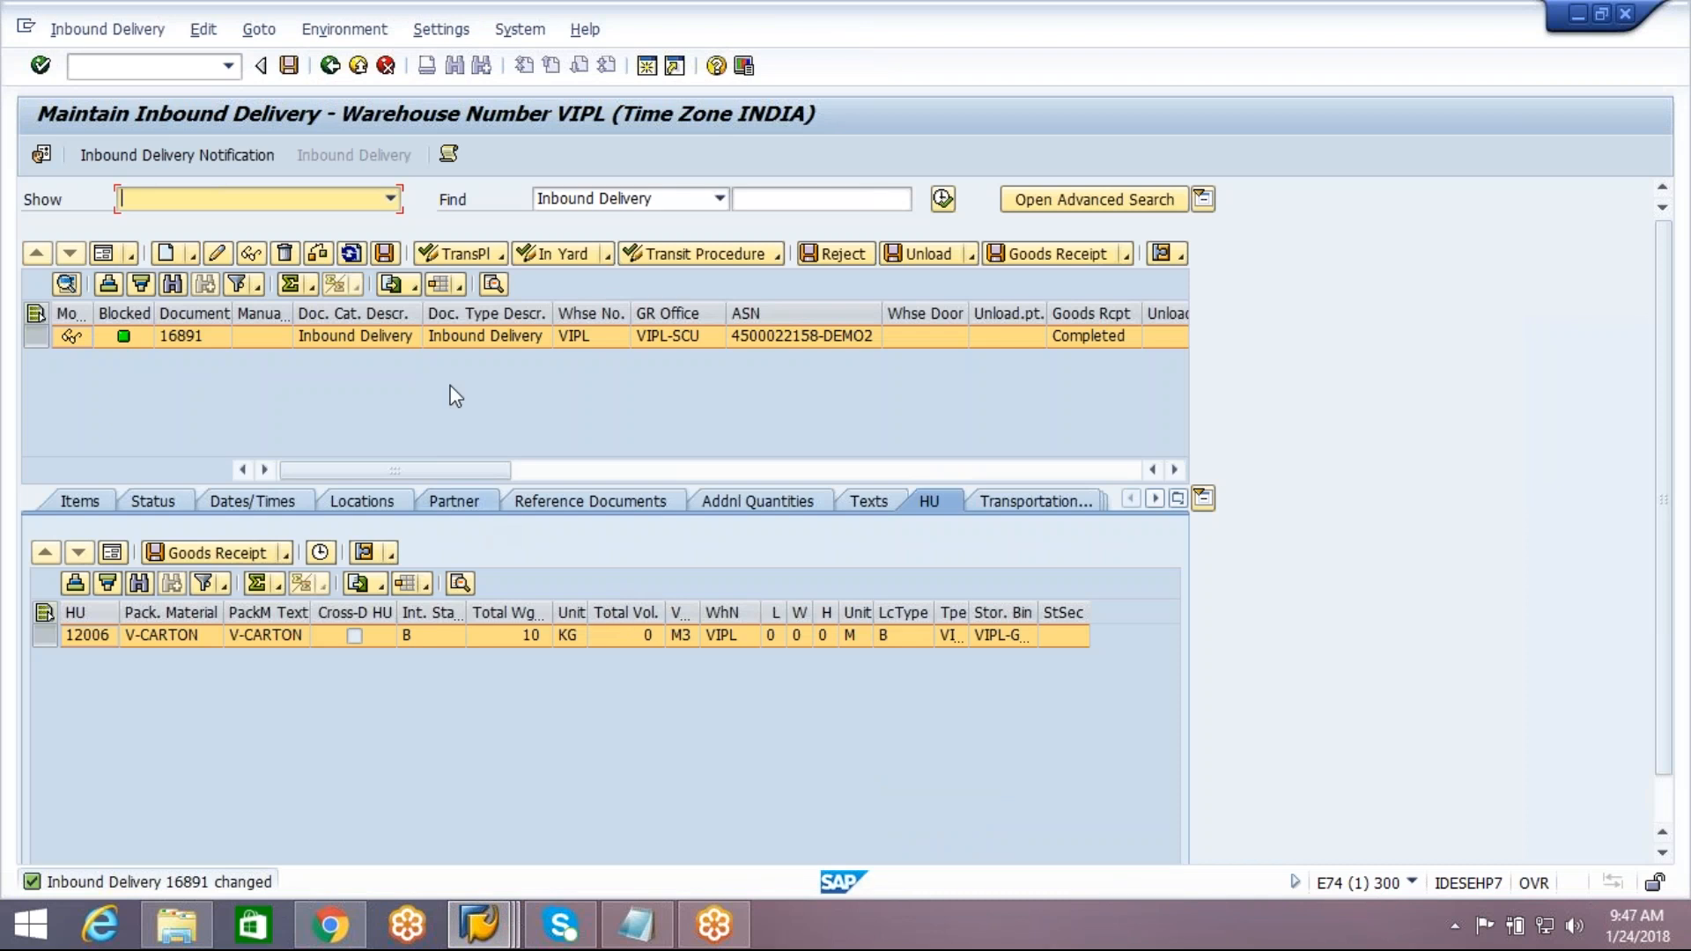
Go back to the inbound delivery notifications and check the DEMO2 notification's items and document number
left_click(333, 72)
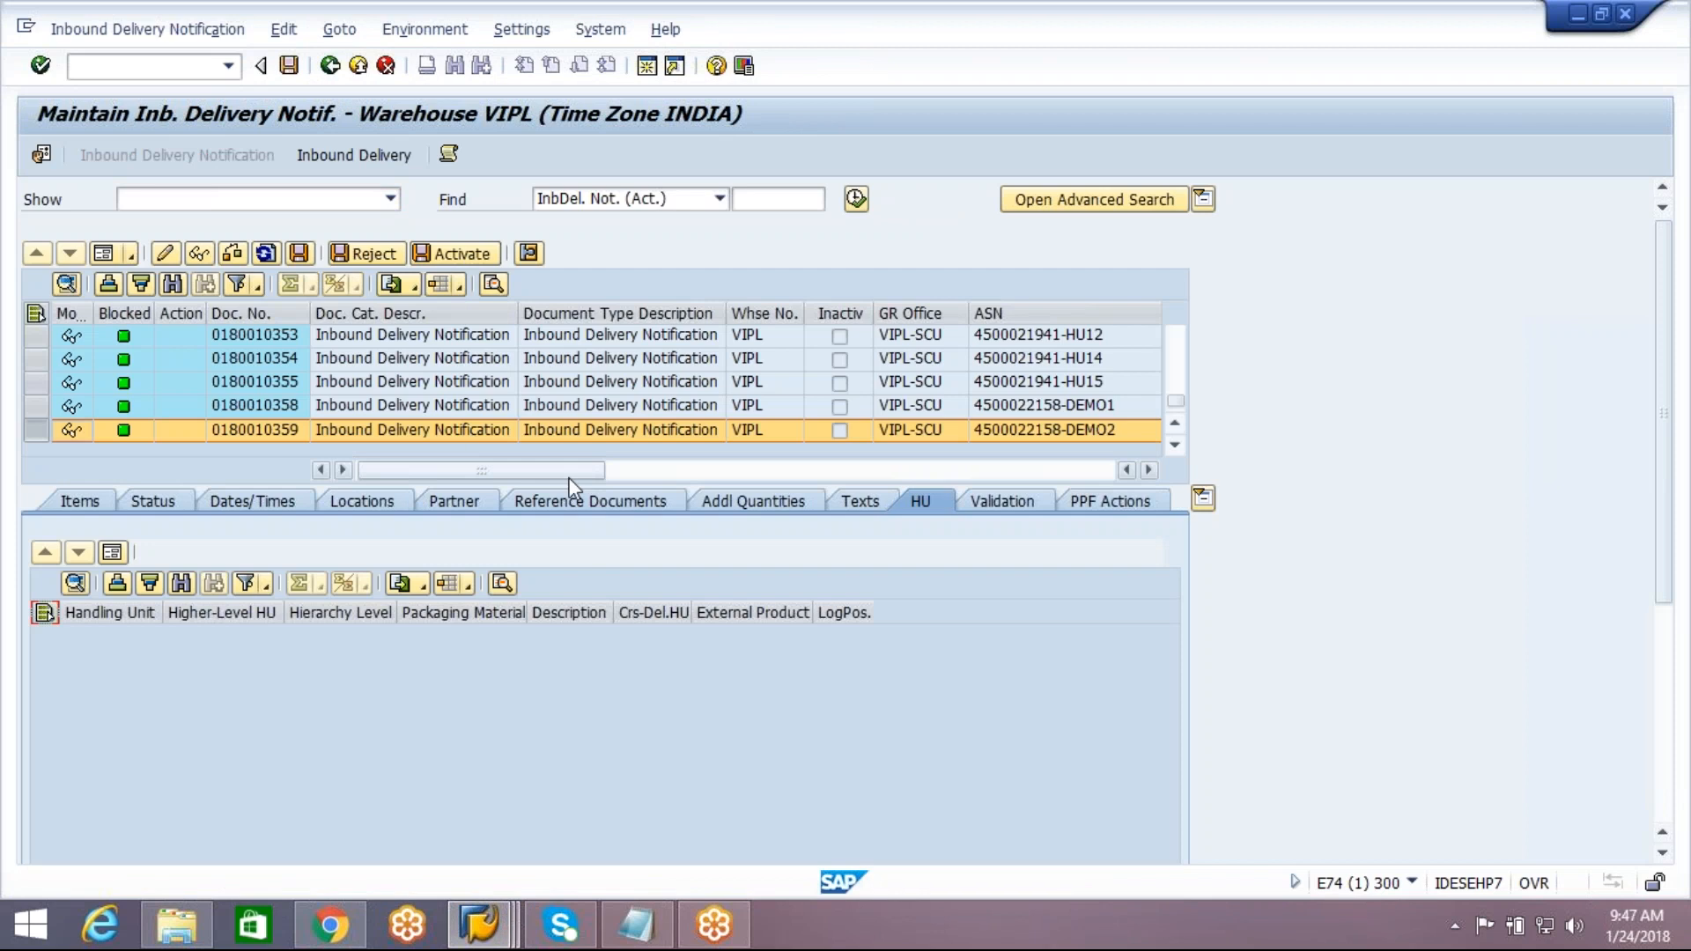
double_click(389, 436)
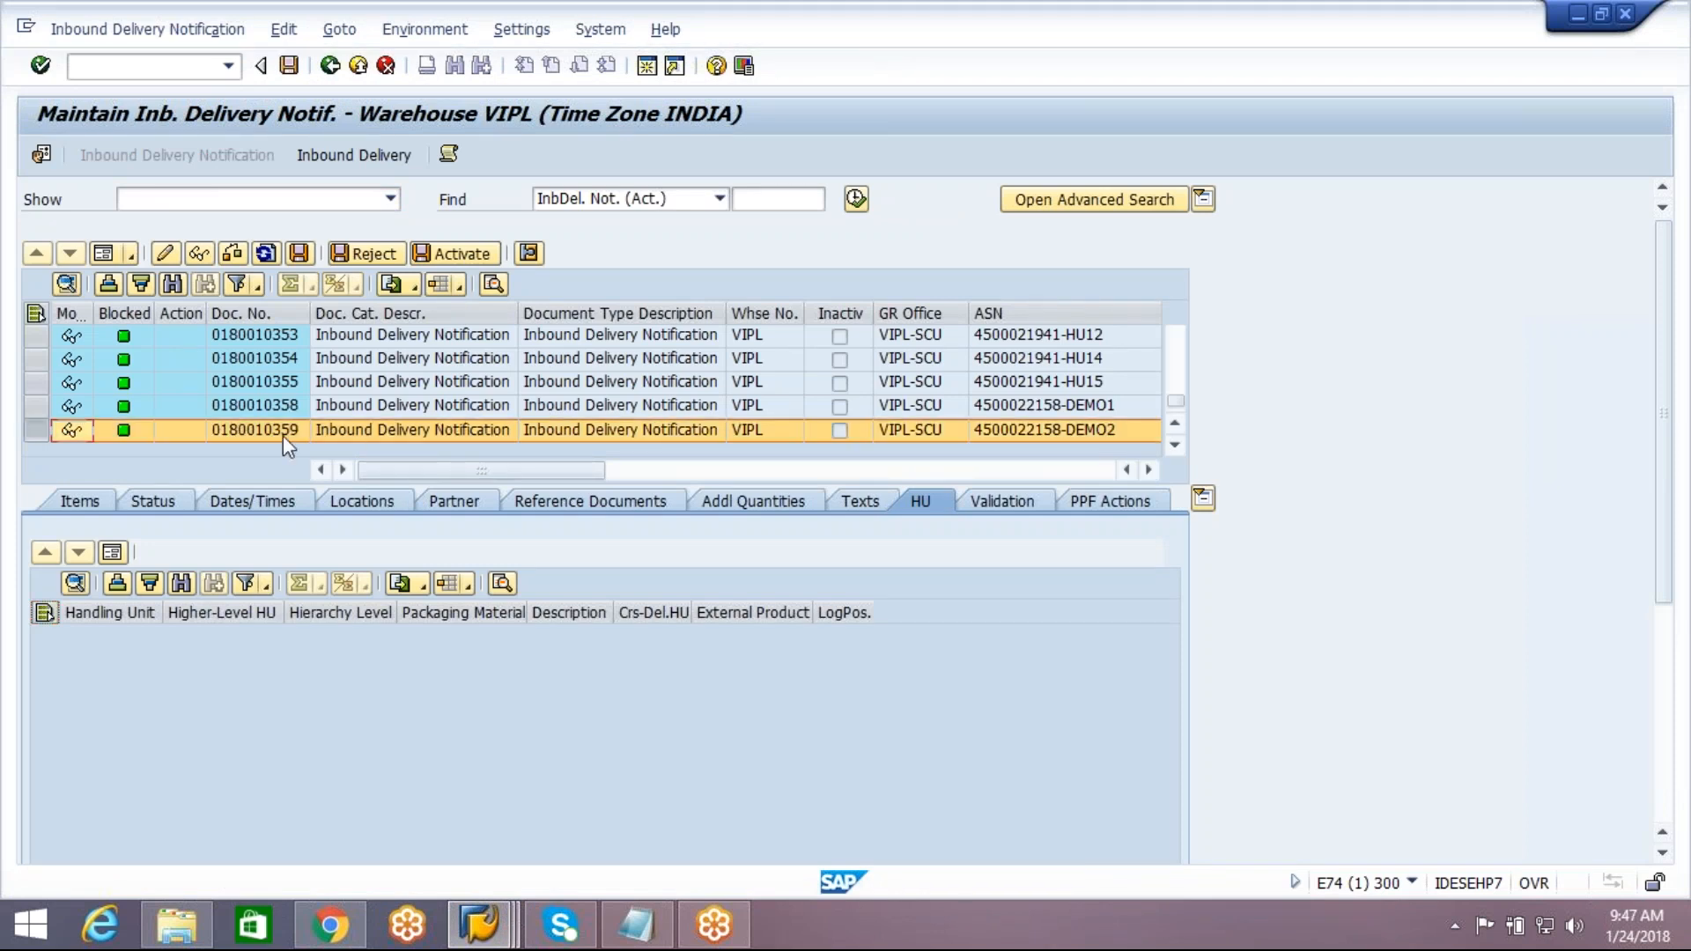
double_click(283, 435)
left_click(78, 503)
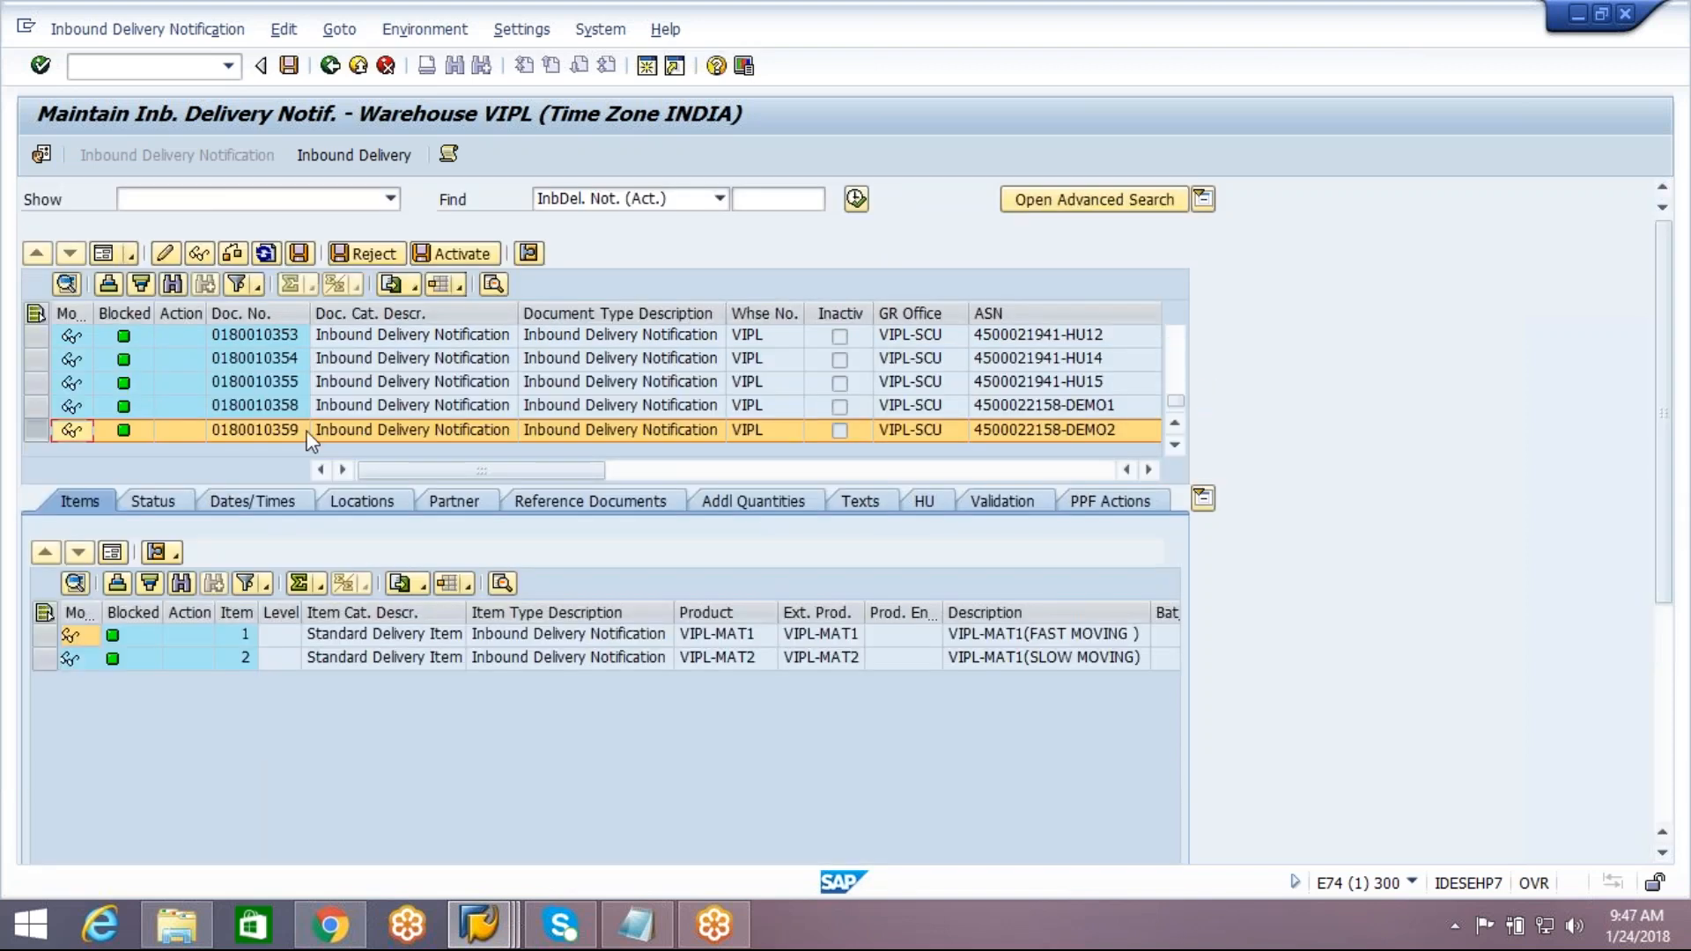
left_click(279, 428)
left_click(277, 428)
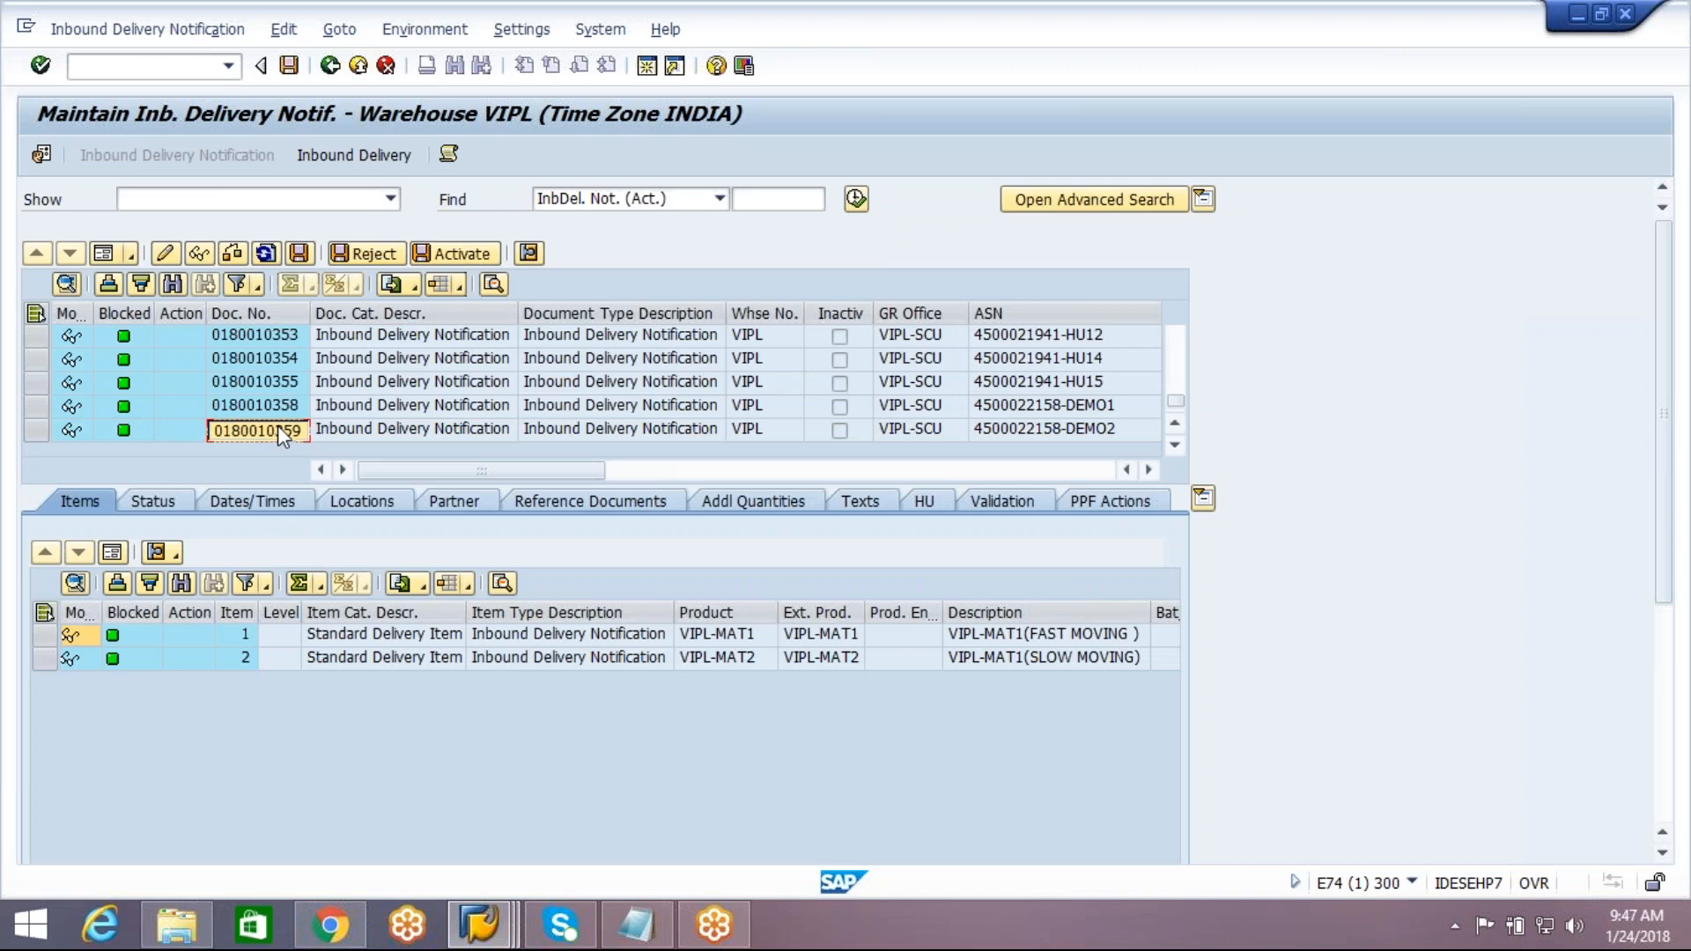
Switch to the ECC session and display inbound delivery 180010359 with transaction VL33N
left_click(478, 926)
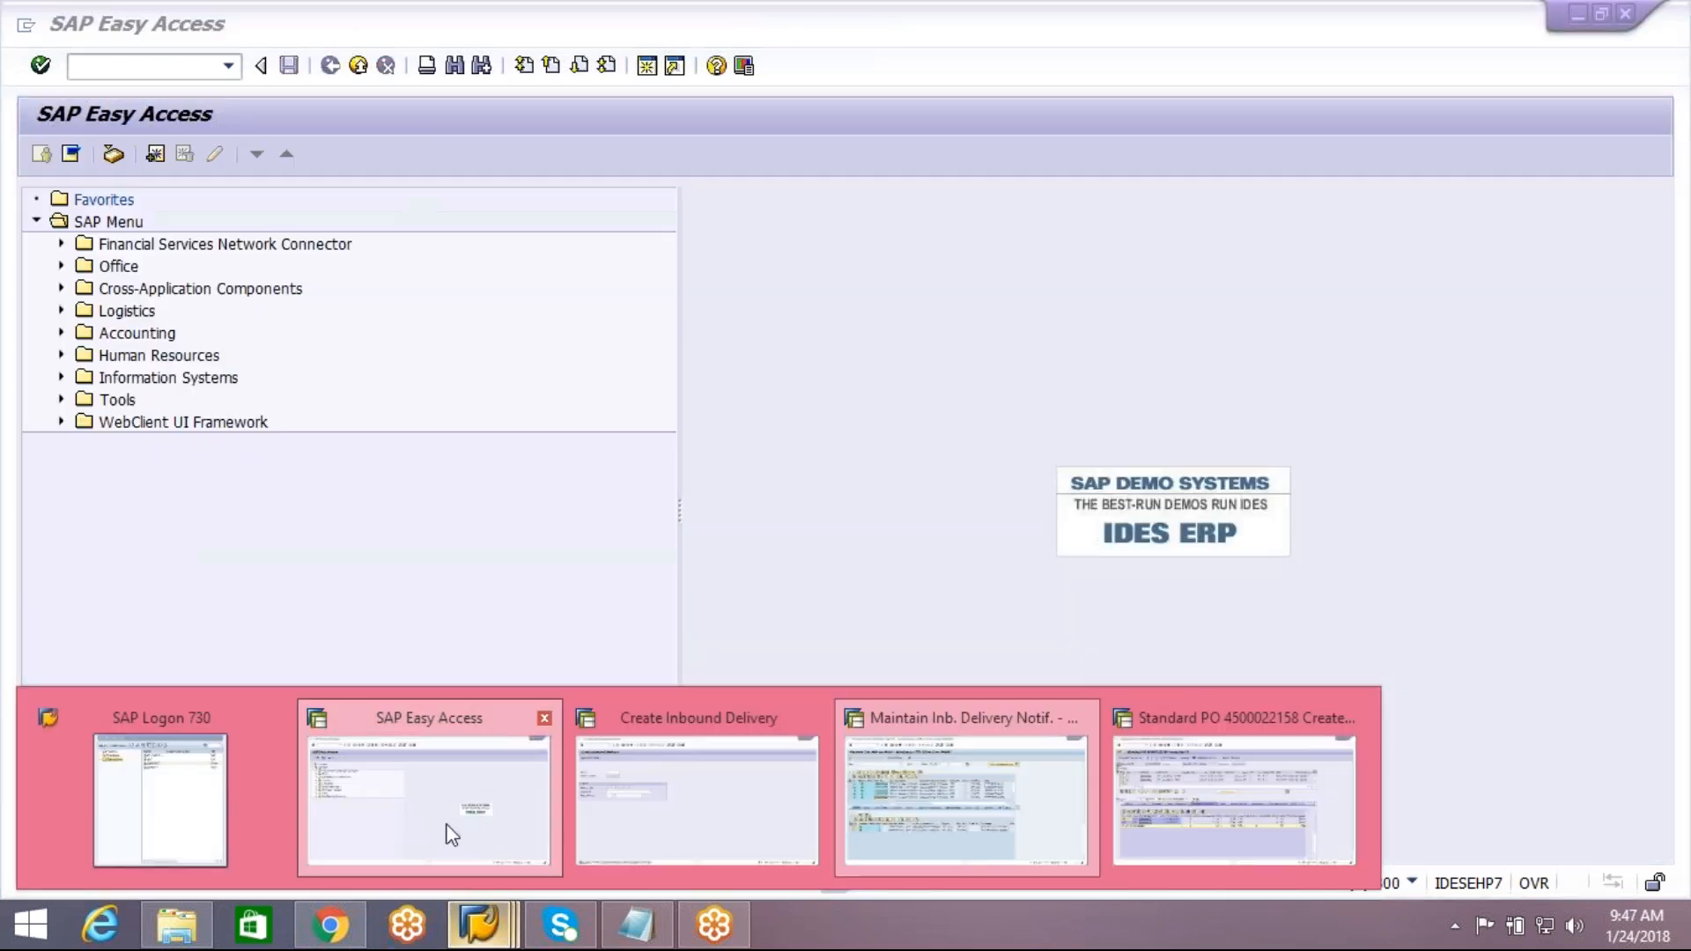
left_click(446, 832)
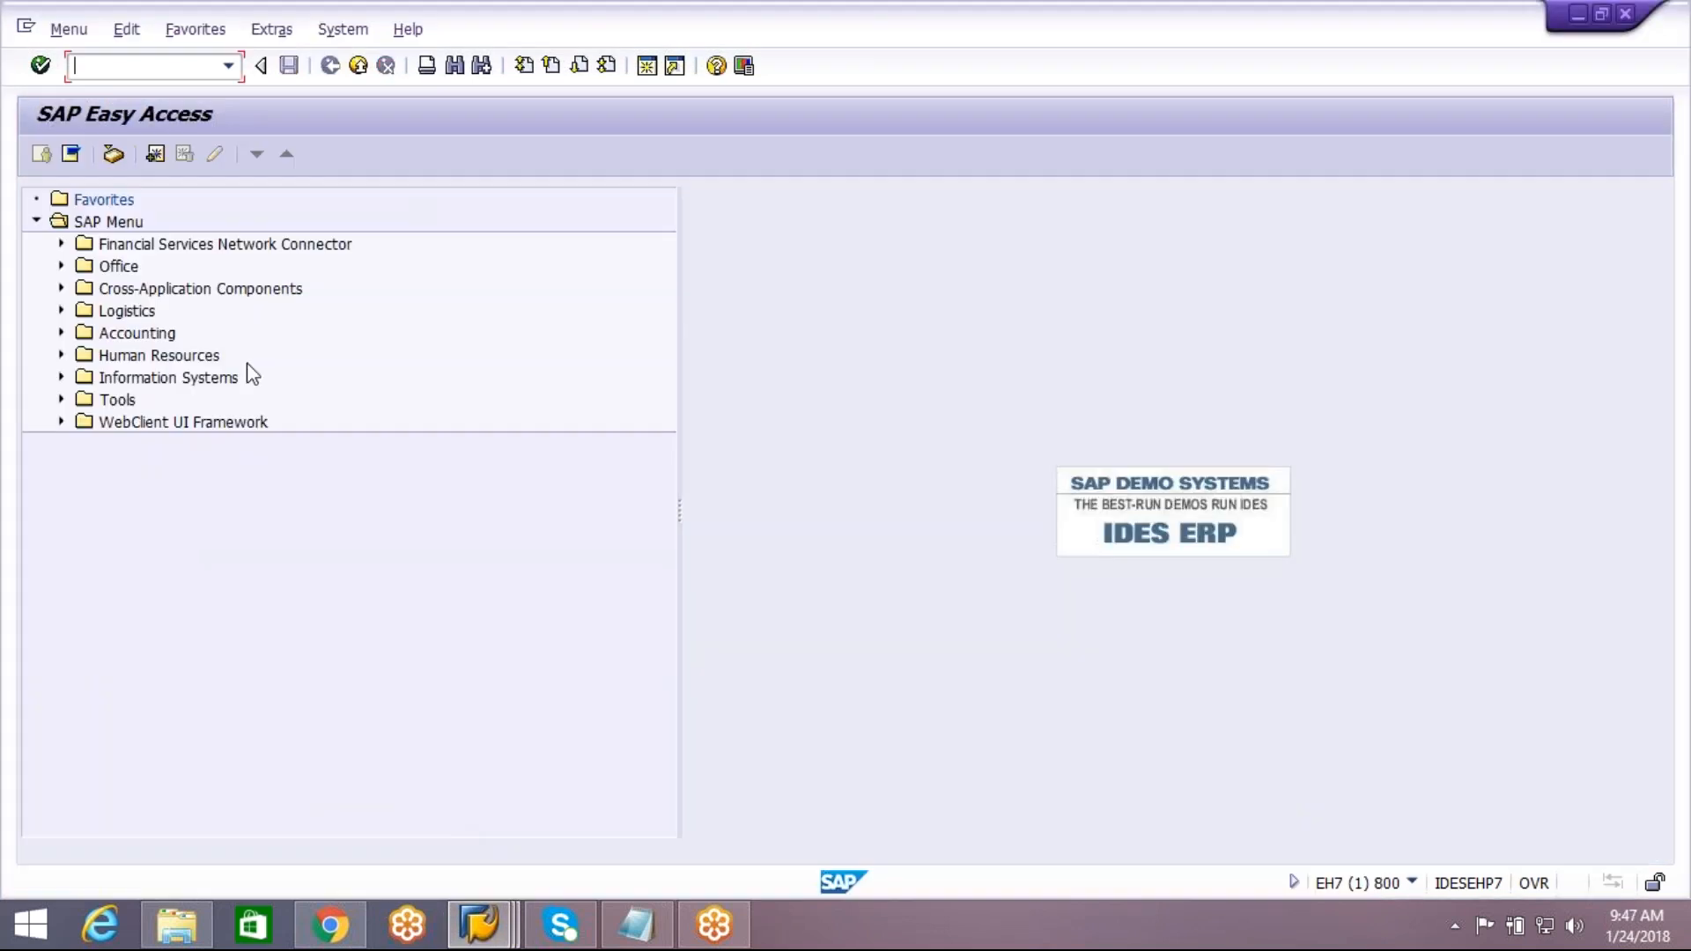
type("vl33n")
key("Return")
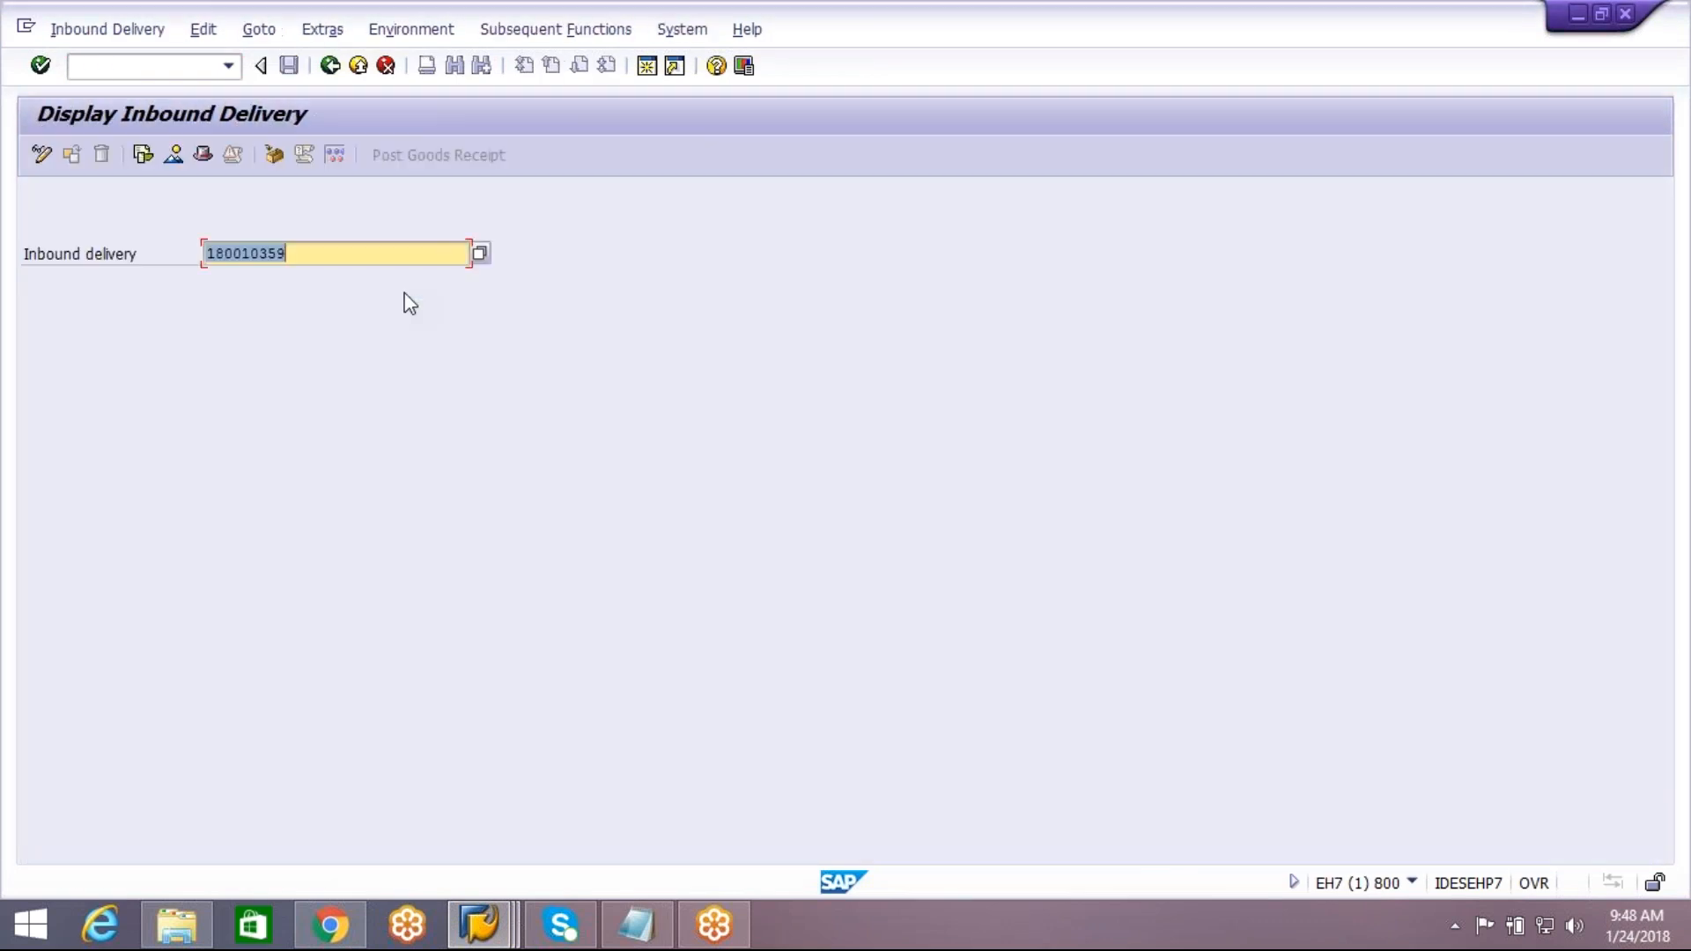
key("Return")
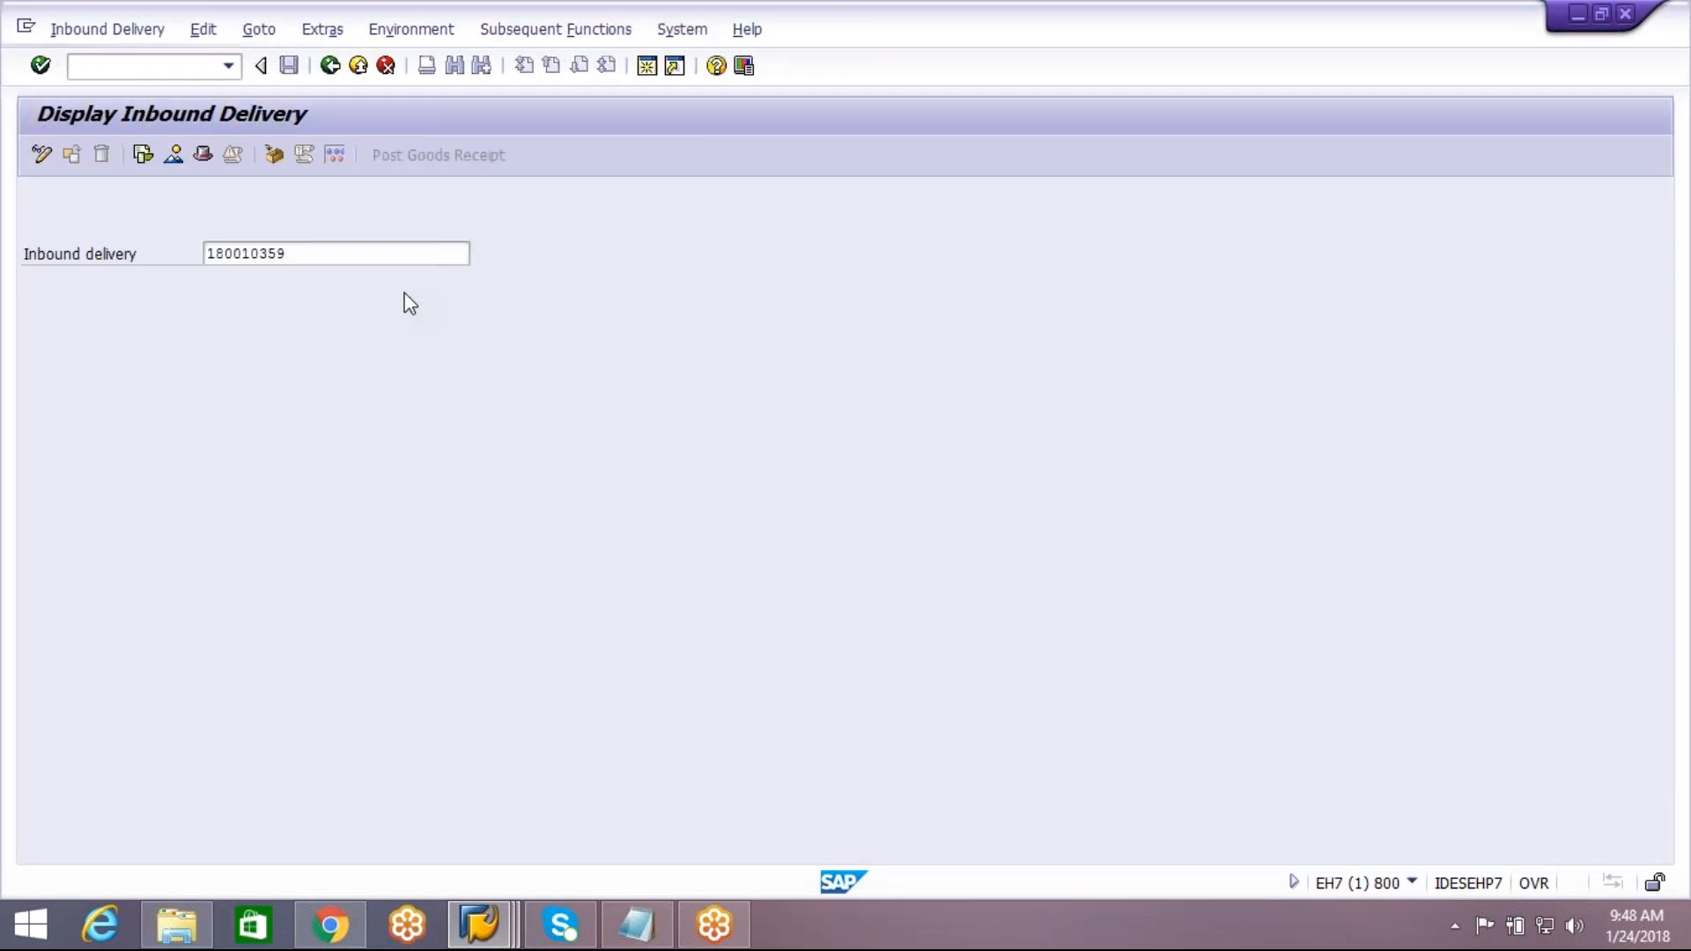
Display the ECC inbound delivery's packing, examine the V-CARTON handling unit's detailed data and contents, and return to the handling units overview
left_click(274, 155)
left_click(274, 155)
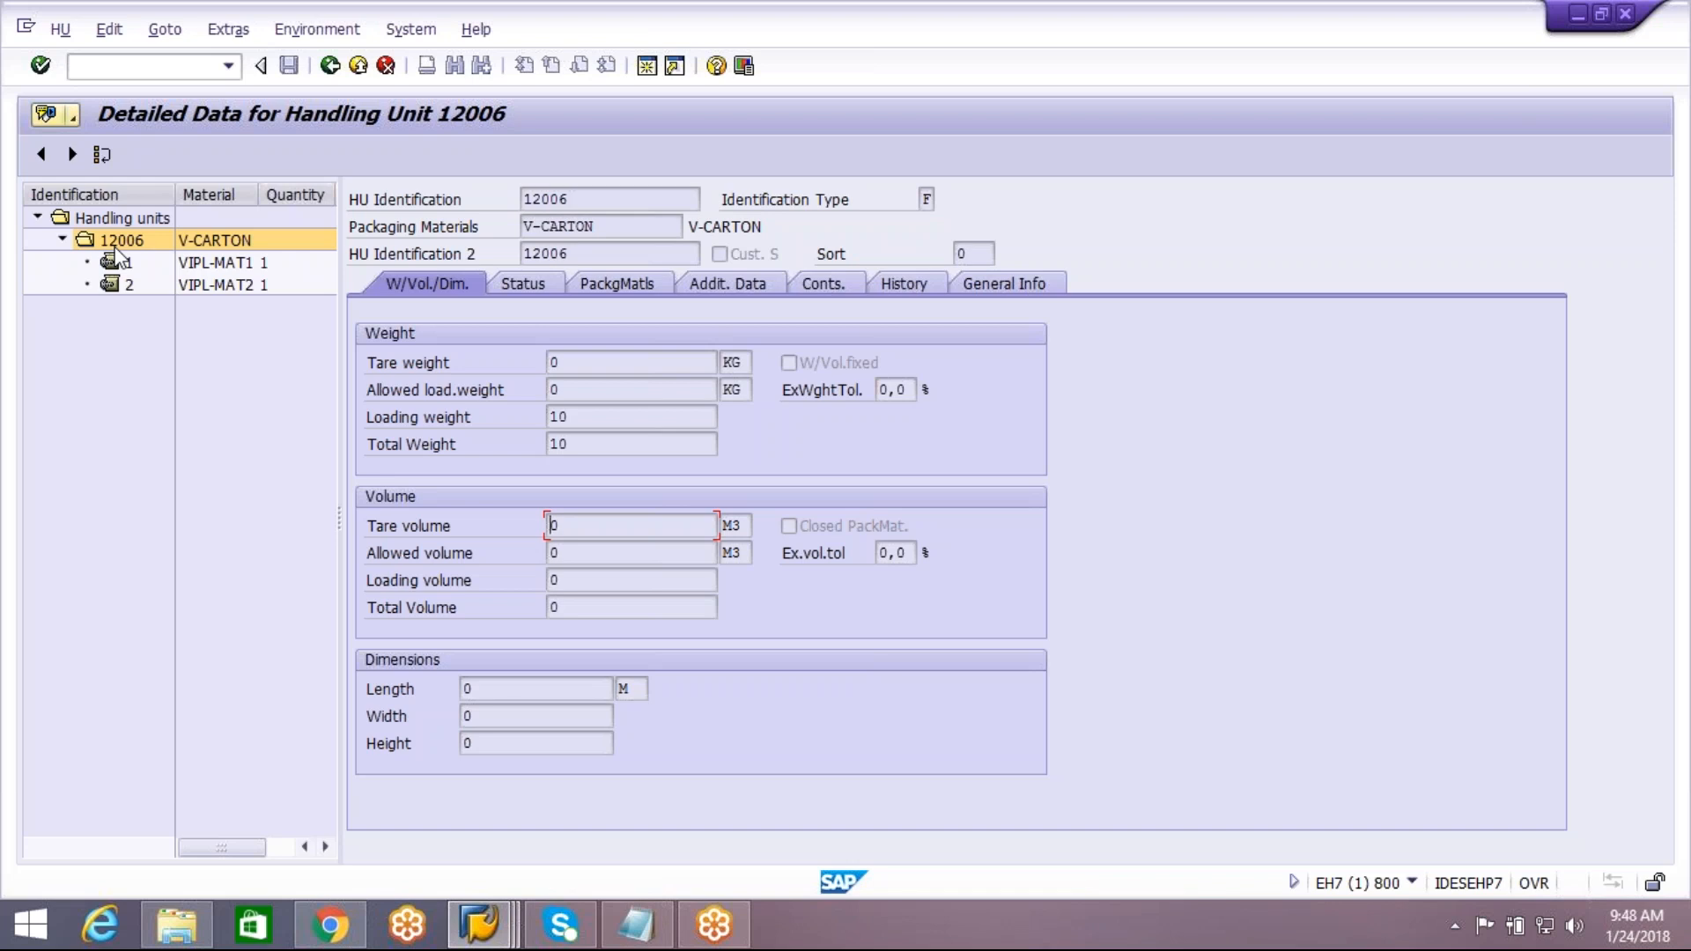
left_click(330, 66)
left_click(330, 66)
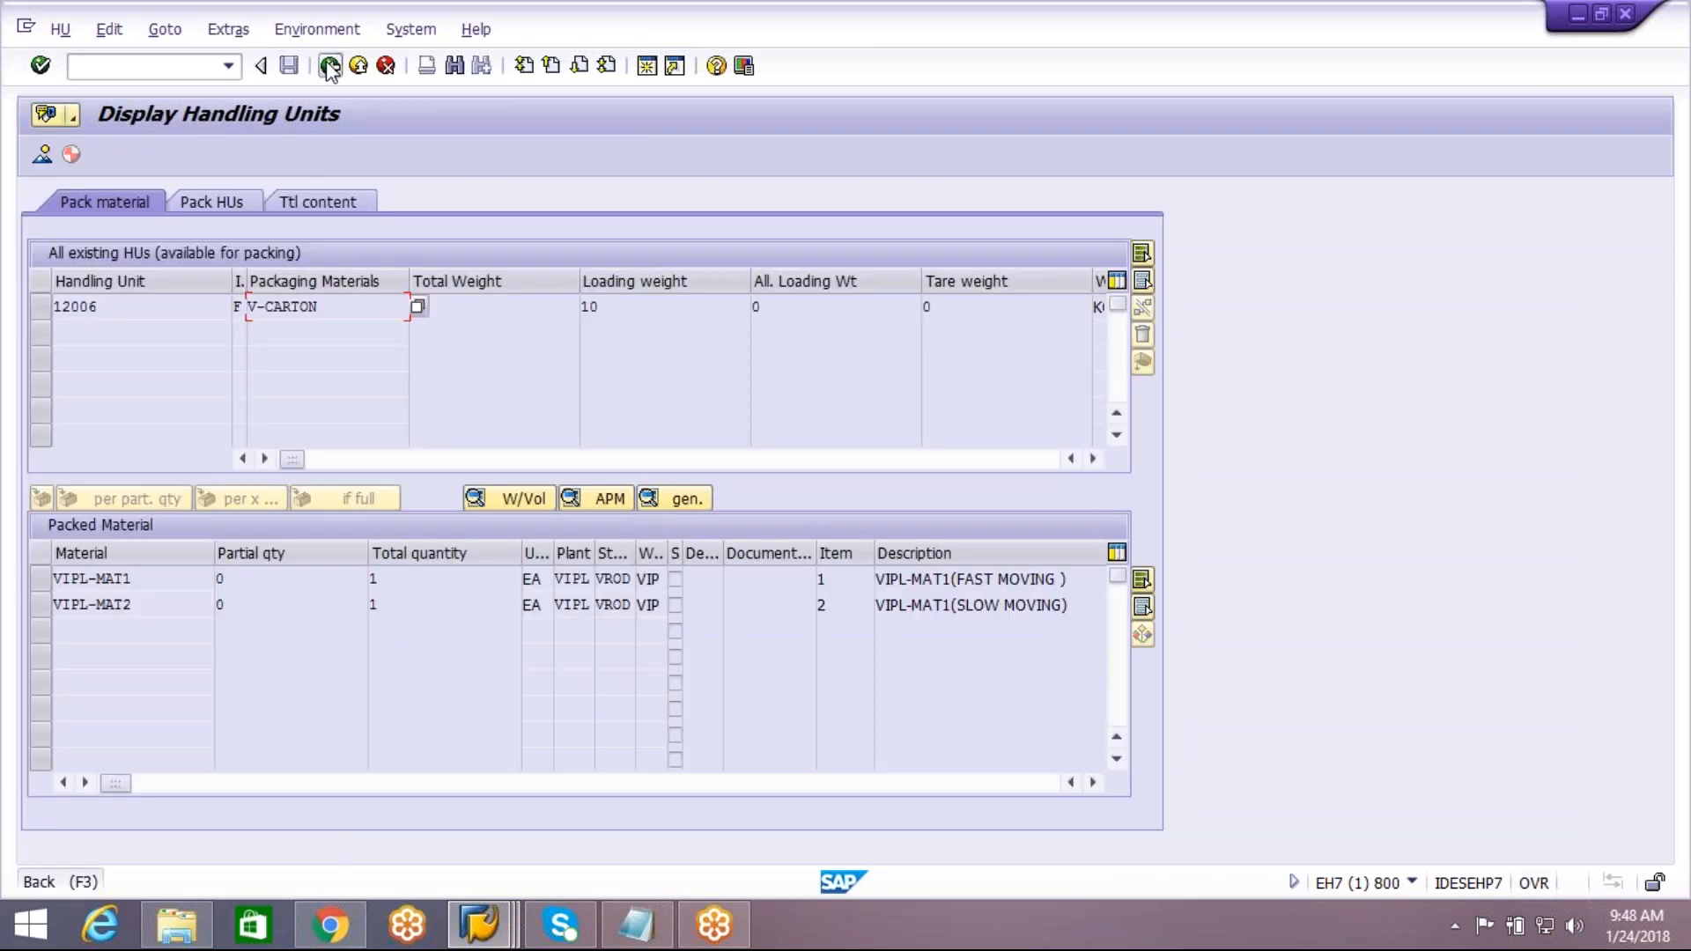
Start creating an inbound delivery with transaction VL31N for the same purchase order, using an external ID ending in DEMO3
left_click(330, 66)
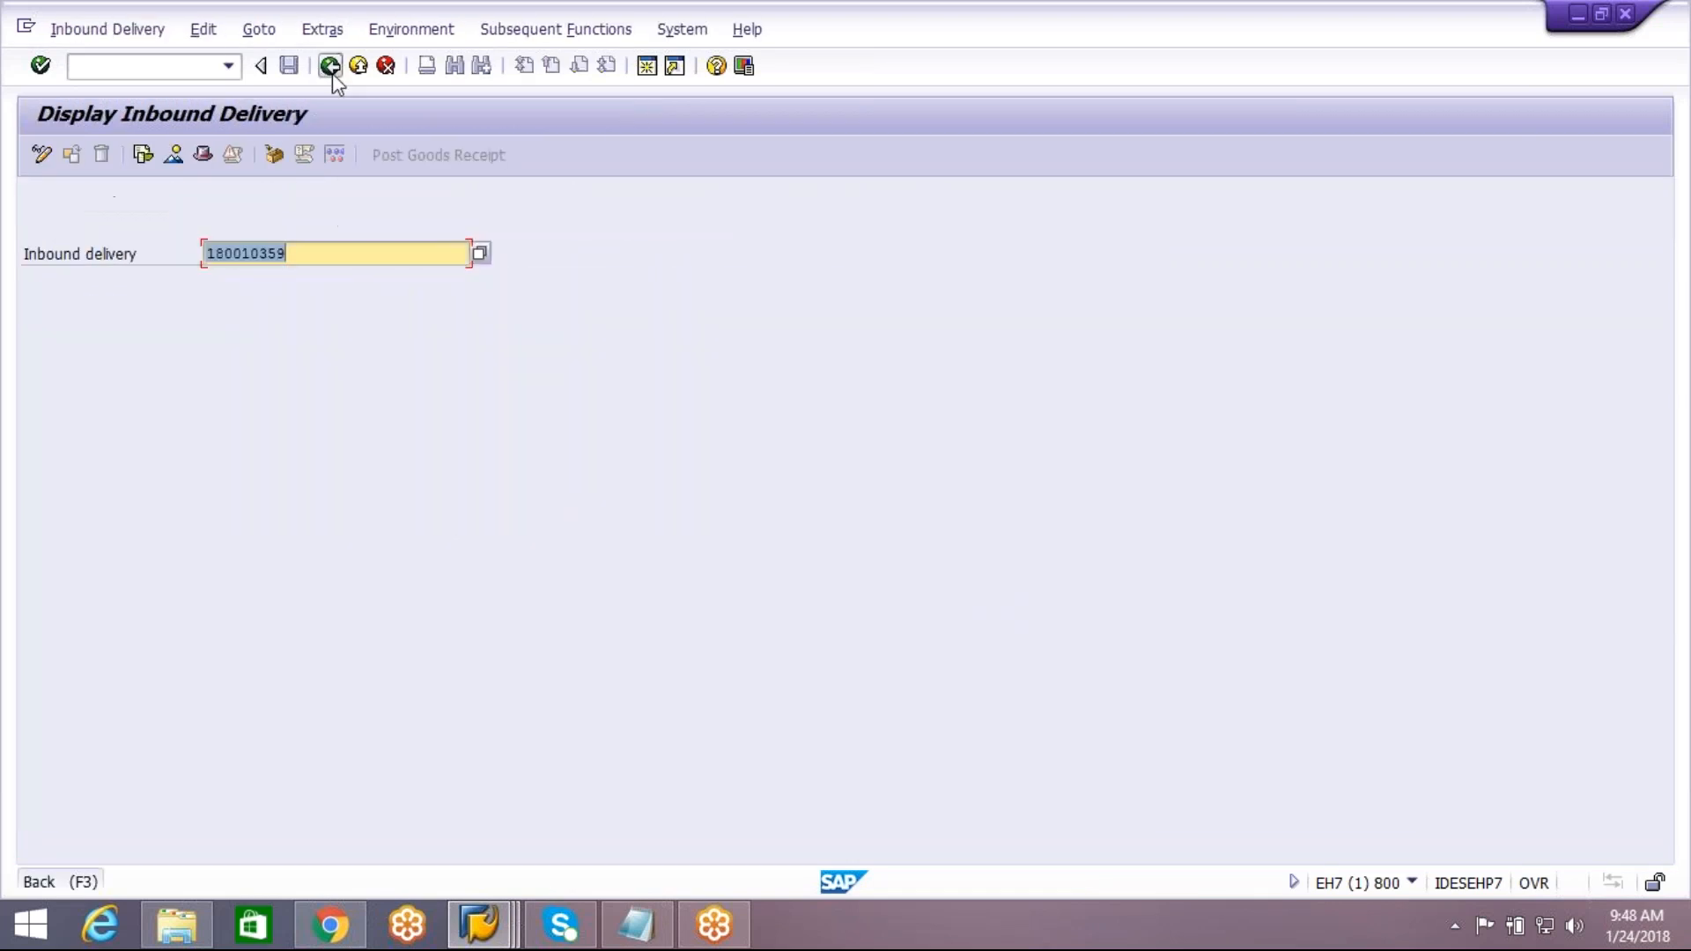
left_click(330, 66)
type("vl31n")
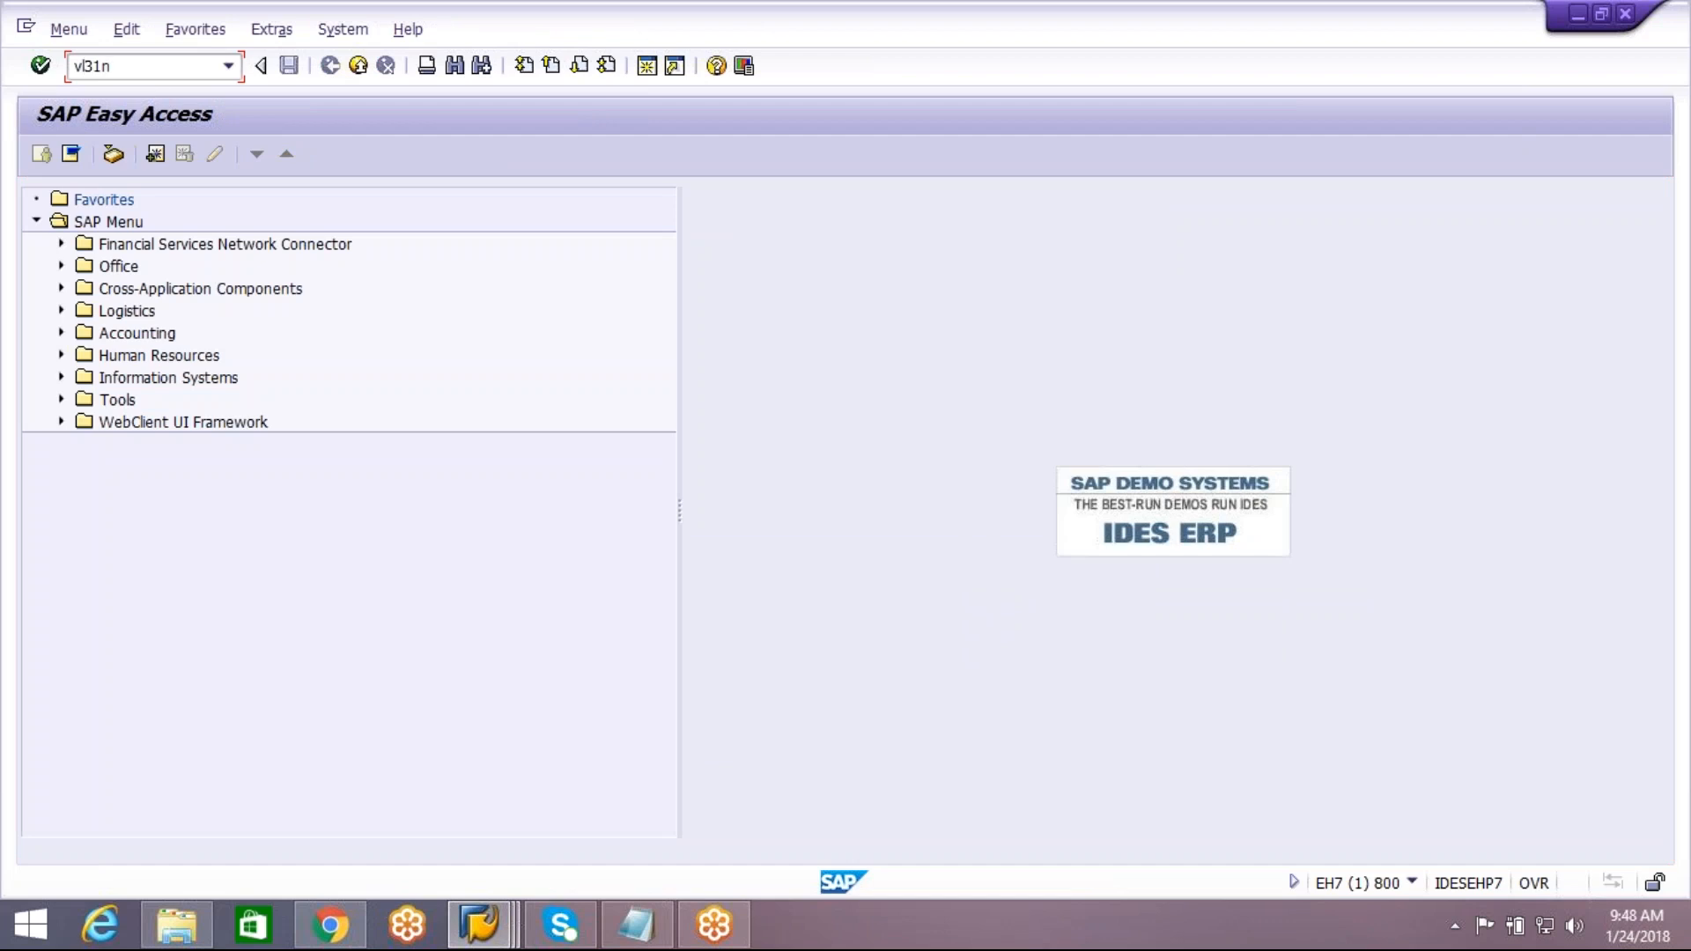
key("Return")
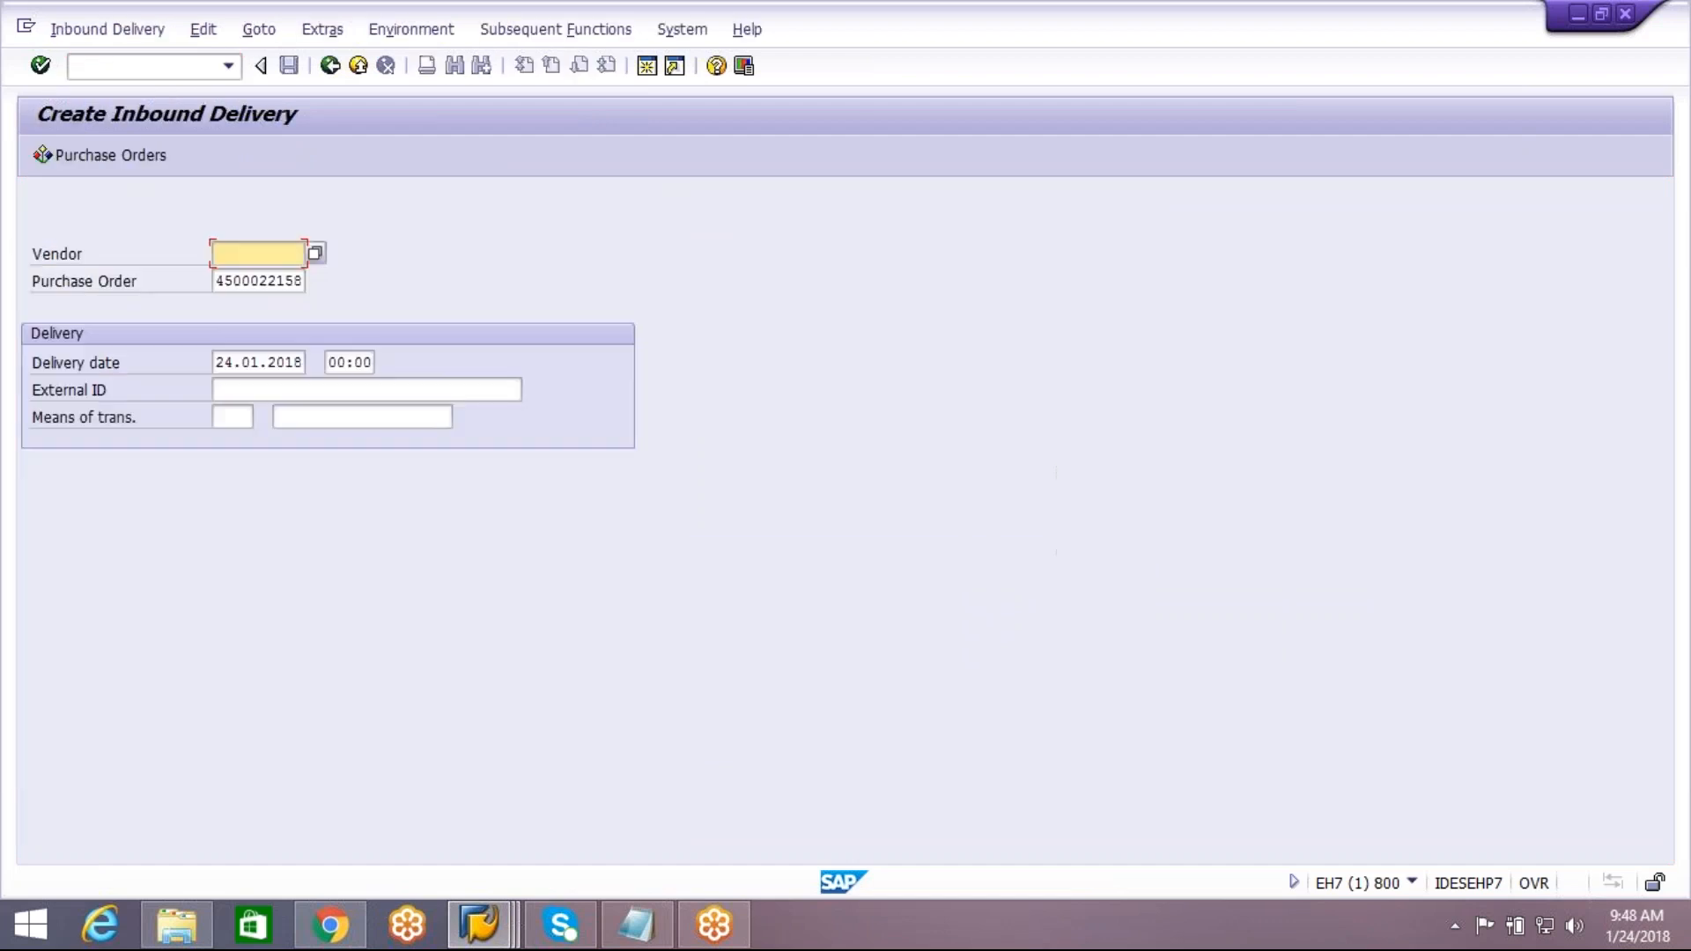
left_click(271, 385)
left_click(277, 413)
key("BackSpace")
type("3")
key("Return")
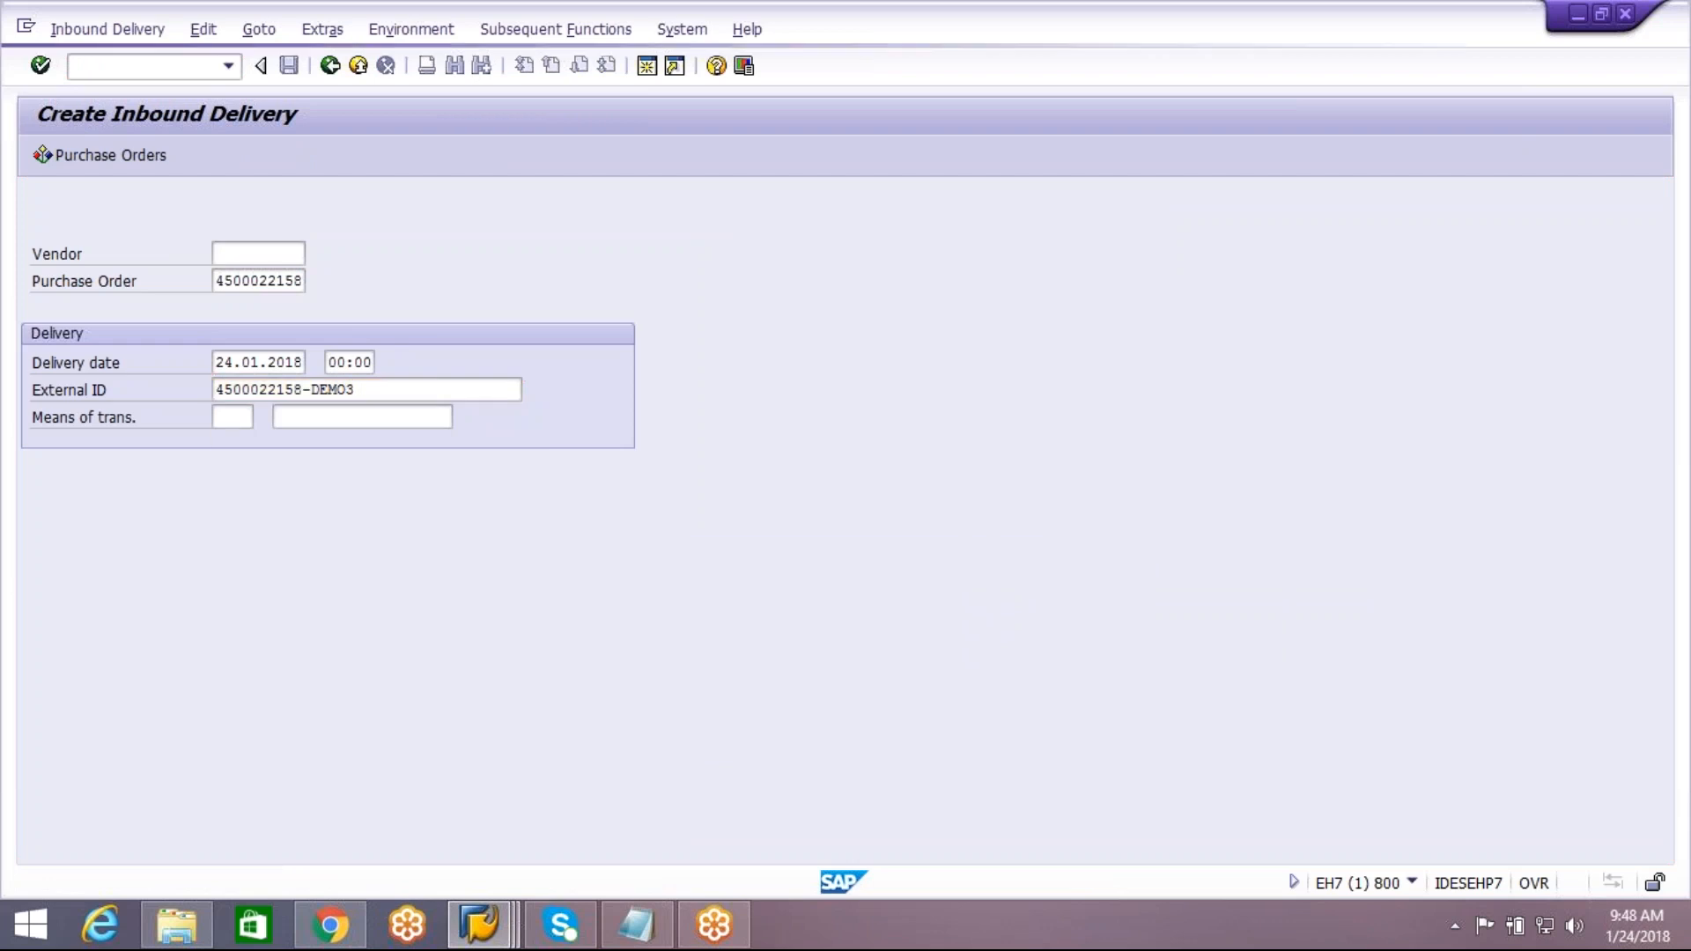
Set the delivery quantity to 1 for both VIPL-MAT1 and VIPL-MAT2 in the new inbound delivery
left_click(304, 470)
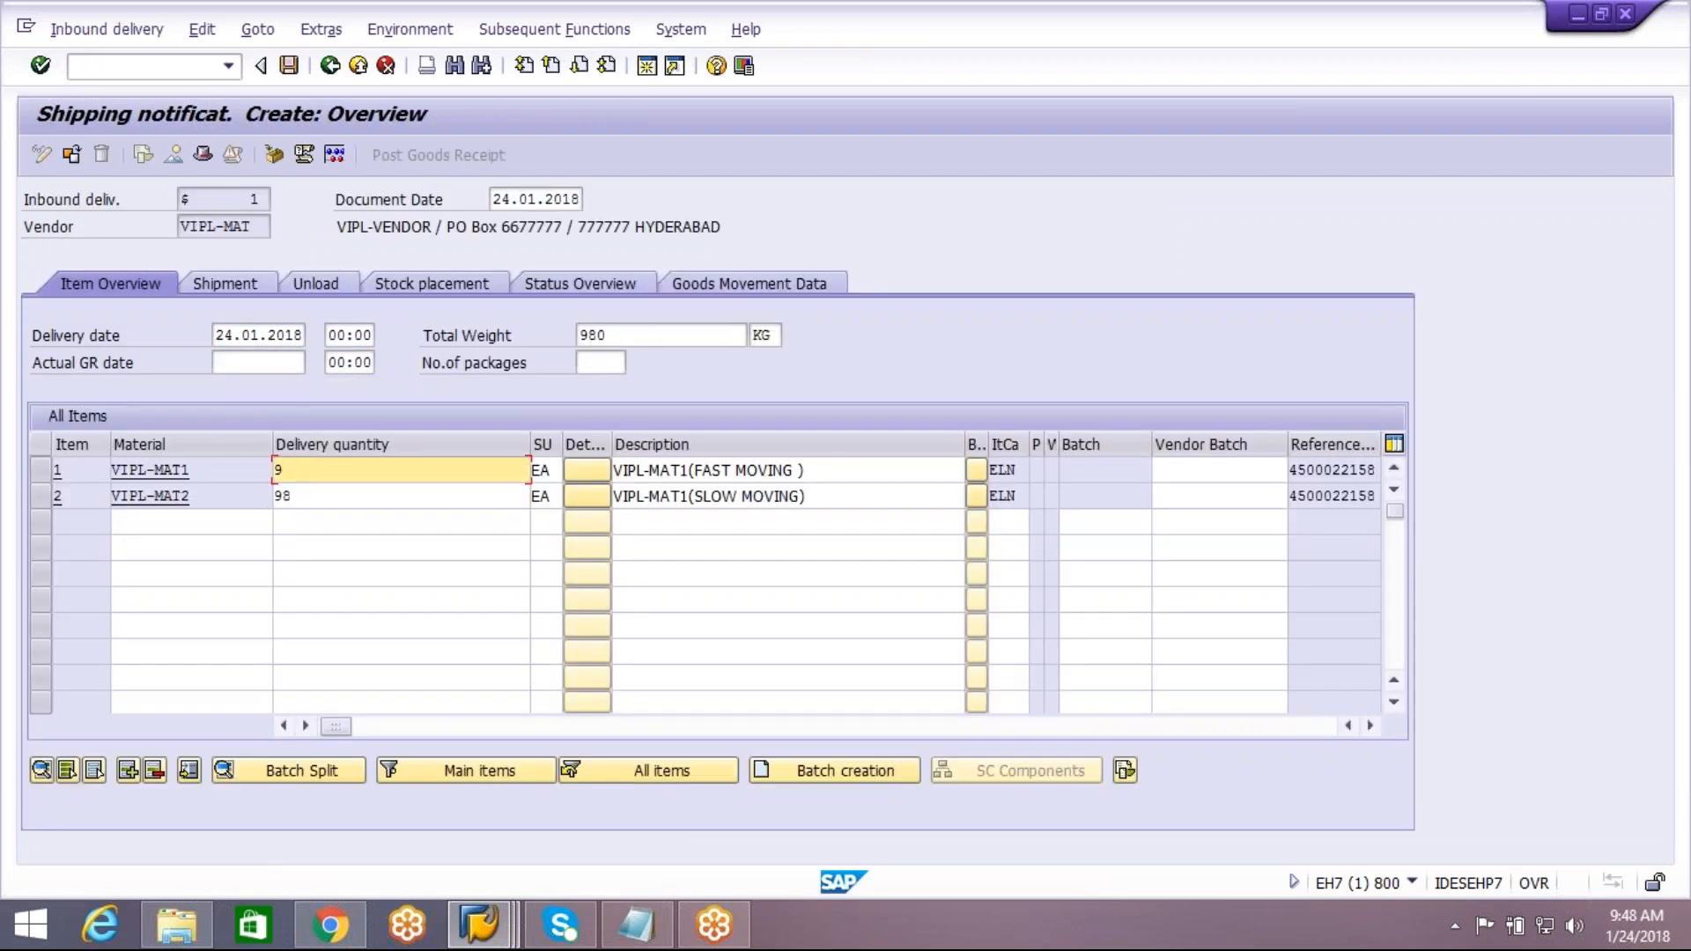
key("BackSpace")
key("BackSpace")
type("1")
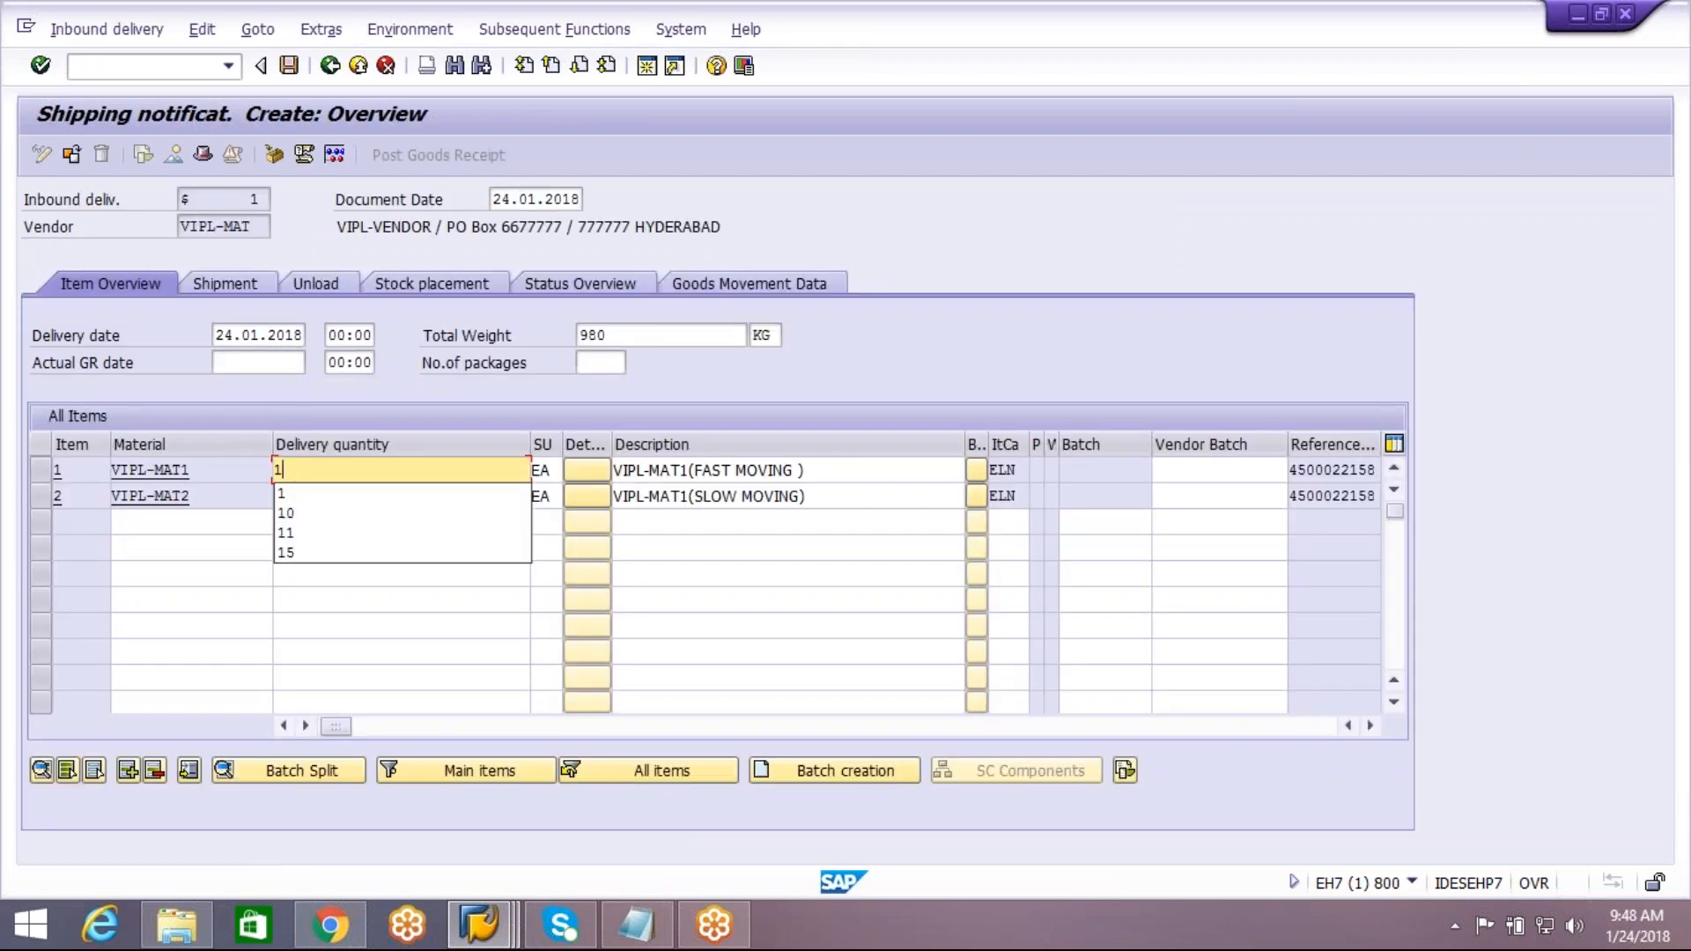
left_click(301, 498)
left_click(301, 496)
key("BackSpace")
key("BackSpace")
type("1")
left_click(290, 522)
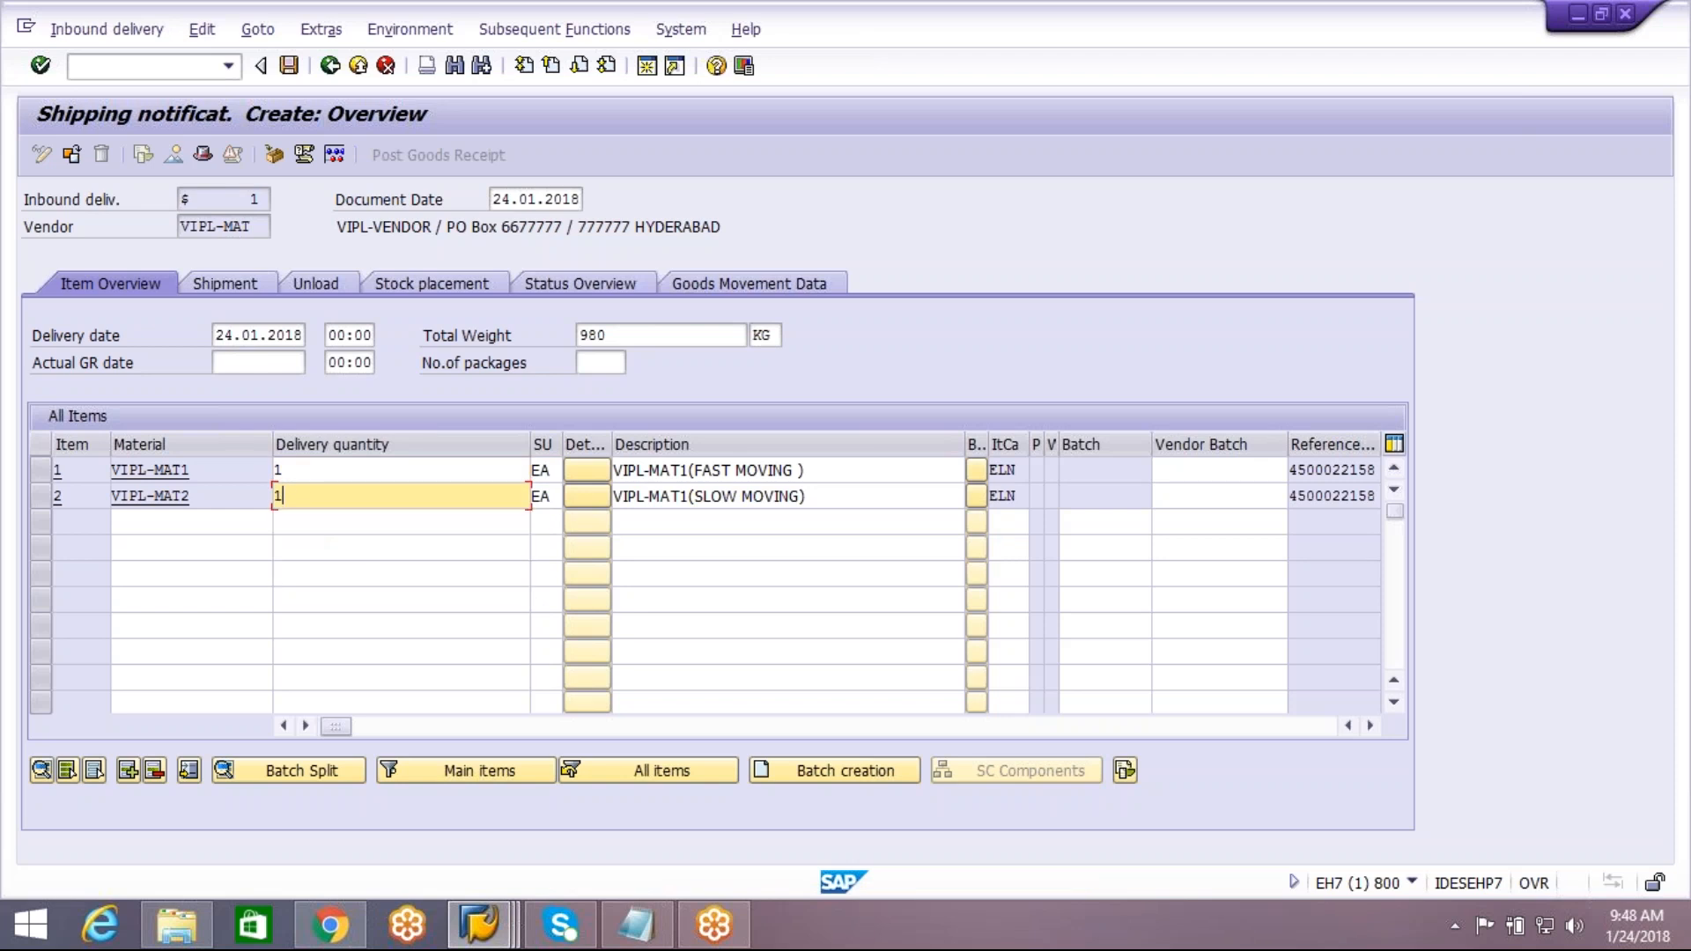
Pack both materials into a new V-CARTON handling unit and save the inbound delivery
left_click(277, 157)
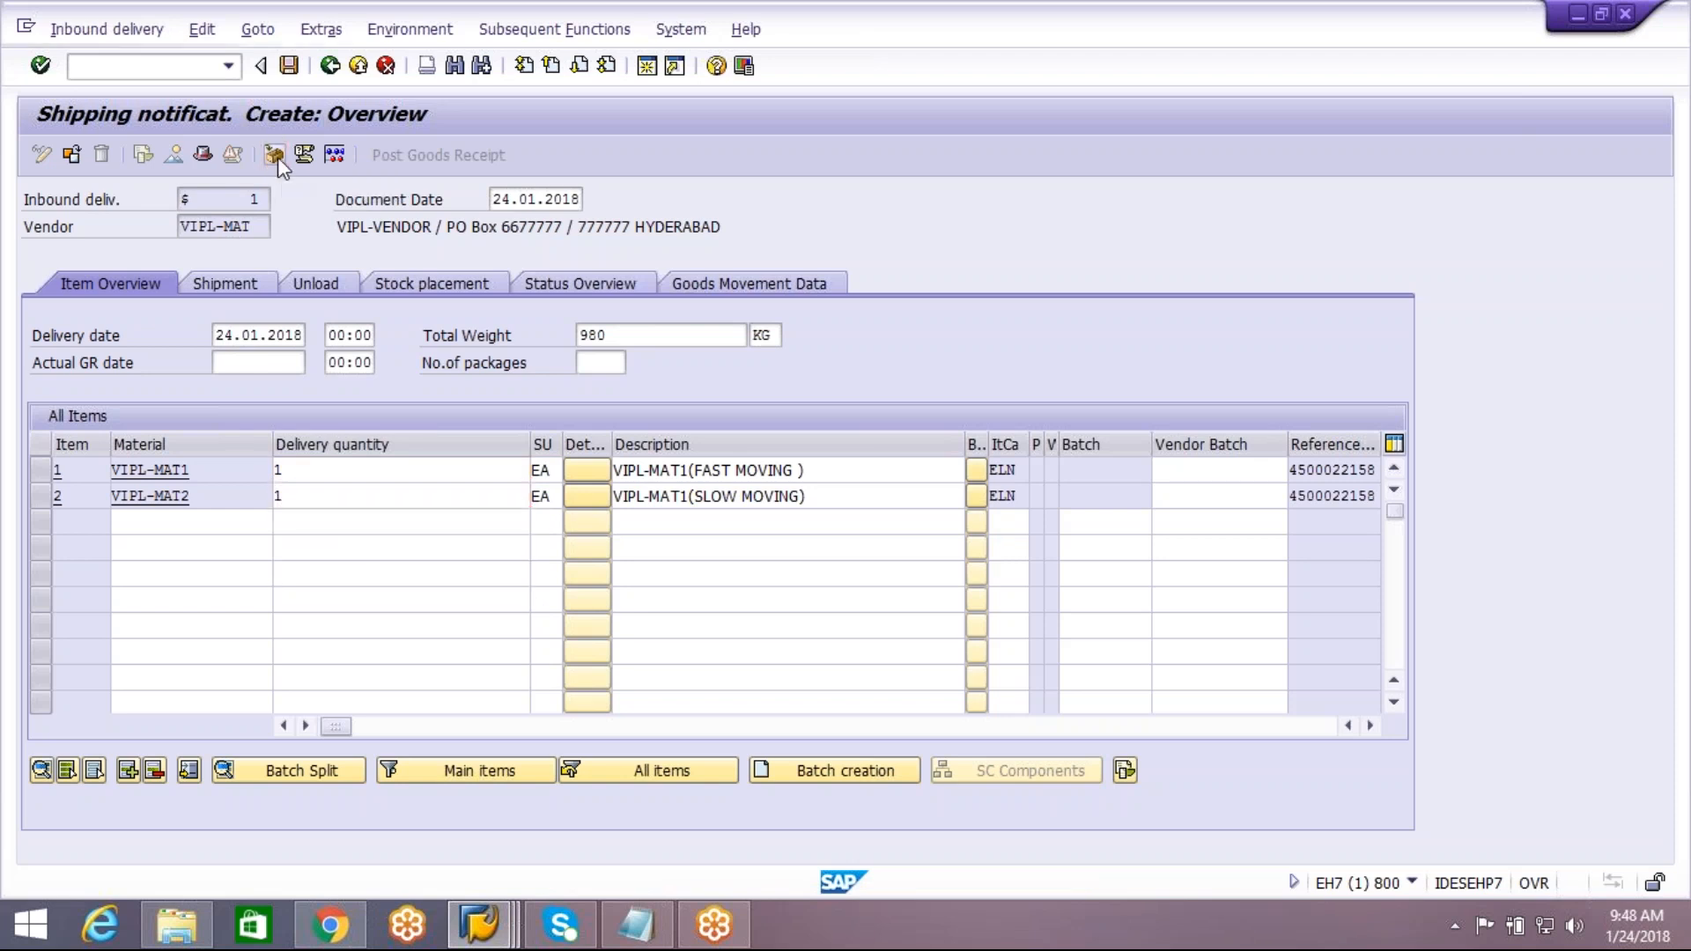
left_click(344, 304)
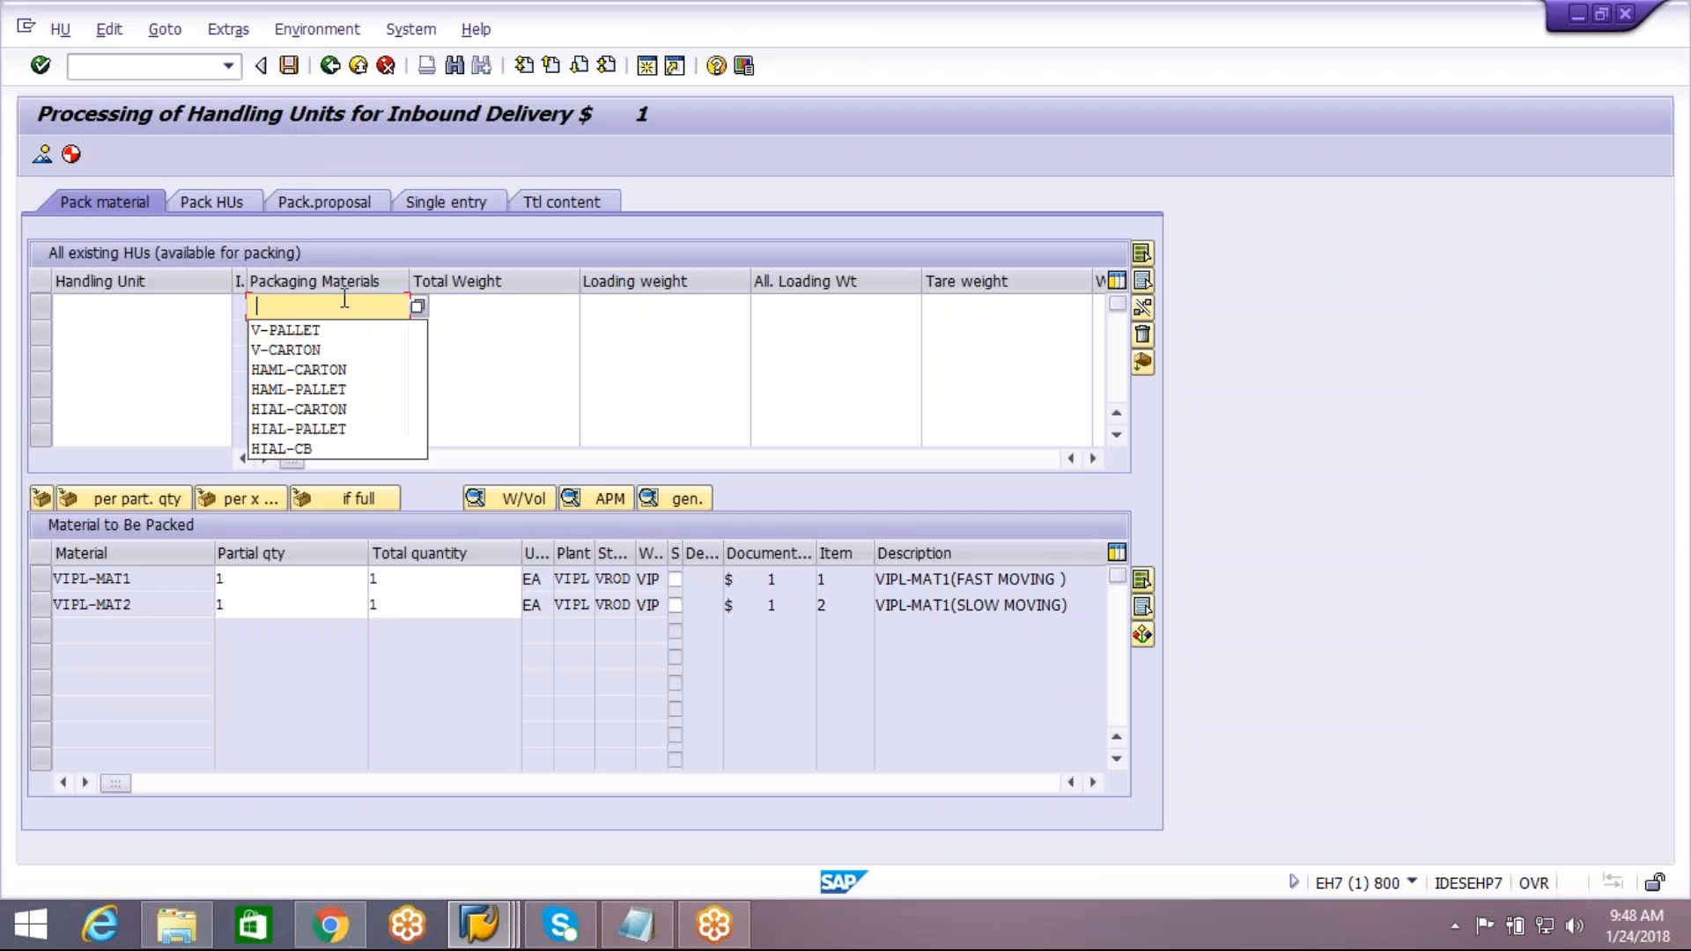
left_click(330, 351)
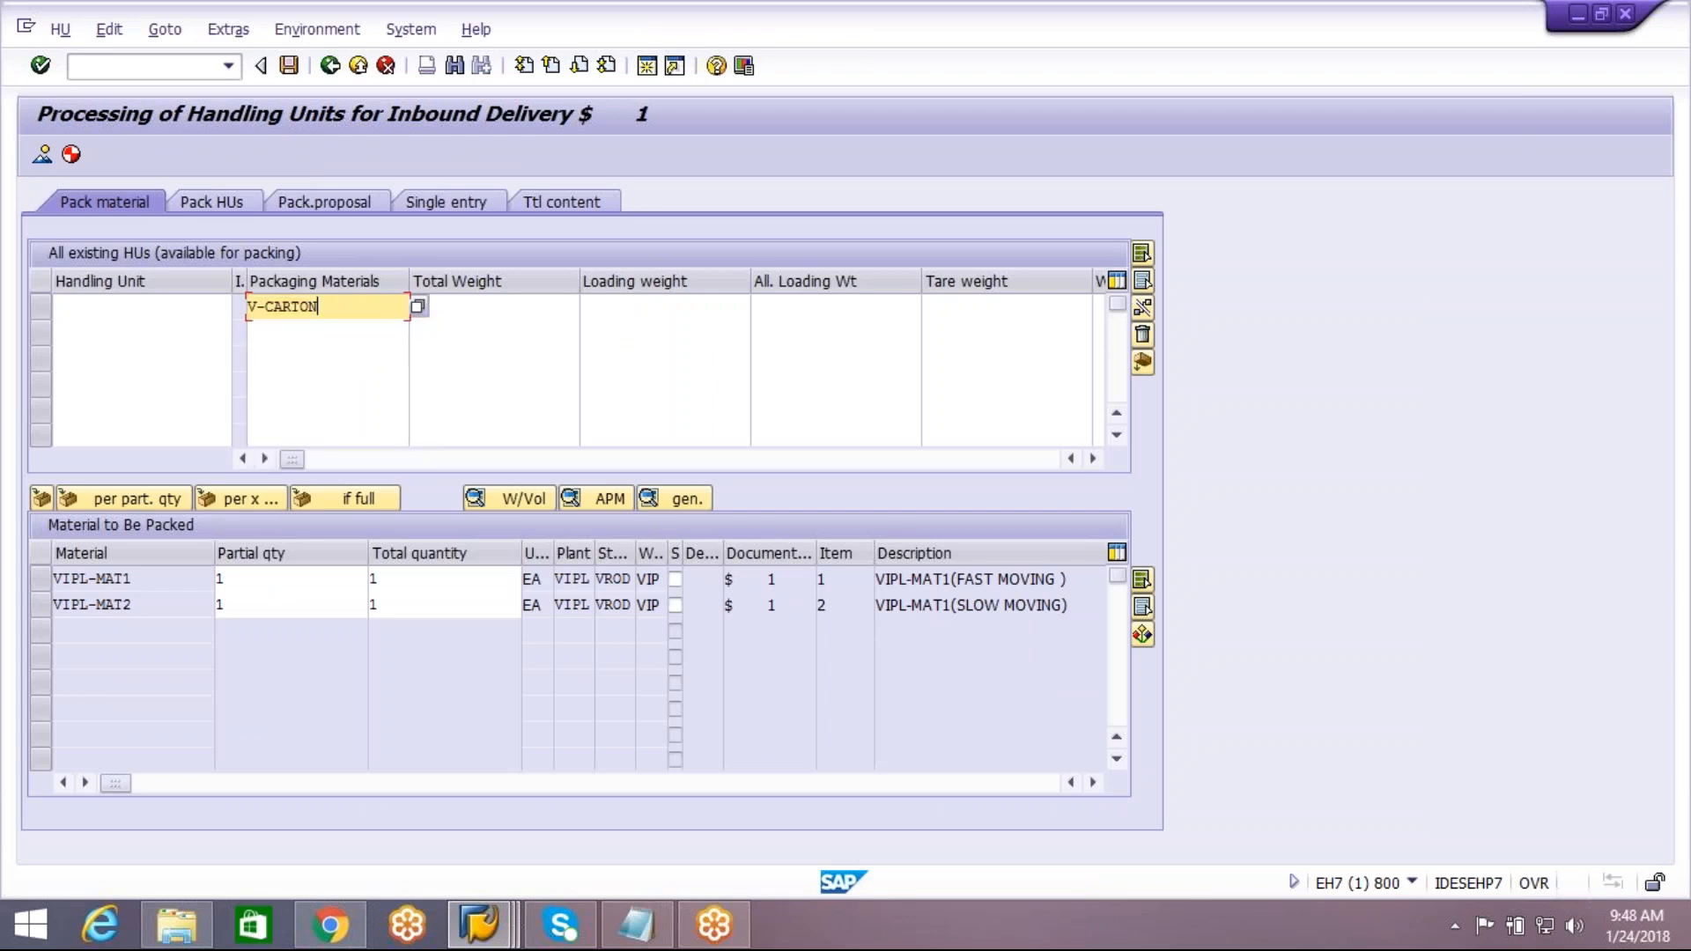
key("Return")
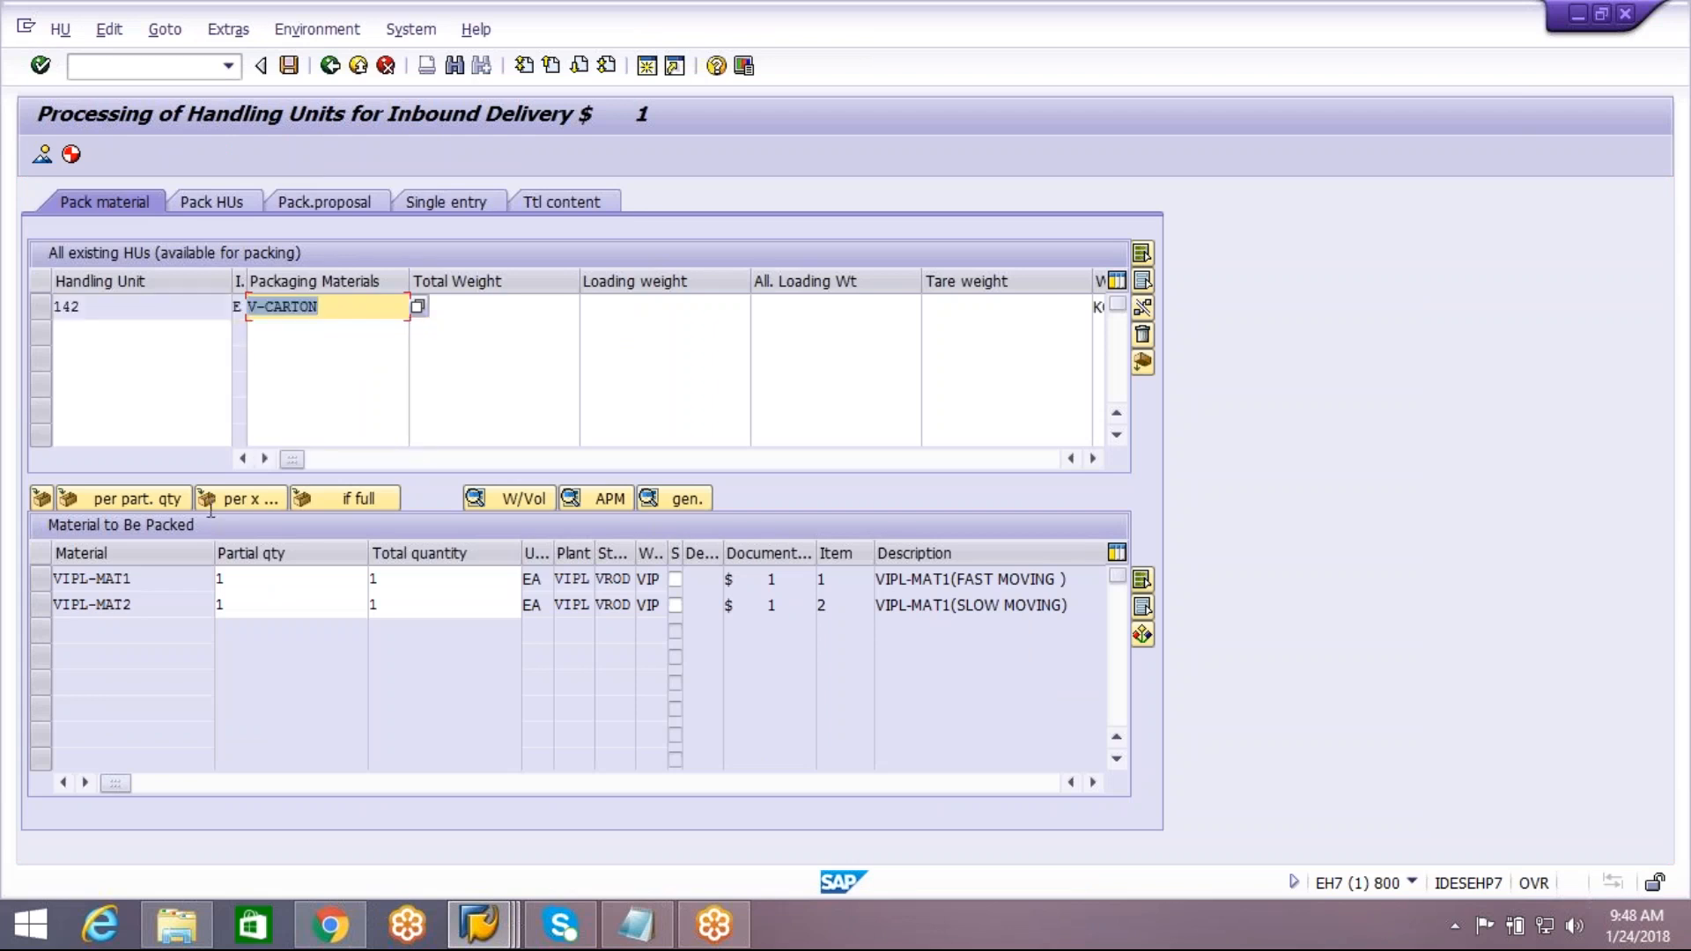
left_click(43, 605)
left_click(41, 581)
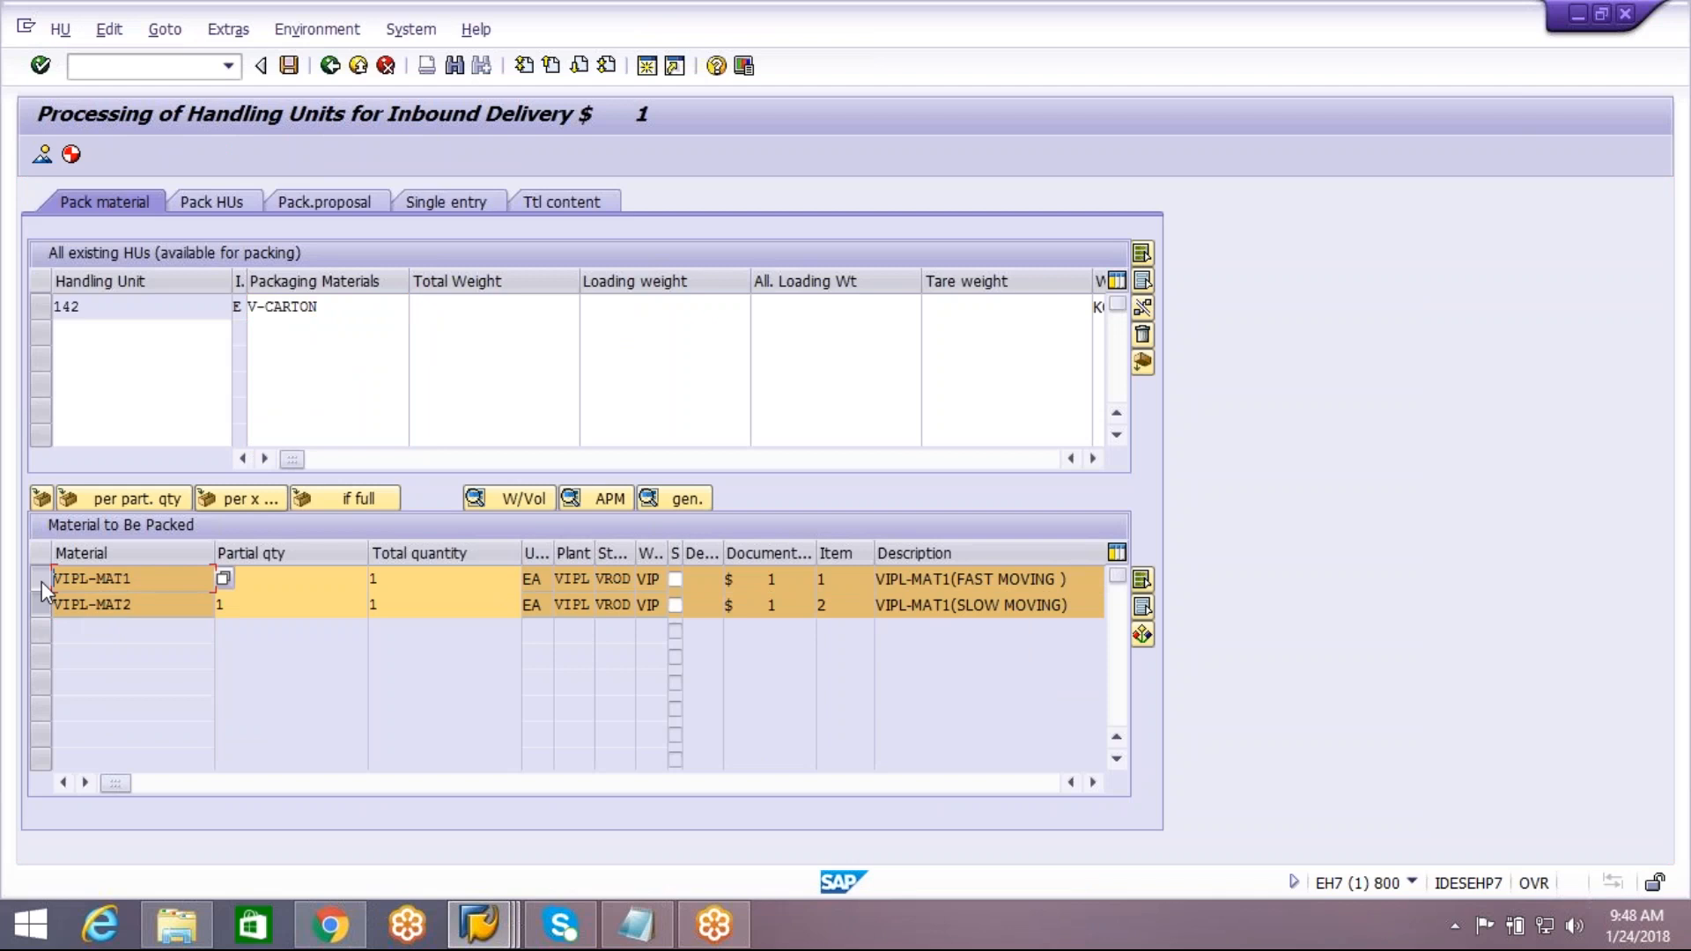
left_click(36, 303)
left_click(39, 500)
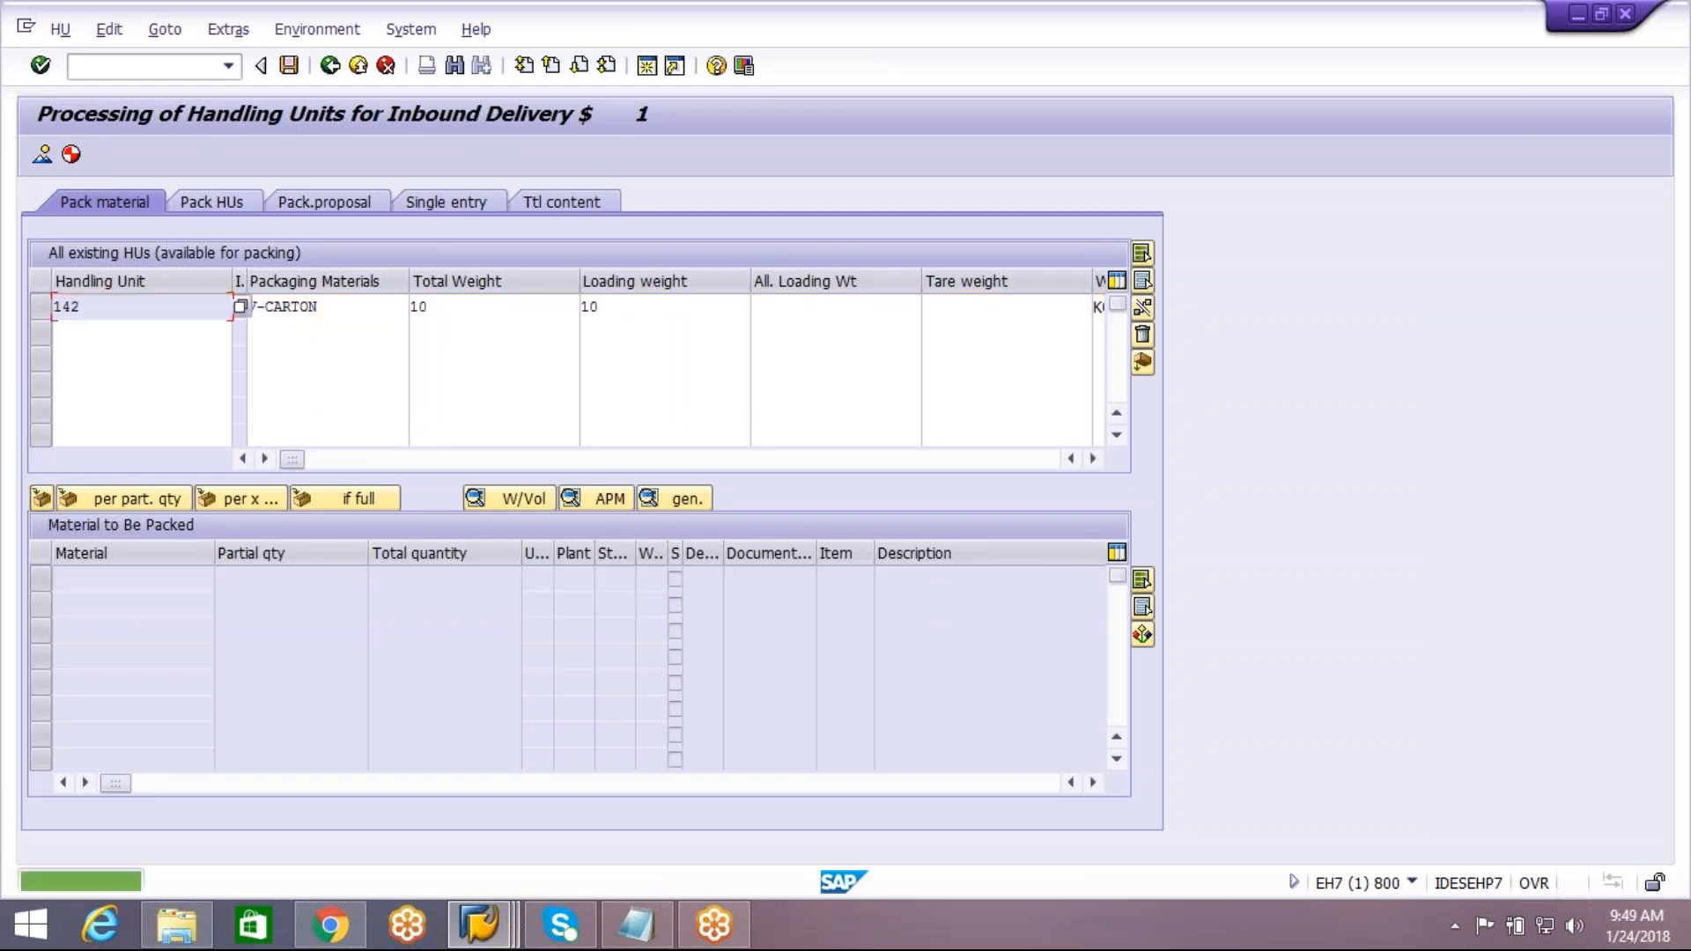
left_click(119, 312)
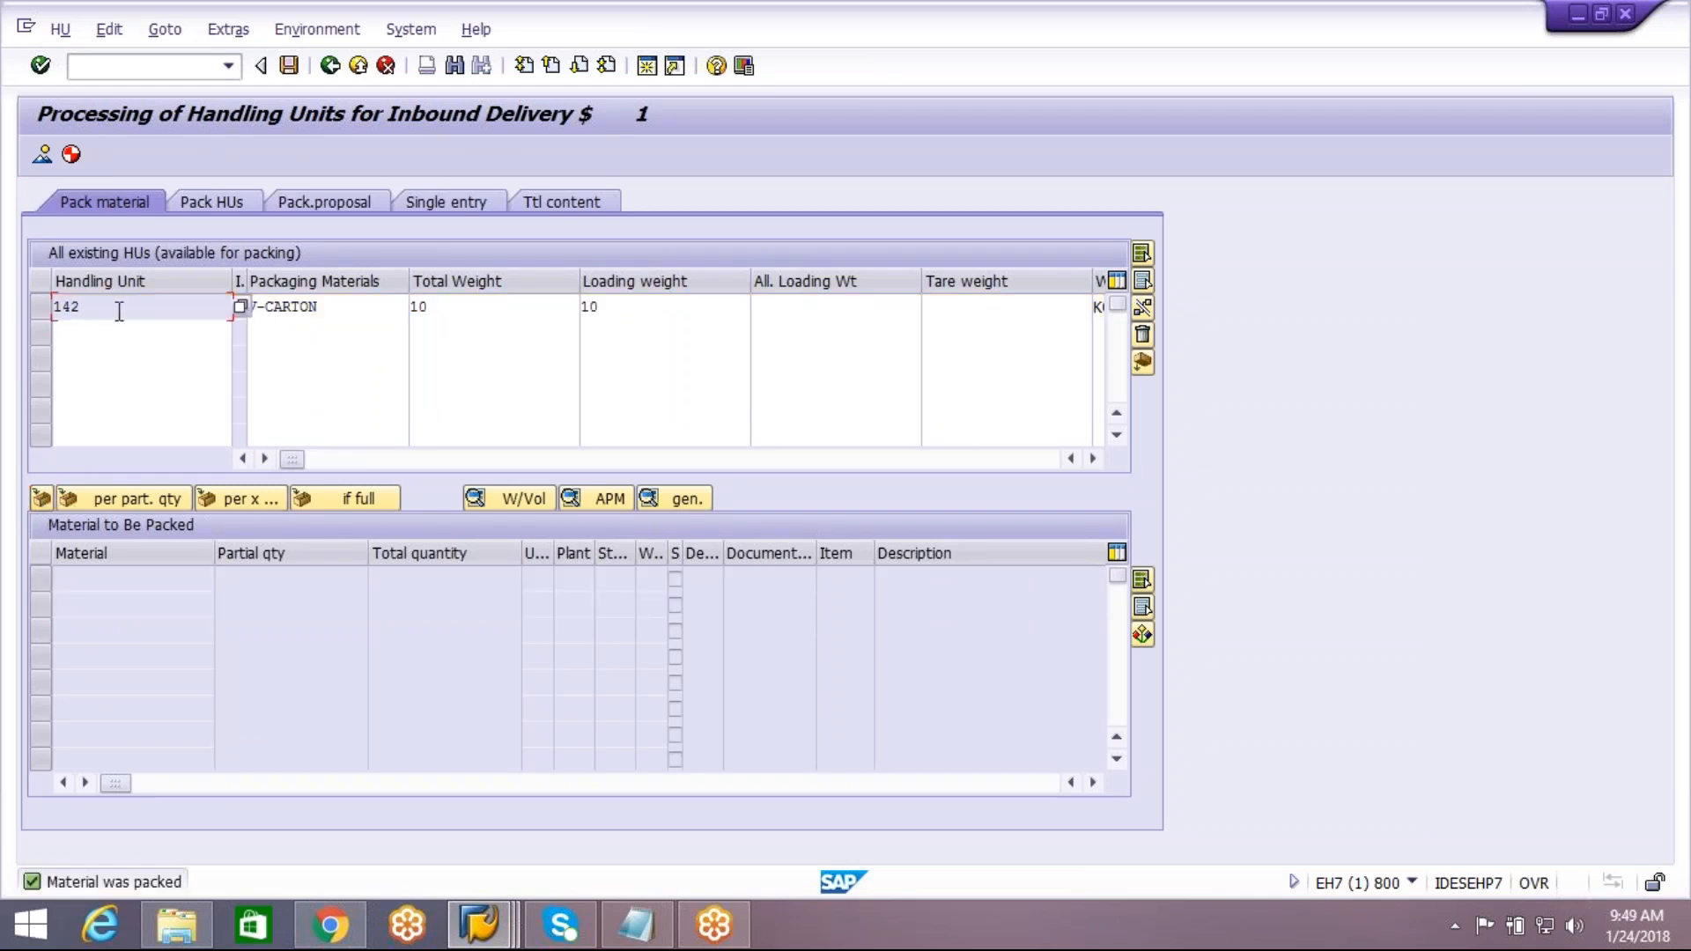
left_click(289, 65)
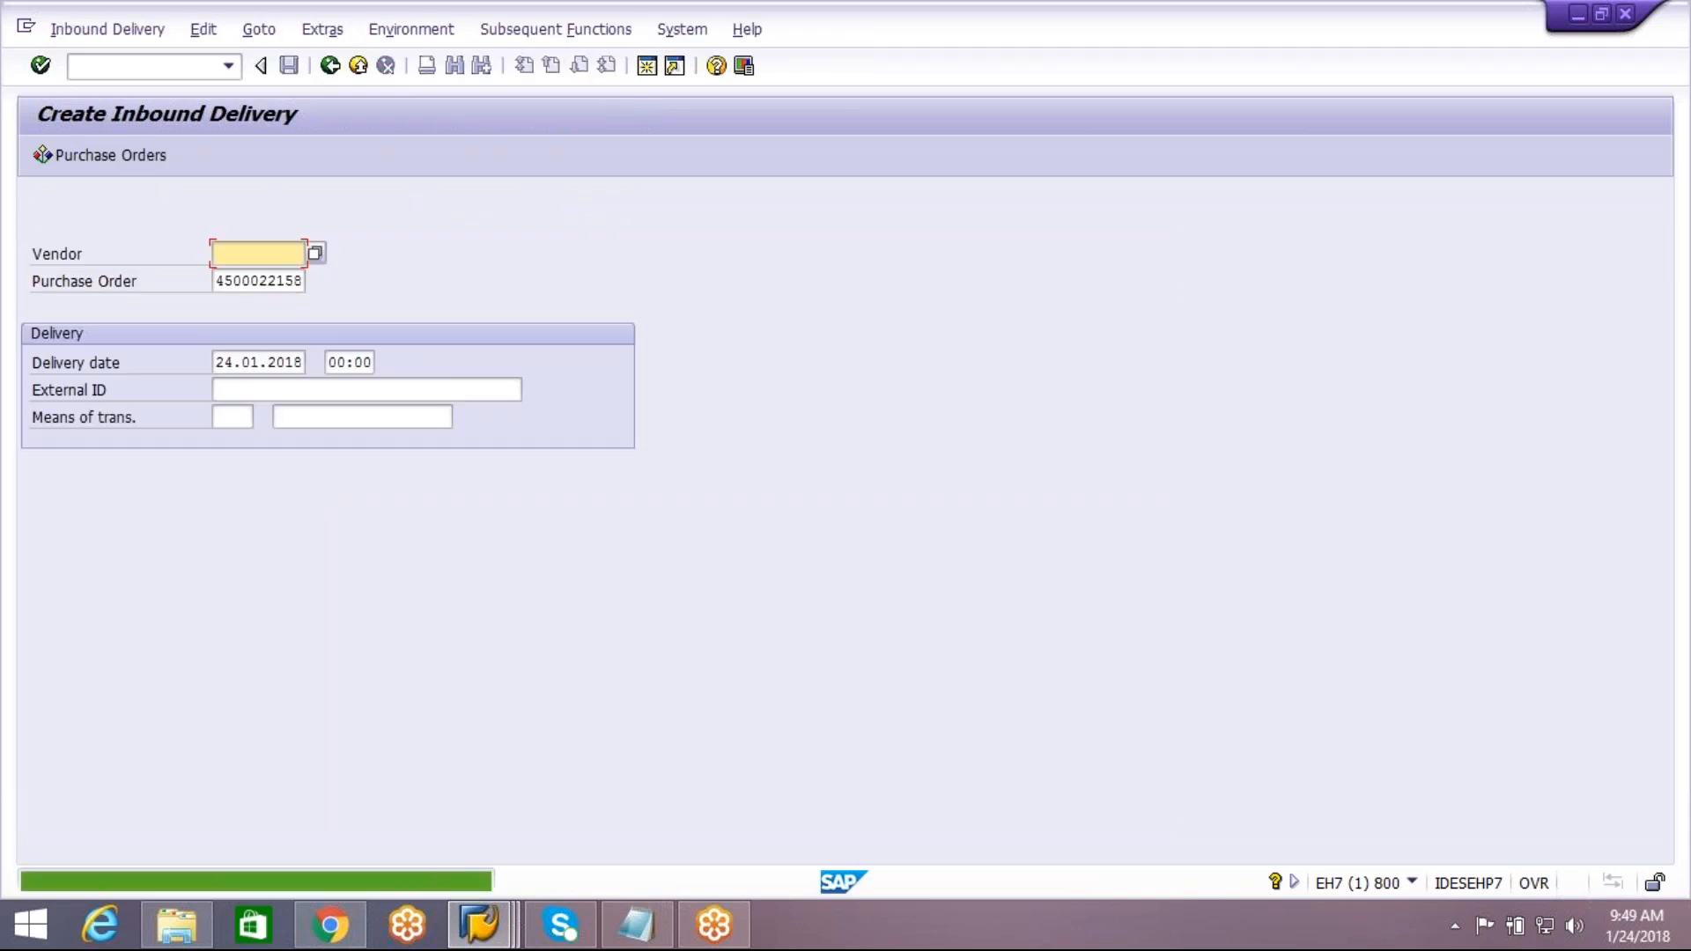
Switch to the EWM session, refresh the inbound delivery notifications, and check the DEMO3 notification's handling unit
left_click(480, 924)
left_click(932, 805)
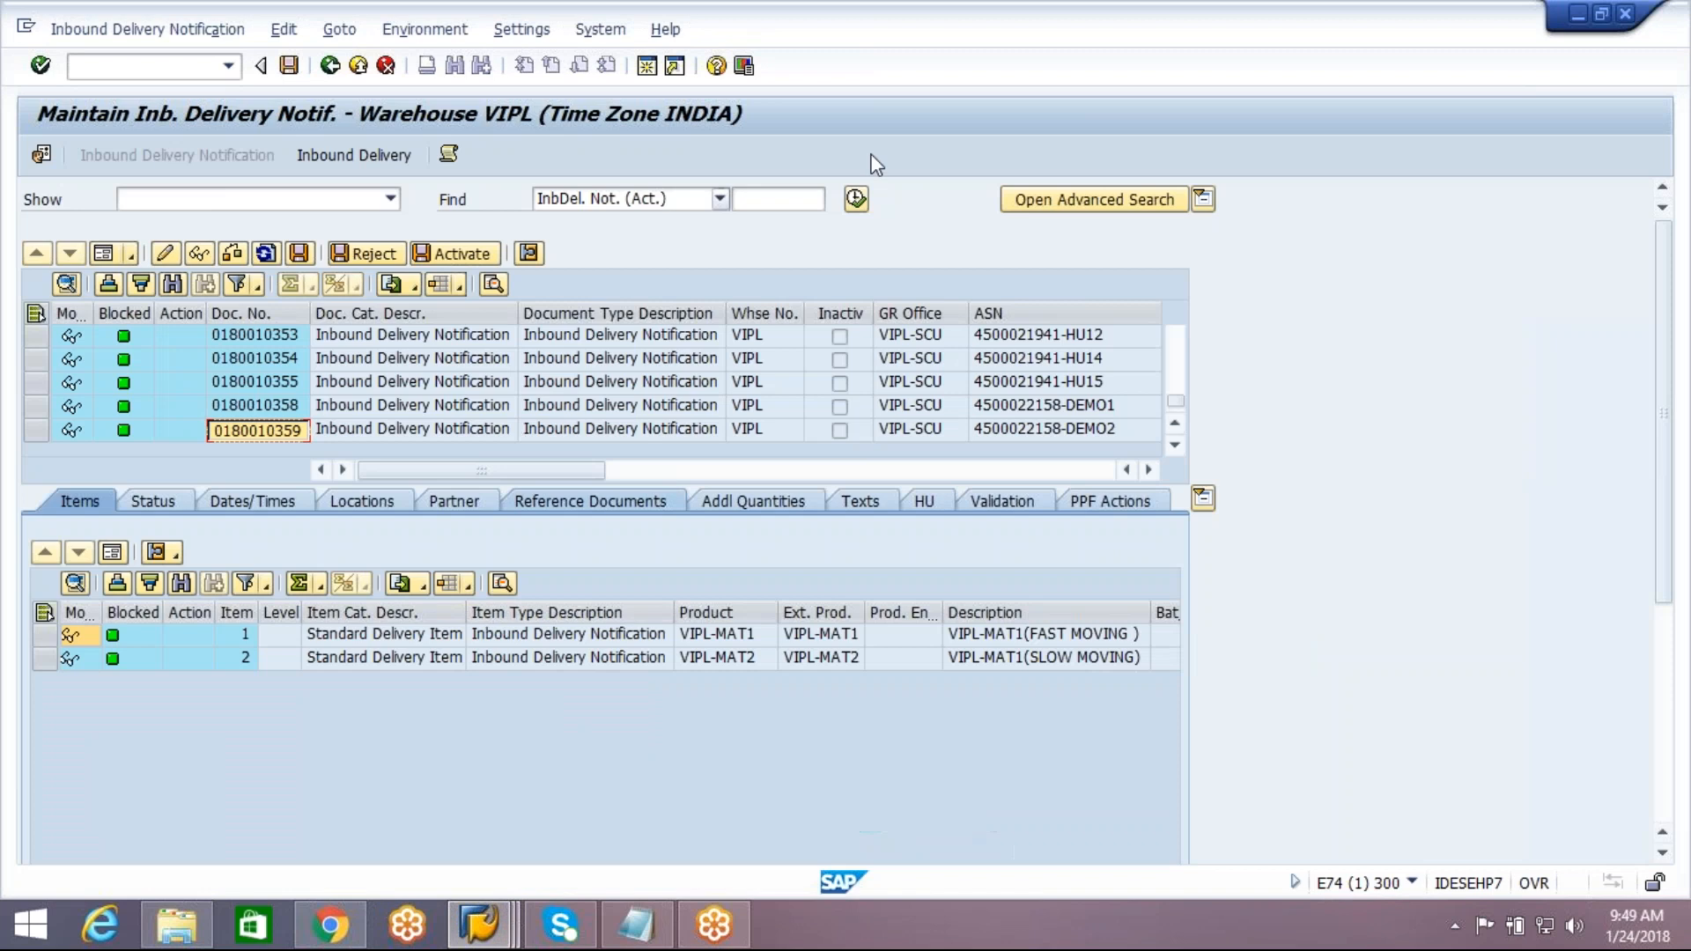
left_click(855, 198)
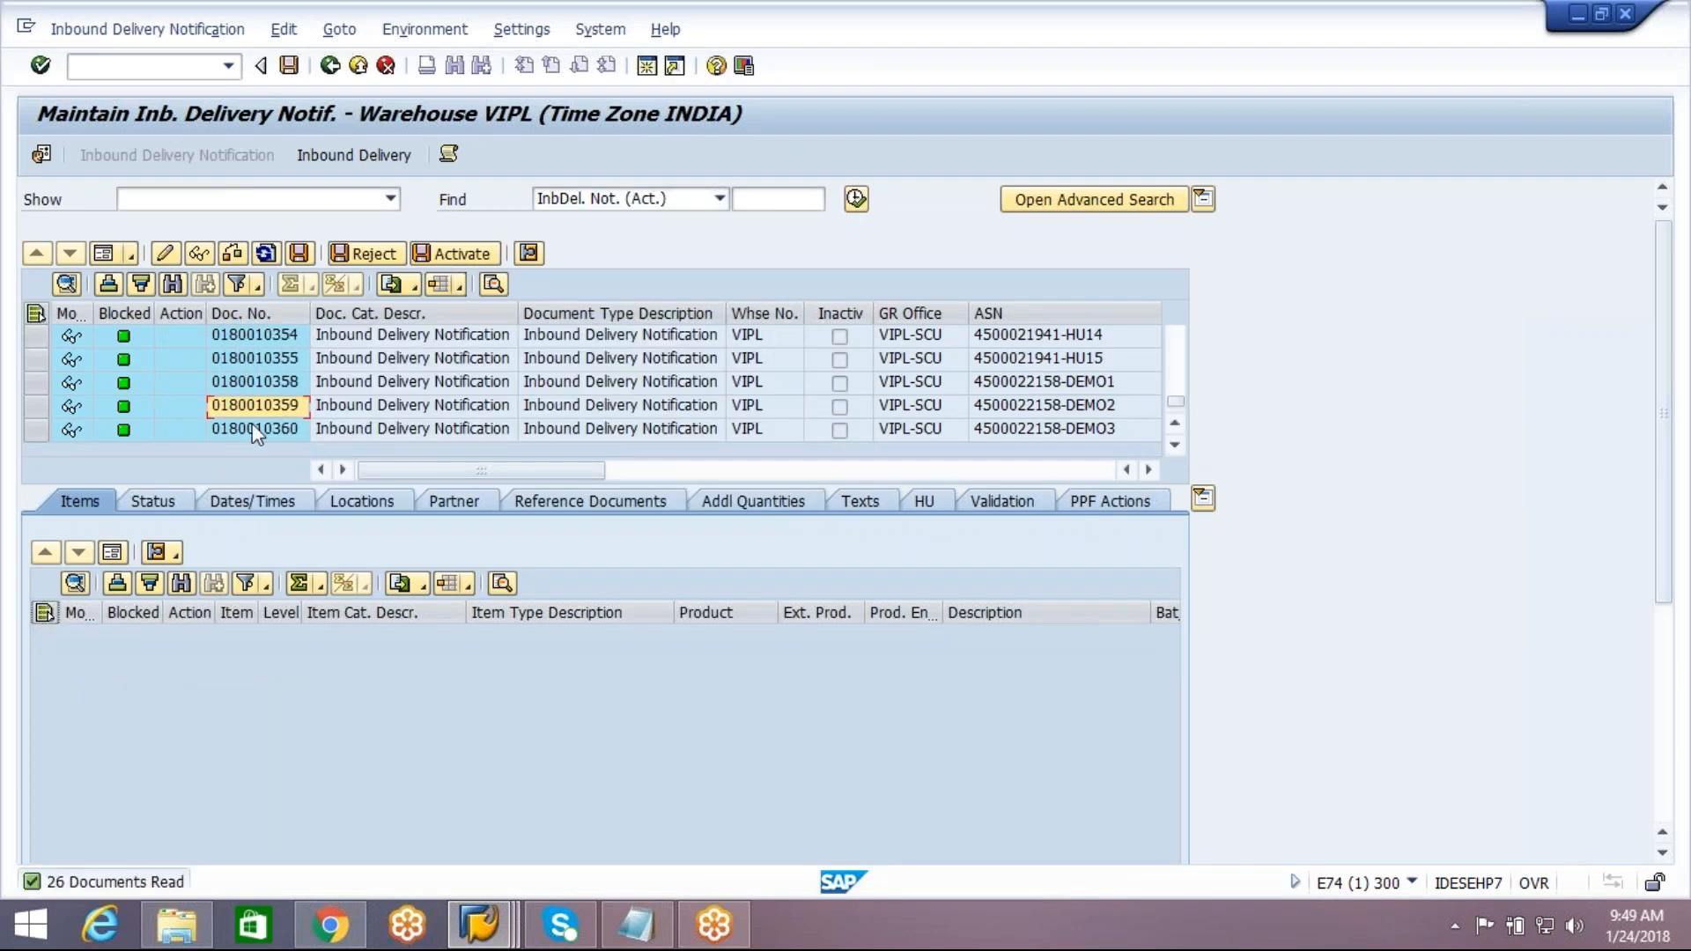
left_click(255, 433)
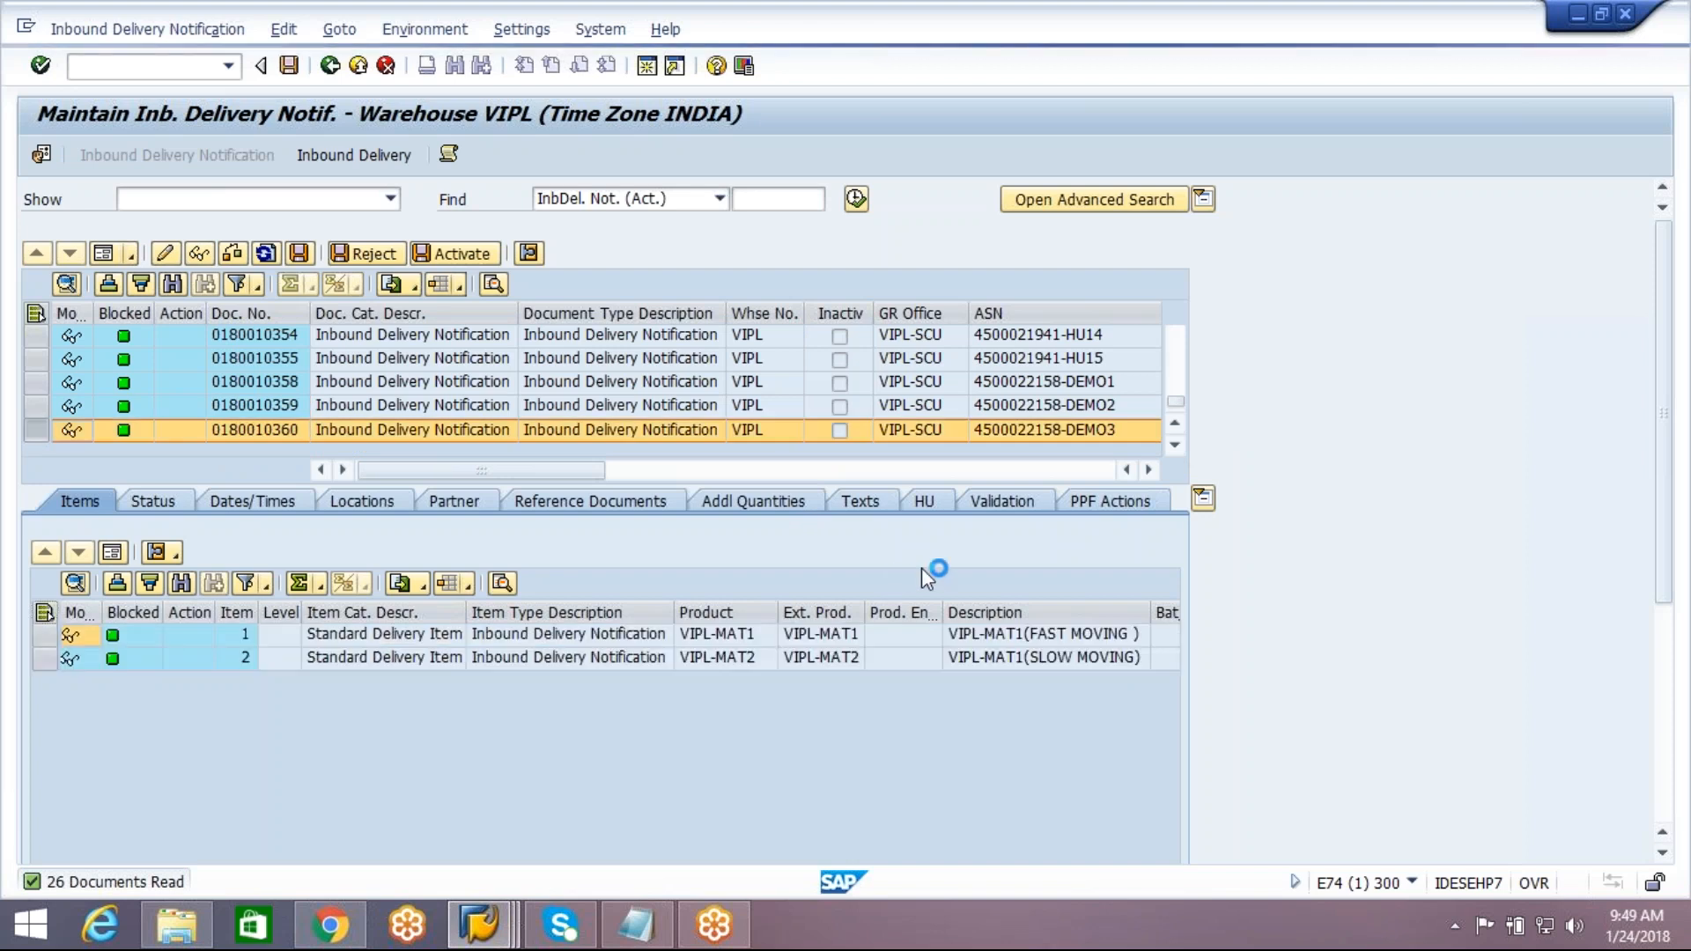
left_click(925, 502)
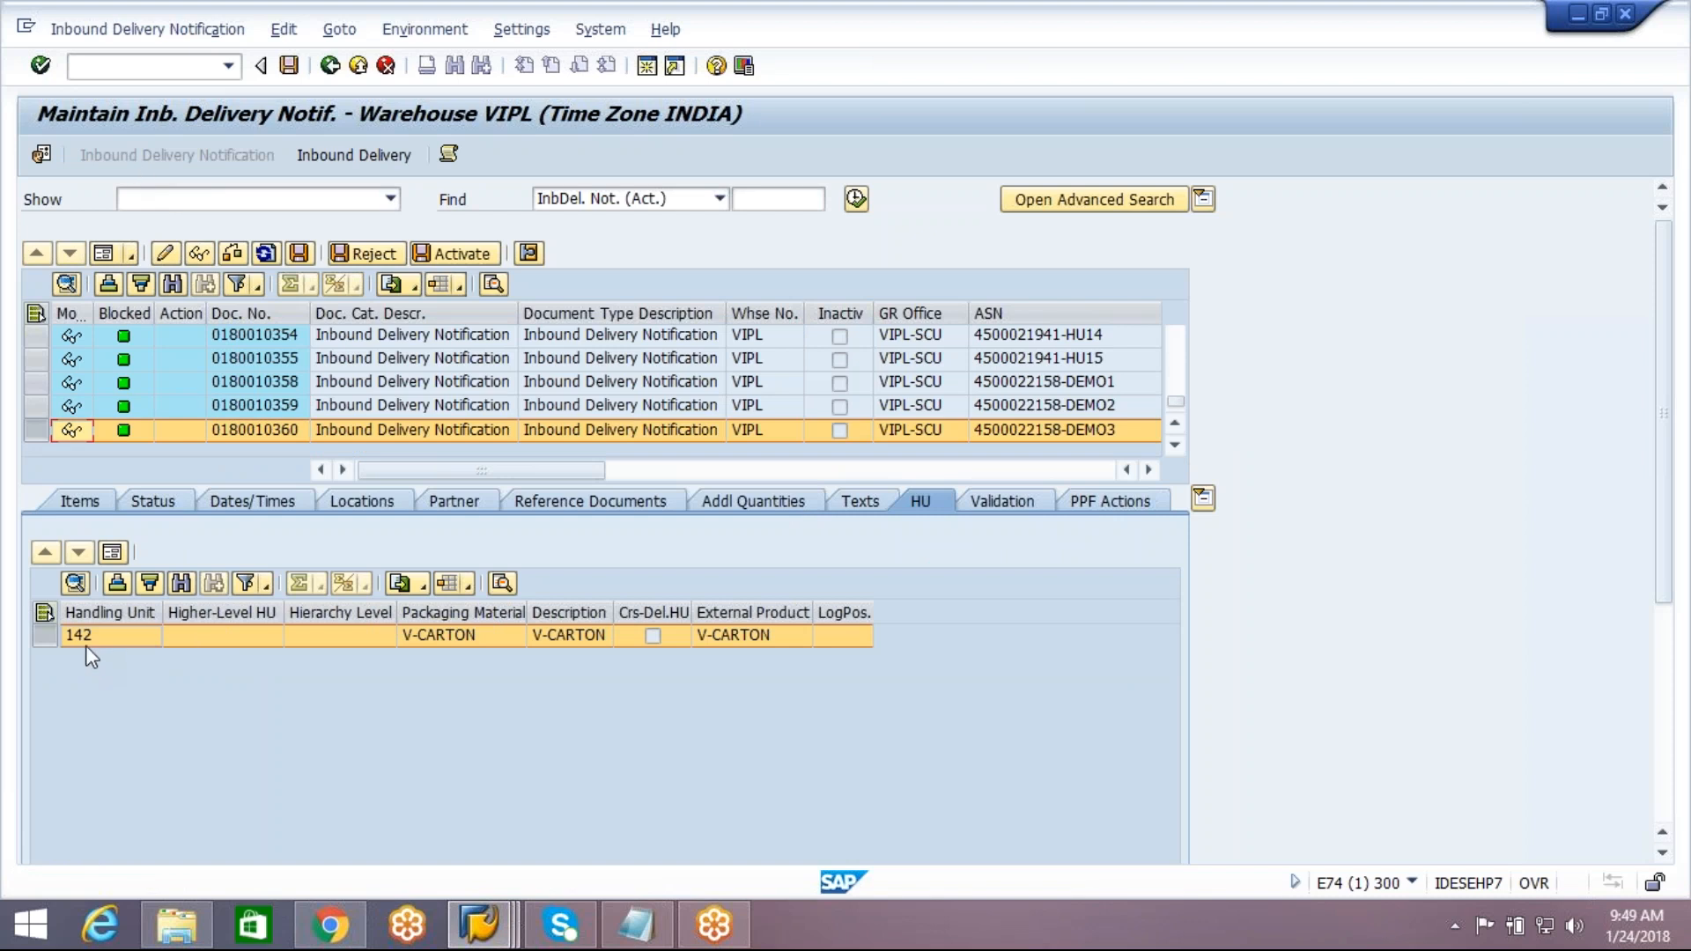
Display the DEMO3 inbound delivery's handling unit and examine the contents of handling unit 142 in the packing work center
left_click(335, 161)
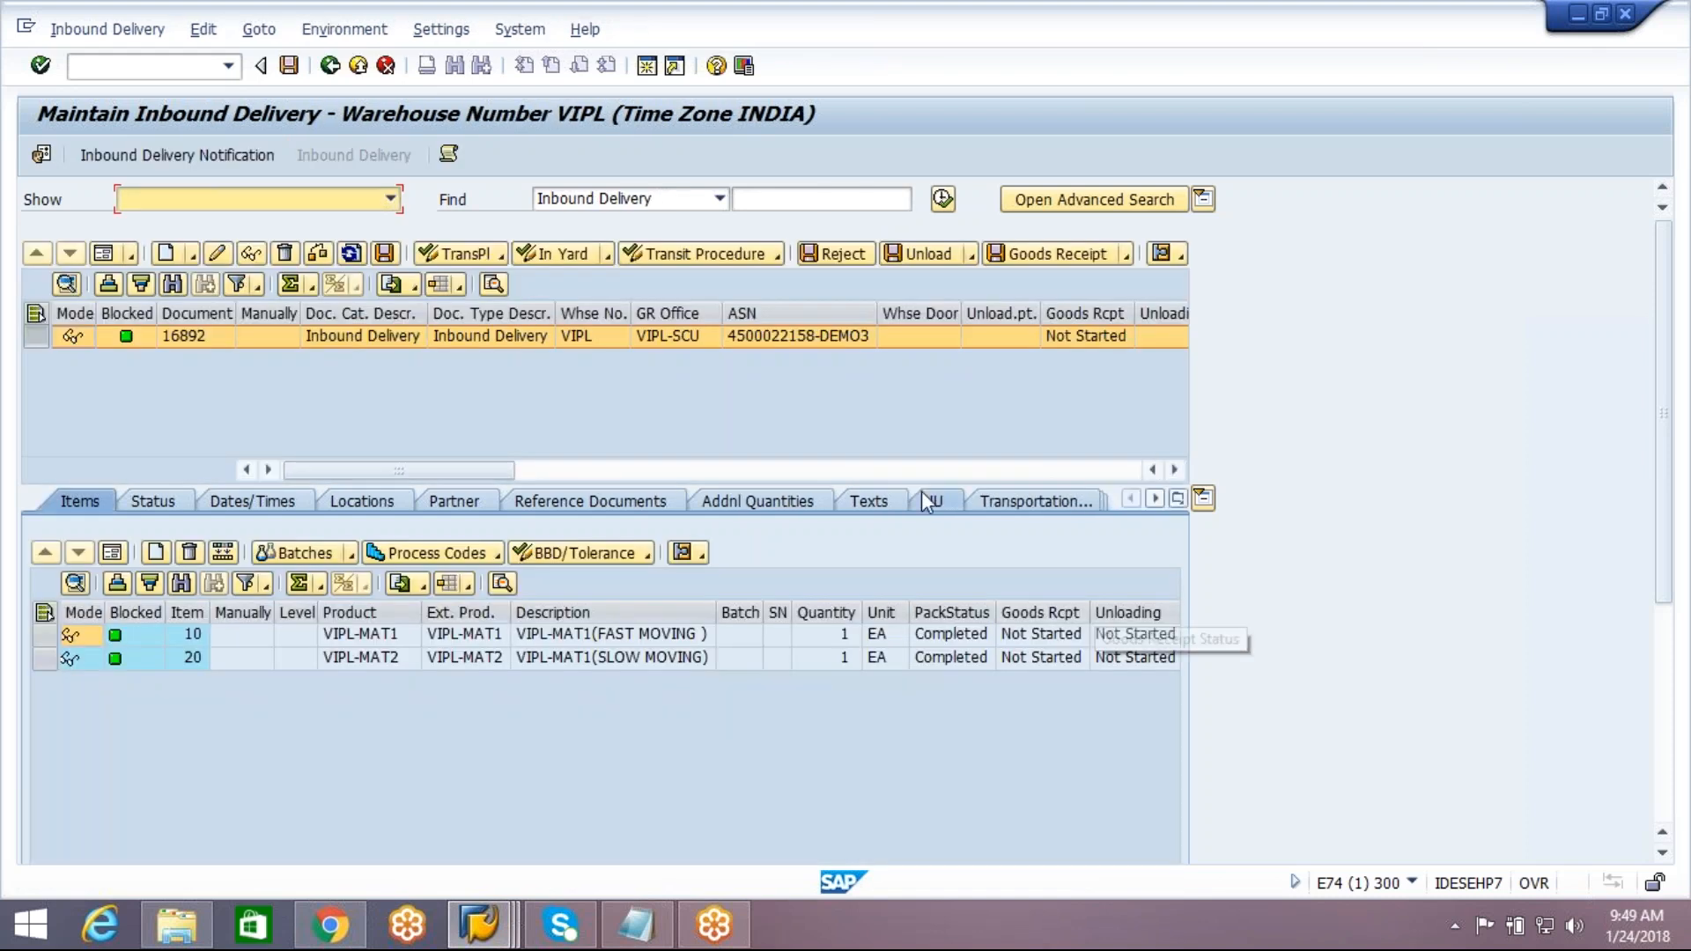
left_click(932, 502)
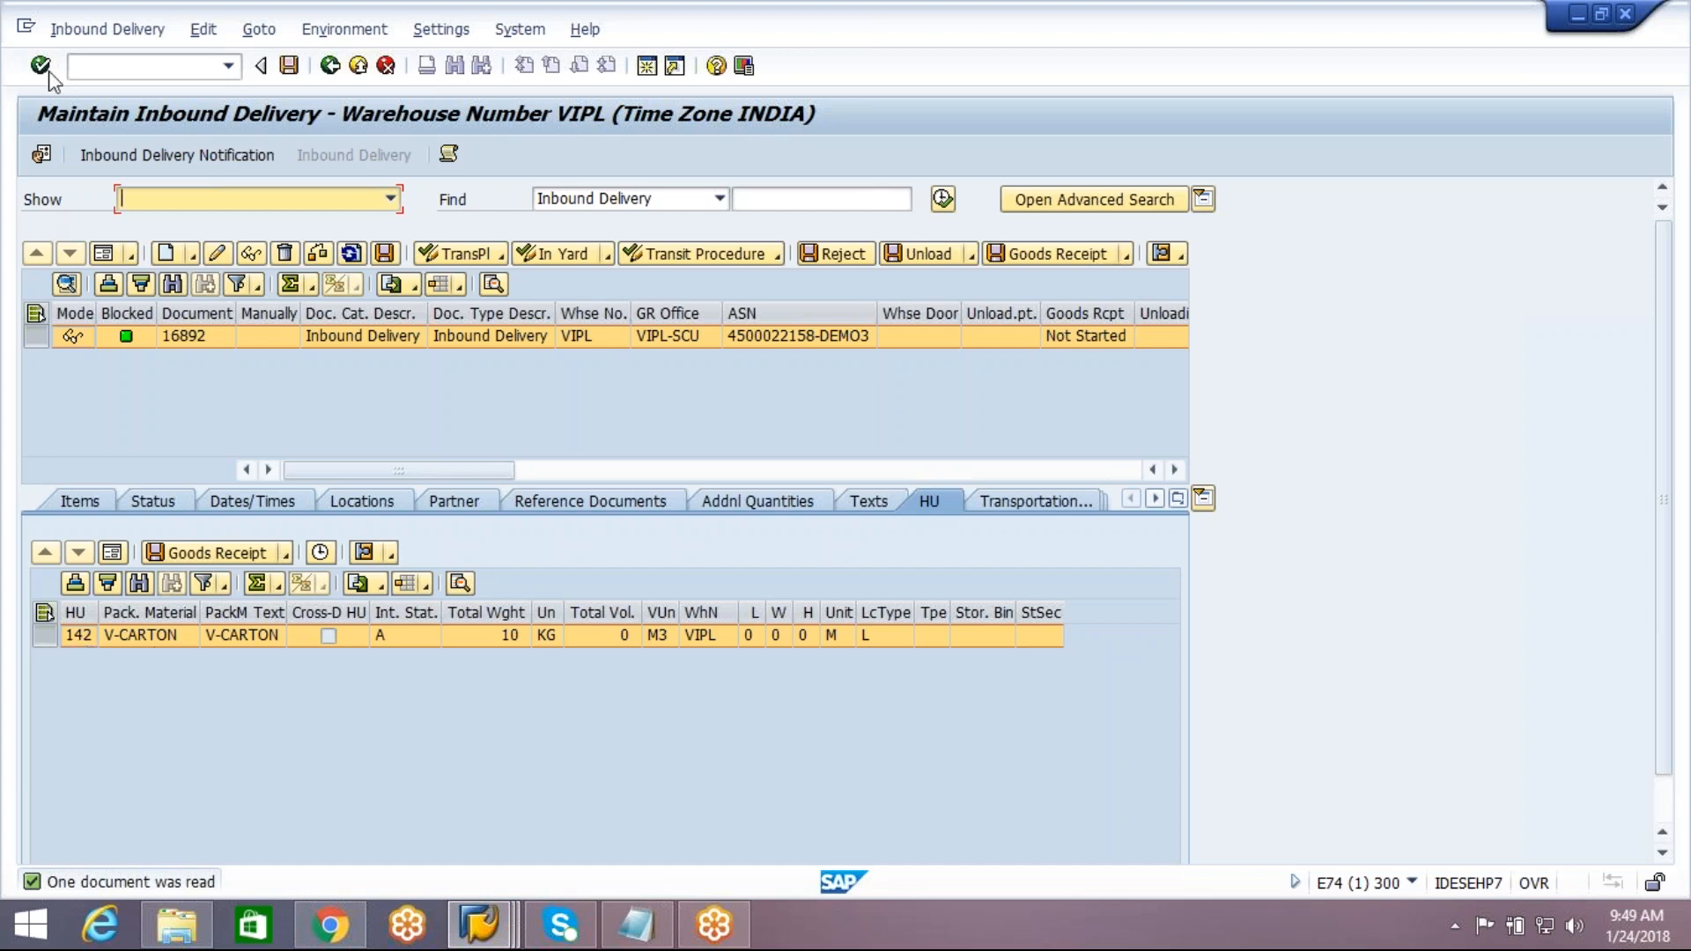
left_click(88, 32)
mouse_move(132, 91)
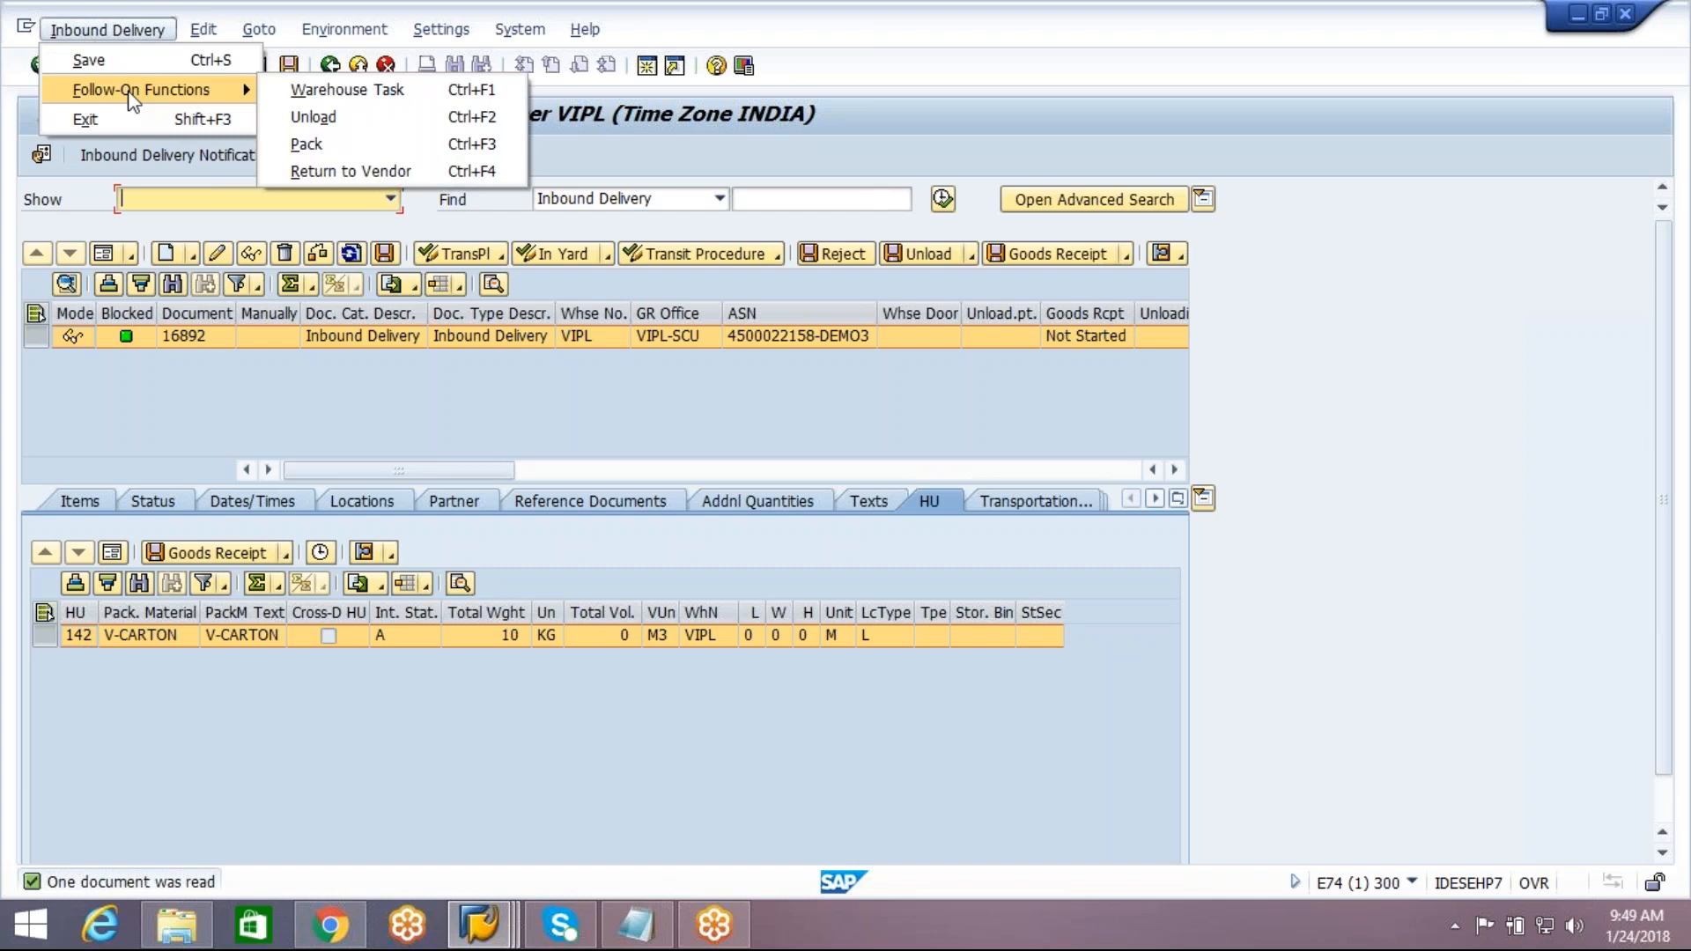
left_click(308, 144)
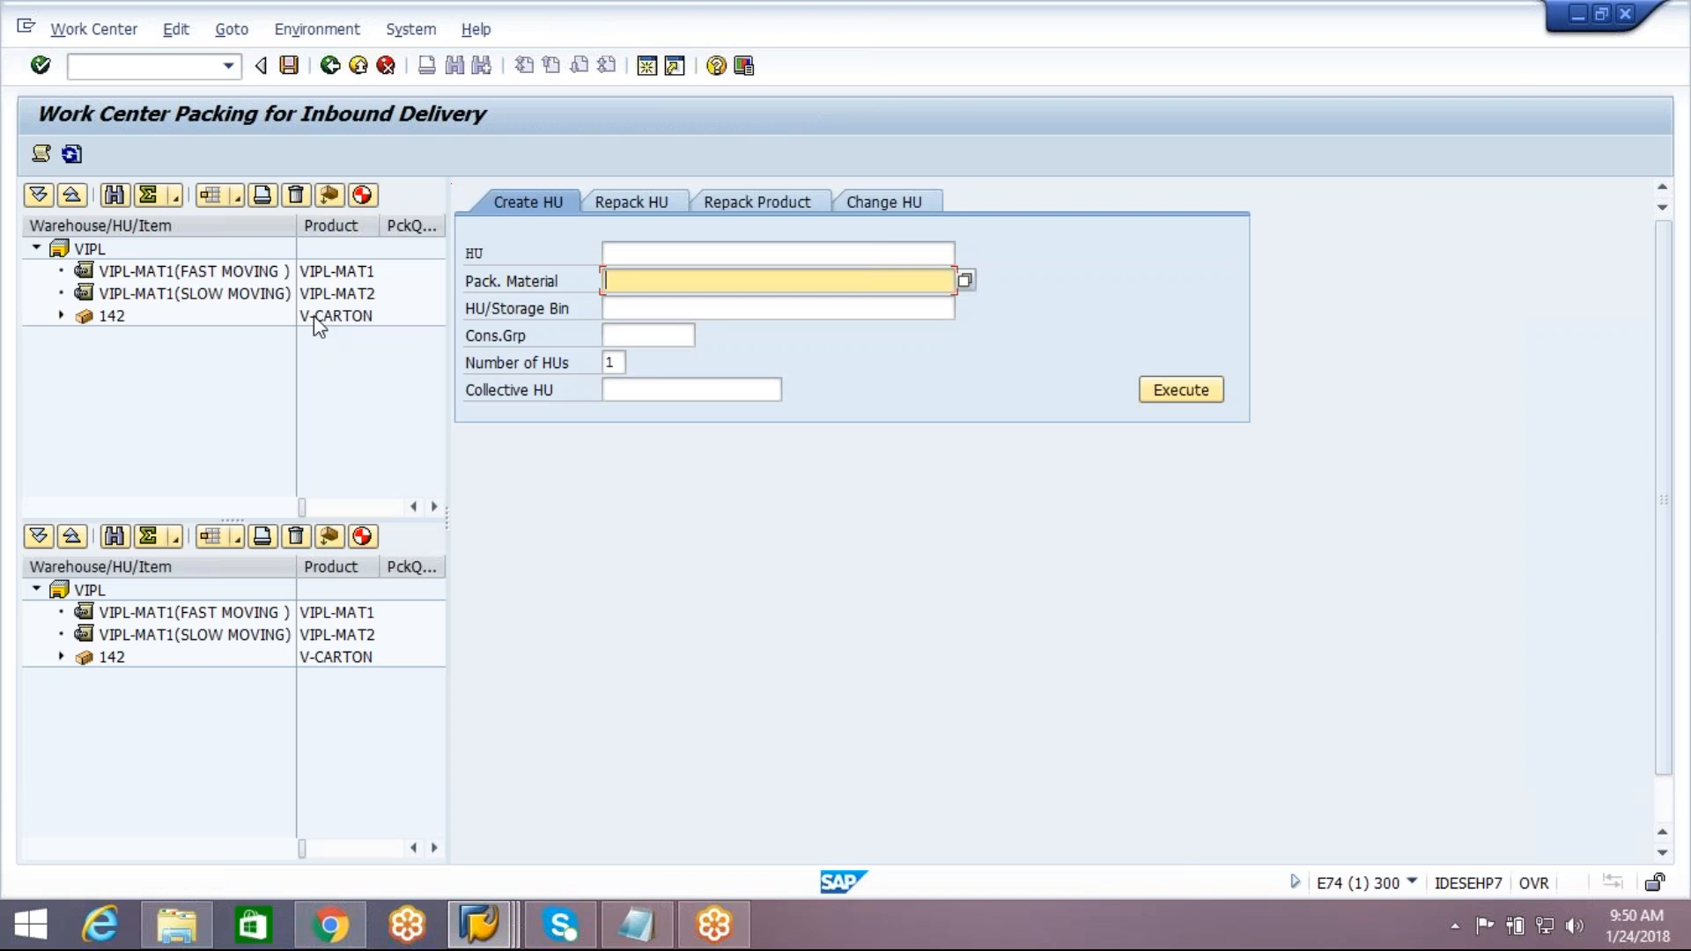
left_click(60, 317)
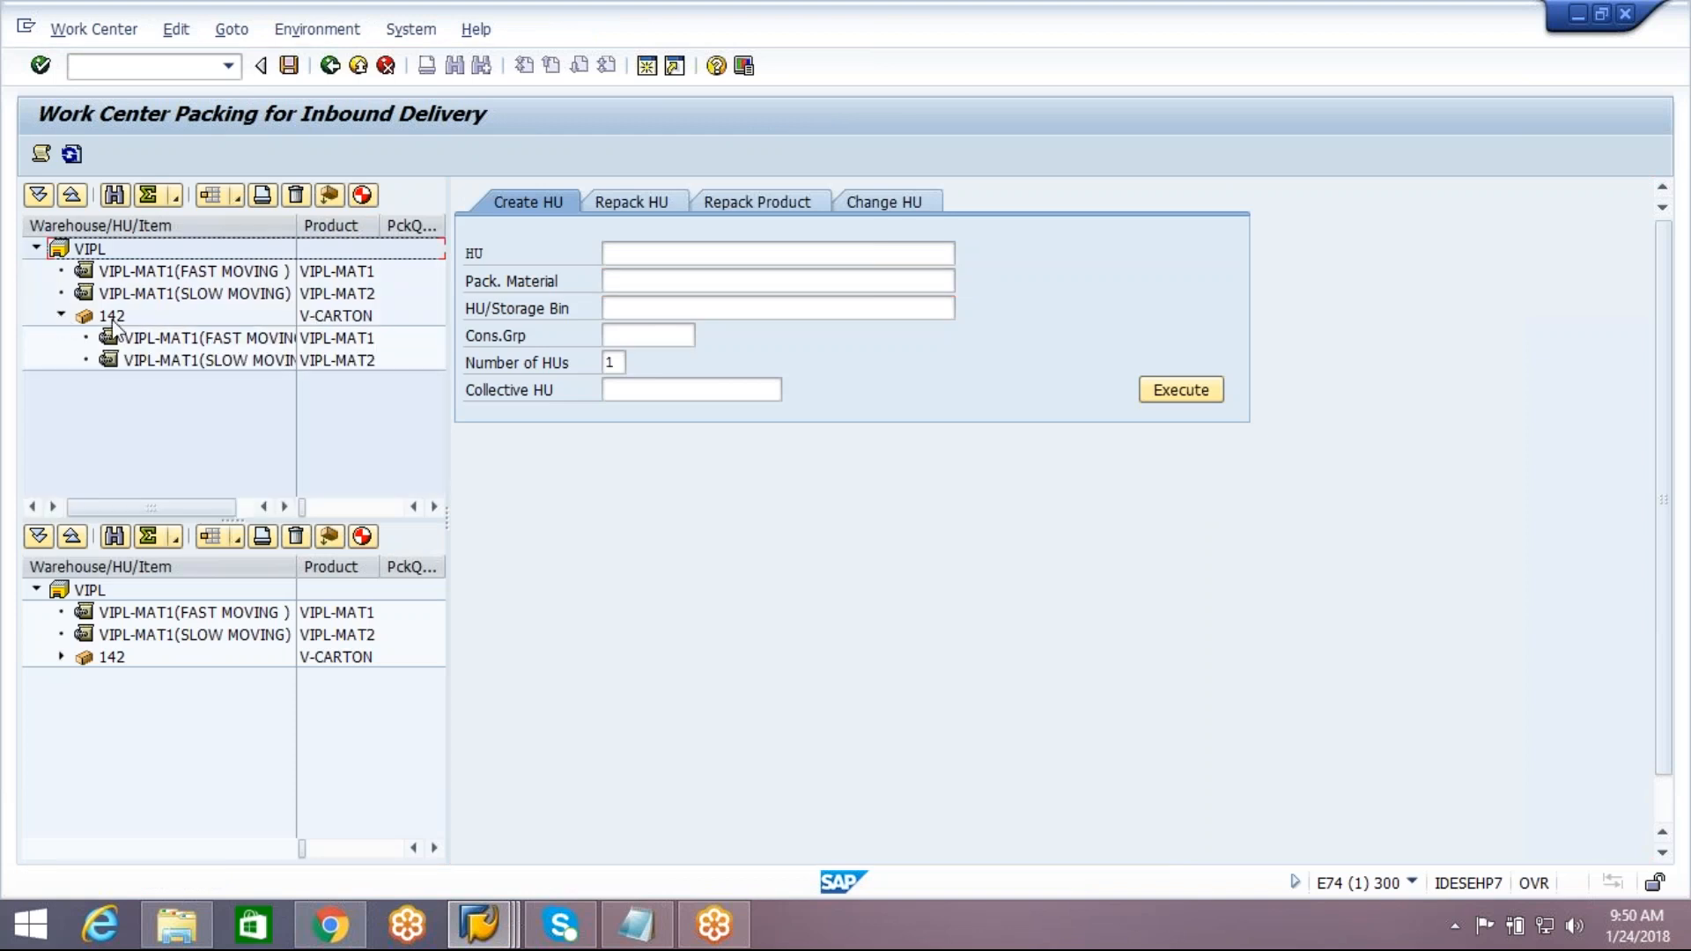
left_click(112, 319)
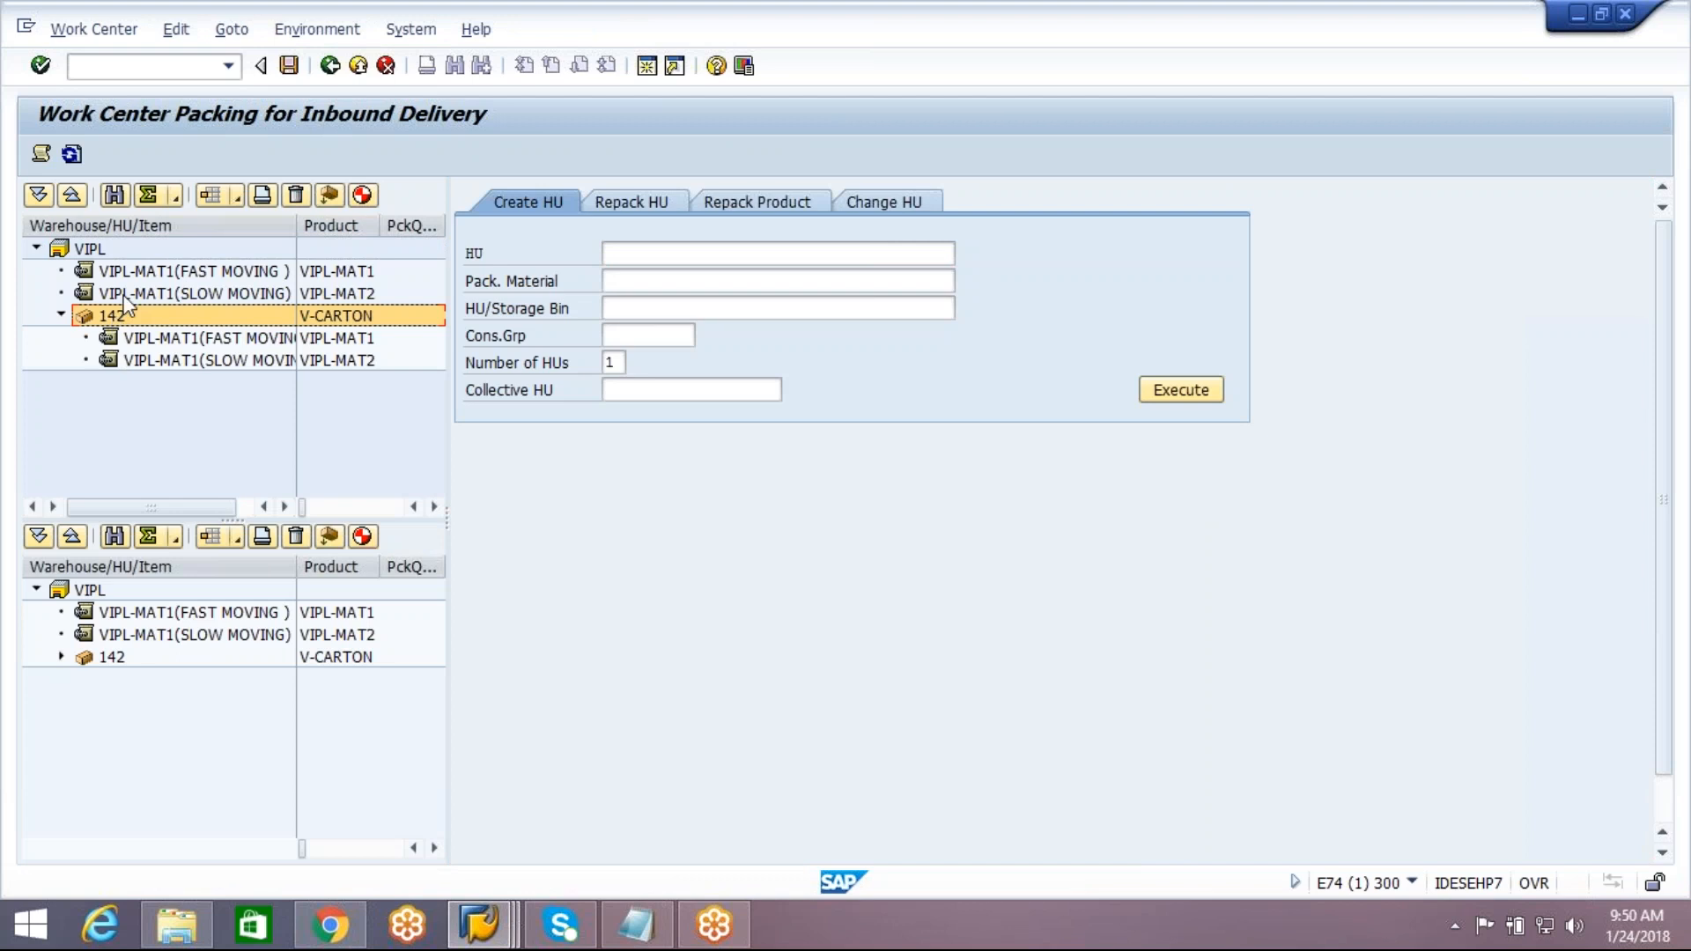
Create another handling unit with packaging material V-CARTON in the packing work center
left_click(642, 280)
left_click(643, 304)
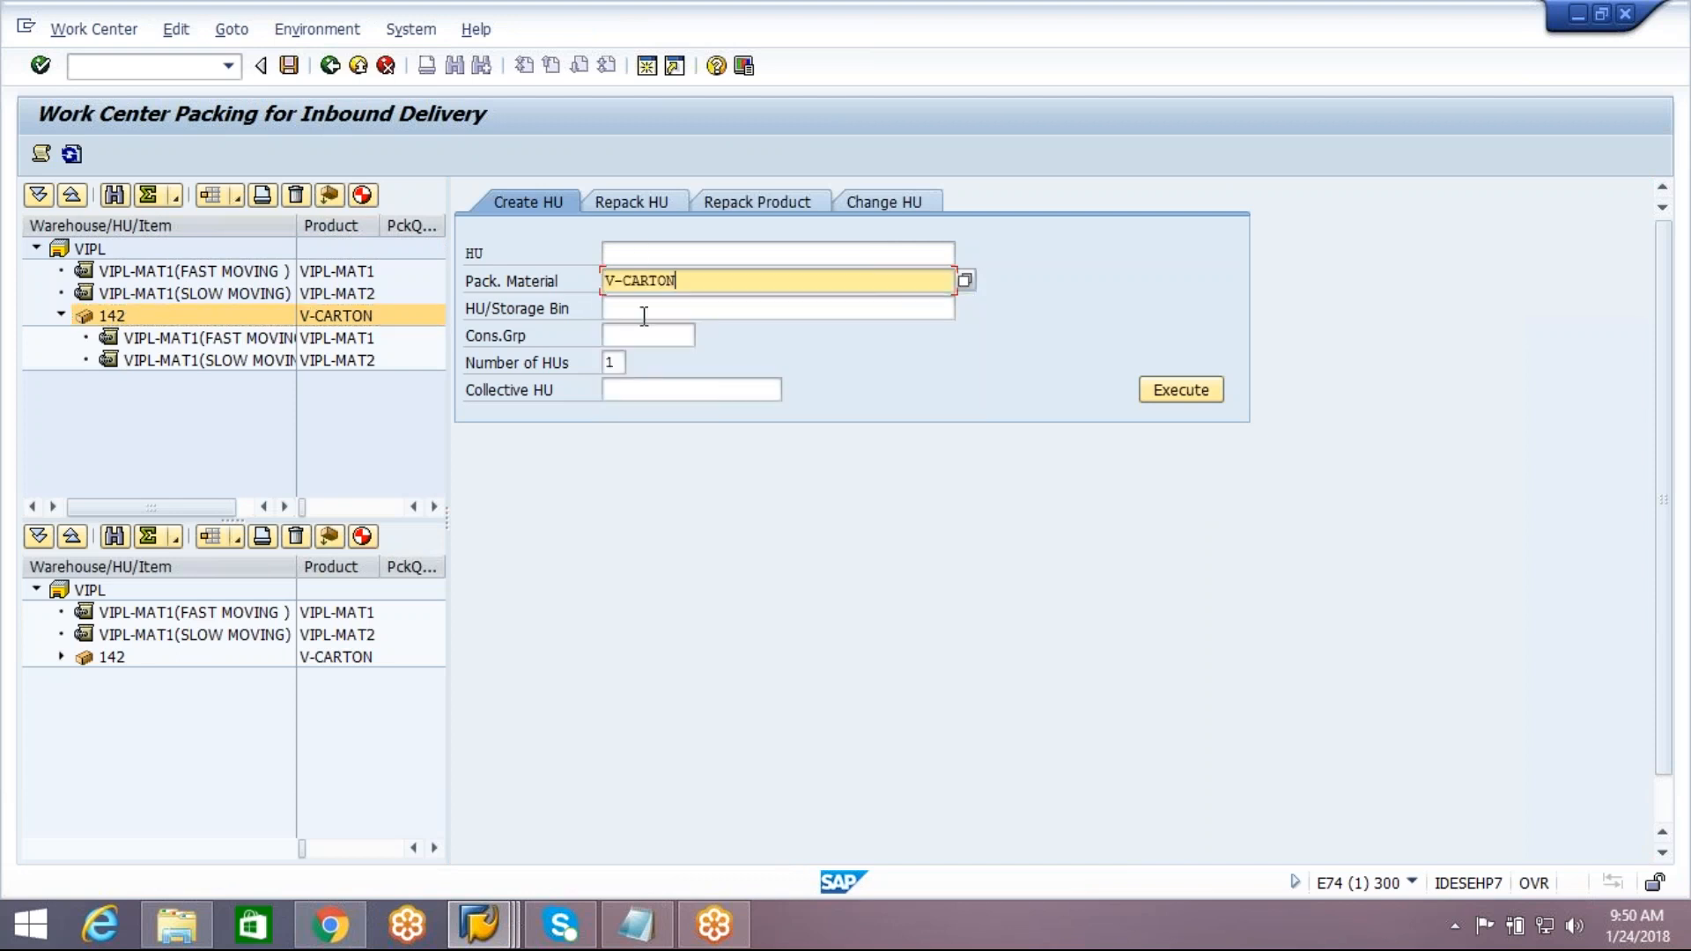
left_click(1196, 393)
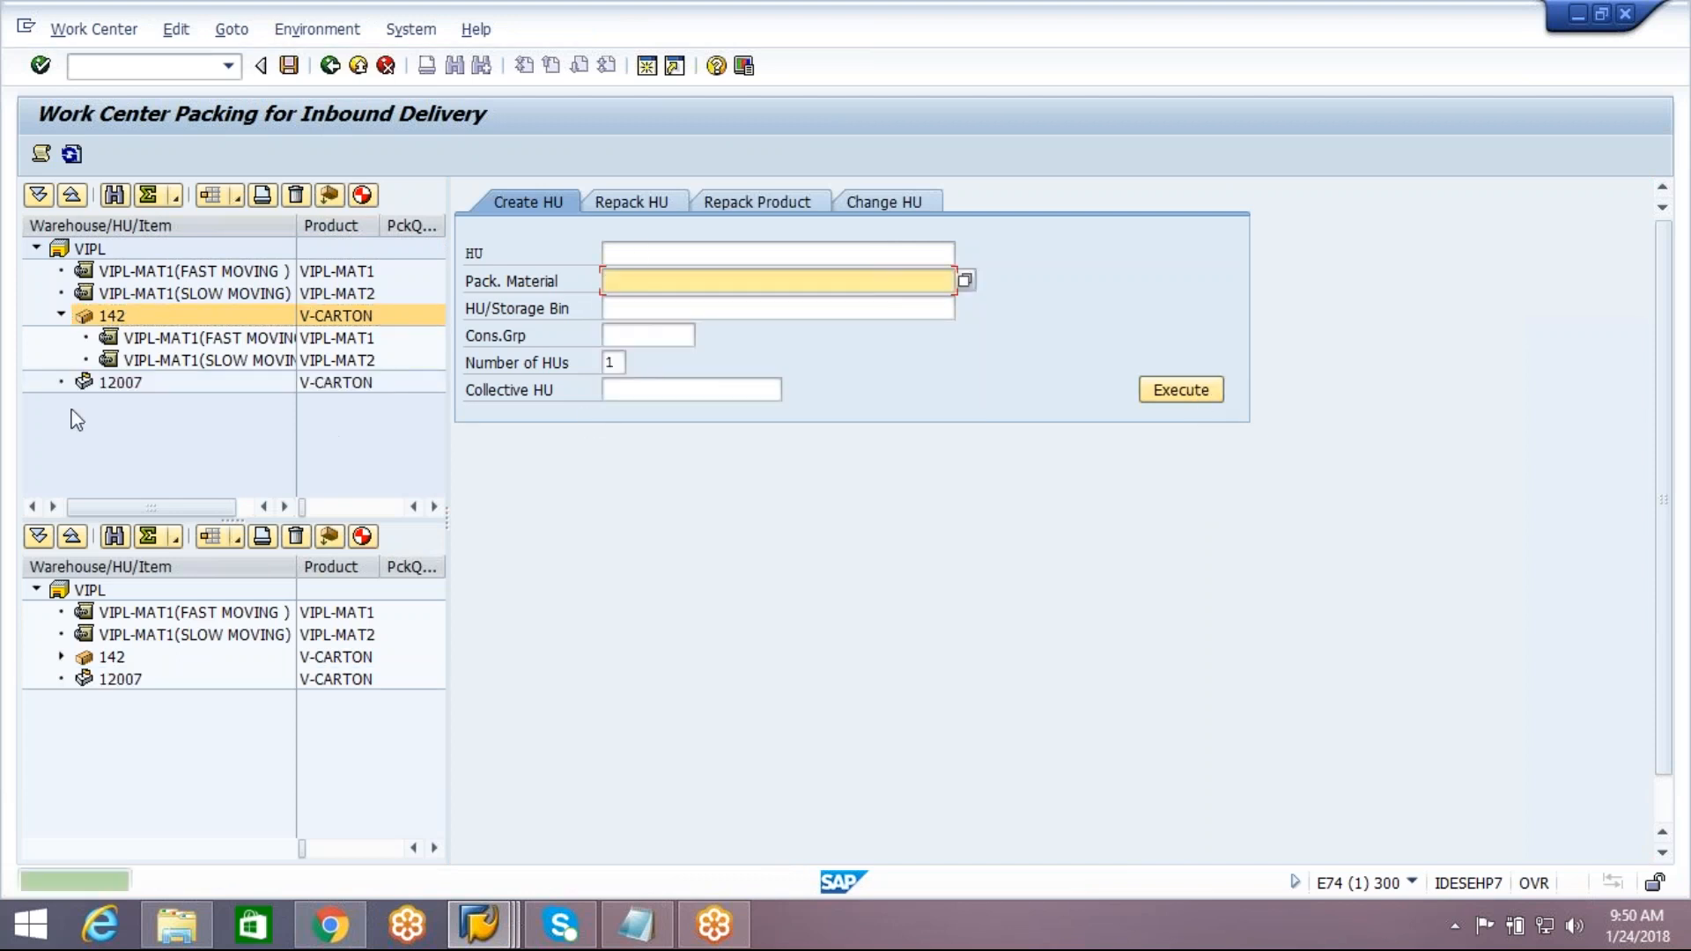
Try to repack VIPL-MAT2 from source handling unit 142, and leave the packing work center without saving
left_click(121, 365)
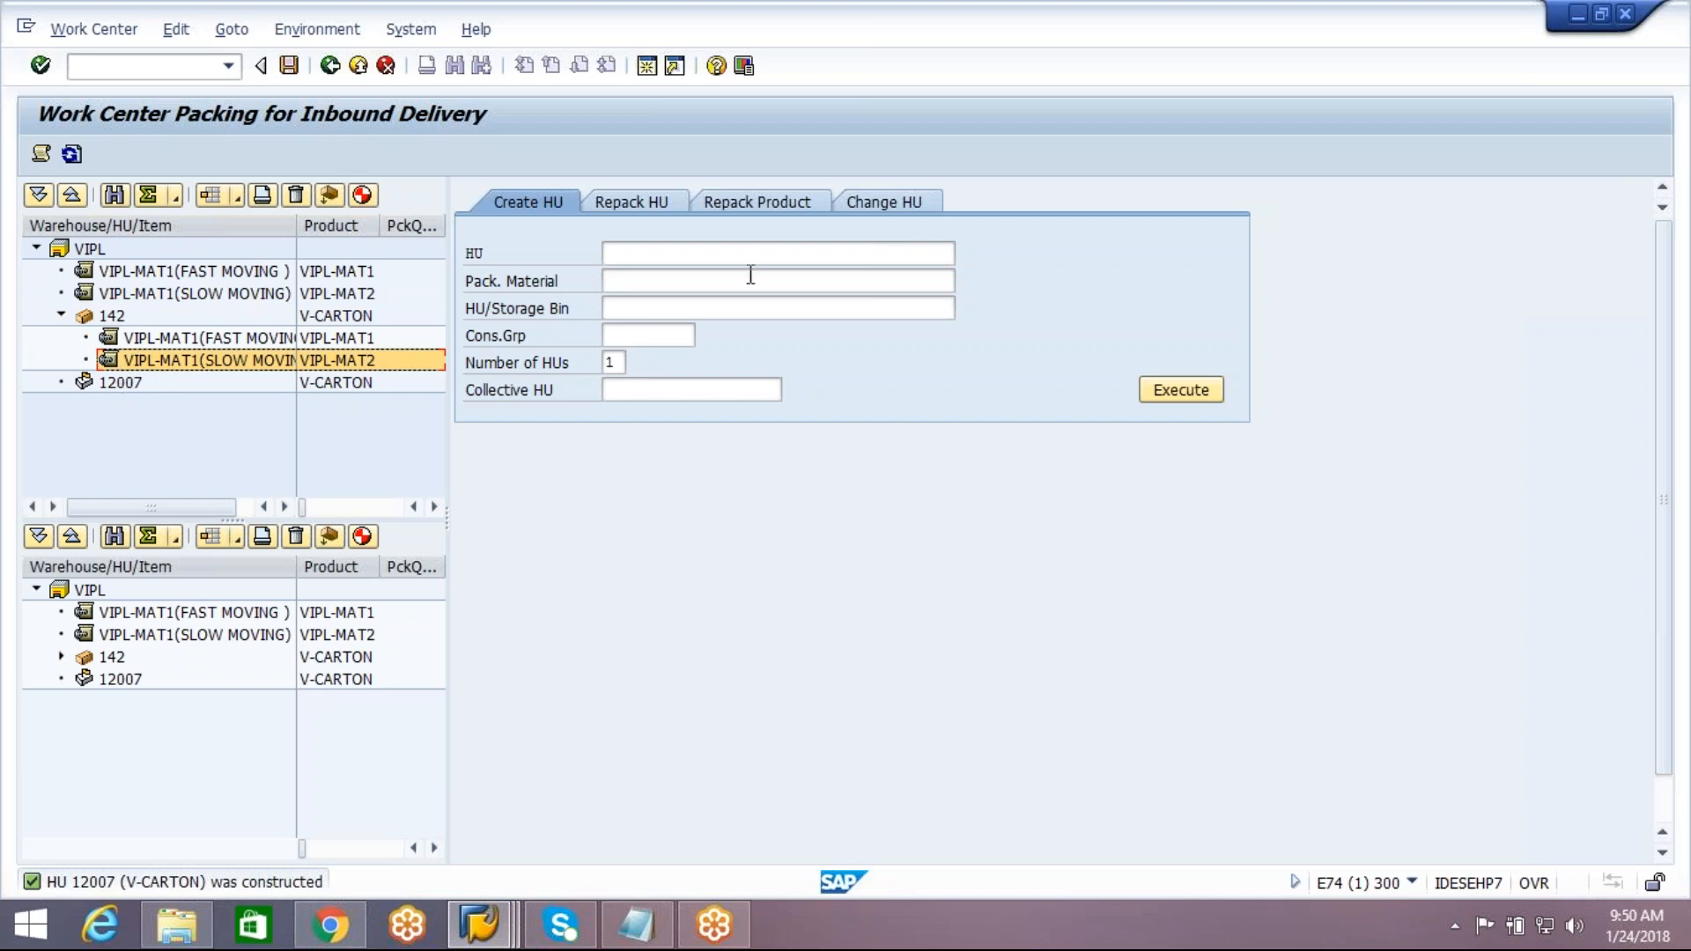
left_click(785, 212)
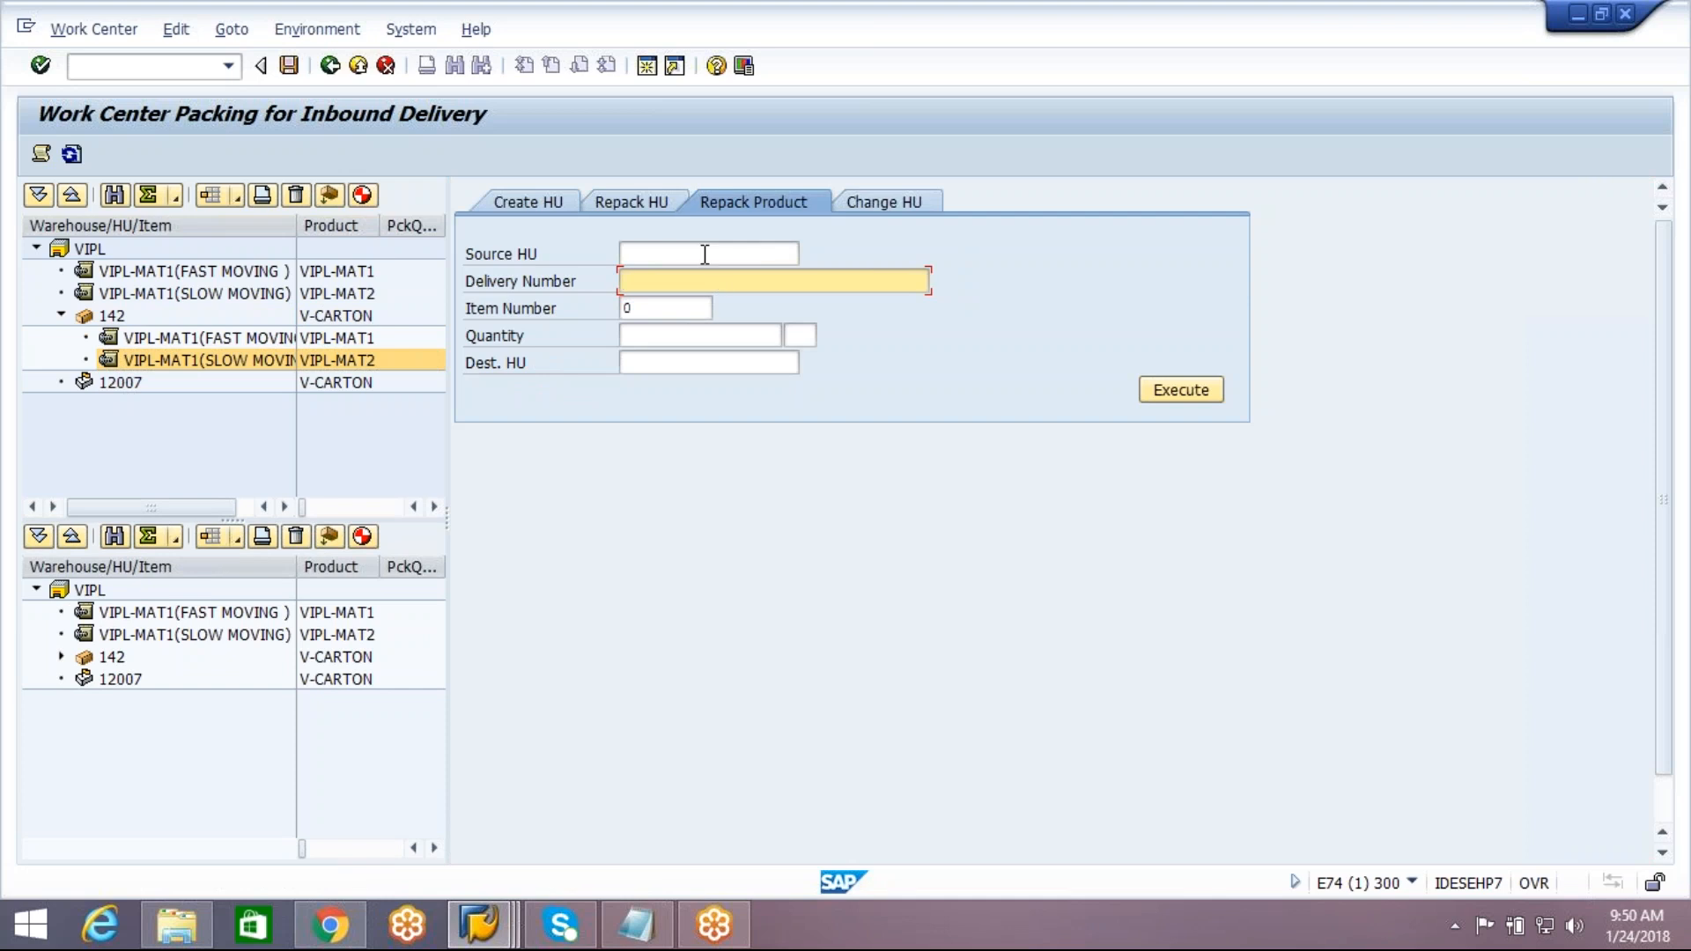
left_click(704, 254)
type("142")
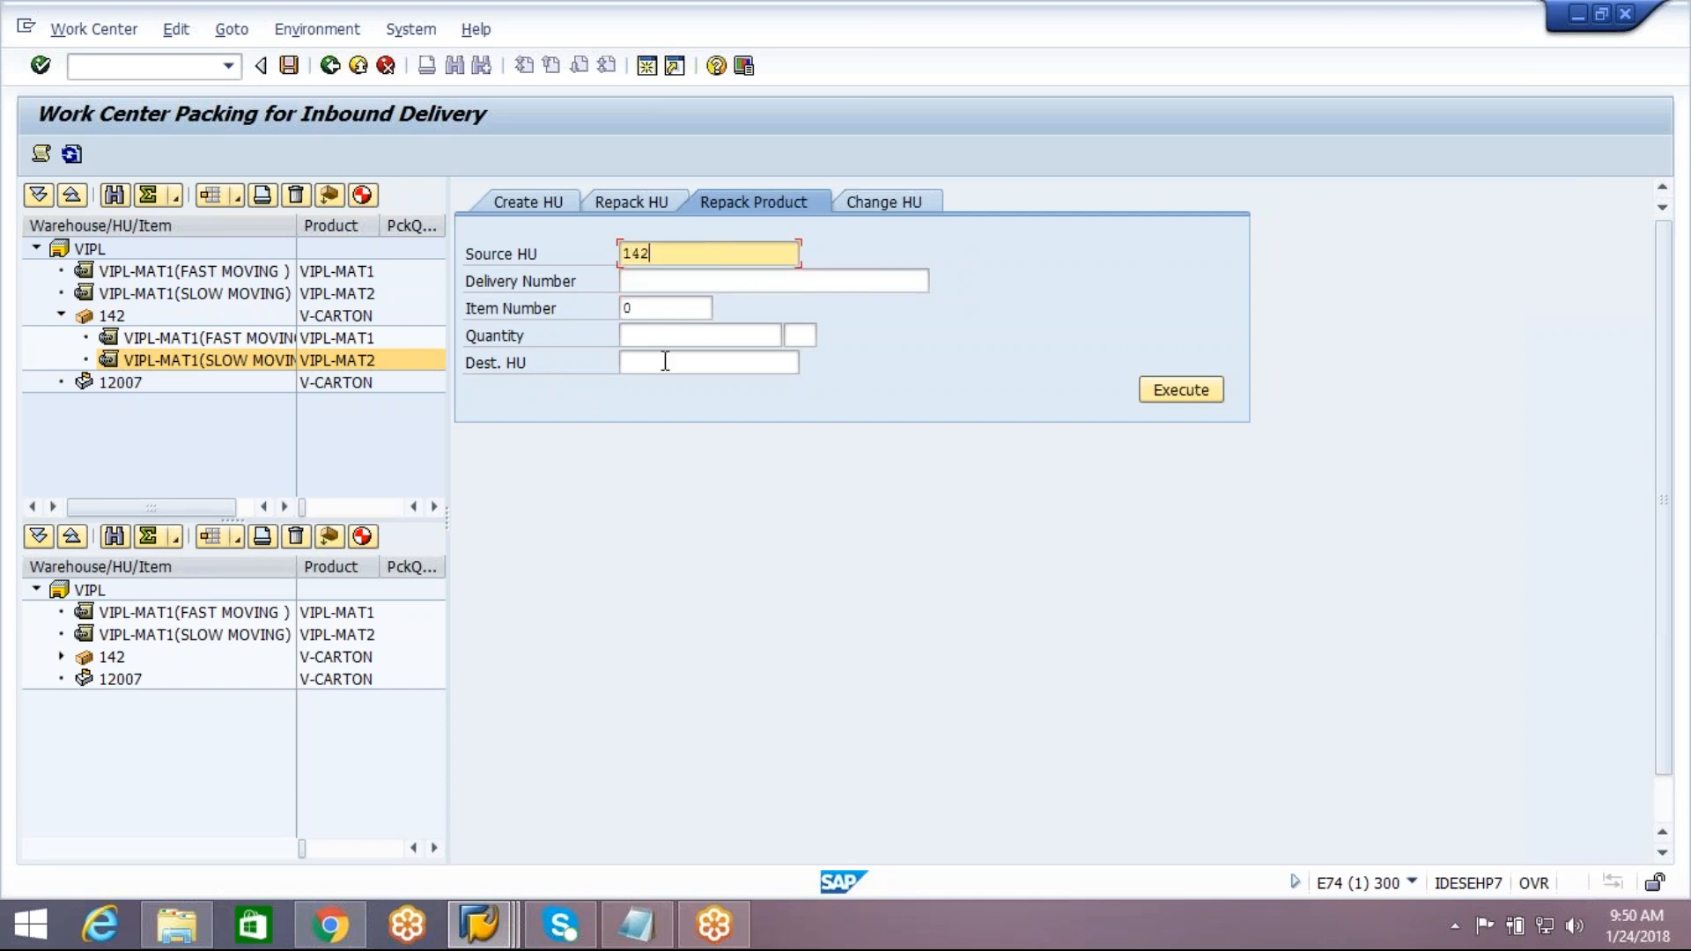
left_click(330, 69)
left_click(472, 483)
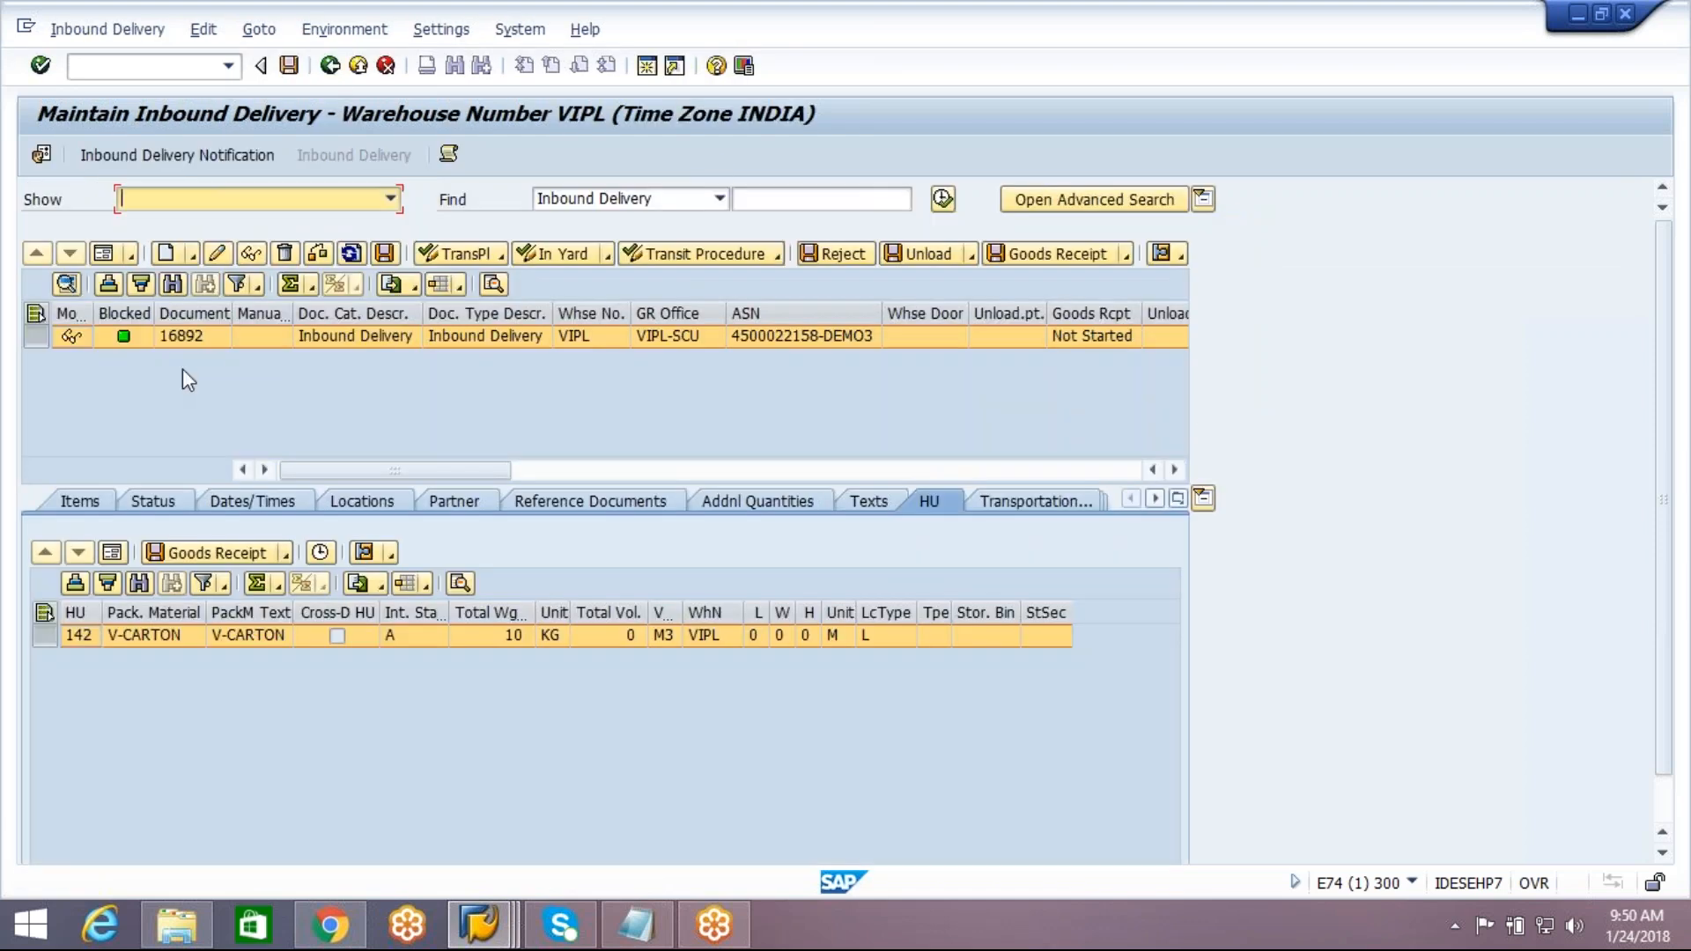
Open packing for the DEMO3 inbound delivery and create a handling unit with packaging material V-CARTON
left_click(115, 32)
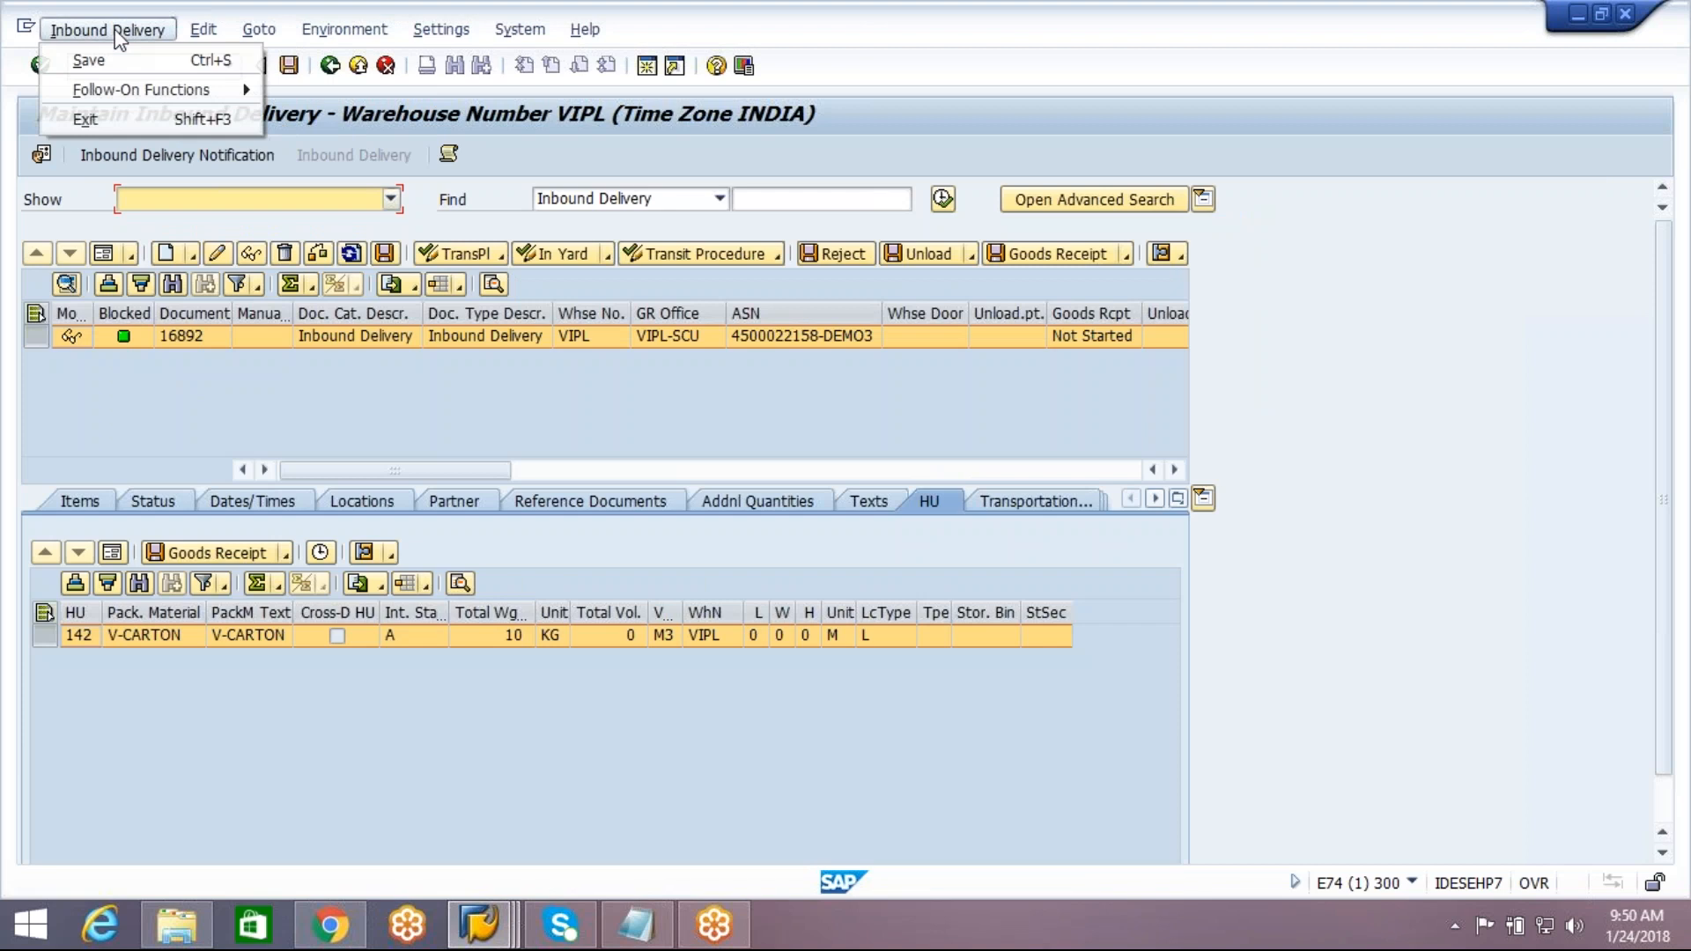
mouse_move(166, 89)
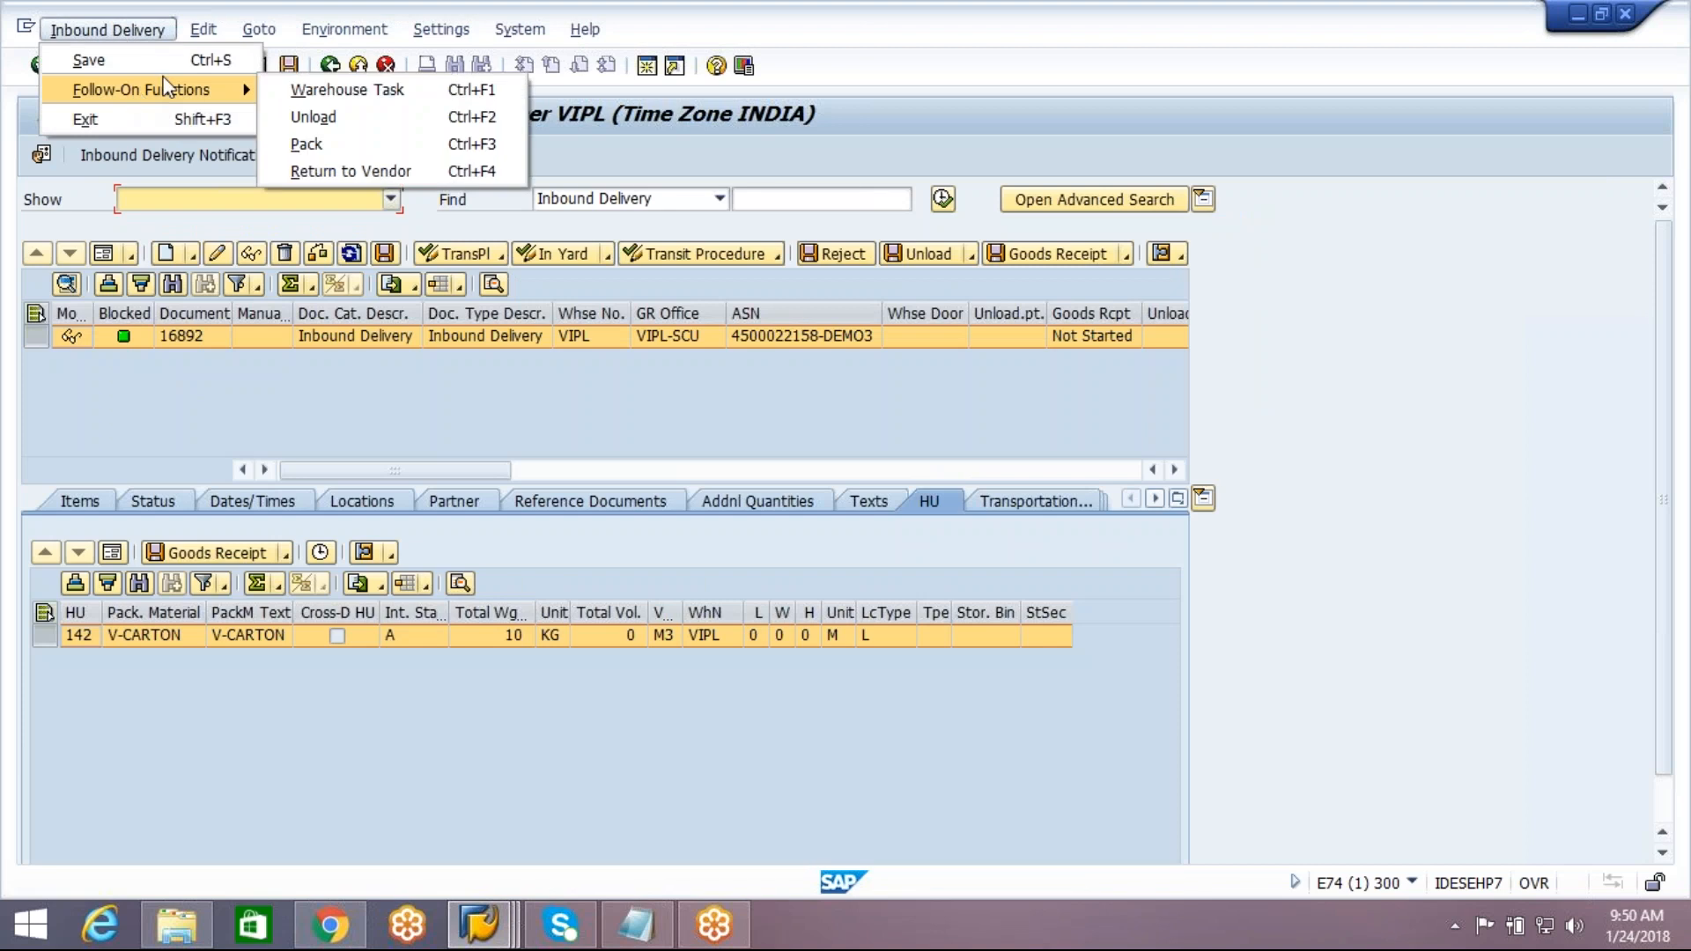
left_click(331, 144)
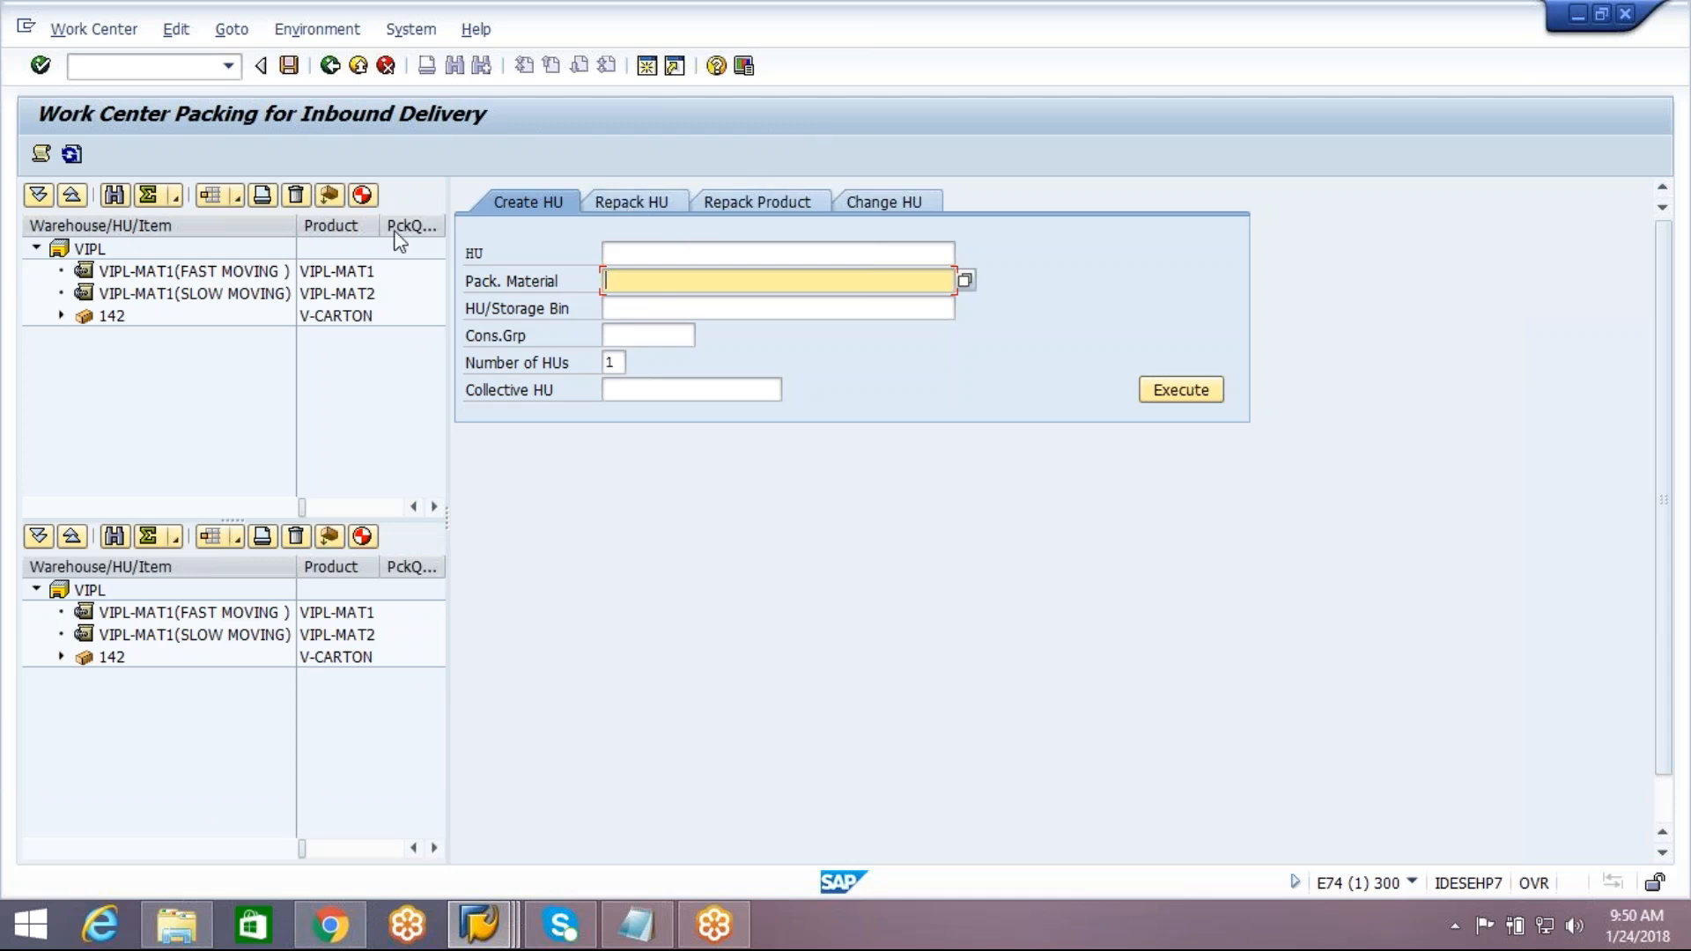
left_click(699, 280)
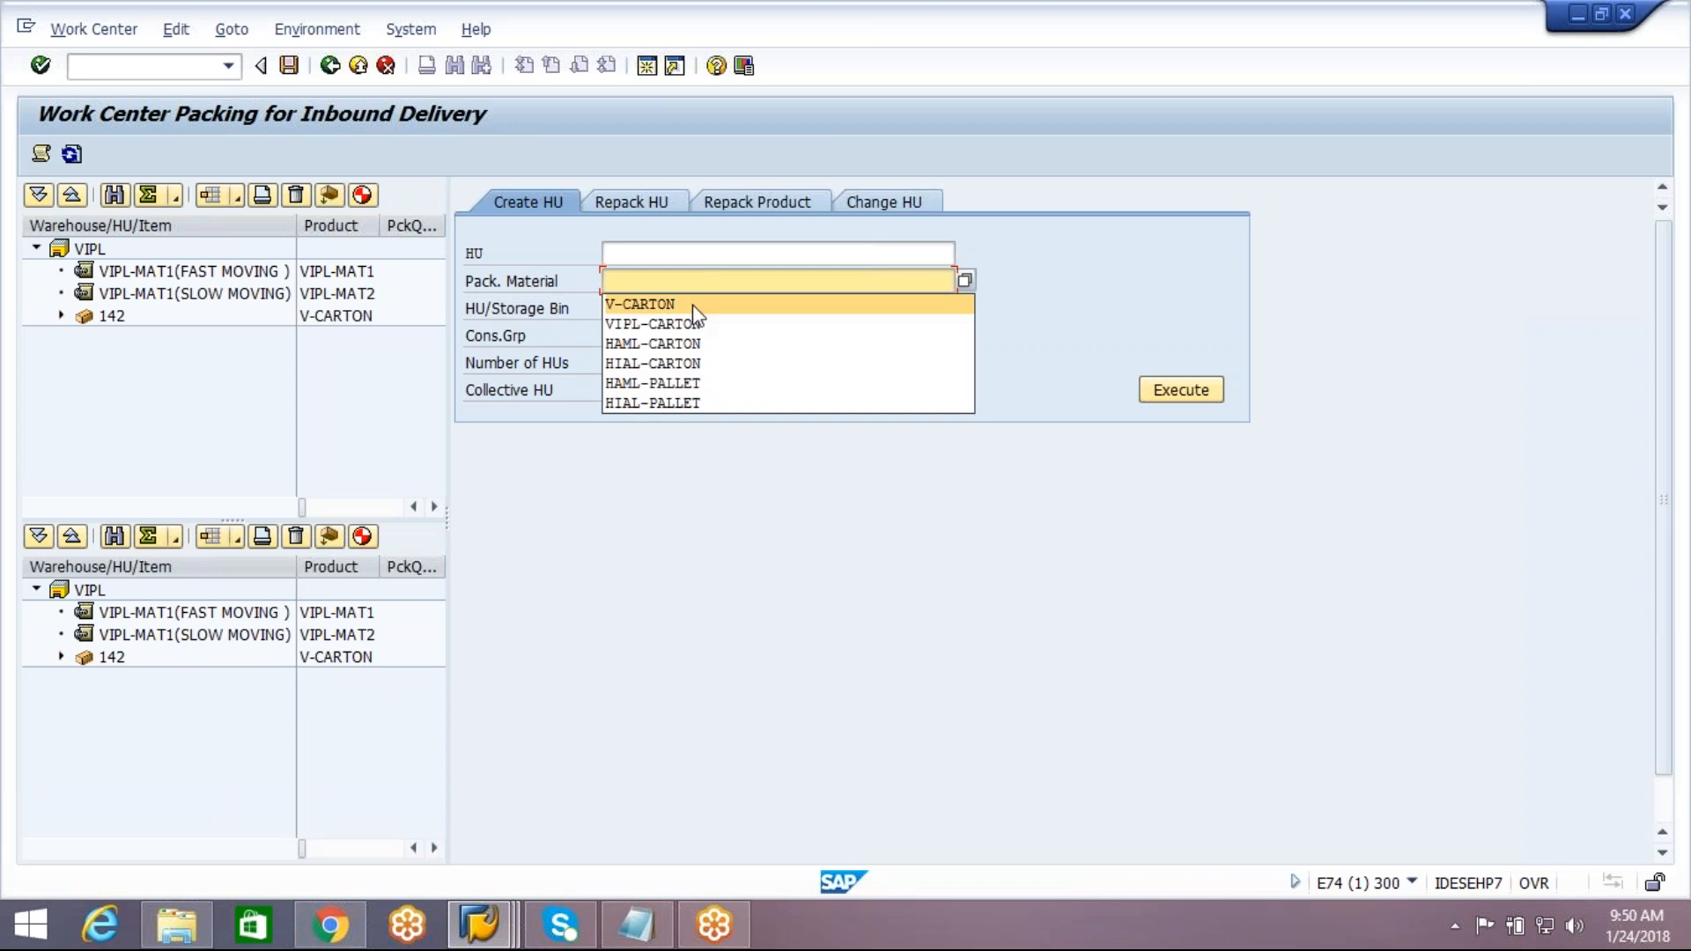
left_click(669, 304)
left_click(1156, 396)
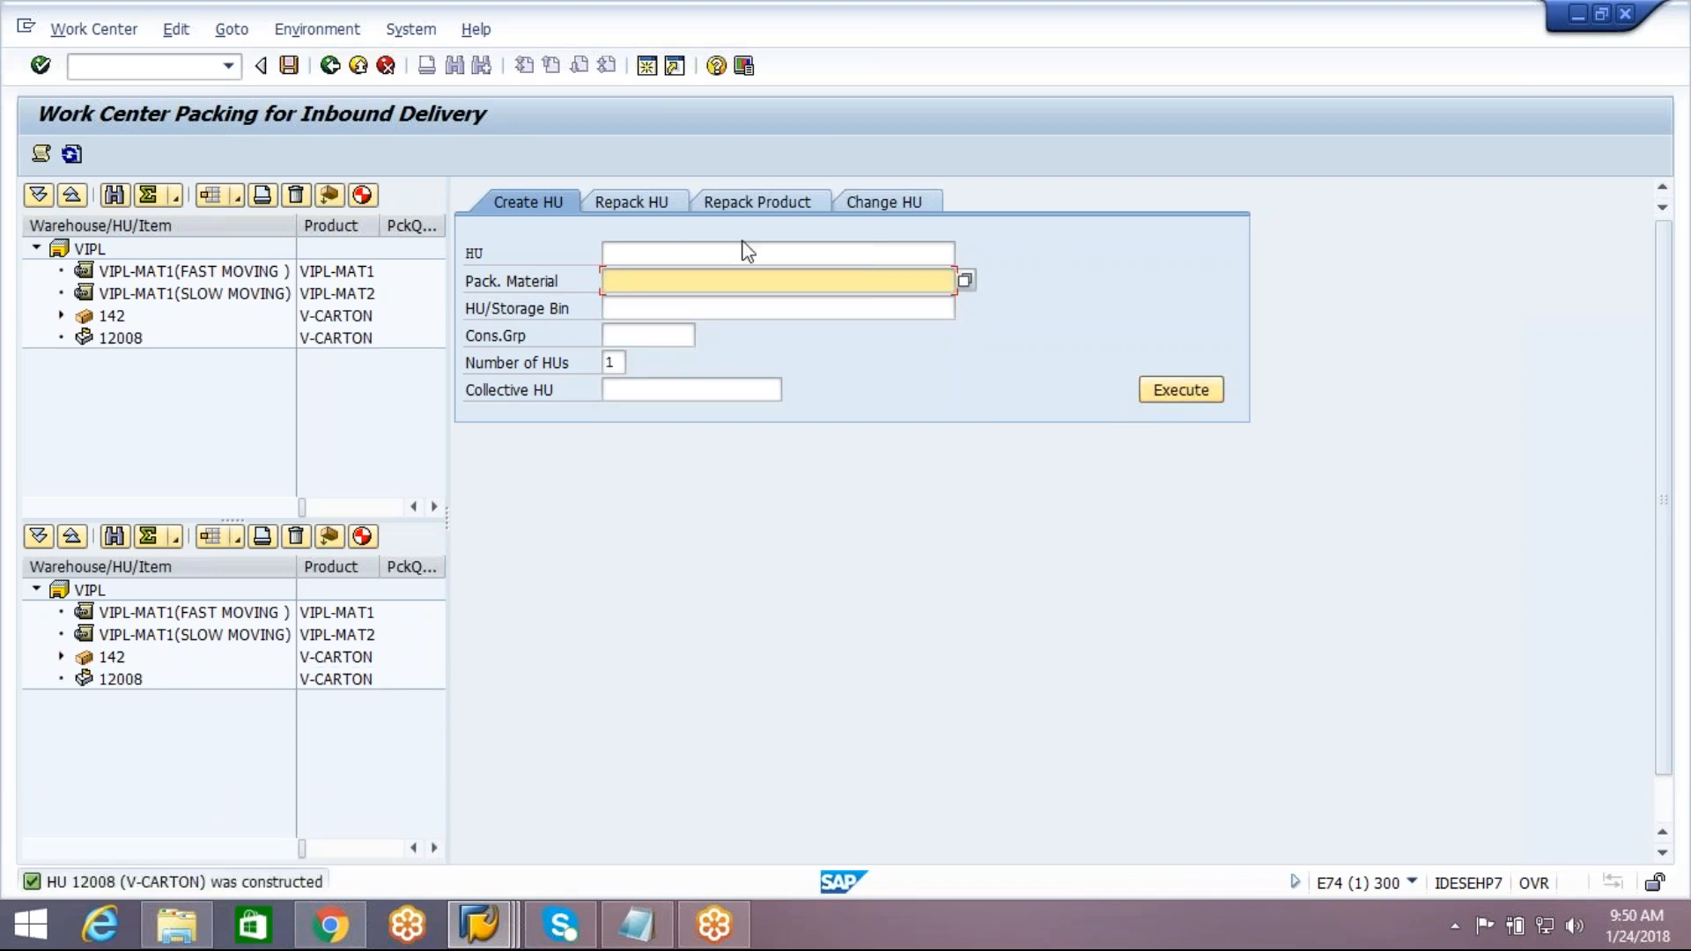
Repack quantity 1 of delivery 16892 item 10 from handling unit 142 into handling unit 12008
left_click(780, 197)
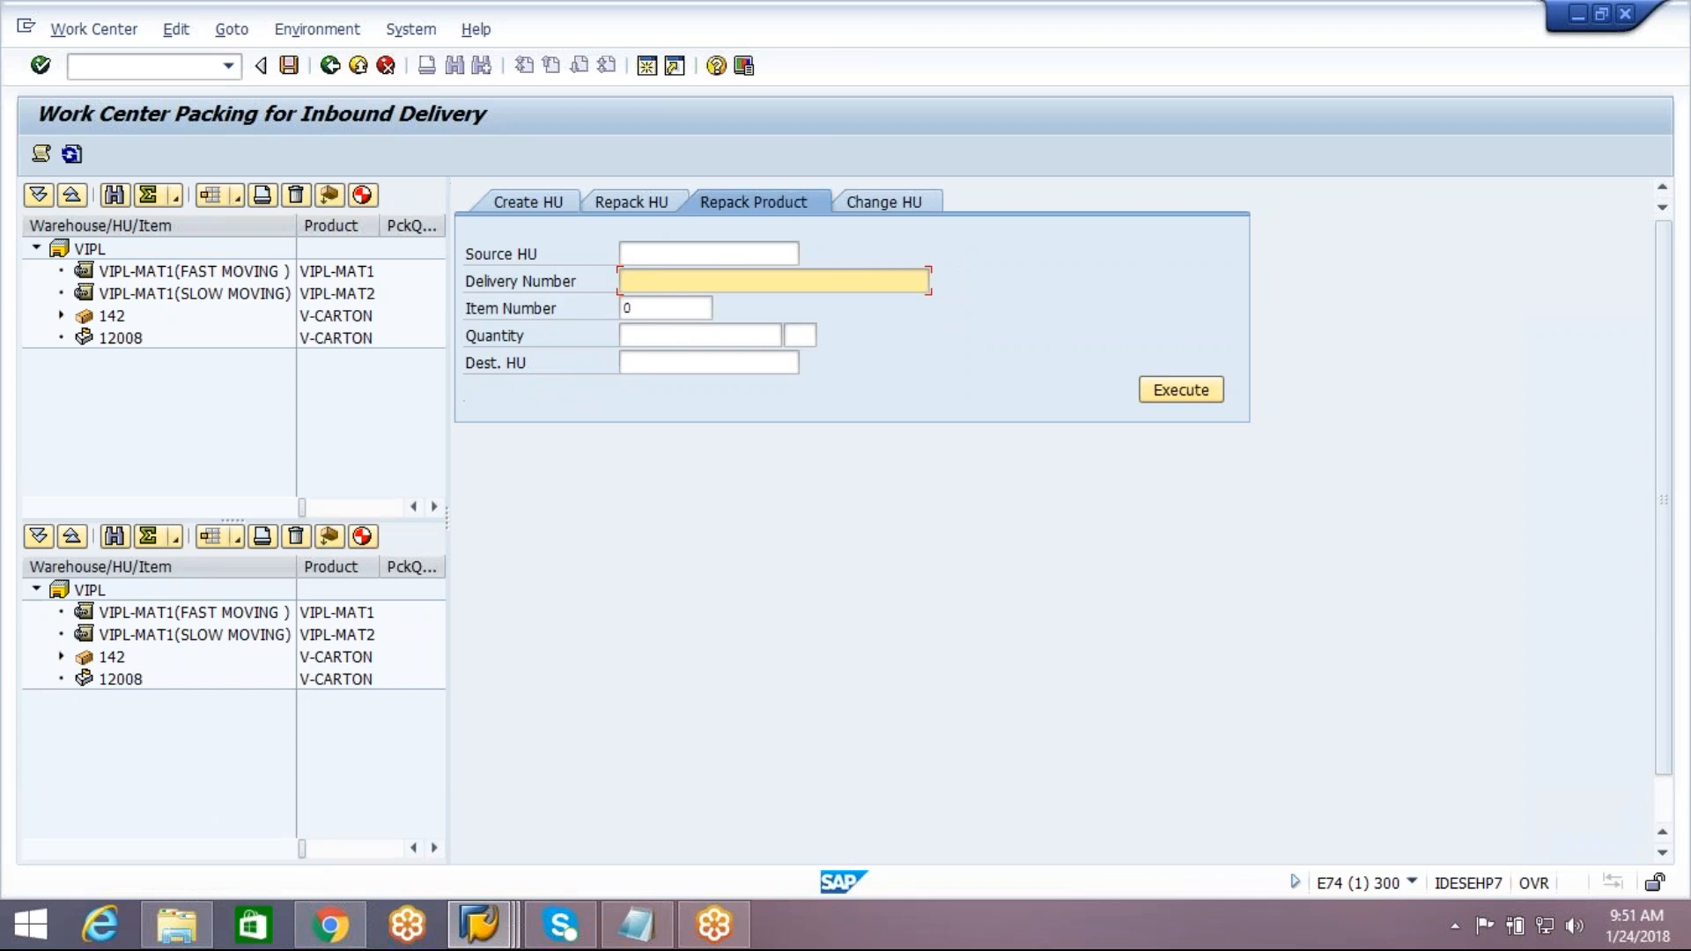
type("16892")
left_click(683, 256)
type("142")
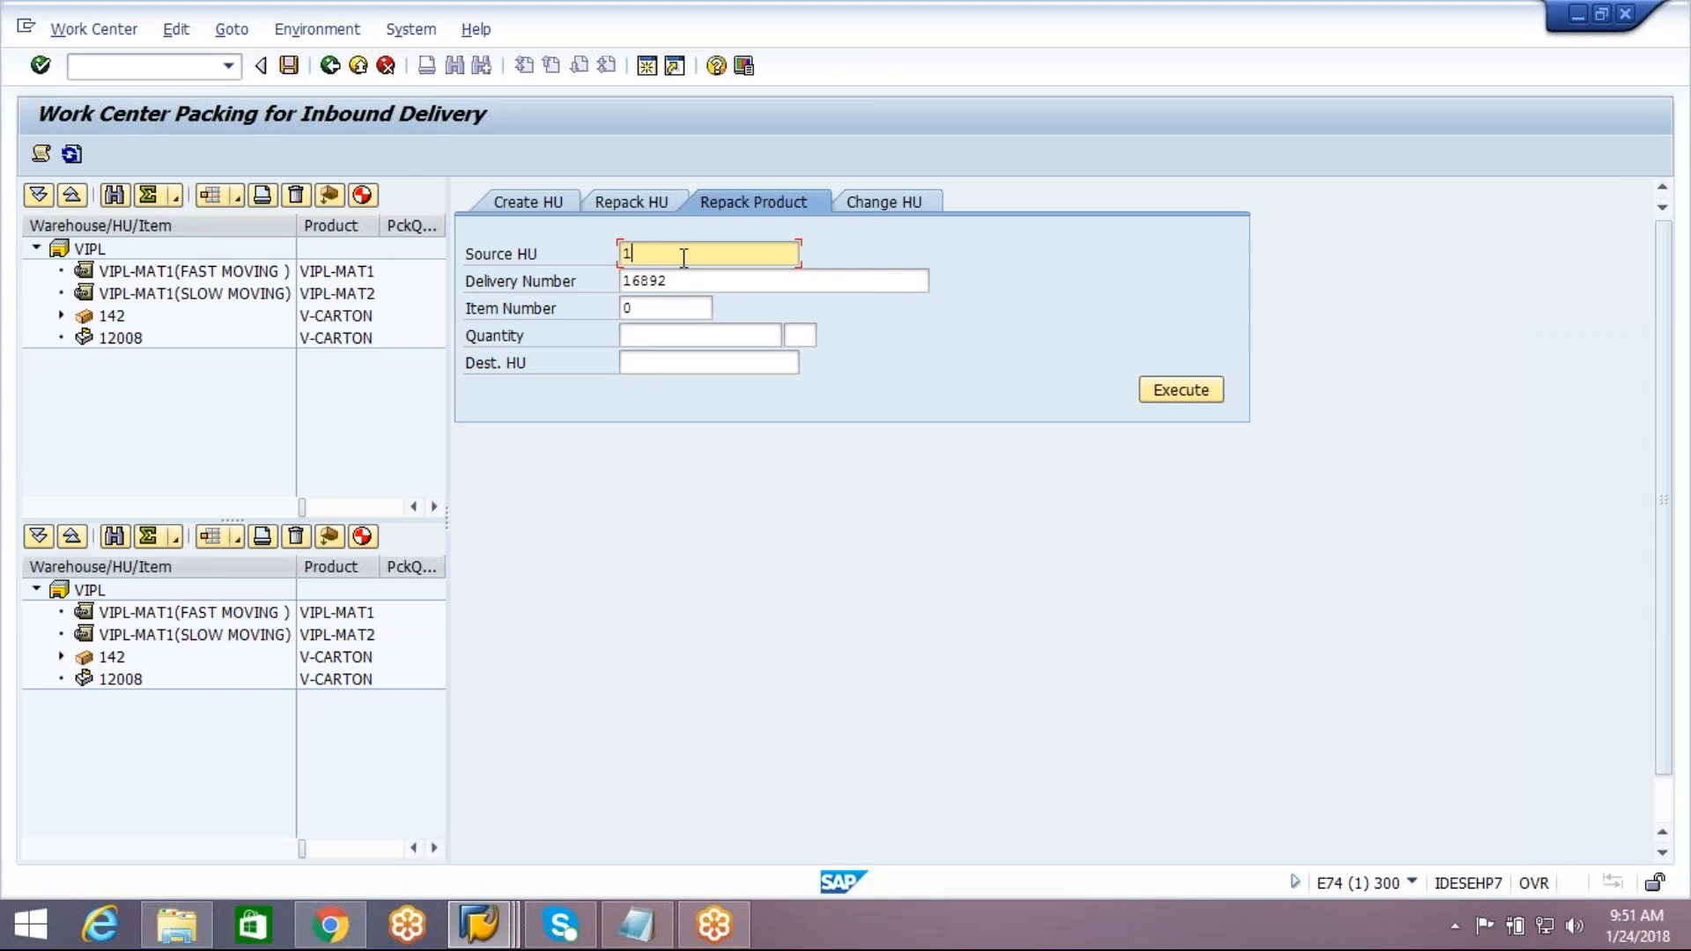
left_click(678, 363)
type("12008")
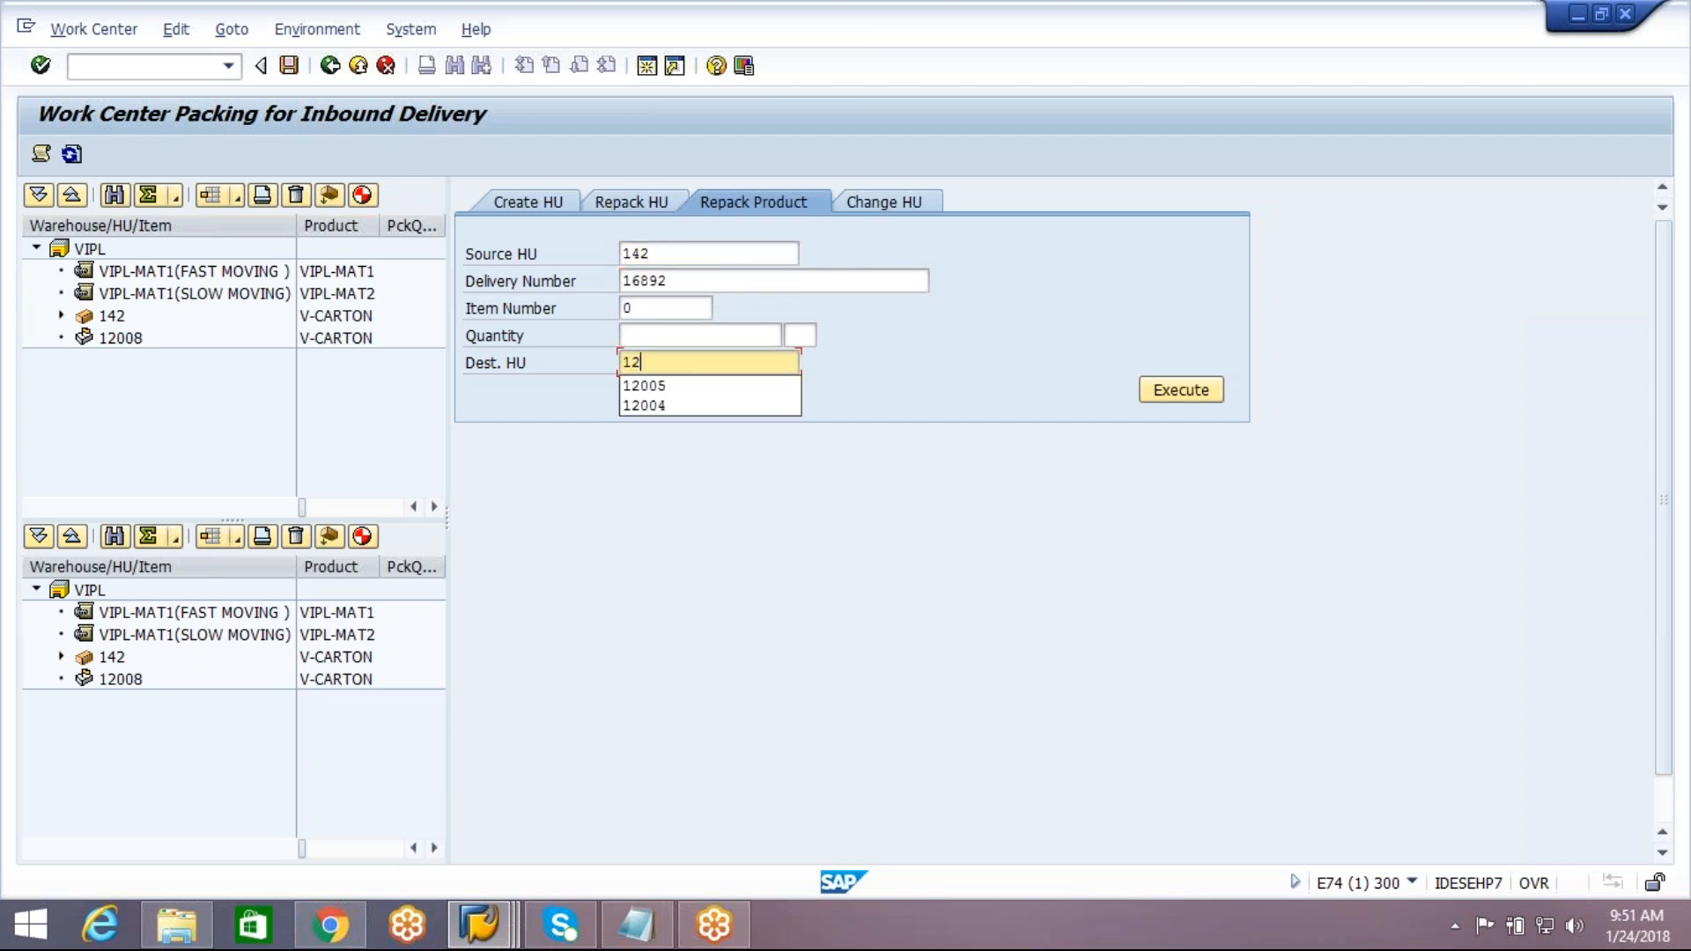
left_click(662, 309)
key("BackSpace")
type("10")
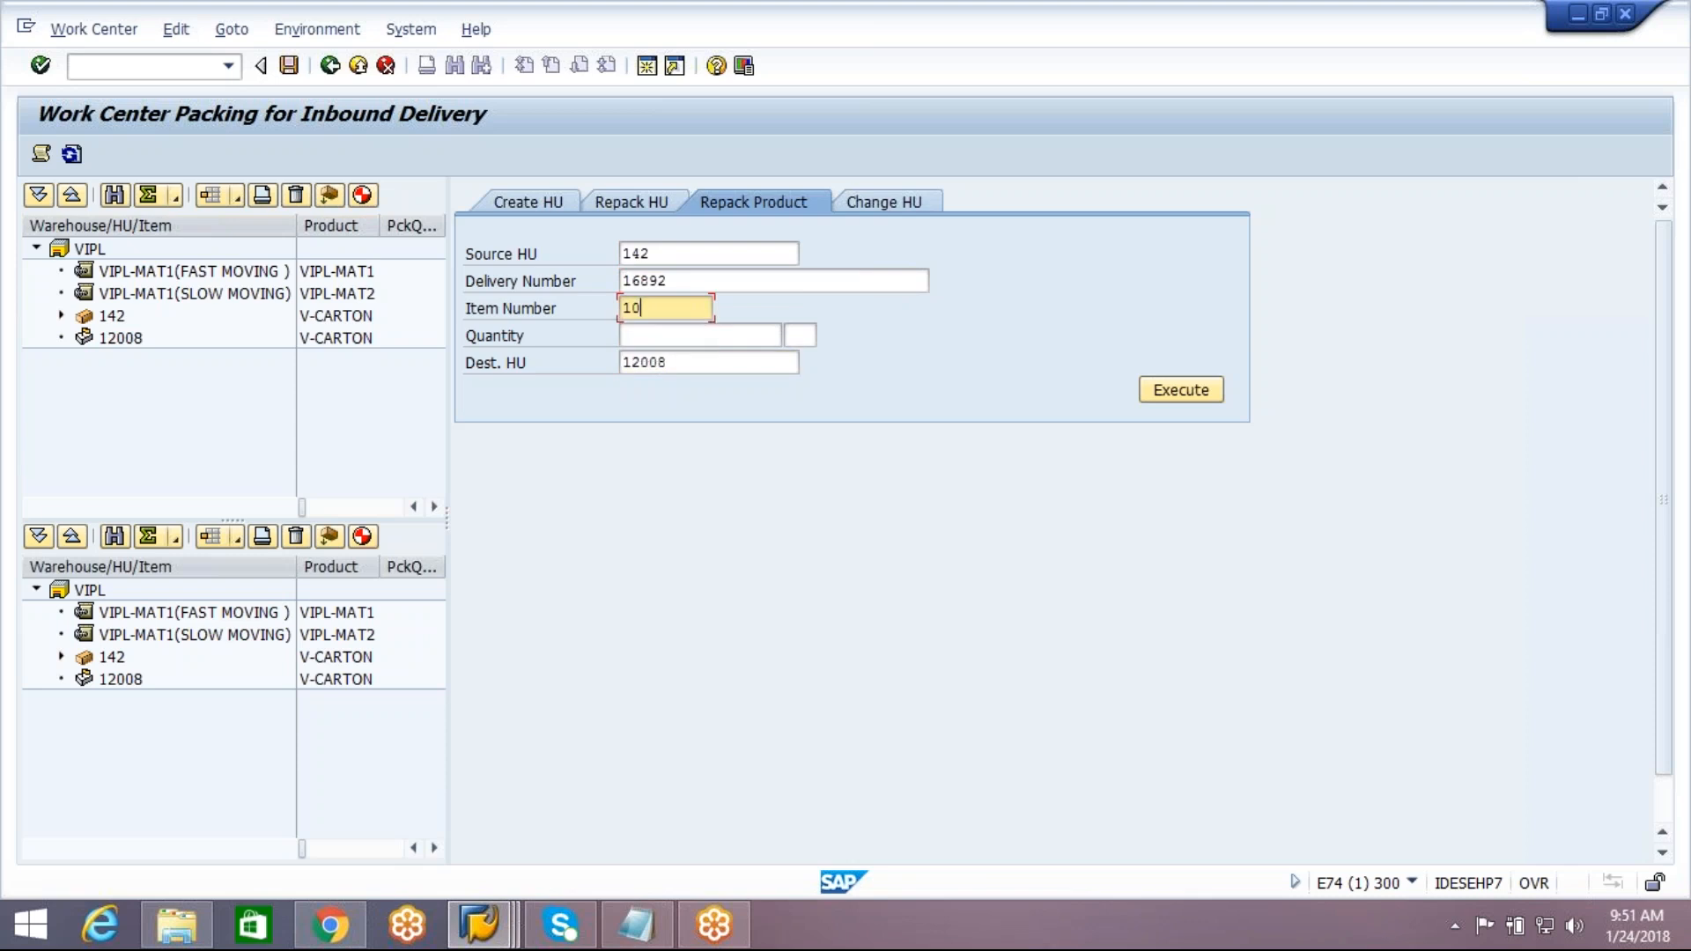
left_click(694, 339)
type("1")
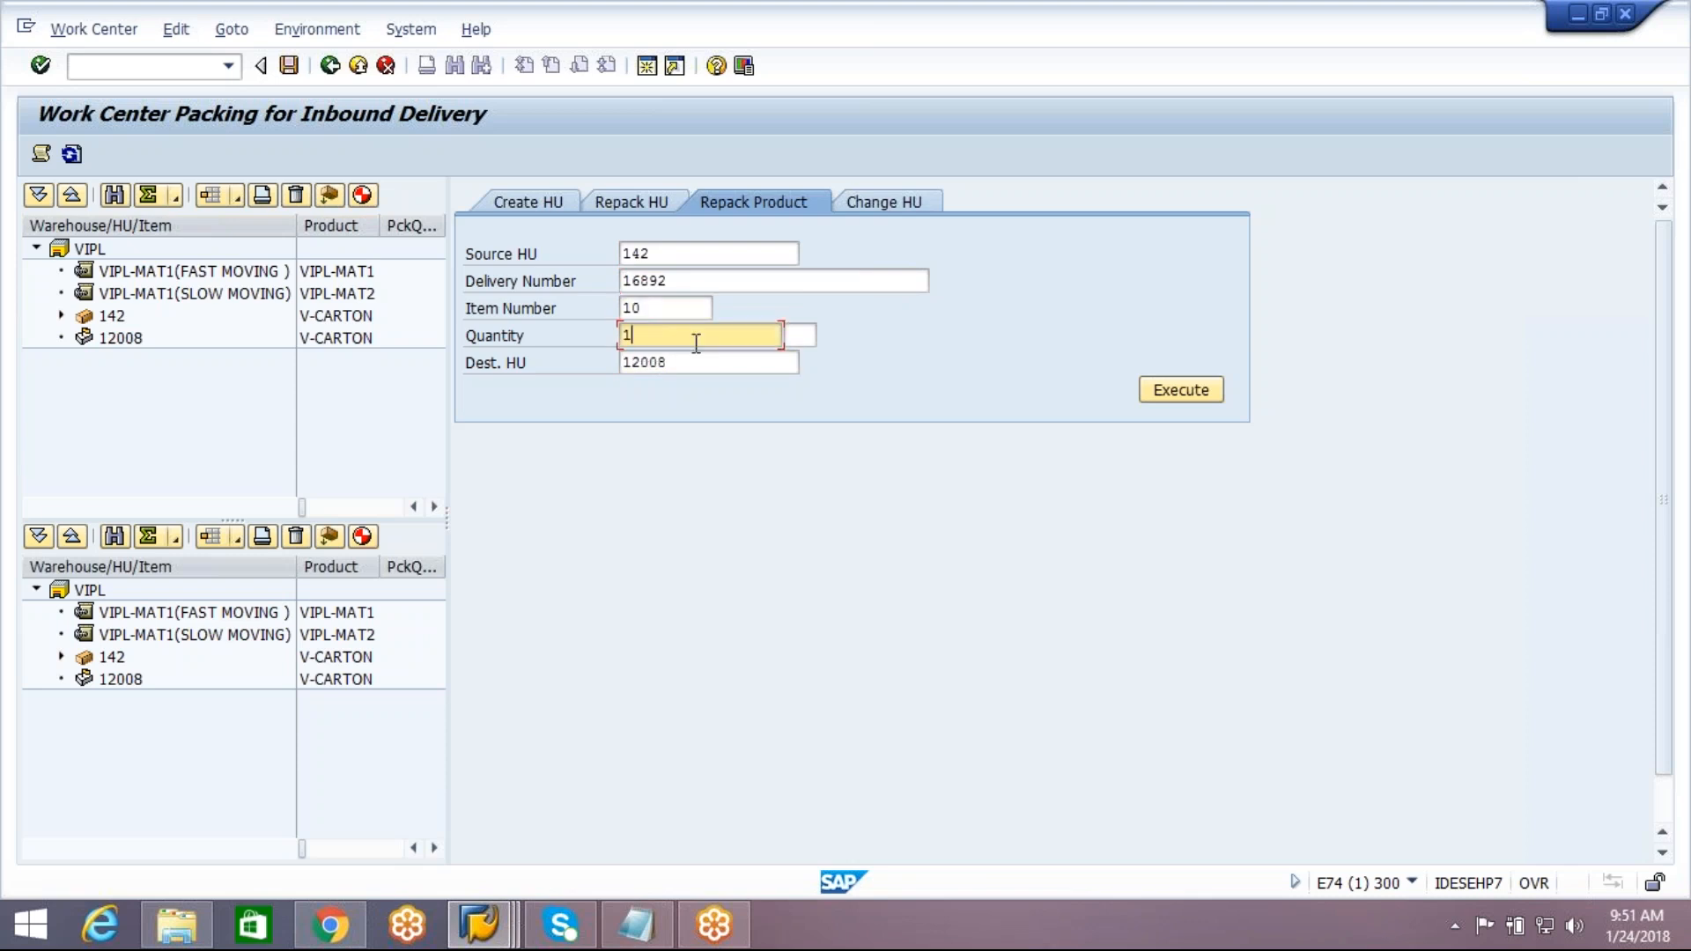
key("Return")
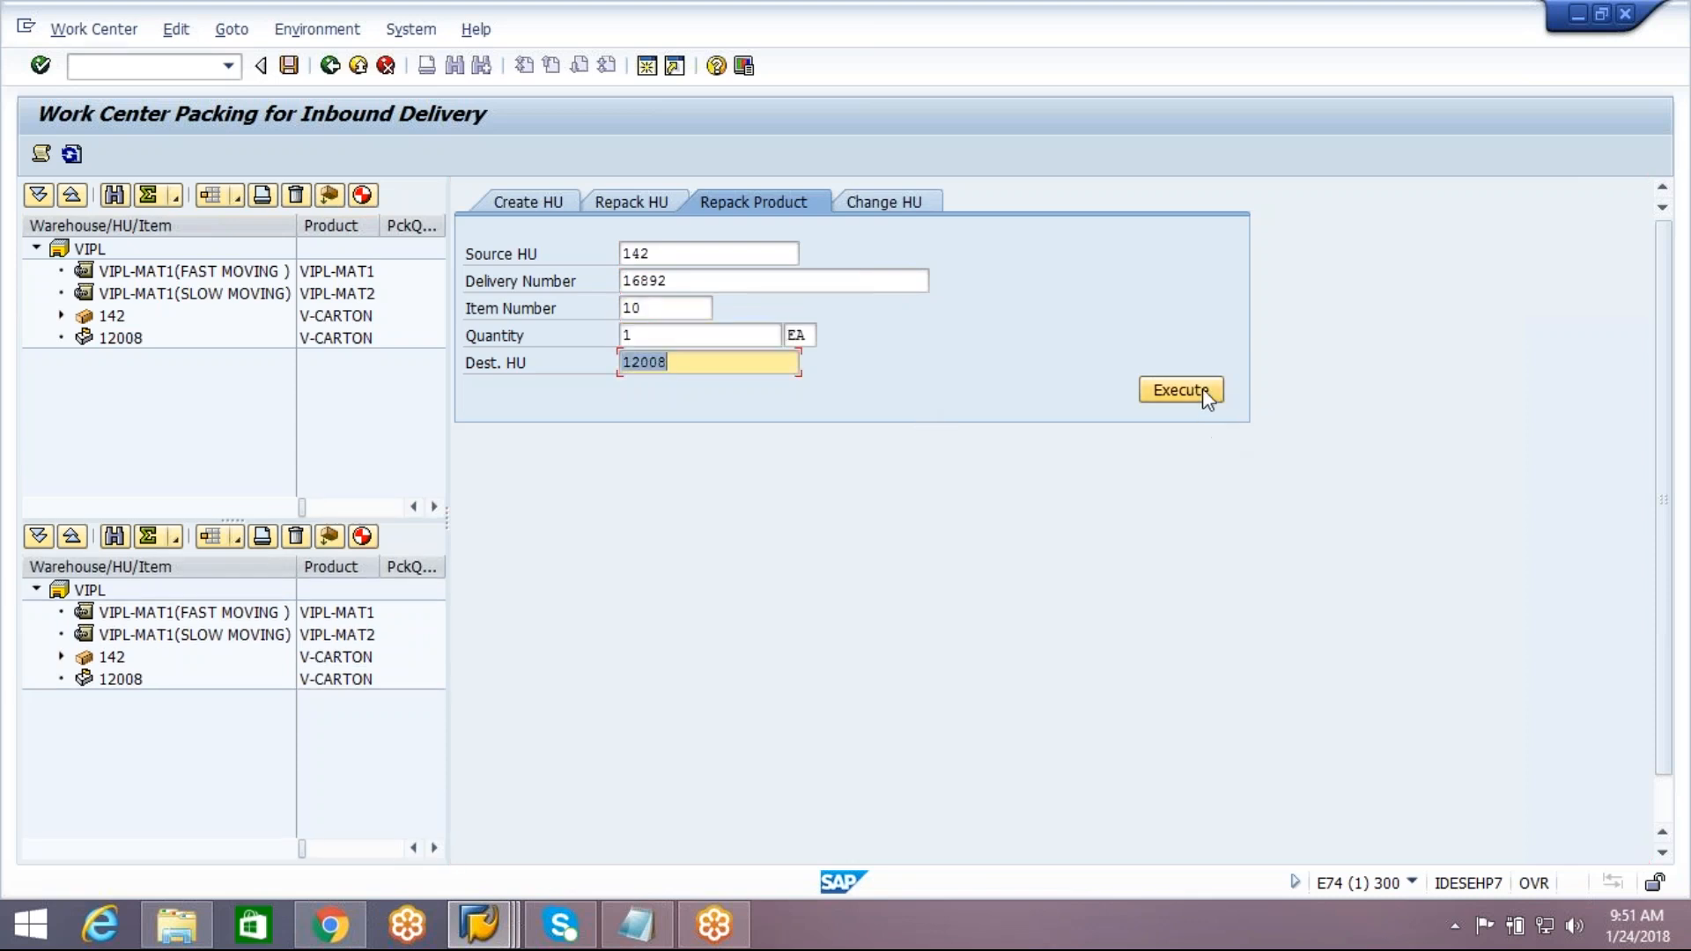
left_click(1202, 390)
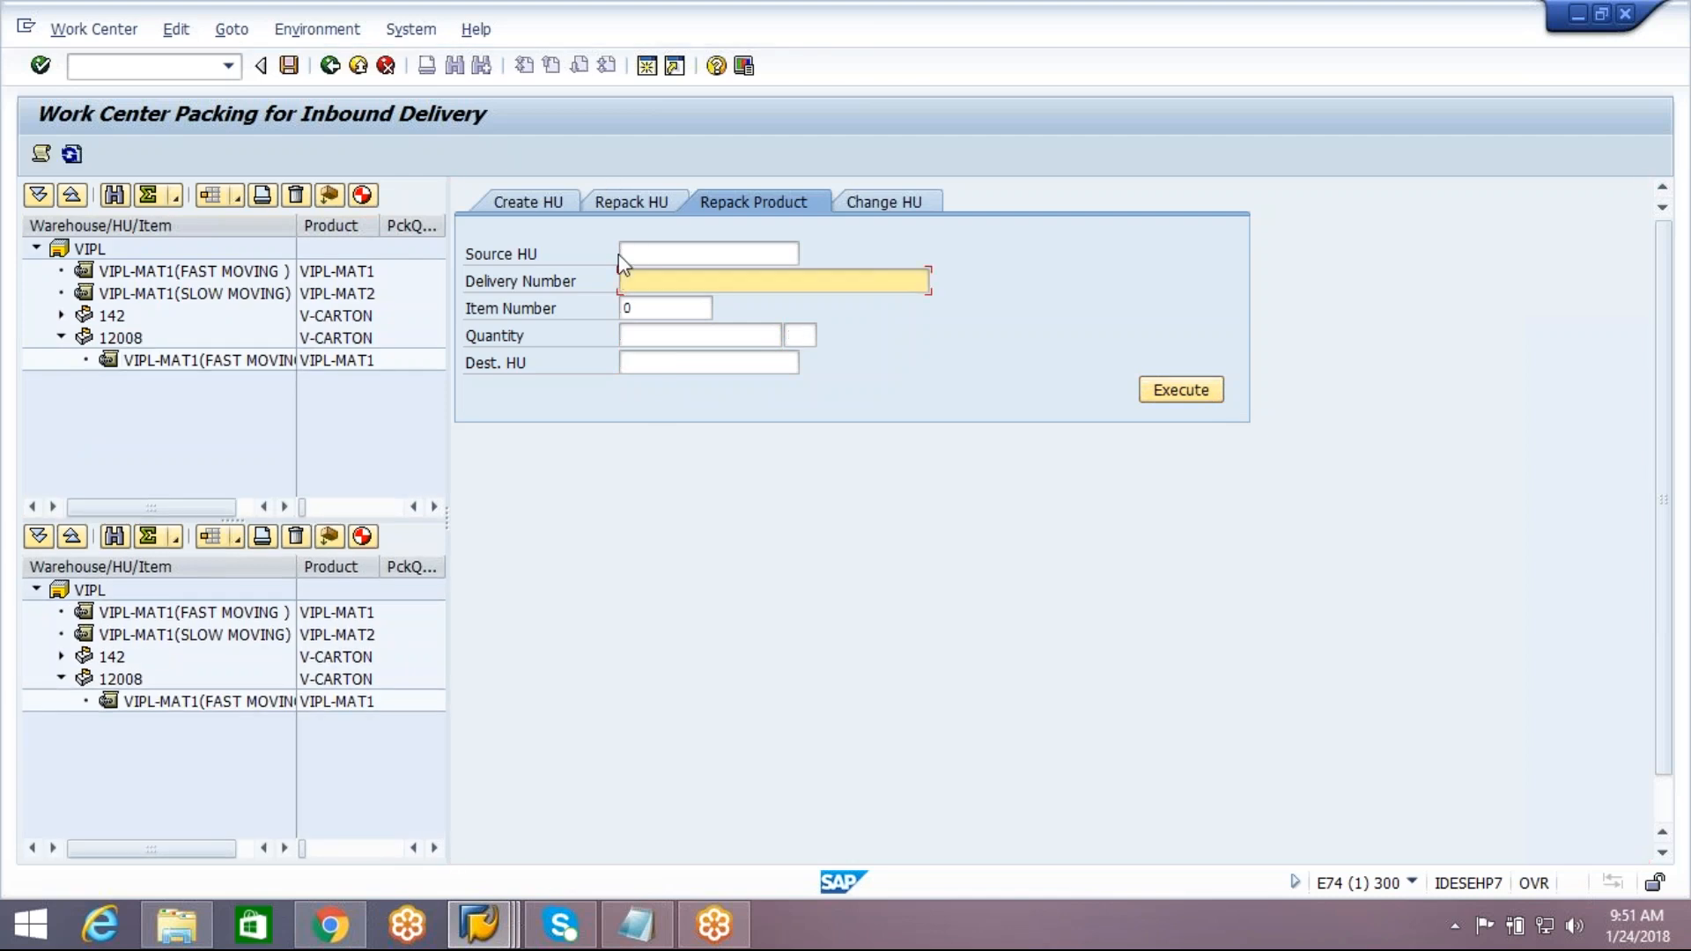
Repack quantity 1 of delivery 16892 item 20 from handling unit 142 into handling unit 12008
left_click(650, 248)
left_click(650, 247)
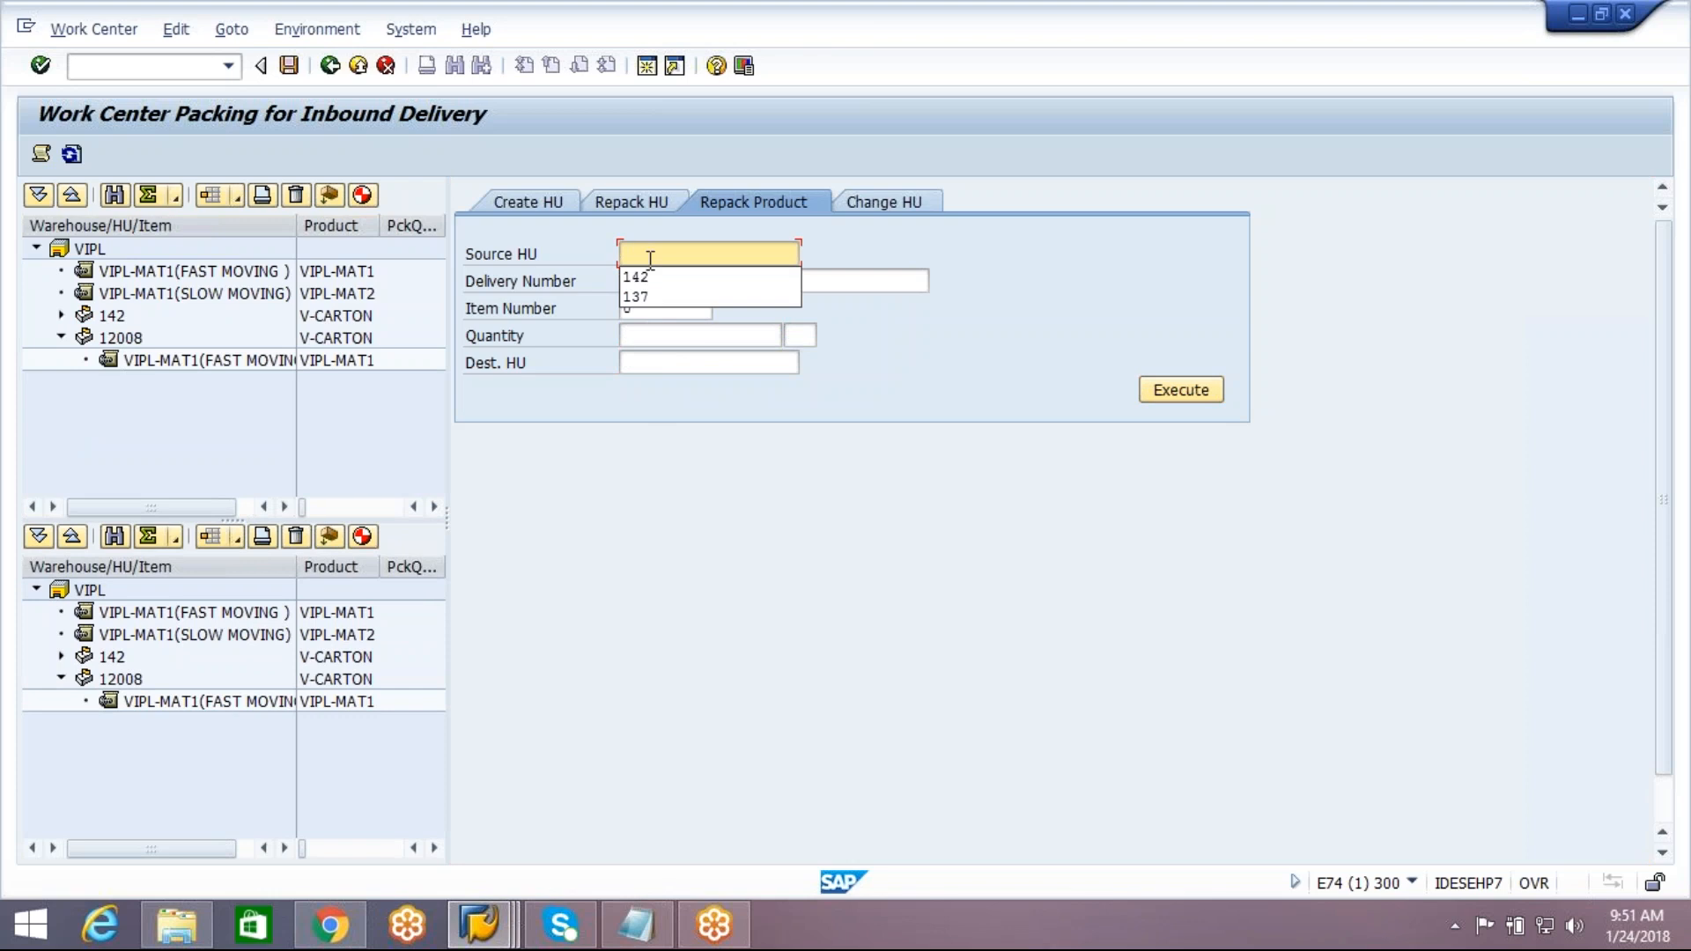
left_click(650, 278)
left_click(649, 282)
left_click(649, 282)
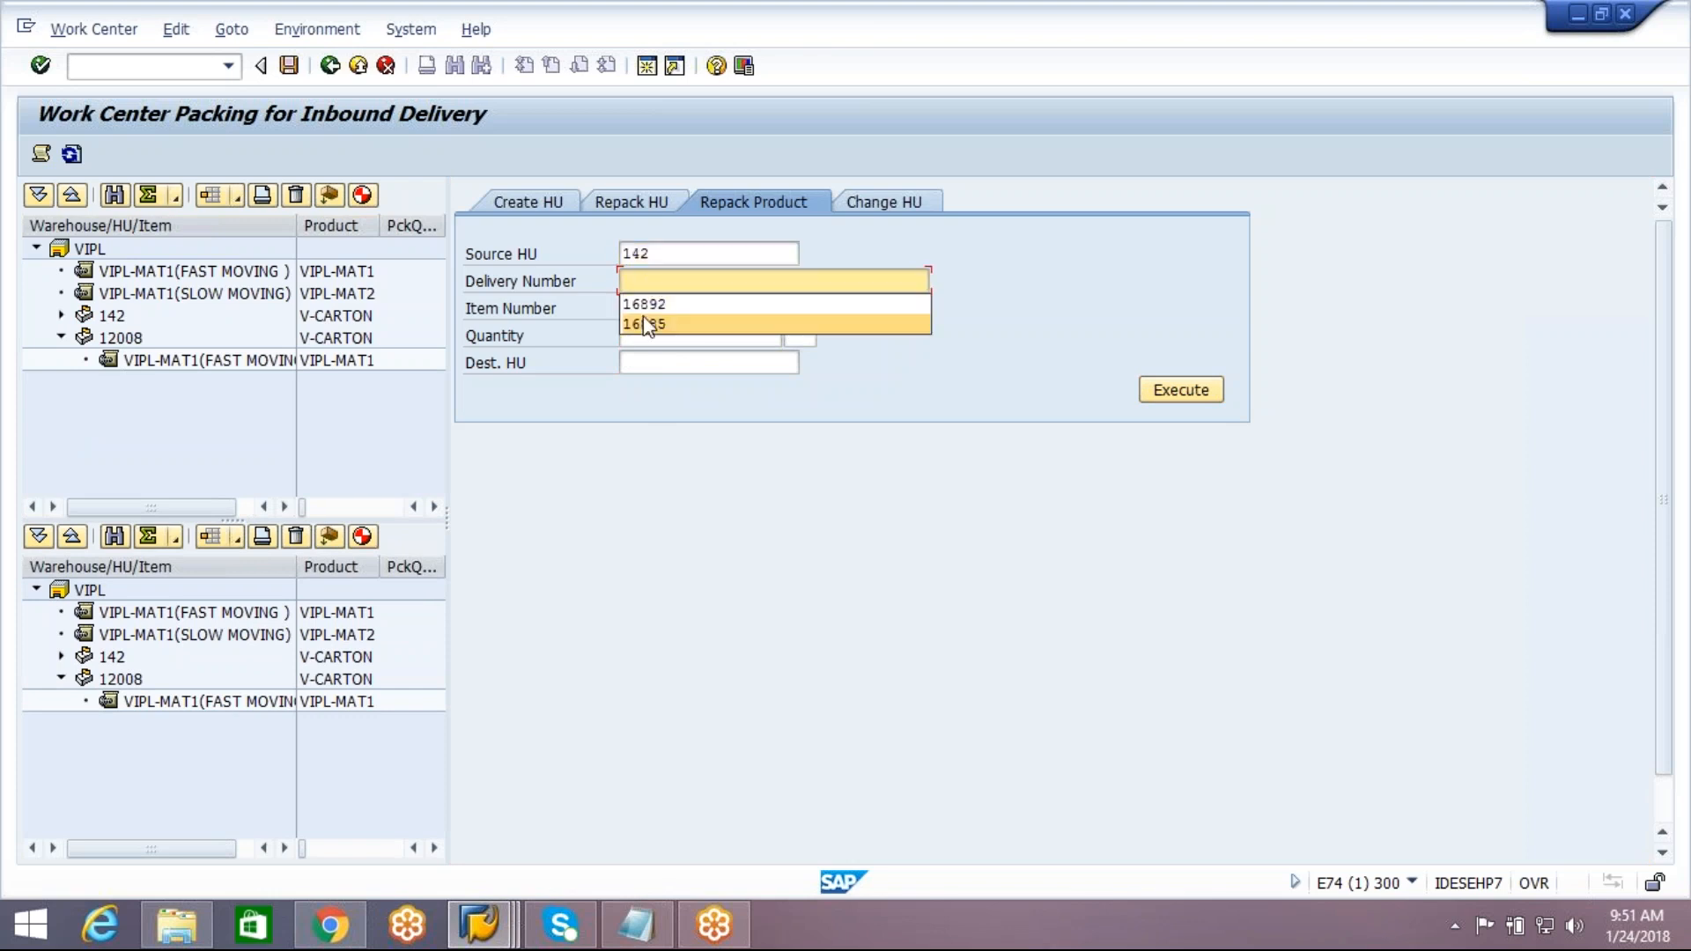
left_click(649, 307)
left_click(650, 307)
left_click(645, 338)
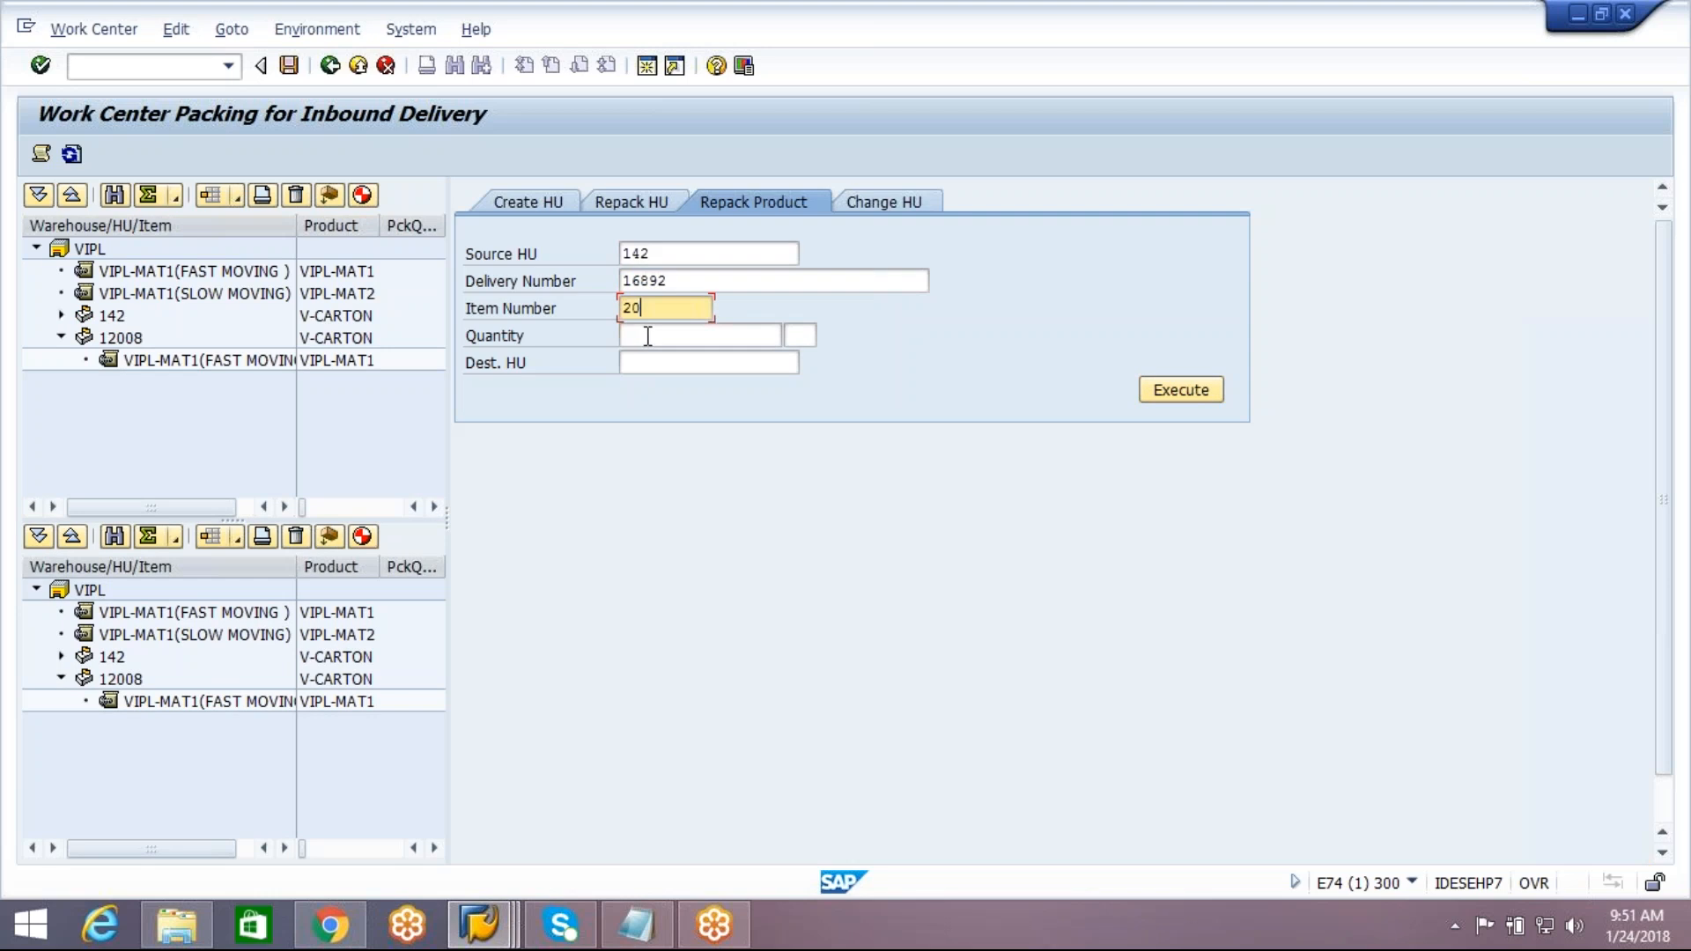
left_click(646, 338)
type("1")
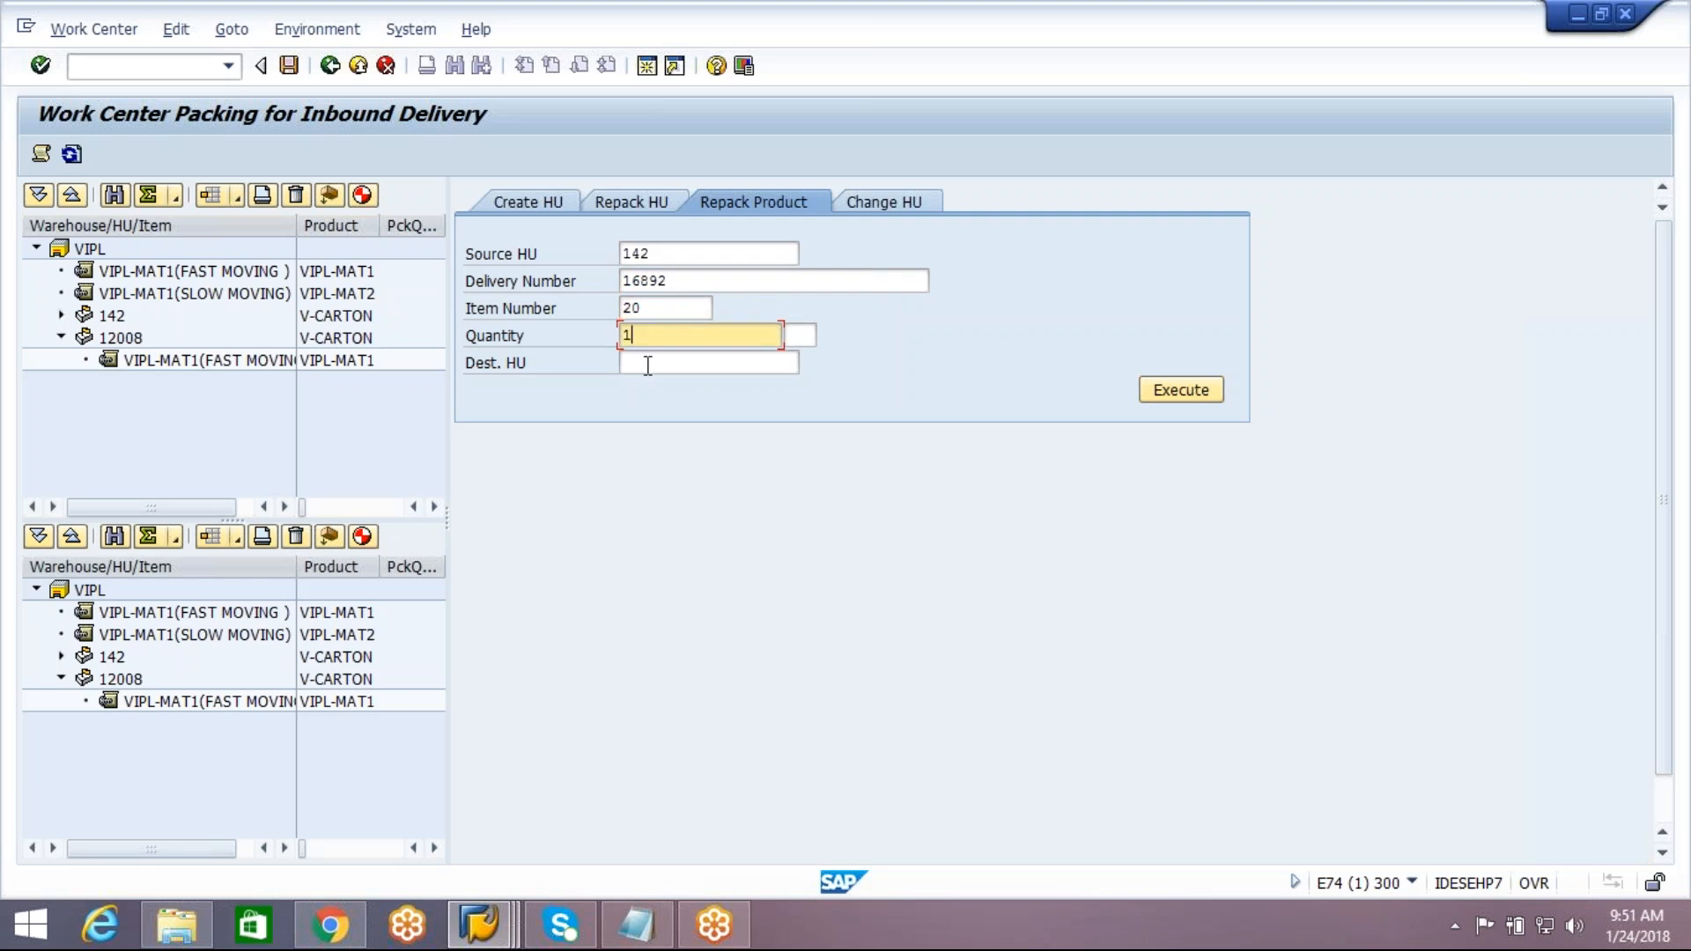
left_click(649, 362)
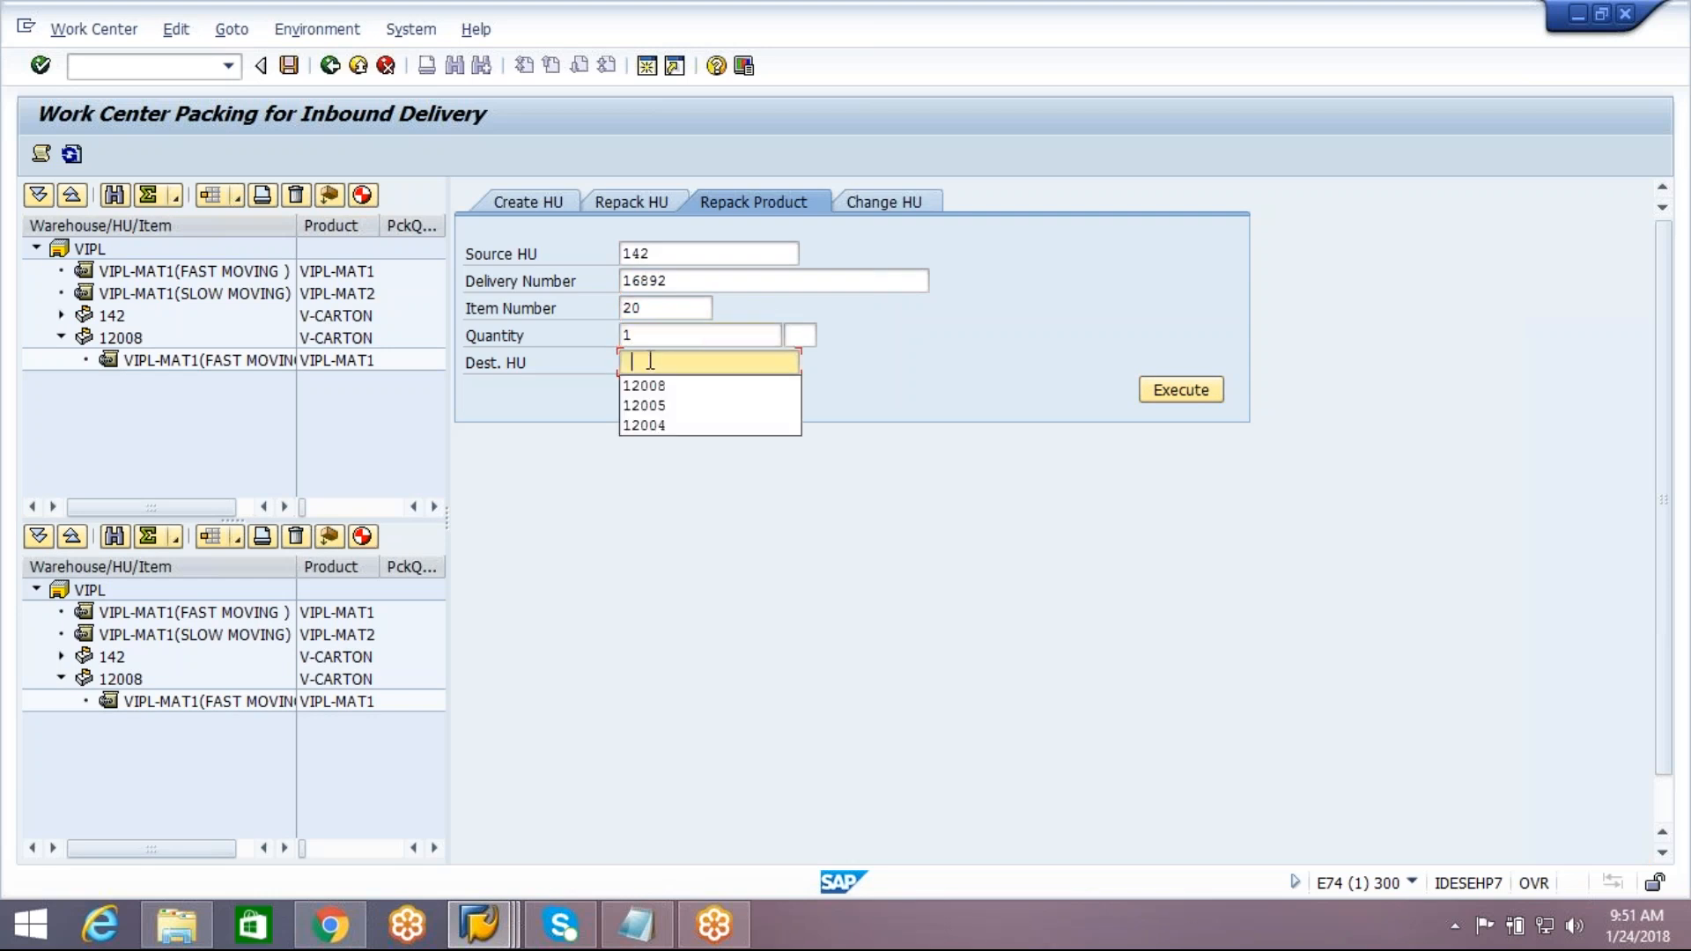
left_click(647, 384)
left_click(1160, 393)
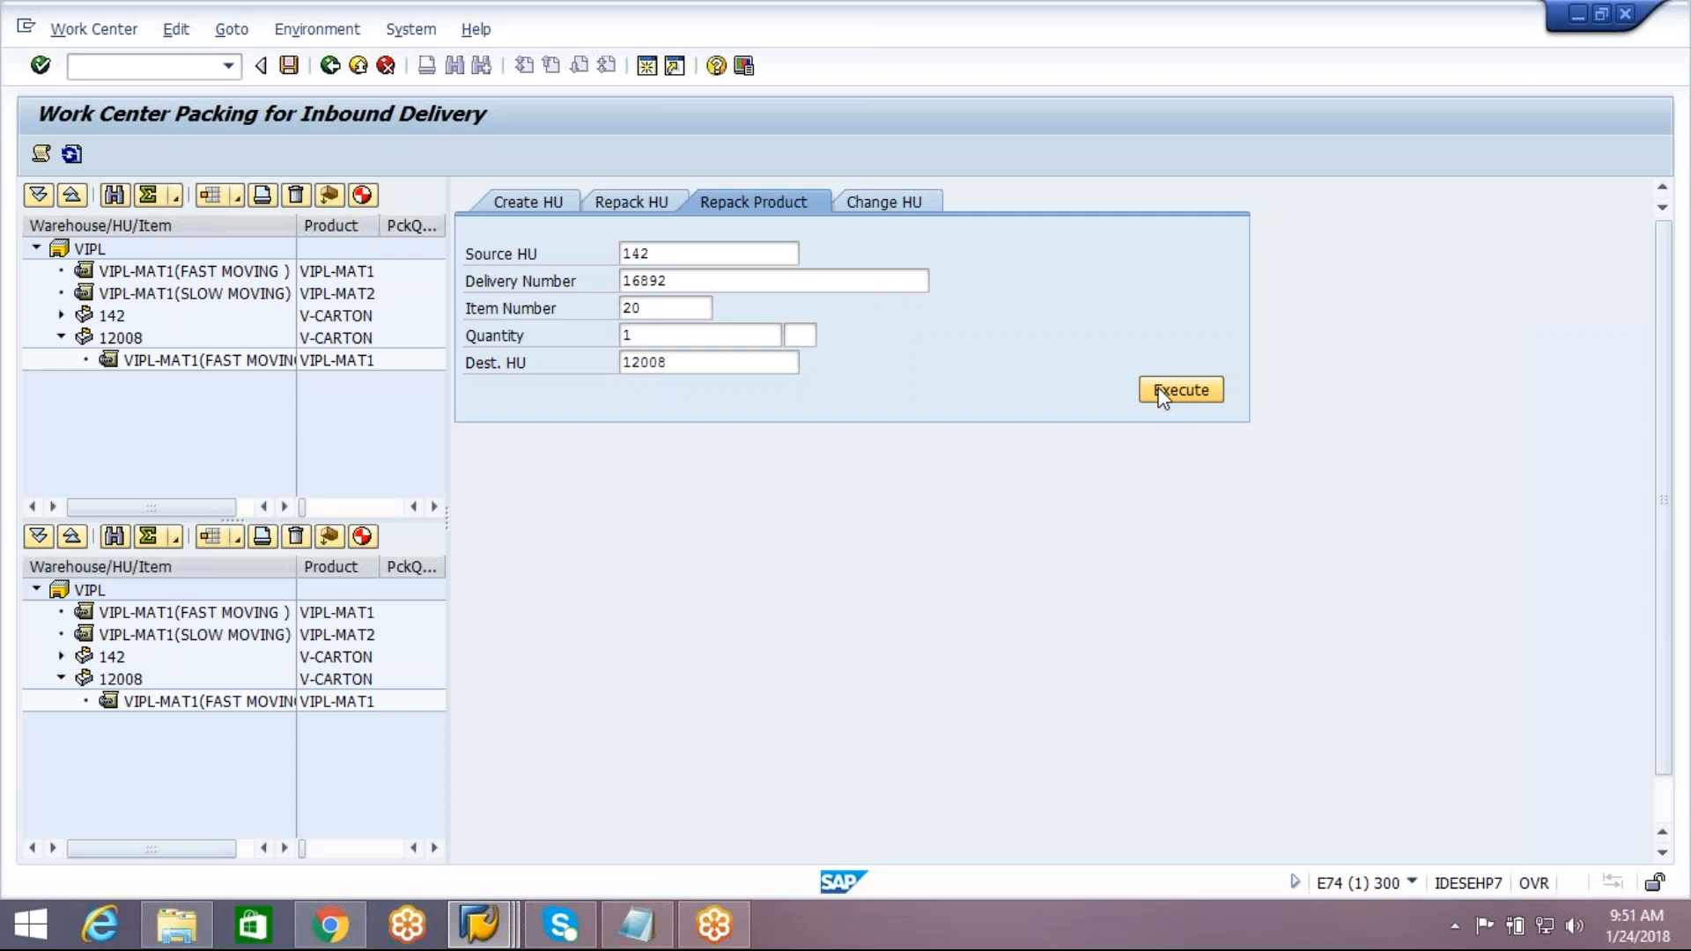
Save the repacking without keeping empty handling units, check the contents of handling unit 12008, and return to the inbound delivery
left_click(289, 67)
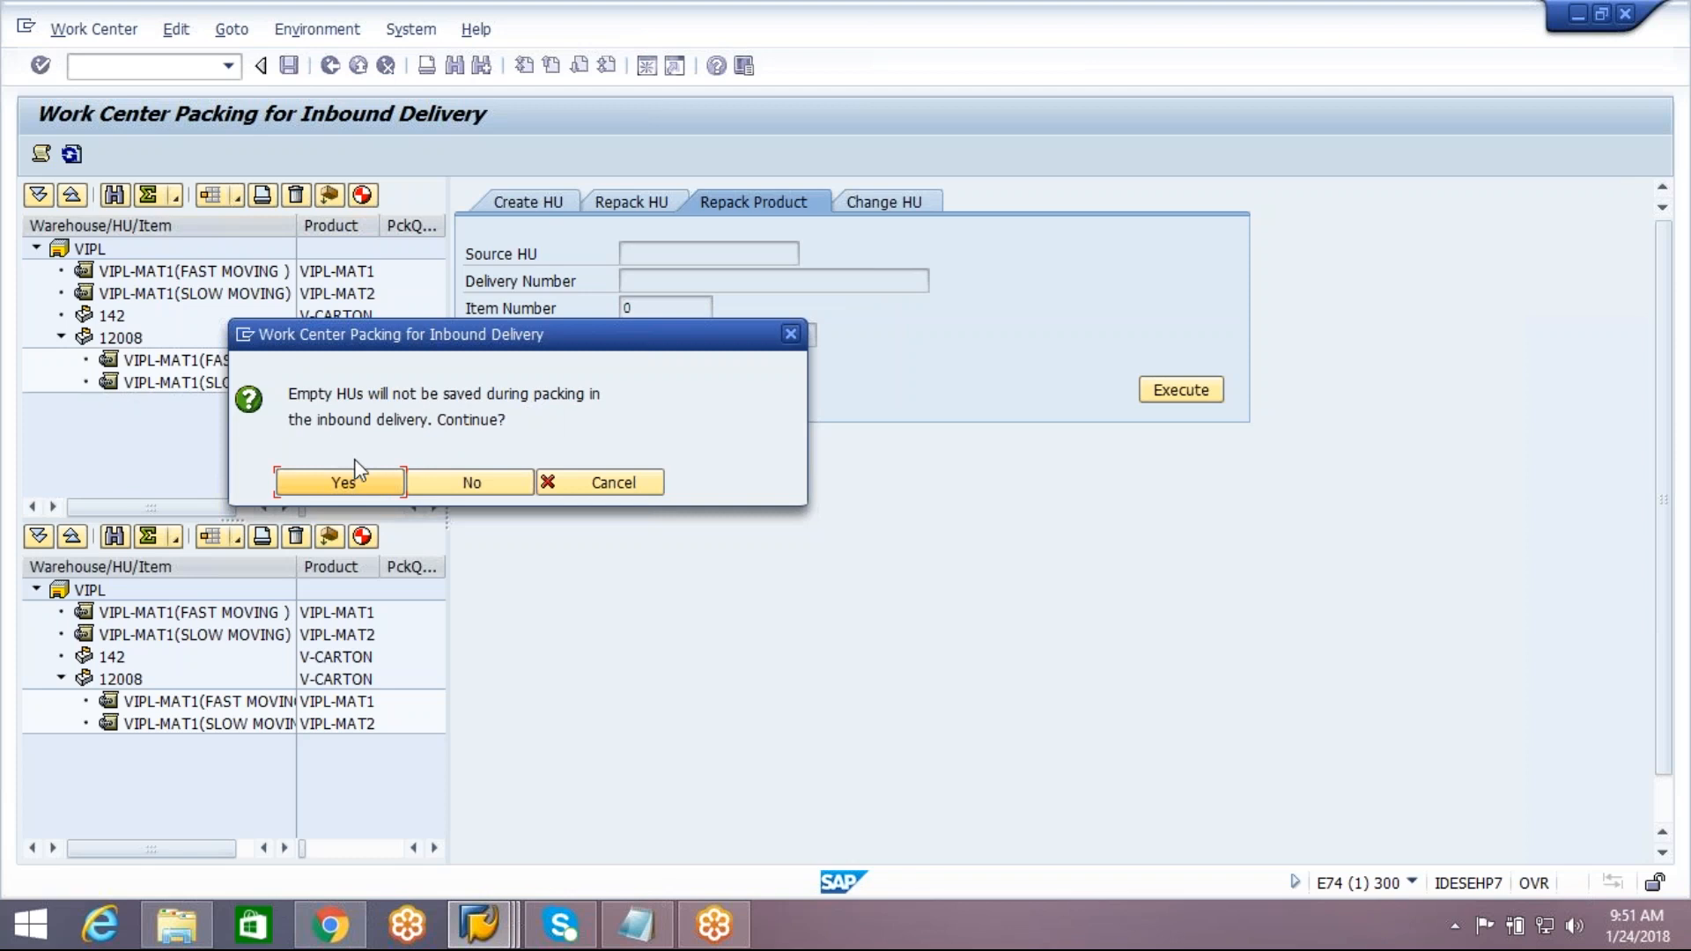
left_click(352, 482)
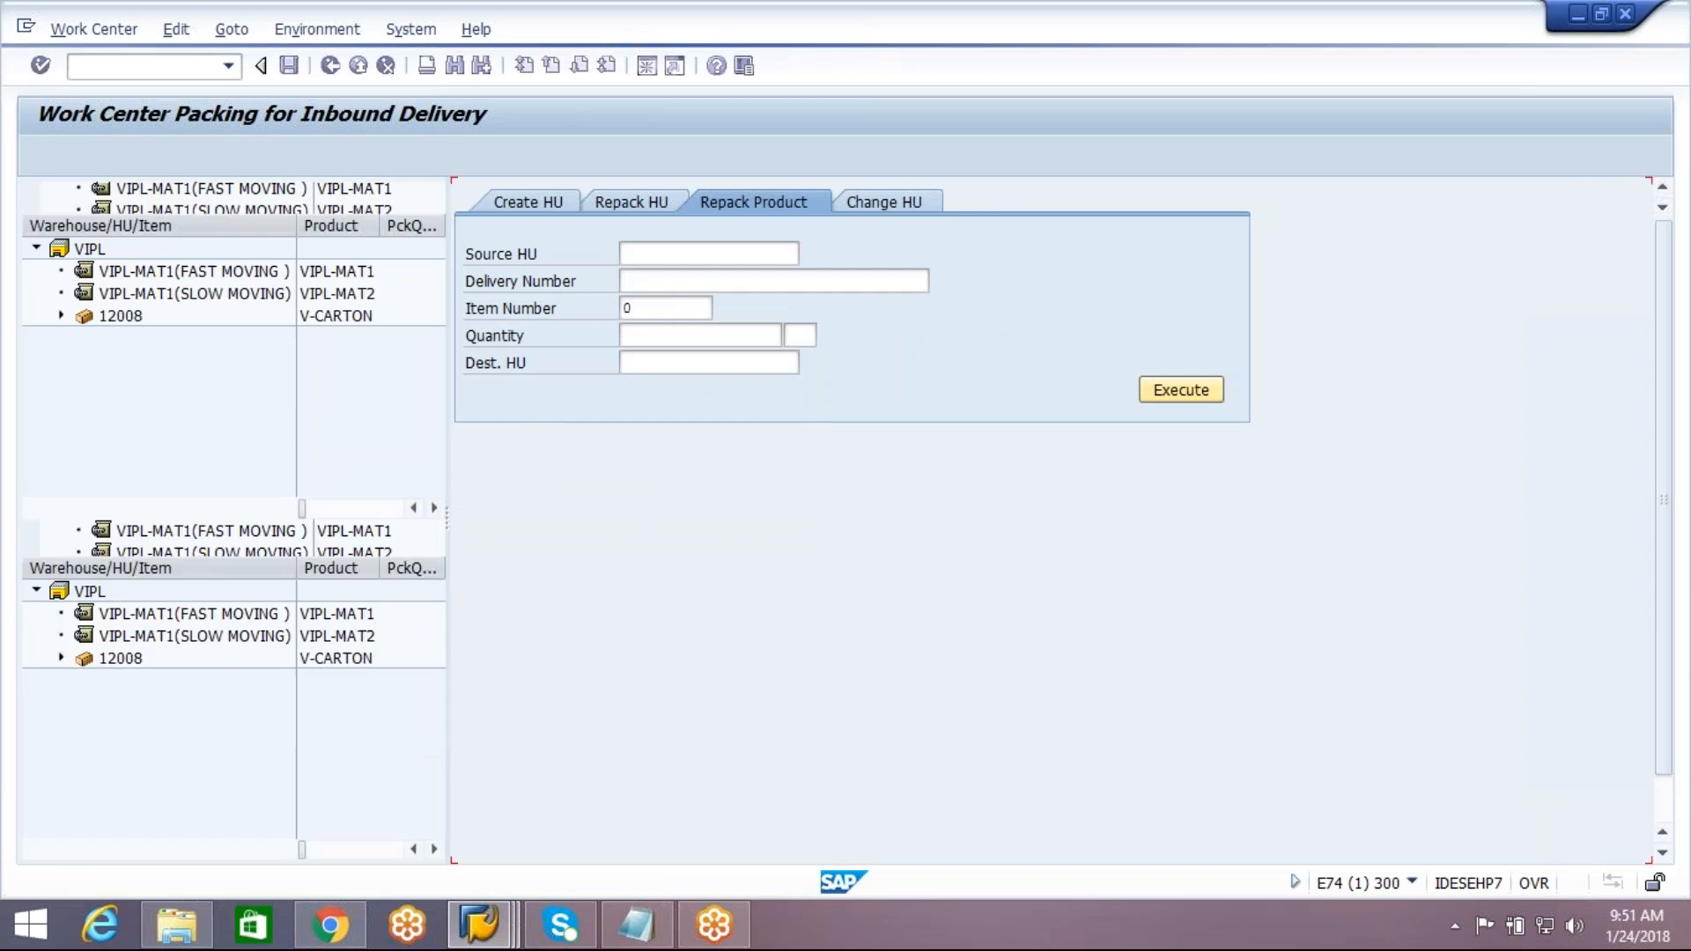
left_click(60, 316)
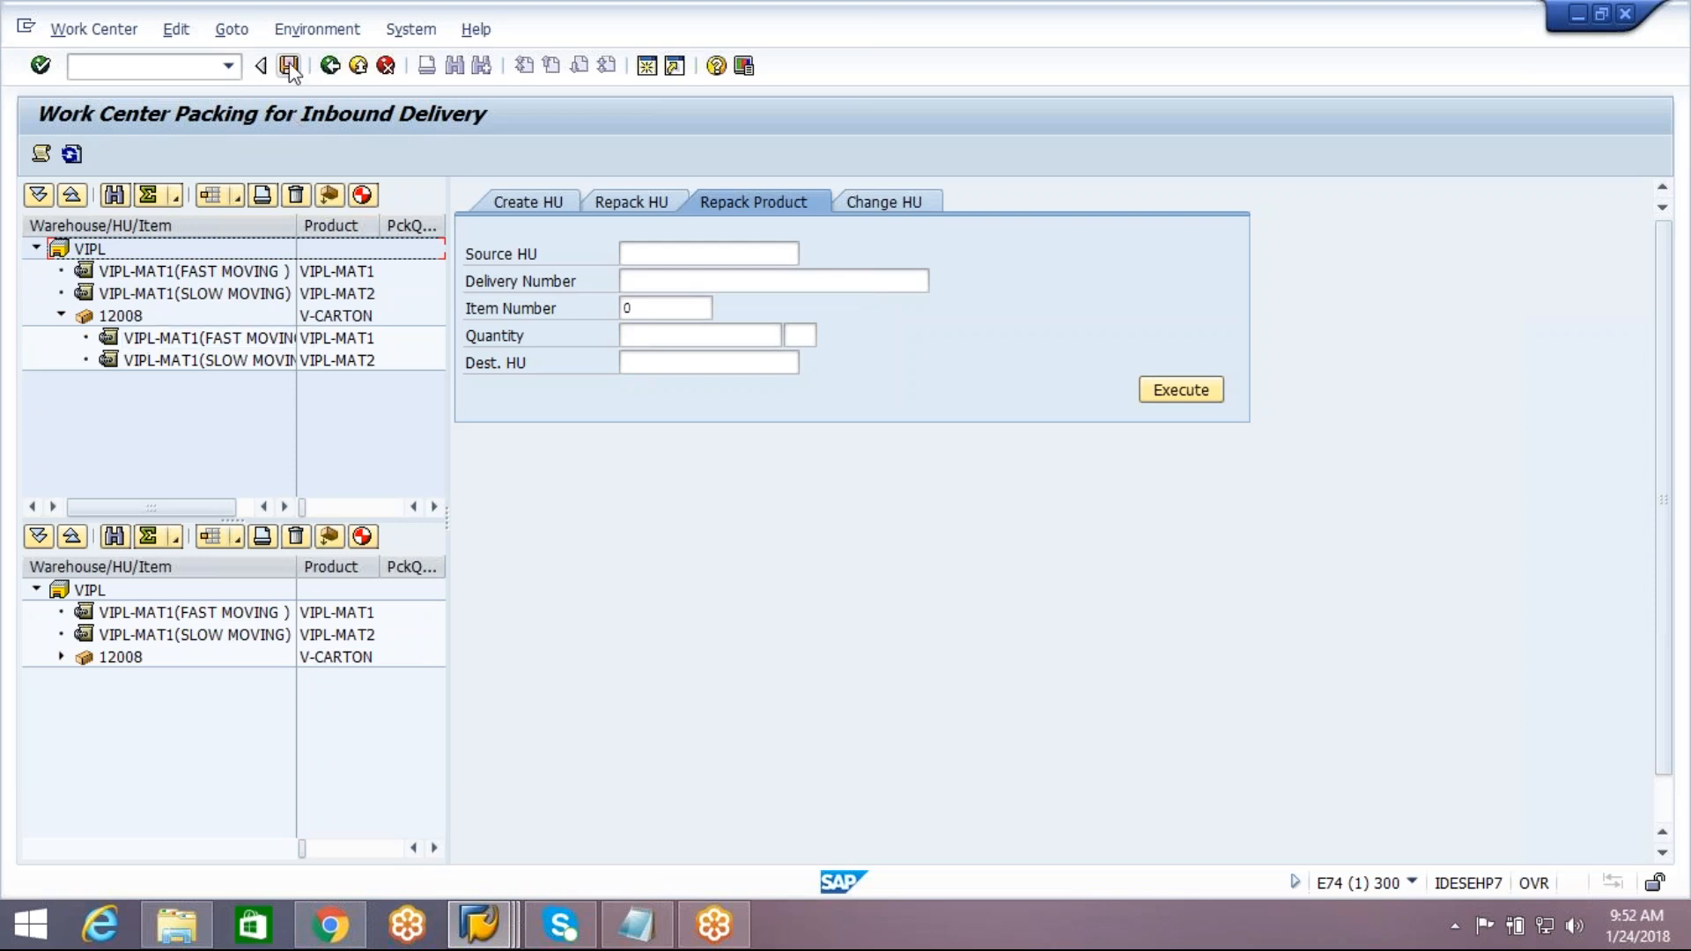
left_click(330, 65)
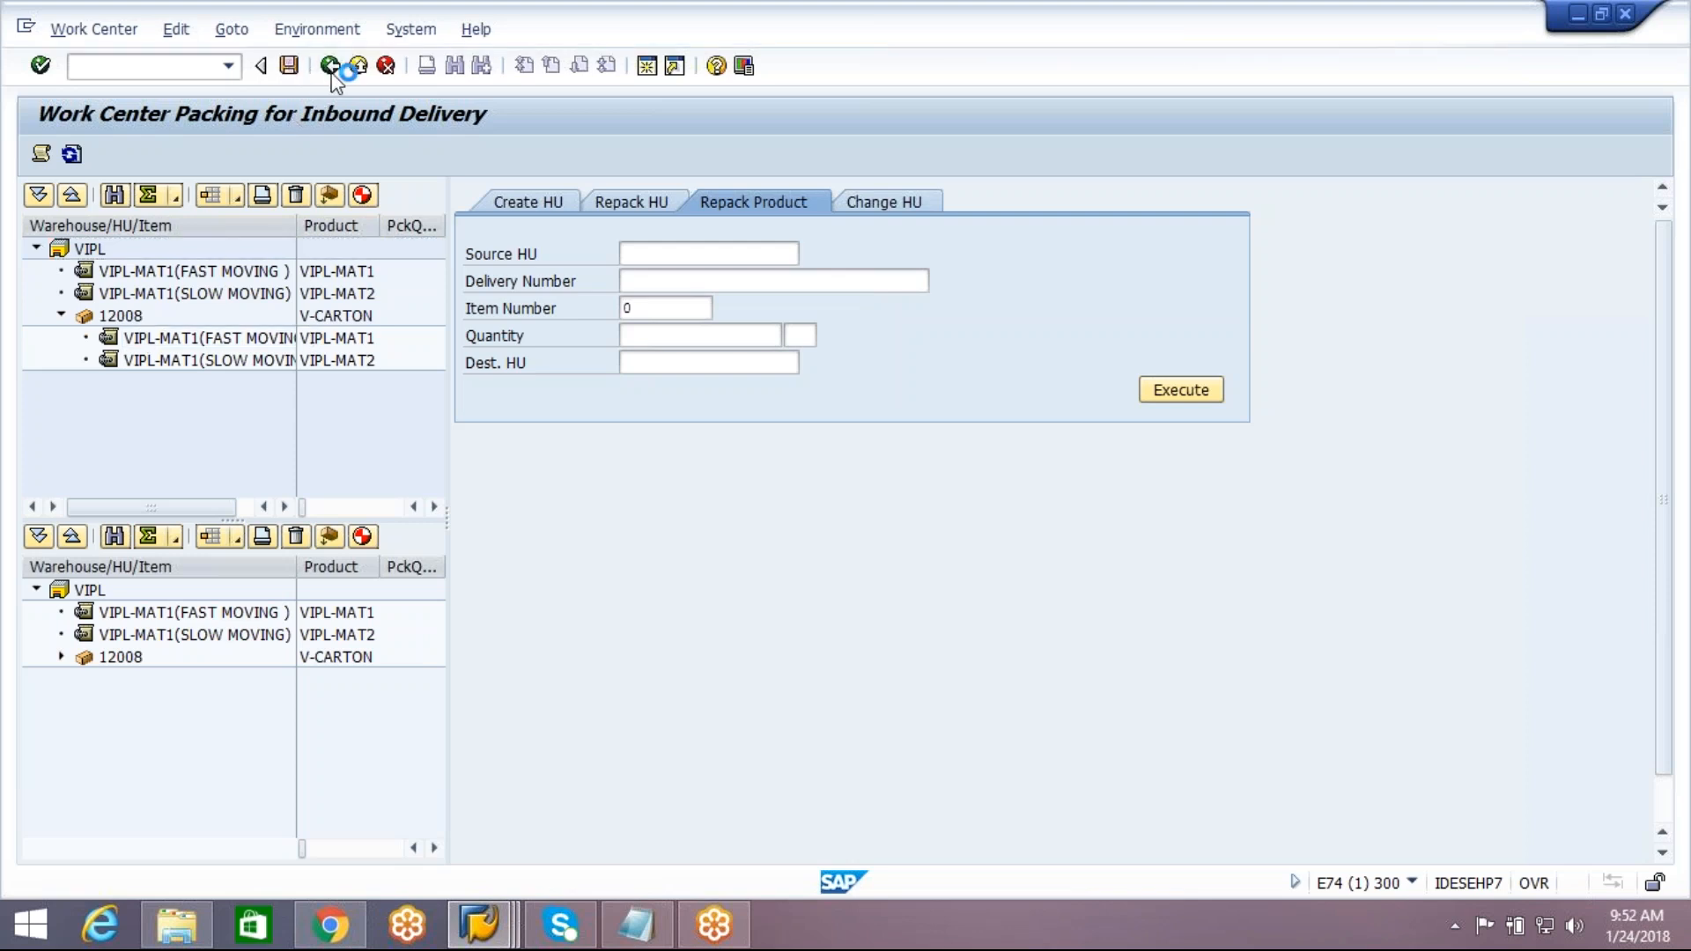
left_click(331, 72)
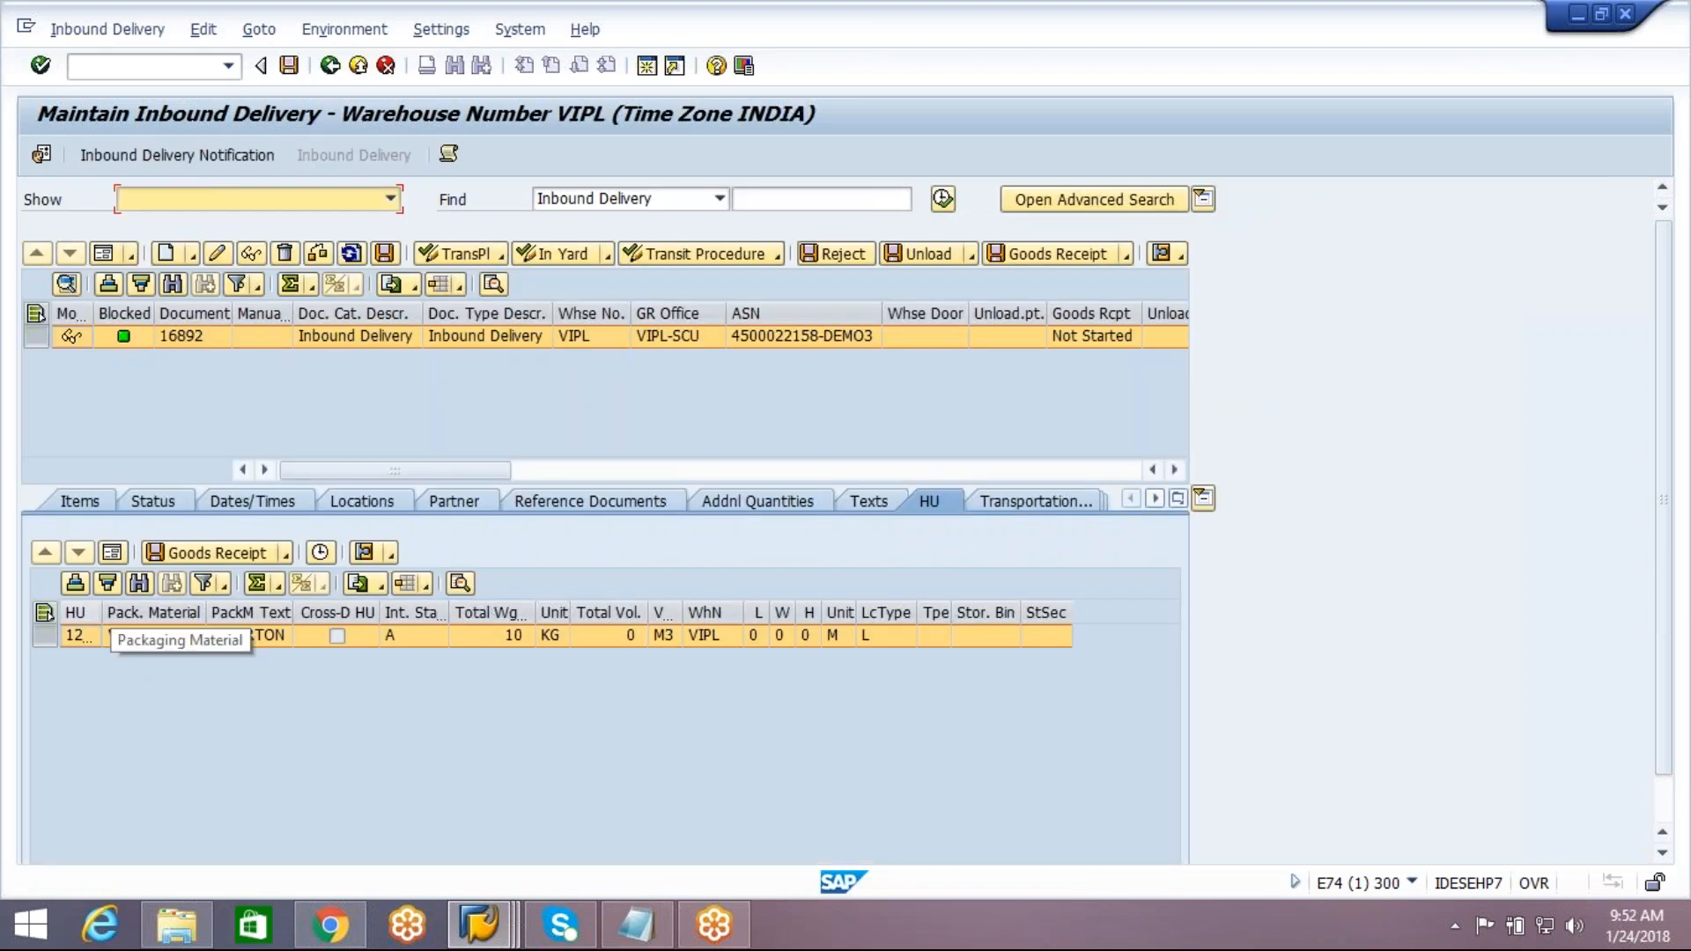
Widen the delivery's HU column to read the full number, and check the handling unit on the inbound delivery notification
left_click_drag(102, 612, 138, 611)
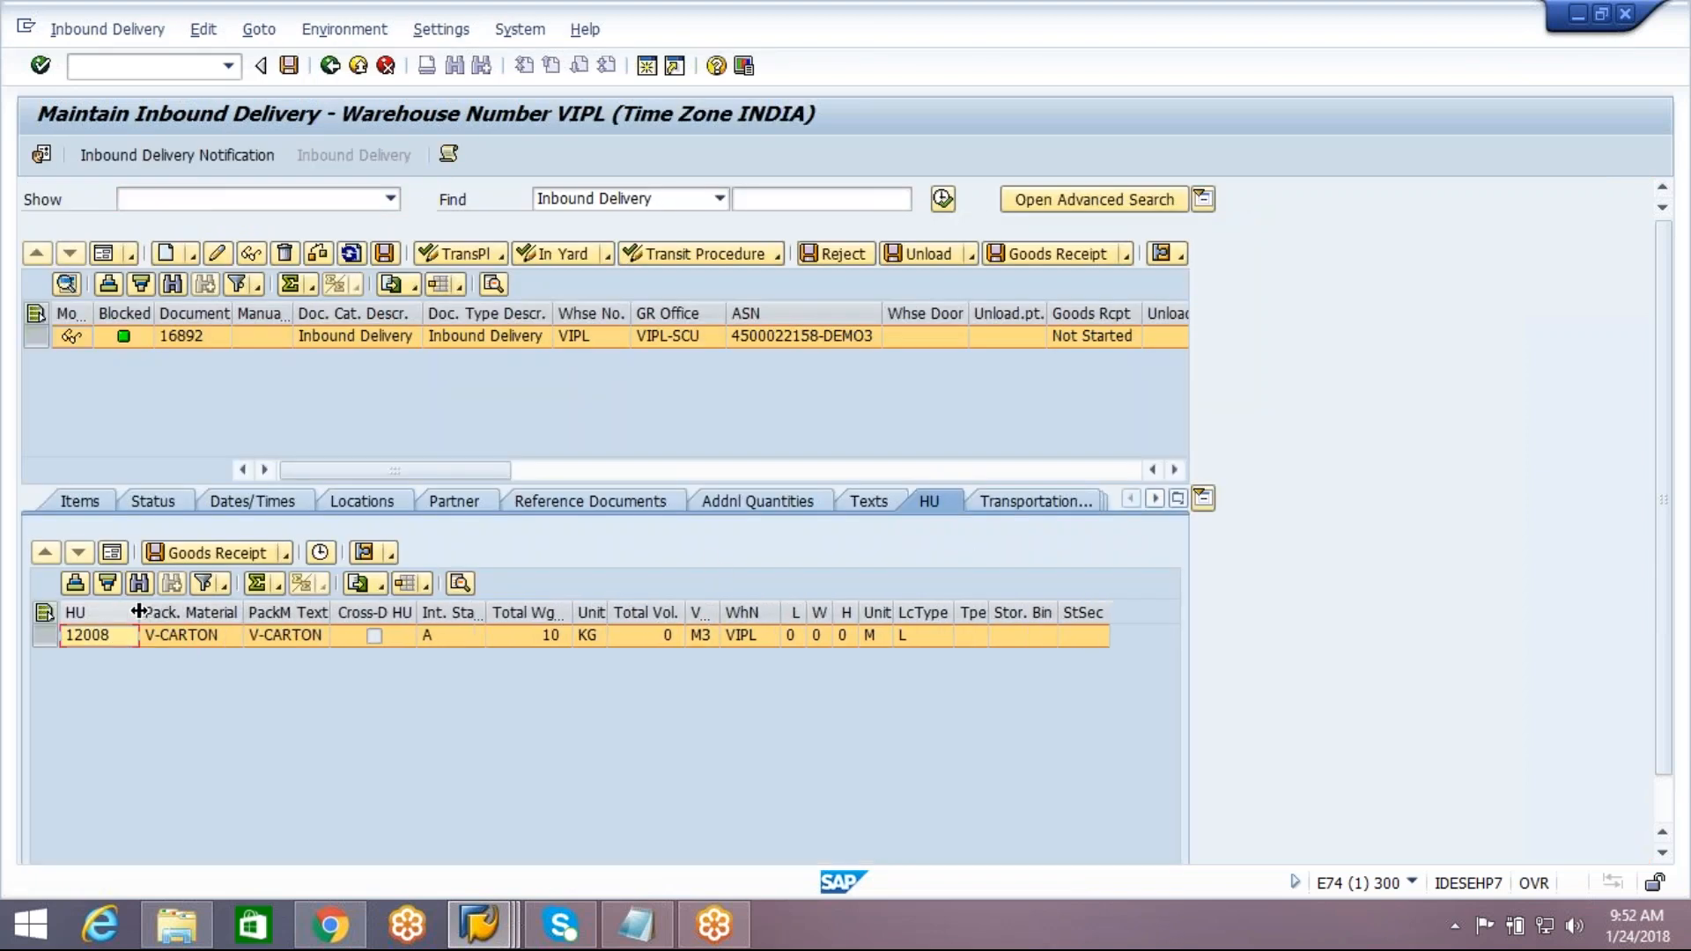
left_click(180, 159)
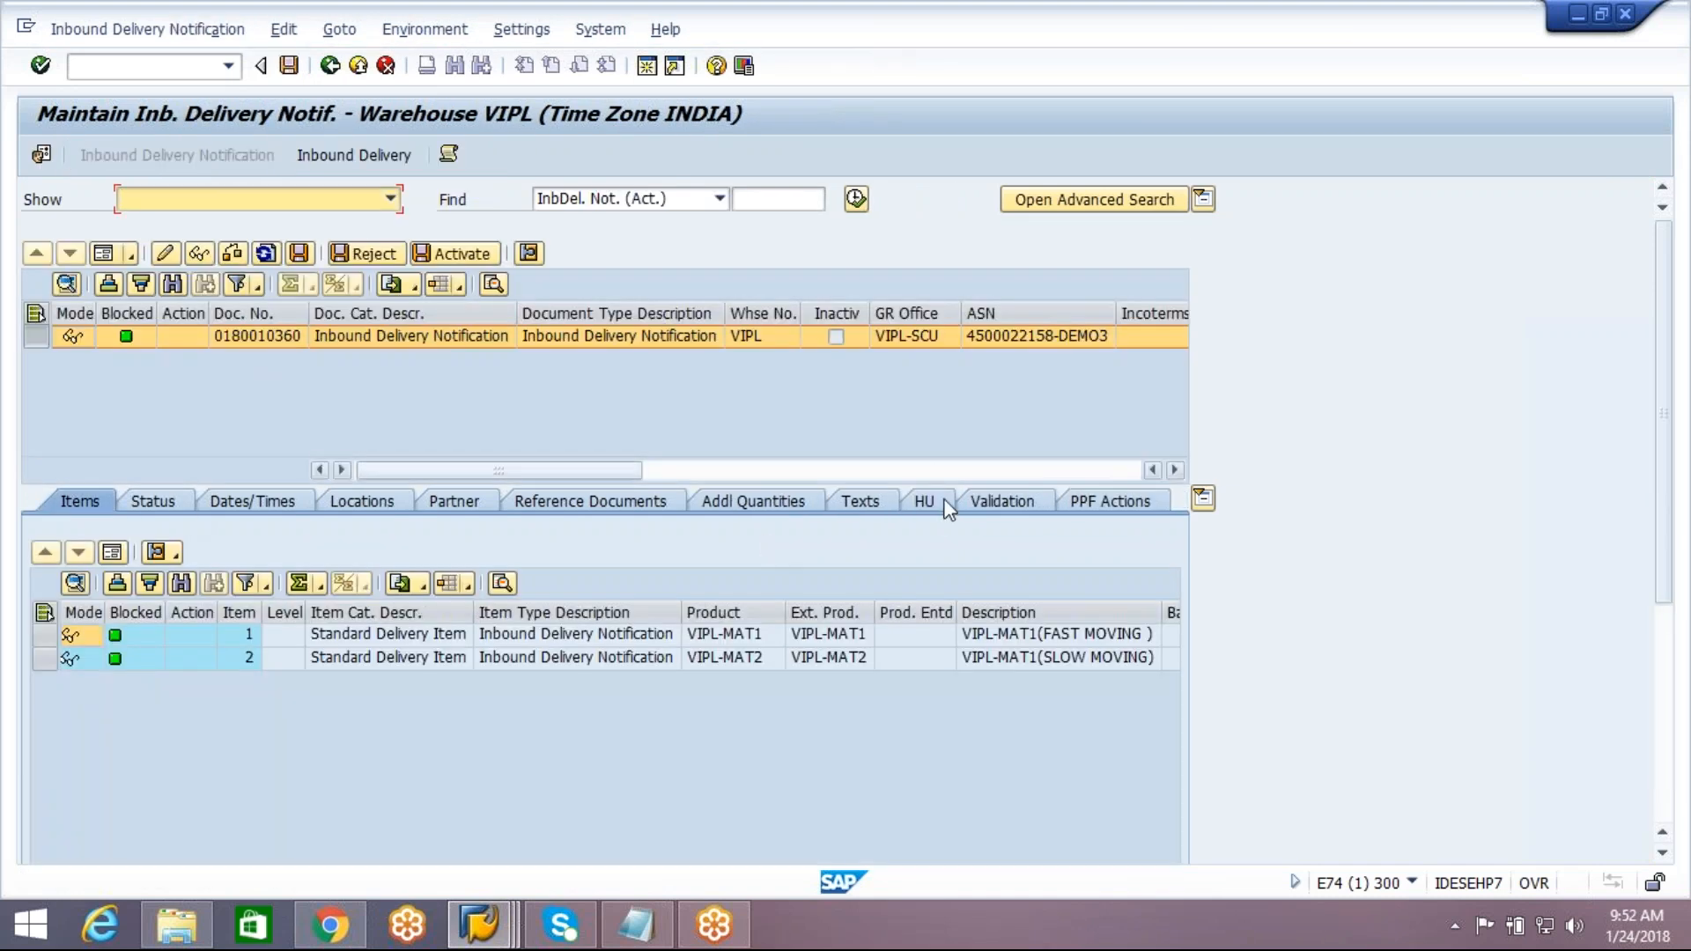
left_click(944, 507)
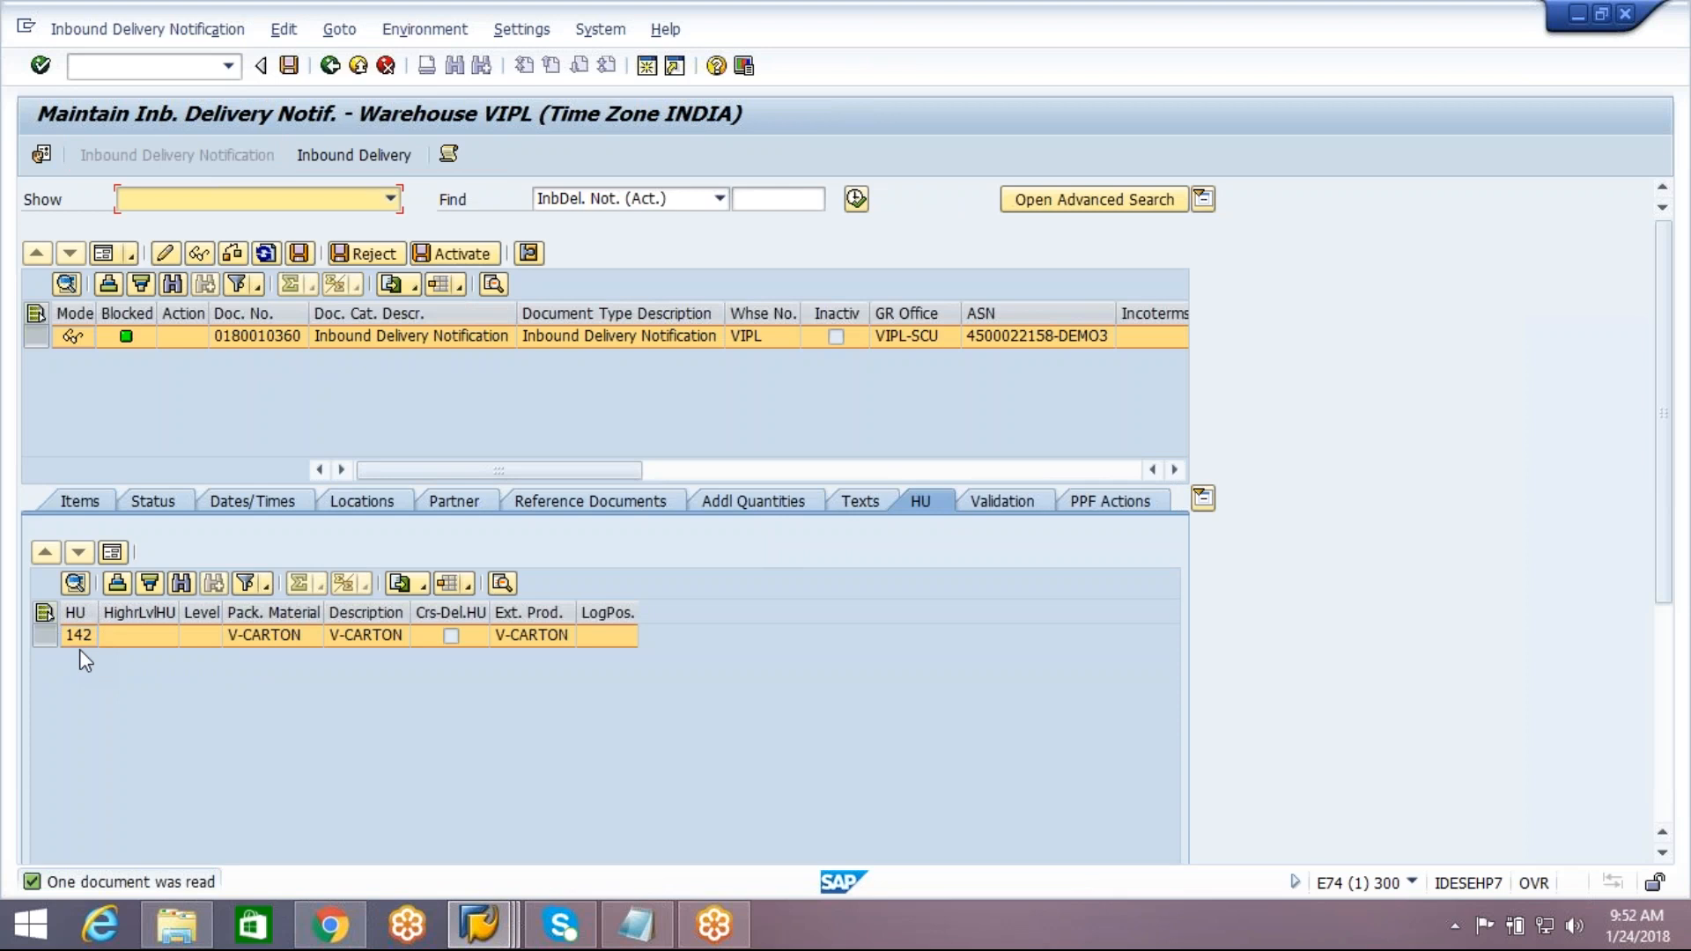
Return to inbound delivery 16892, display its handling unit, and post the goods receipt
left_click(350, 158)
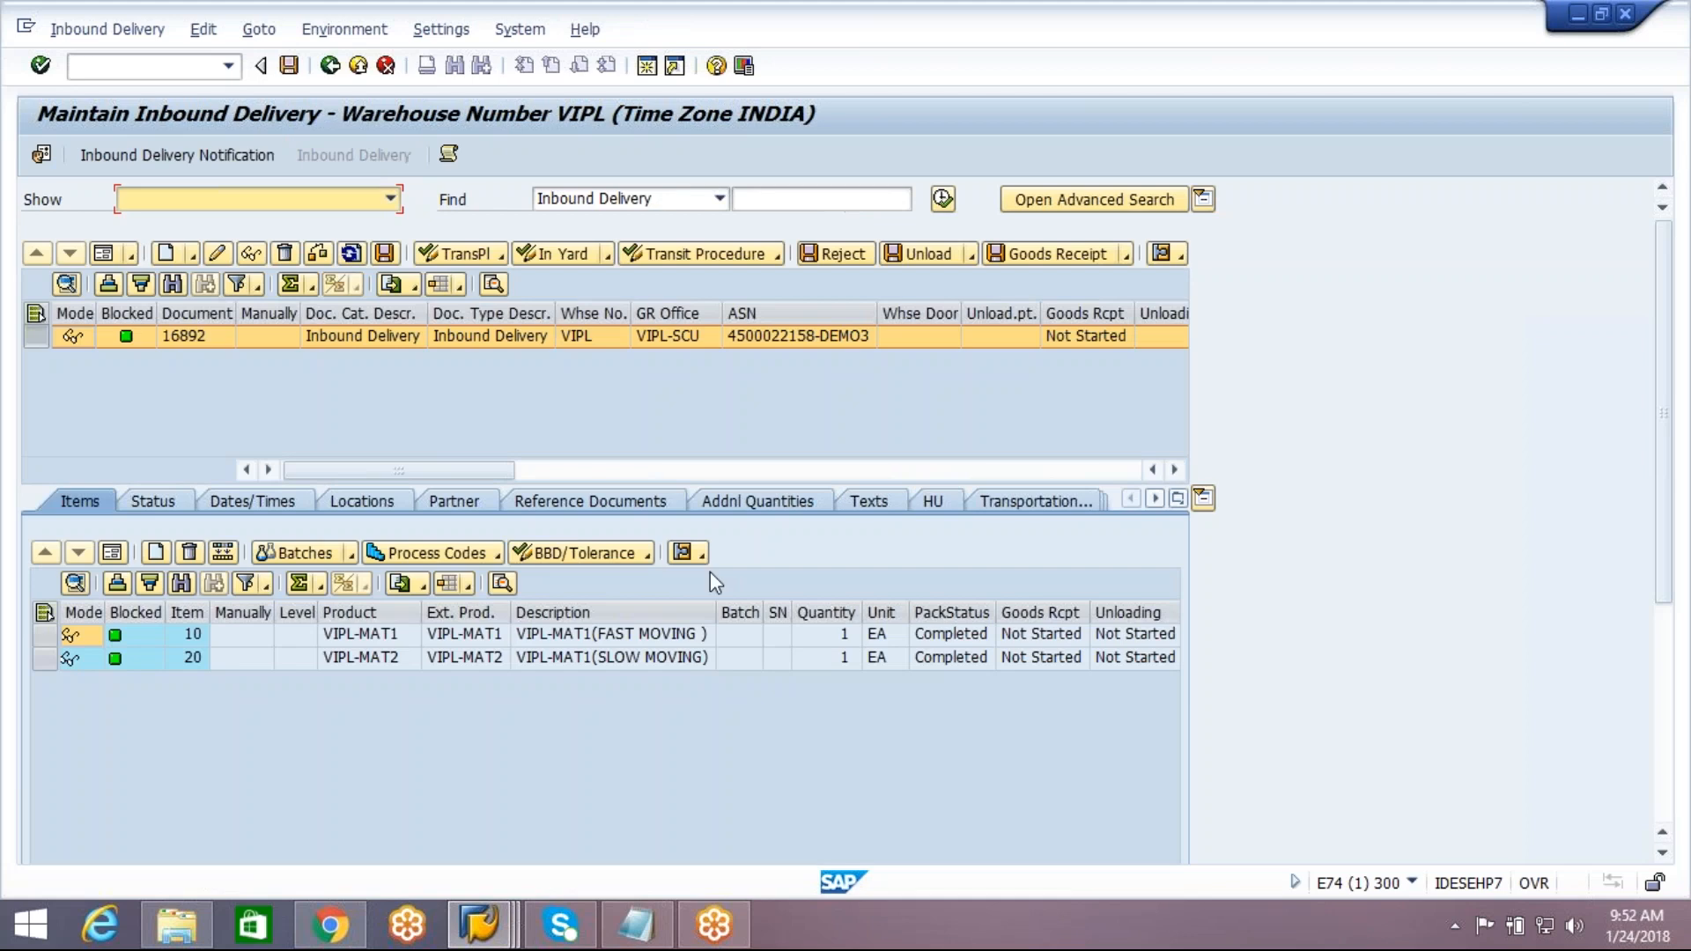
left_click(932, 501)
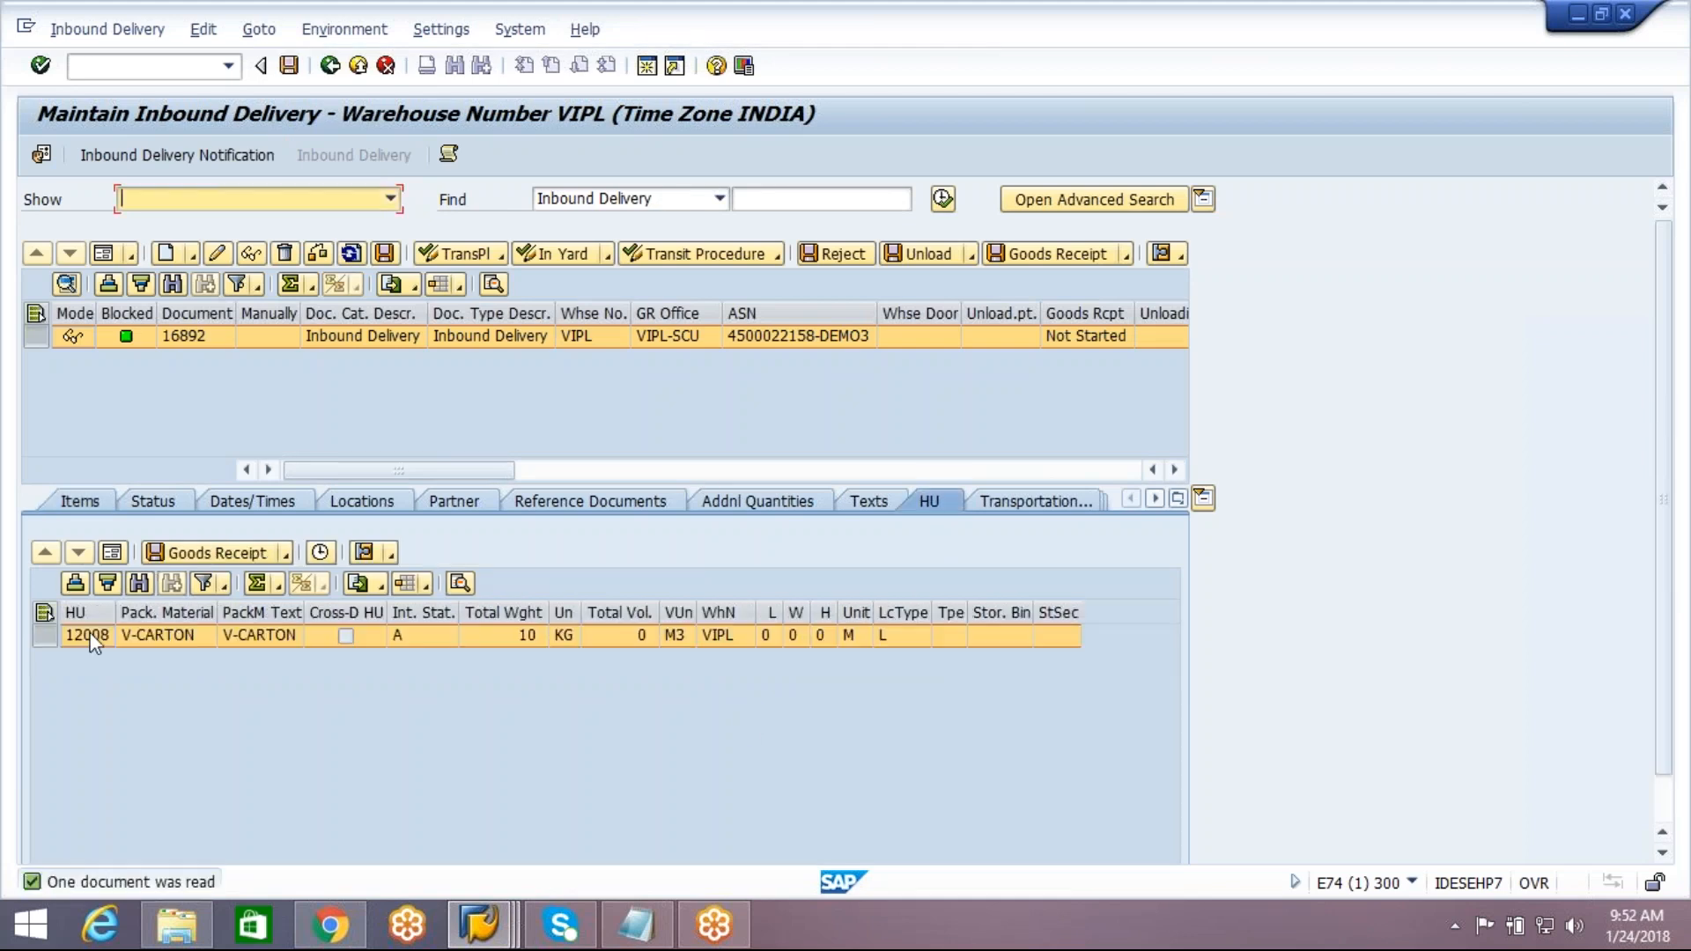
left_click(1068, 254)
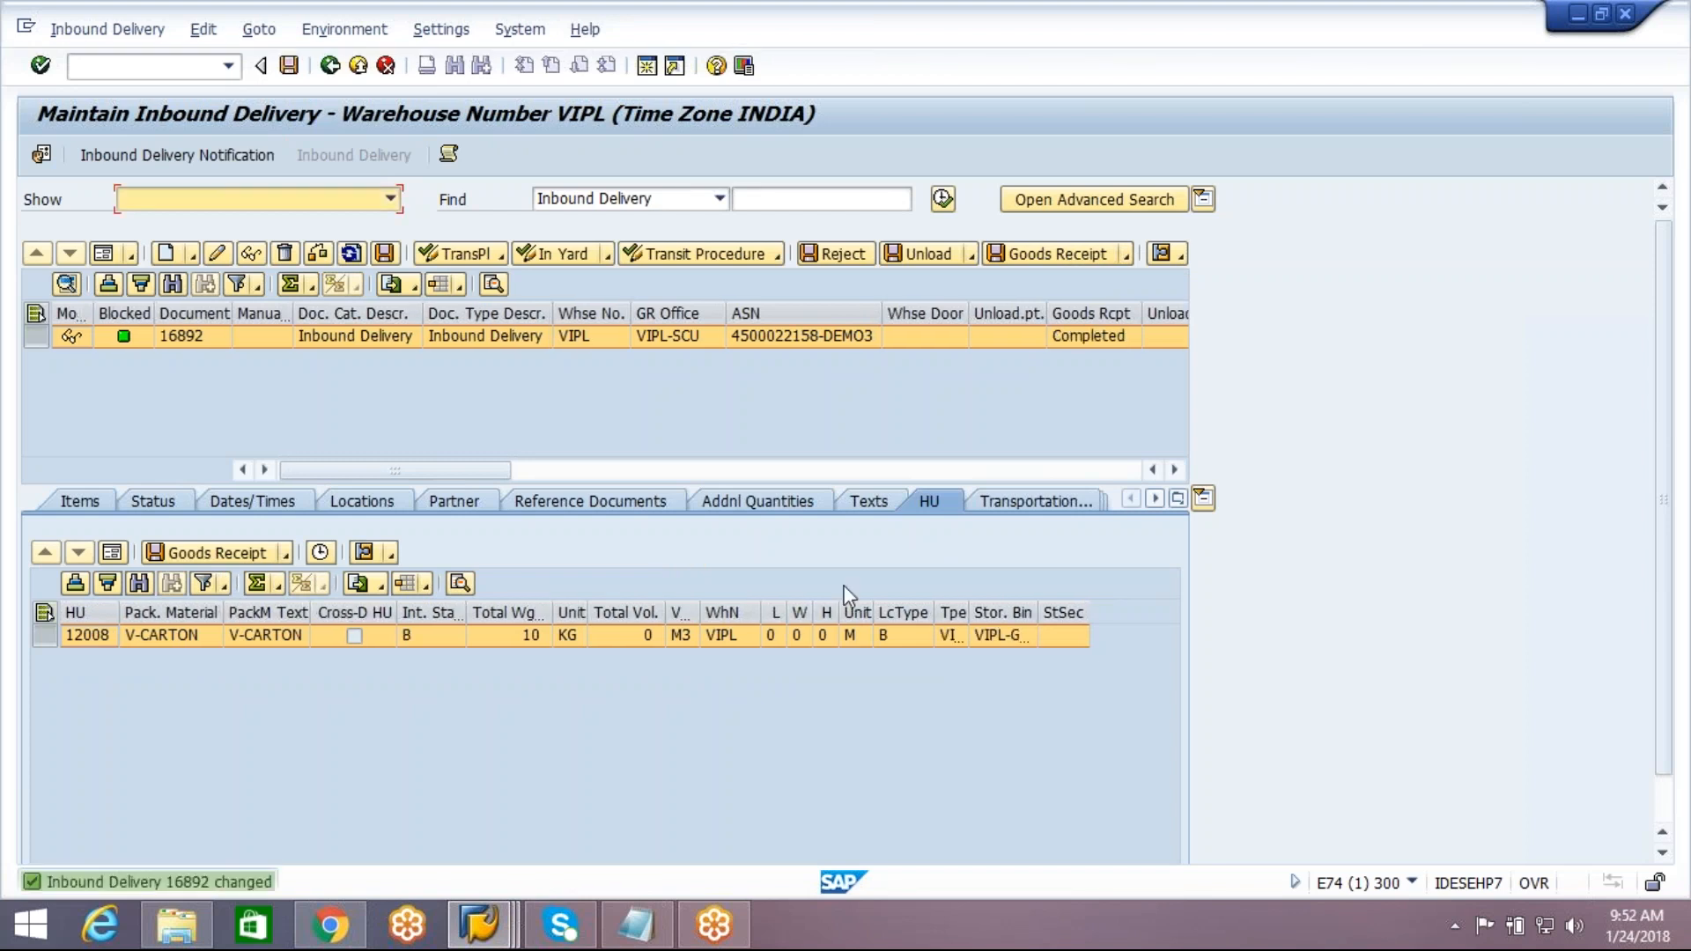
Switch to the ECC session, display inbound delivery 180010360, examine its handling unit's packed contents, and return to the overview
left_click(481, 924)
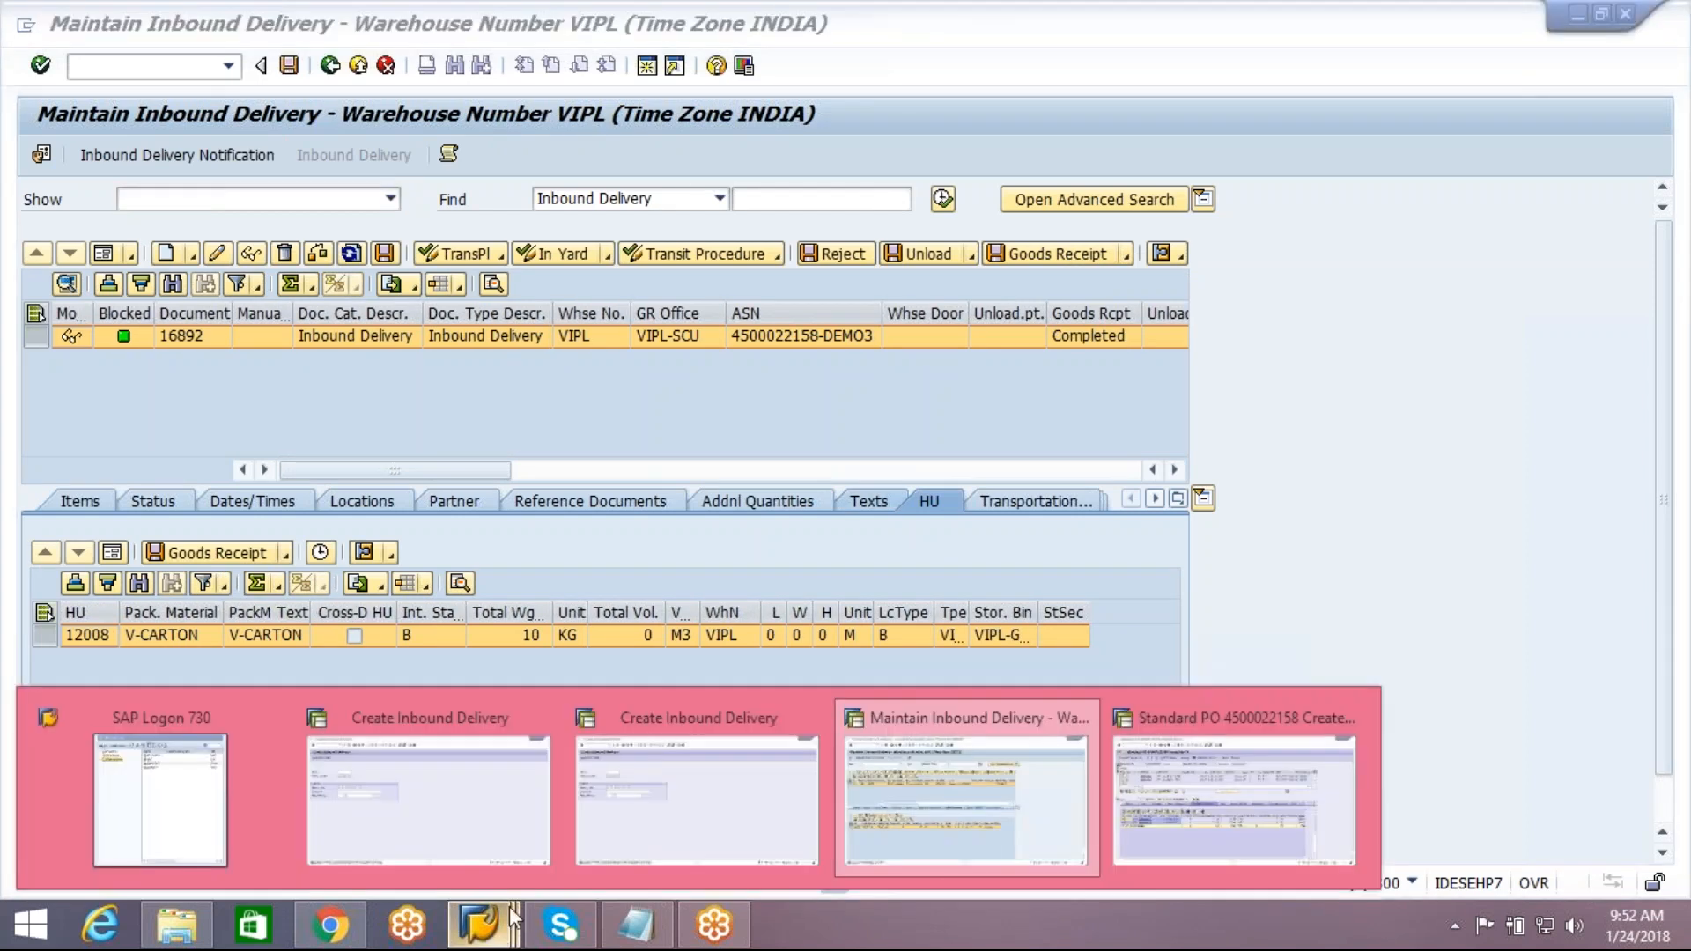
left_click(502, 837)
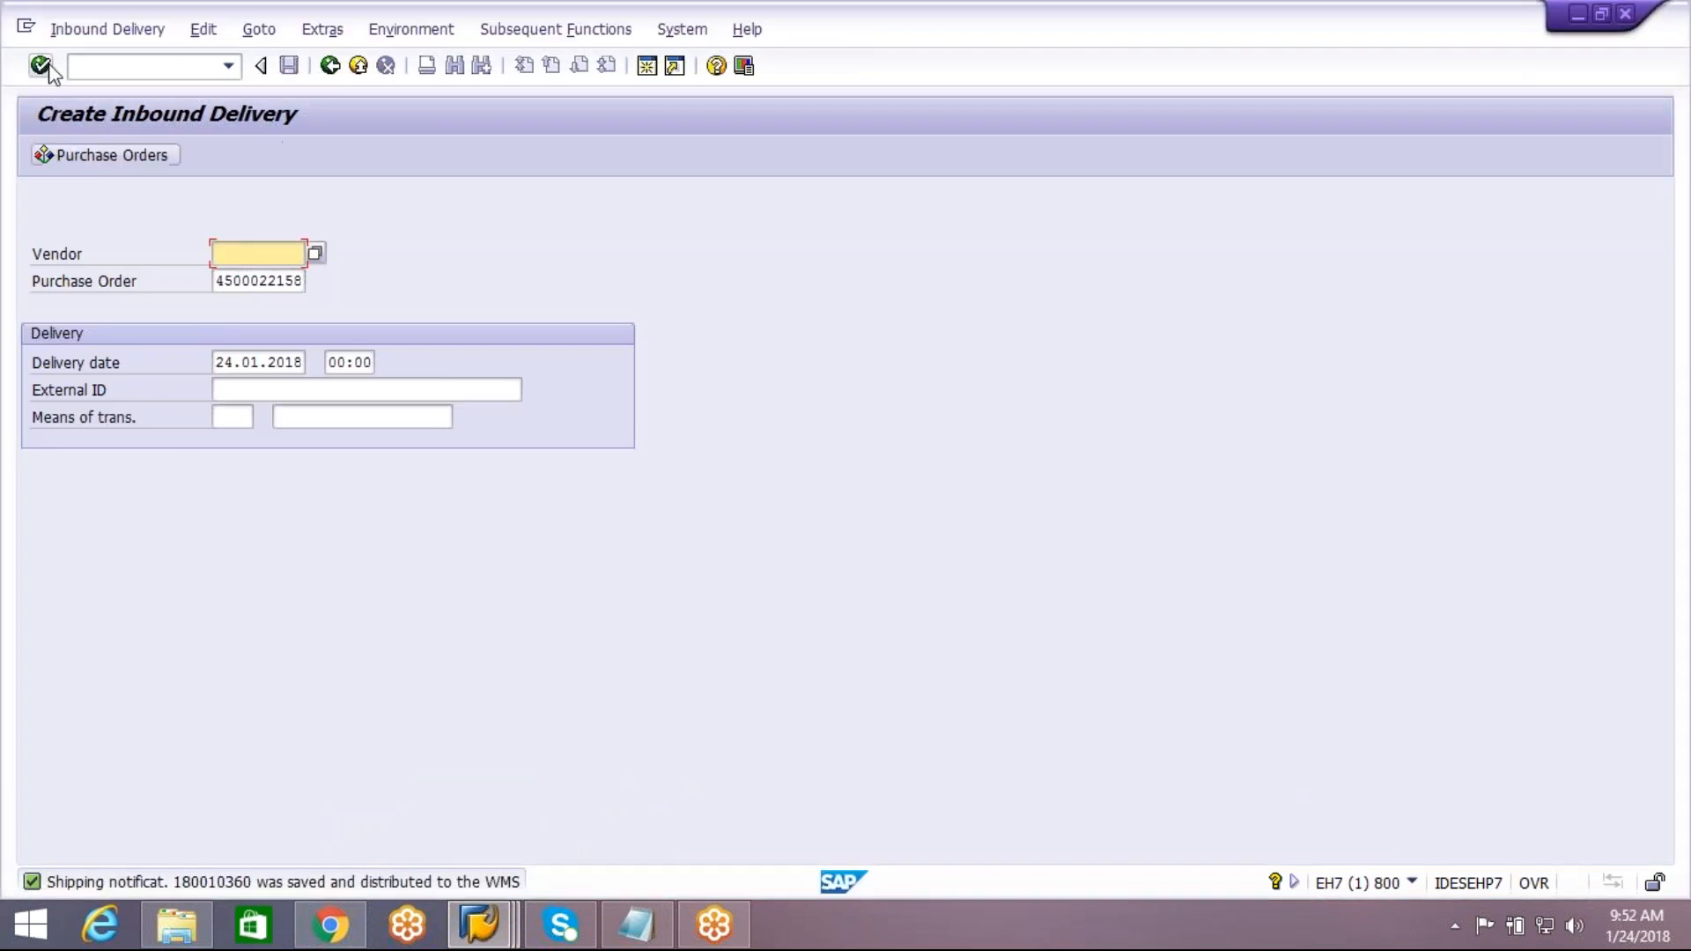
left_click(88, 33)
left_click(95, 142)
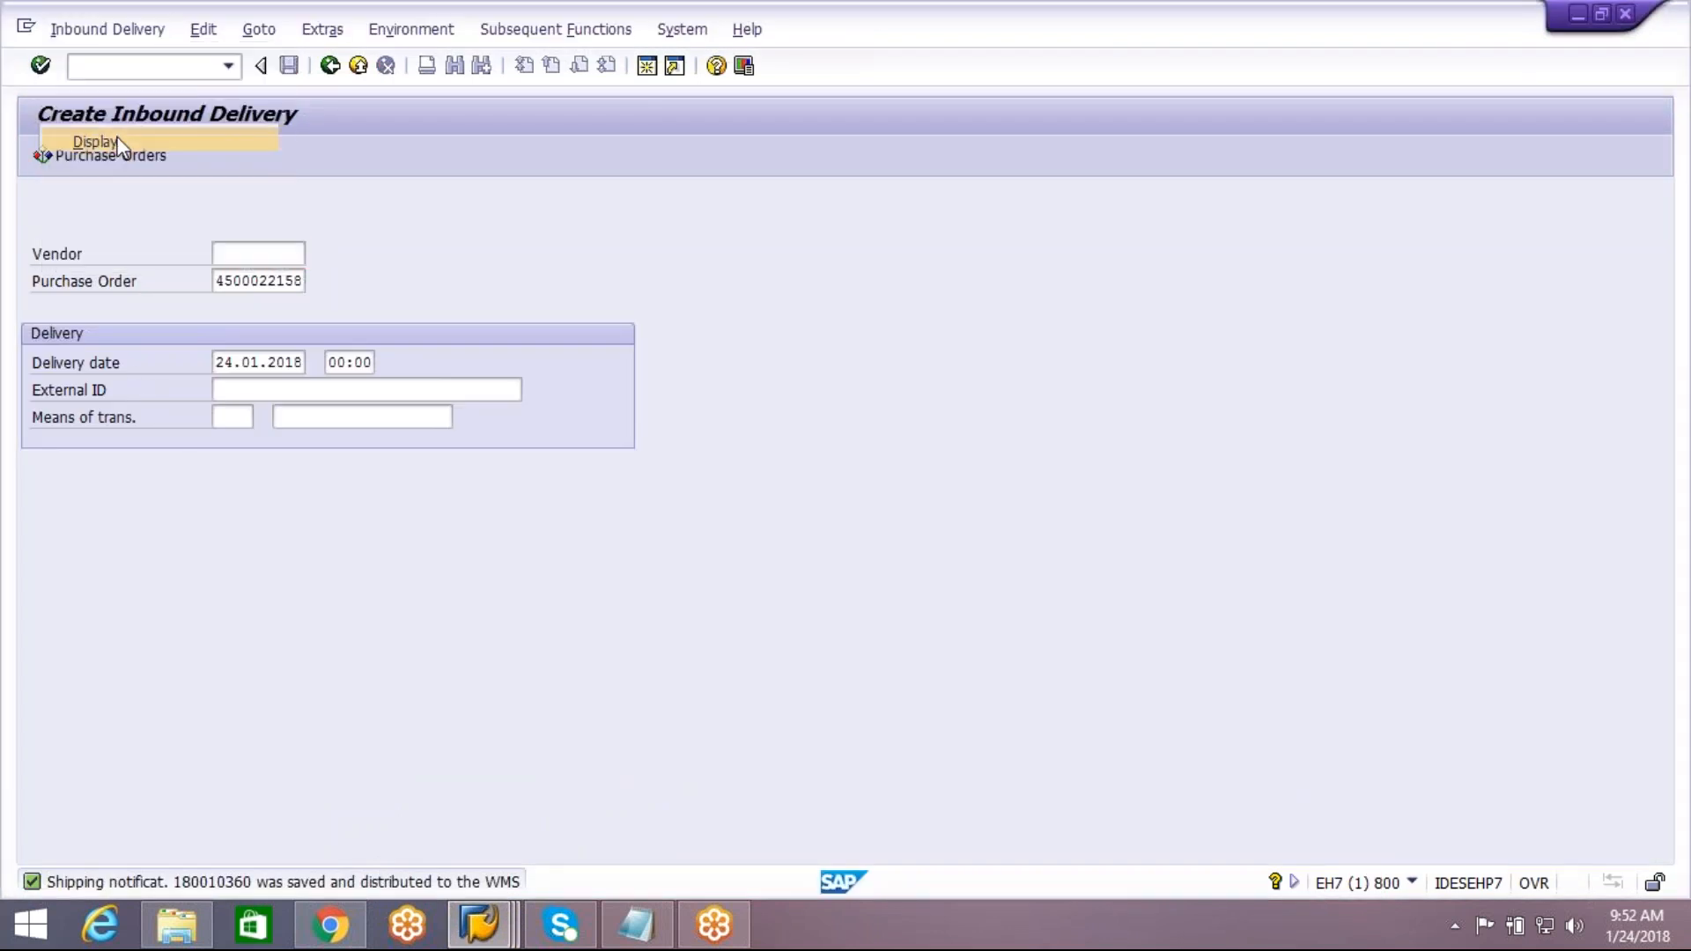
key("Return")
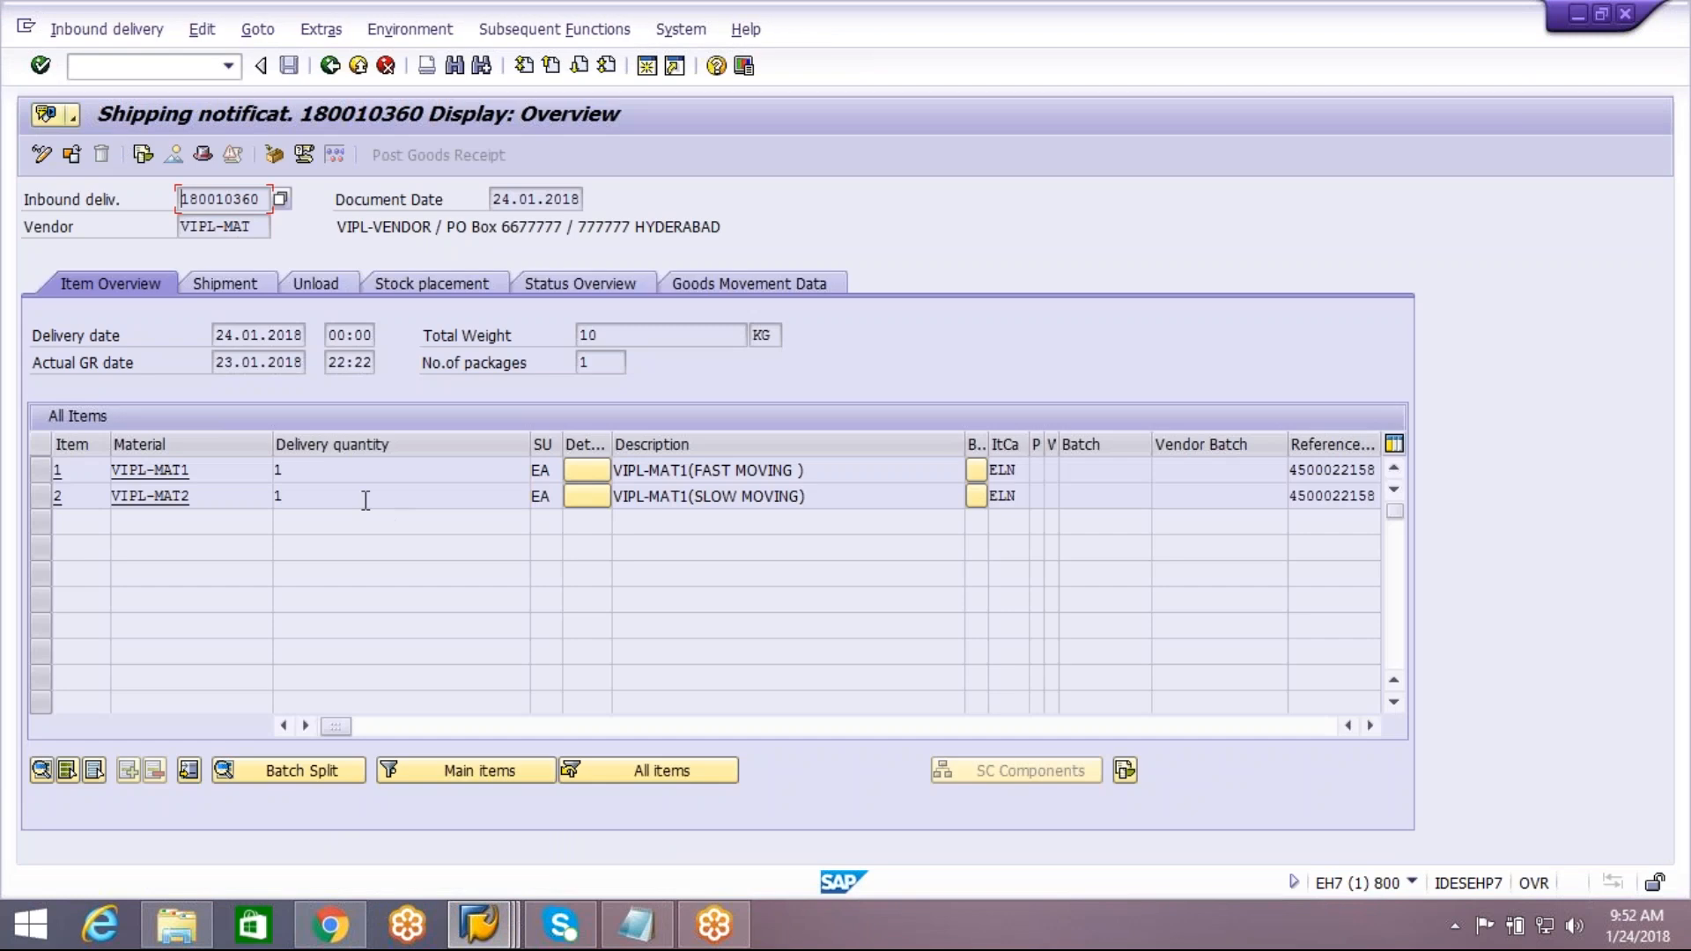
left_click(273, 156)
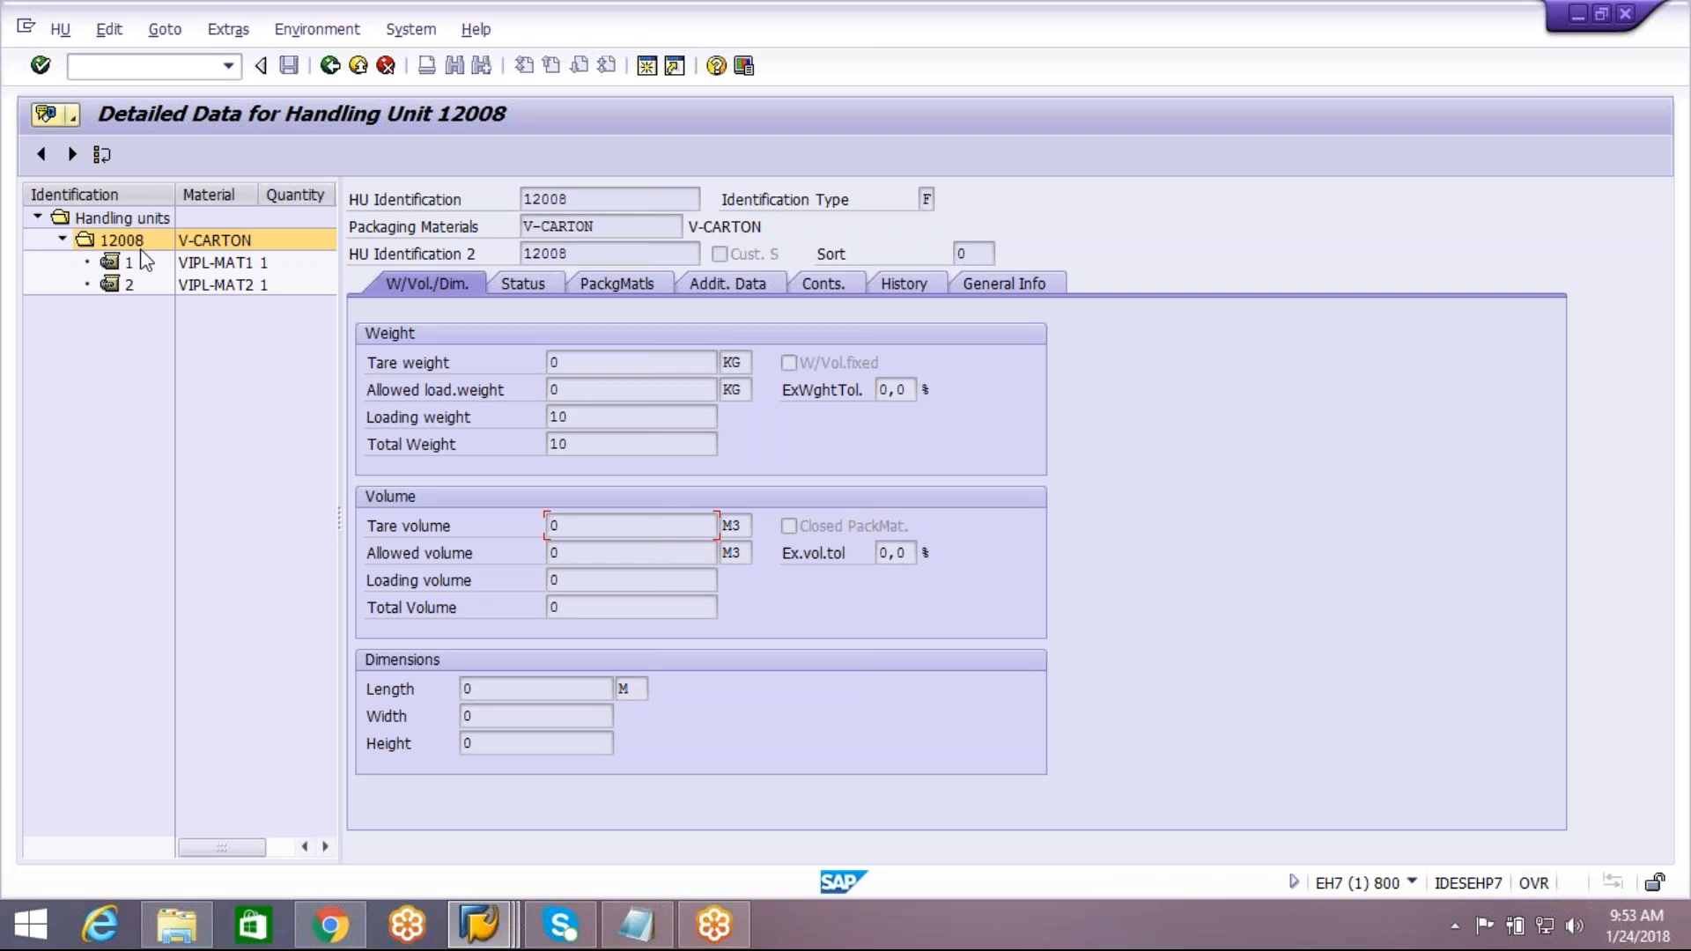
left_click(330, 69)
left_click(331, 66)
left_click(330, 66)
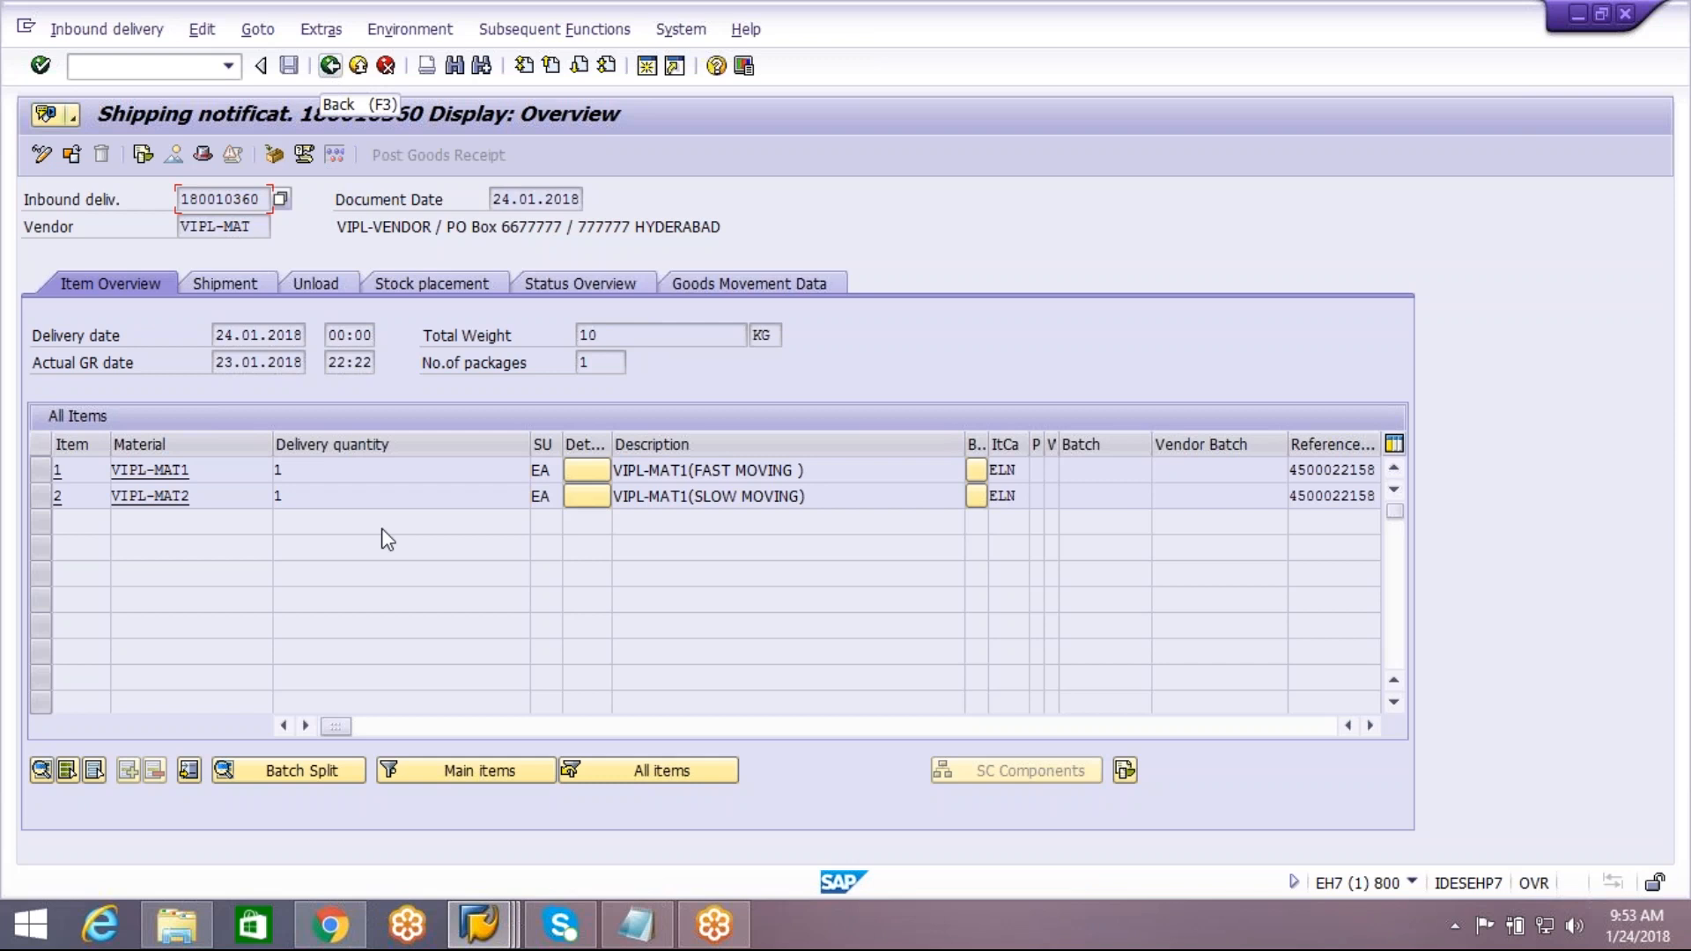
Switch to the EWM session and open the packing work center for inbound delivery 16892, acknowledging the restriction on GR-posted items
mouse_move(483, 921)
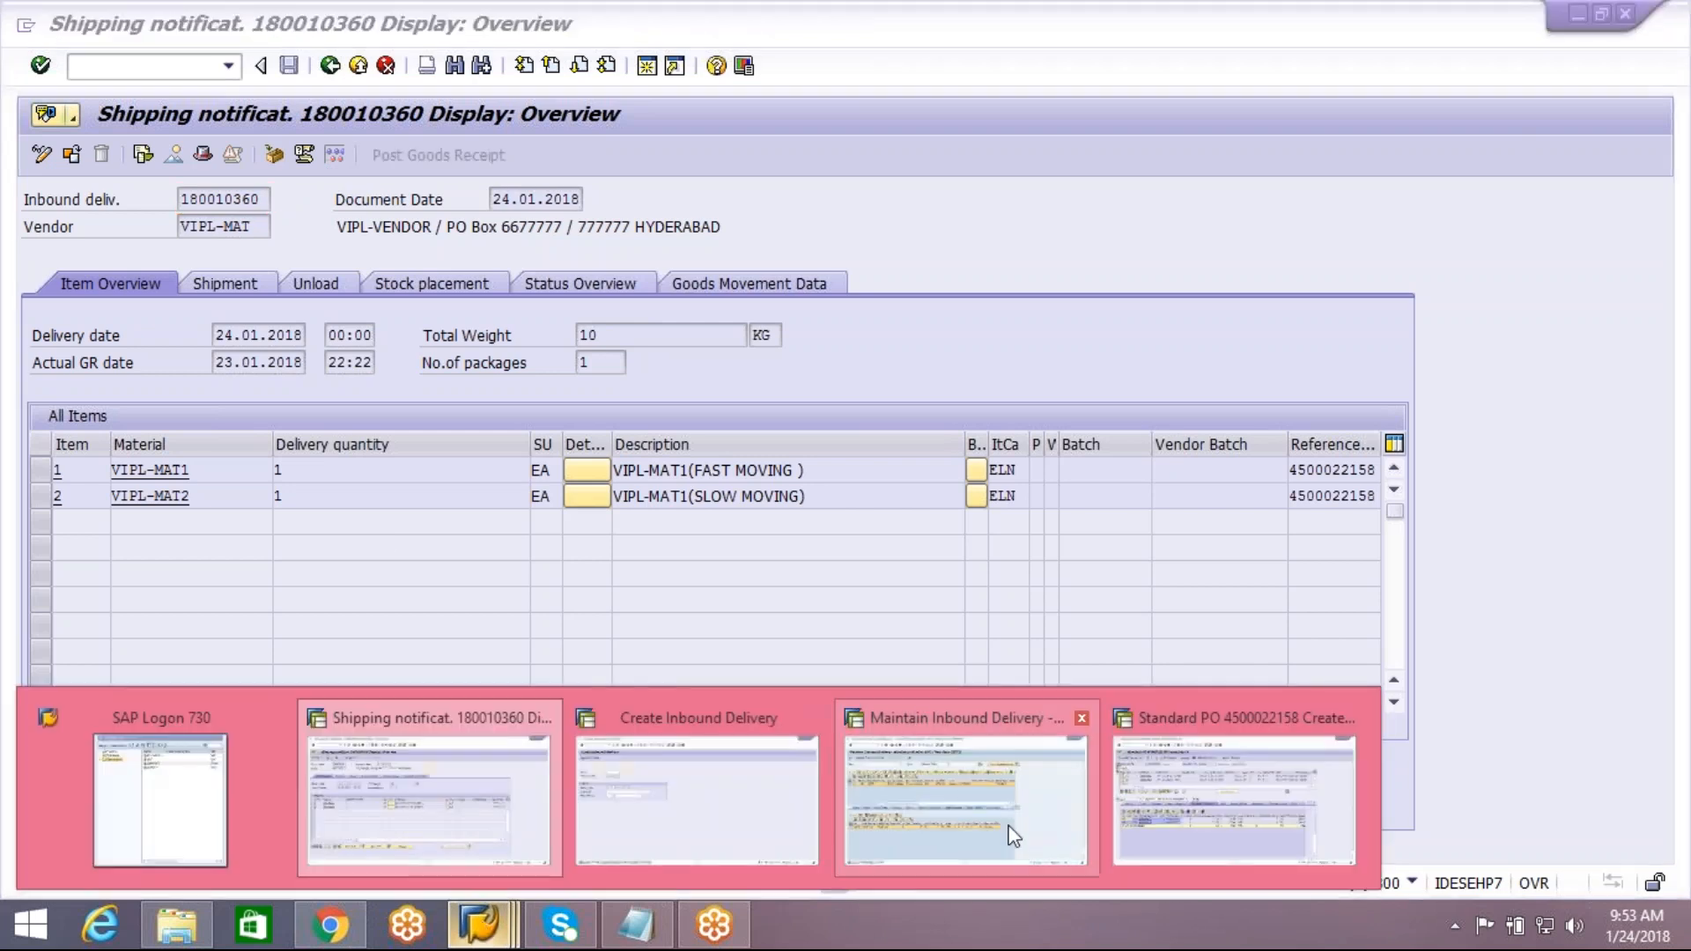
left_click(962, 793)
left_click(60, 32)
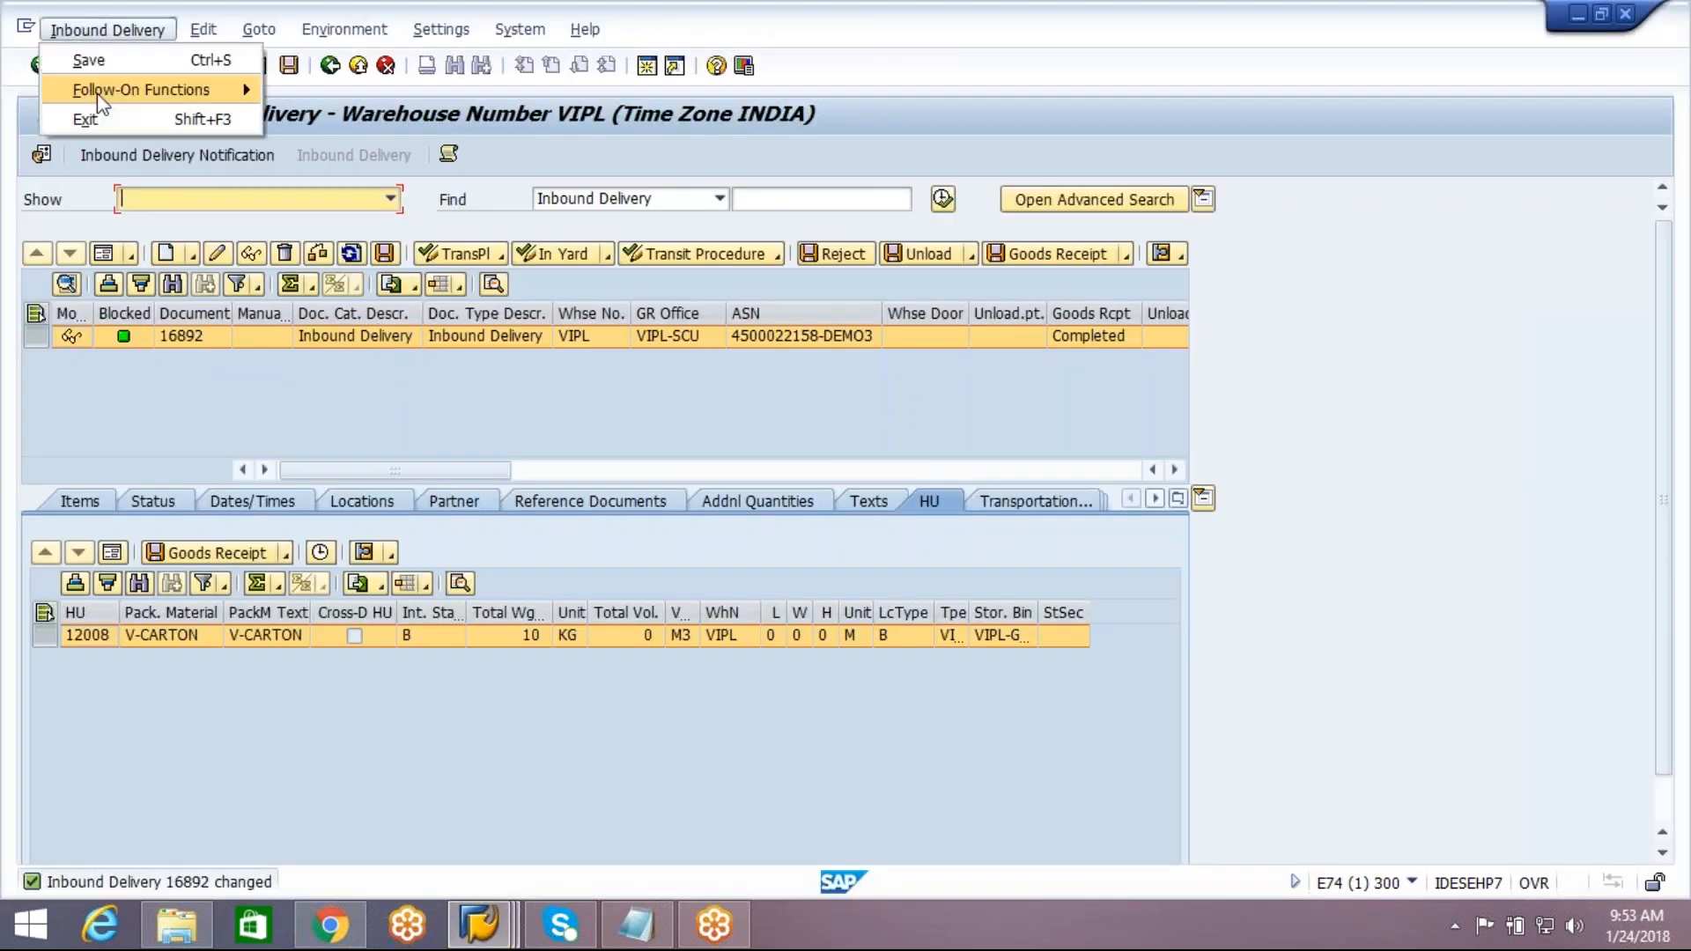
mouse_move(115, 37)
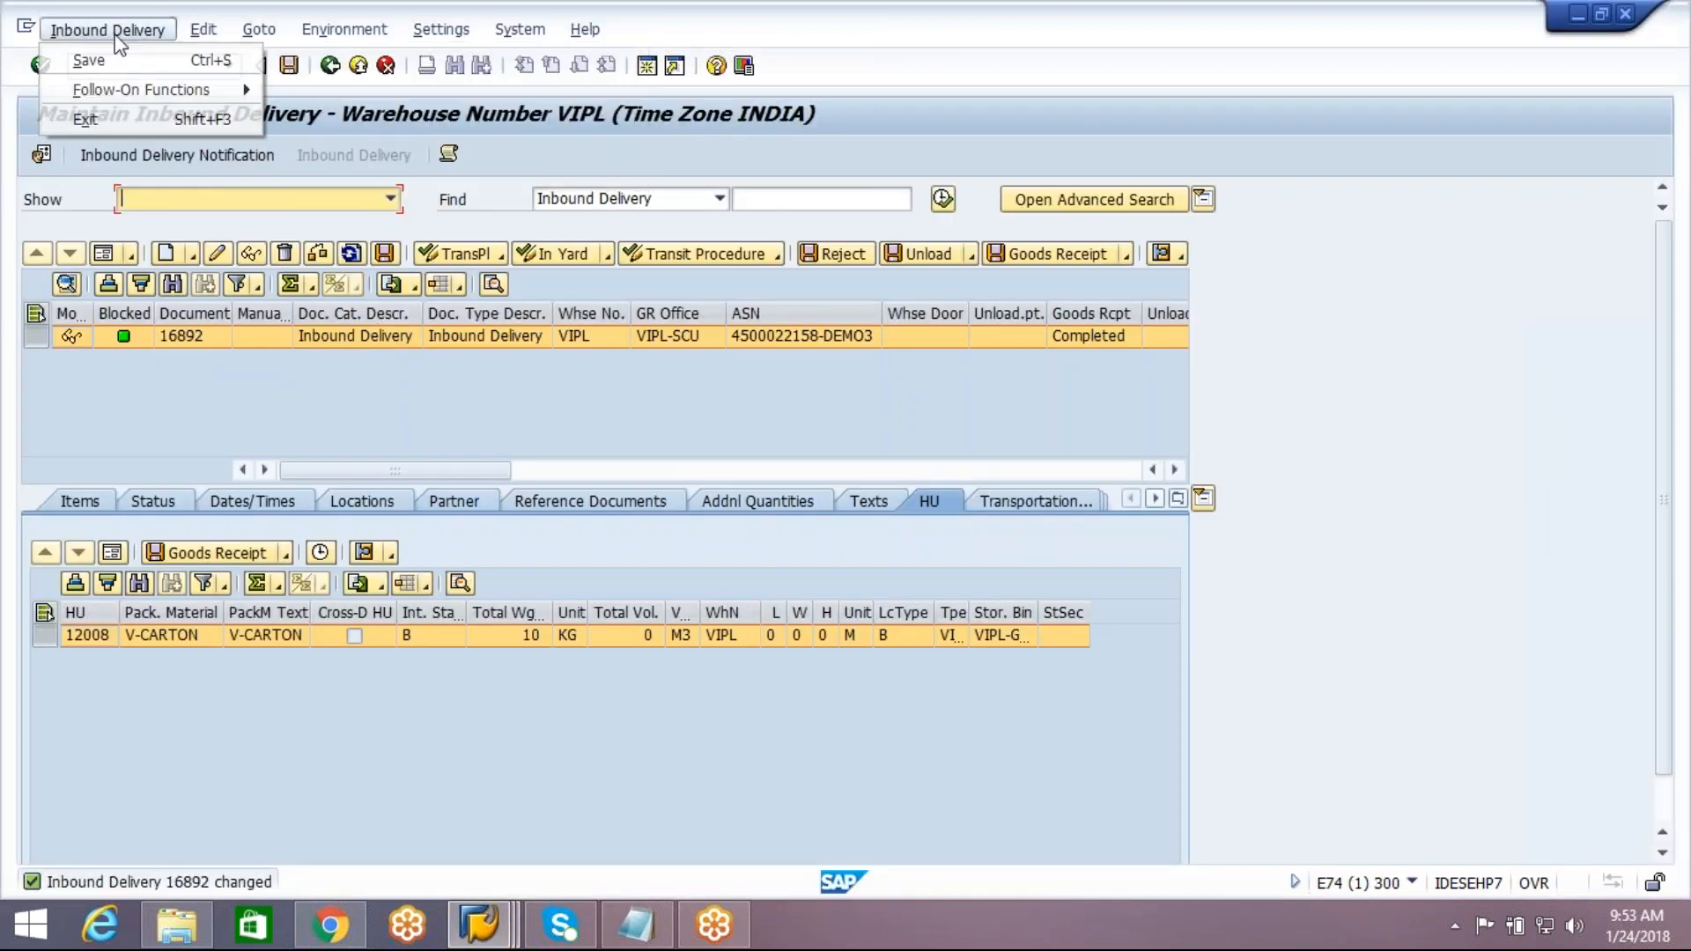
mouse_move(130, 90)
left_click(306, 143)
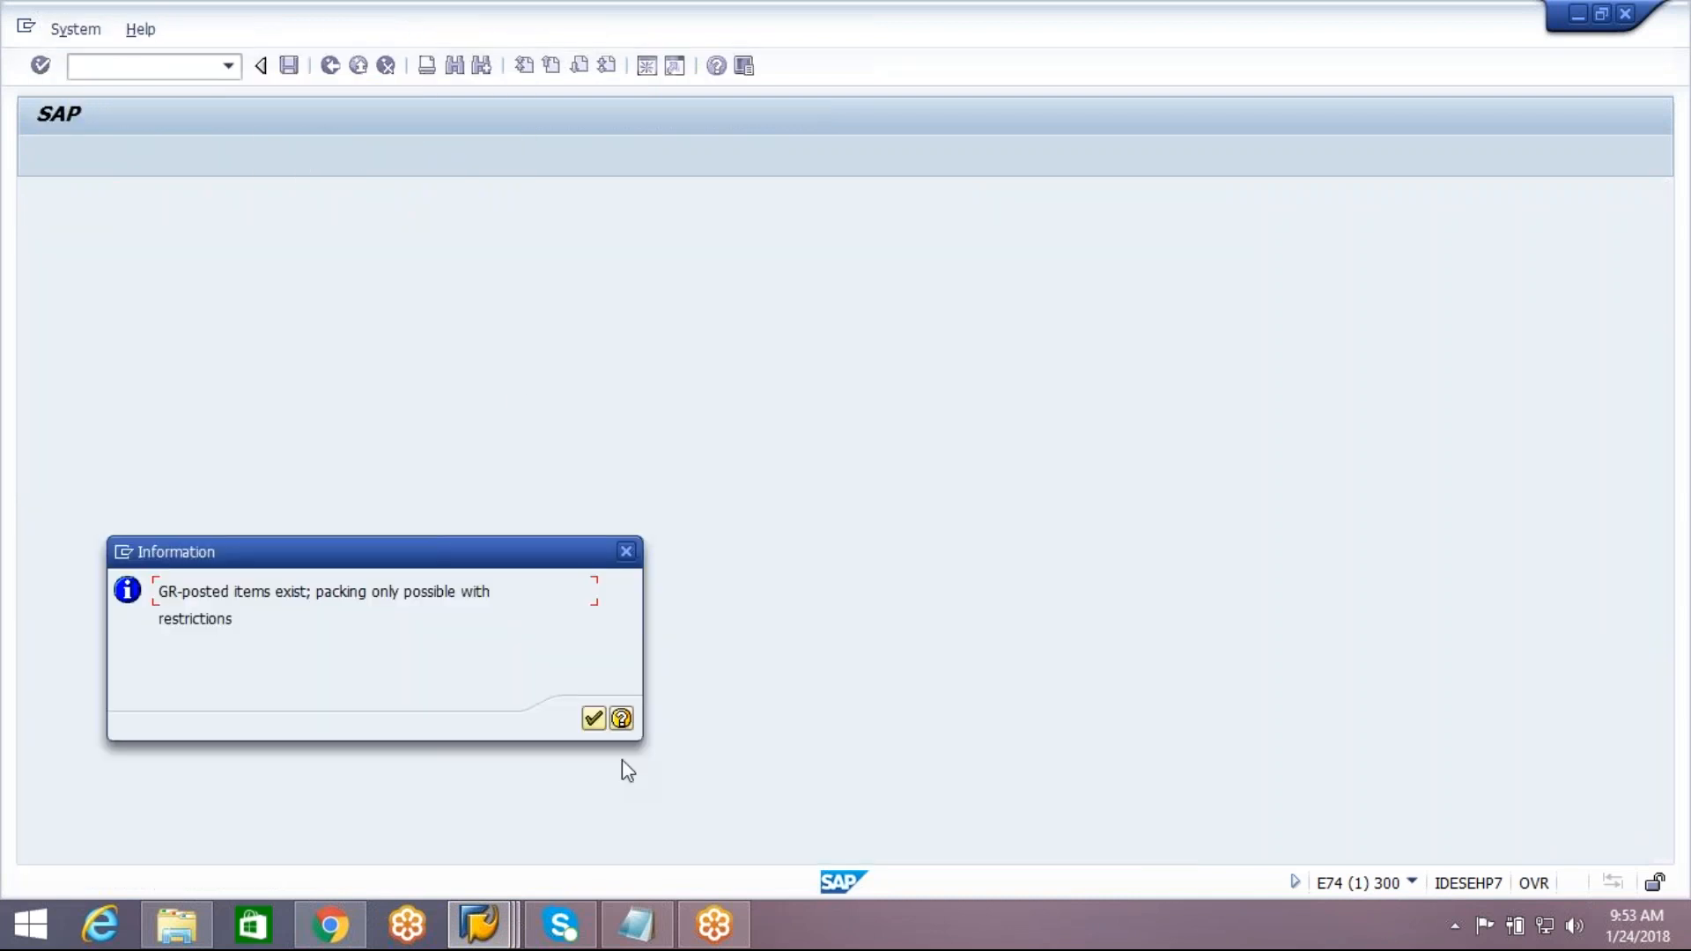
left_click(595, 720)
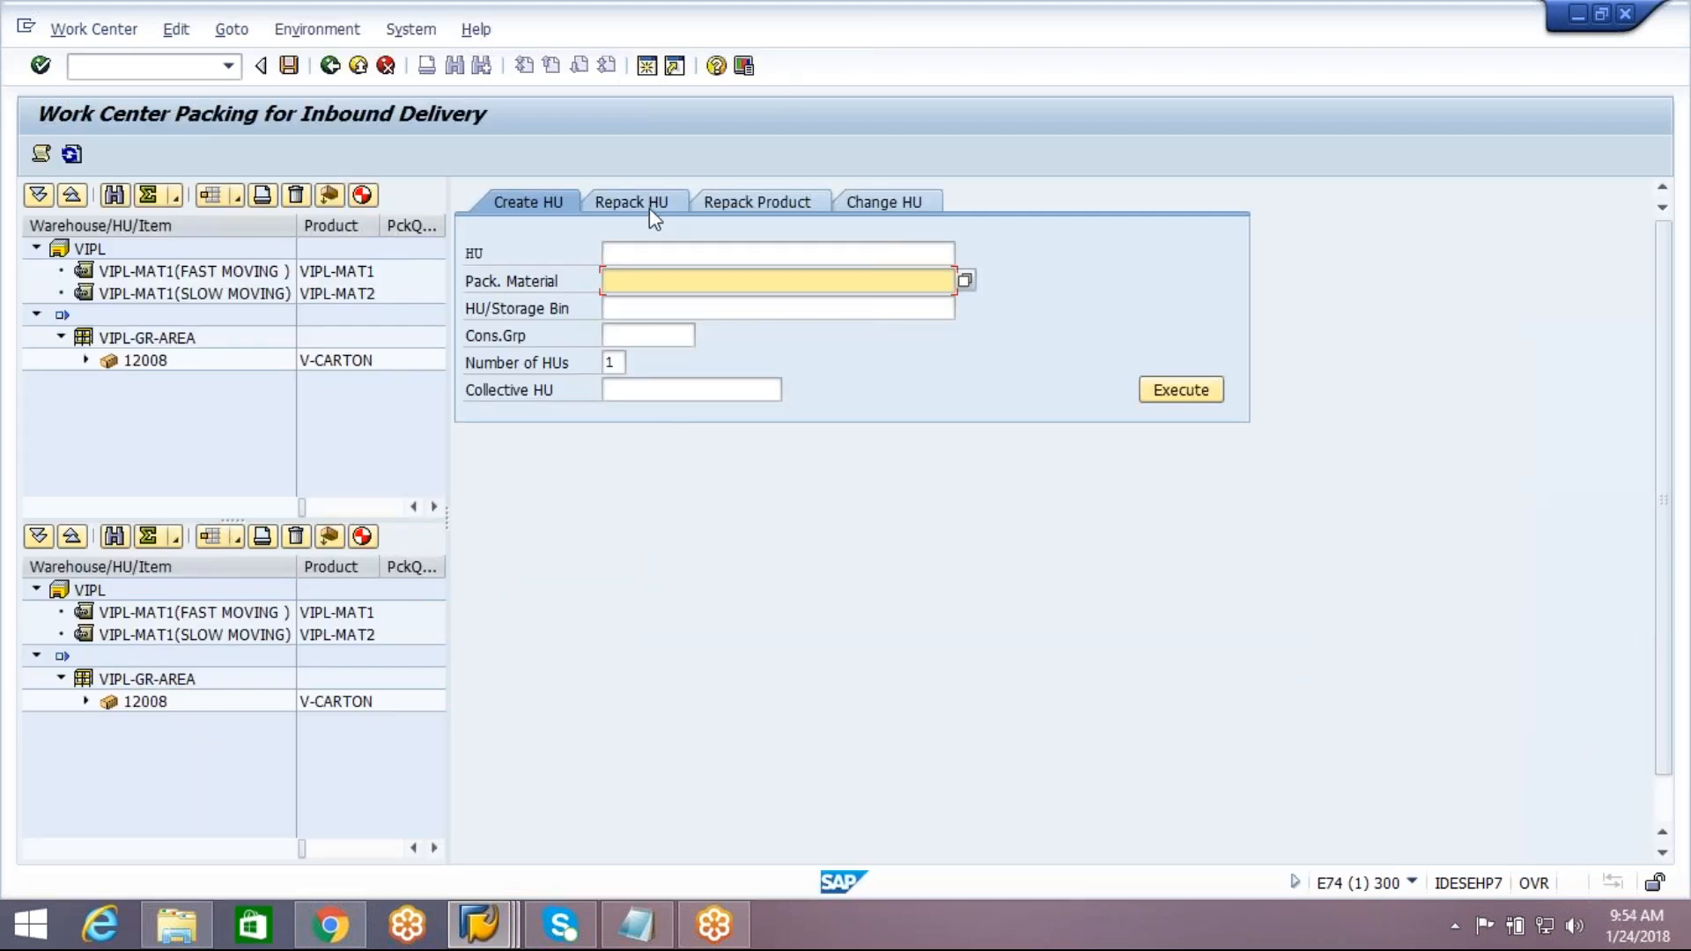
Review the work center's options for repacking products, repacking handling units and changing handling units
left_click(746, 211)
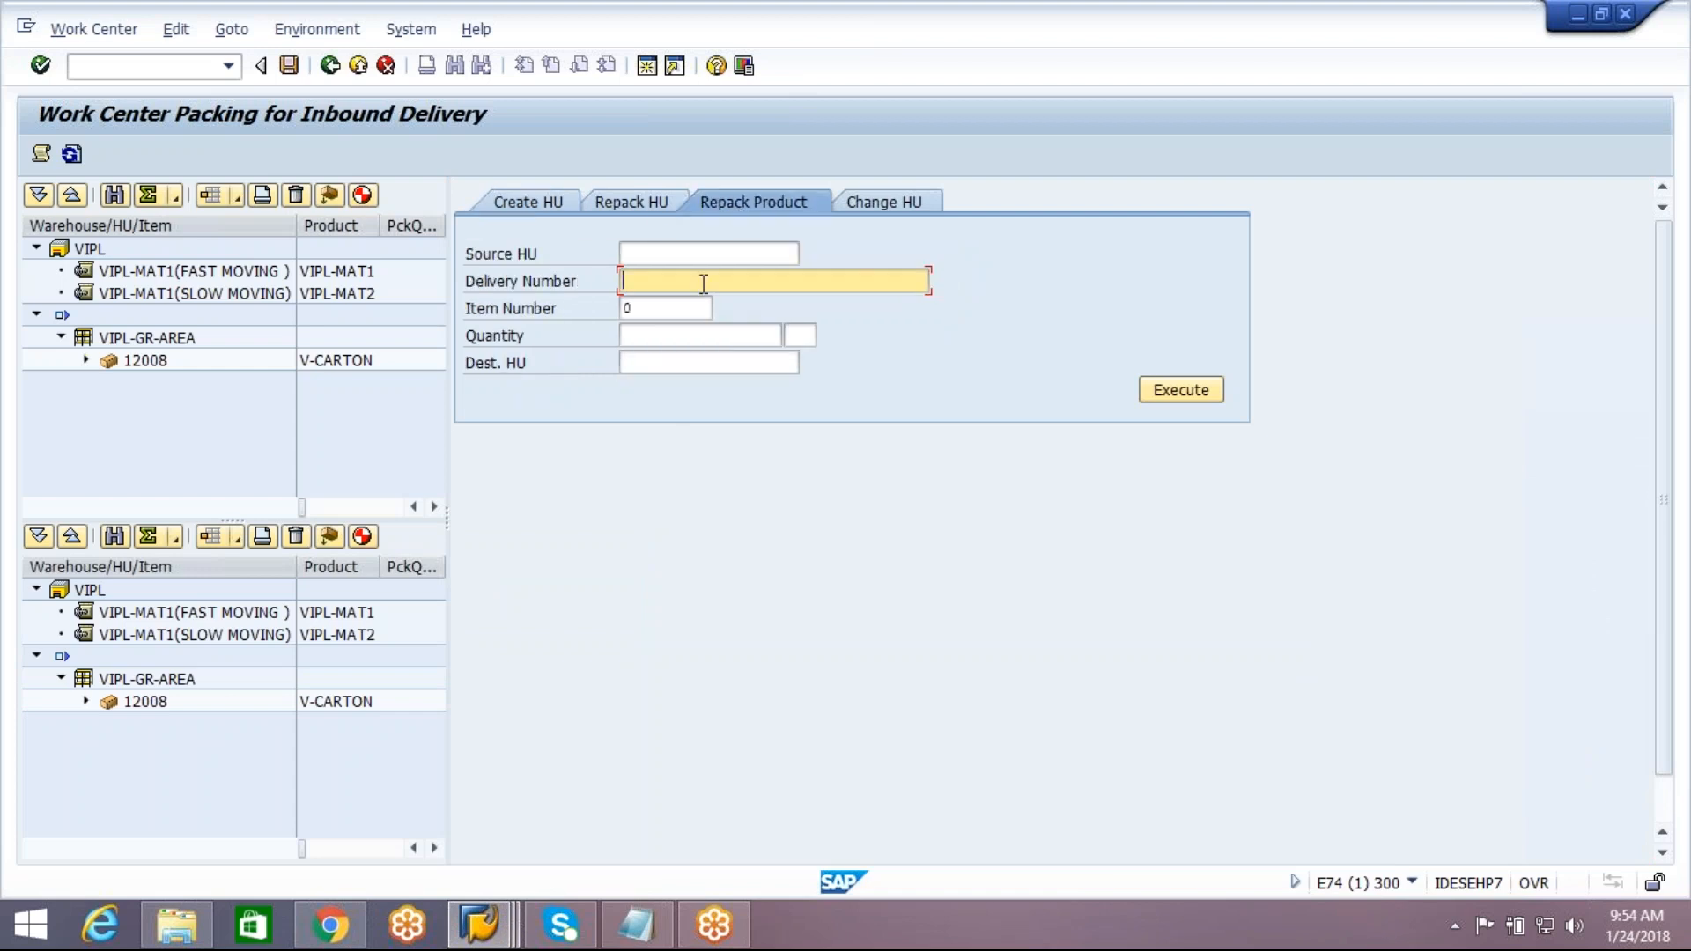
key("Tab")
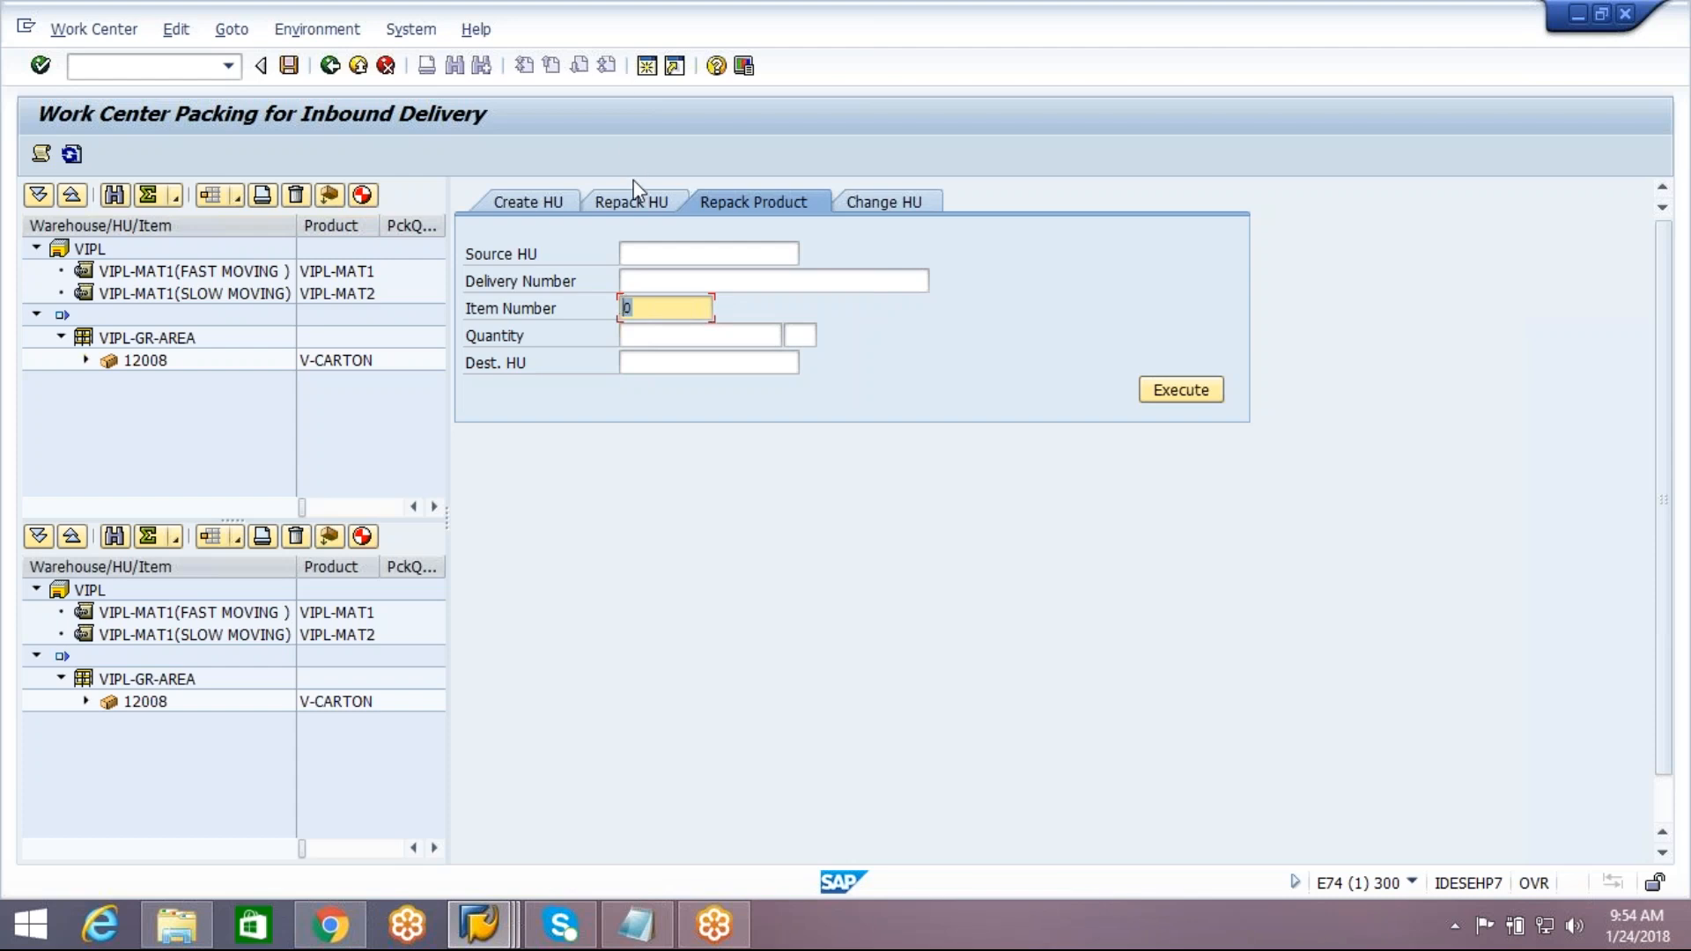
left_click(634, 204)
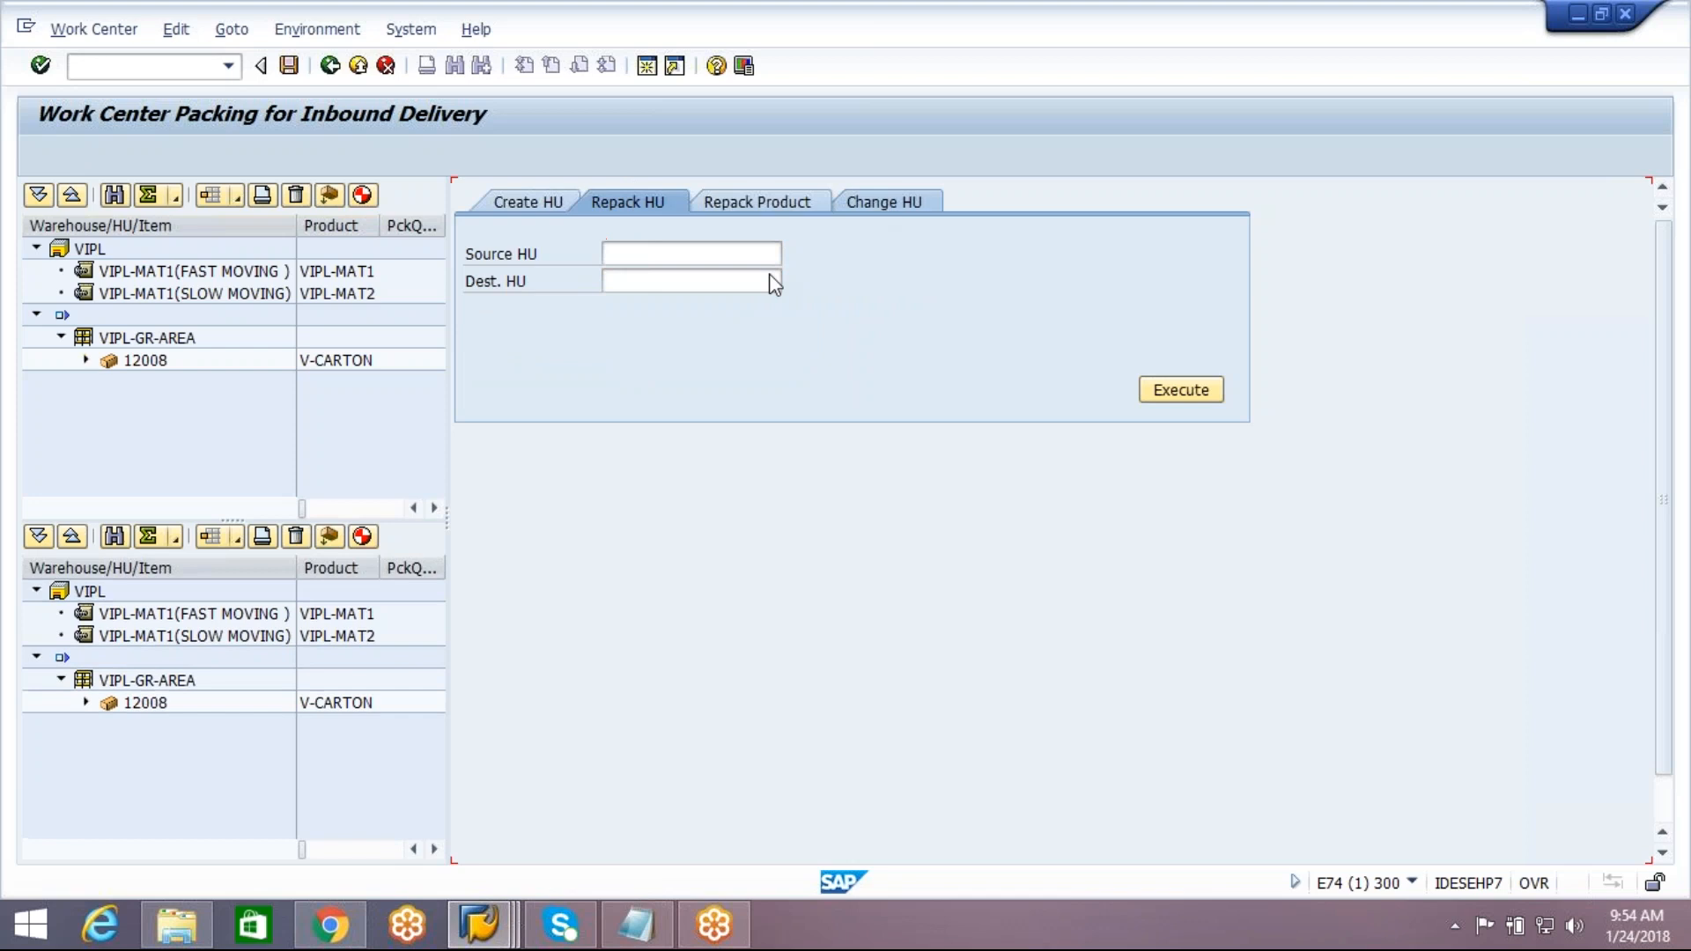
left_click(881, 200)
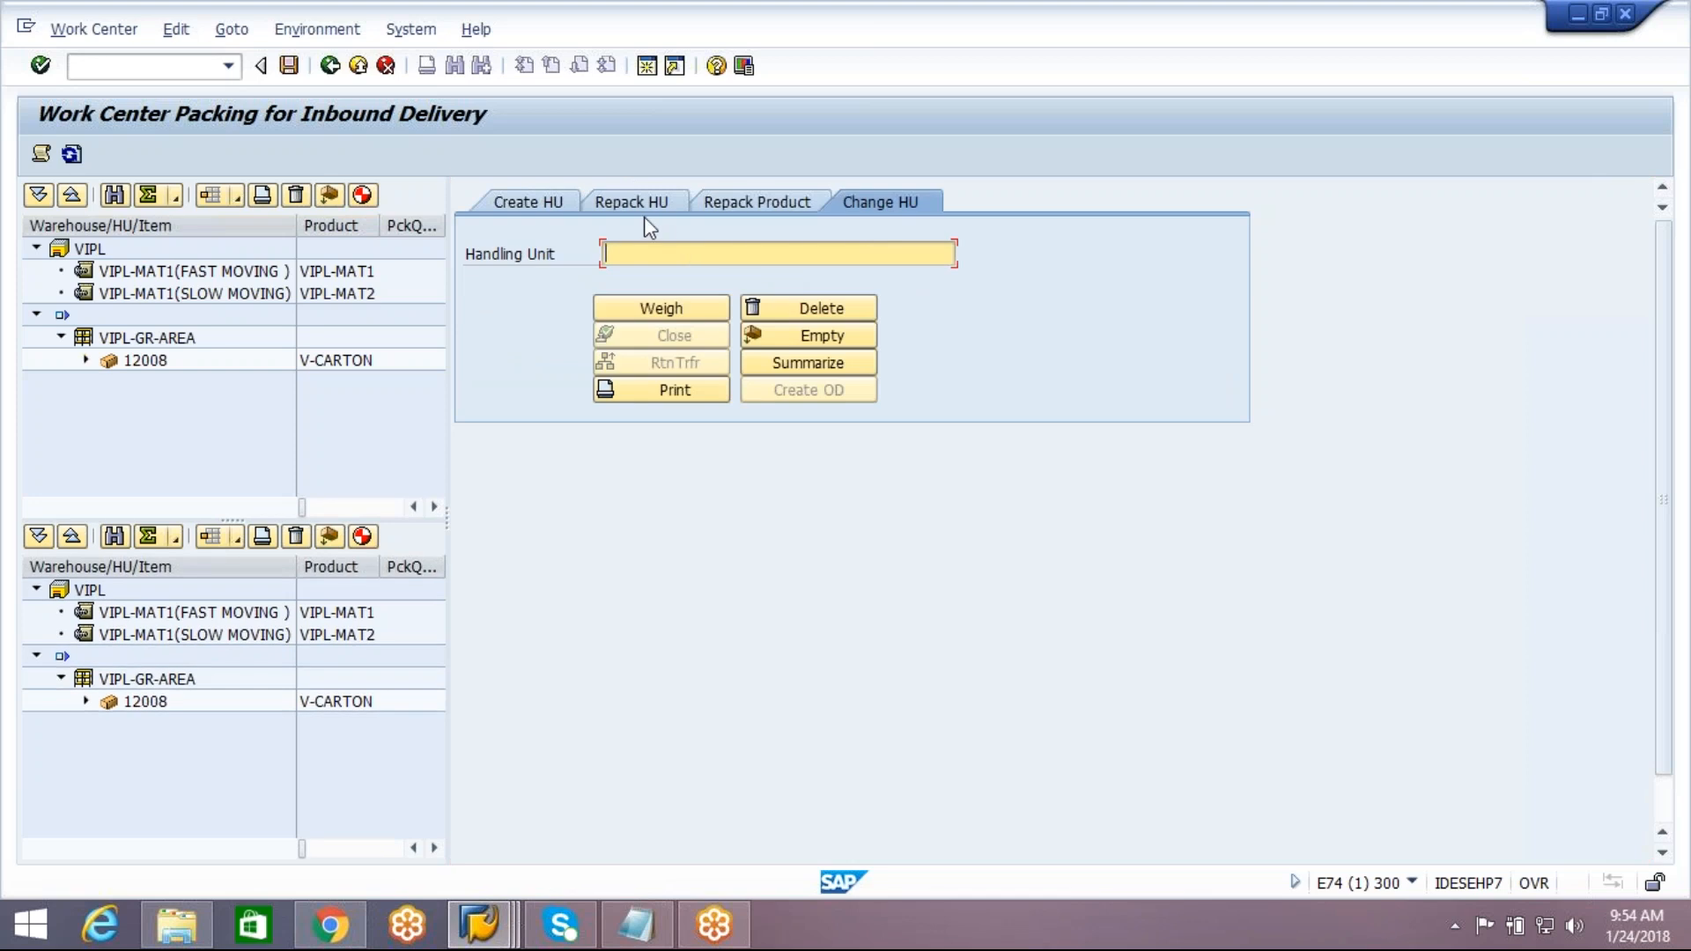
left_click(483, 935)
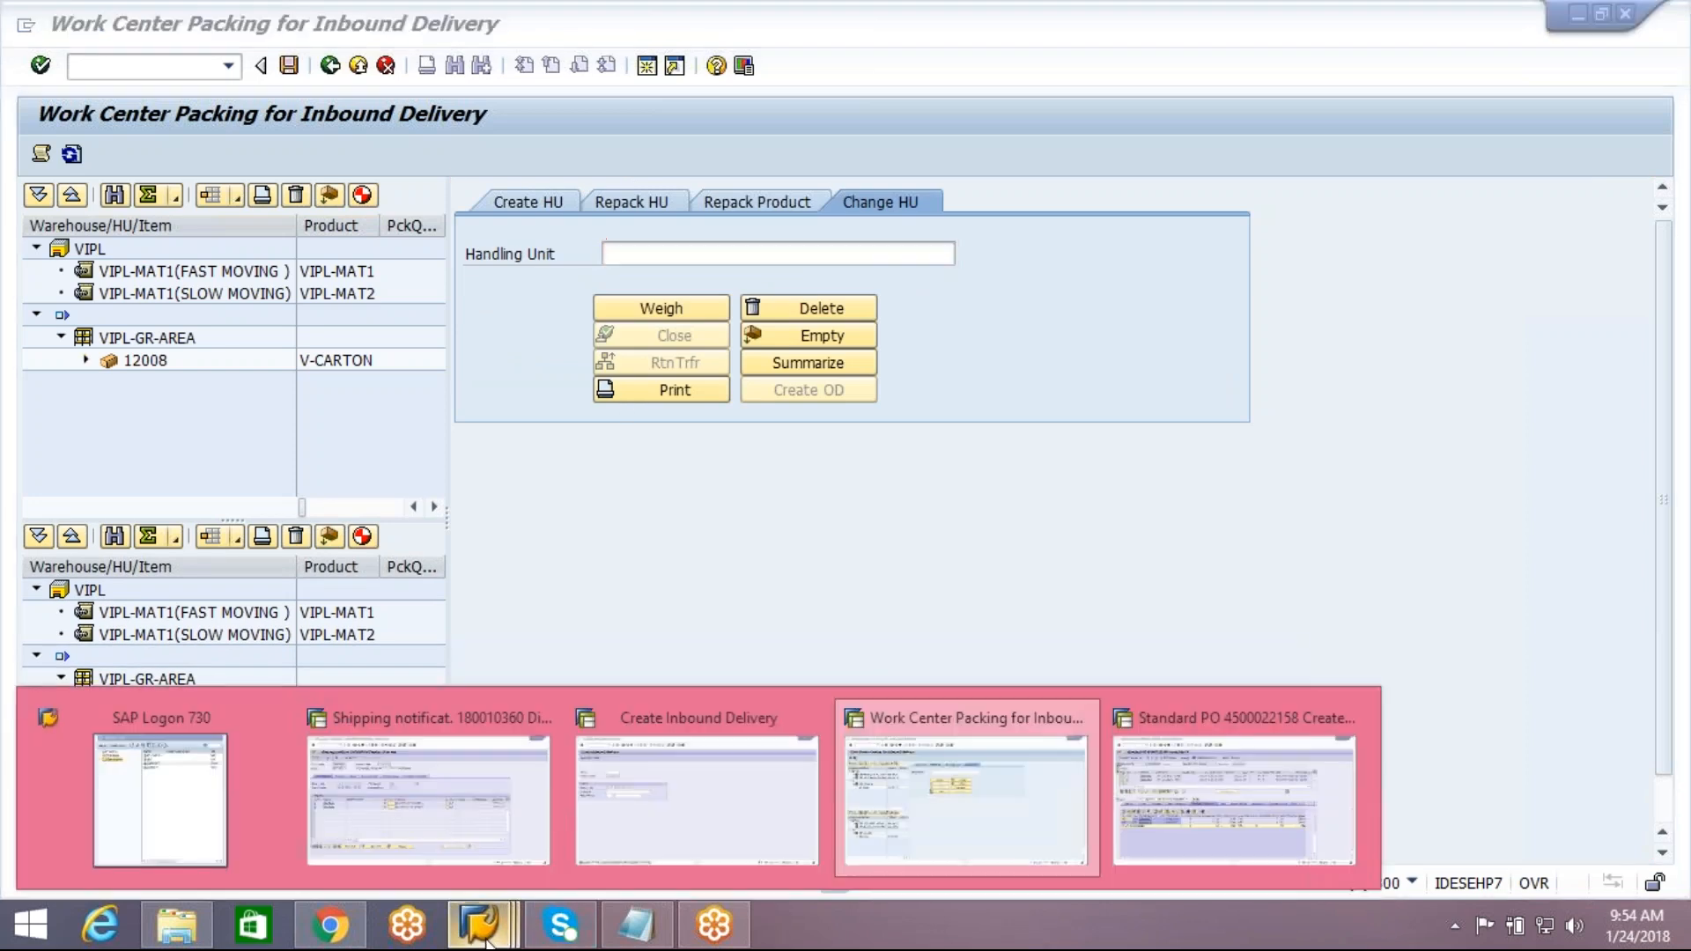
left_click(672, 821)
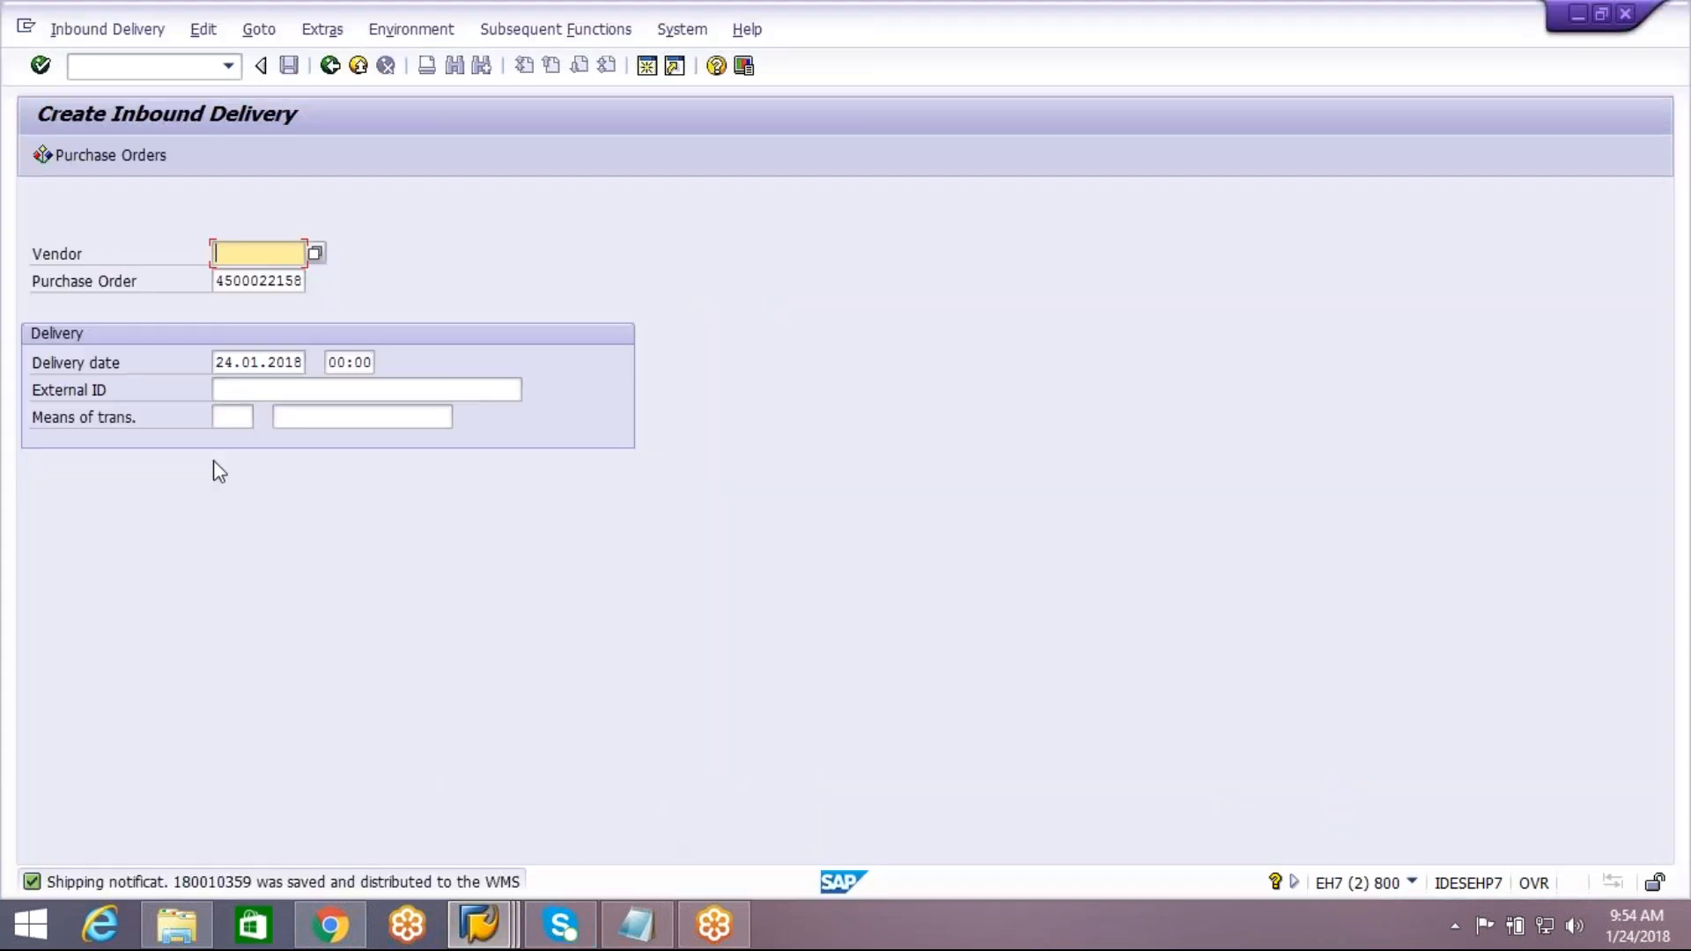
left_click(329, 65)
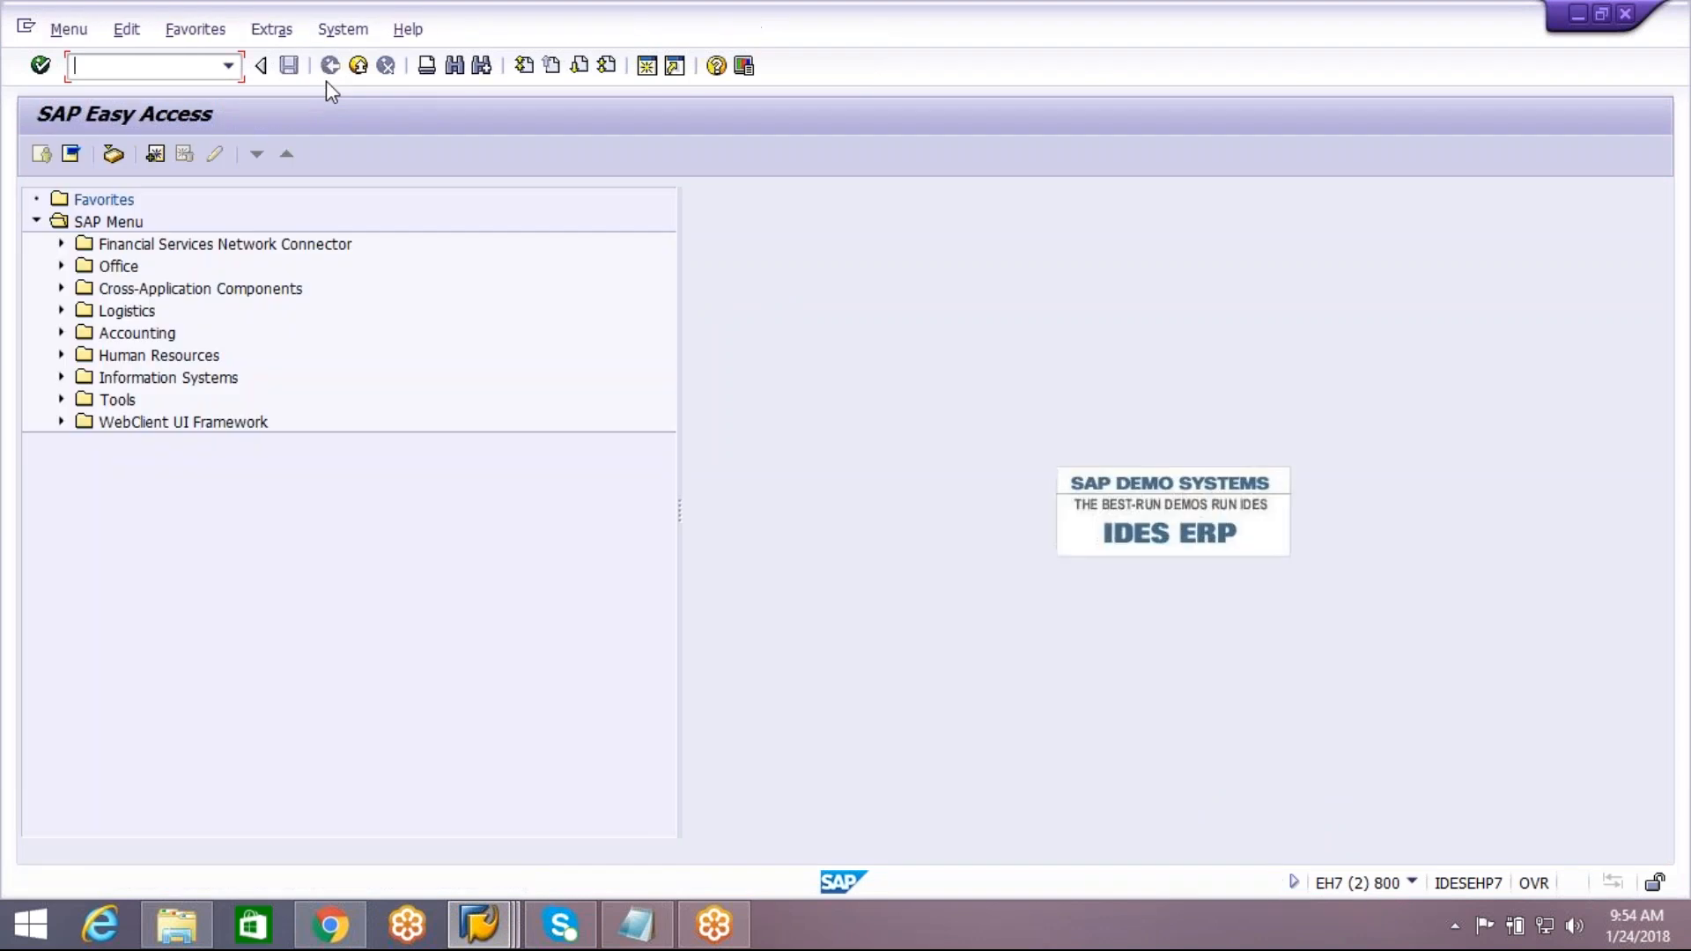
type("vl31n")
key("Return")
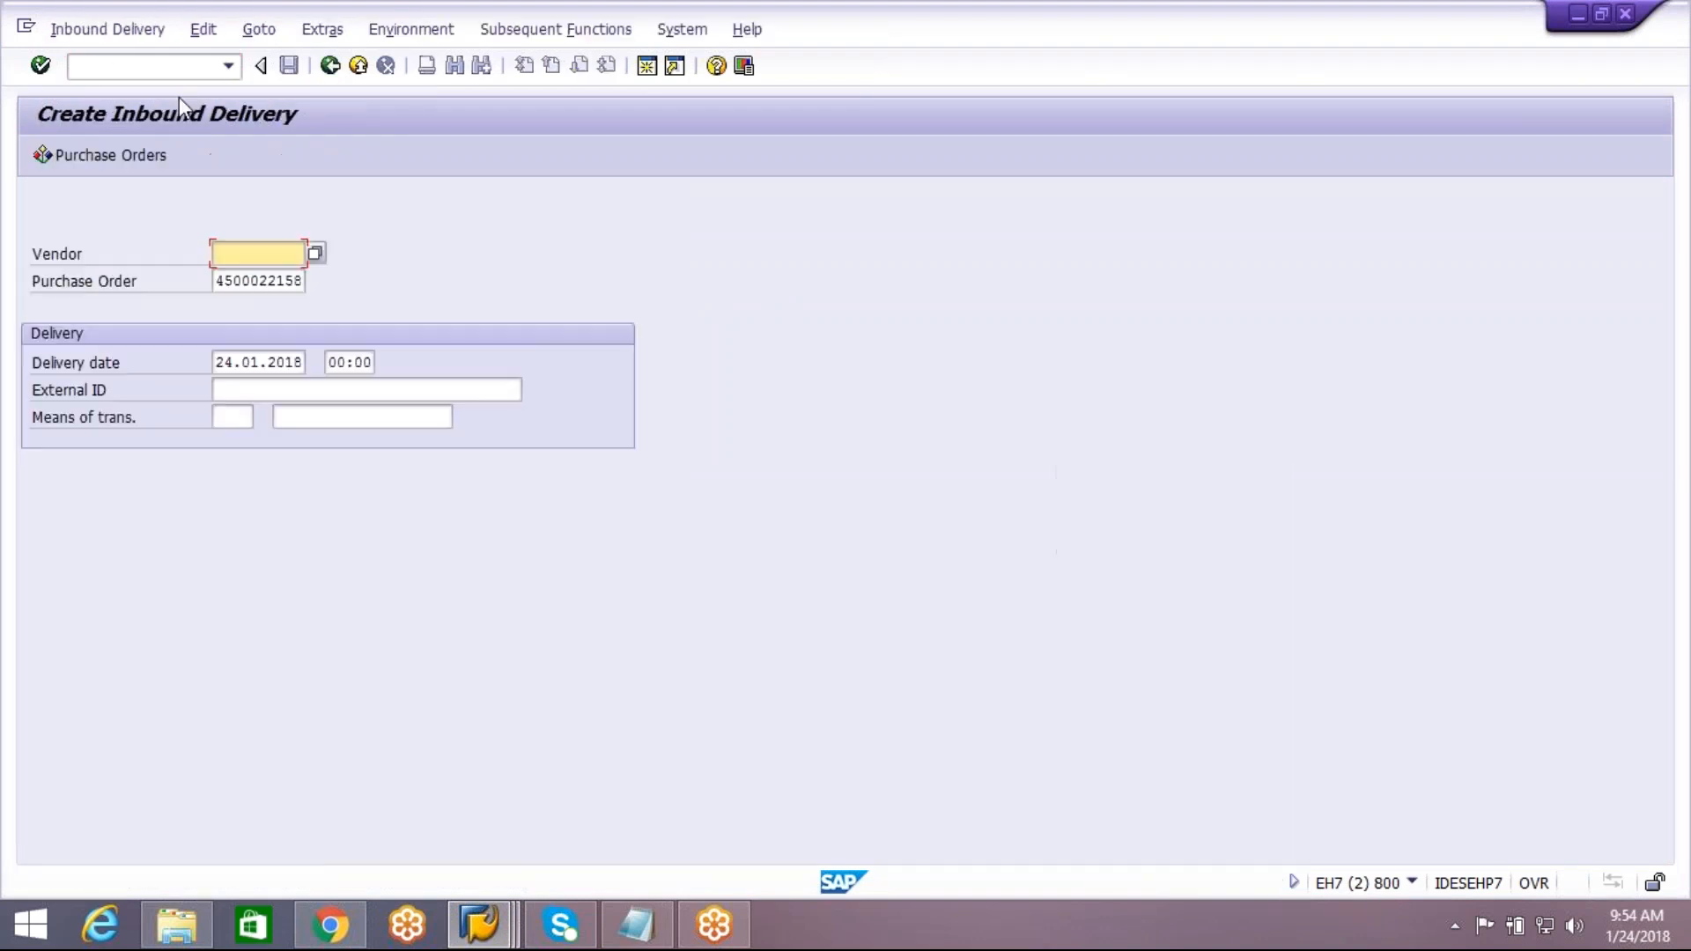
left_click(271, 388)
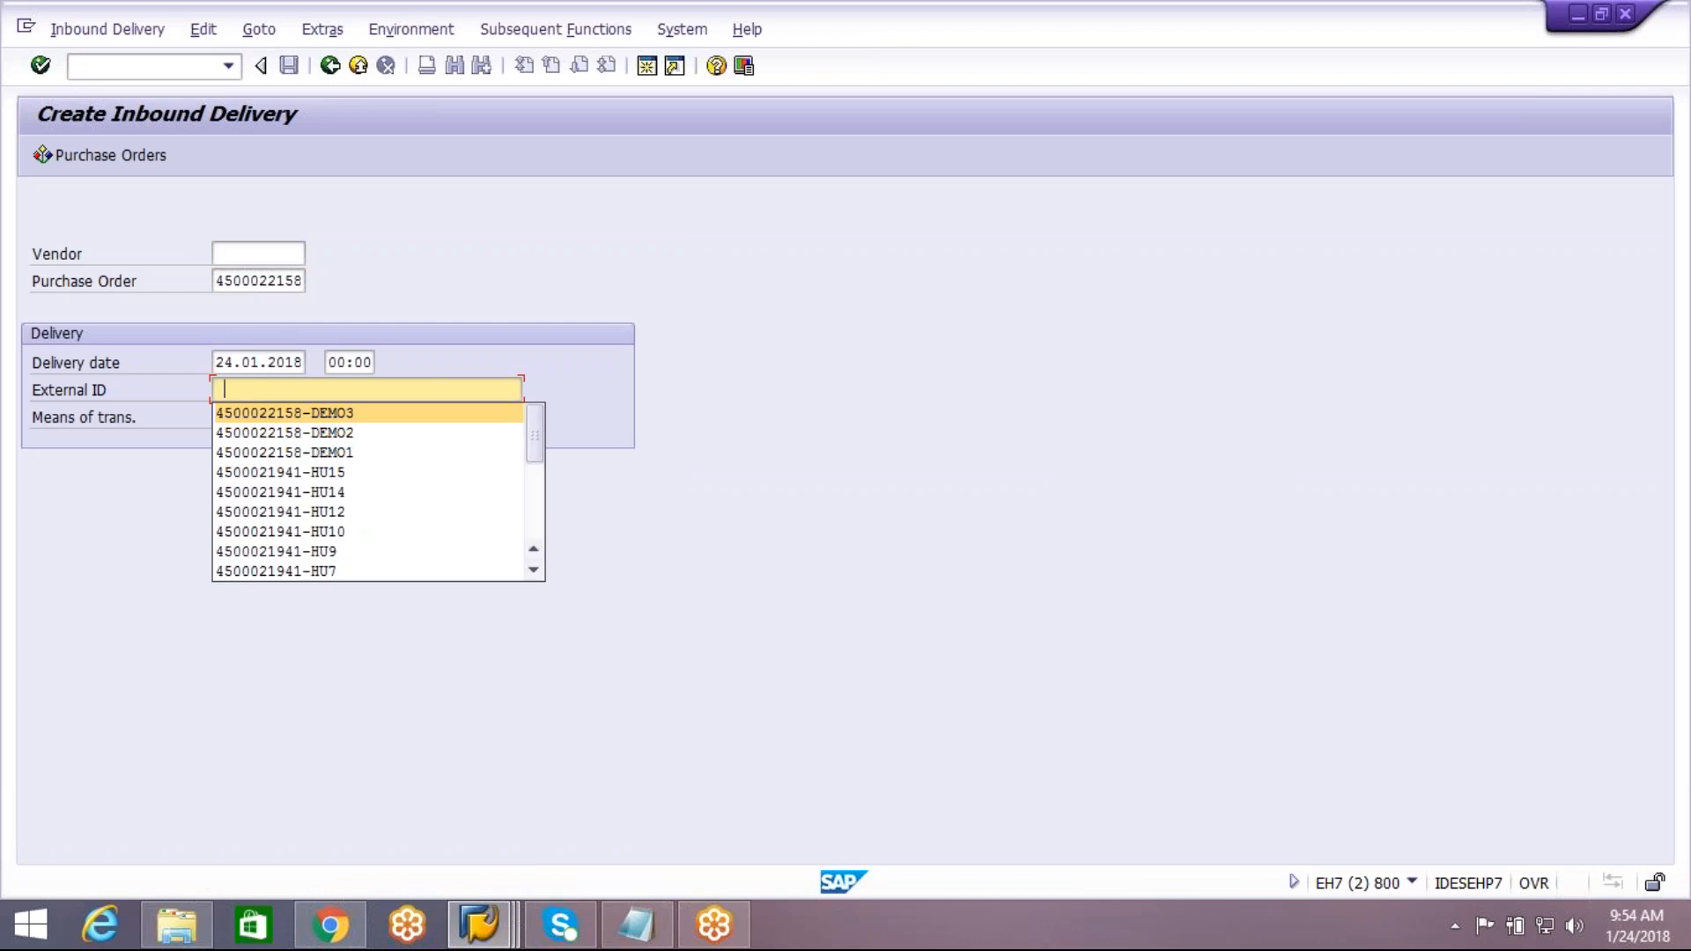
key("ctrl+v")
key("BackSpace")
type("4")
key("Return")
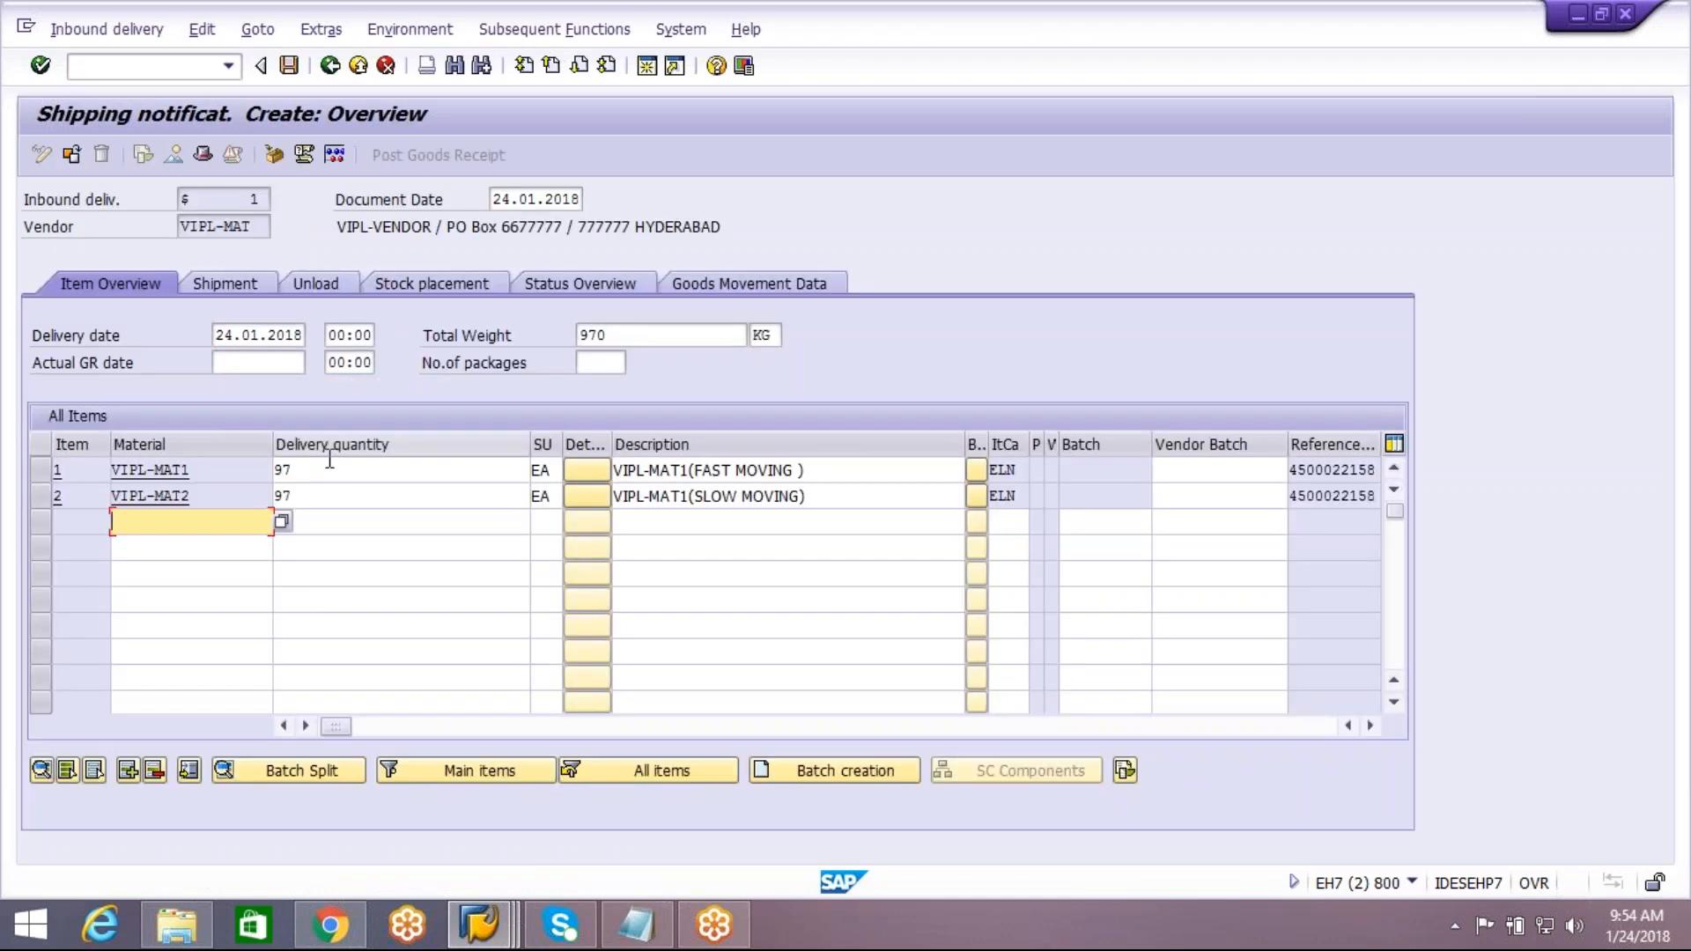
Set the delivery quantity to 1 for both VIPL-MAT1 and VIPL-MAT2
left_click(318, 469)
key("BackSpace")
key("BackSpace")
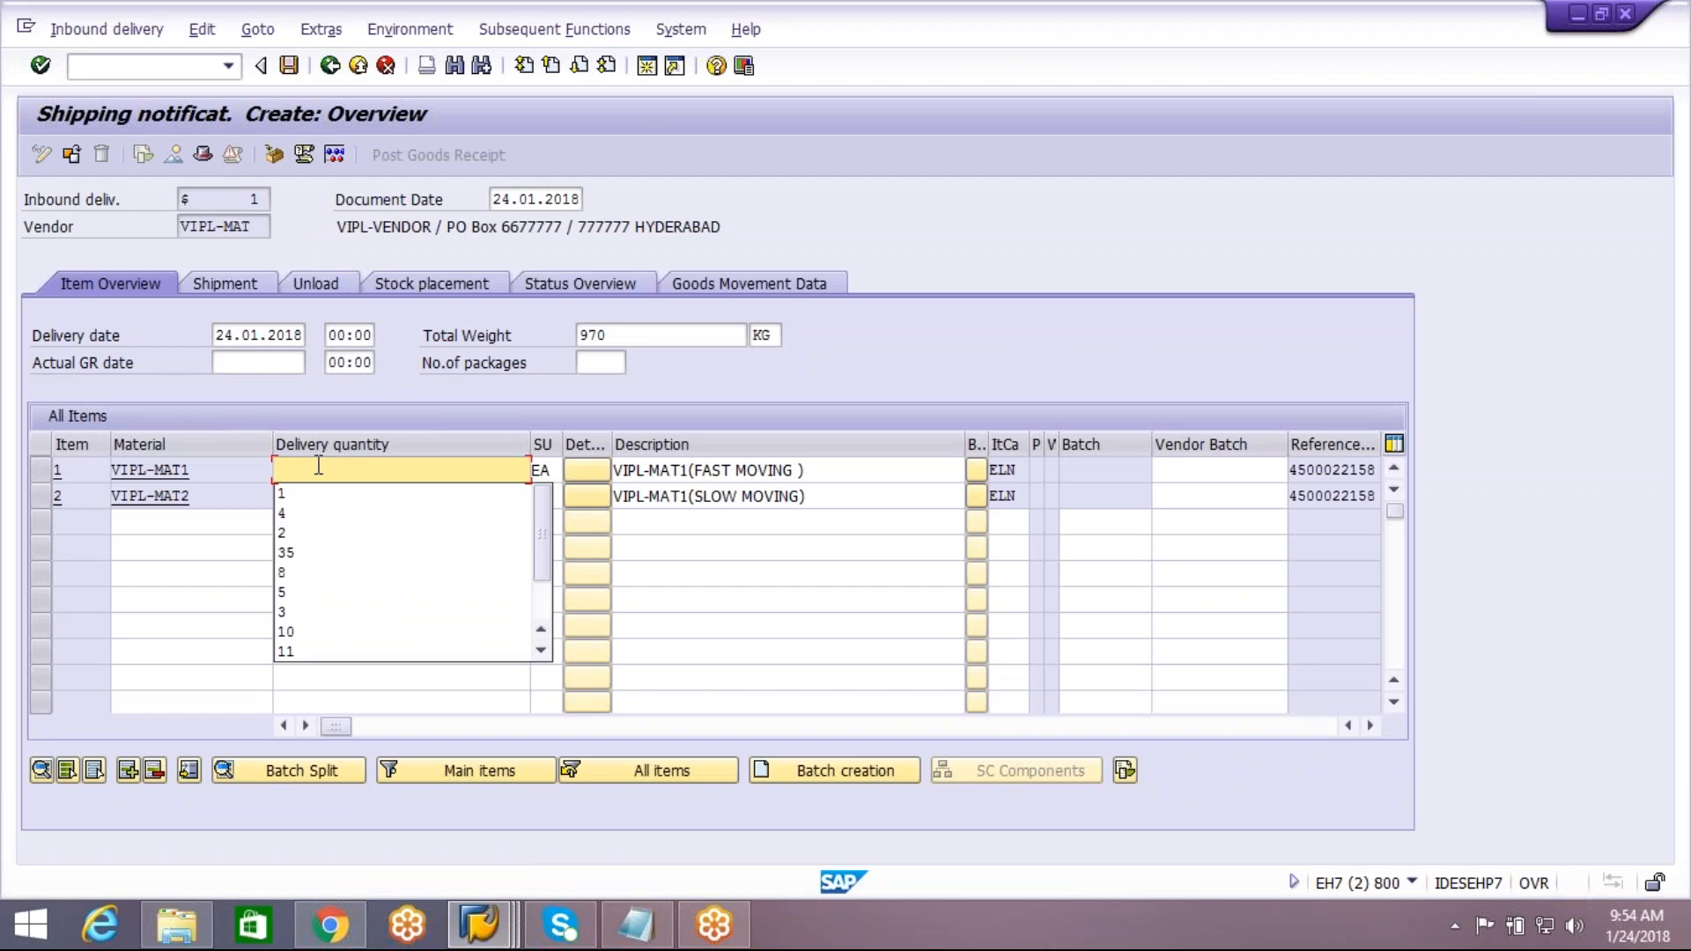
type("1")
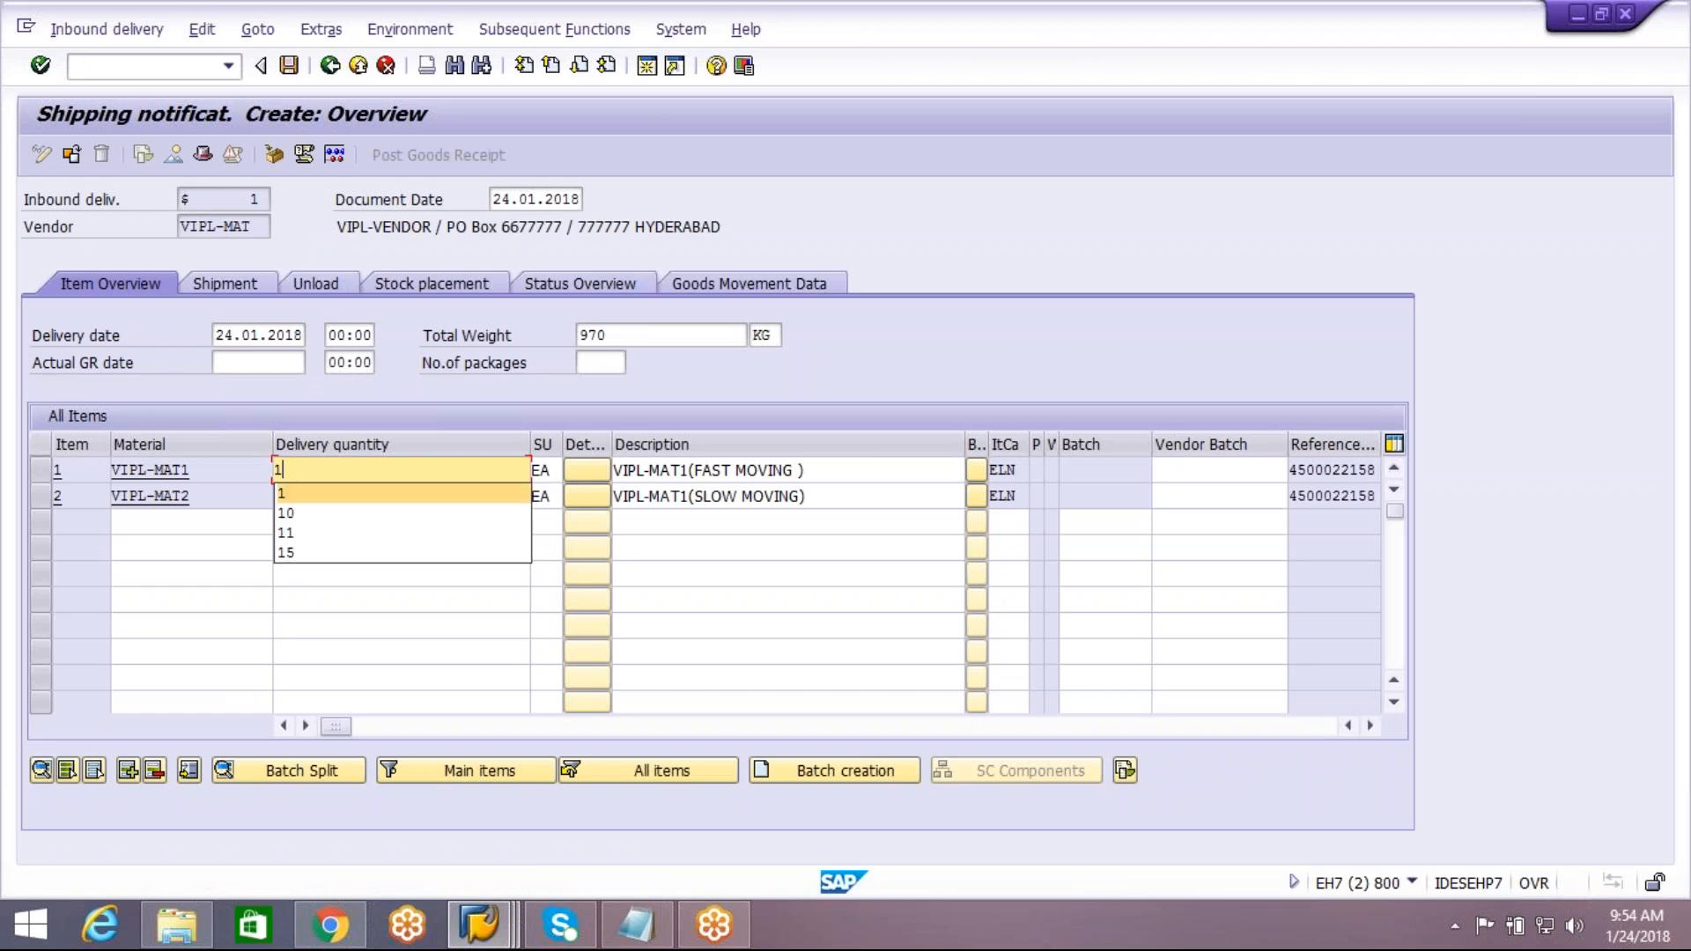
left_click(305, 494)
key("BackSpace")
key("BackSpace")
type("1")
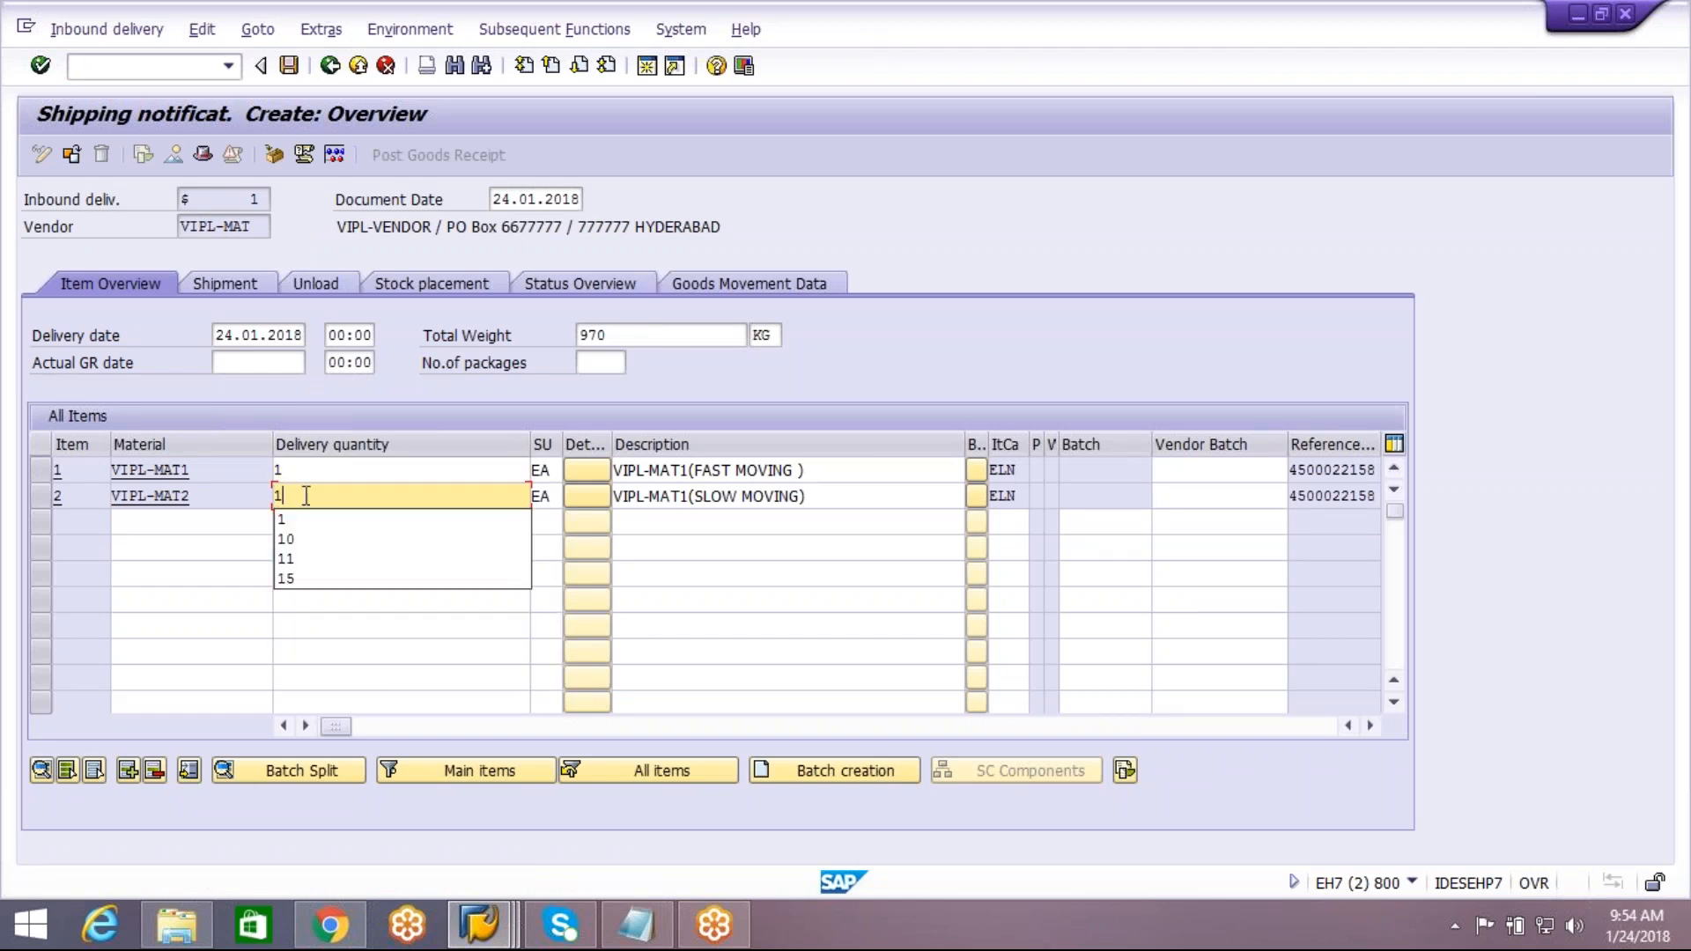
left_click(297, 520)
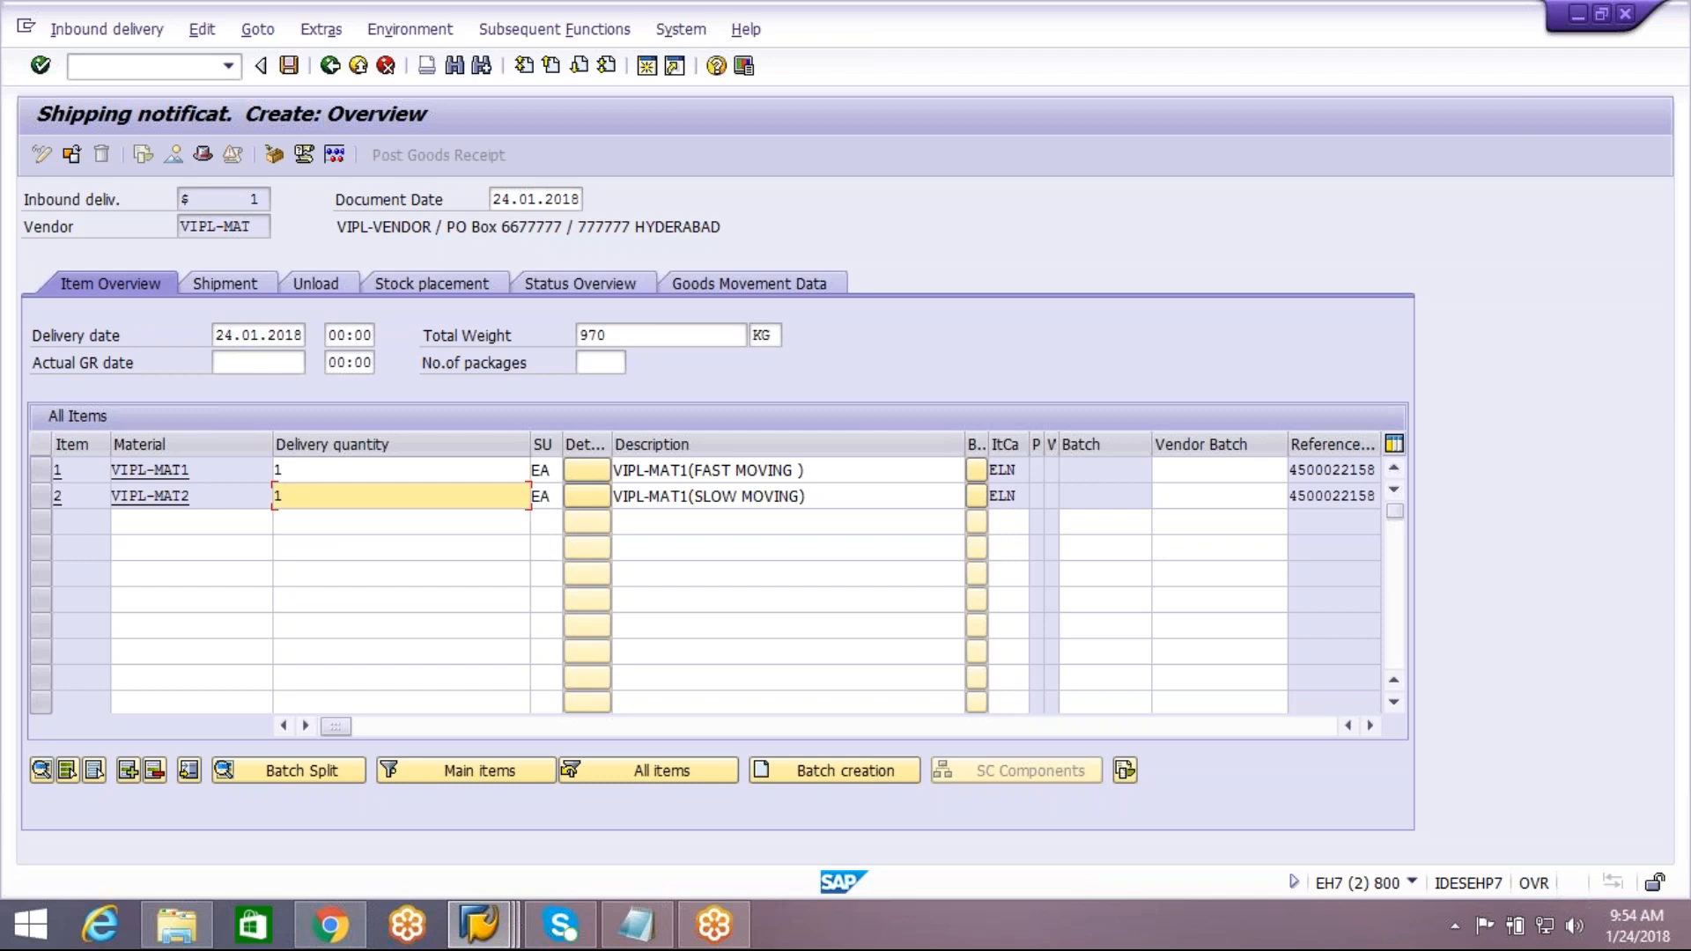
Open packing for the inbound delivery and create two handling units with packaging material V-CARTON
left_click(271, 161)
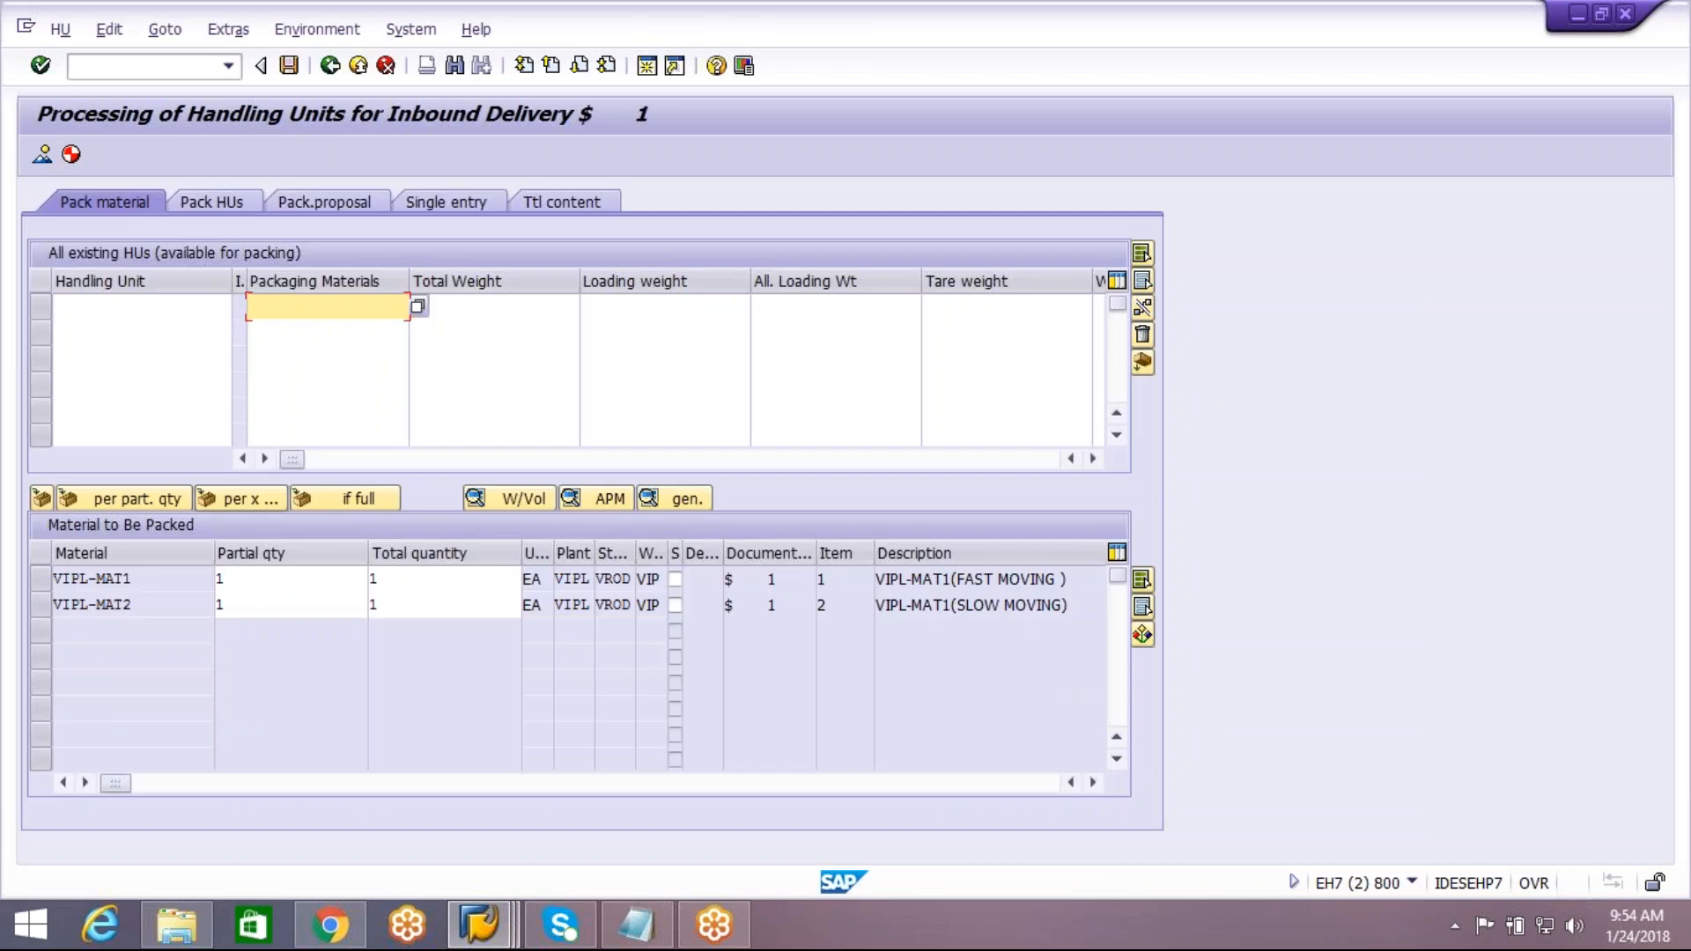
key("space")
left_click(315, 332)
left_click(315, 336)
key("space")
key("Down")
key("Return")
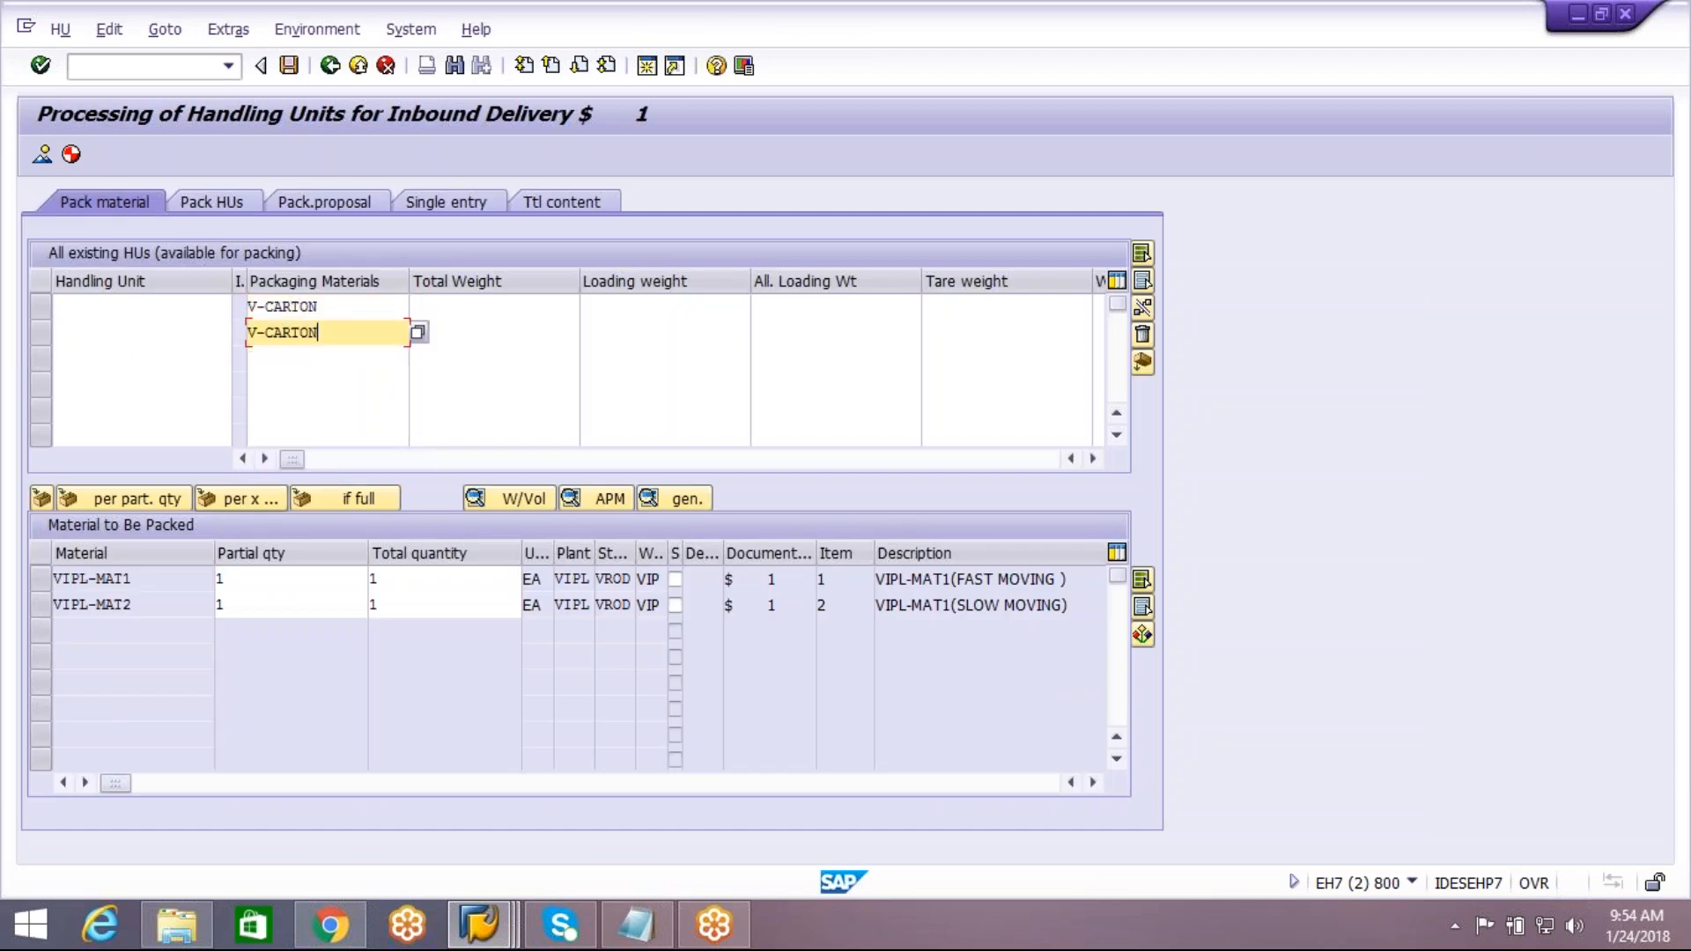
key("Return")
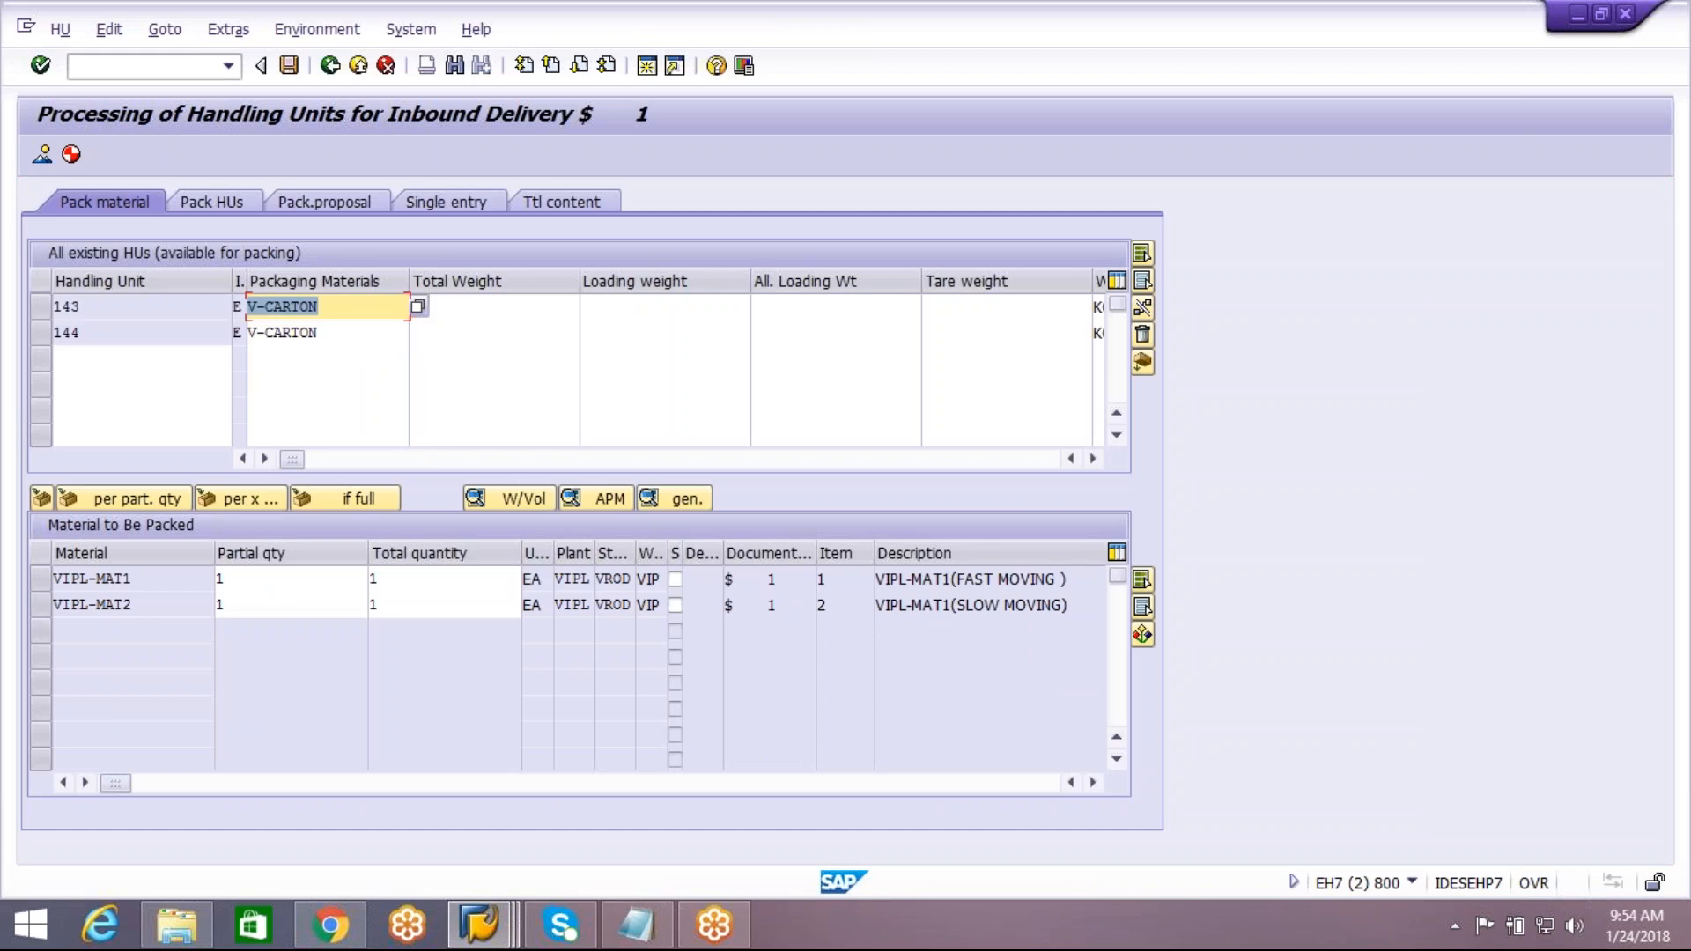
Pack VIPL-MAT1 into the first V-CARTON handling unit and VIPL-MAT2 into the second
left_click(41, 577)
left_click(39, 306)
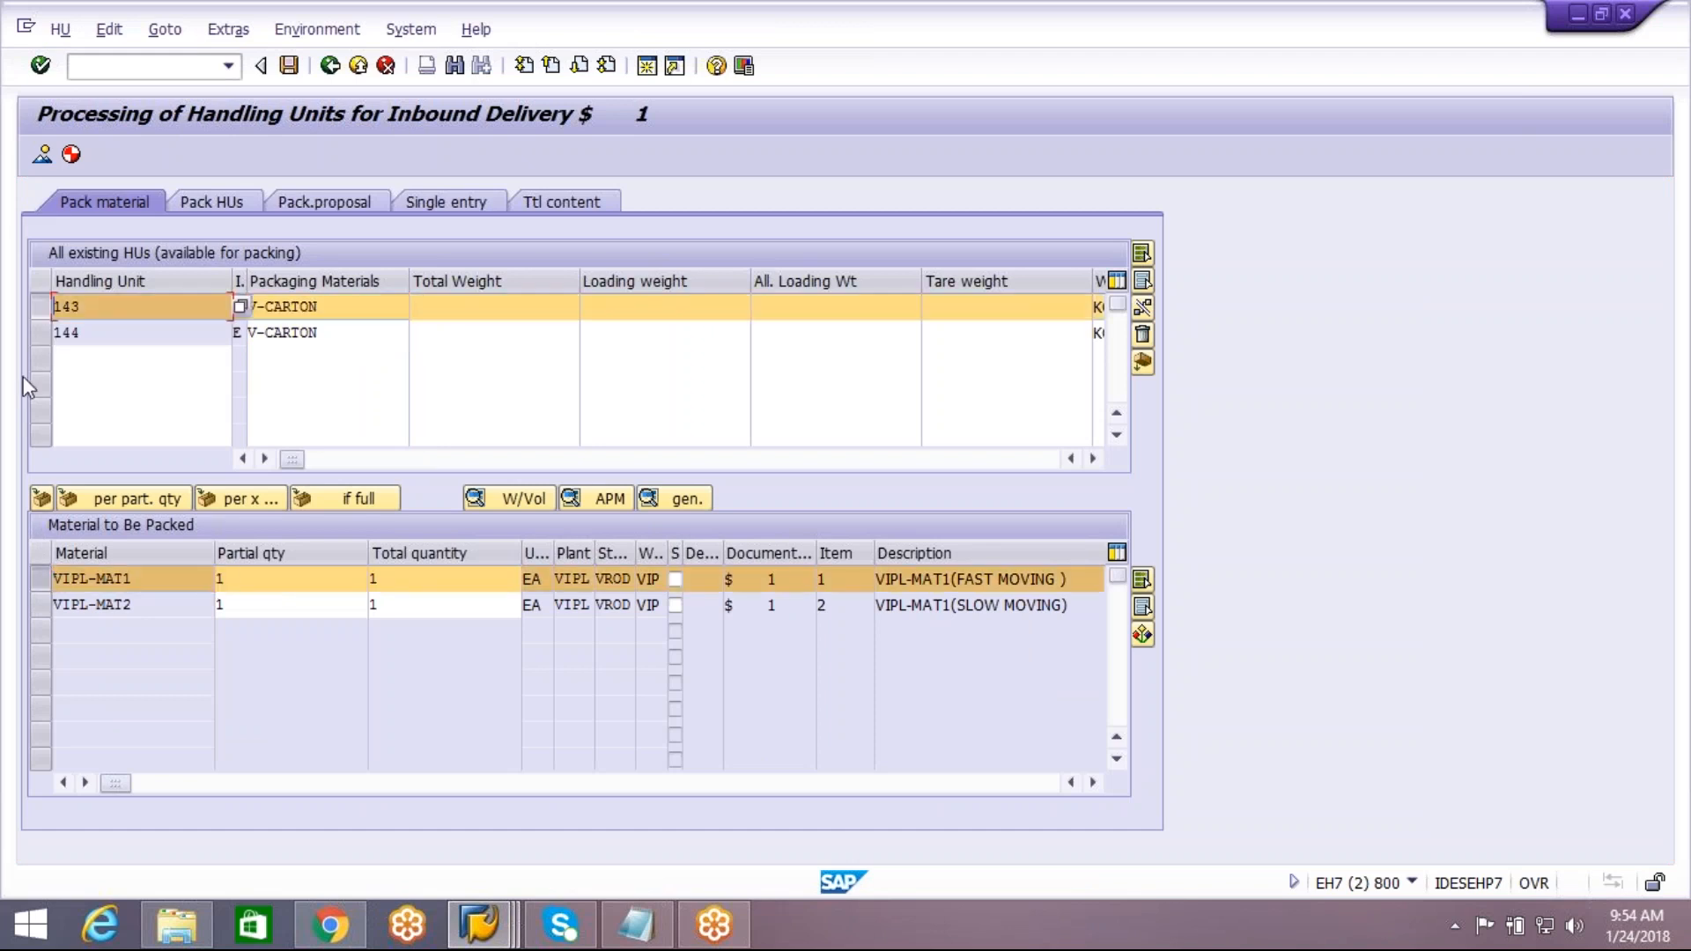
left_click(39, 499)
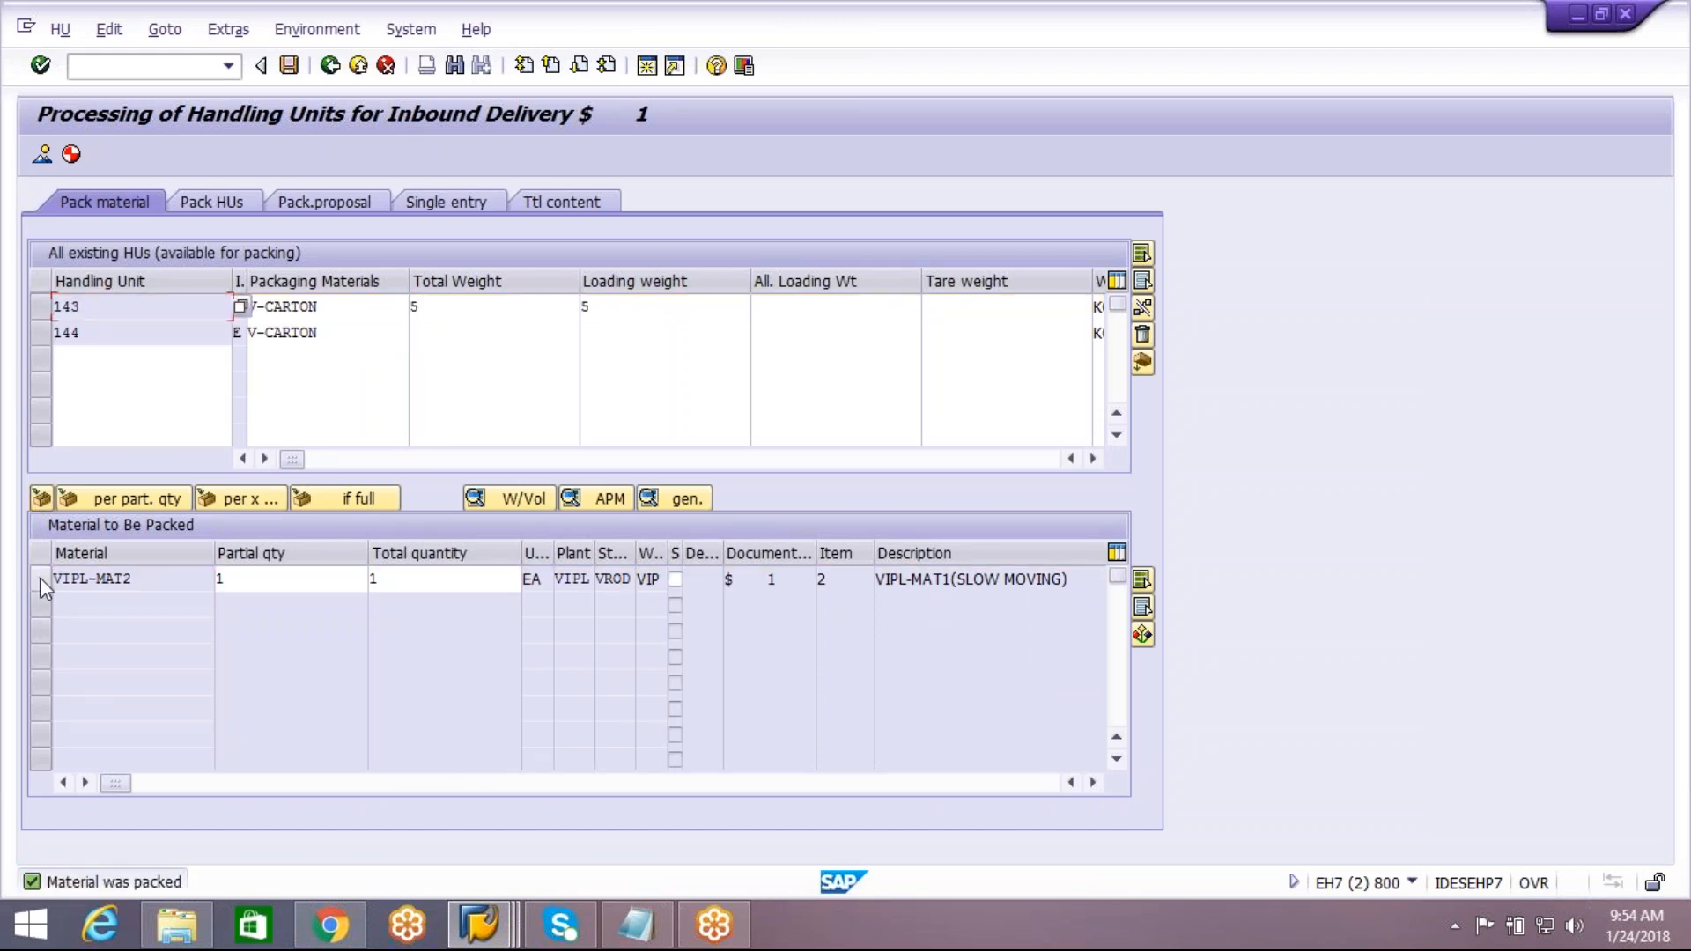
left_click(40, 579)
left_click(41, 332)
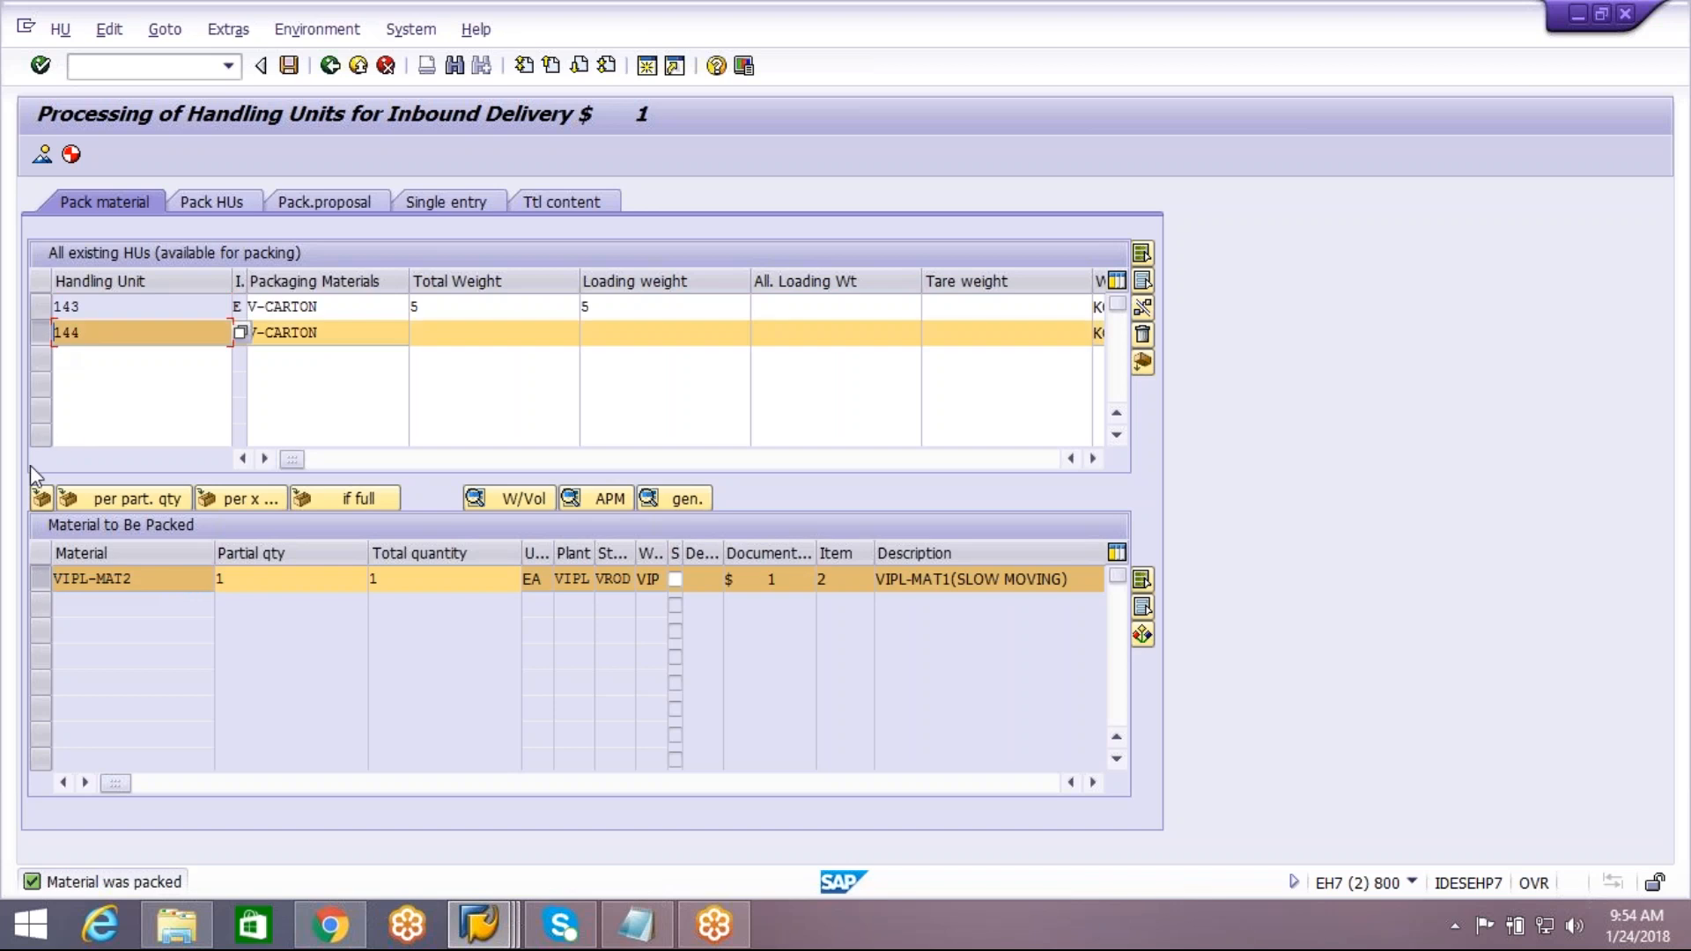
left_click(40, 498)
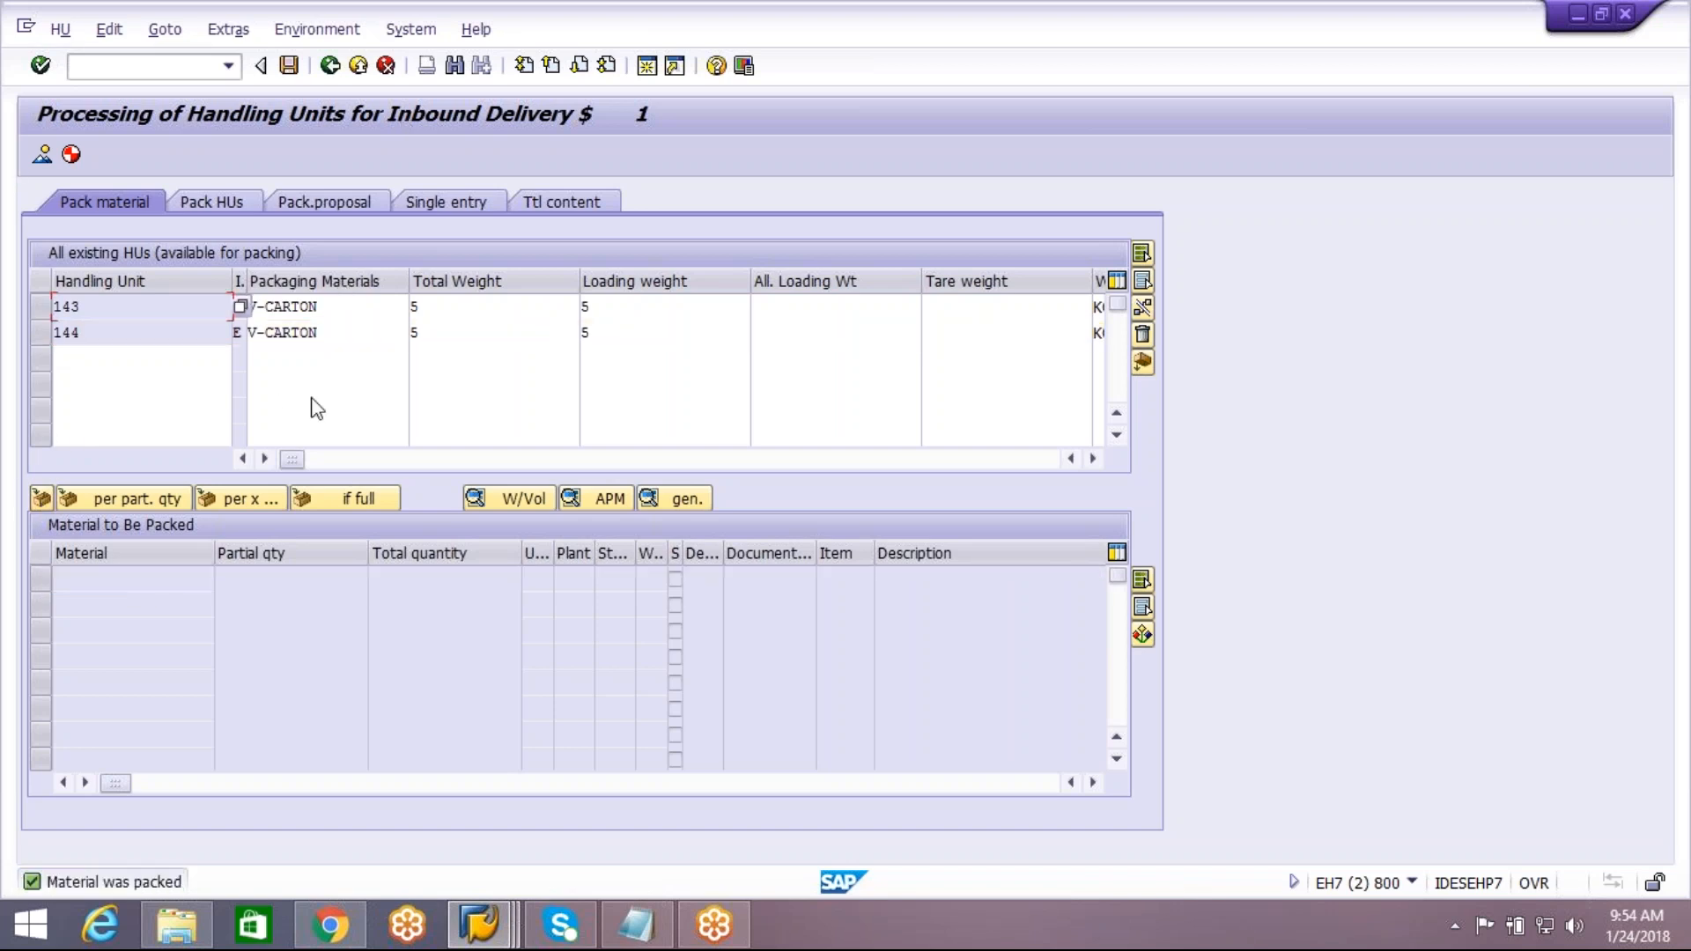
Create a third handling unit with packaging material V-PALLET
left_click(322, 361)
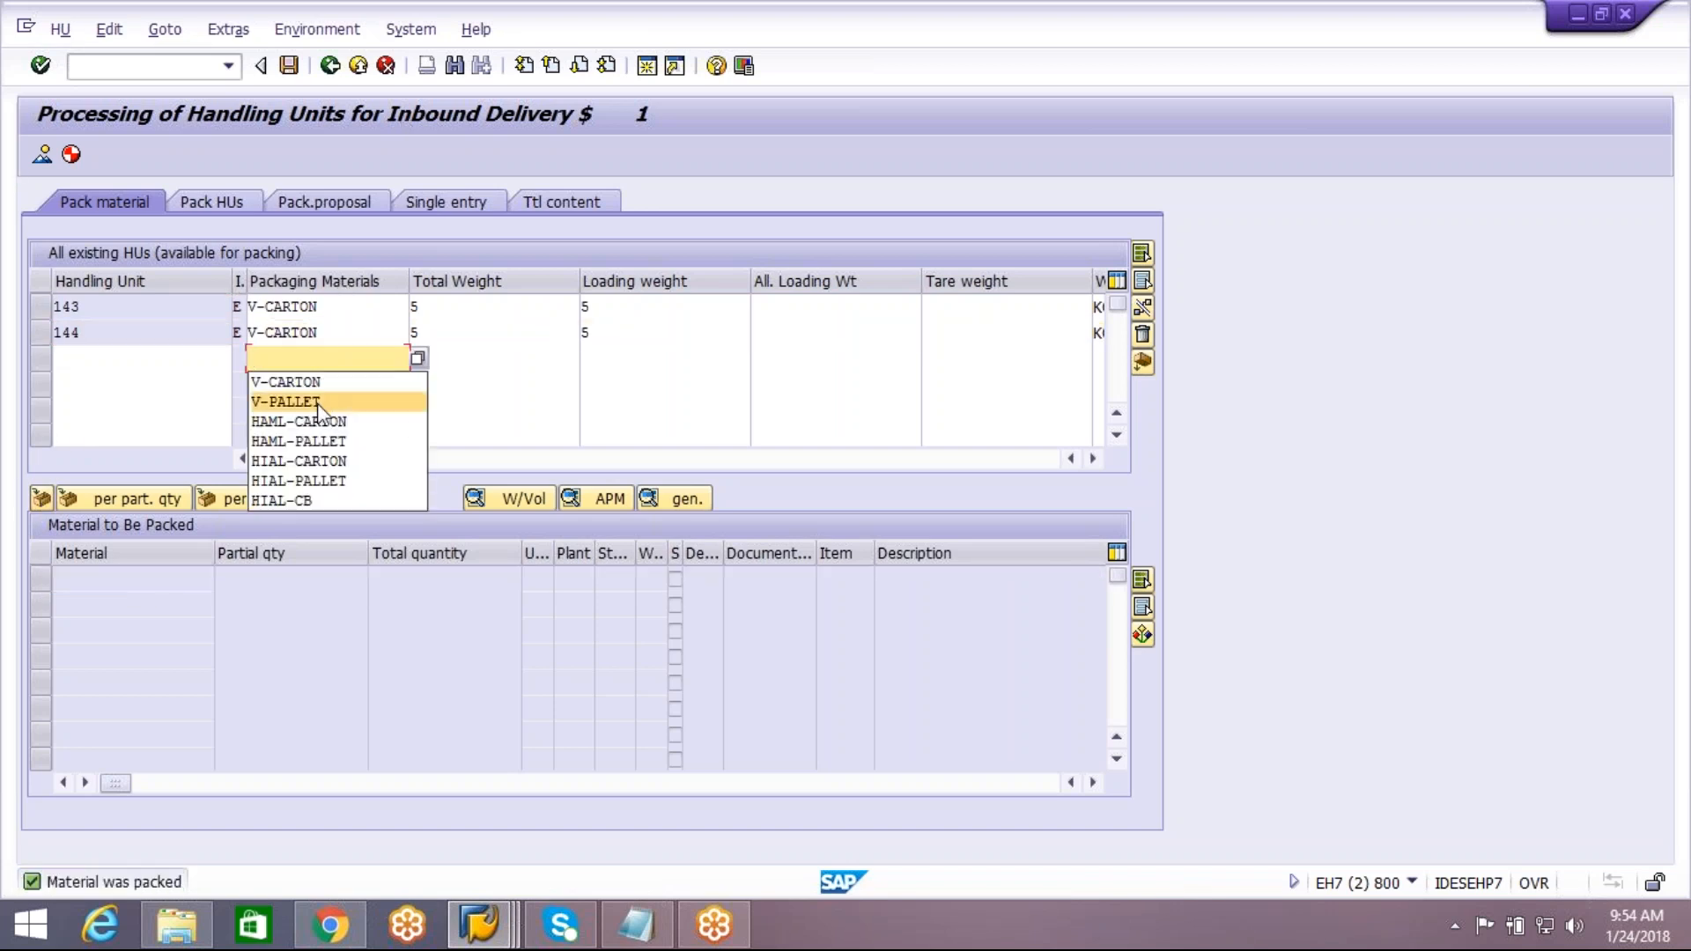
left_click(291, 401)
key("Return")
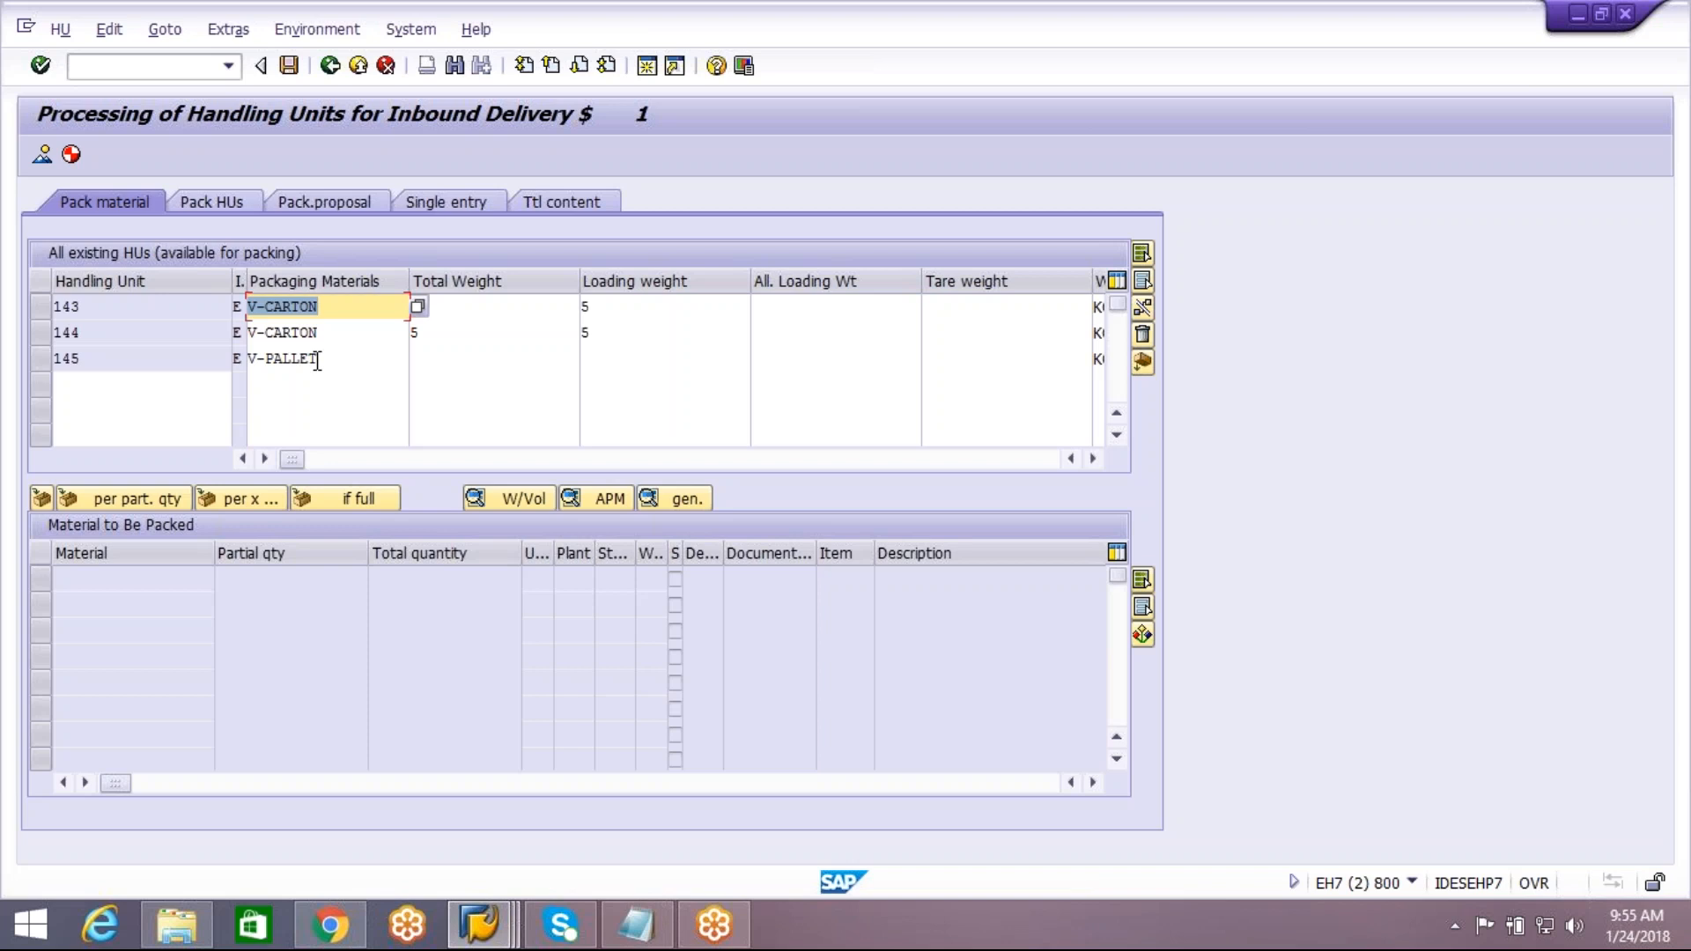
Pack both V-CARTON handling units into the V-PALLET handling unit
left_click(241, 204)
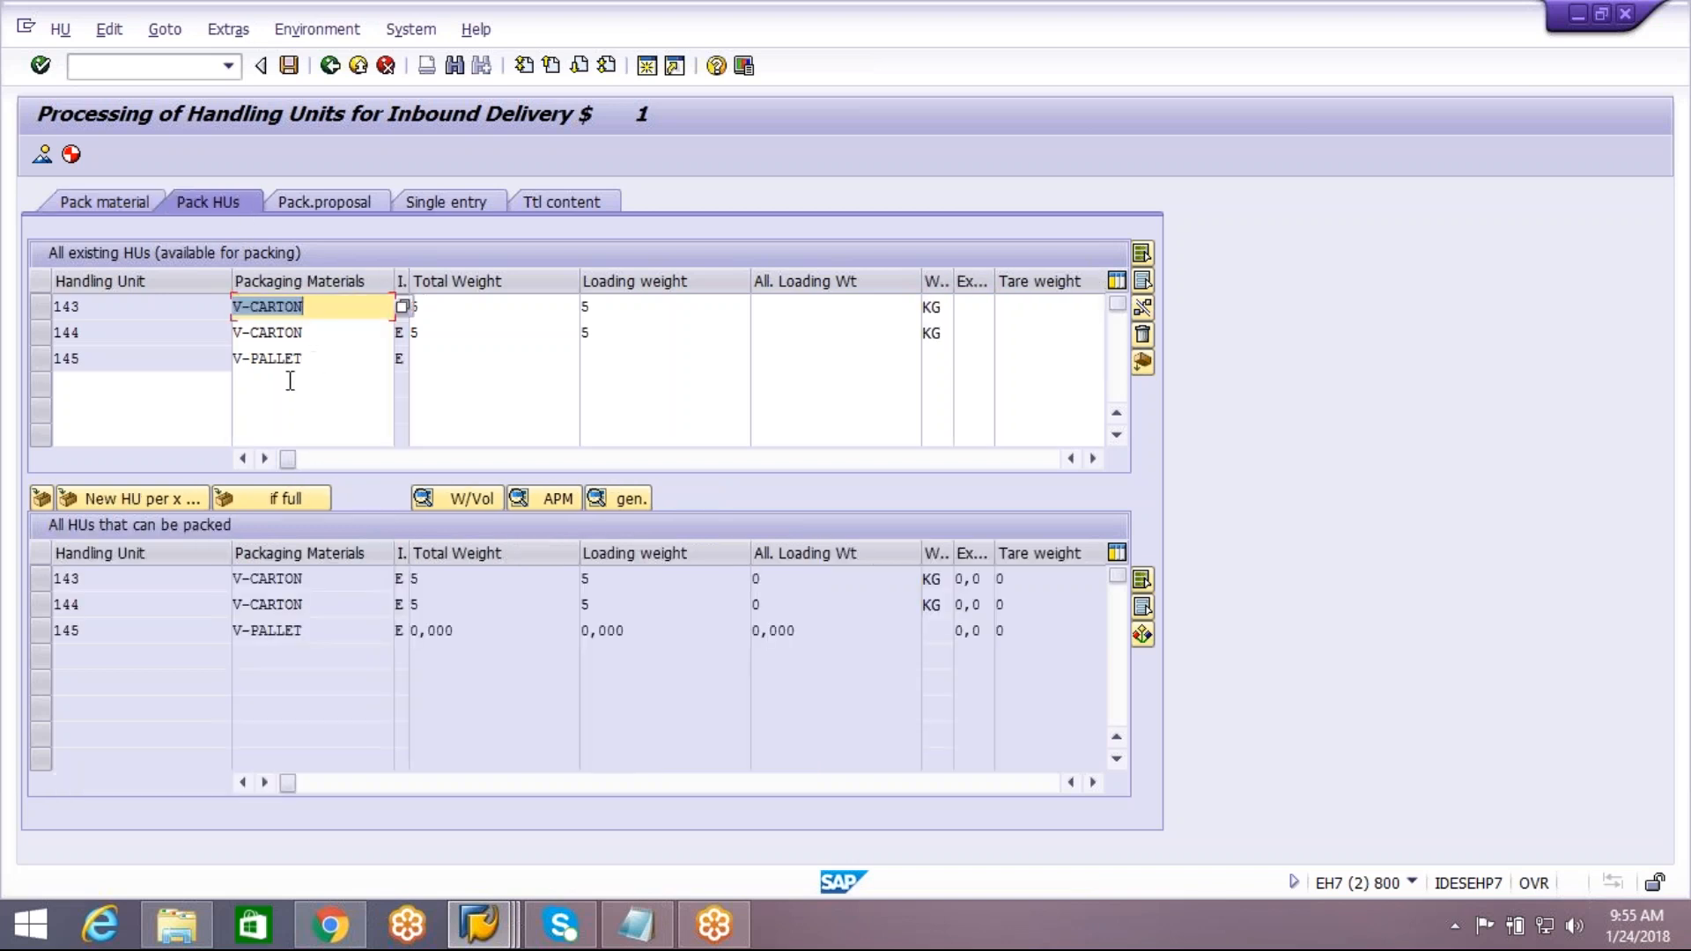
left_click(46, 605)
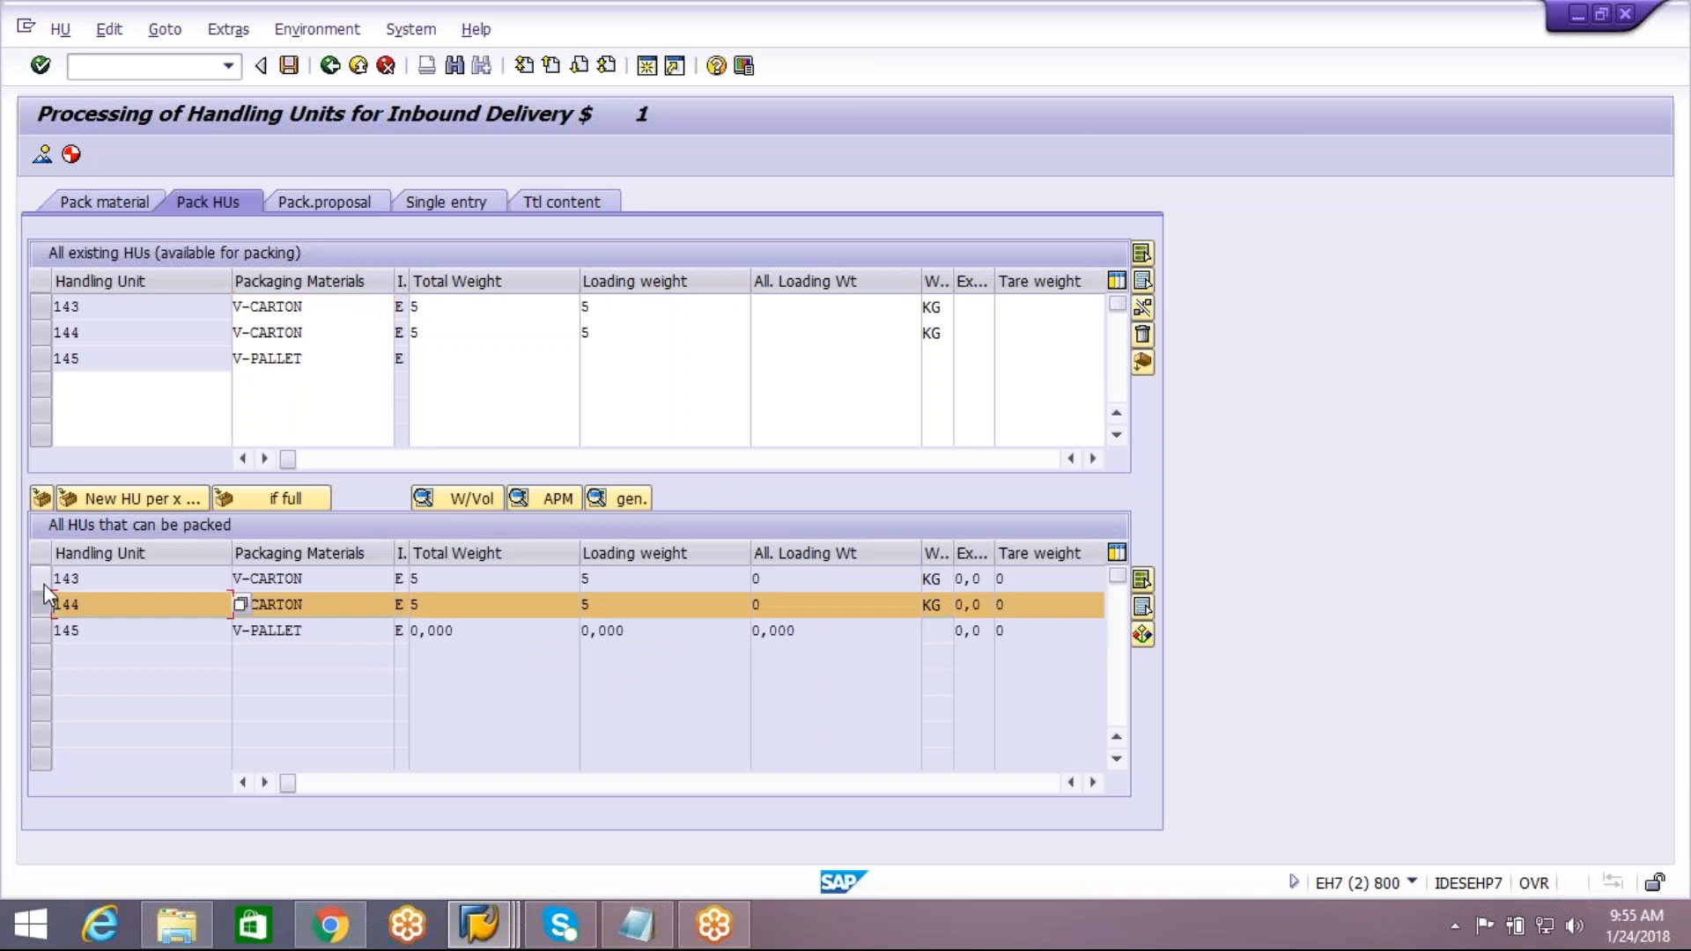
left_click(42, 581)
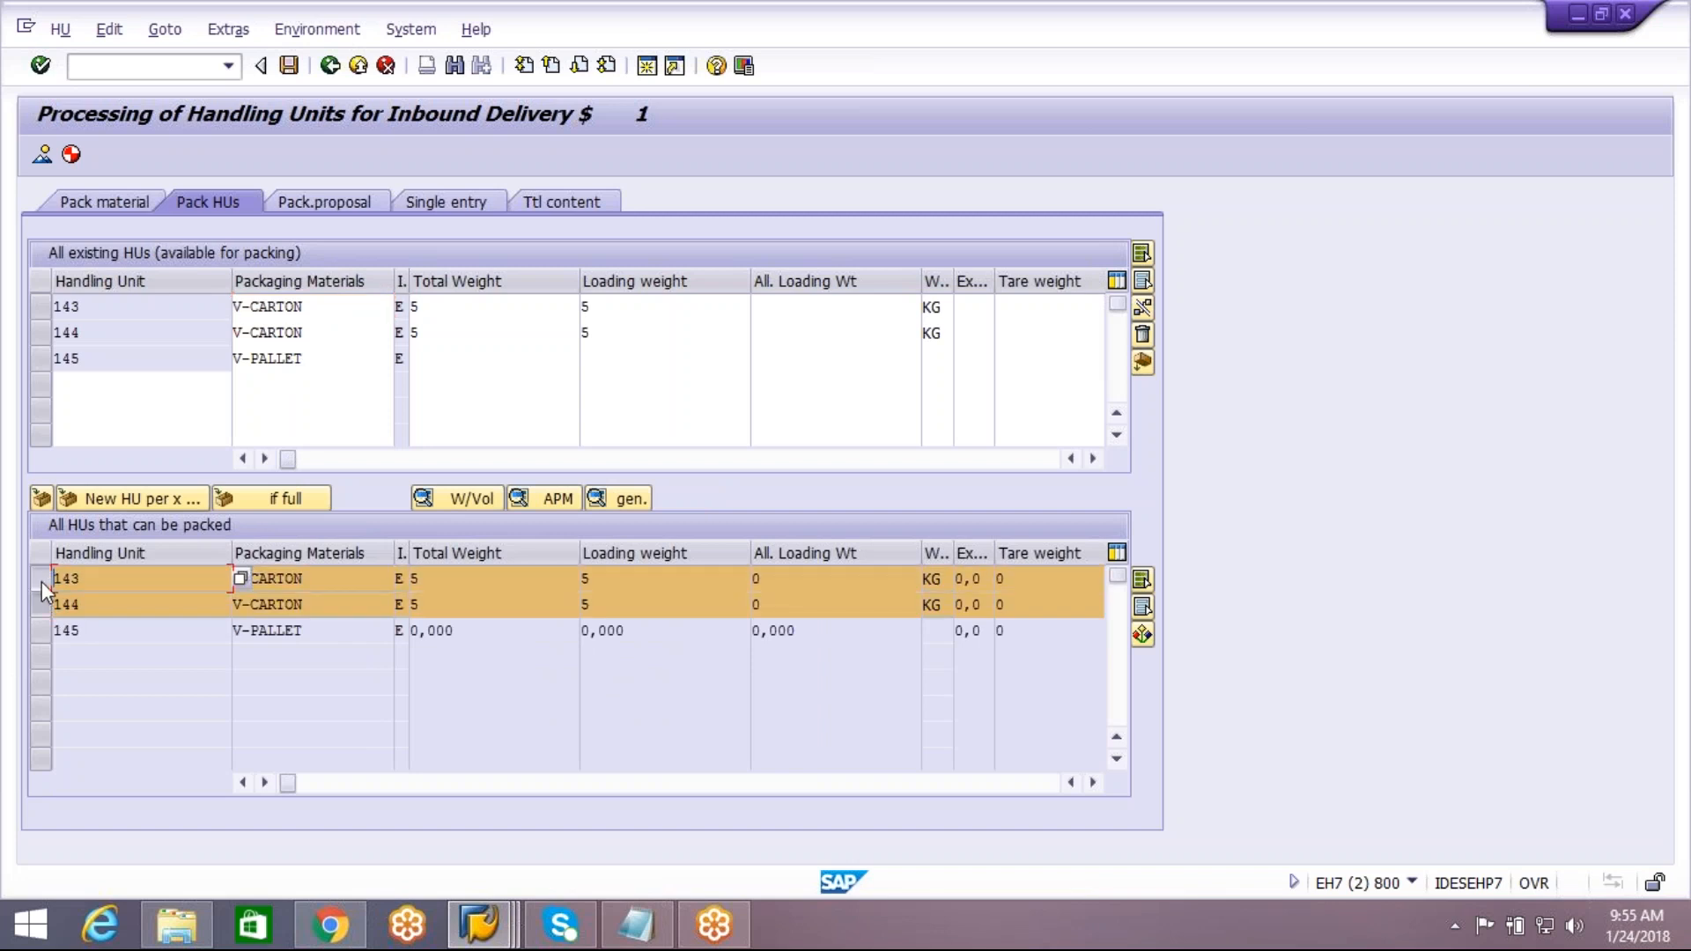
left_click(40, 357)
left_click(41, 499)
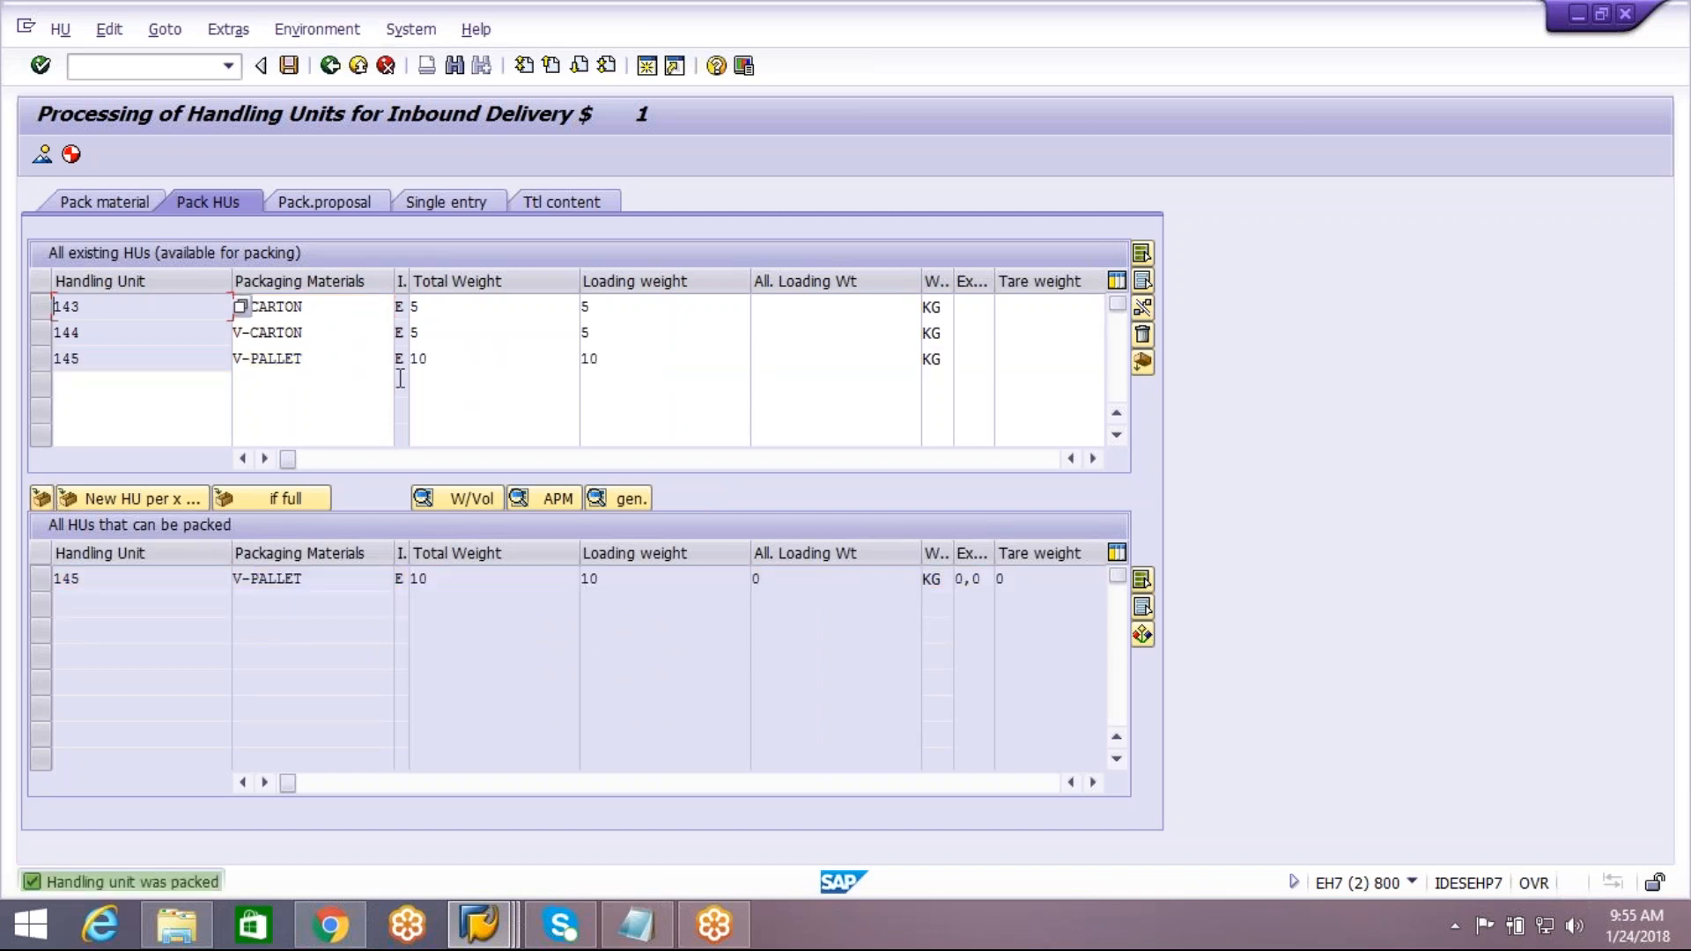
left_click(328, 361)
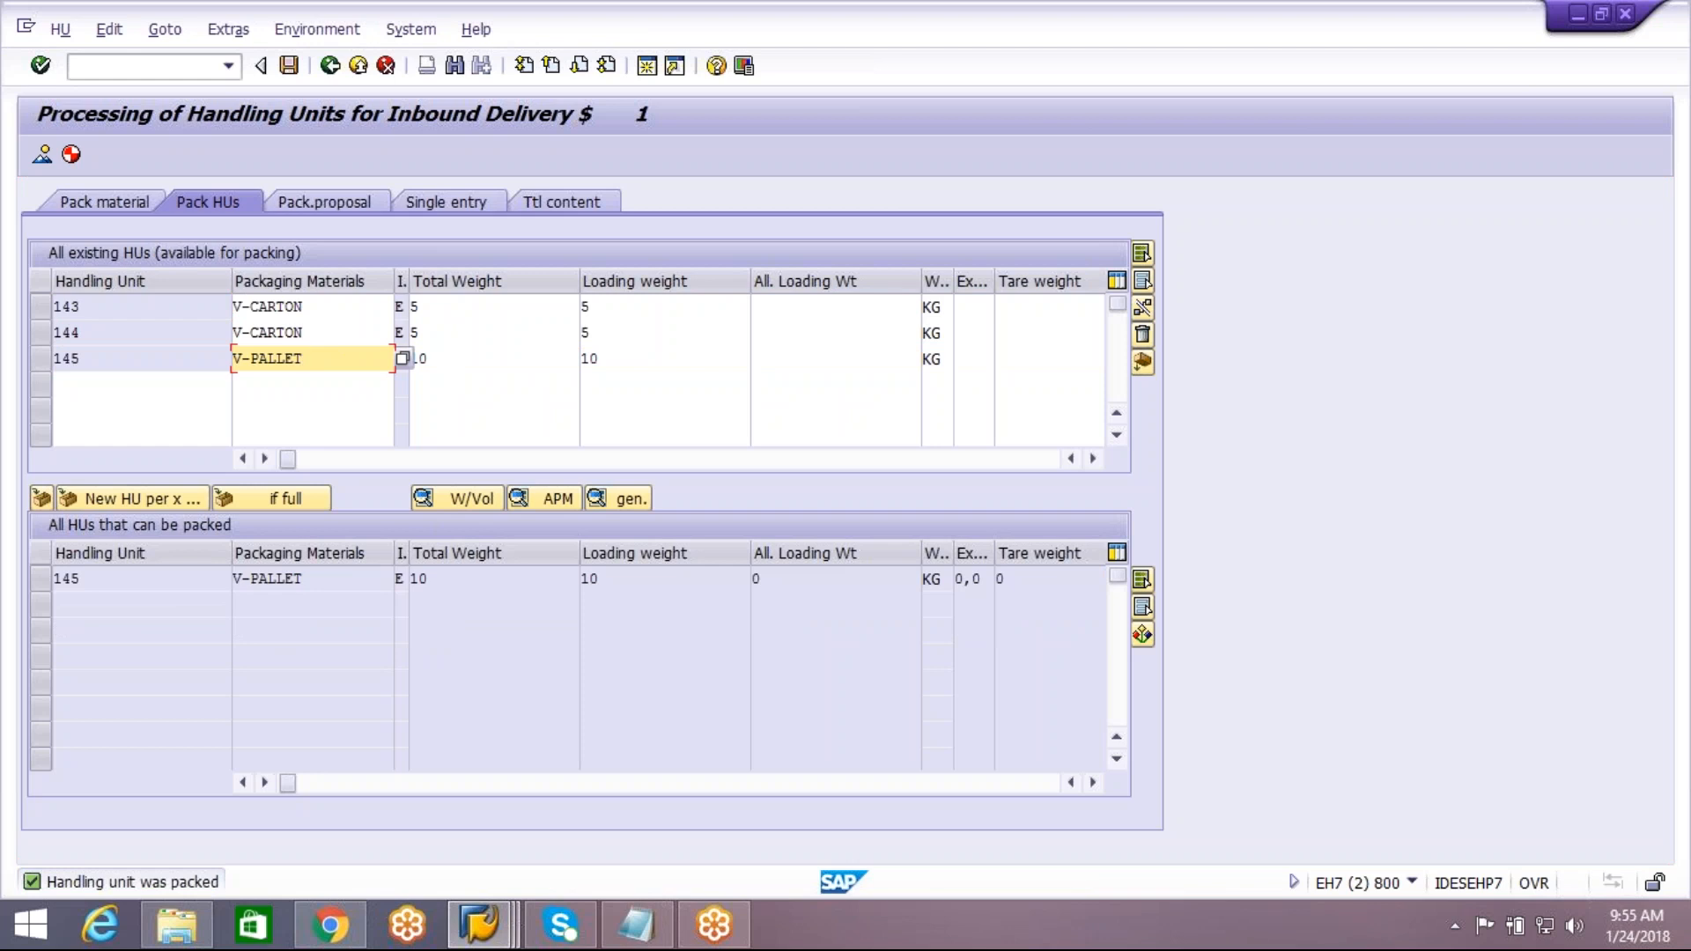
Save the packed DEMO4 inbound delivery and go back to the inbound delivery notifications of warehouse VIPL in the EWM session
left_click(289, 65)
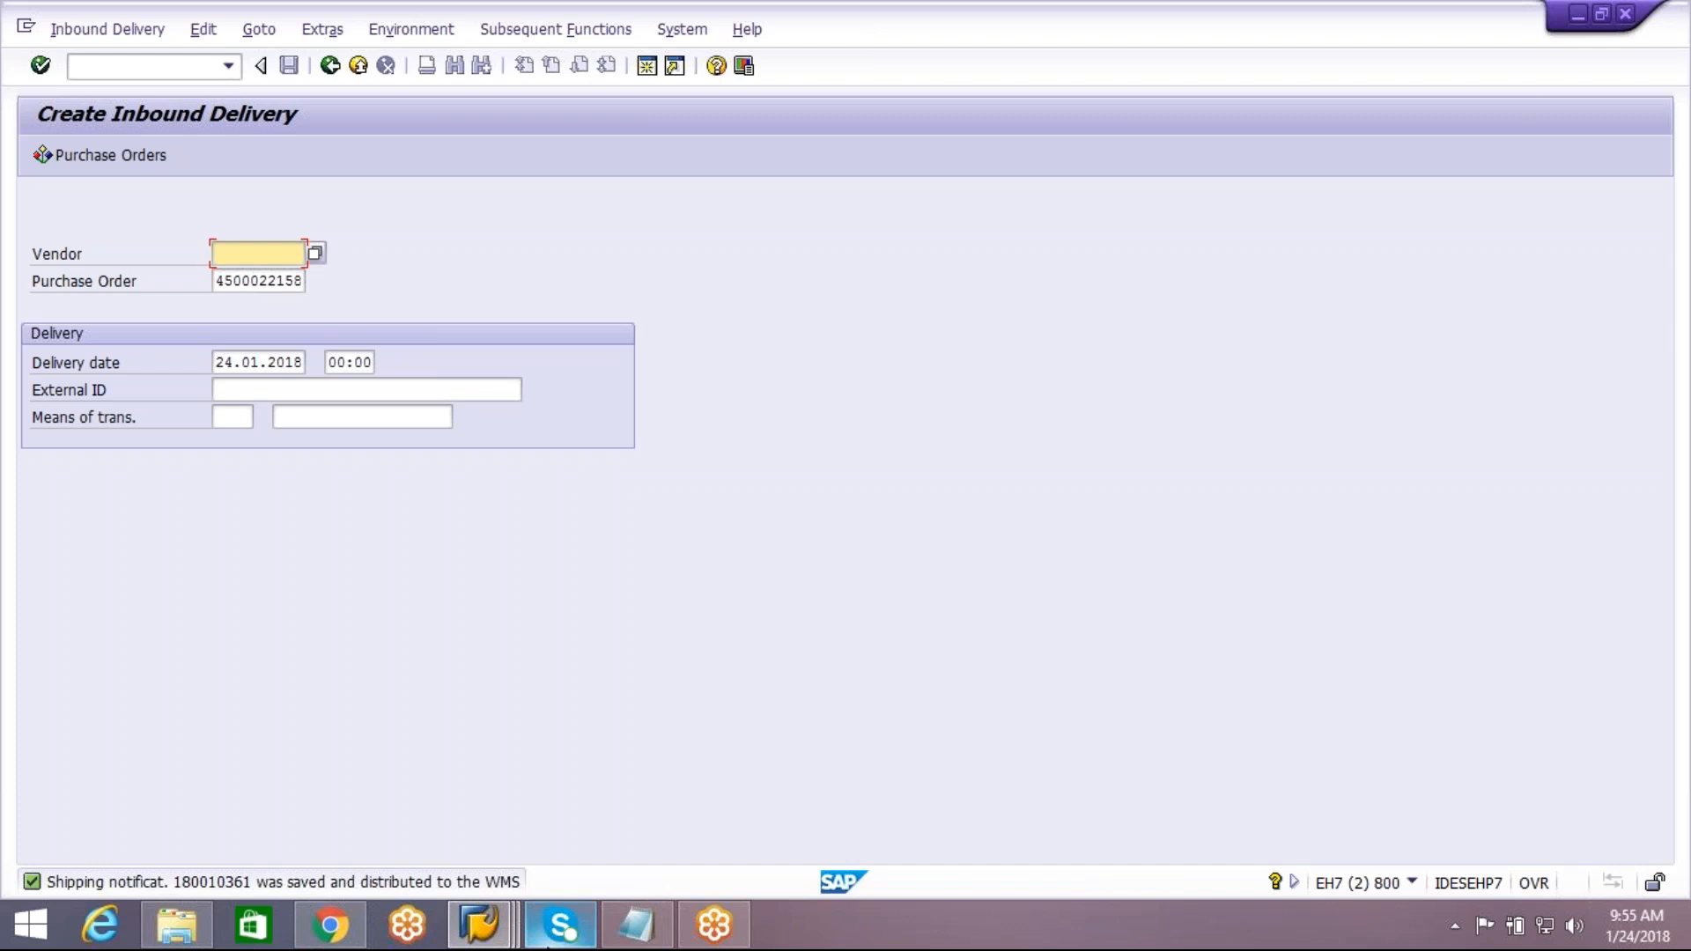
left_click(480, 924)
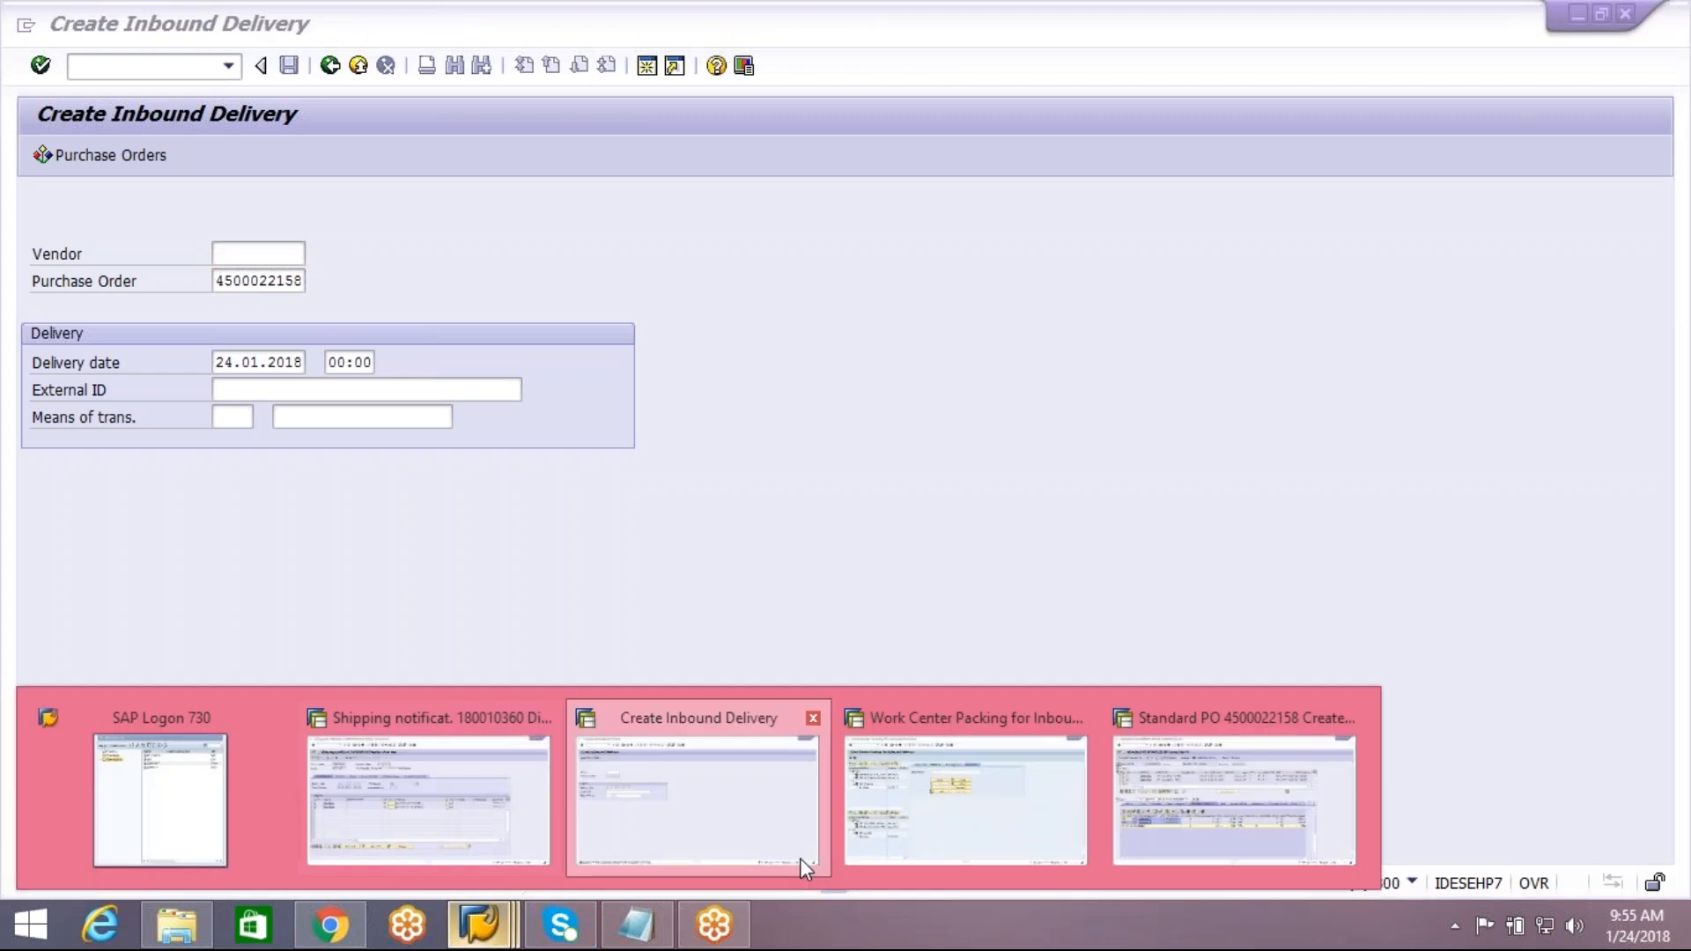
left_click(1027, 866)
left_click(330, 66)
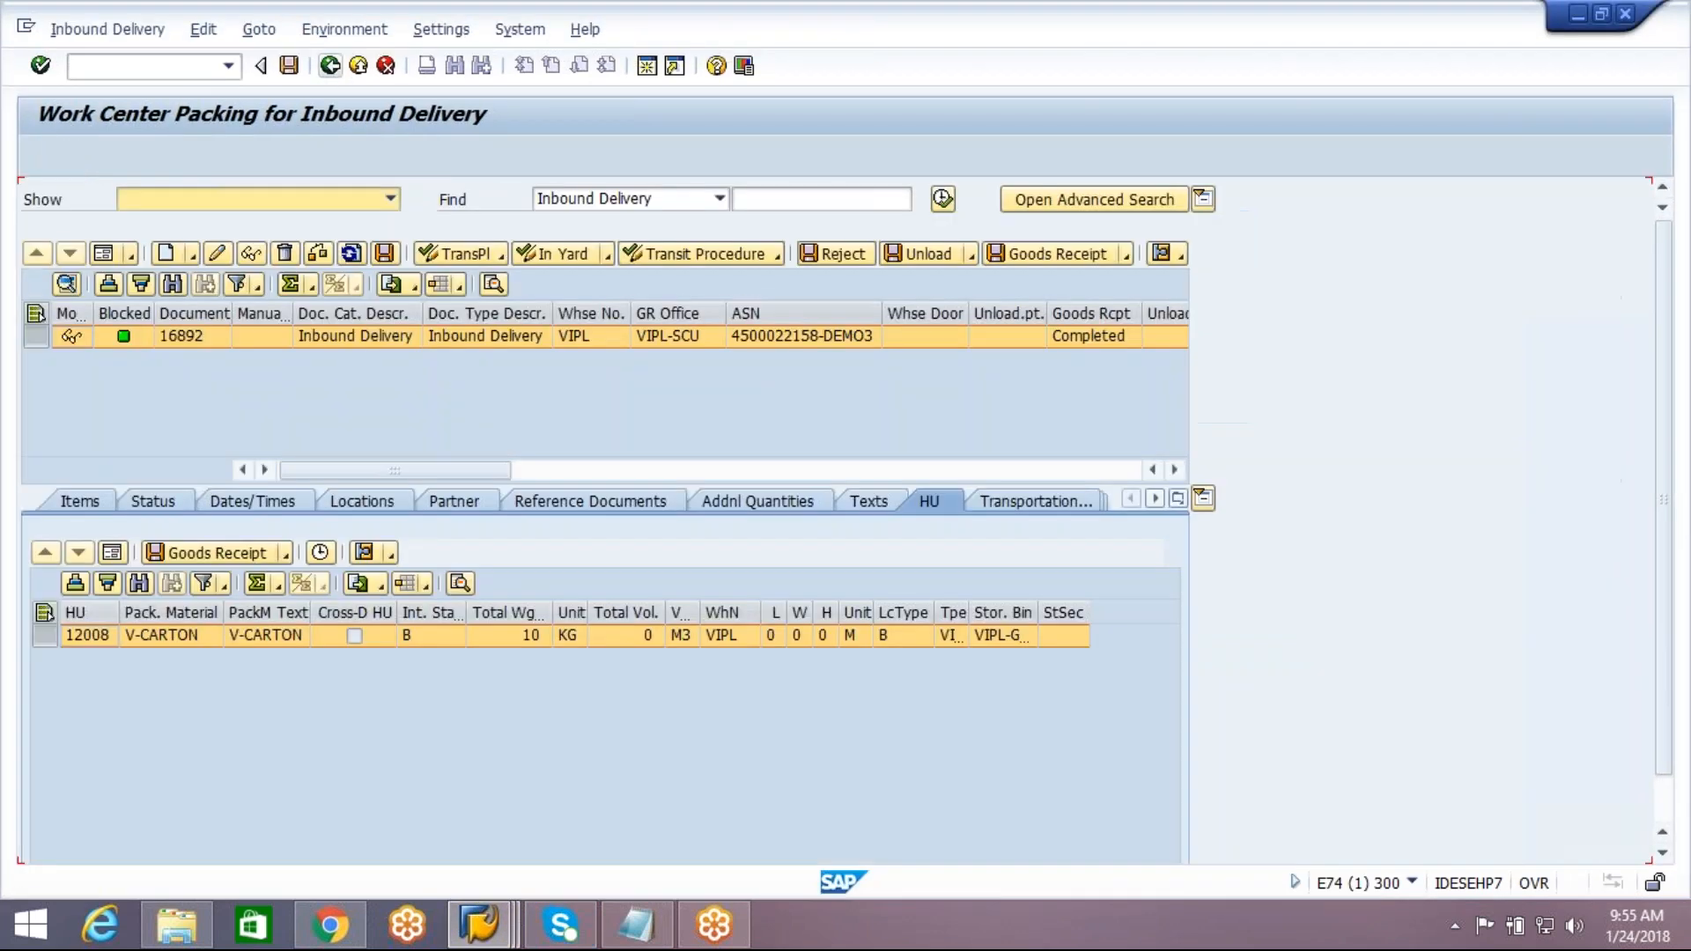
left_click(330, 66)
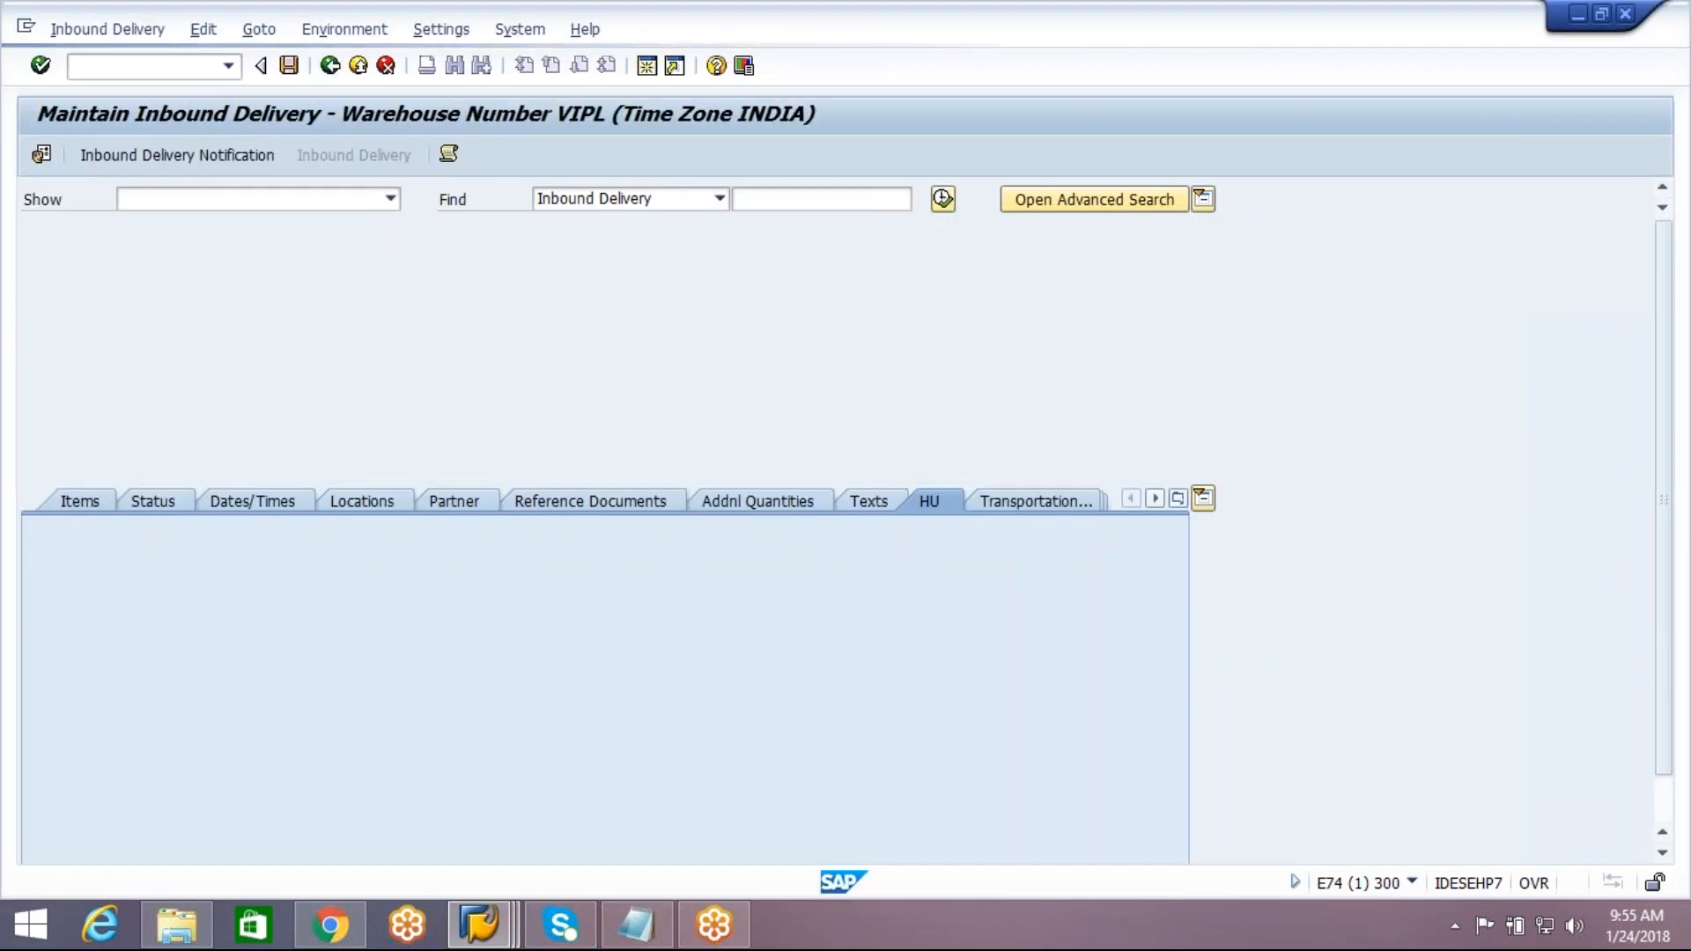
left_click(331, 66)
left_click(330, 66)
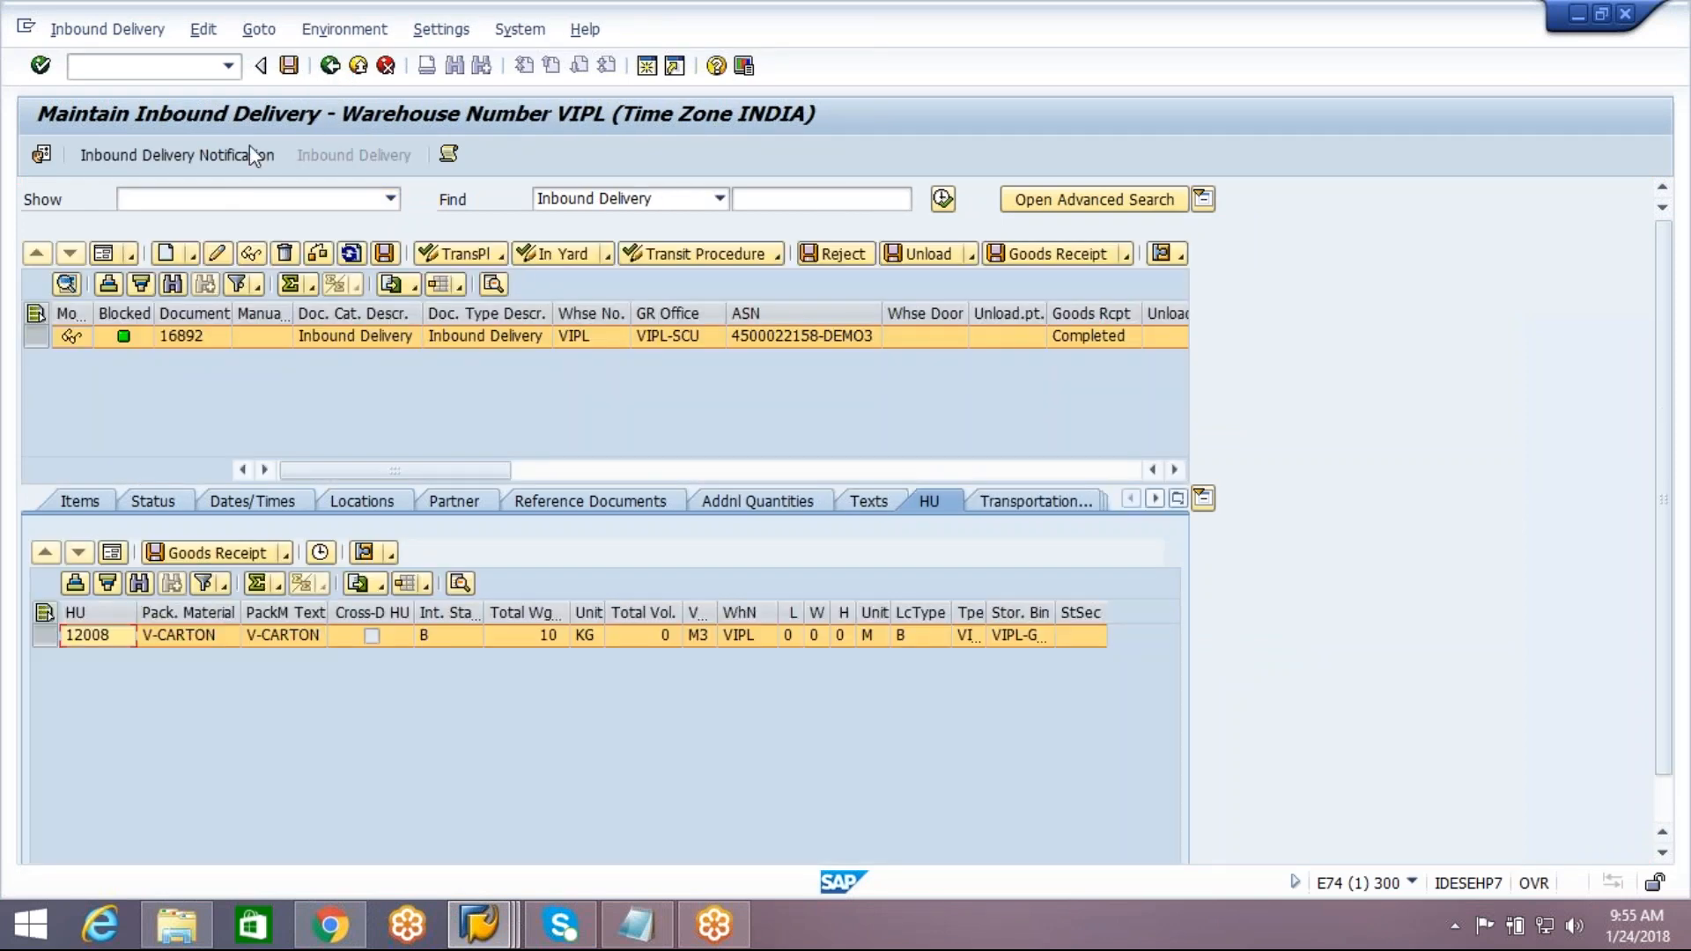
left_click(331, 67)
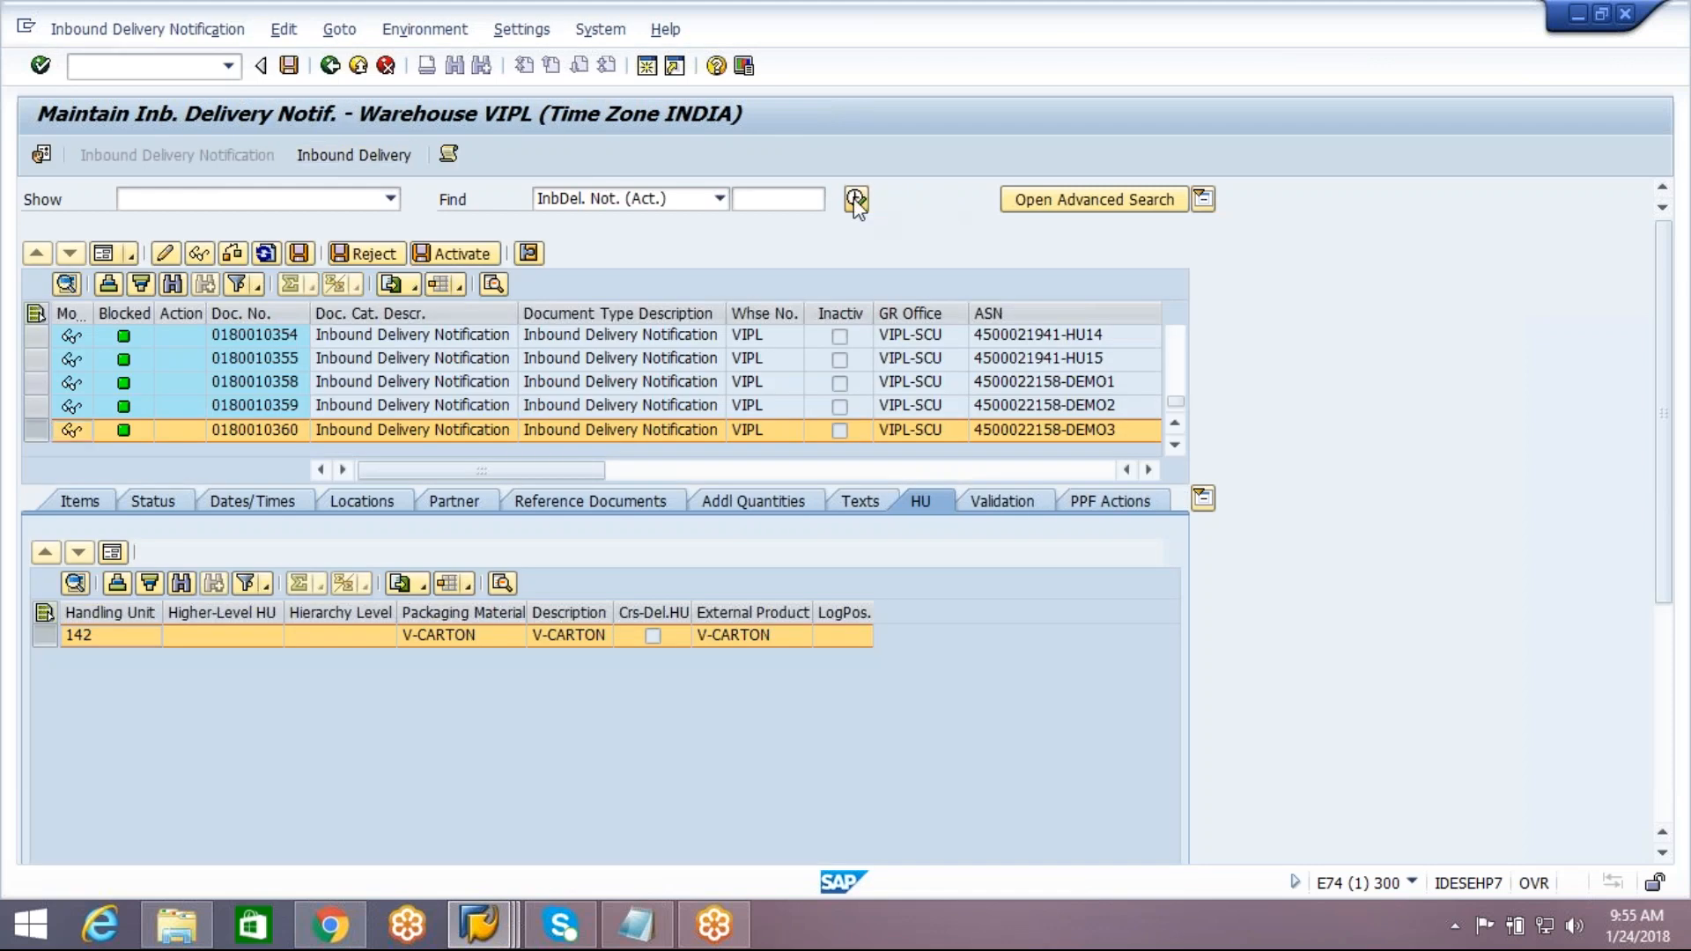
Rerun the unrestricted search for inbound delivery notifications, select the DEMO4 notification and examine its pallet and carton handling units
left_click(856, 201)
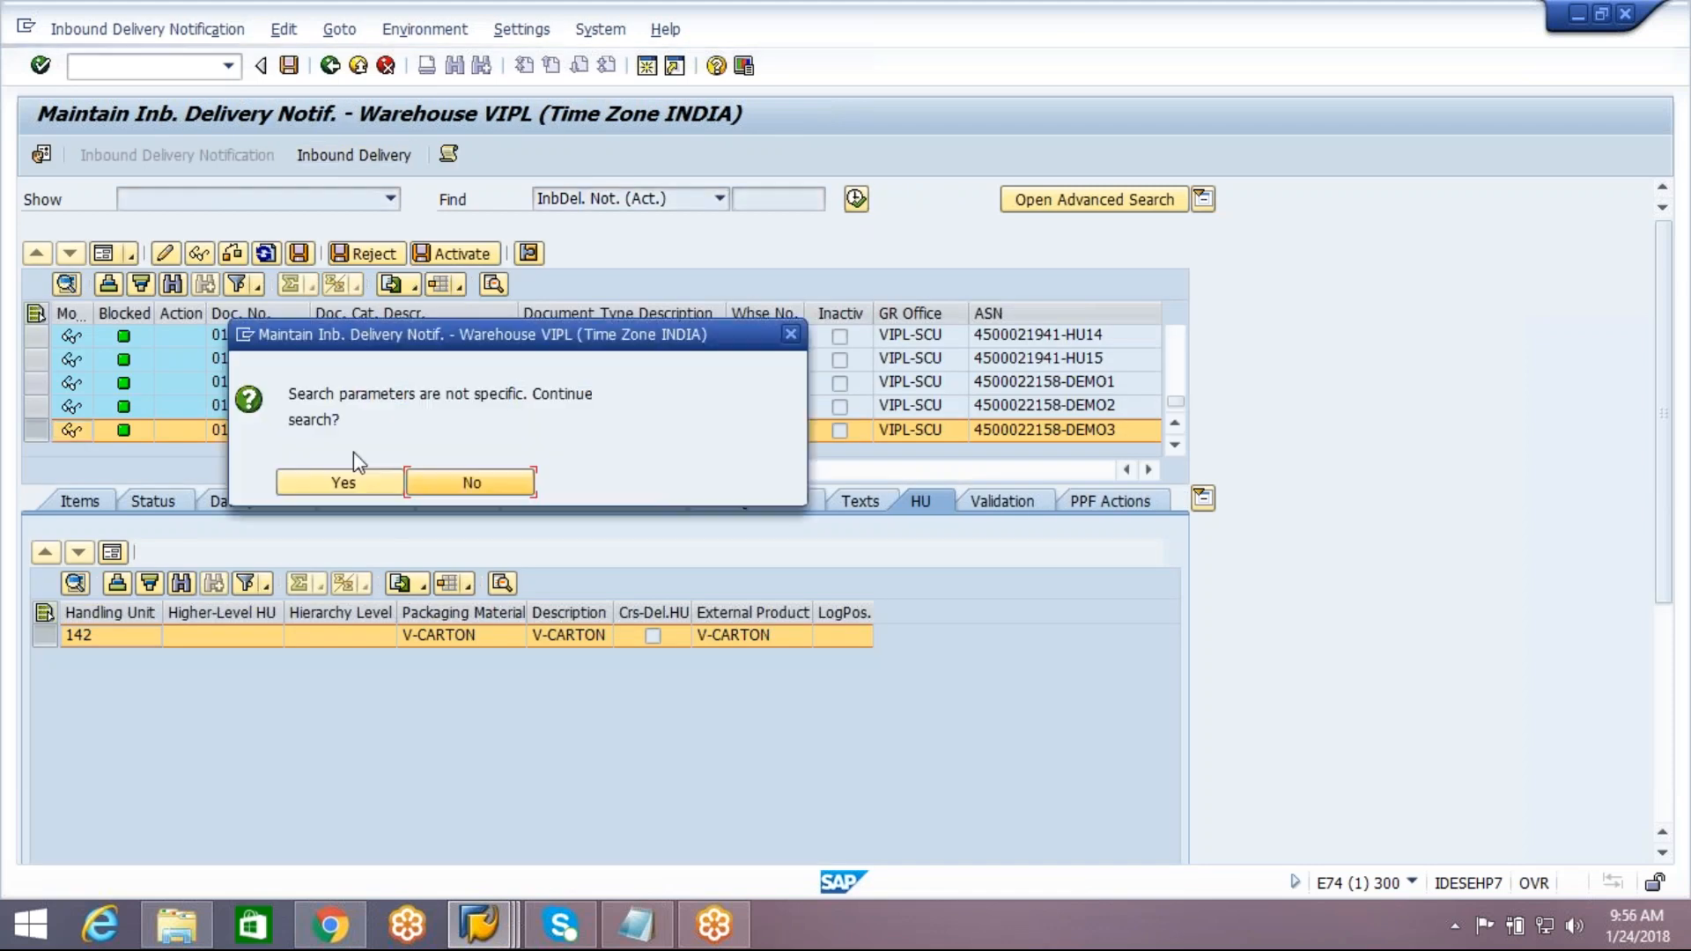
left_click(342, 480)
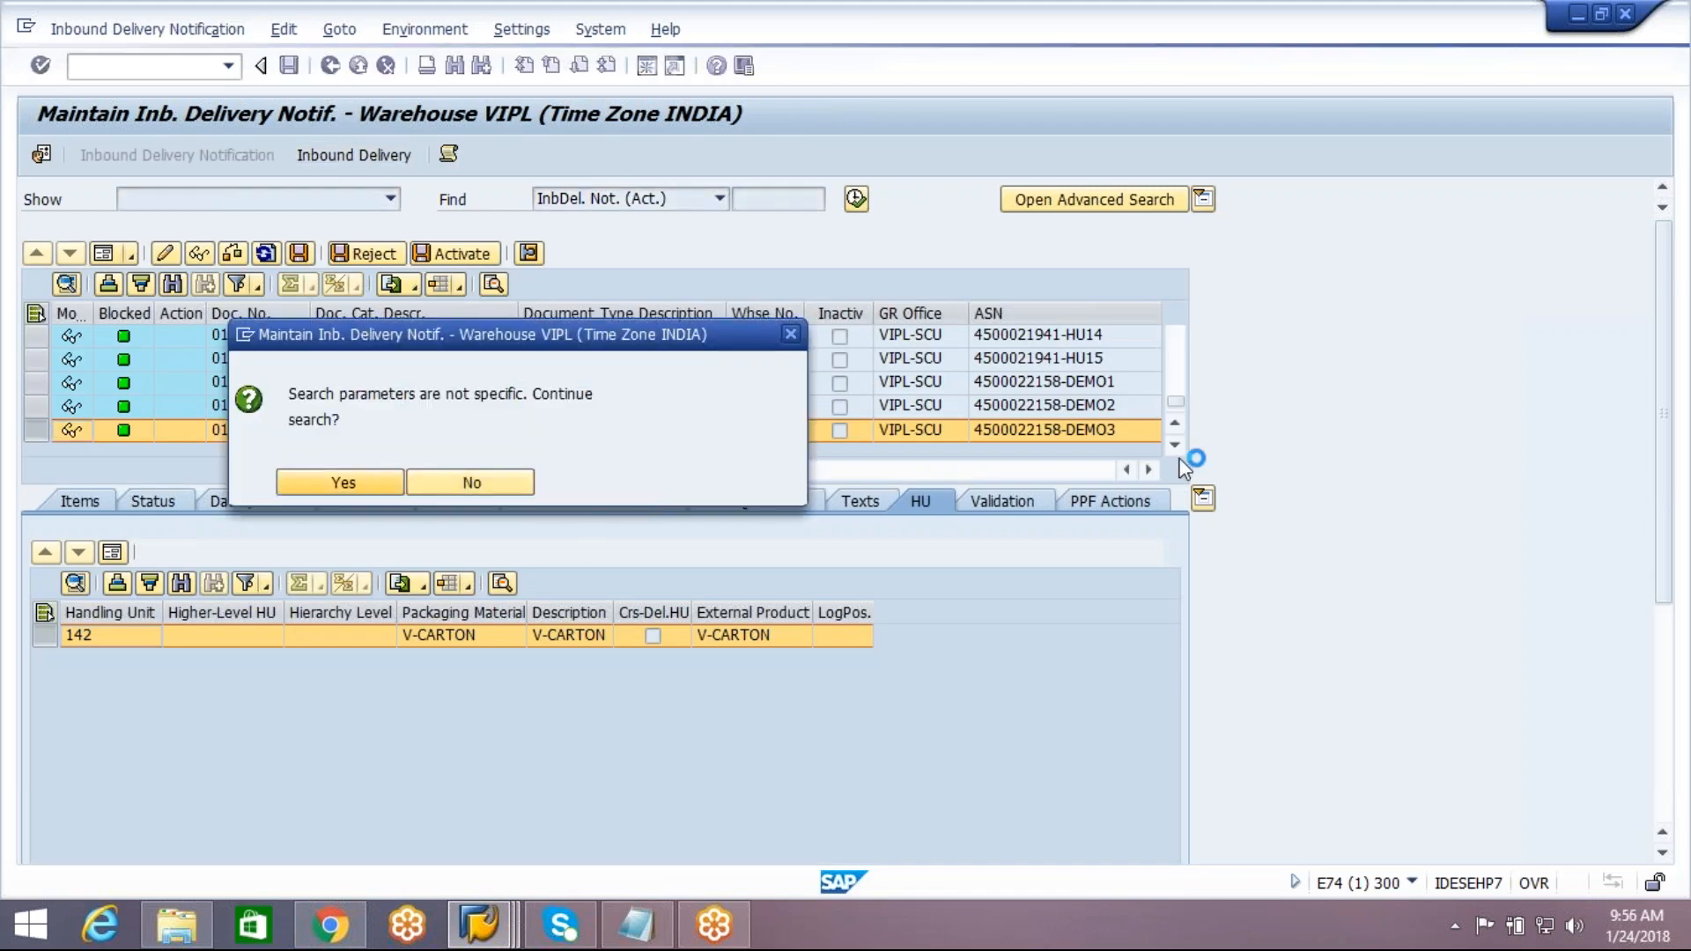
left_click(1175, 445)
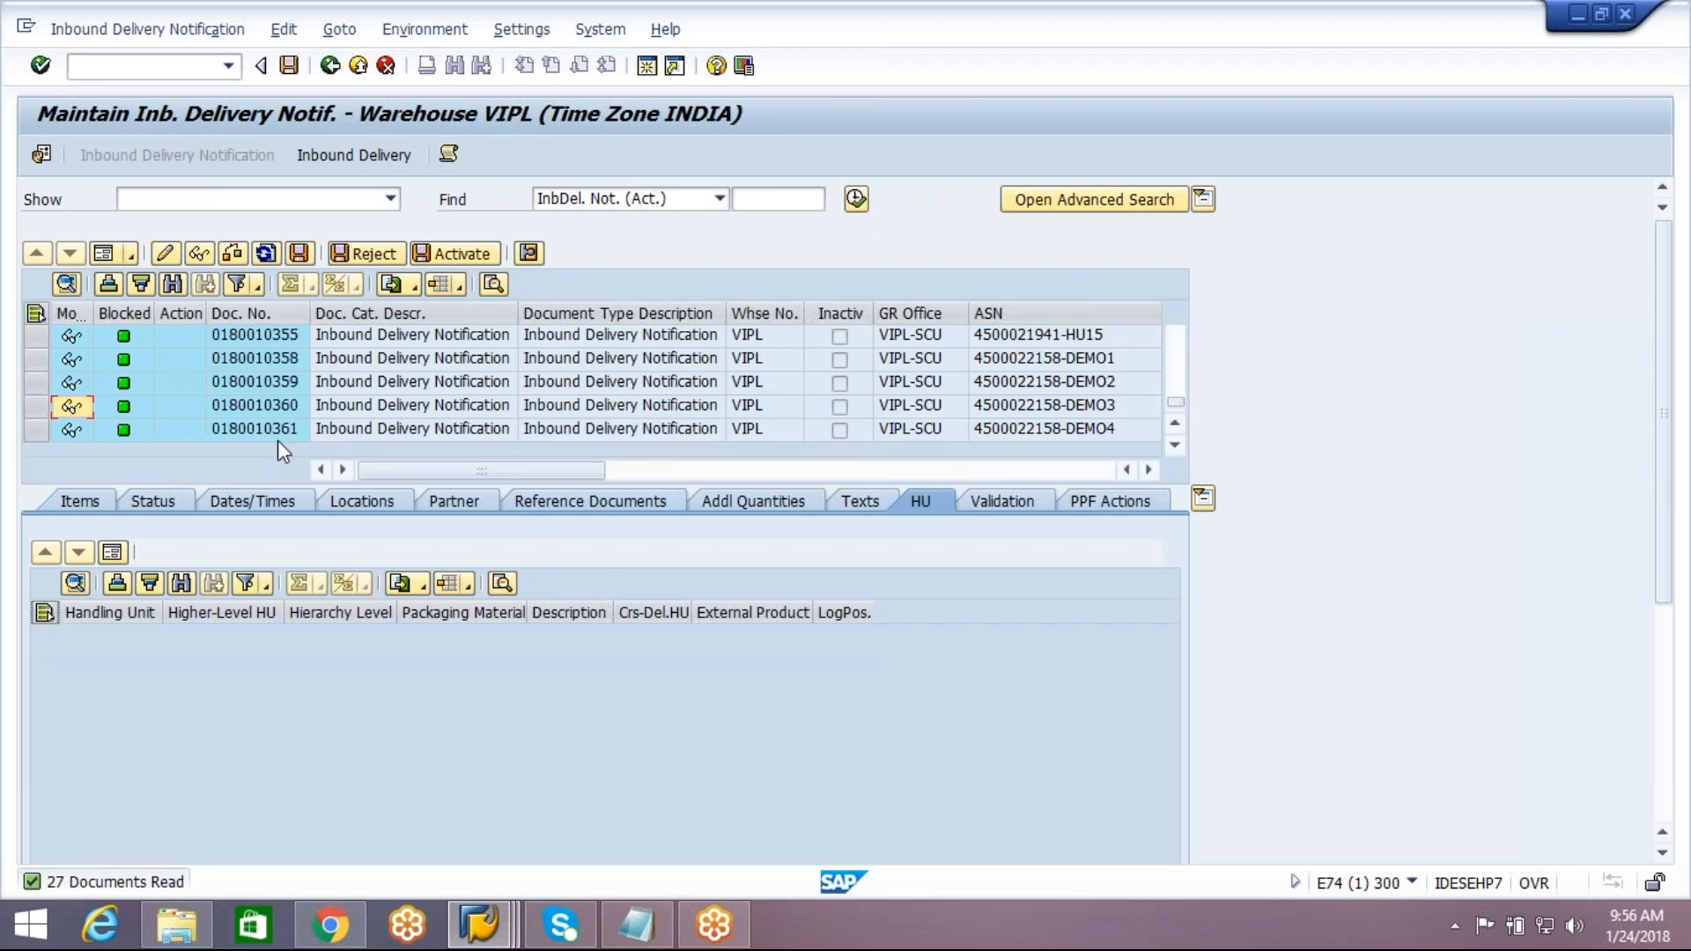
left_click(278, 431)
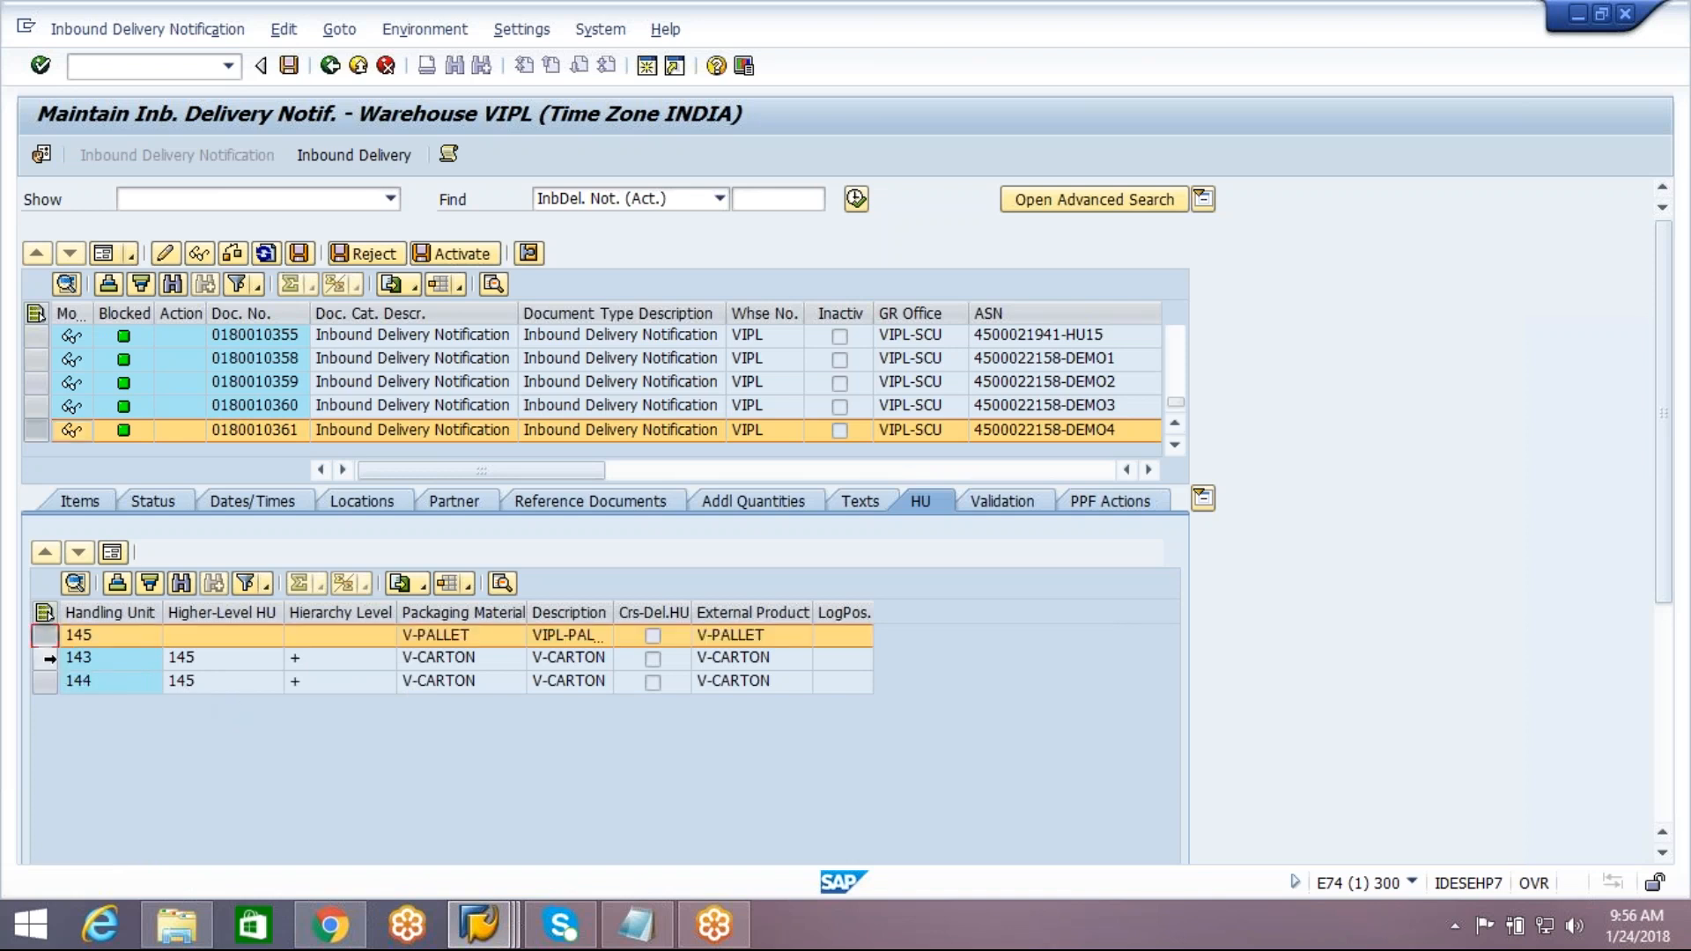
left_click(44, 658)
left_click(44, 680)
left_click(44, 658)
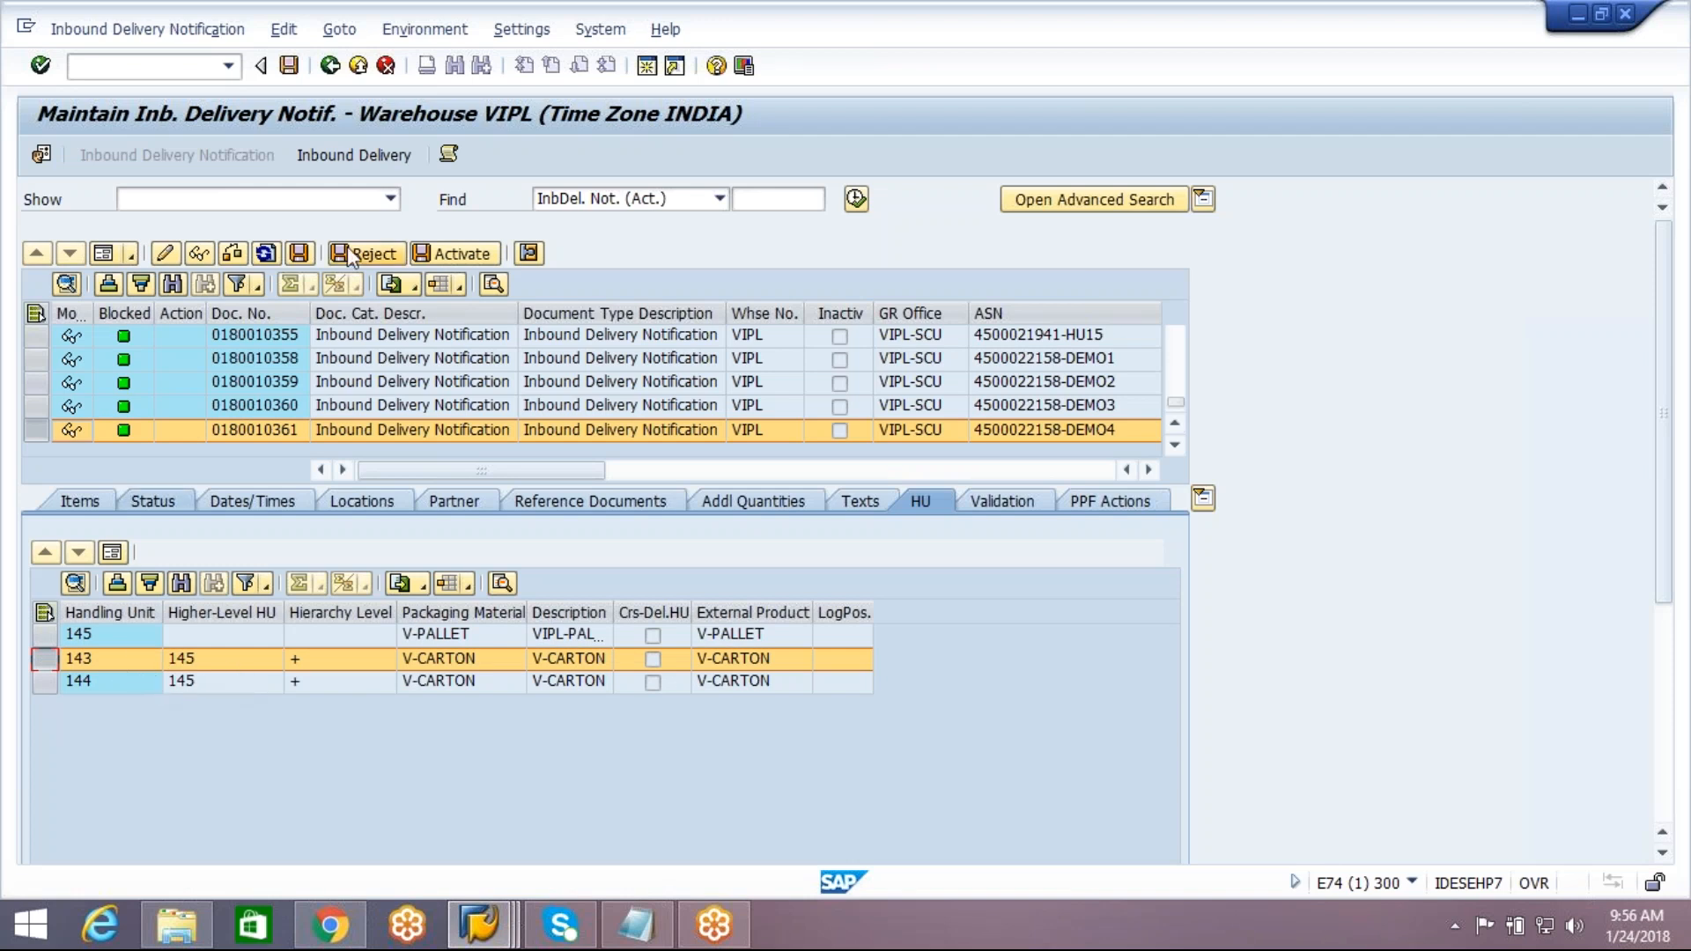
Open the DEMO4 inbound delivery, show its handling units and expand pallet handling unit 145 in the packing work center
left_click(372, 155)
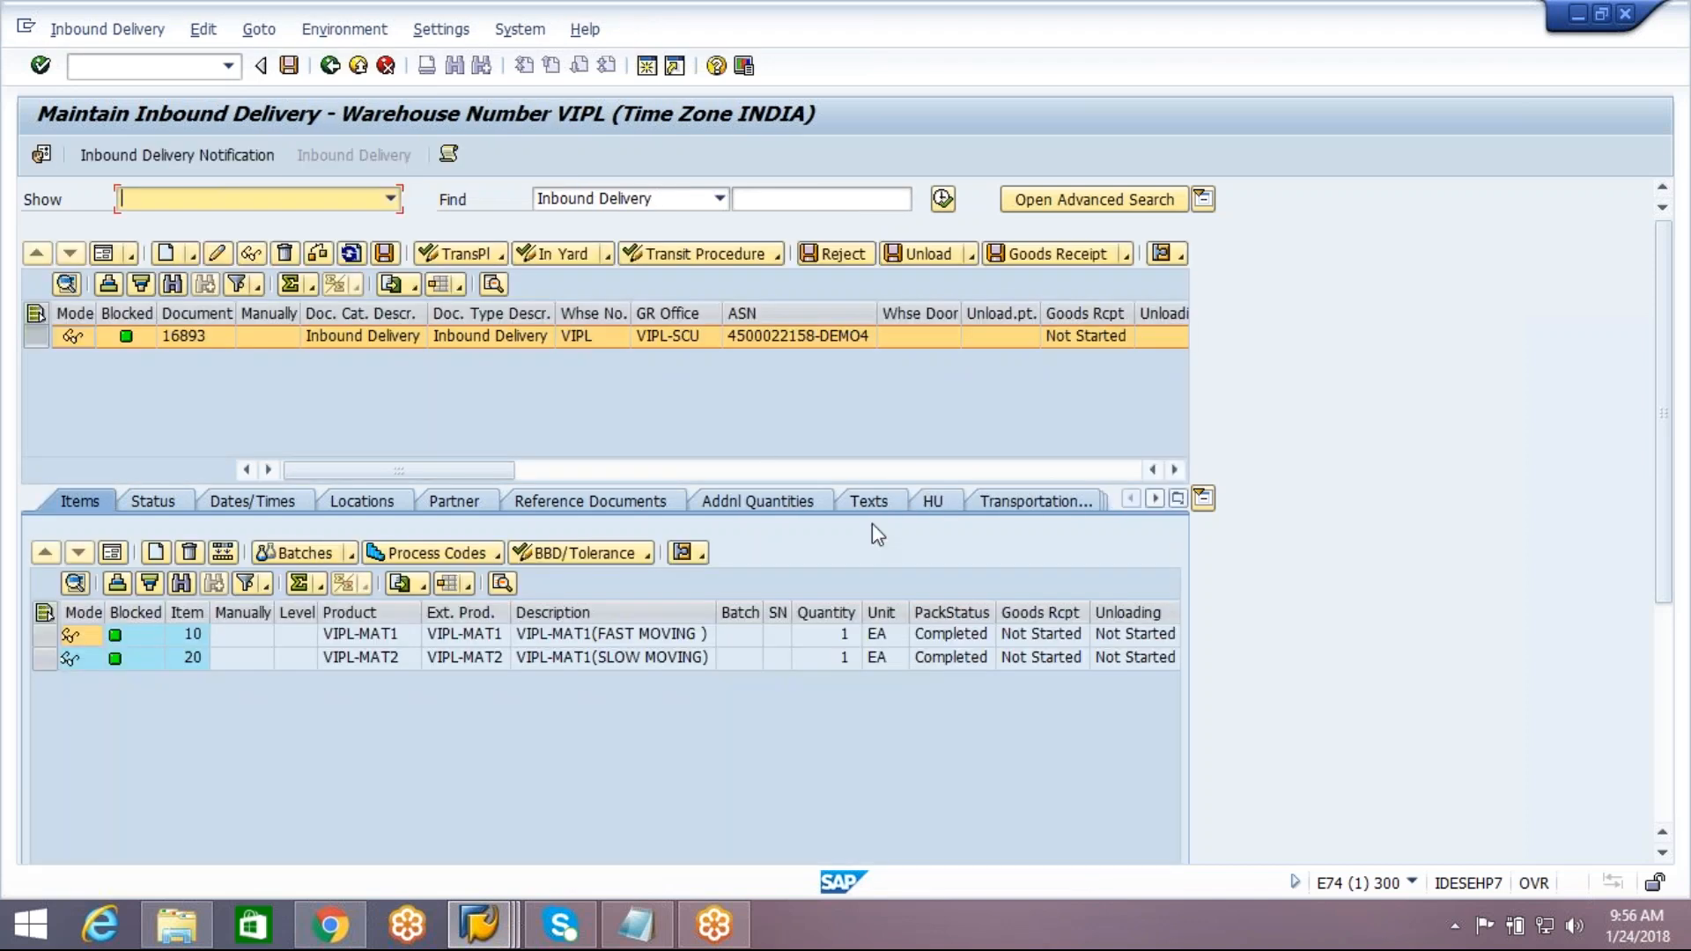
left_click(932, 510)
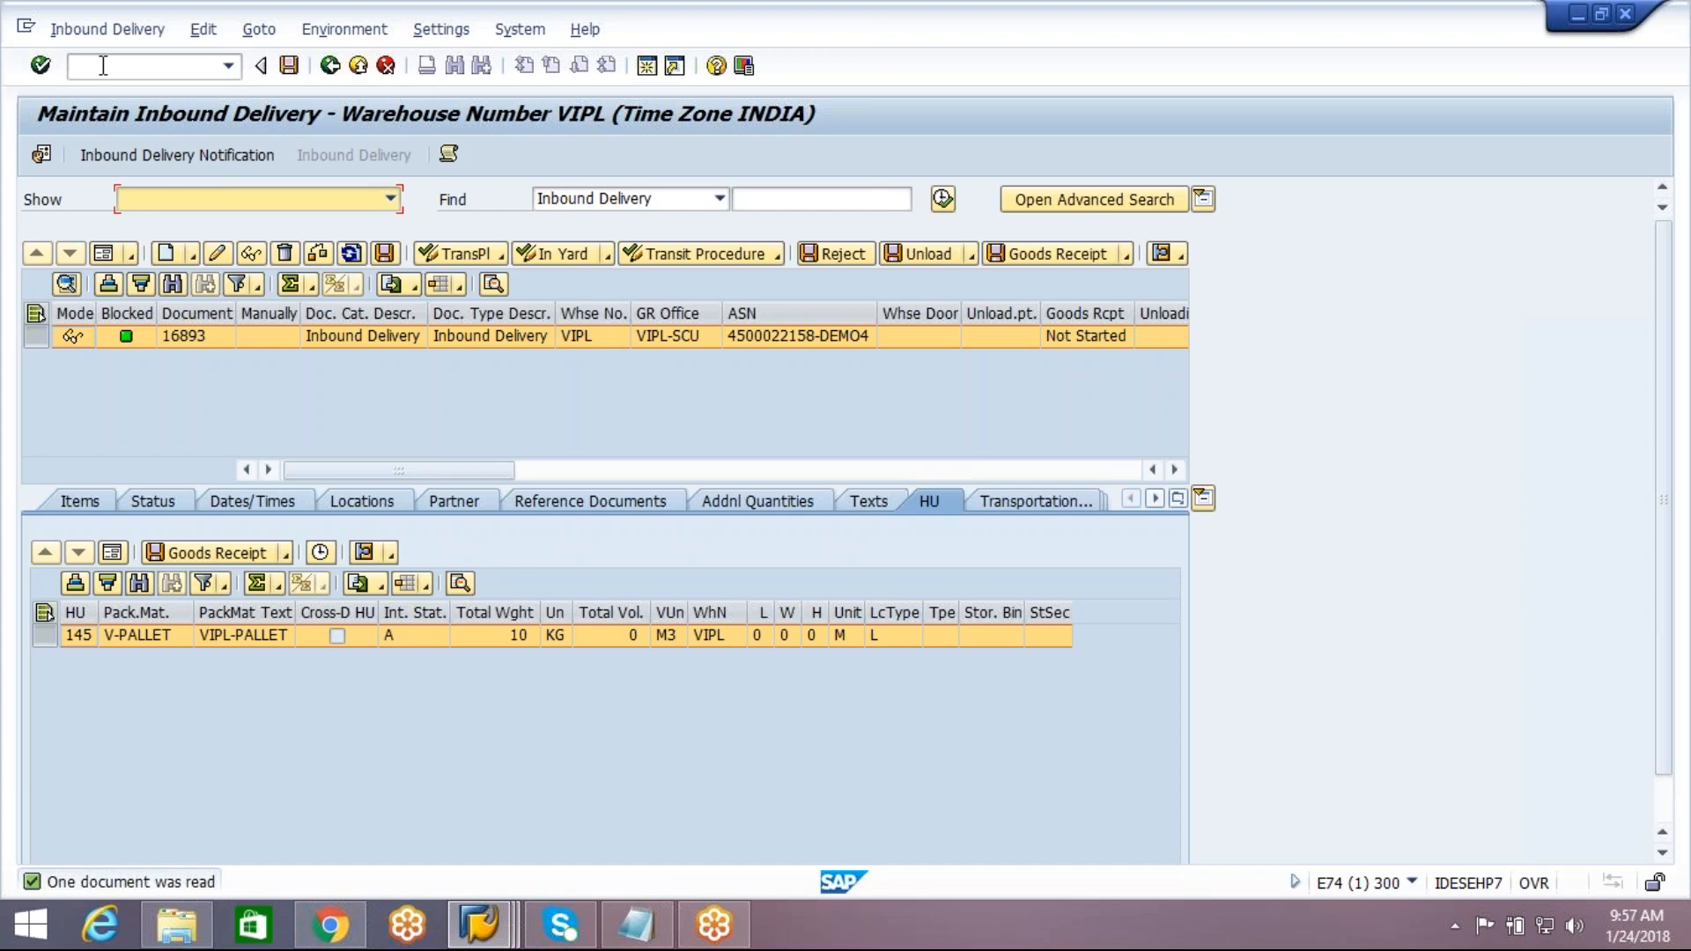
left_click(108, 31)
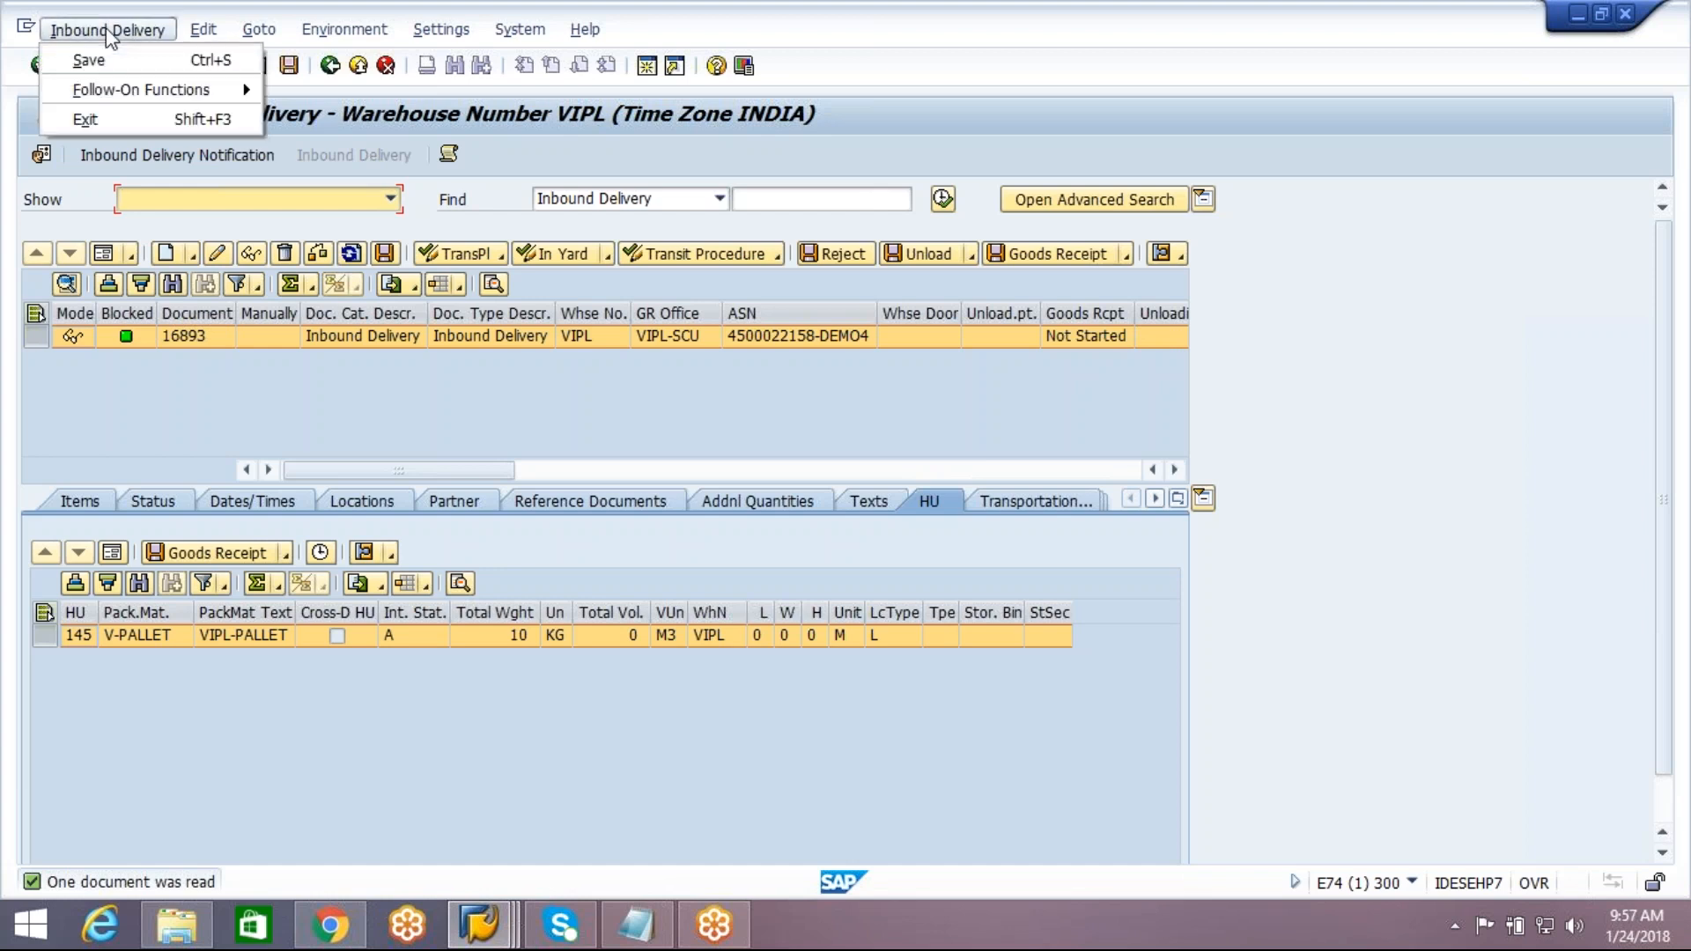
mouse_move(202, 89)
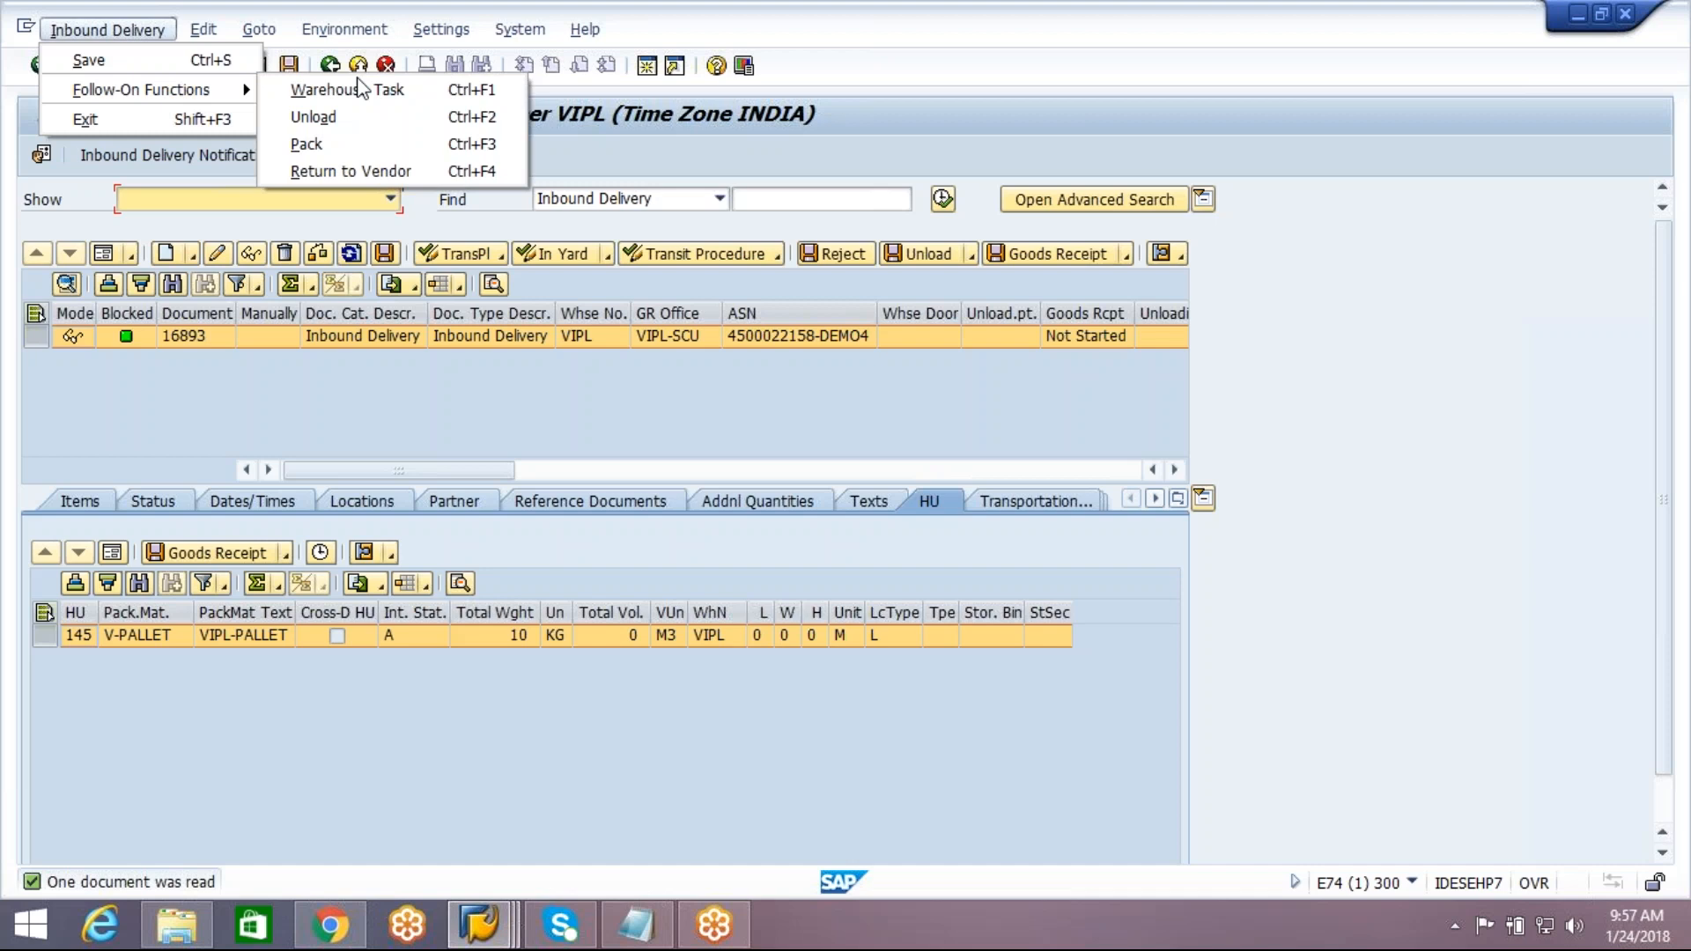
left_click(348, 144)
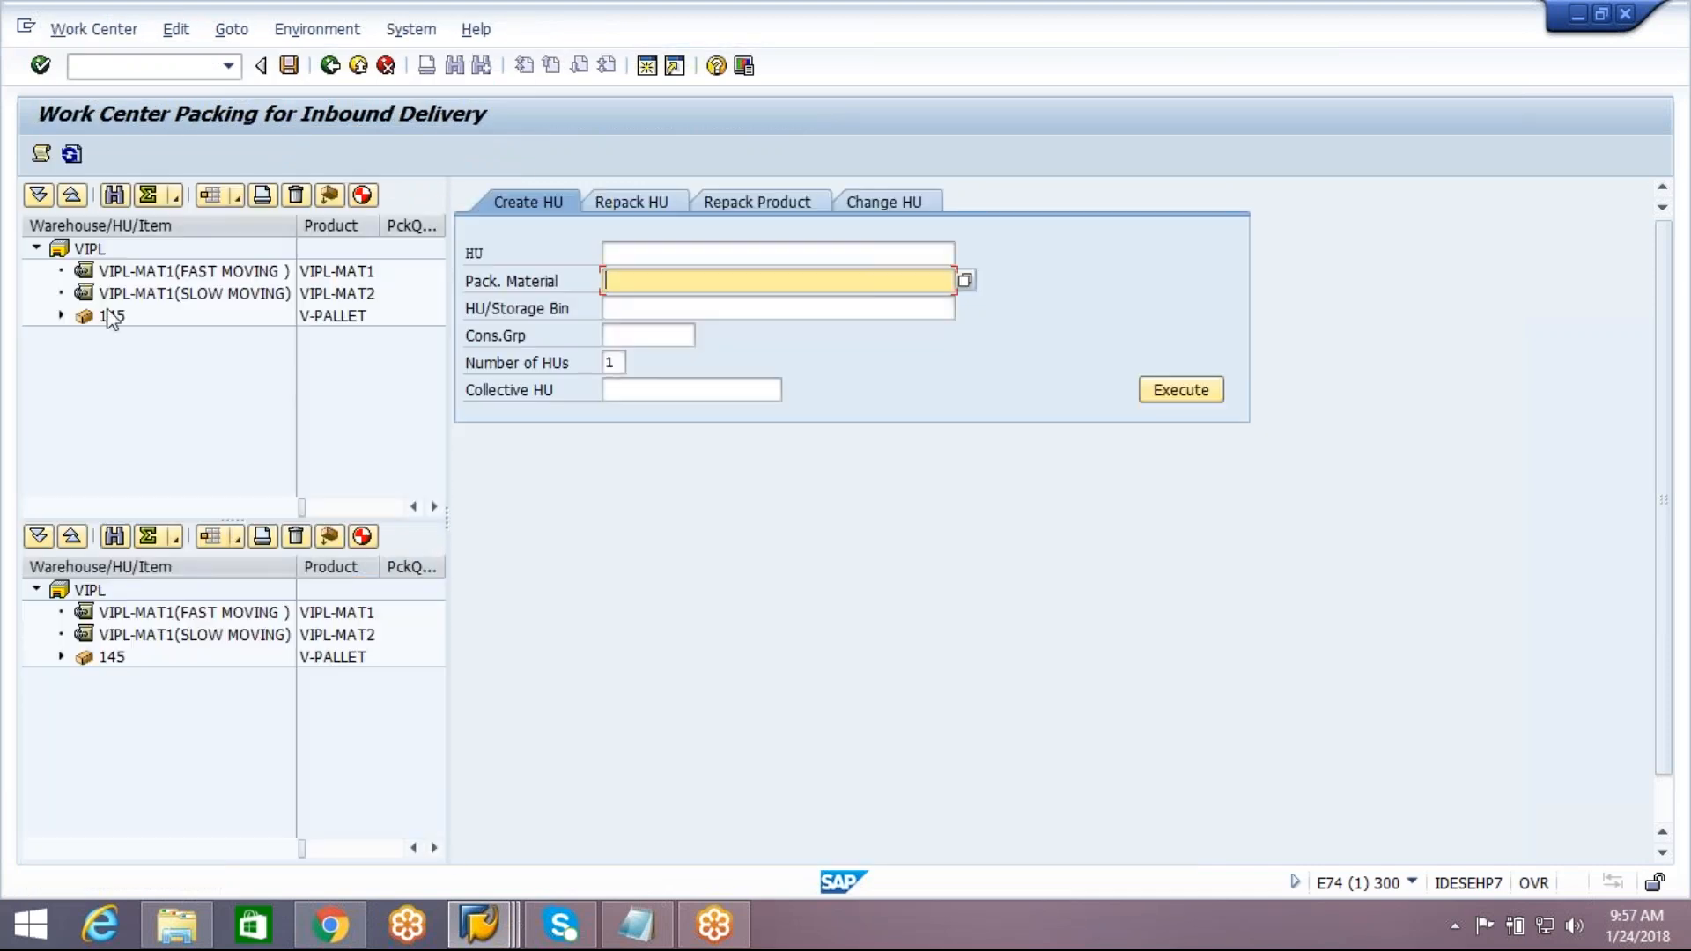
left_click(60, 315)
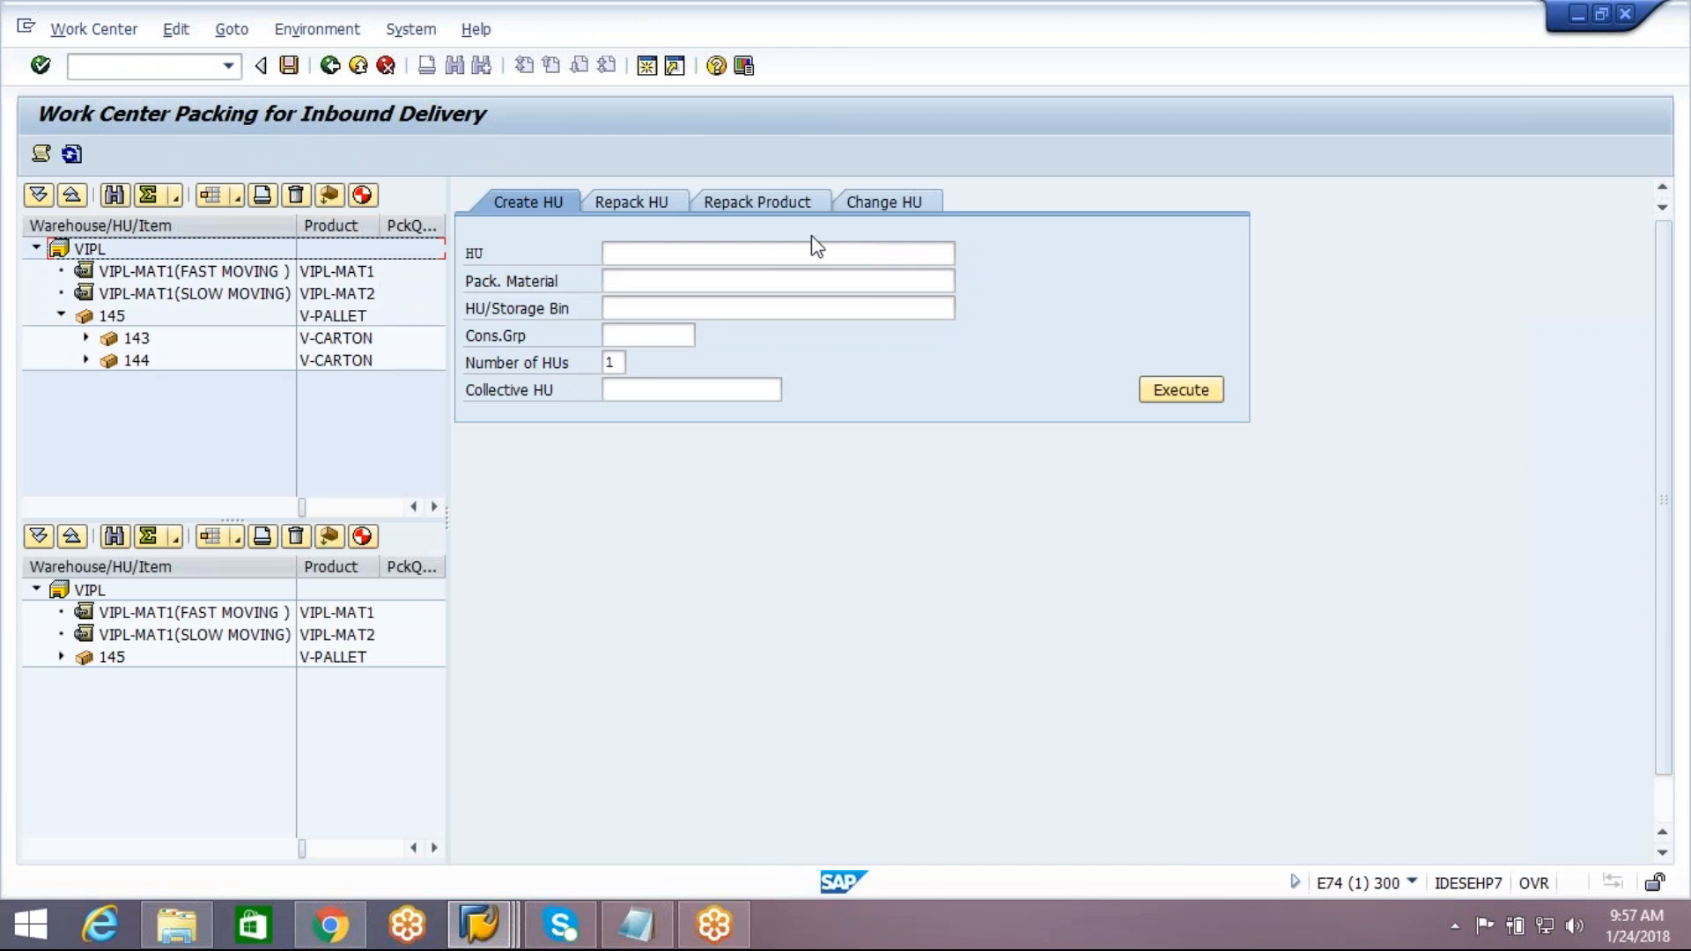
Empty pallet handling unit 145 and save the packing change
left_click(896, 208)
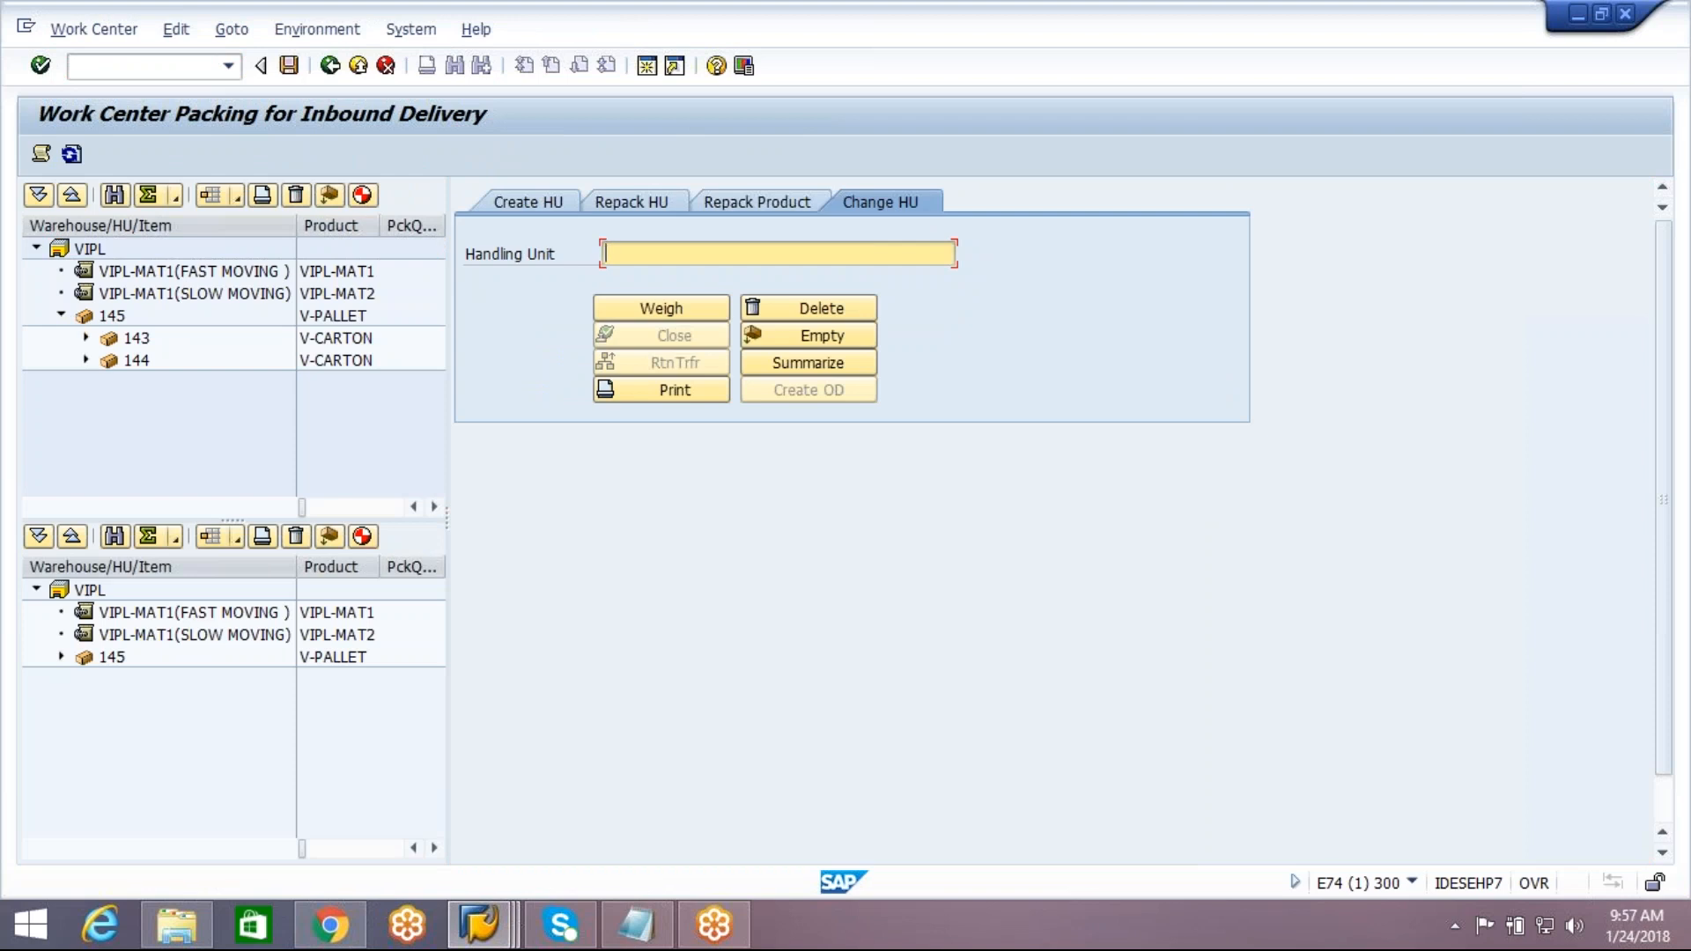
type("145")
left_click(841, 339)
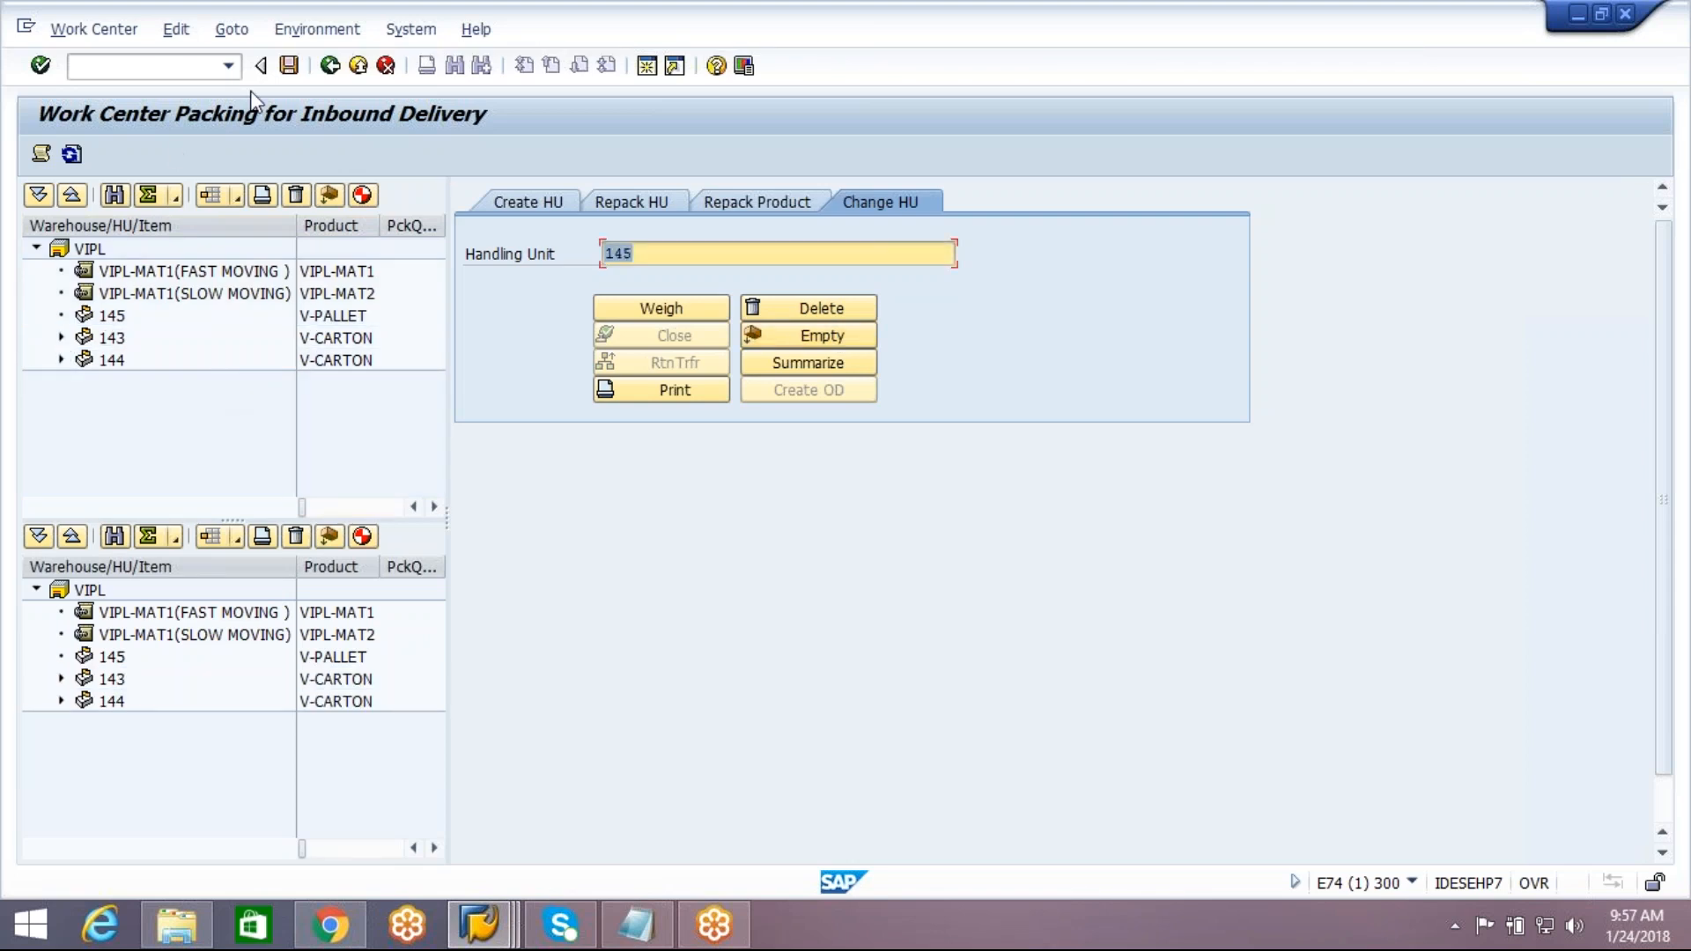
left_click(289, 66)
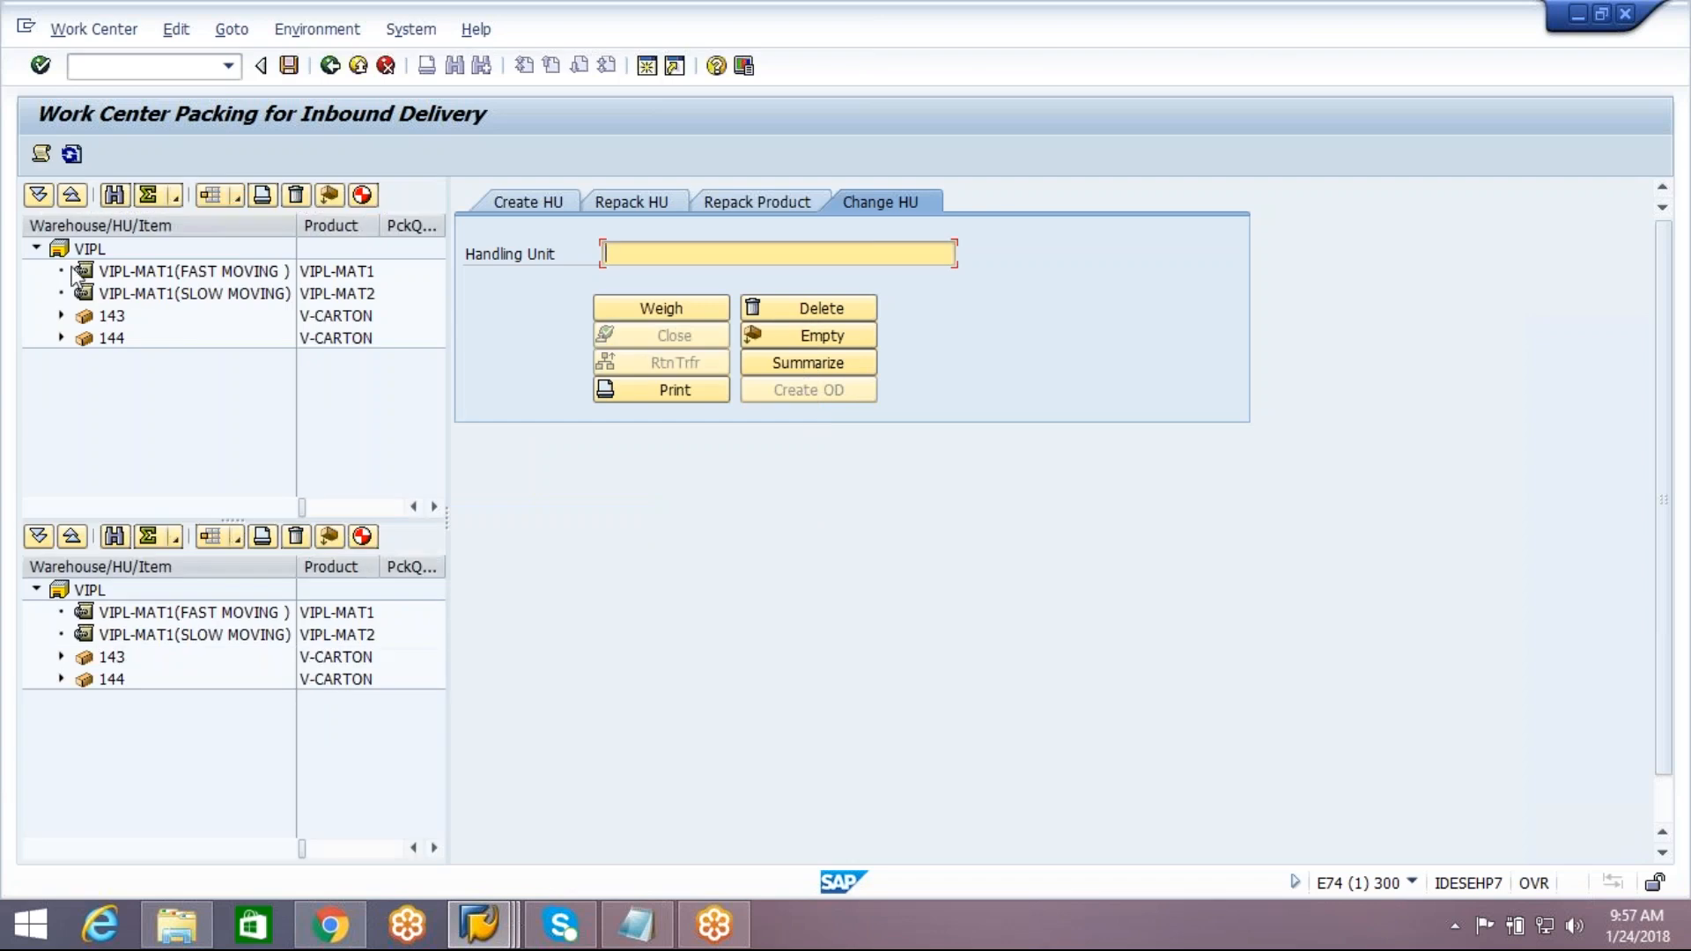
Return from packing to the DEMO4 inbound delivery and post its goods receipt
left_click(61, 316)
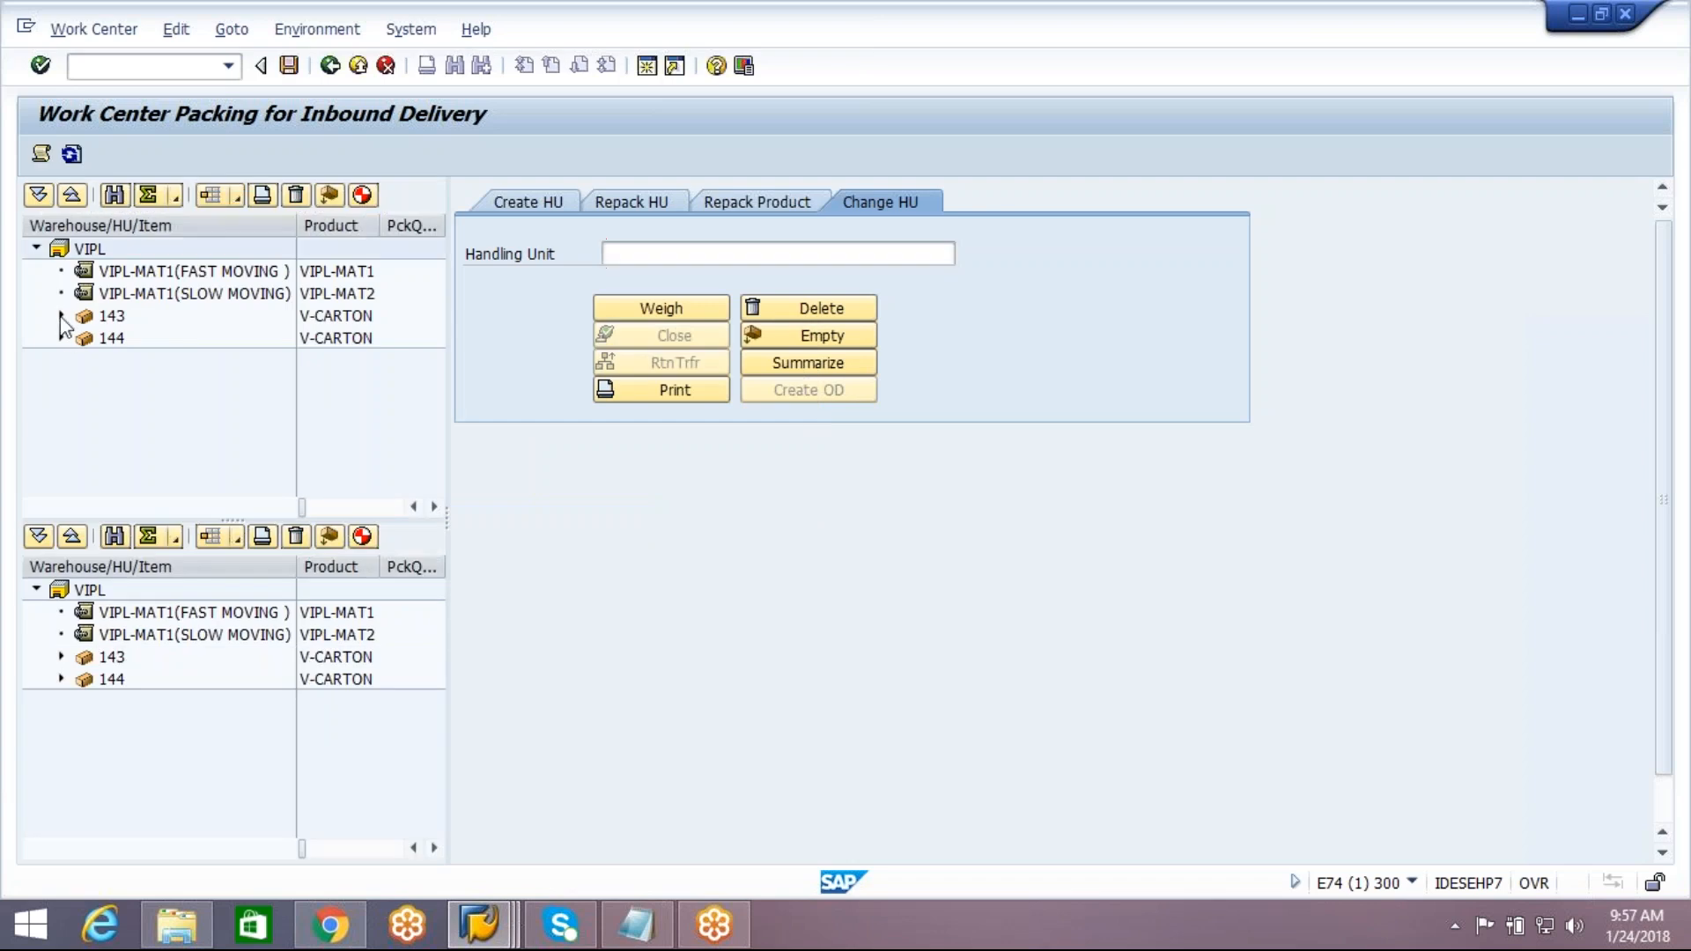
left_click(61, 359)
left_click(331, 66)
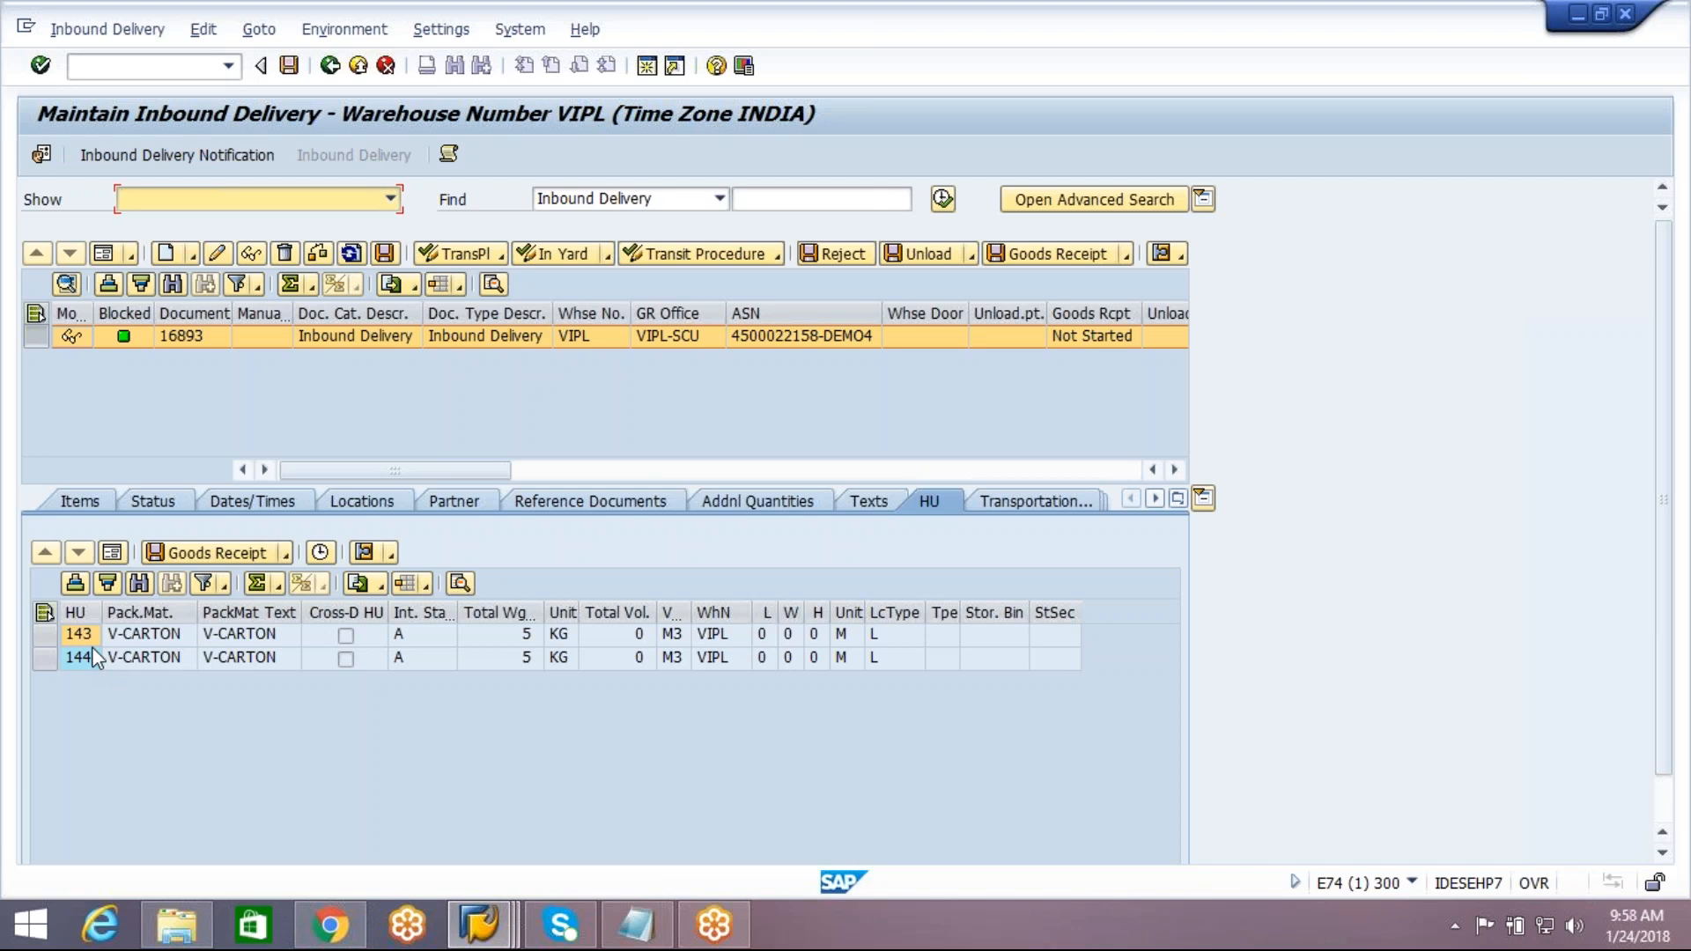
left_click(1061, 258)
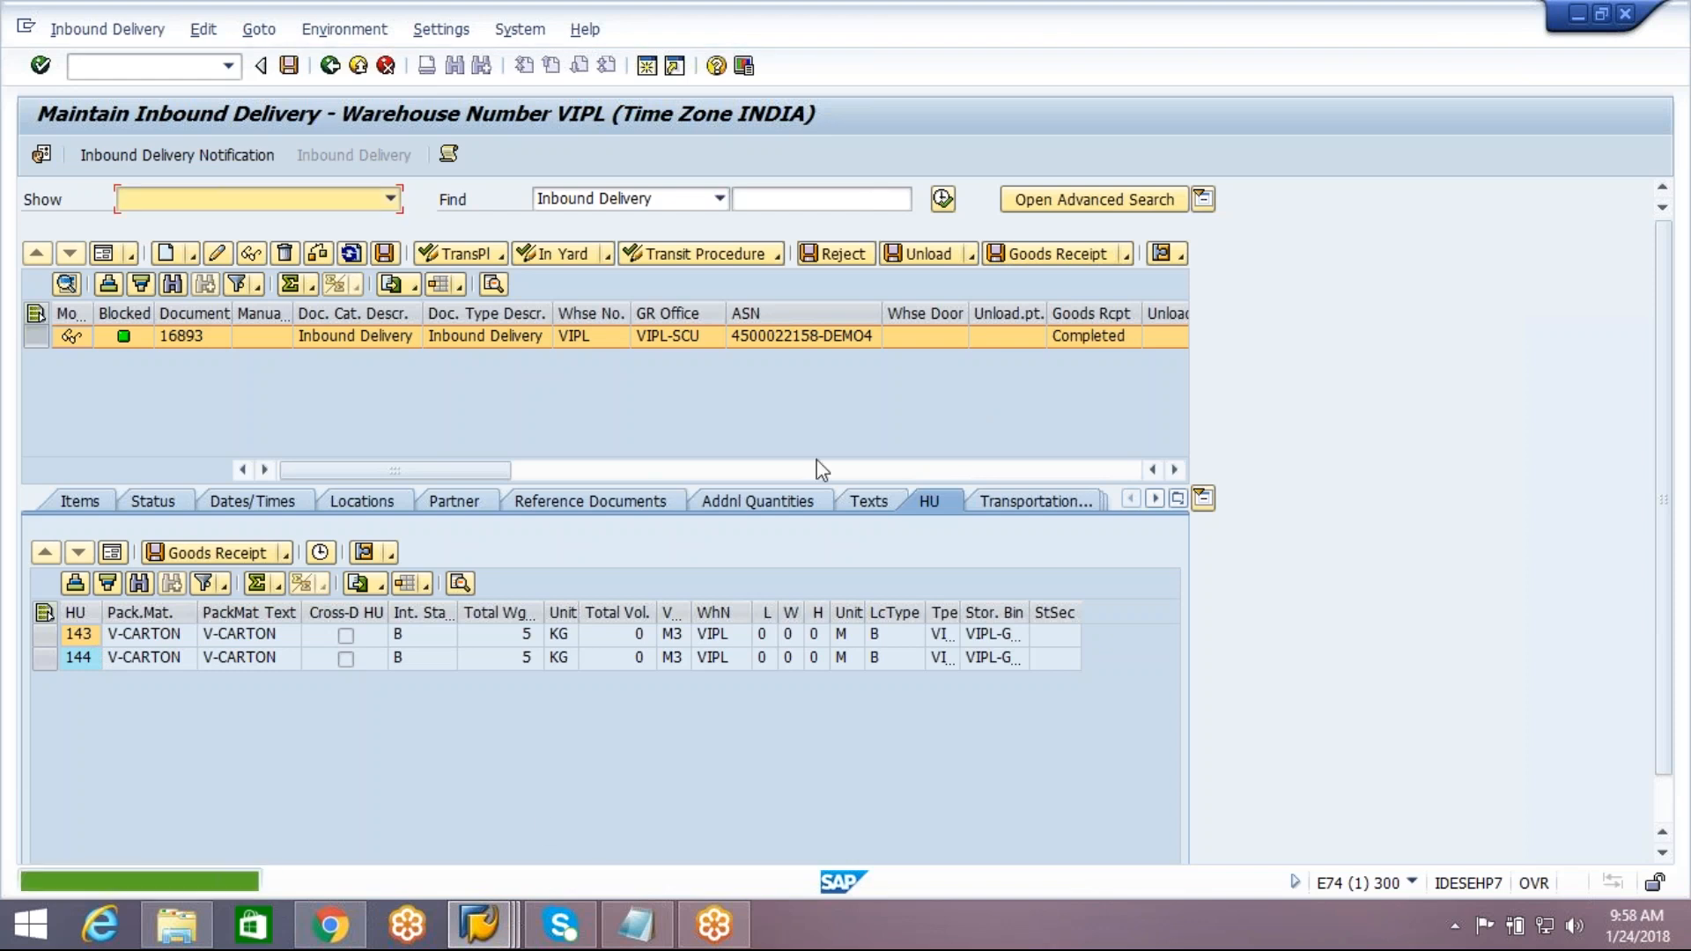
Display the DEMO4 inbound delivery in the ECC session and view the total content of its handling units
mouse_move(480, 925)
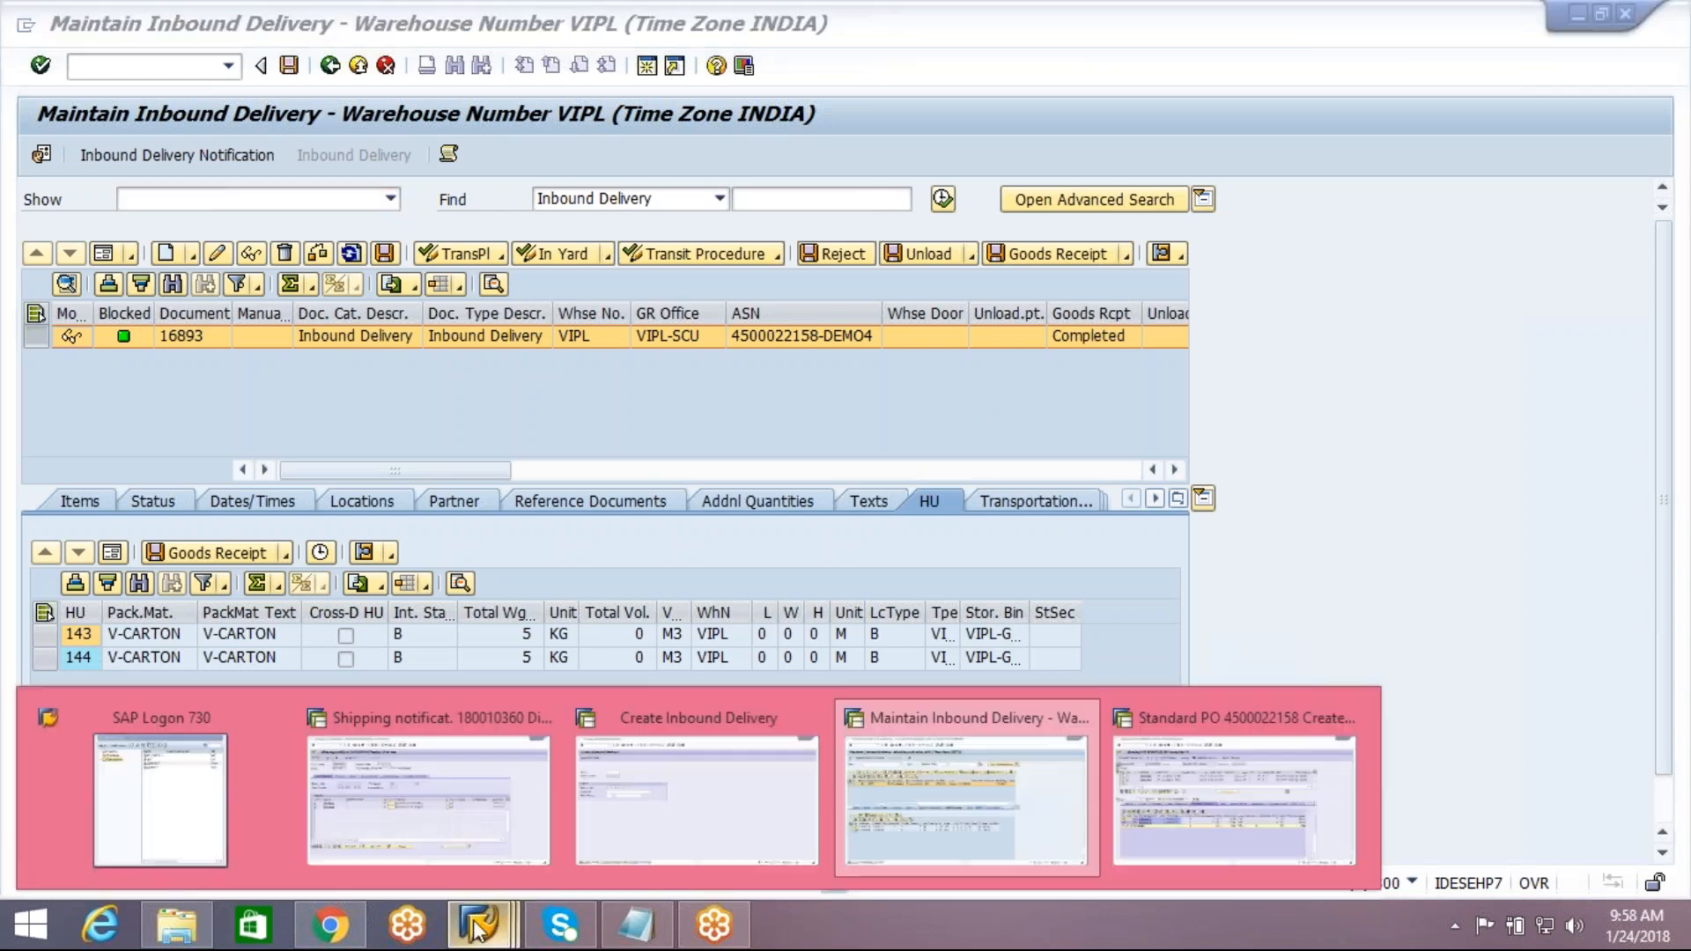
left_click(487, 803)
mouse_move(480, 925)
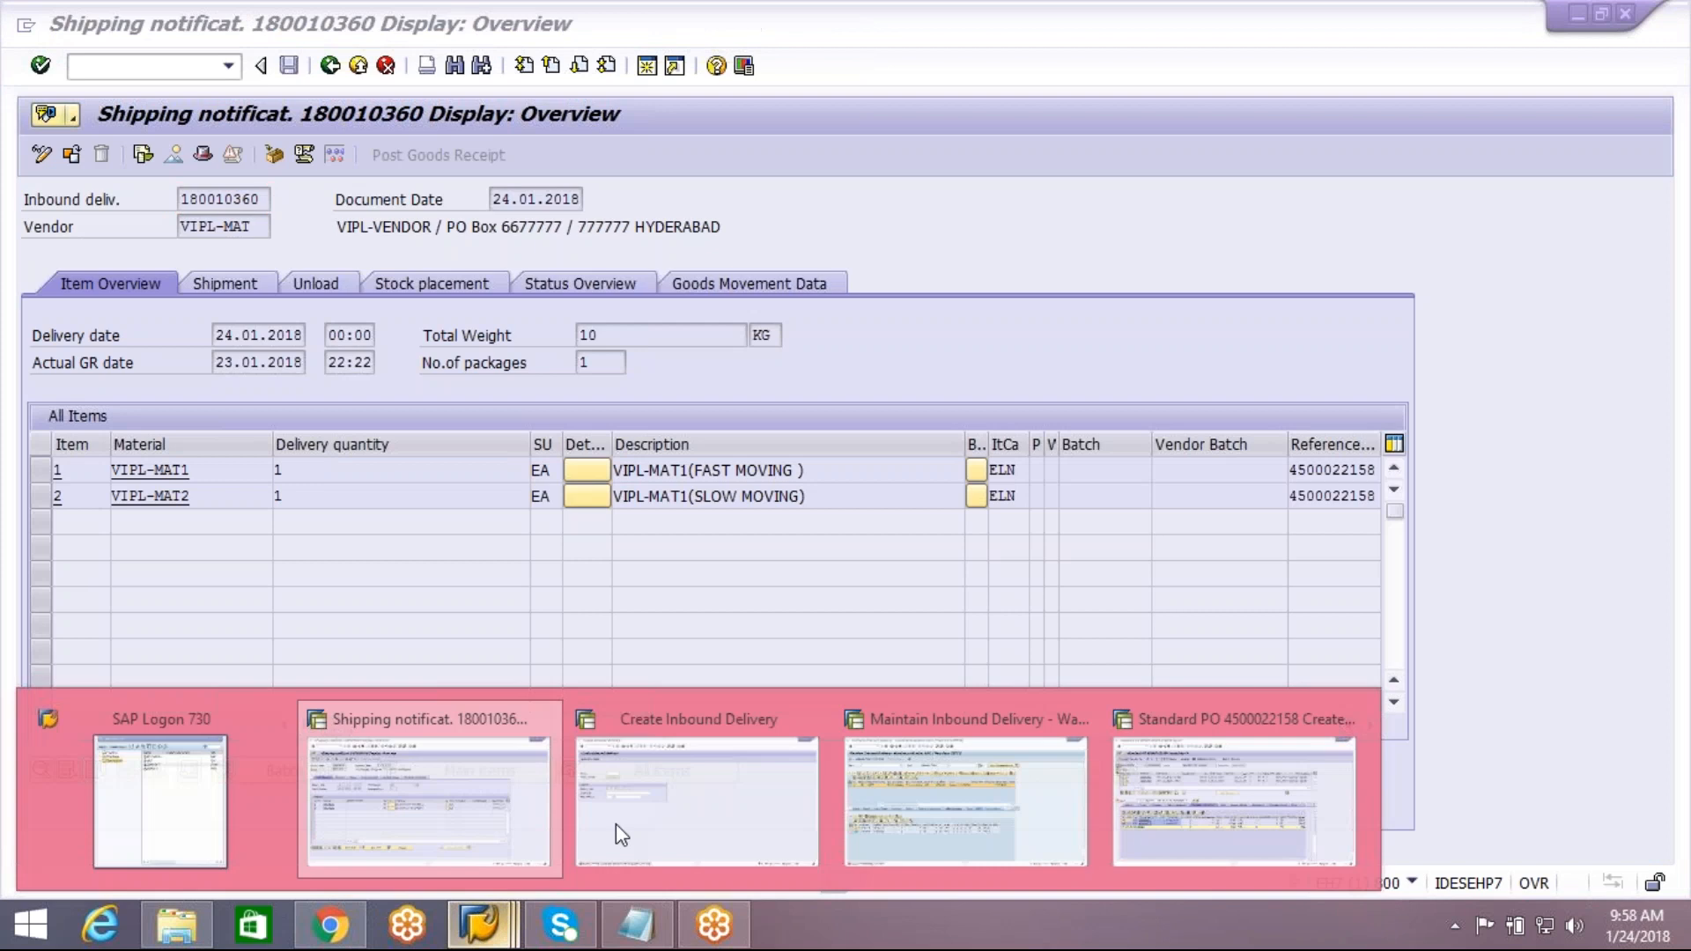
left_click(668, 816)
left_click(114, 32)
left_click(110, 145)
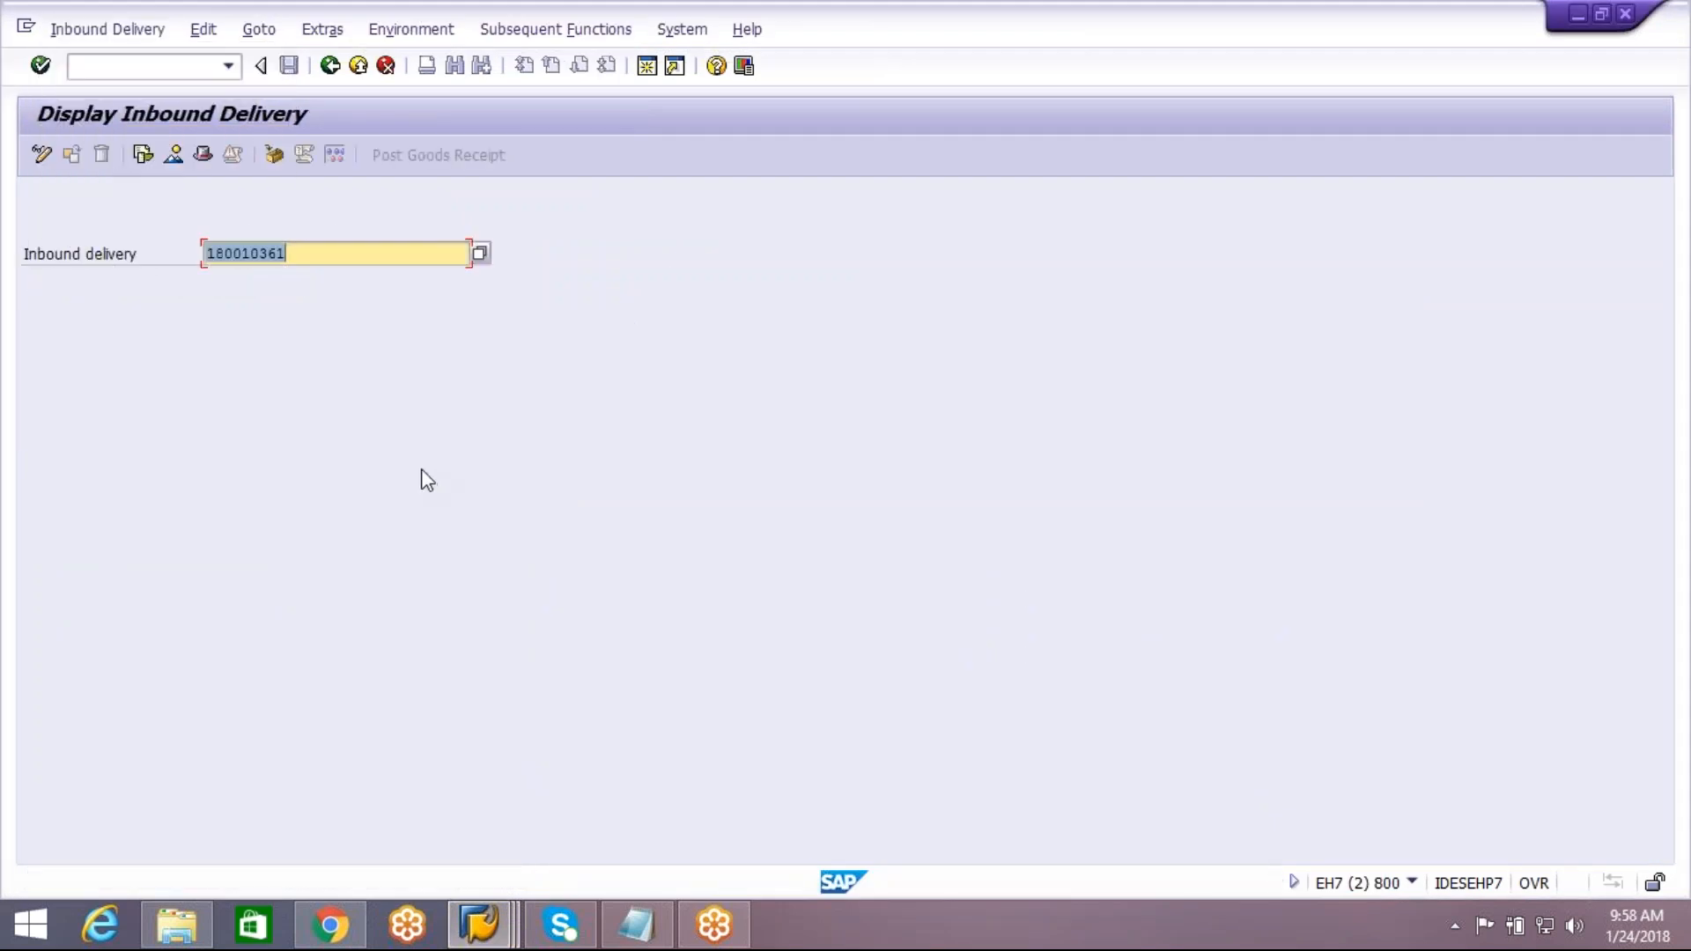
key("Return")
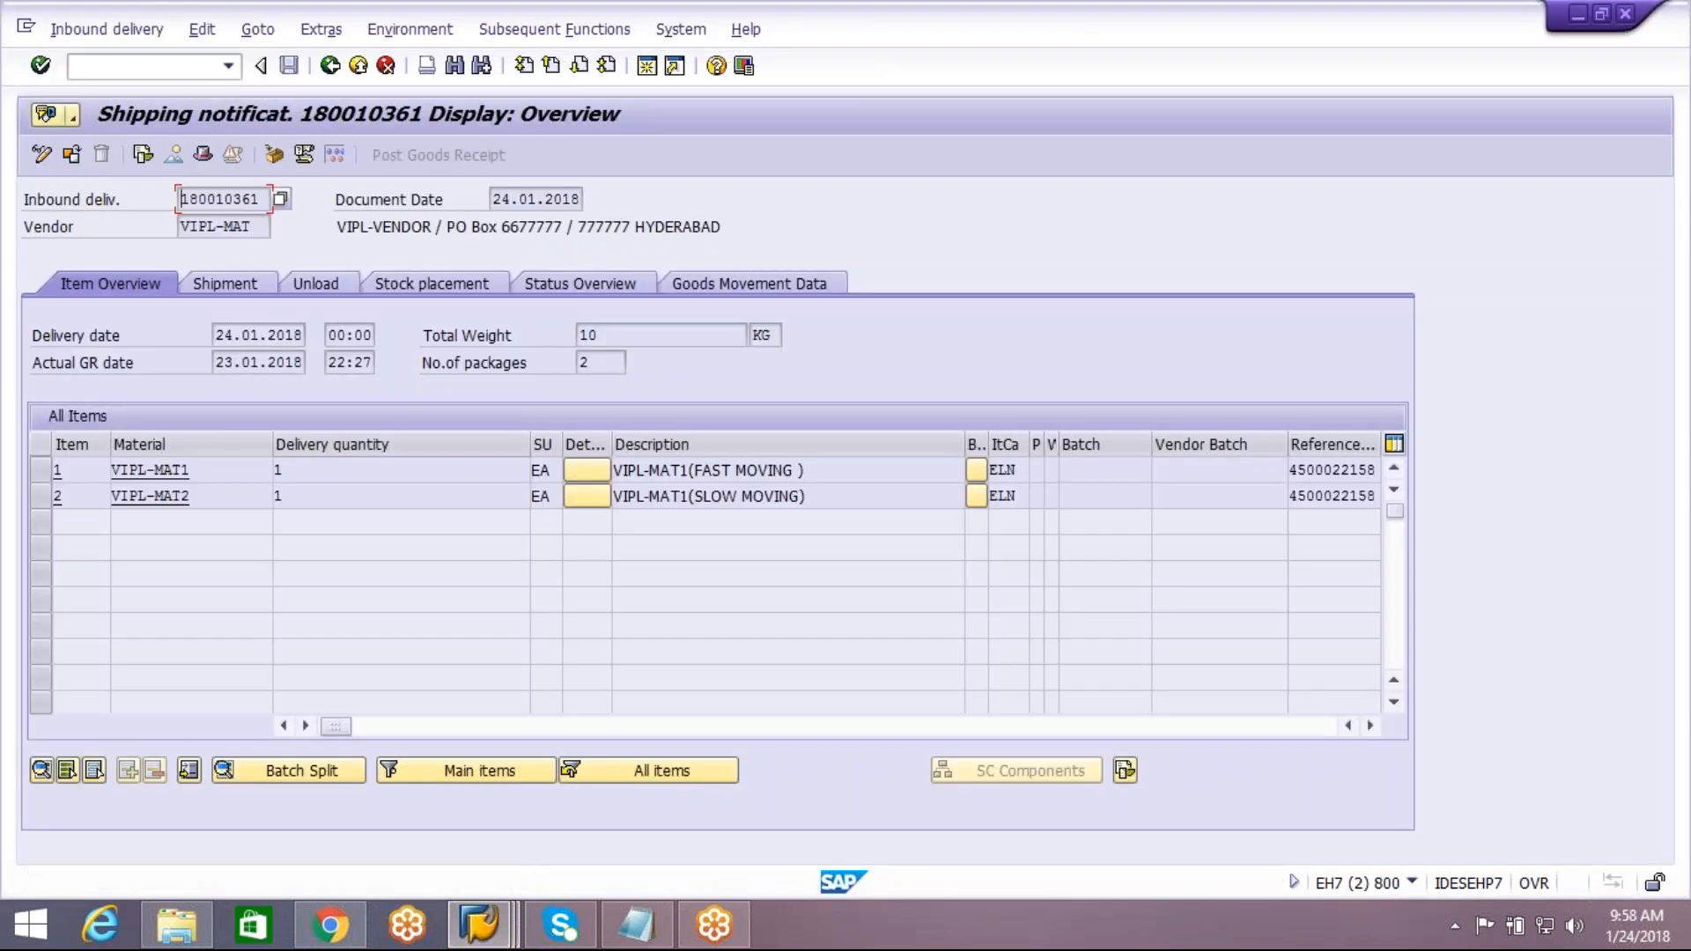
left_click(269, 152)
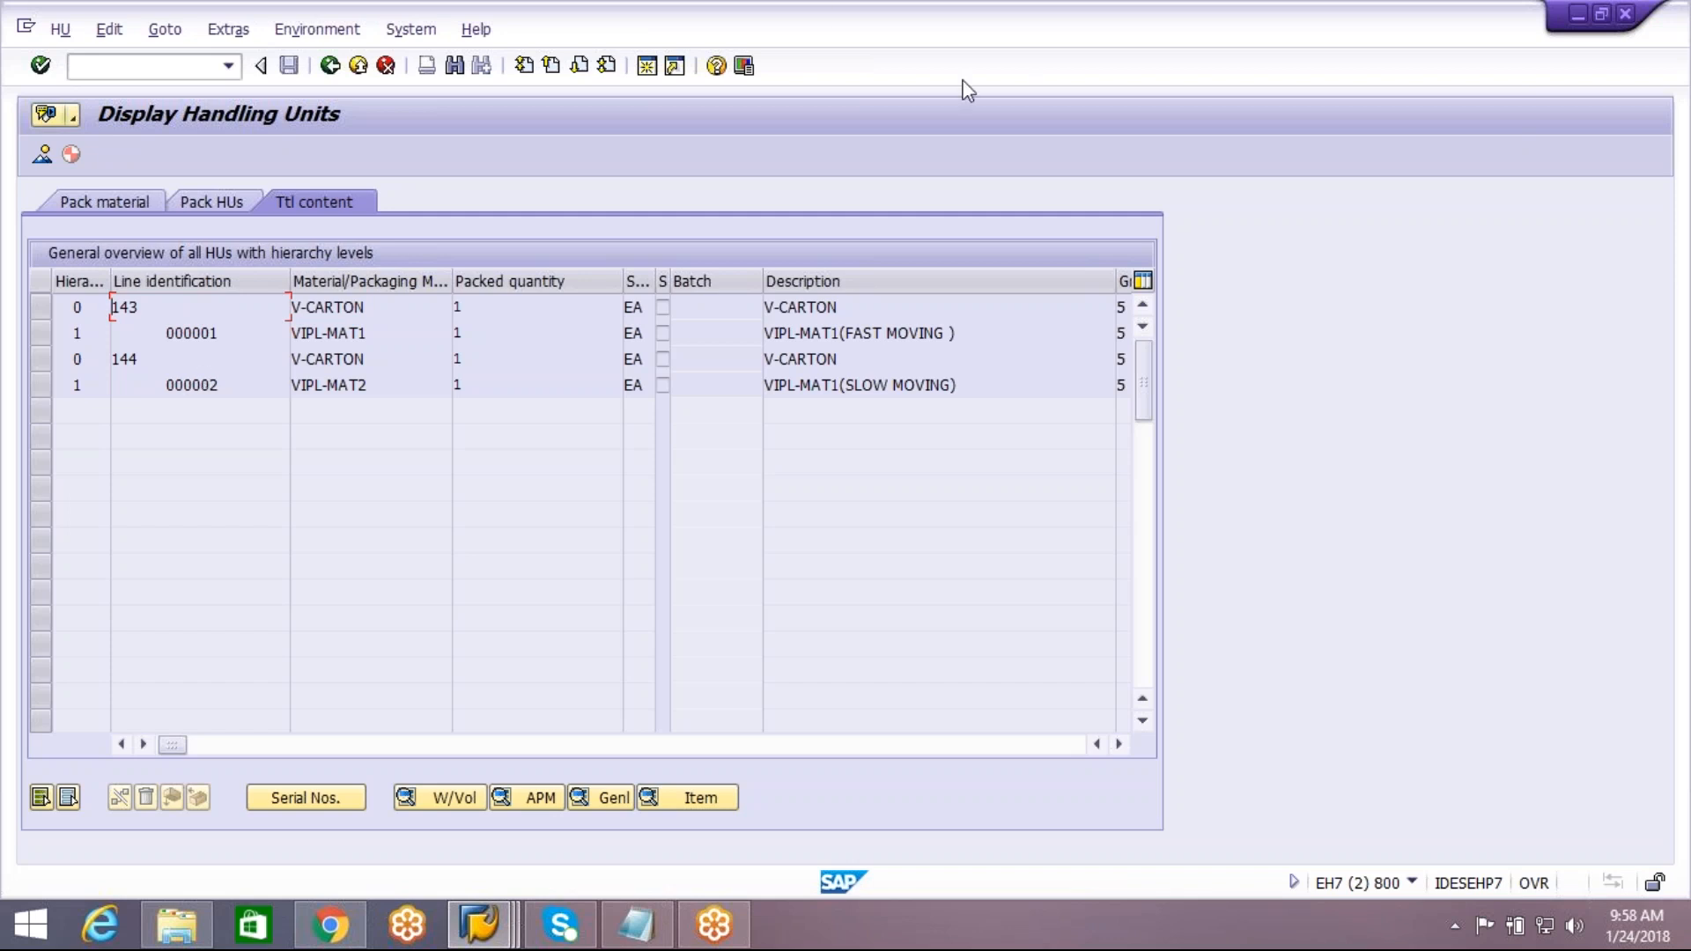
left_click(1574, 37)
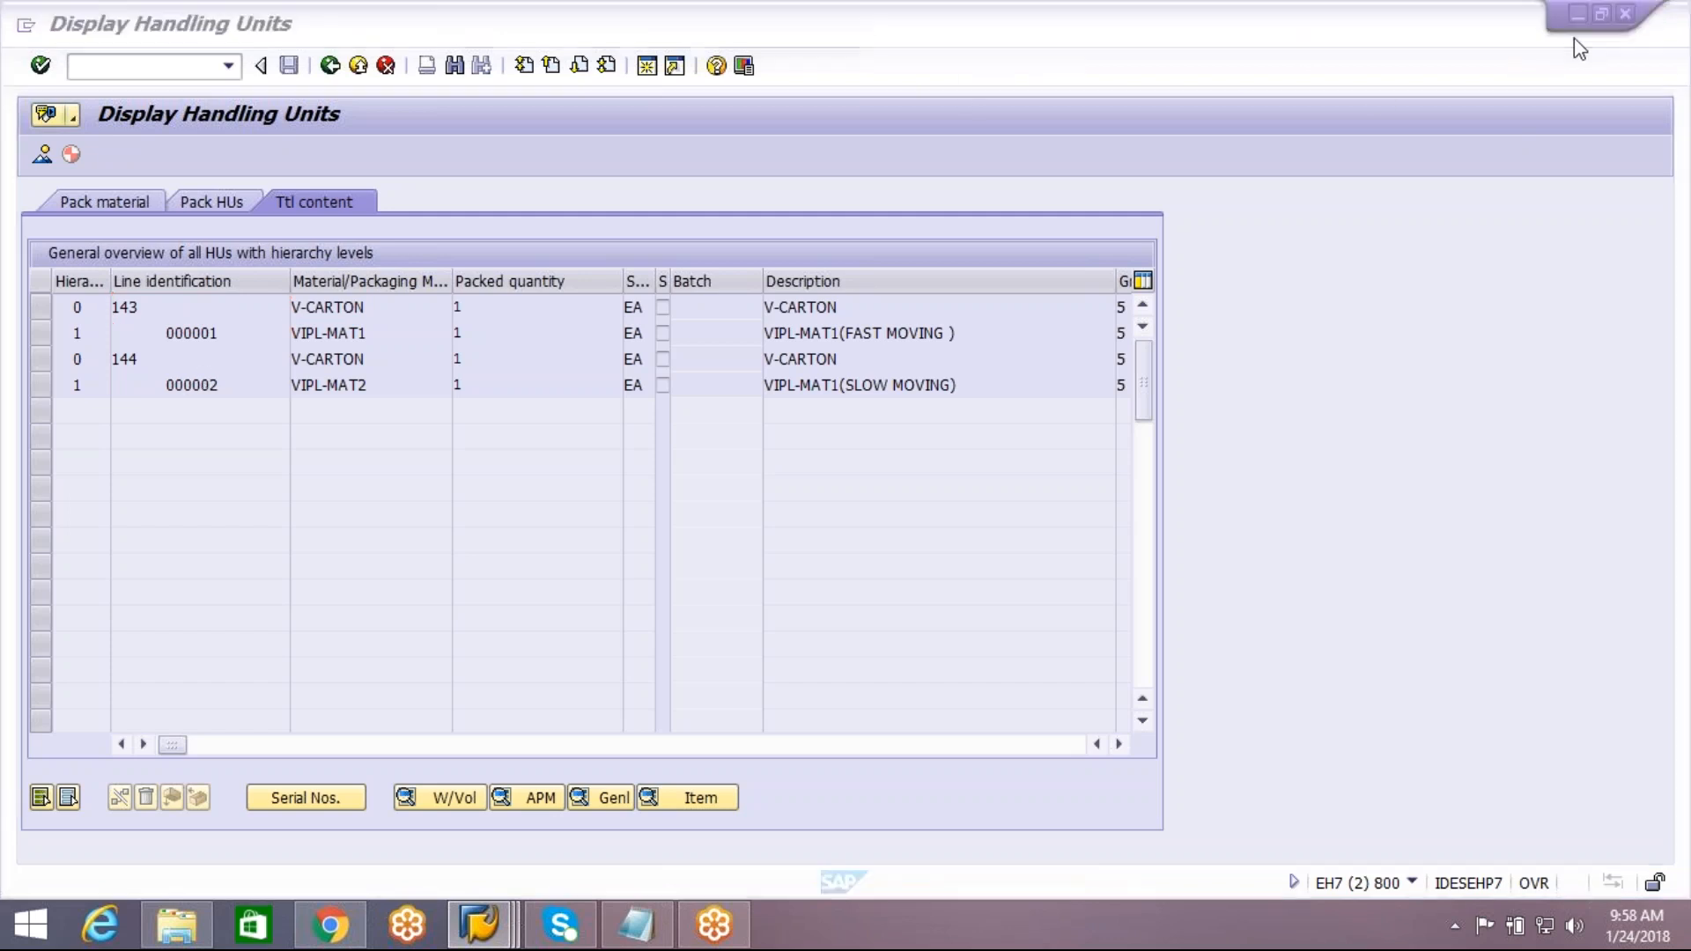
left_click(1502, 159)
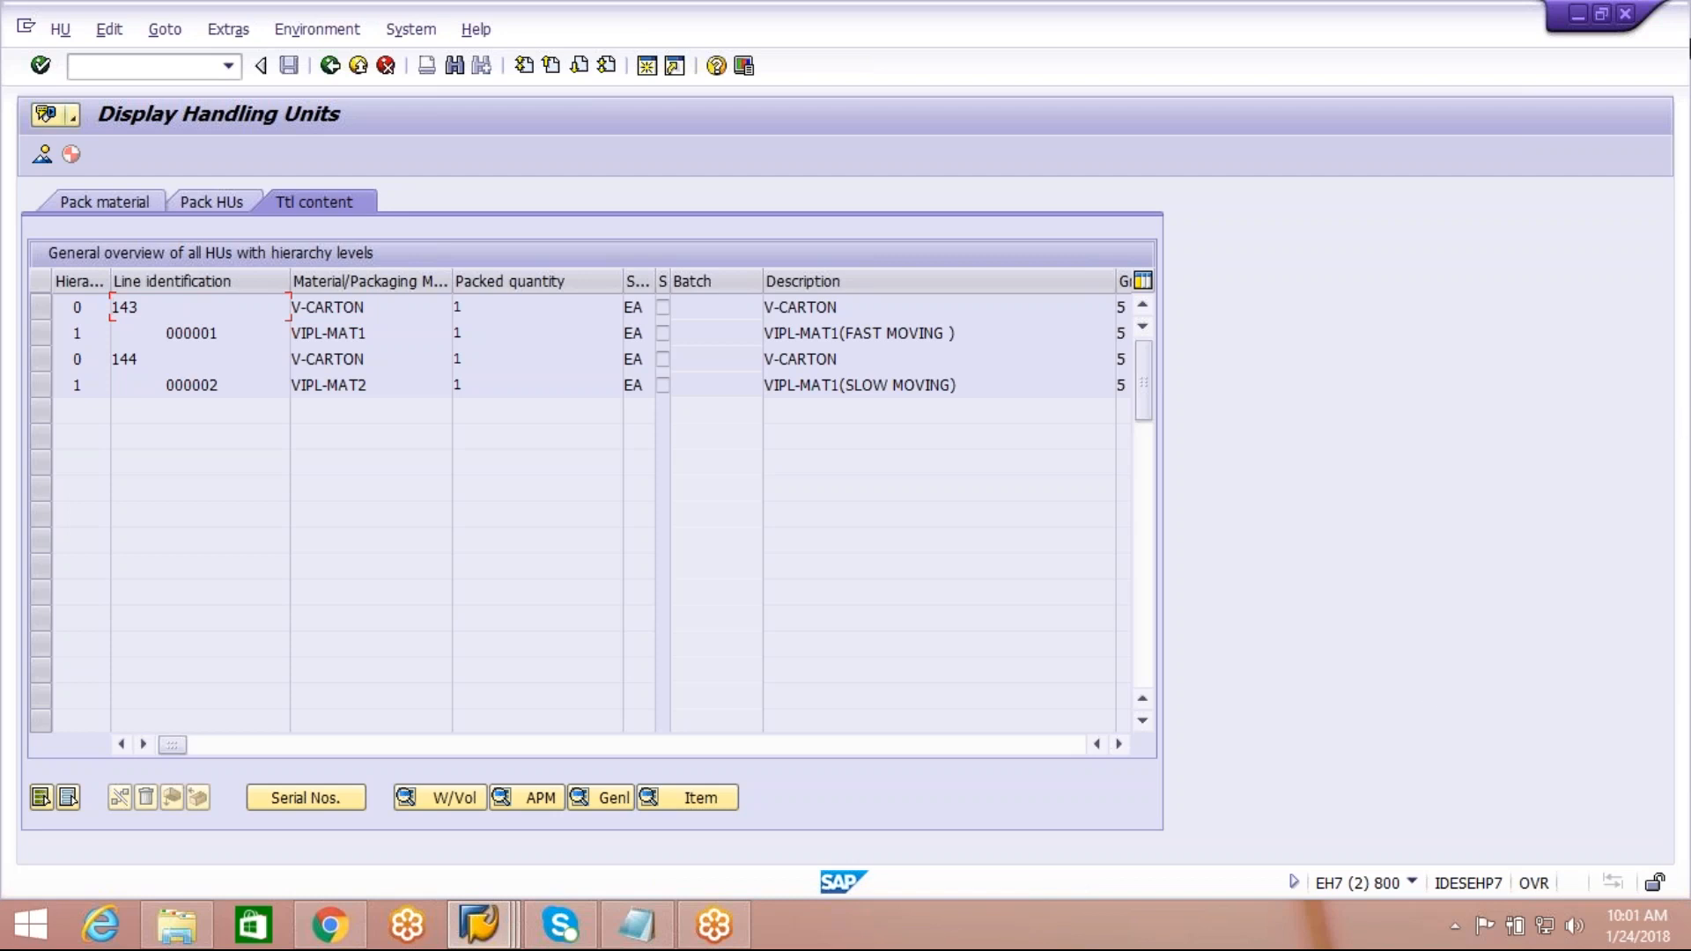
left_click(1677, 59)
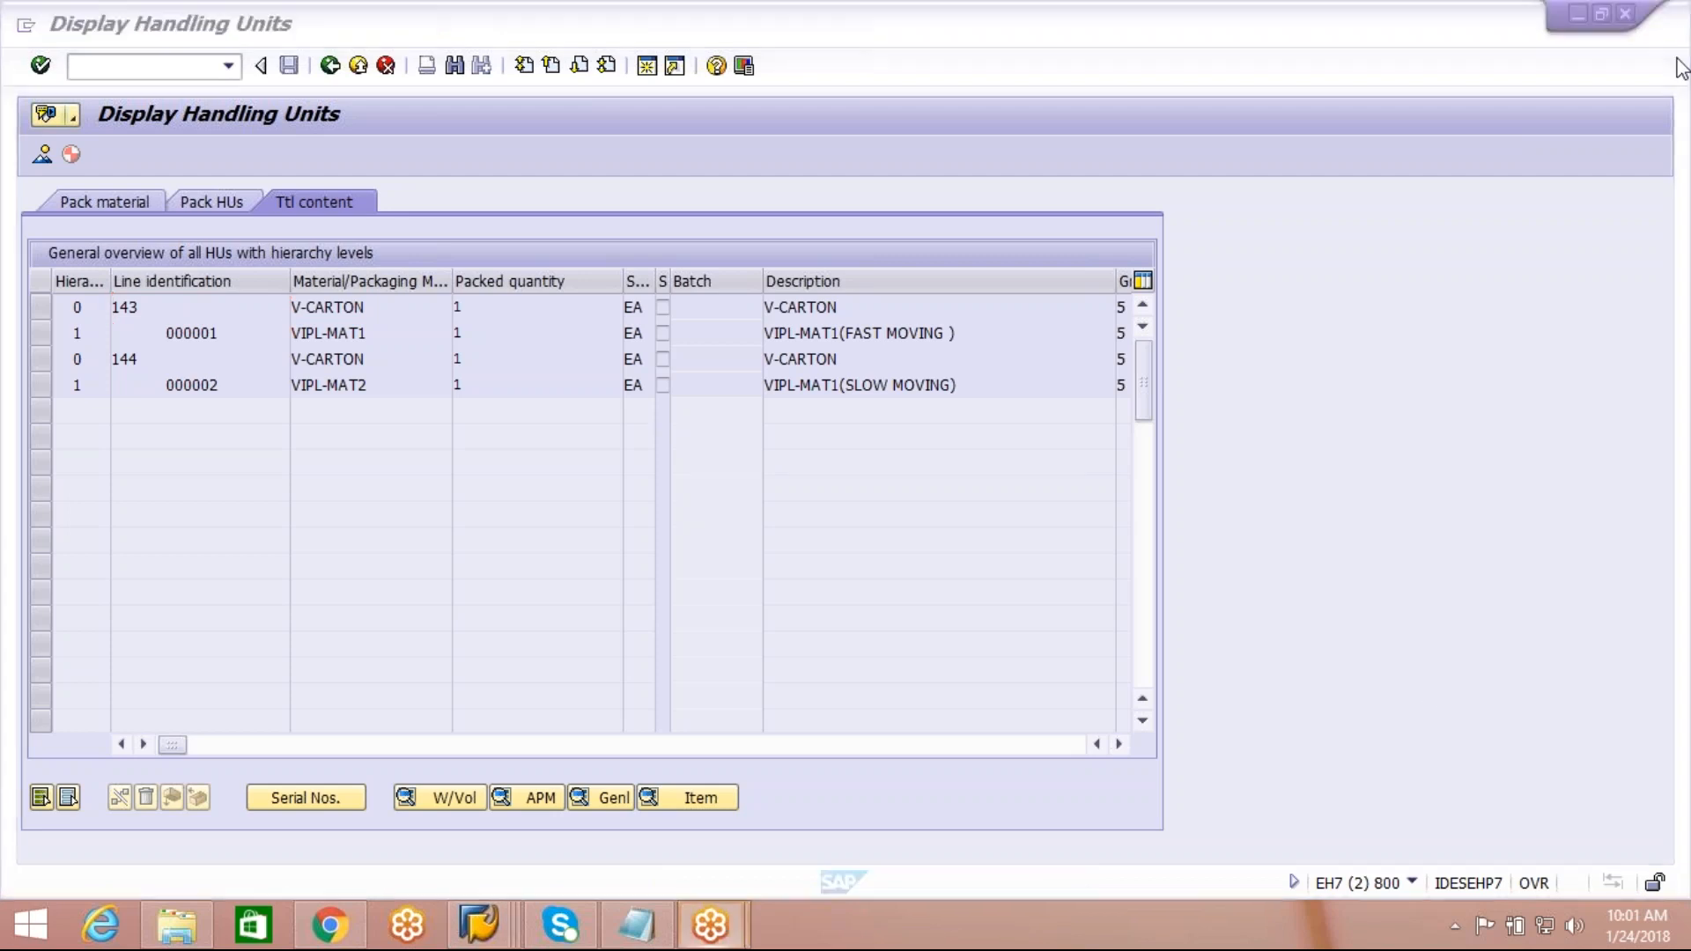